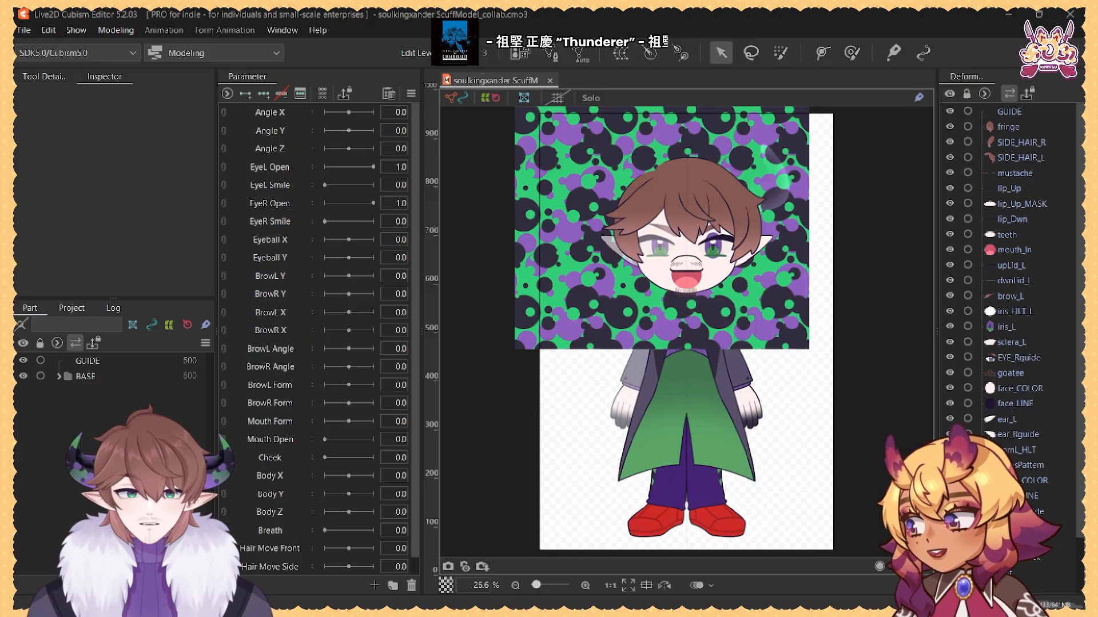
# Step: Inspect the properties of the fringe art mesh and collapse the HEAD part group
pyautogui.click(699, 220)
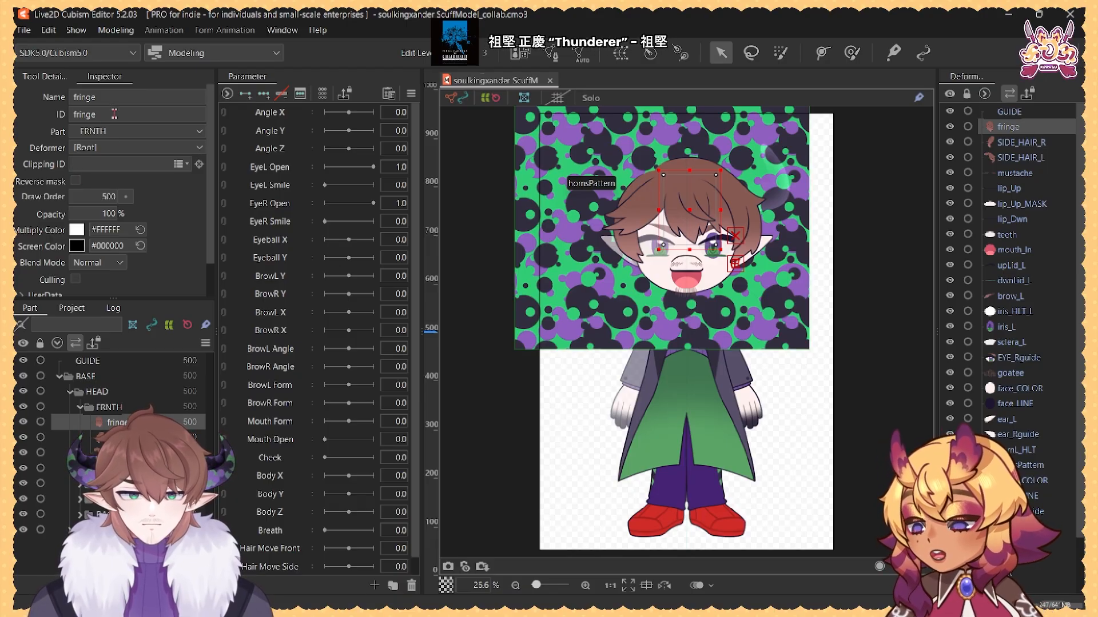
pyautogui.doubleClick(86, 113)
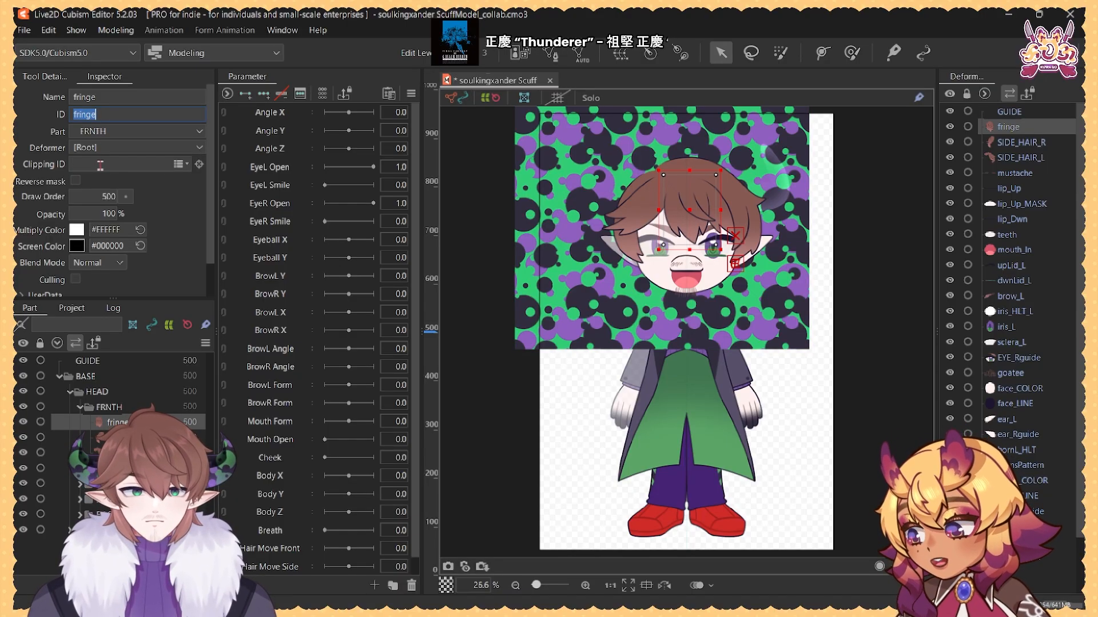
pyautogui.moveTo(213, 177); pyautogui.dragTo(213, 220)
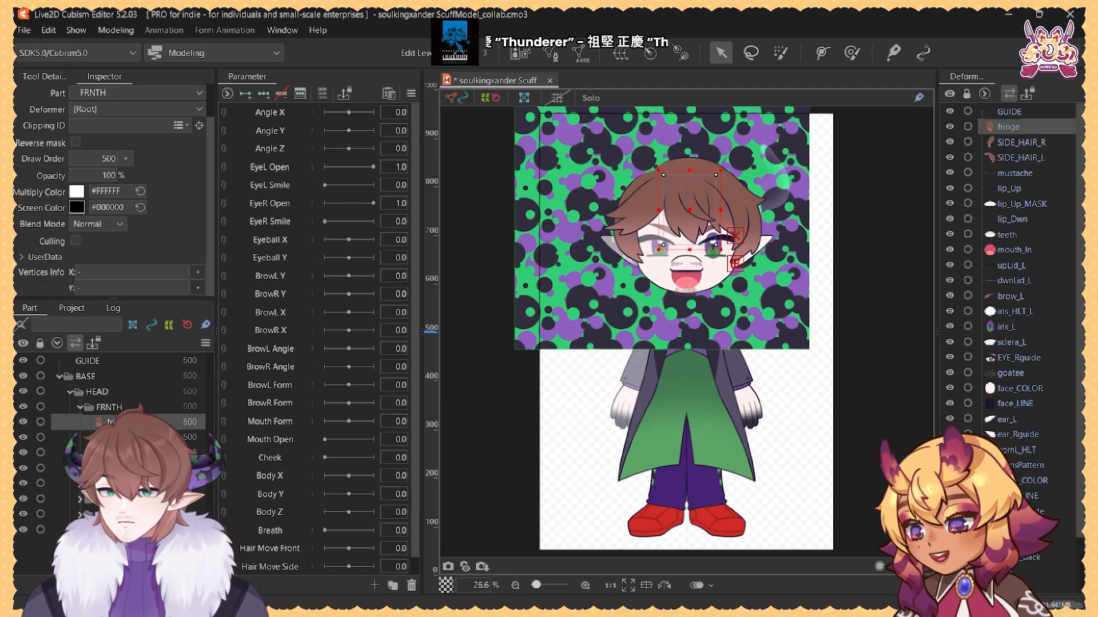
pyautogui.click(69, 392)
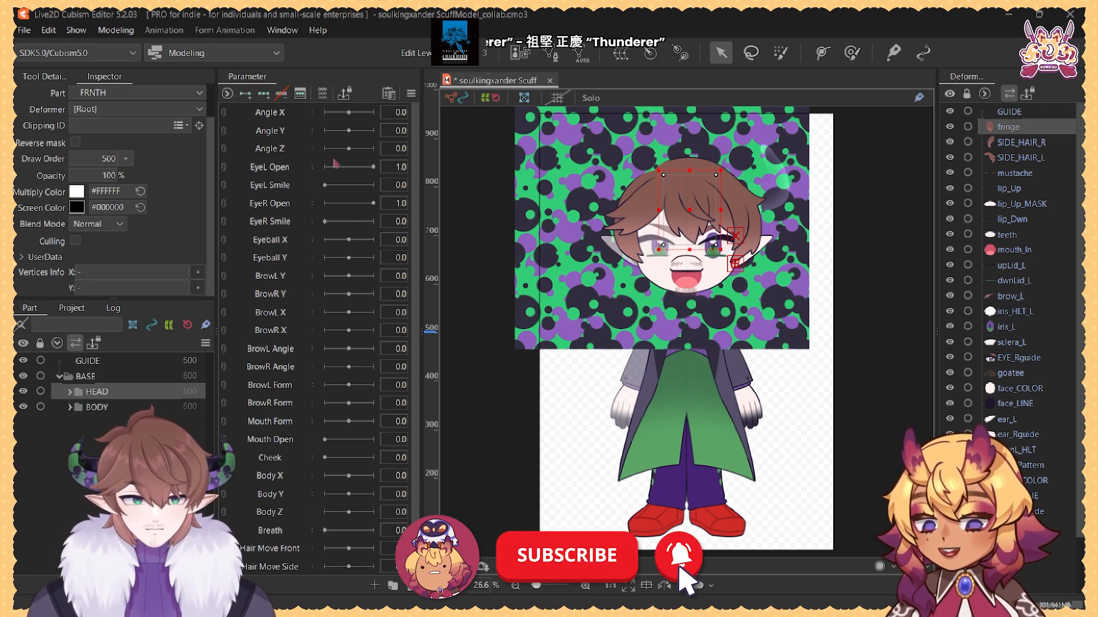
# Step: Try out the Angle Z parameter, bring it back close to its default, and deselect the fringe
pyautogui.moveTo(348, 149); pyautogui.dragTo(357, 155)
pyautogui.click(451, 148)
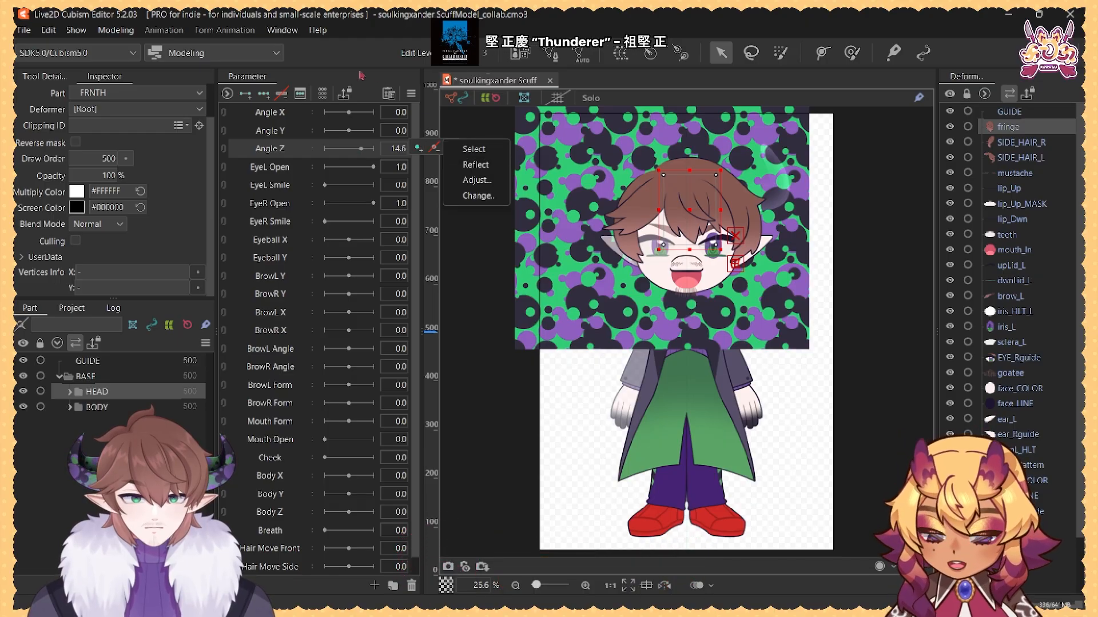
pyautogui.click(350, 151)
pyautogui.click(350, 151)
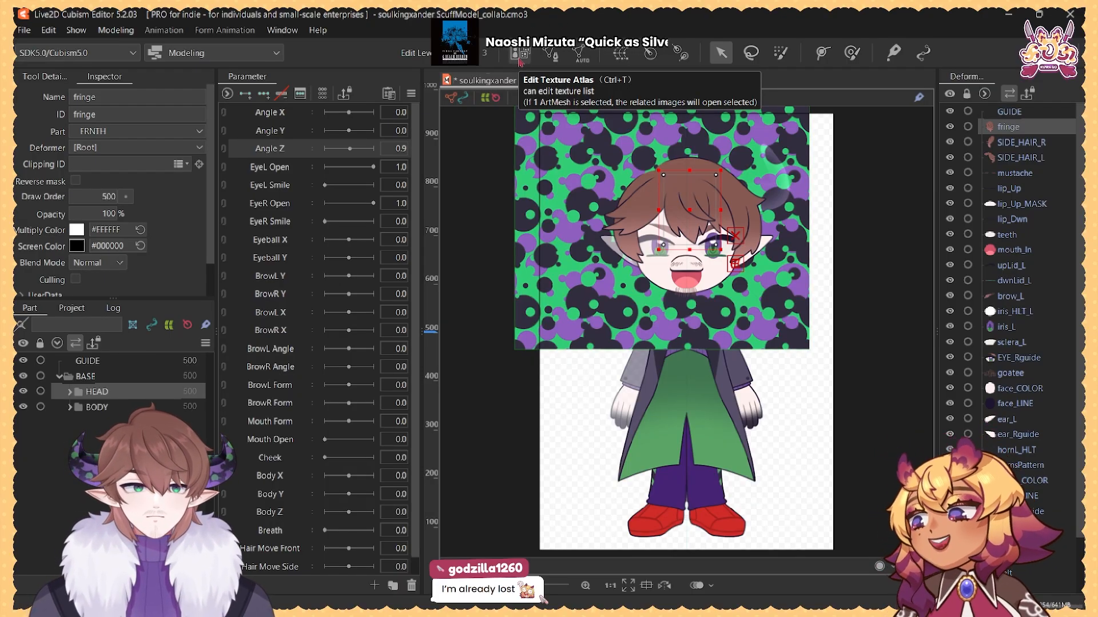
pyautogui.click(493, 132)
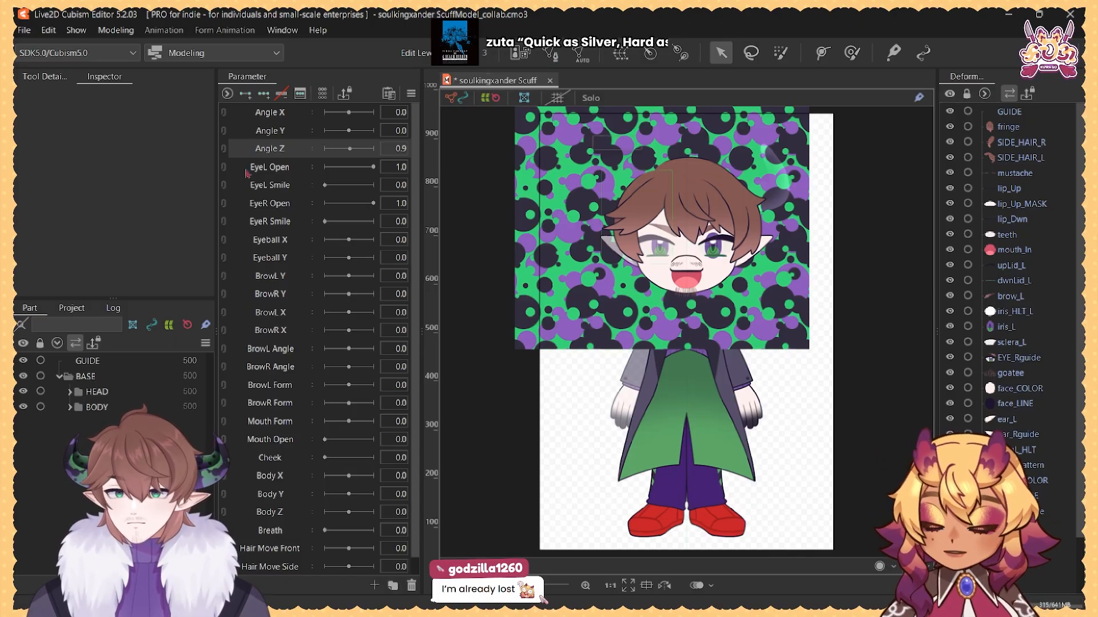
# Step: Generate an automatic mesh for the fringe using the Standard preset
pyautogui.scroll(3, 726, 149)
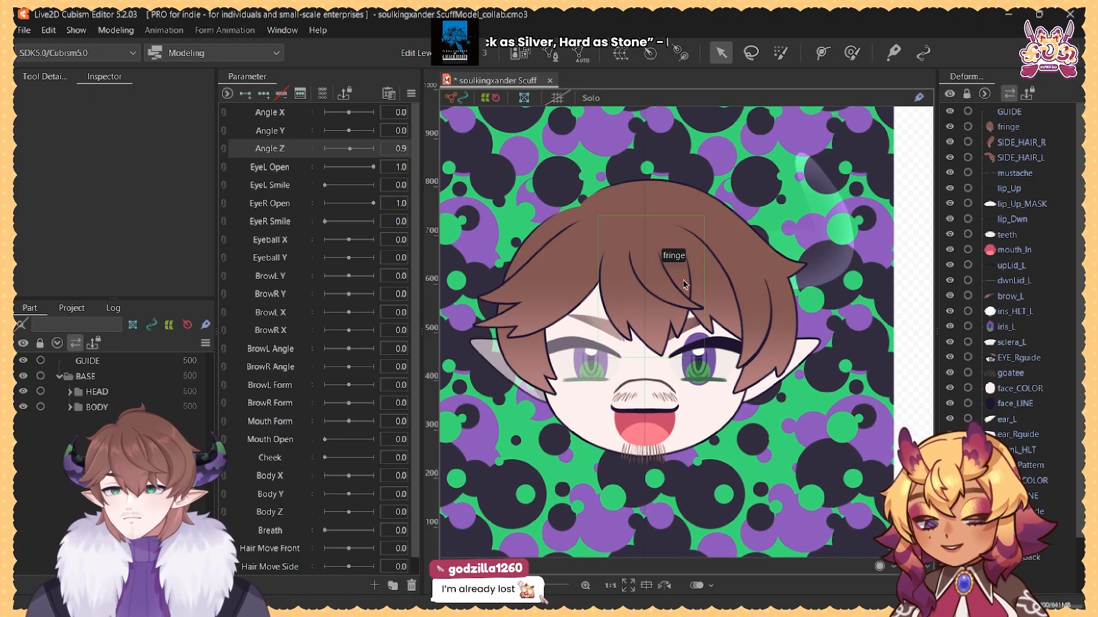
pyautogui.click(657, 260)
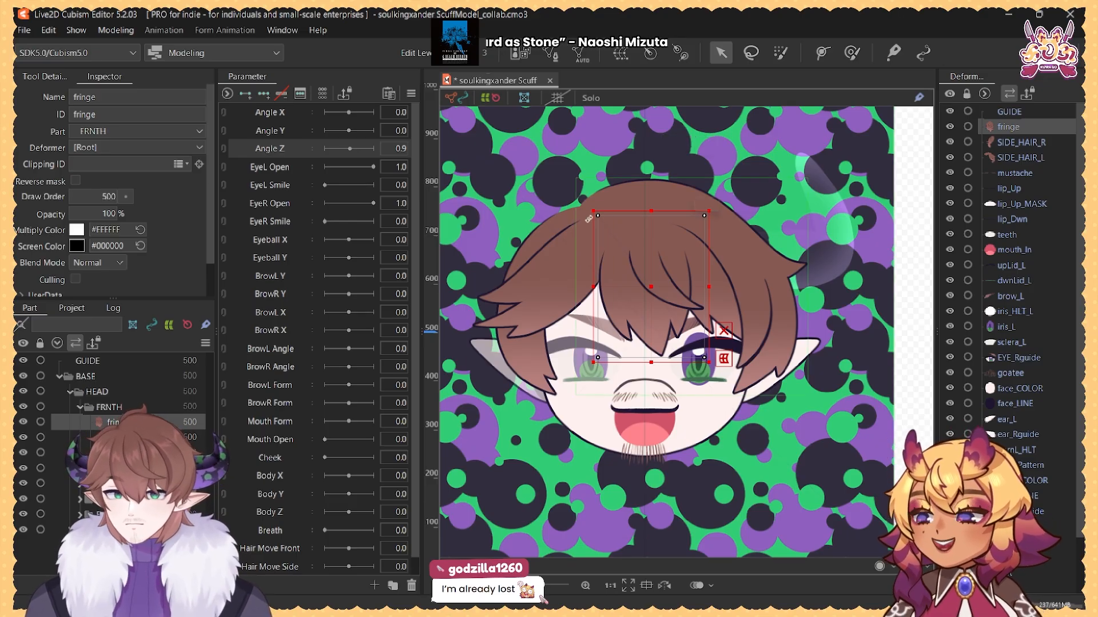
pyautogui.click(852, 52)
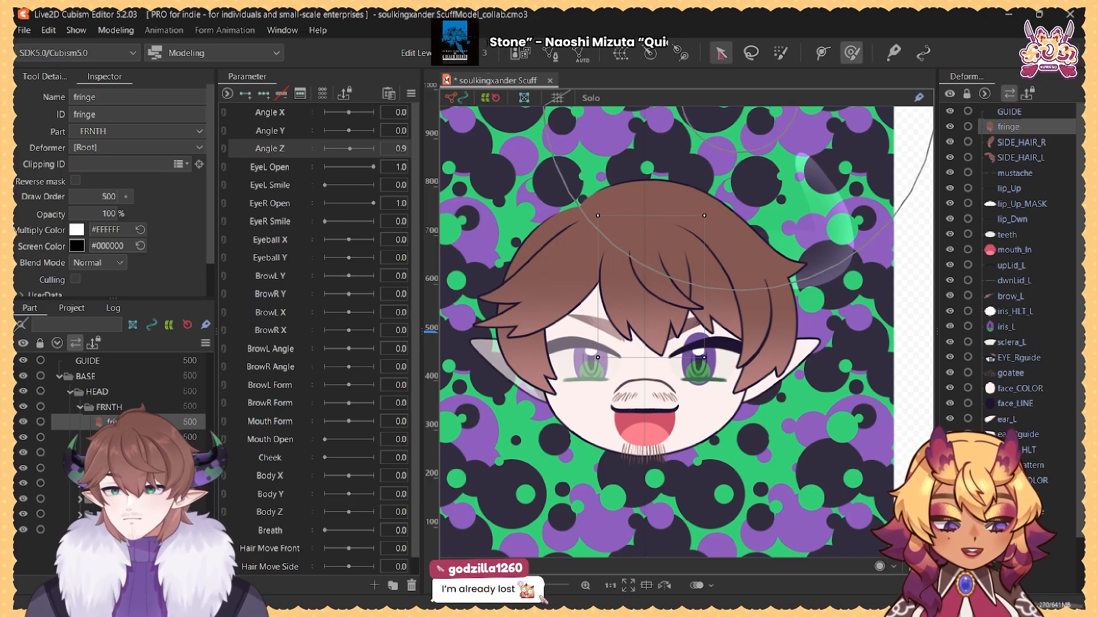
pyautogui.click(721, 53)
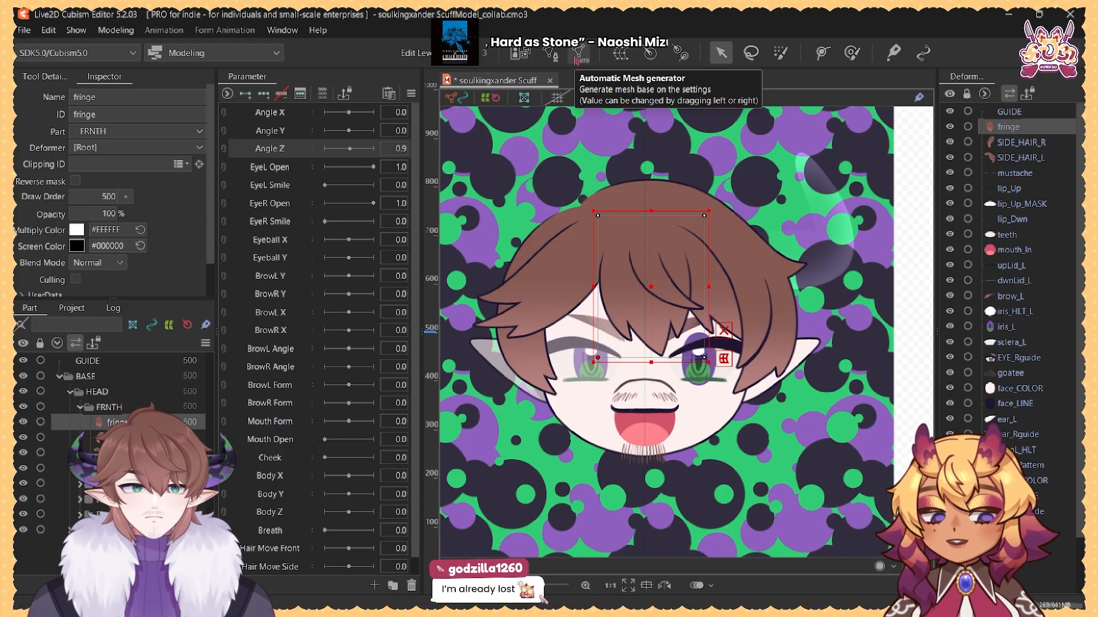
pyautogui.click(576, 59)
pyautogui.click(478, 188)
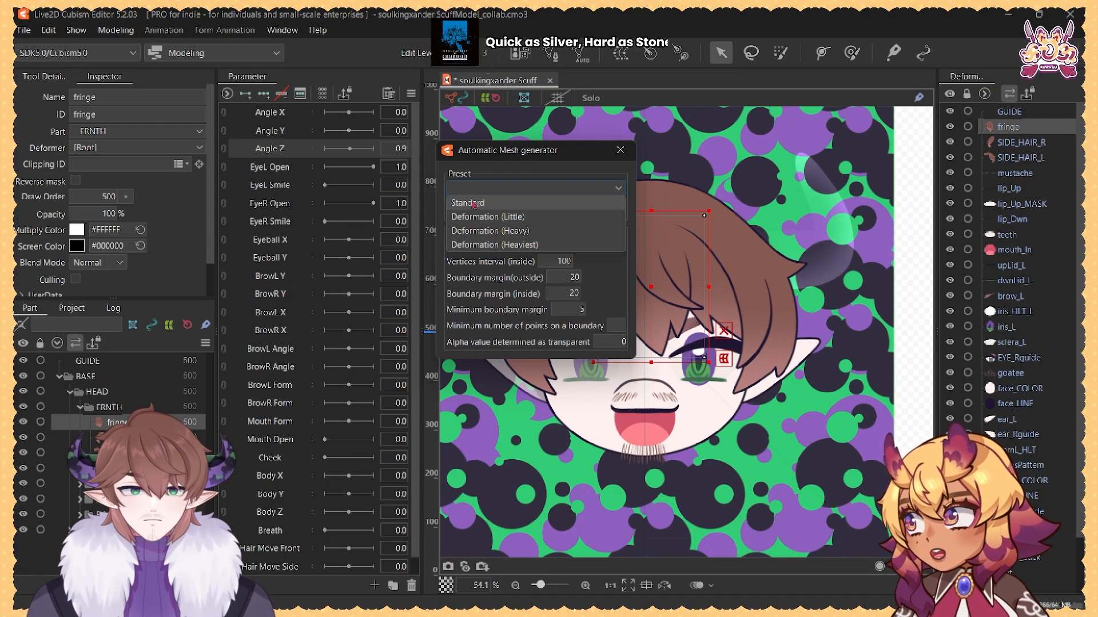
pyautogui.click(474, 204)
pyautogui.moveTo(497, 150); pyautogui.dragTo(354, 161)
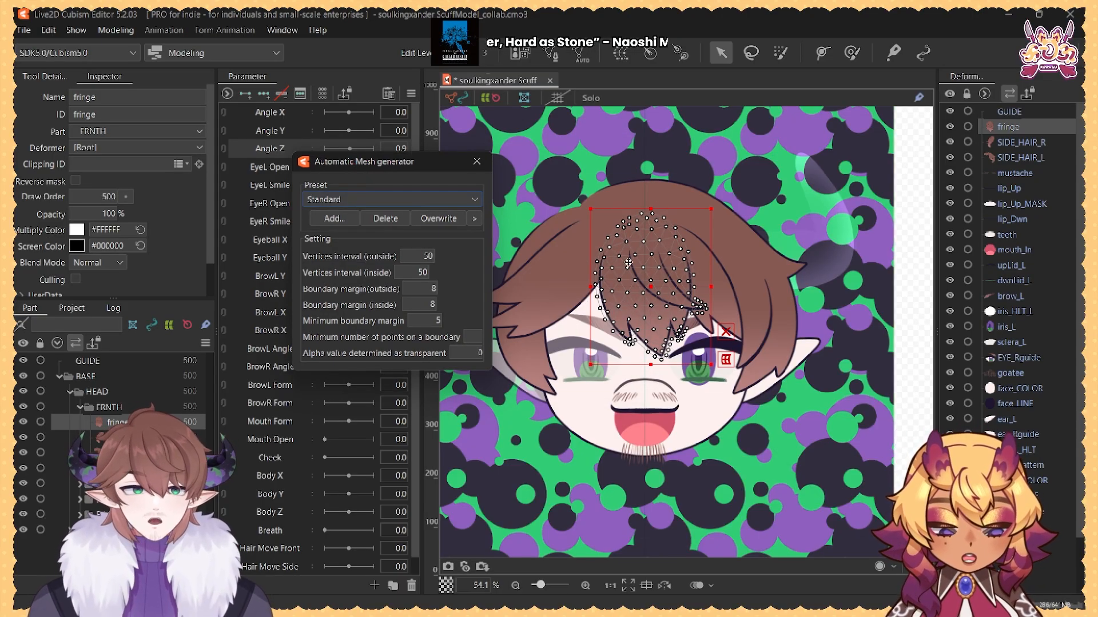
pyautogui.click(477, 161)
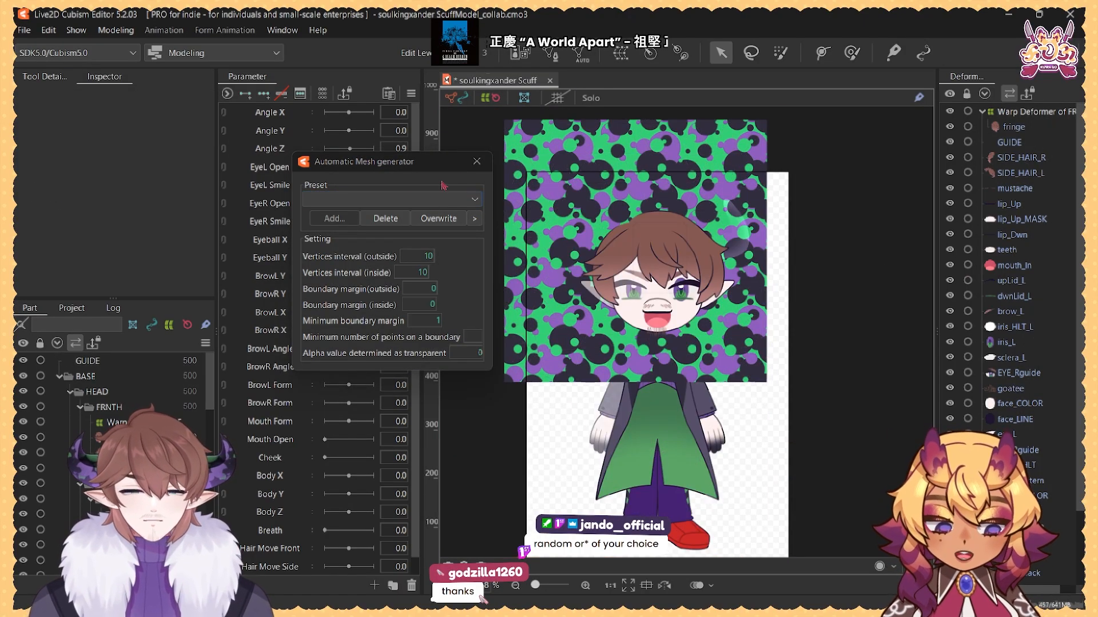
pyautogui.click(477, 161)
pyautogui.click(490, 443)
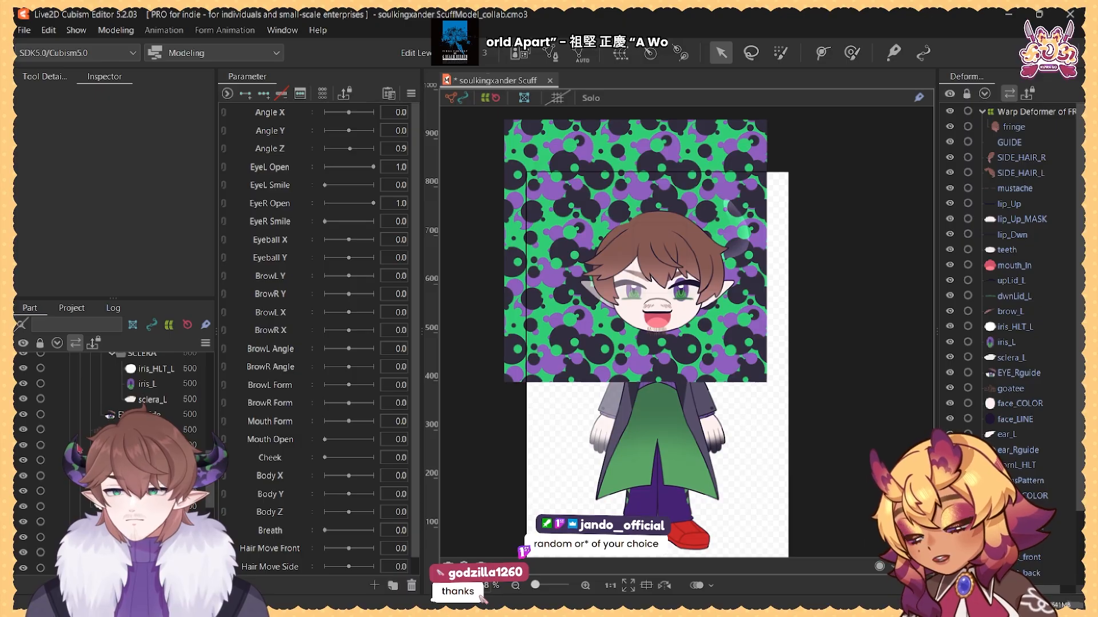
# Step: Set the draw order of the jacket_back art mesh to 300
pyautogui.scroll(-5, 114, 401)
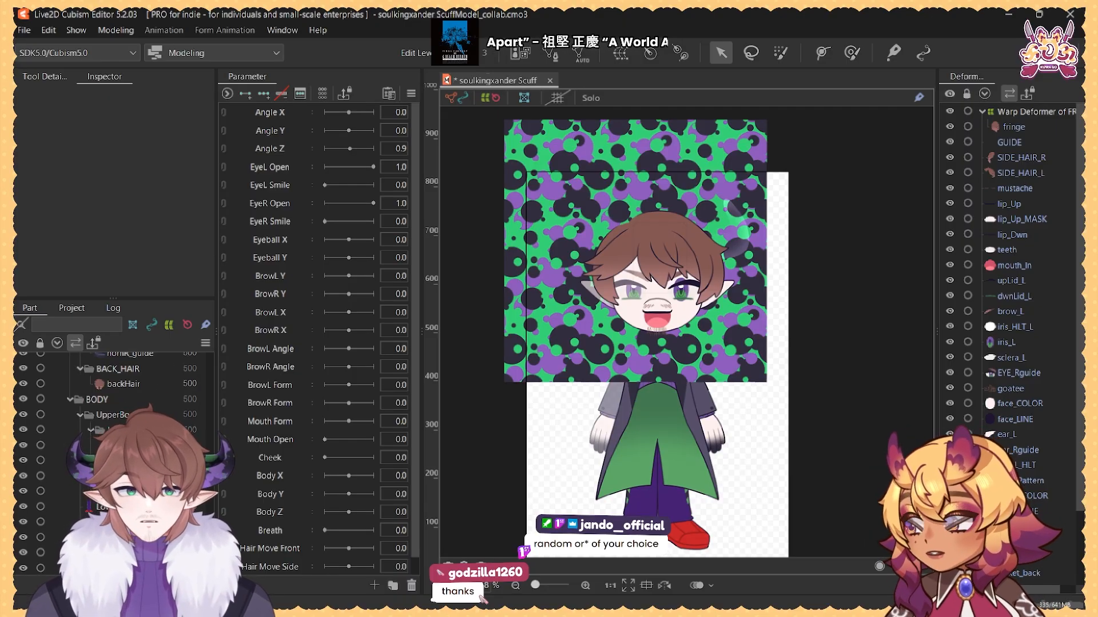
pyautogui.click(117, 460)
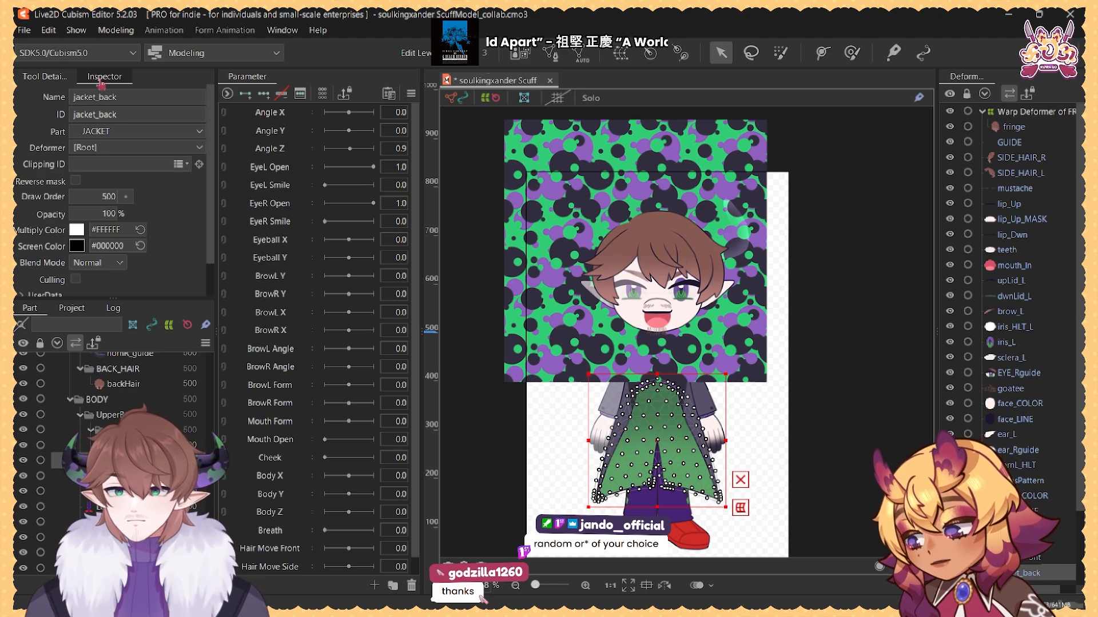
pyautogui.click(70, 199)
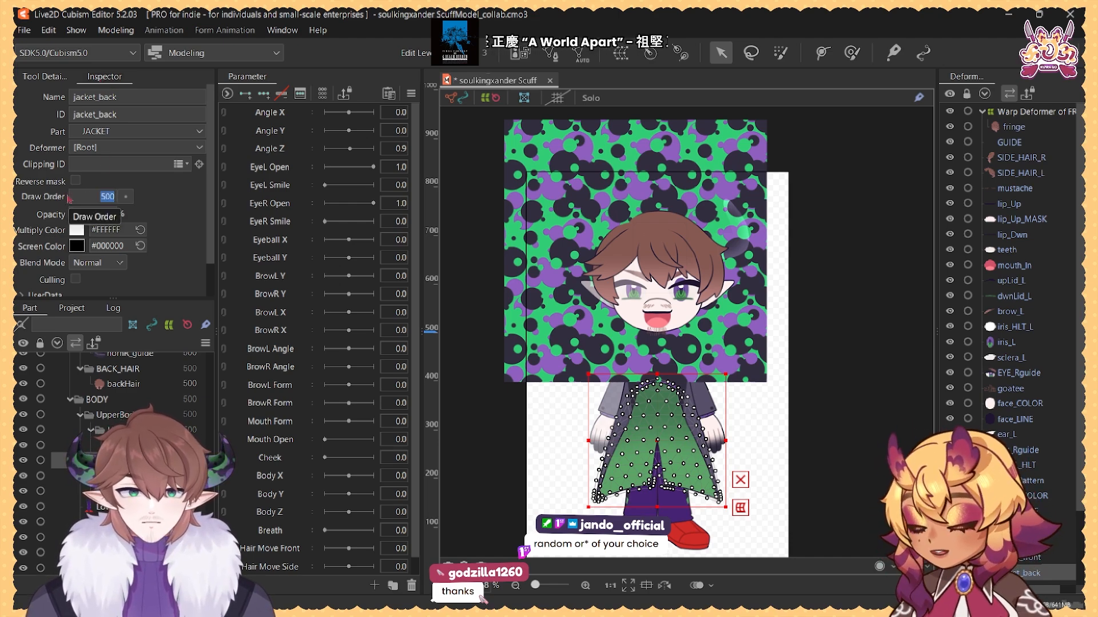
pyautogui.write('300')
pyautogui.press('Return')
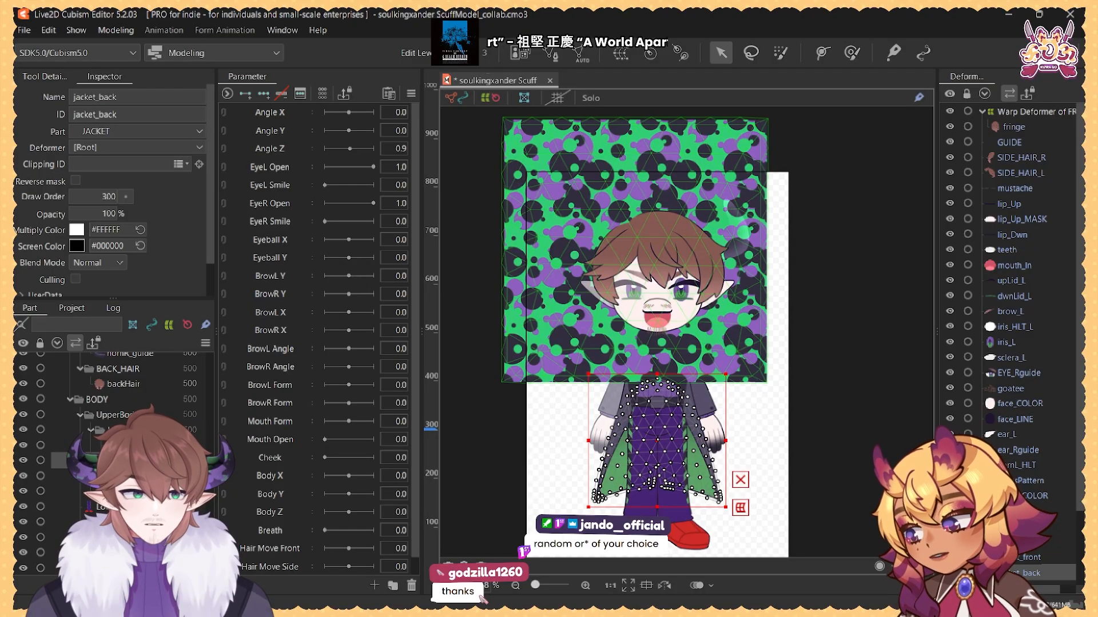
# Step: Clip the hornsPattern art mesh to the horn by setting its clipping ID to hornL_COLOR
pyautogui.scroll(4, 114, 445)
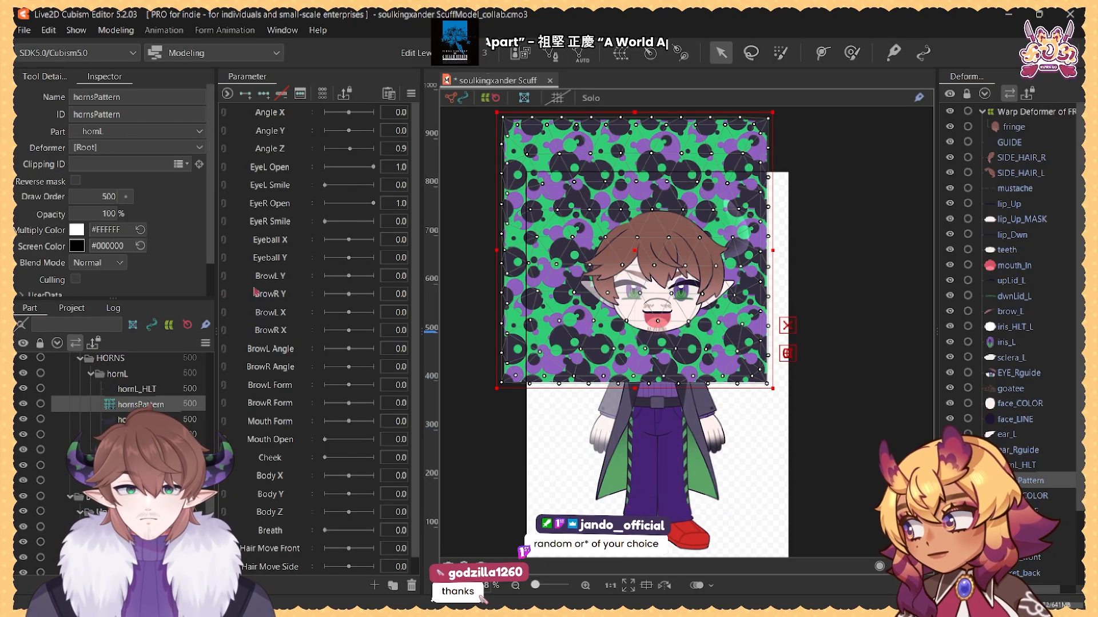
pyautogui.click(143, 419)
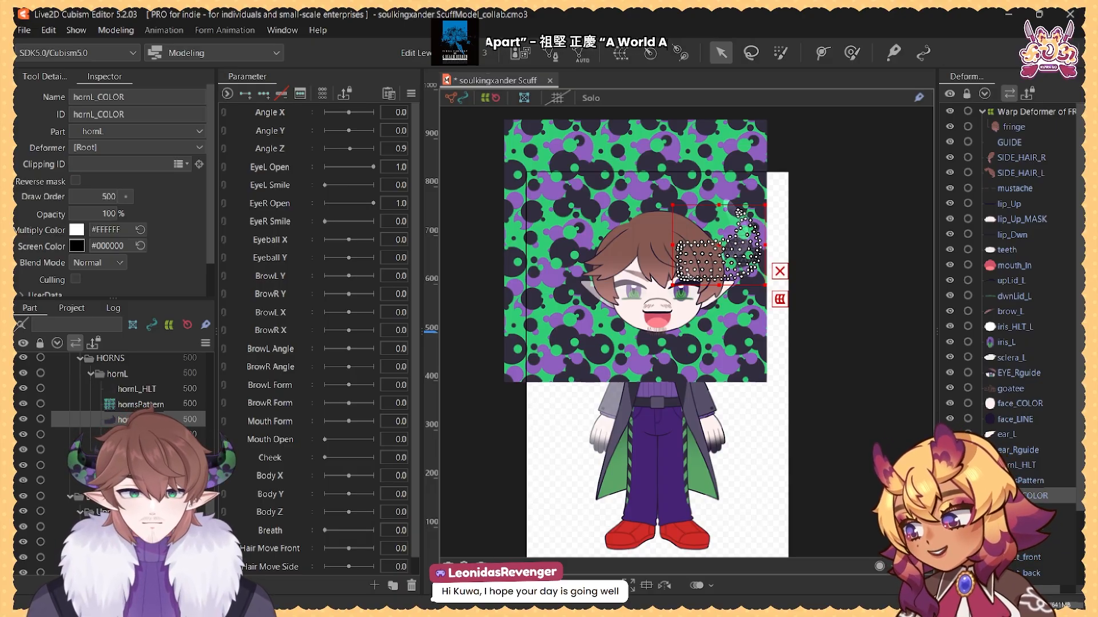
pyautogui.click(143, 404)
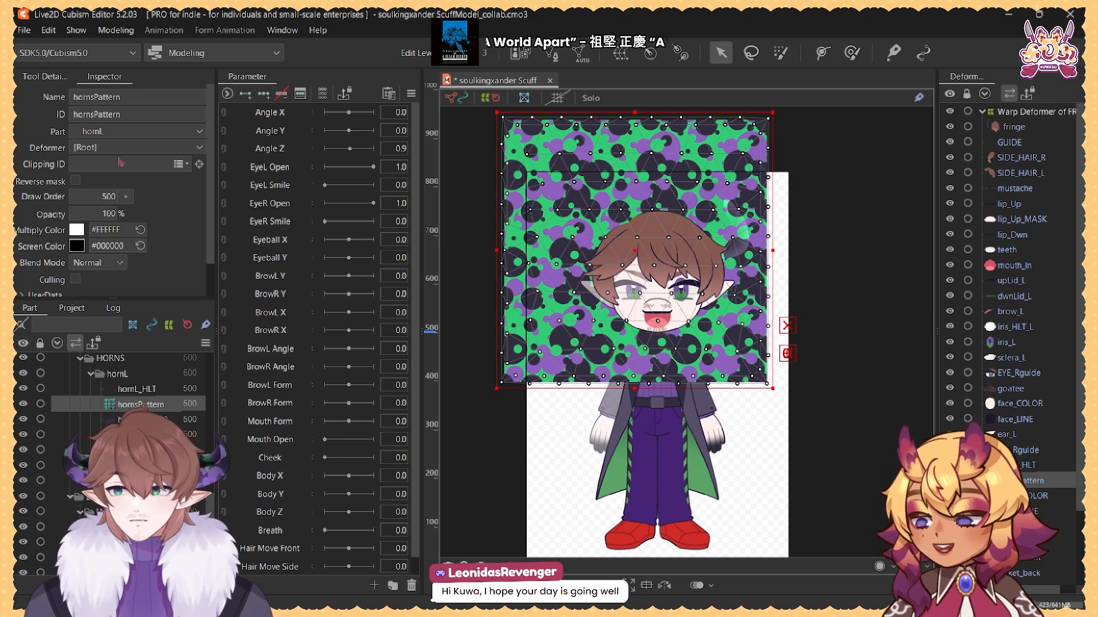
pyautogui.click(120, 164)
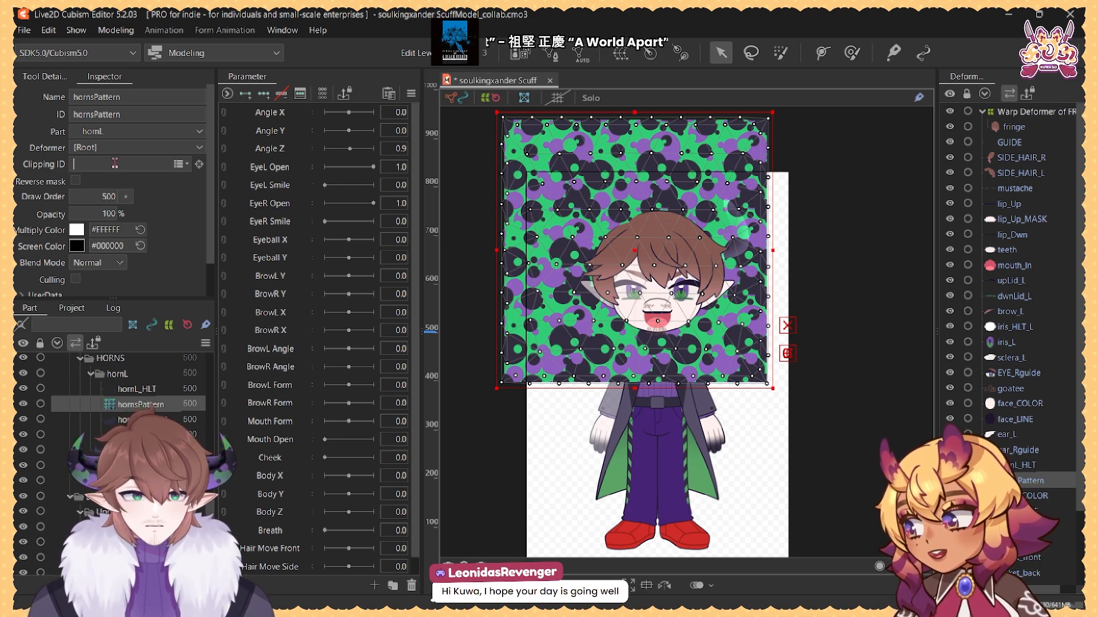
pyautogui.write('hornL_COLOR')
pyautogui.press('Return')
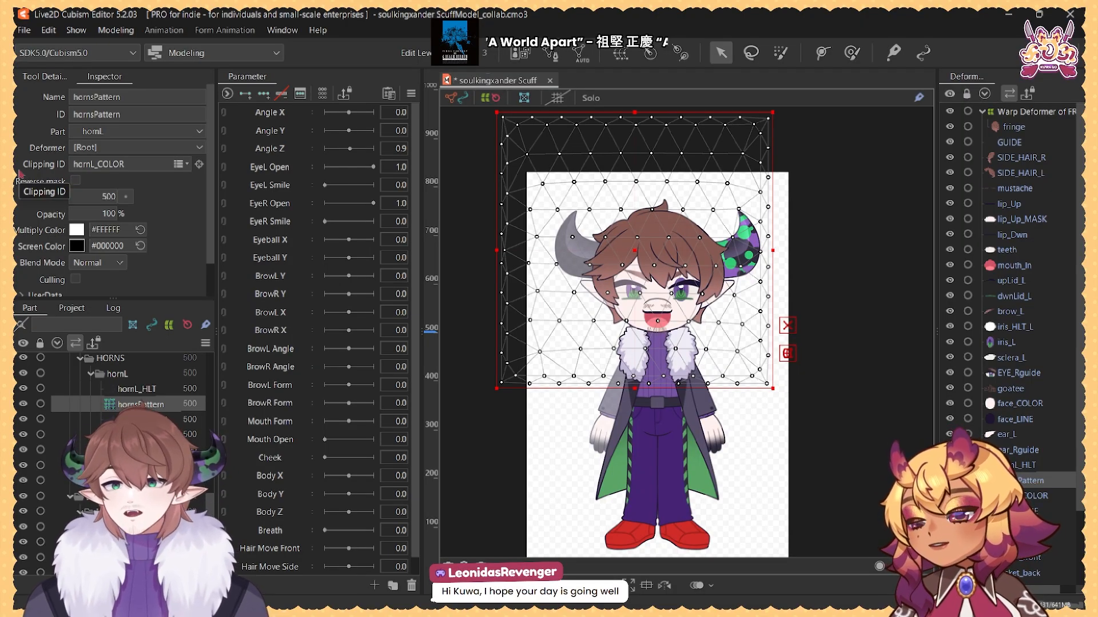
# Step: Examine the hornL_HLT highlight, the clipped horn pattern and the face details on the model
pyautogui.click(151, 390)
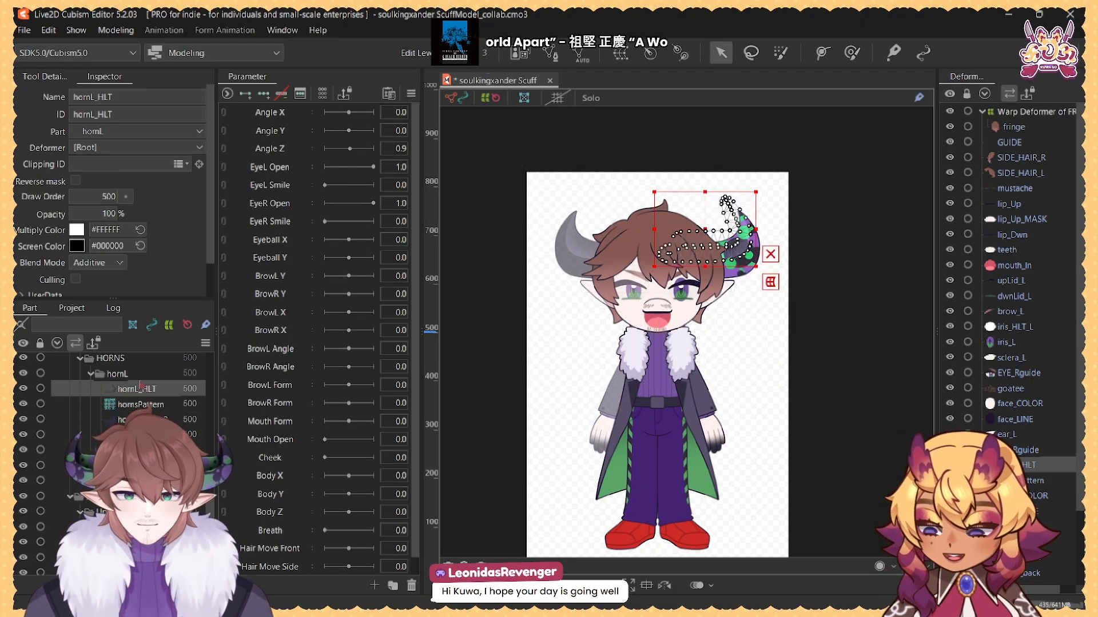
pyautogui.scroll(-2, 173, 246)
pyautogui.scroll(2, 172, 246)
pyautogui.click(799, 222)
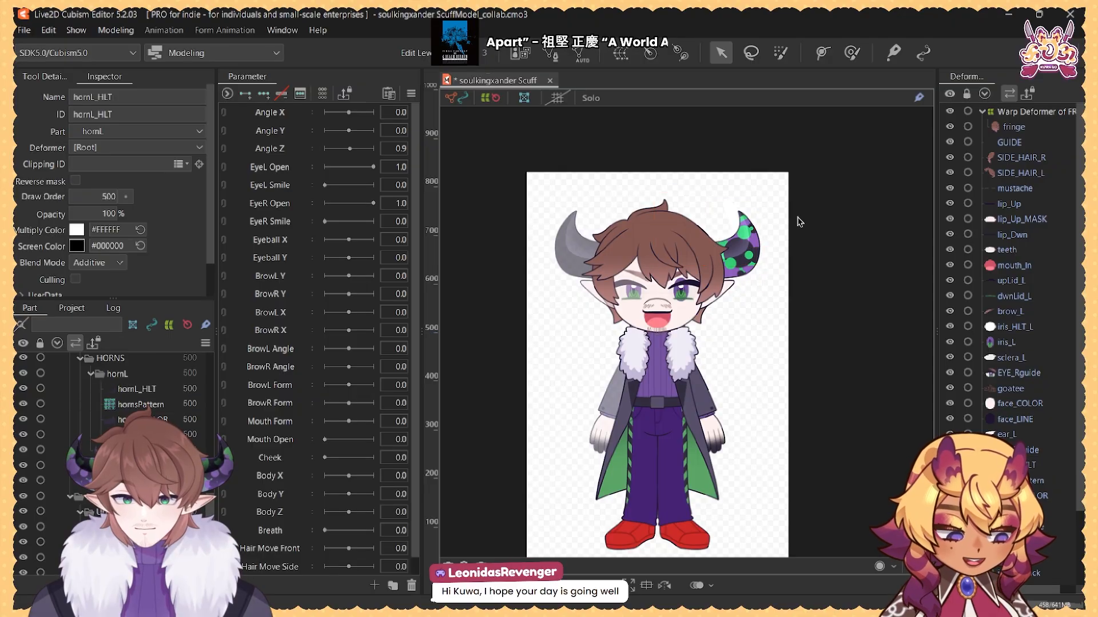
pyautogui.scroll(5, 768, 224)
pyautogui.scroll(-4, 702, 272)
pyautogui.scroll(2, 617, 308)
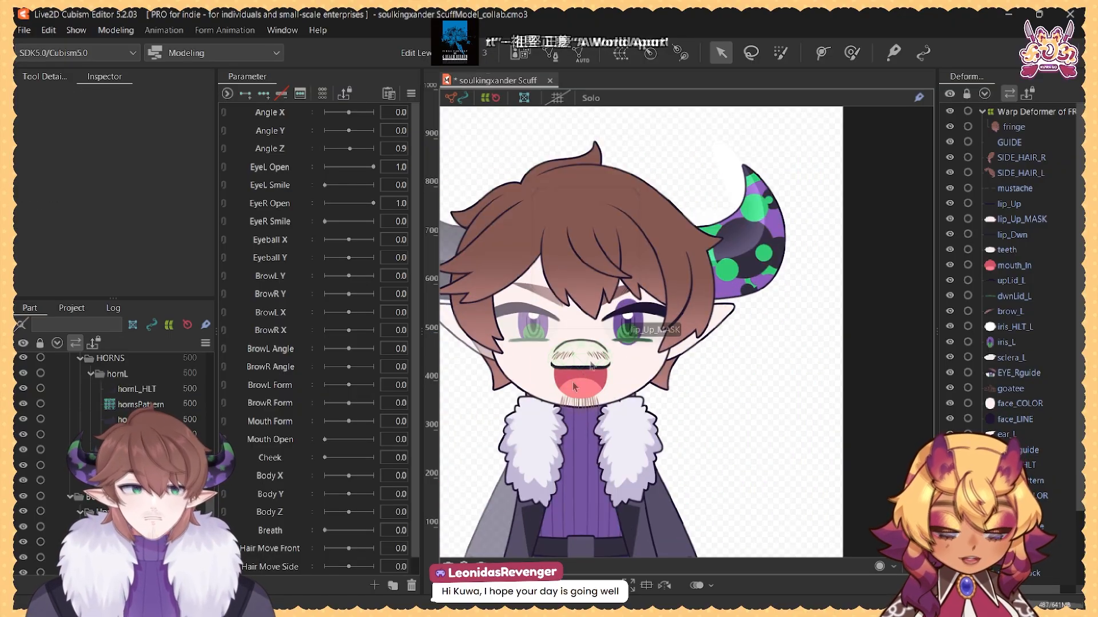
pyautogui.scroll(3, 126, 434)
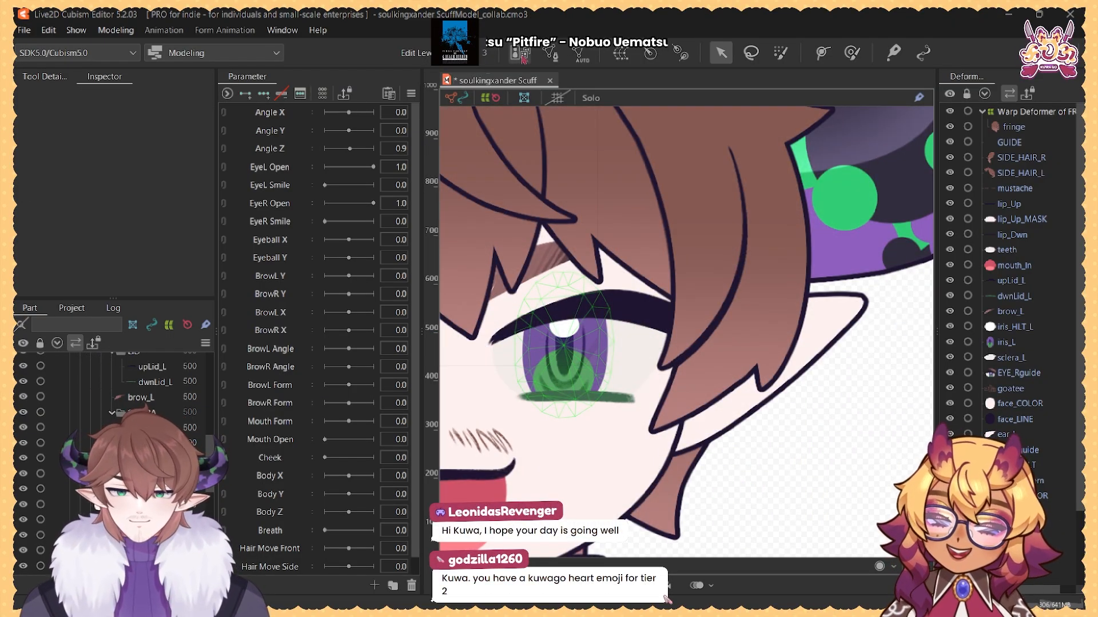
# Step: Create a texture atlas of 2048 × 2048 px named TextureAtlas1 from the displayed model images
pyautogui.click(522, 57)
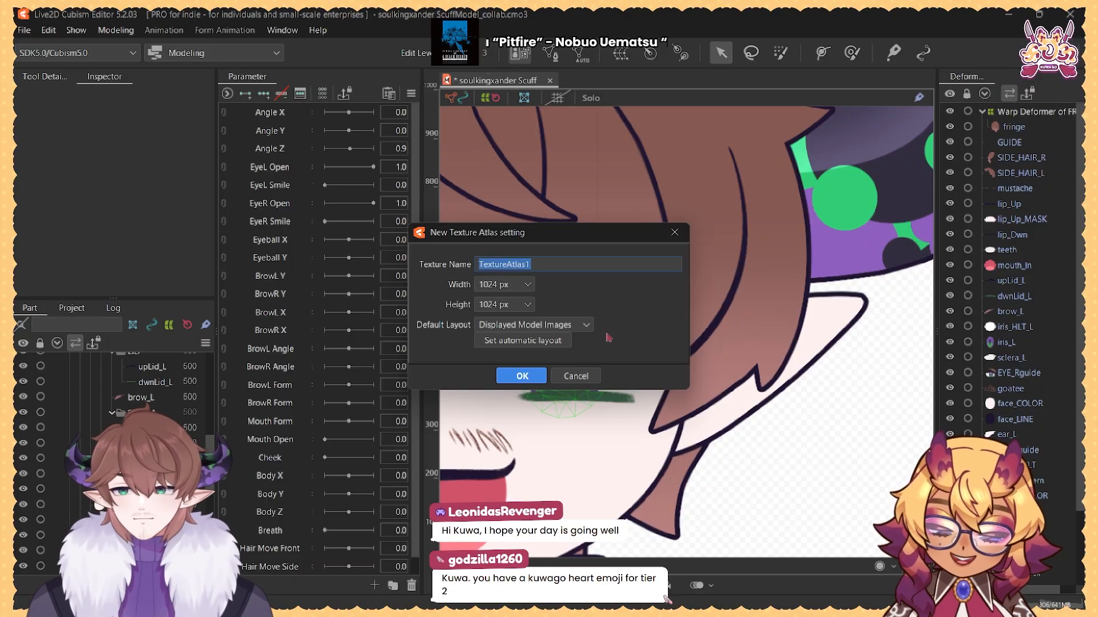
pyautogui.click(578, 375)
pyautogui.click(621, 117)
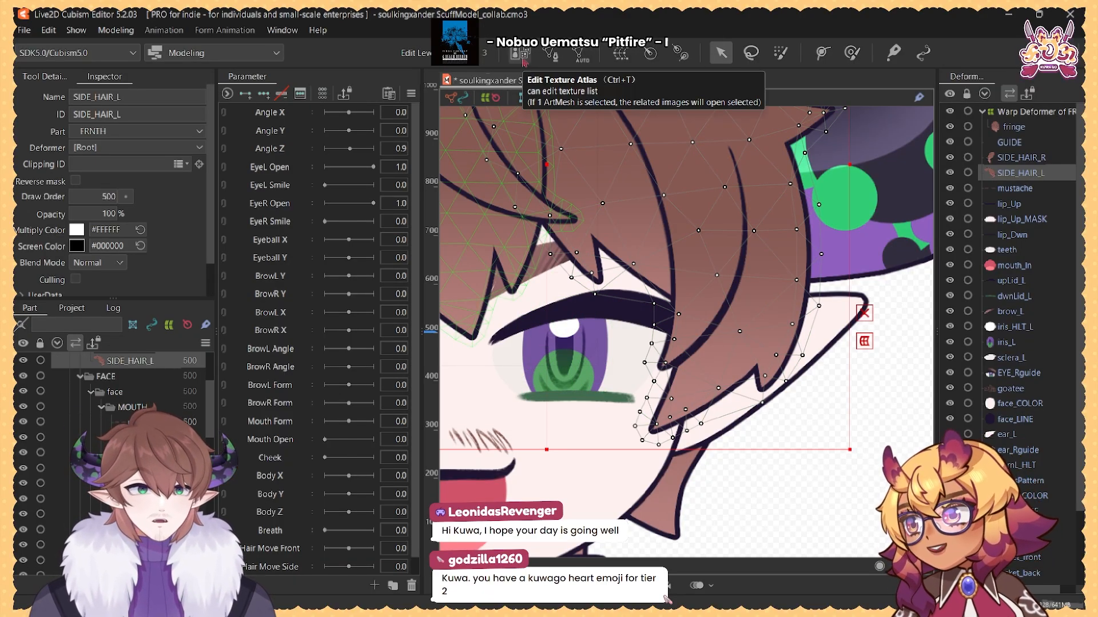
pyautogui.click(522, 56)
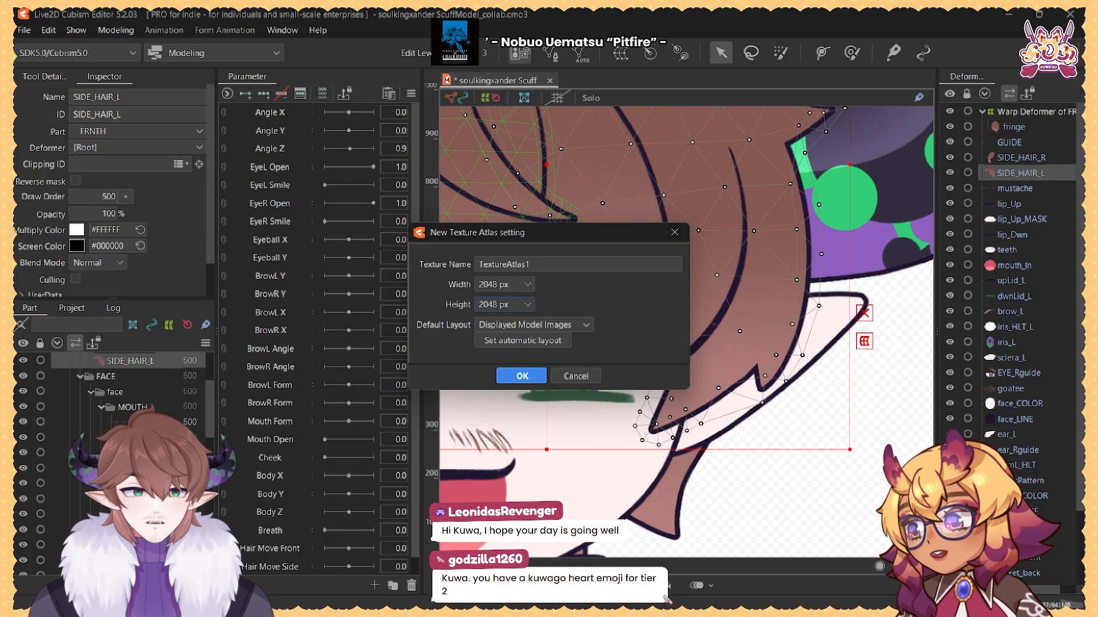
pyautogui.click(511, 378)
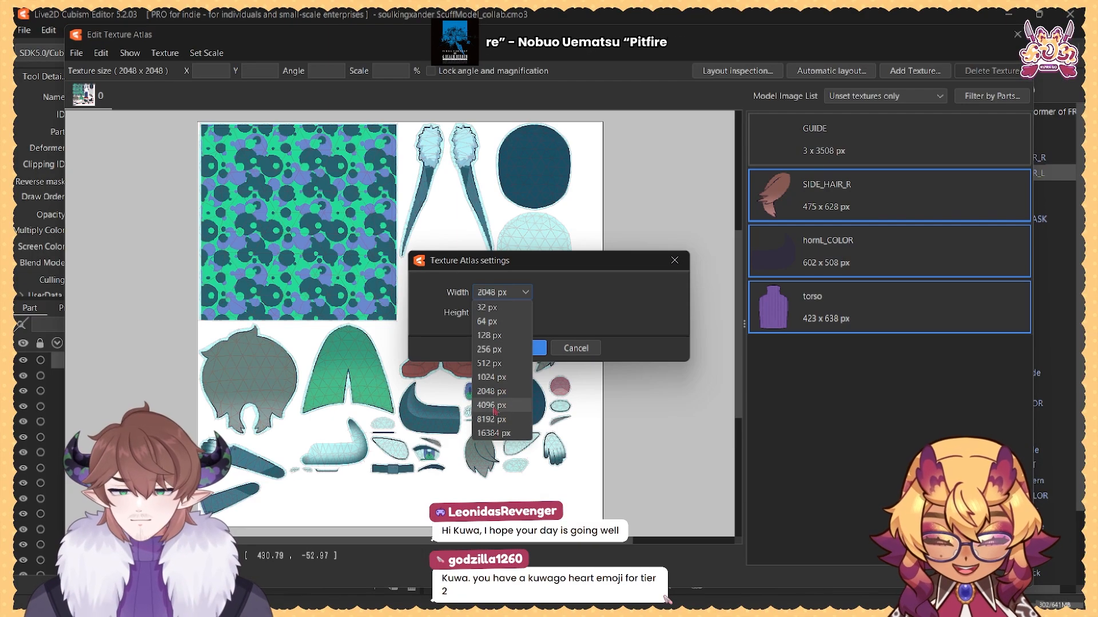
# Step: Widen the texture atlas to 4096 px and place the unset SIDE_HAIR_R, hornL_COLOR and torso images on its empty area
pyautogui.click(499, 406)
pyautogui.click(513, 347)
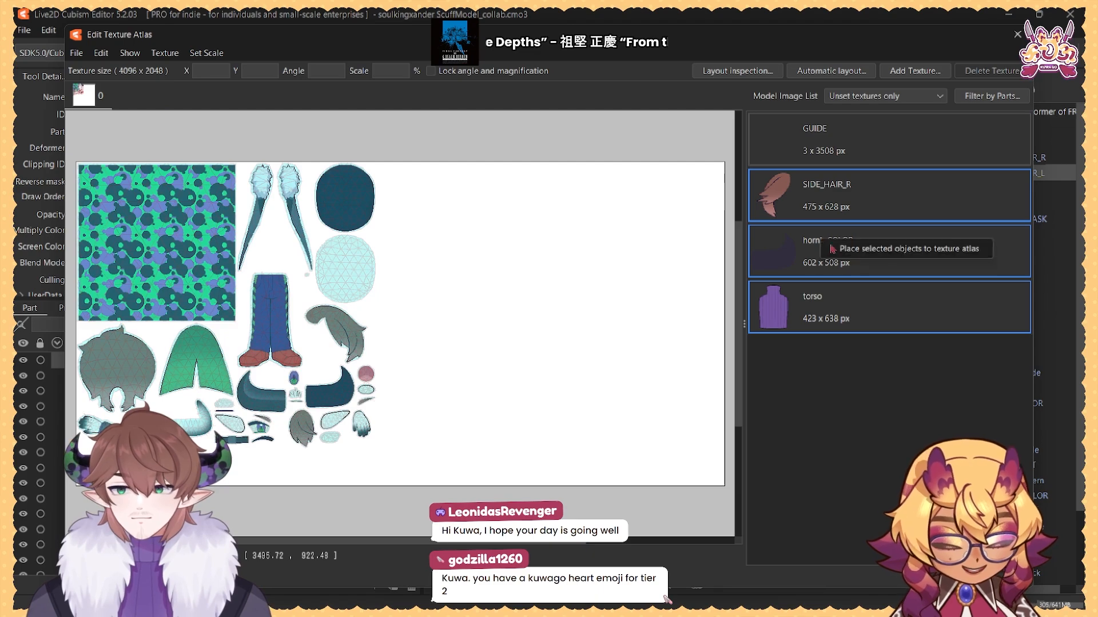
pyautogui.moveTo(820, 243); pyautogui.dragTo(534, 385)
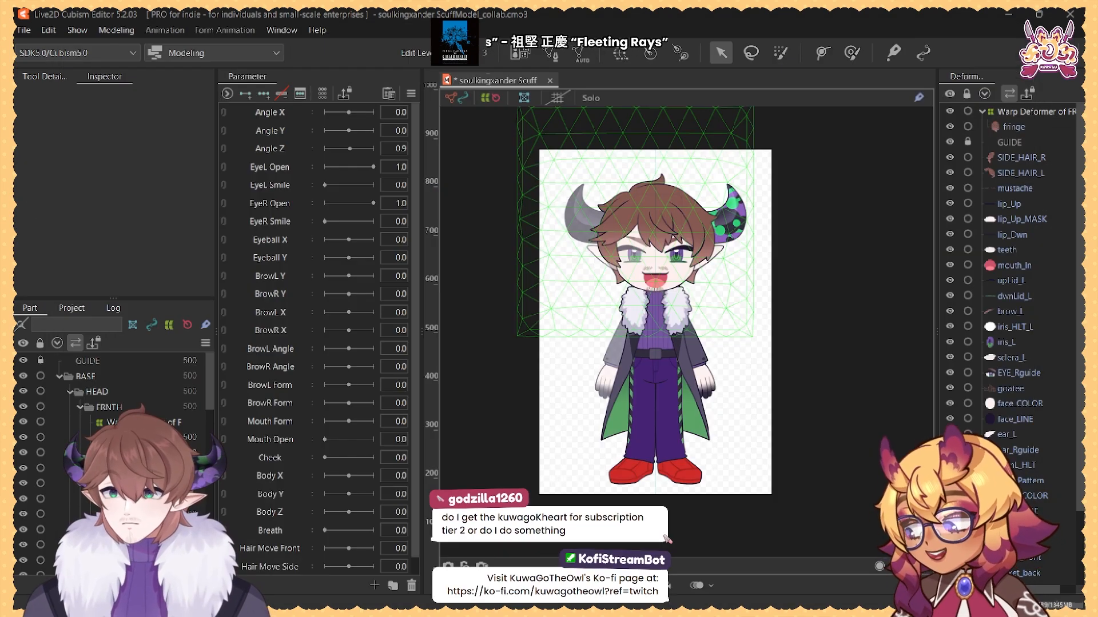
# Step: Delete the warp deformer of the FRNTH part that sits above the fringe art mesh
pyautogui.click(1036, 112)
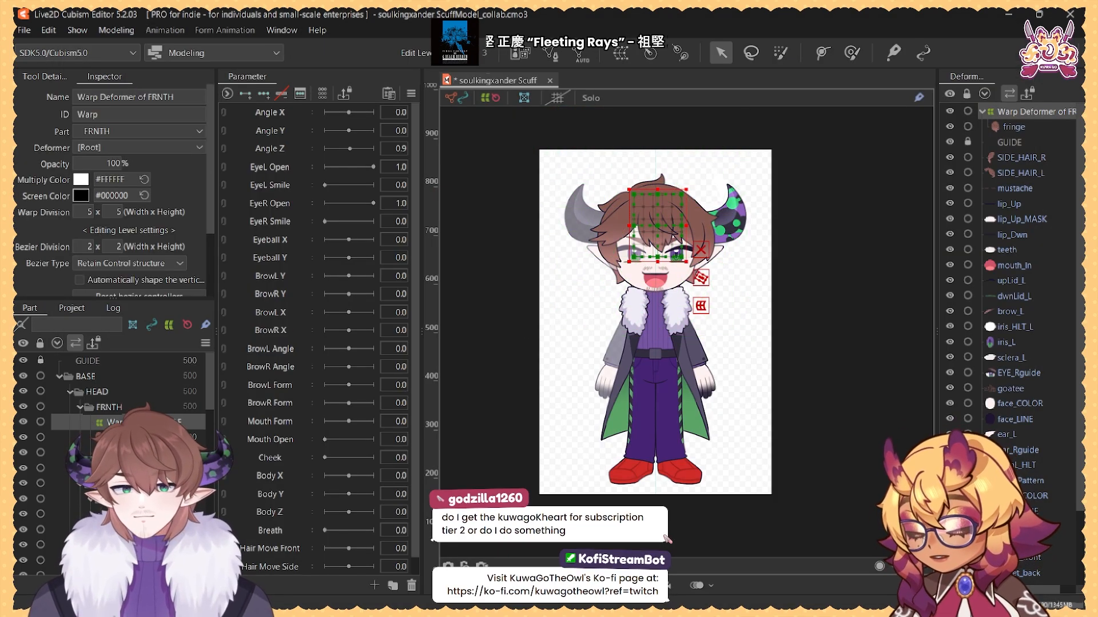
pyautogui.press('Delete')
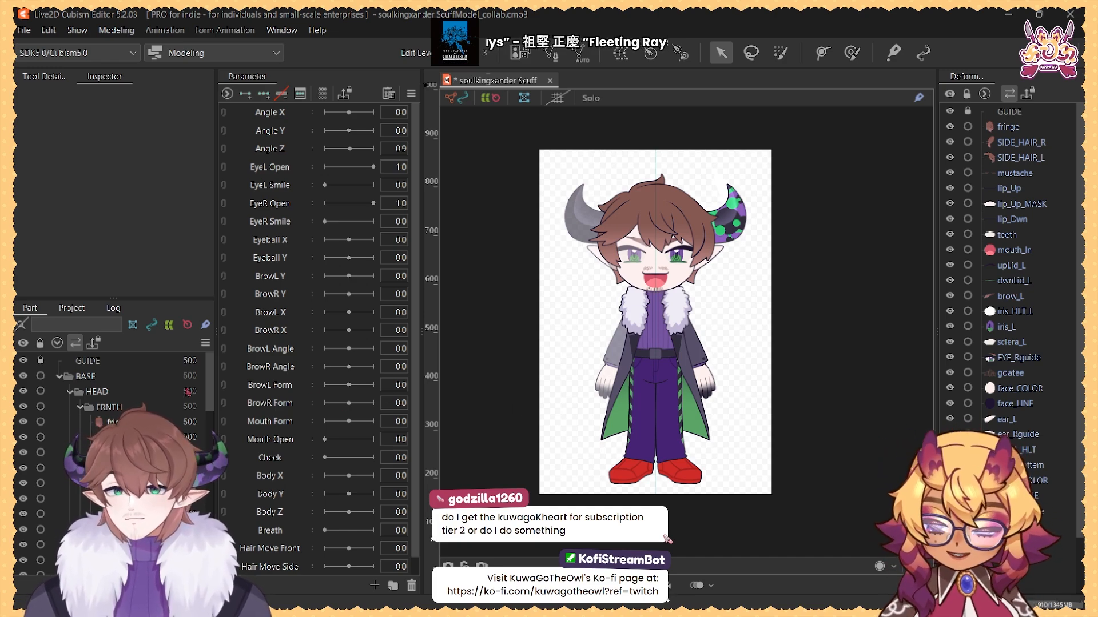
pyautogui.scroll(-1, 208, 381)
pyautogui.scroll(1, 209, 382)
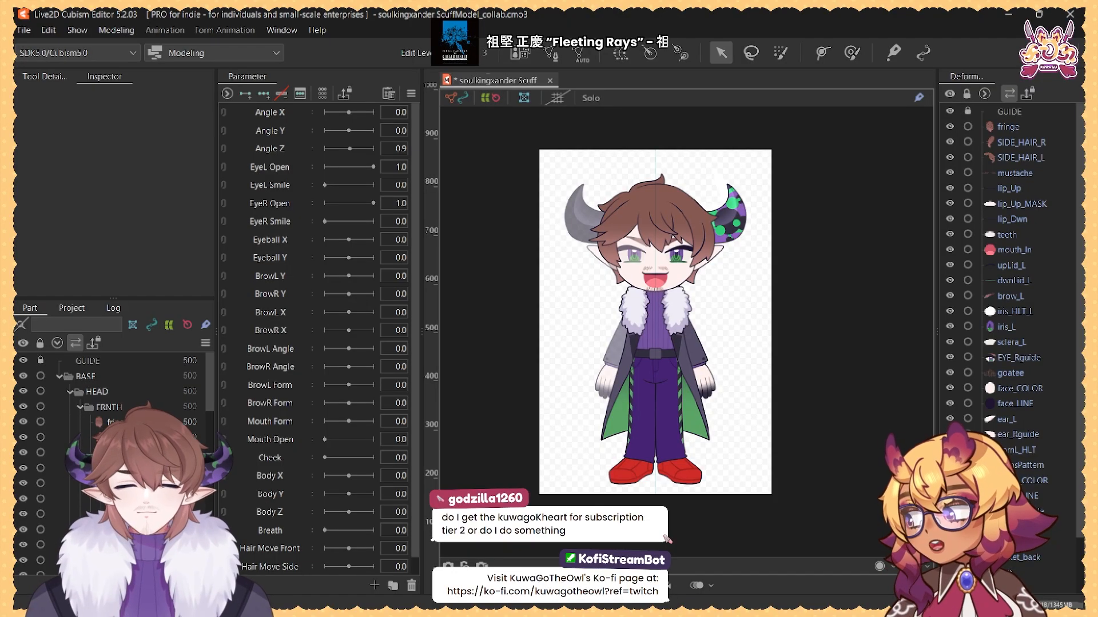
# Step: Create a rotation deformer named headZ in the HEAD part as parent of all head art meshes from fringe through backHair
pyautogui.click(1020, 127)
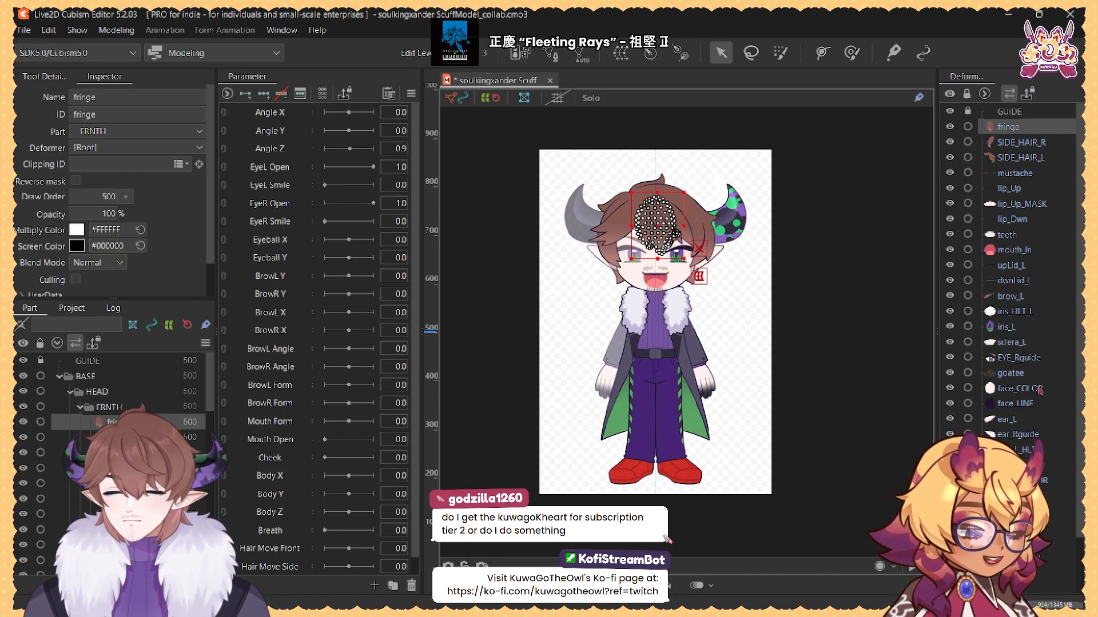
pyautogui.scroll(-1, 1018, 446)
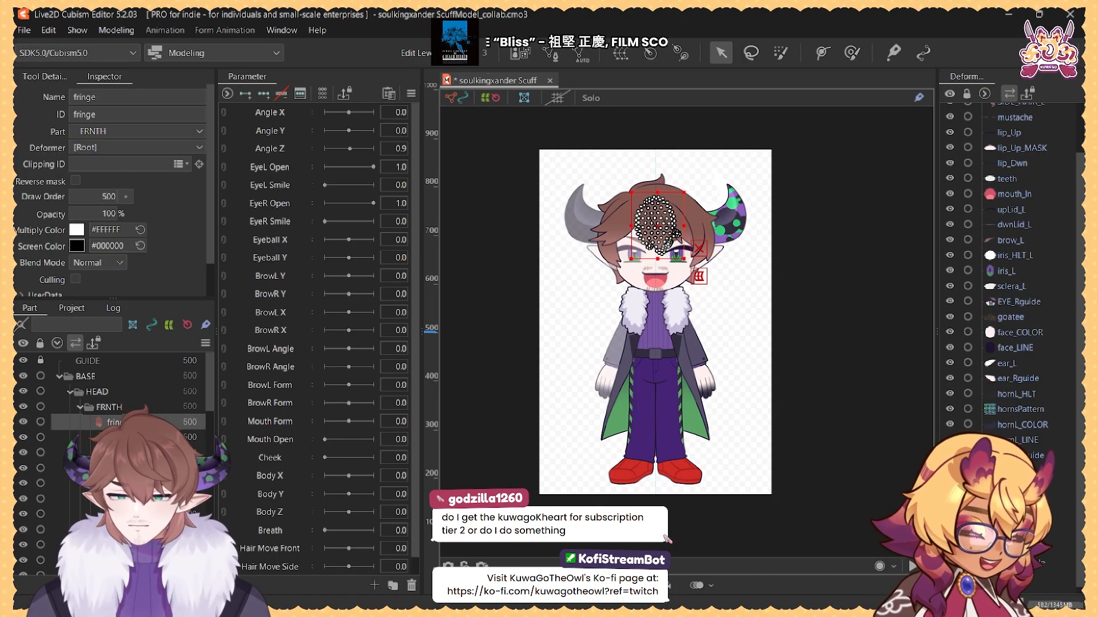
pyautogui.scroll(1, 1018, 445)
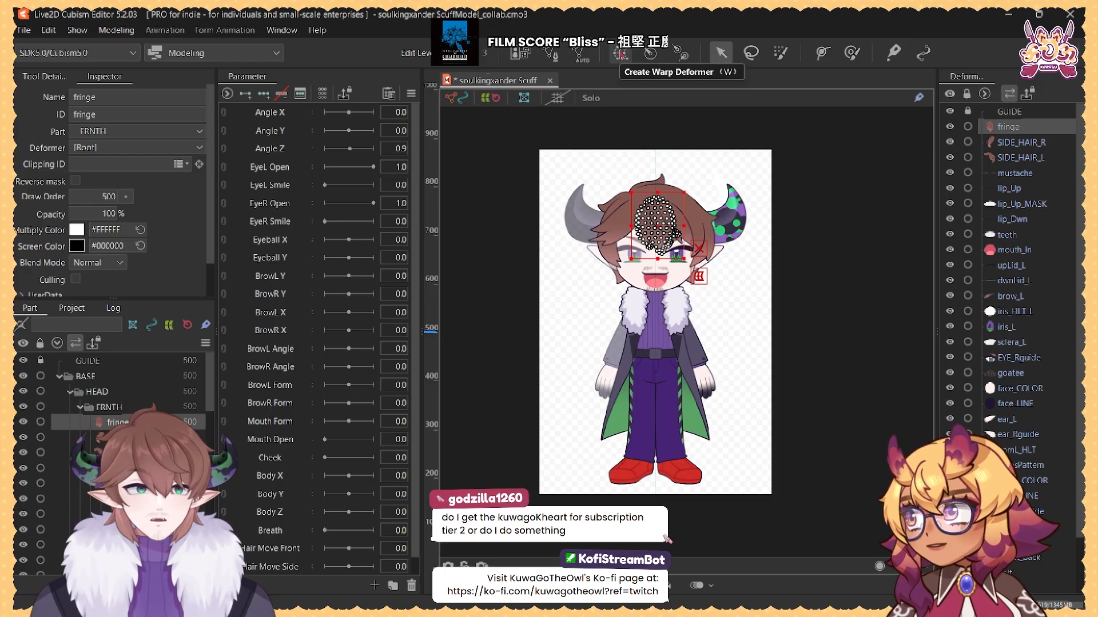
pyautogui.scroll(-1, 1015, 245)
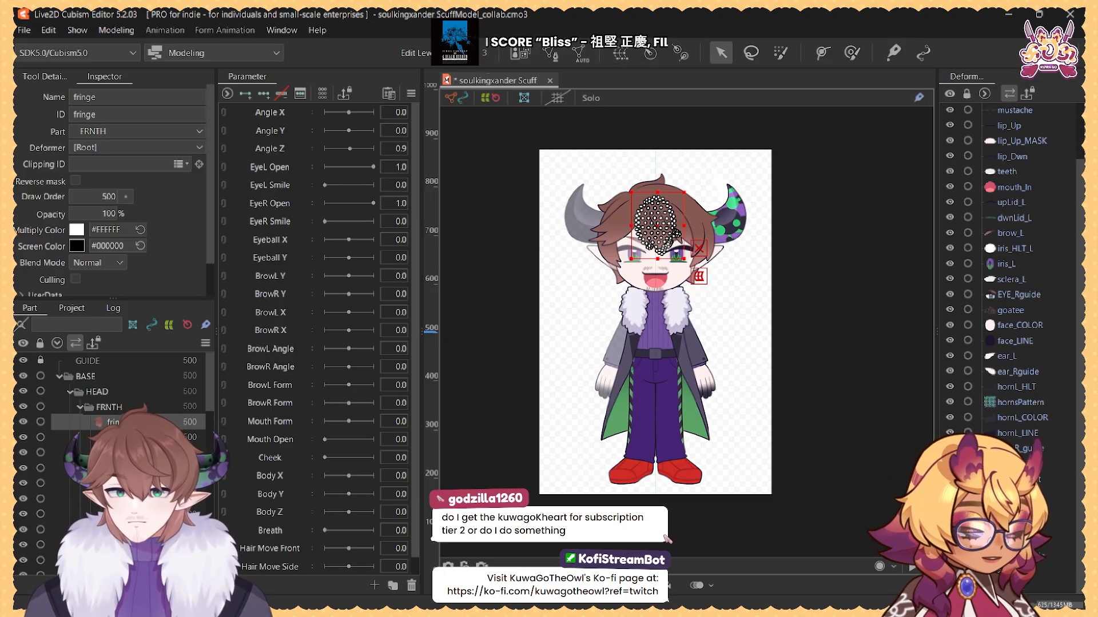
pyautogui.scroll(1, 1021, 275)
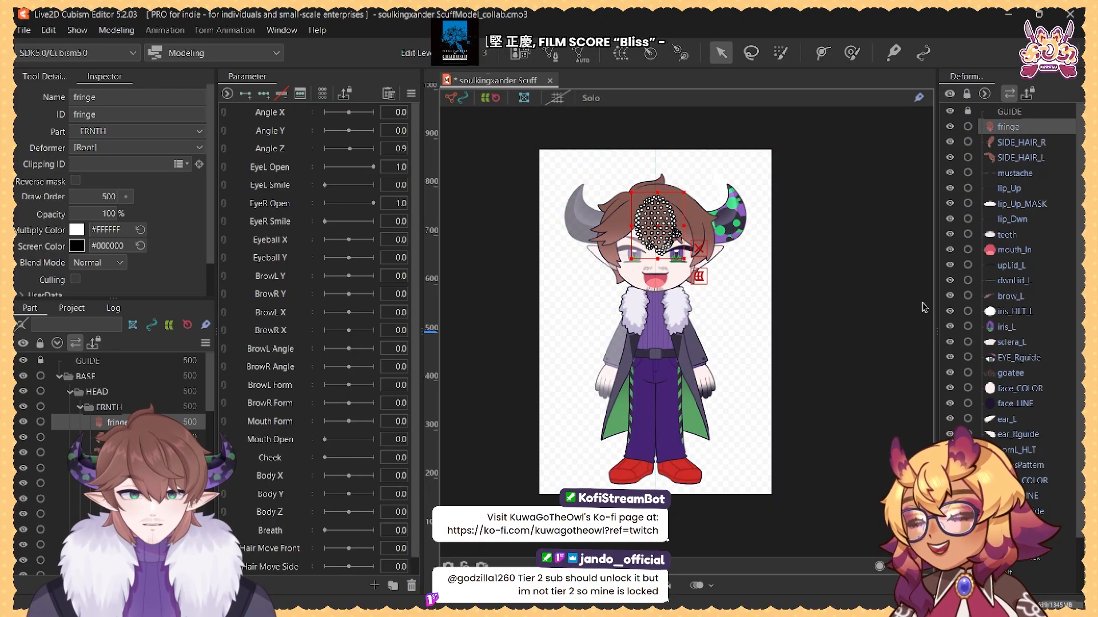
pyautogui.scroll(-2, 1058, 324)
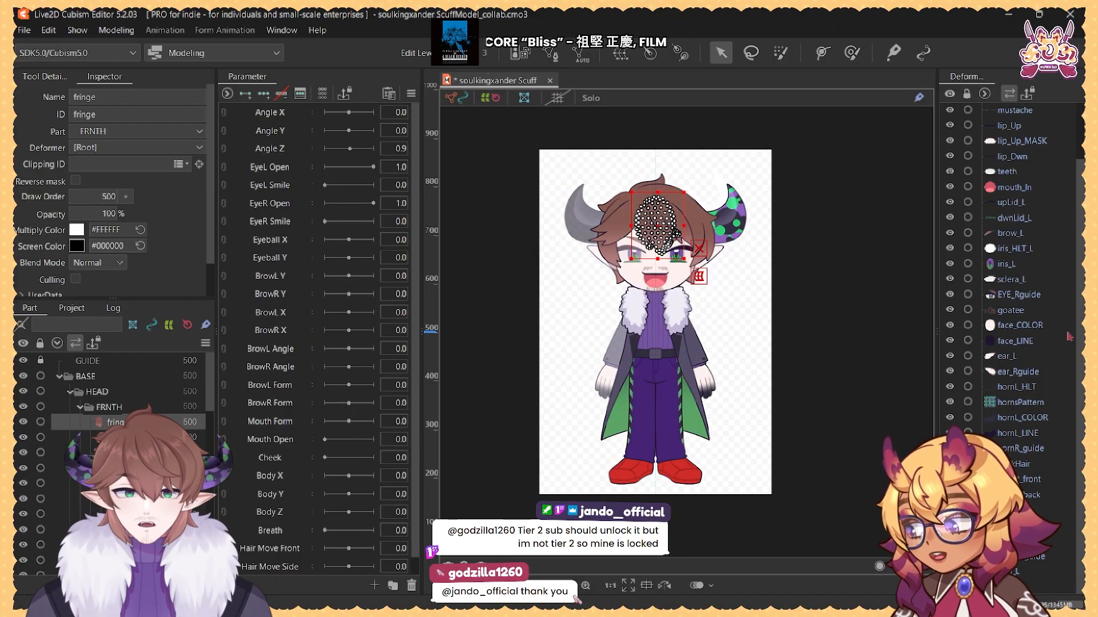
pyautogui.scroll(2, 1025, 220)
pyautogui.scroll(-2, 1026, 434)
pyautogui.scroll(2, 1026, 280)
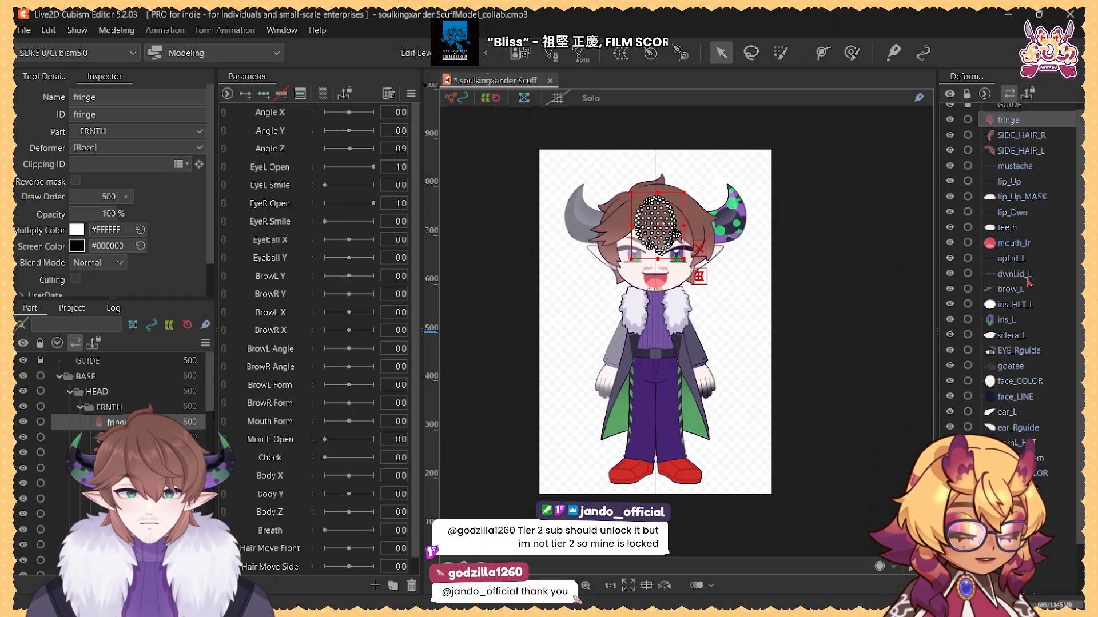
pyautogui.scroll(-2, 1029, 389)
pyautogui.keyDown('shift'); pyautogui.click(1024, 464); pyautogui.keyUp('shift')
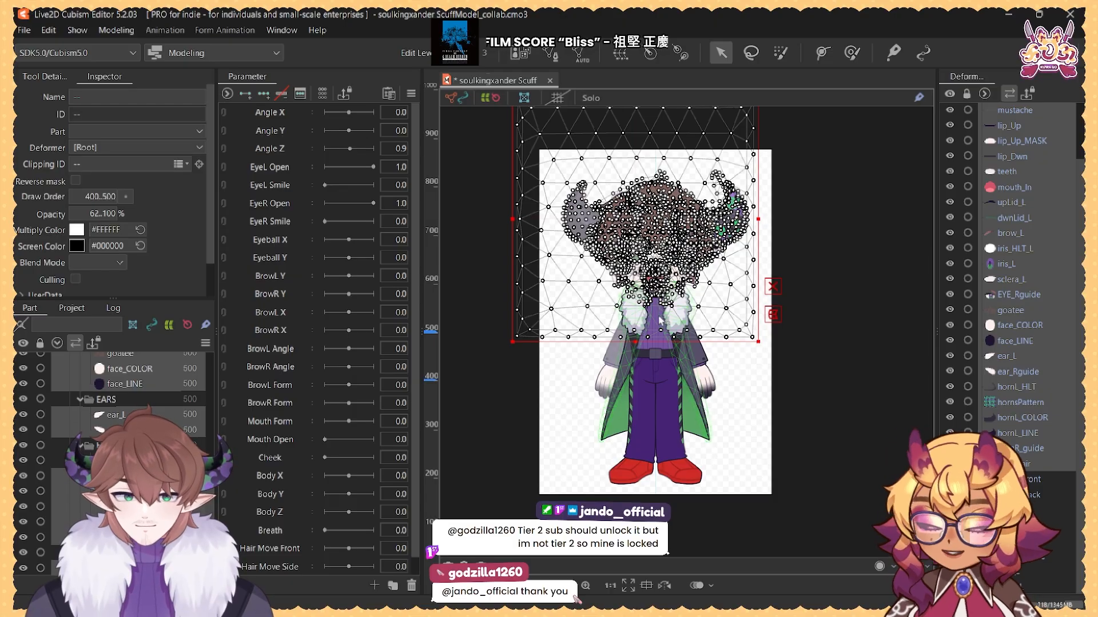
pyautogui.click(651, 55)
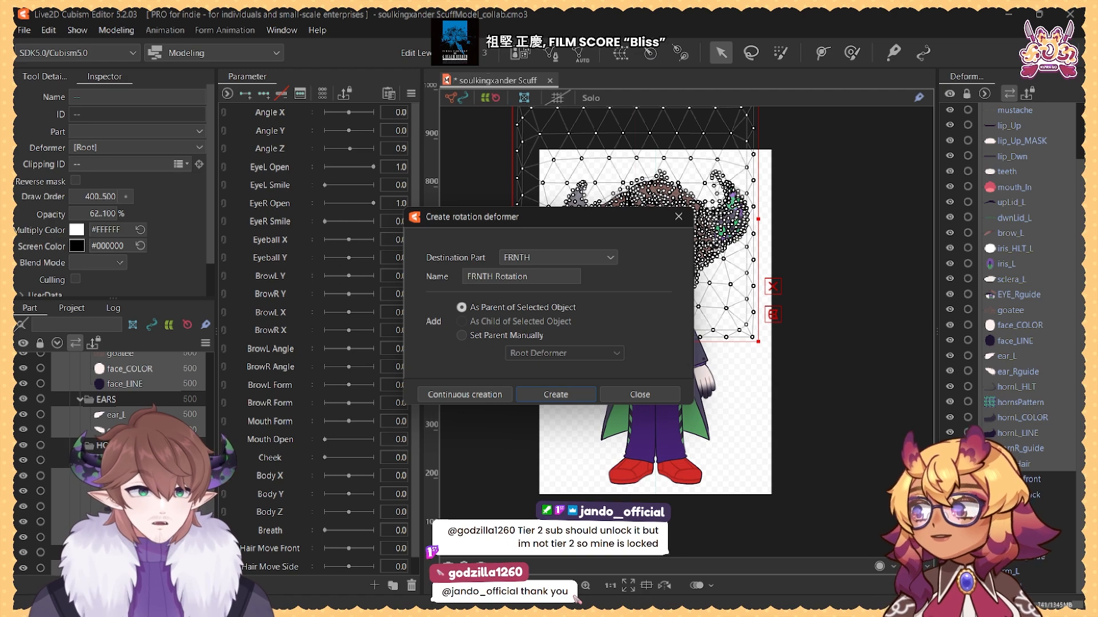
pyautogui.tripleClick(547, 275)
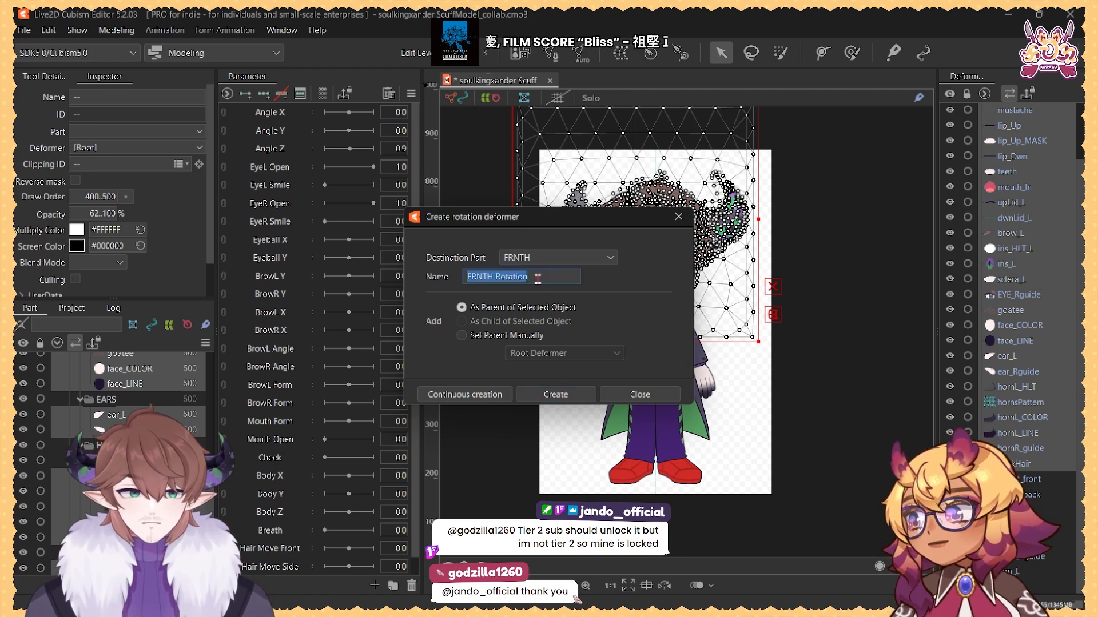
pyautogui.write('headZ')
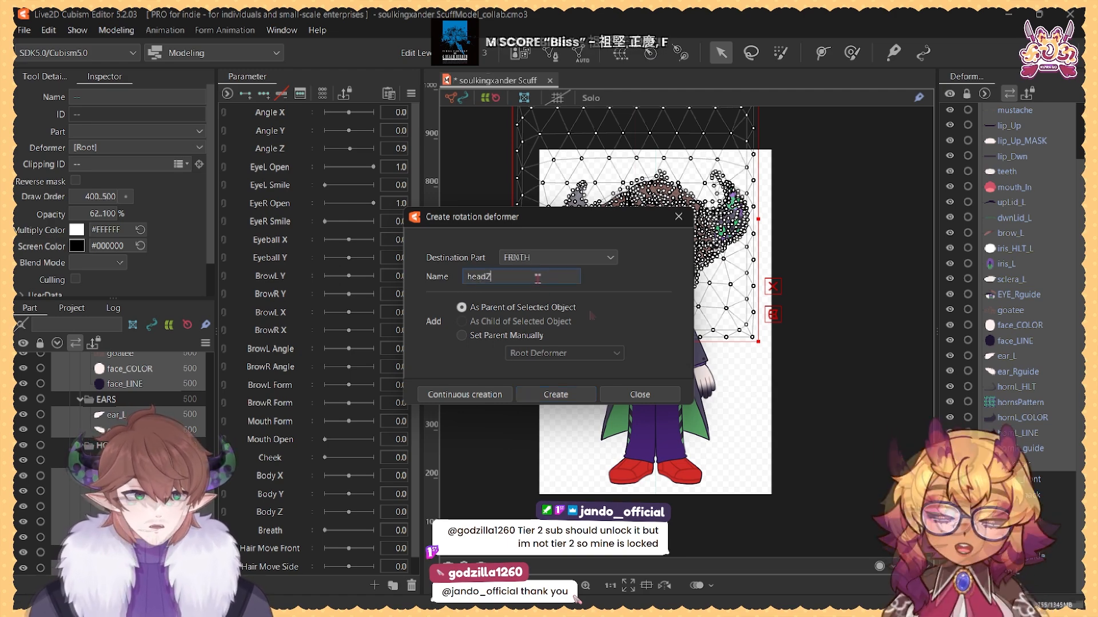
pyautogui.click(555, 394)
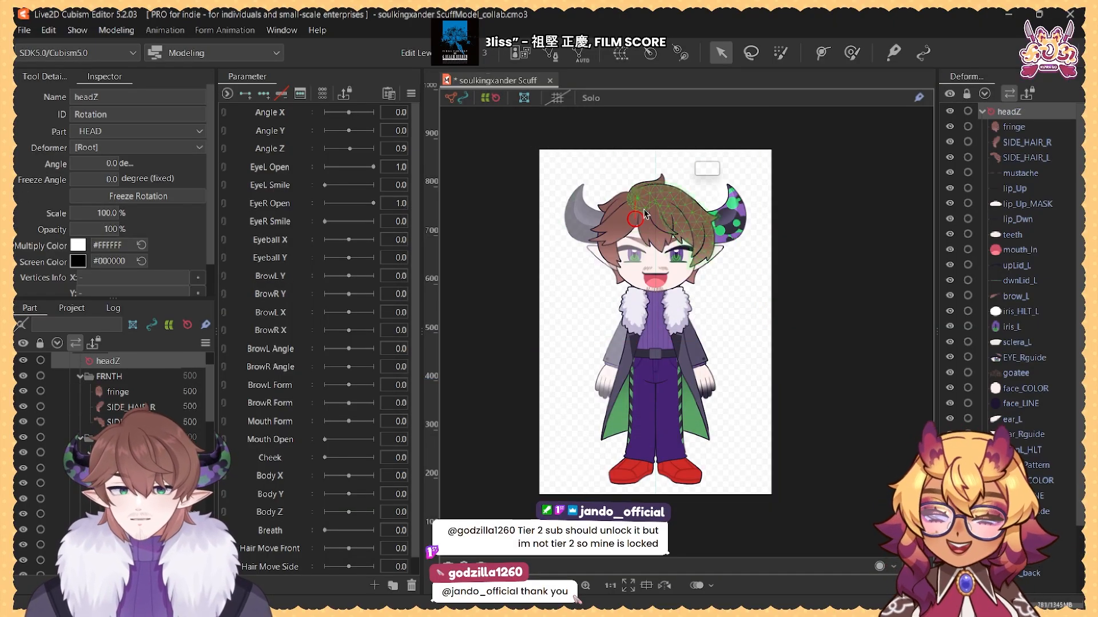
# Step: Move the headZ pivot onto the face's centre line in the lower mouth, about X 987, Y 1143, and extend its handle to the top of the hair
pyautogui.moveTo(649, 237); pyautogui.dragTo(913, 233)
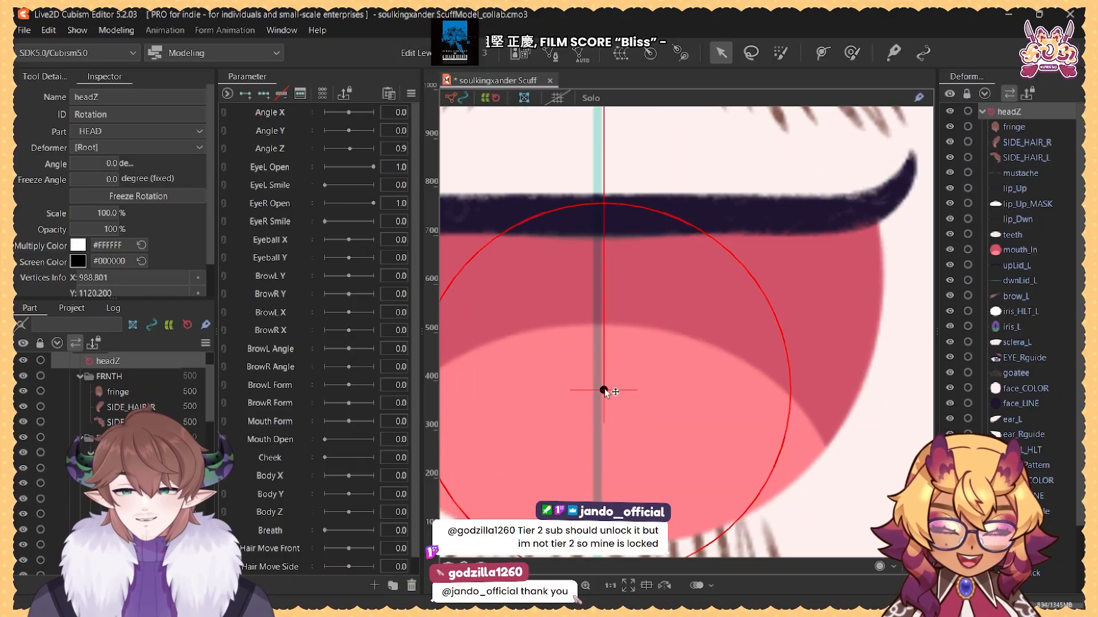
pyautogui.moveTo(604, 389); pyautogui.dragTo(598, 404)
pyautogui.scroll(-5, 638, 287)
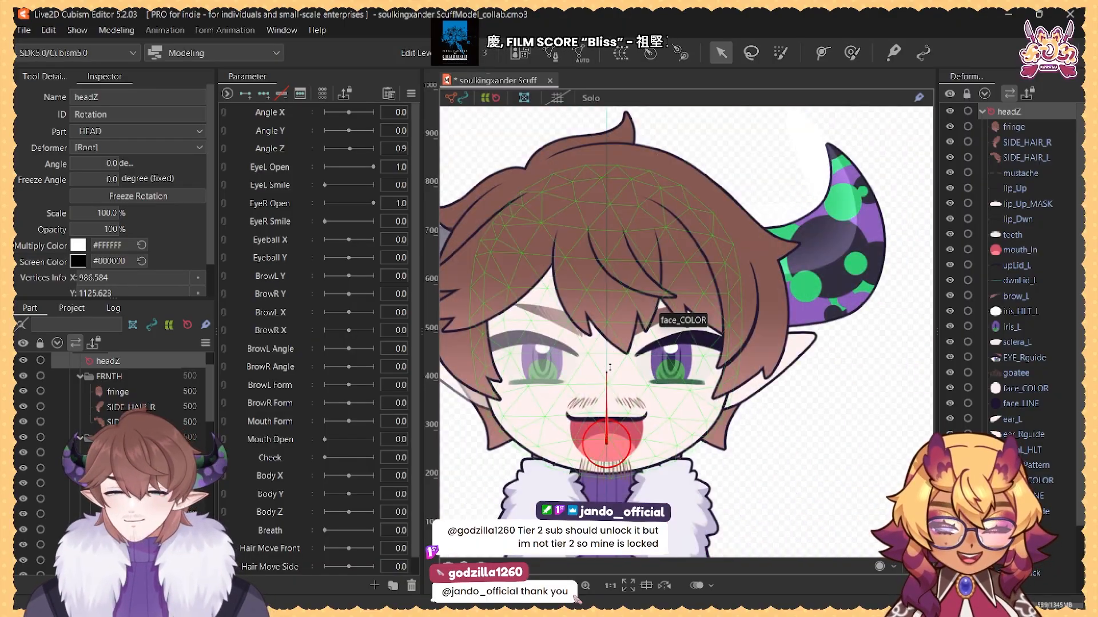
pyautogui.moveTo(628, 142); pyautogui.dragTo(623, 290)
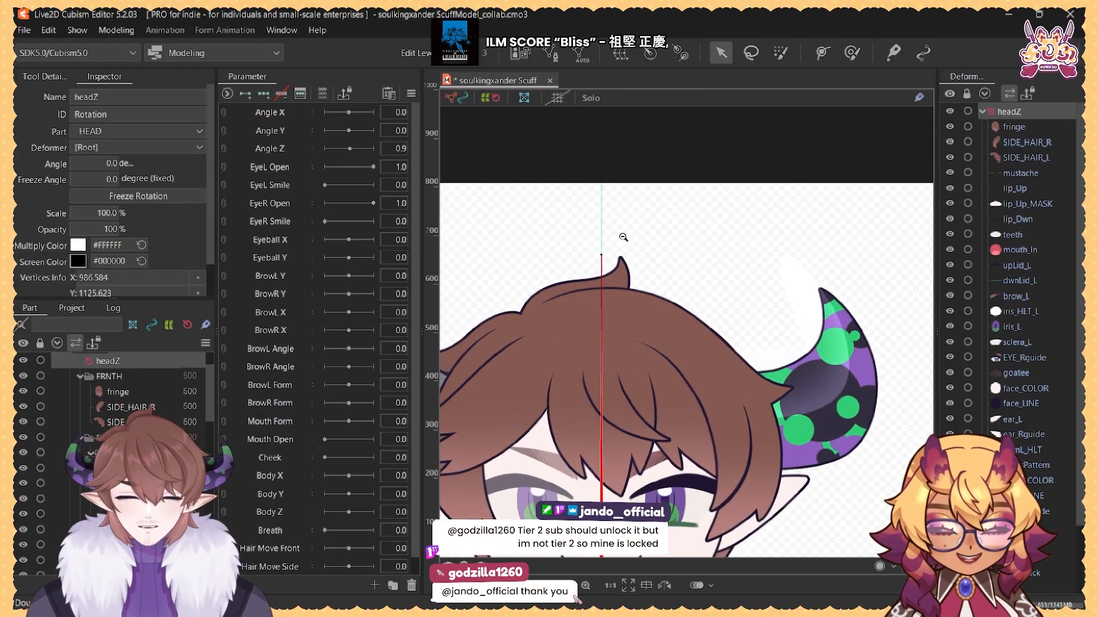
pyautogui.moveTo(622, 237); pyautogui.dragTo(566, 246)
pyautogui.moveTo(608, 387); pyautogui.dragTo(710, 368)
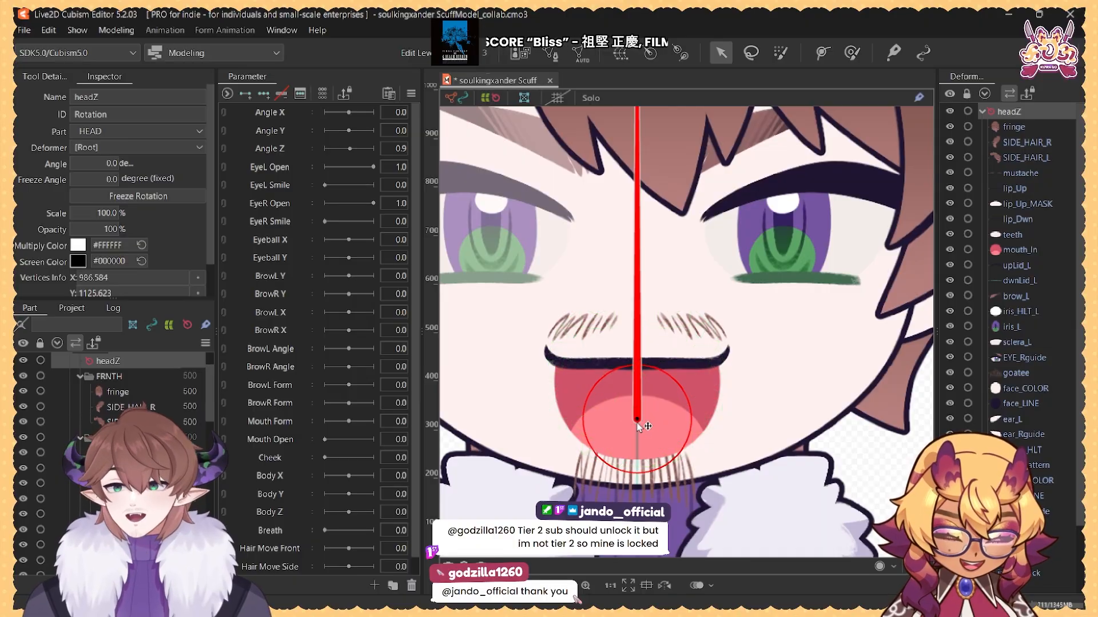
pyautogui.moveTo(638, 420); pyautogui.dragTo(639, 435)
pyautogui.scroll(-3, 645, 358)
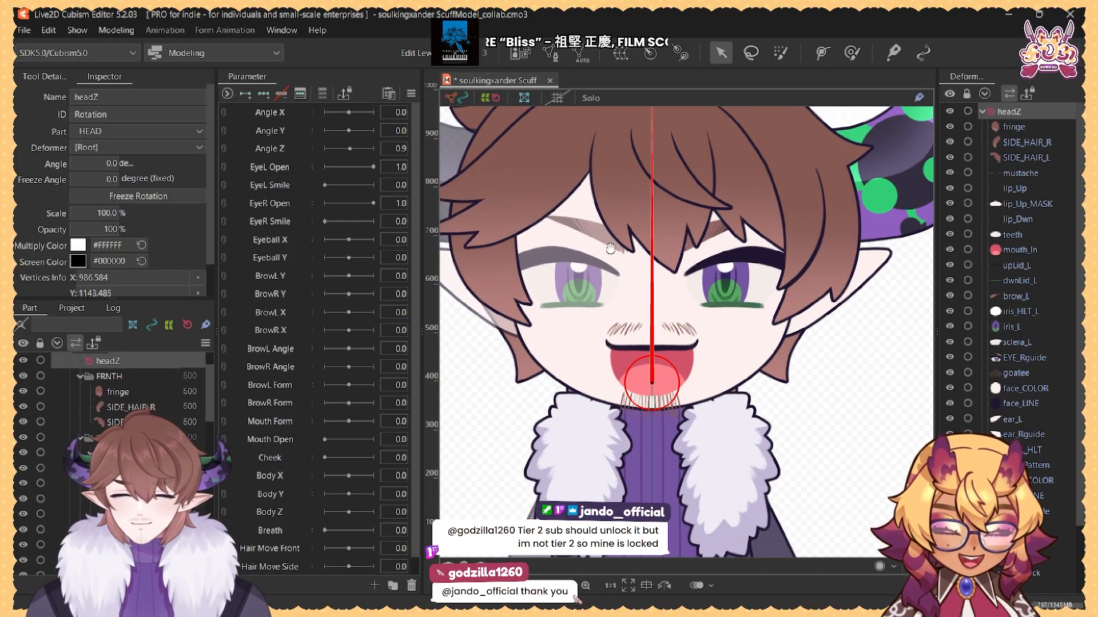
pyautogui.scroll(-1, 614, 249)
# Step: Clip the goatee art mesh to the face by setting its clipping ID to face_COLOR
pyautogui.scroll(-4, 143, 469)
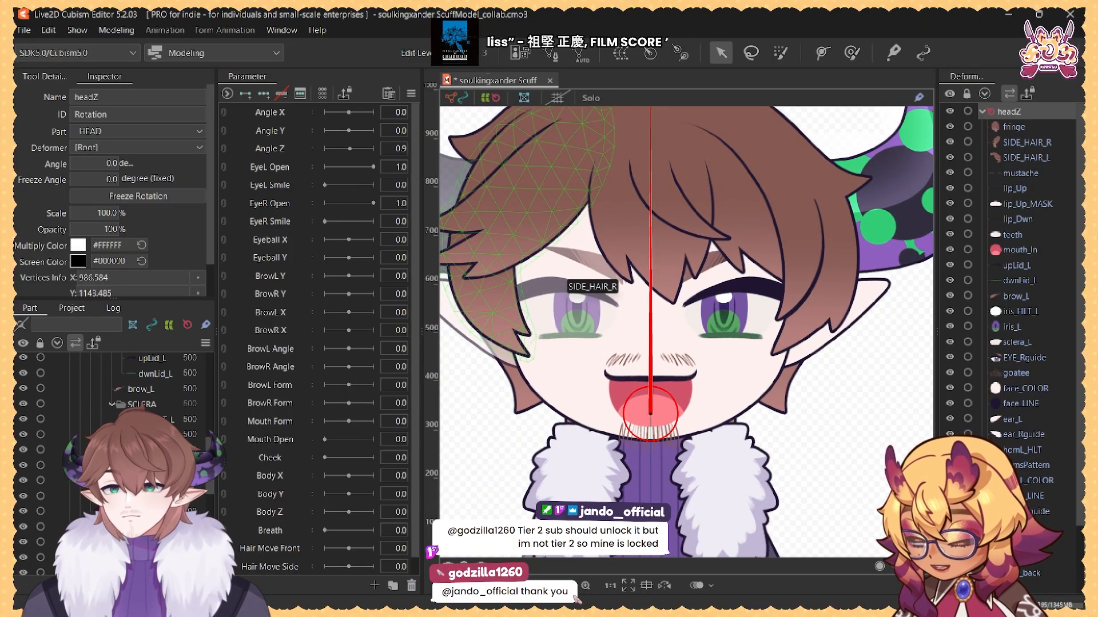
pyautogui.click(143, 481)
pyautogui.click(143, 496)
pyautogui.click(143, 481)
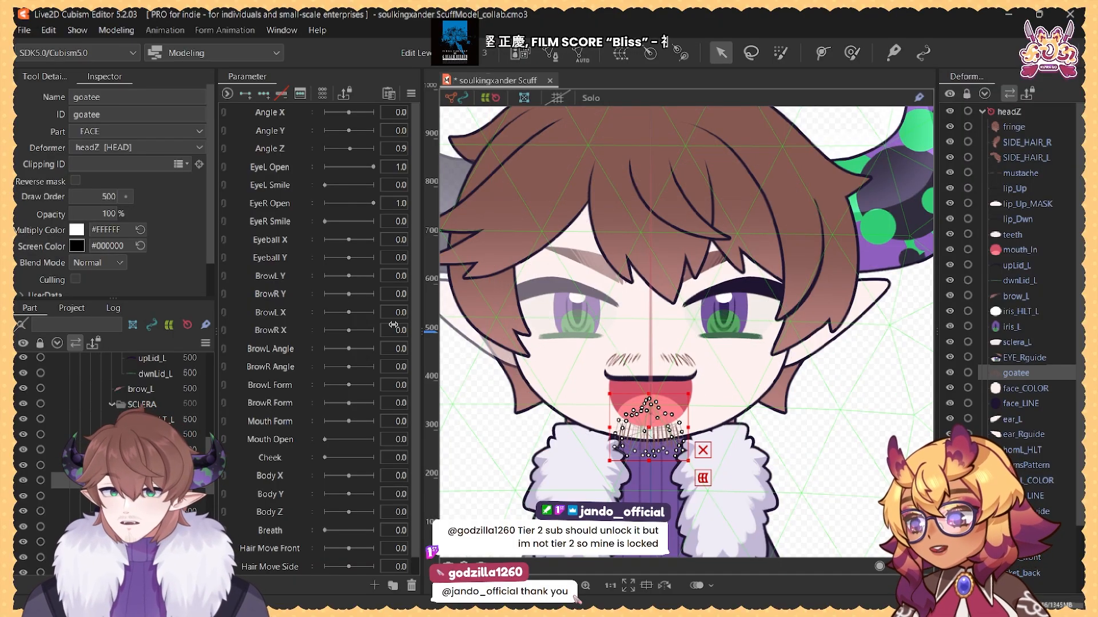
pyautogui.click(131, 166)
pyautogui.write('face_COLOR')
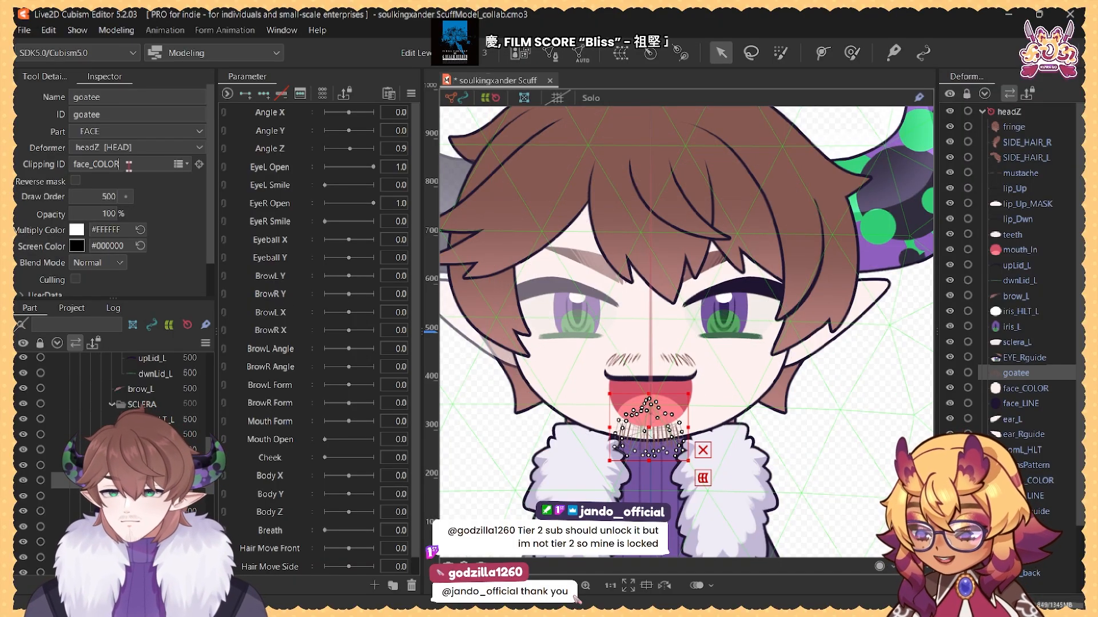
pyautogui.click(143, 496)
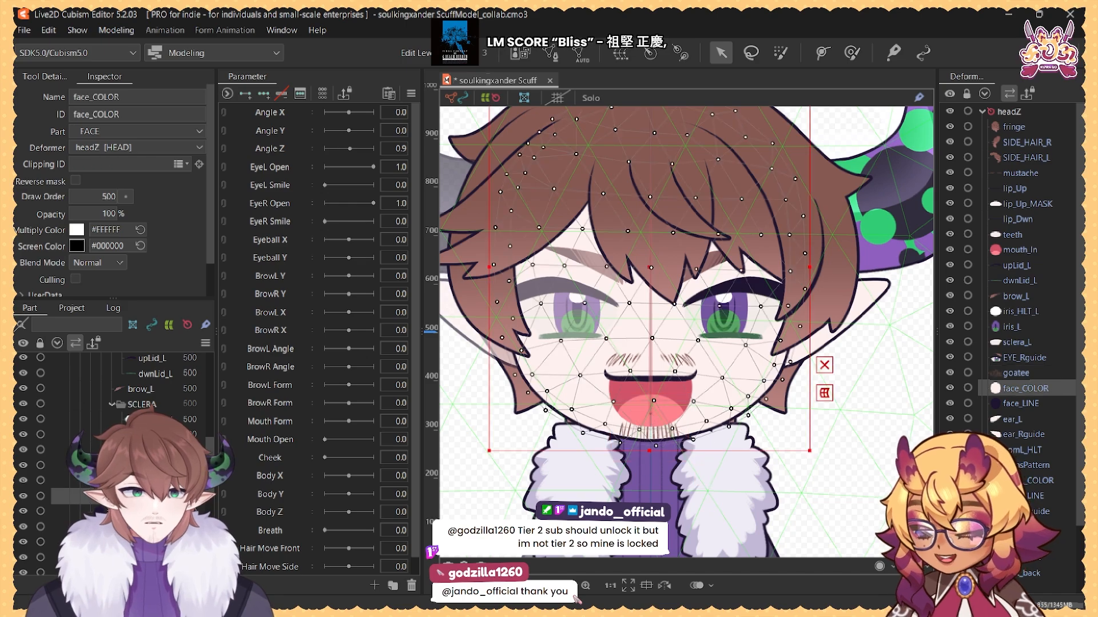
pyautogui.click(143, 480)
pyautogui.click(143, 496)
# Step: Reselect the headZ rotation deformer and nudge its pivot to about X 986.7, Y 1144.1
pyautogui.click(651, 343)
pyautogui.scroll(-5, 725, 214)
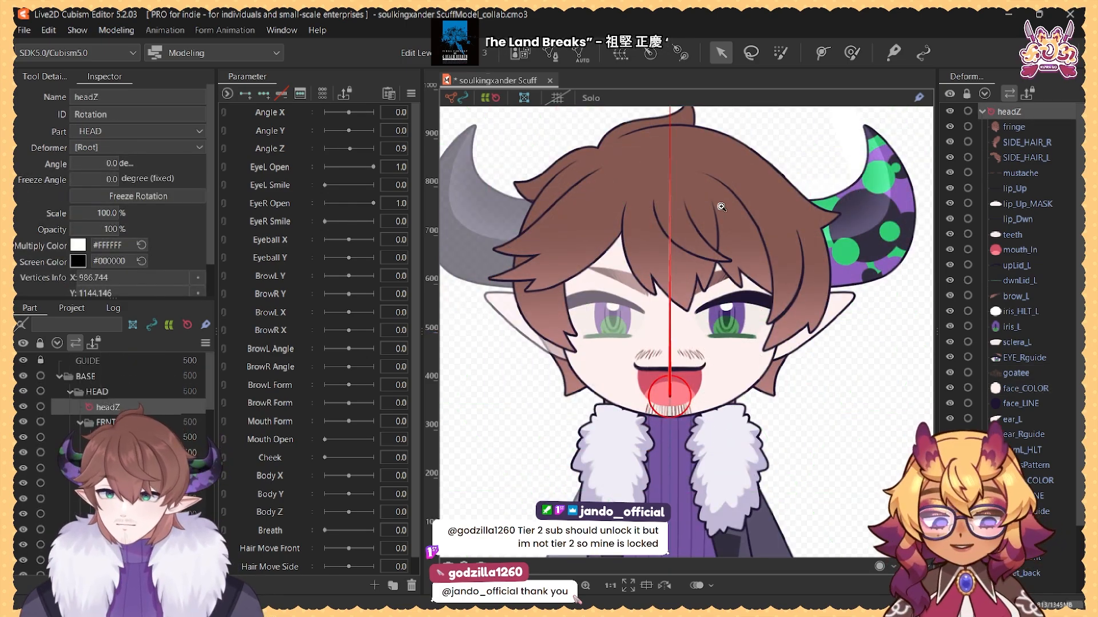
pyautogui.moveTo(725, 216); pyautogui.dragTo(686, 305)
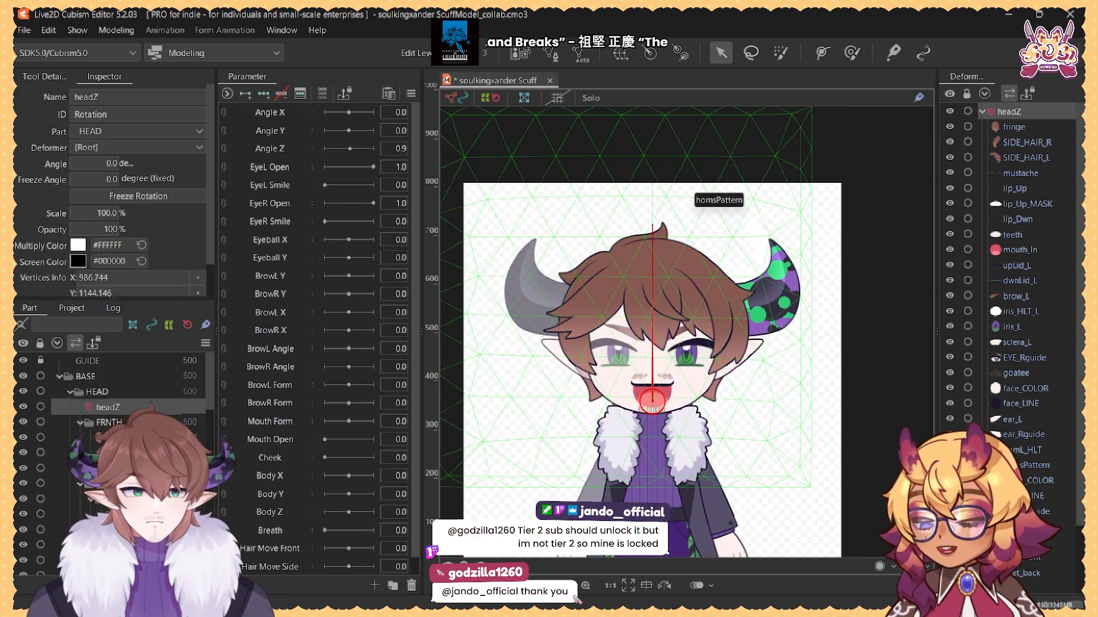
# Step: Create a rotation deformer named ARM_L in the ARM_L part as parent of the arm_L and hand_L art meshes
pyautogui.click(983, 111)
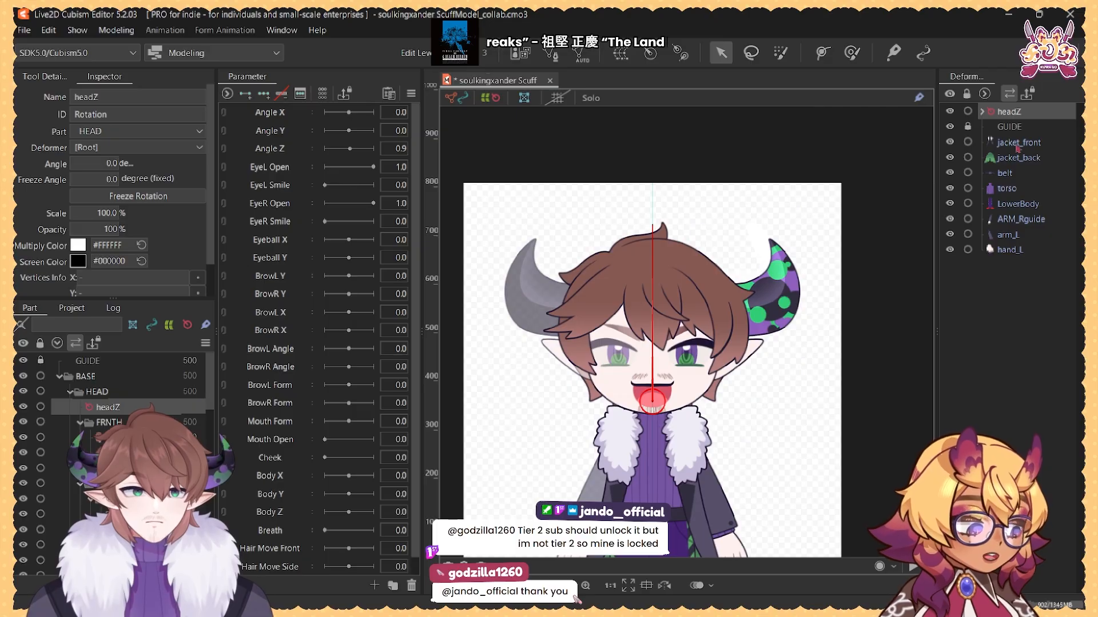
pyautogui.click(1017, 143)
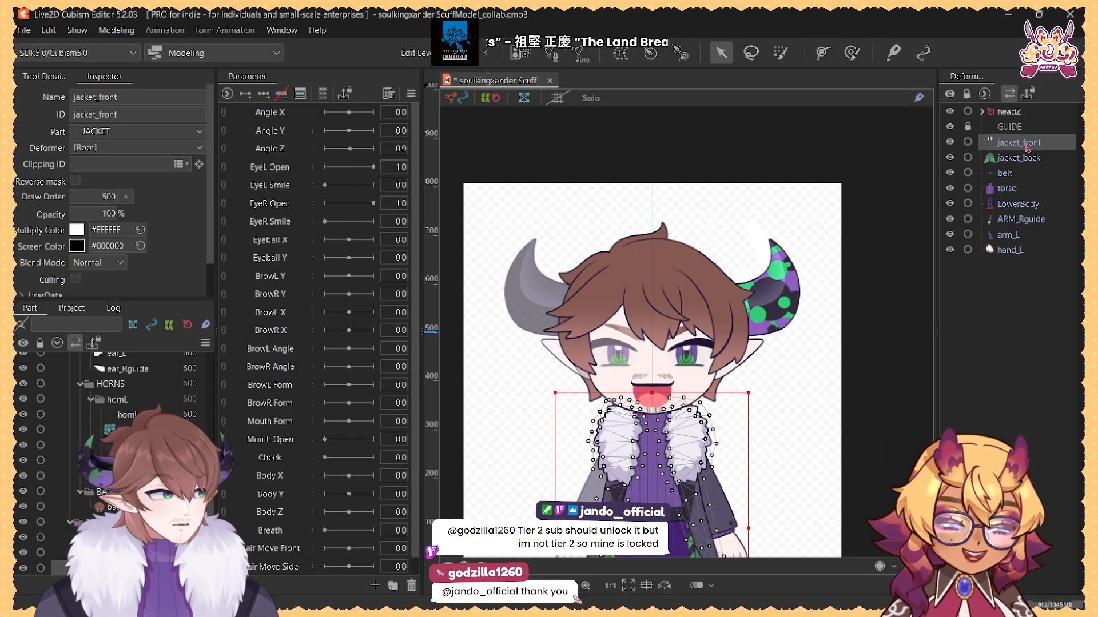
pyautogui.moveTo(733, 362); pyautogui.dragTo(712, 298)
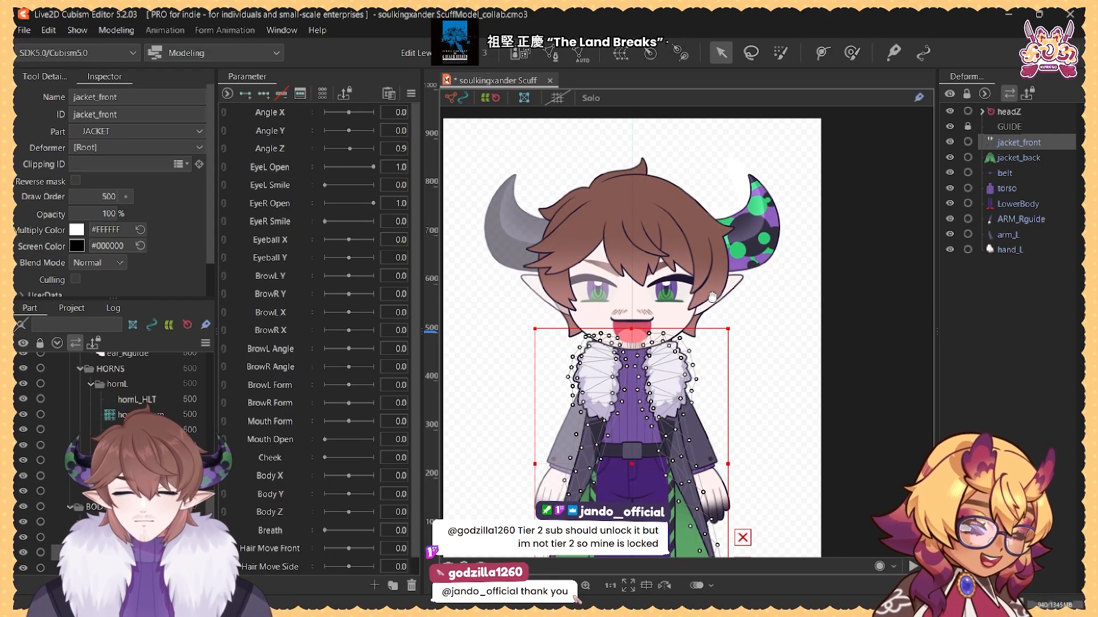
pyautogui.moveTo(1068, 230); pyautogui.dragTo(1009, 250)
pyautogui.moveTo(780, 299); pyautogui.dragTo(779, 224)
pyautogui.moveTo(744, 304); pyautogui.dragTo(725, 313)
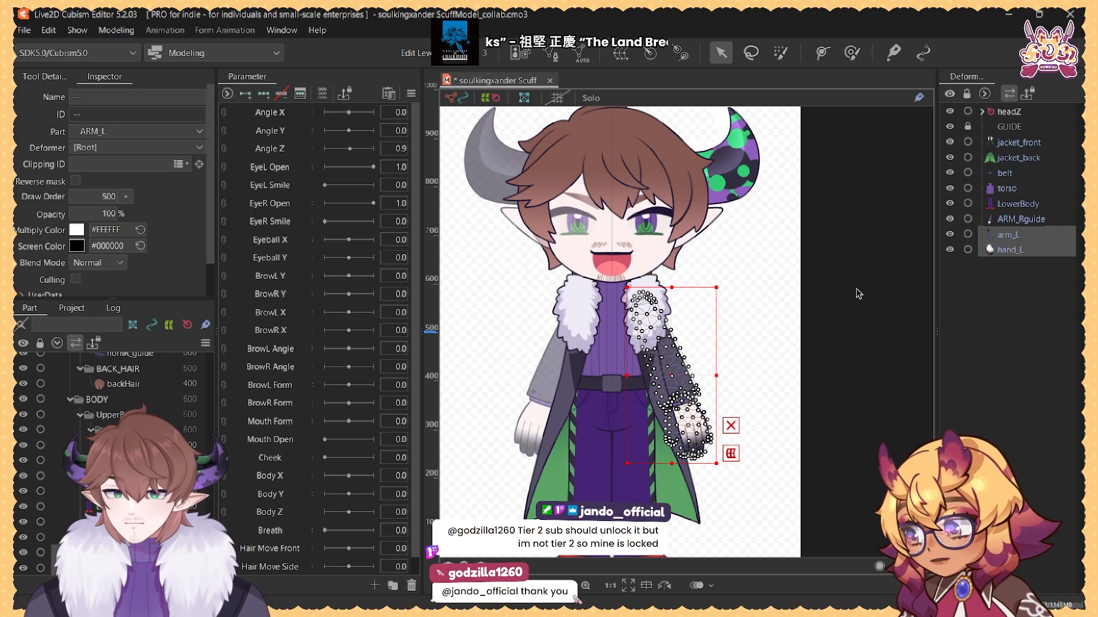
pyautogui.keyDown('ctrl'); pyautogui.click(1009, 250); pyautogui.keyUp('ctrl')
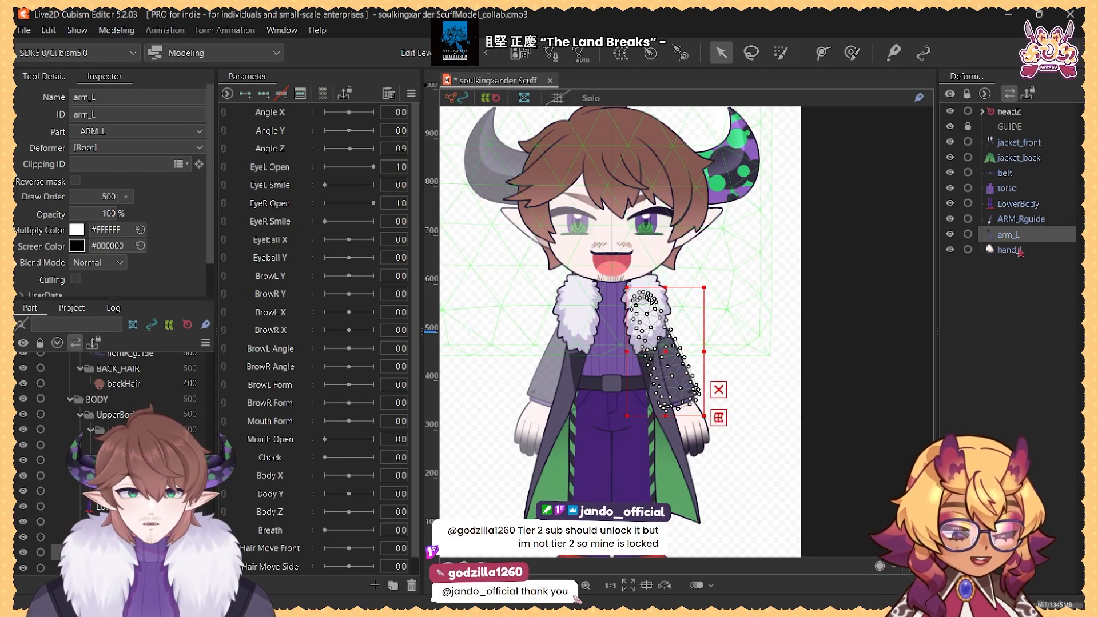
pyautogui.keyDown('ctrl'); pyautogui.click(1012, 251); pyautogui.keyUp('ctrl')
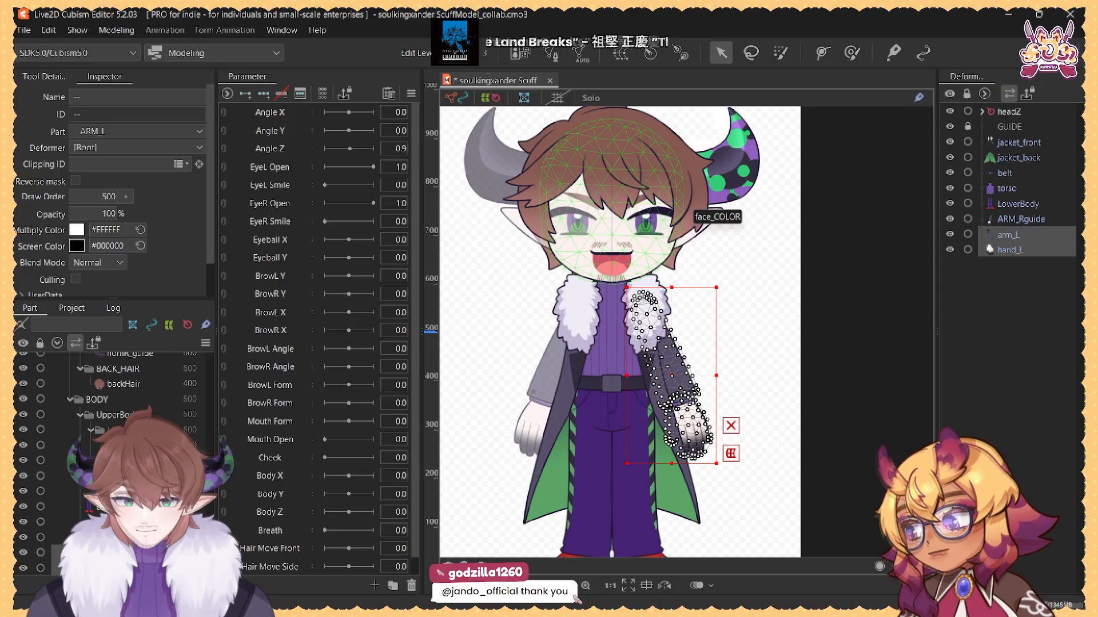
pyautogui.click(652, 57)
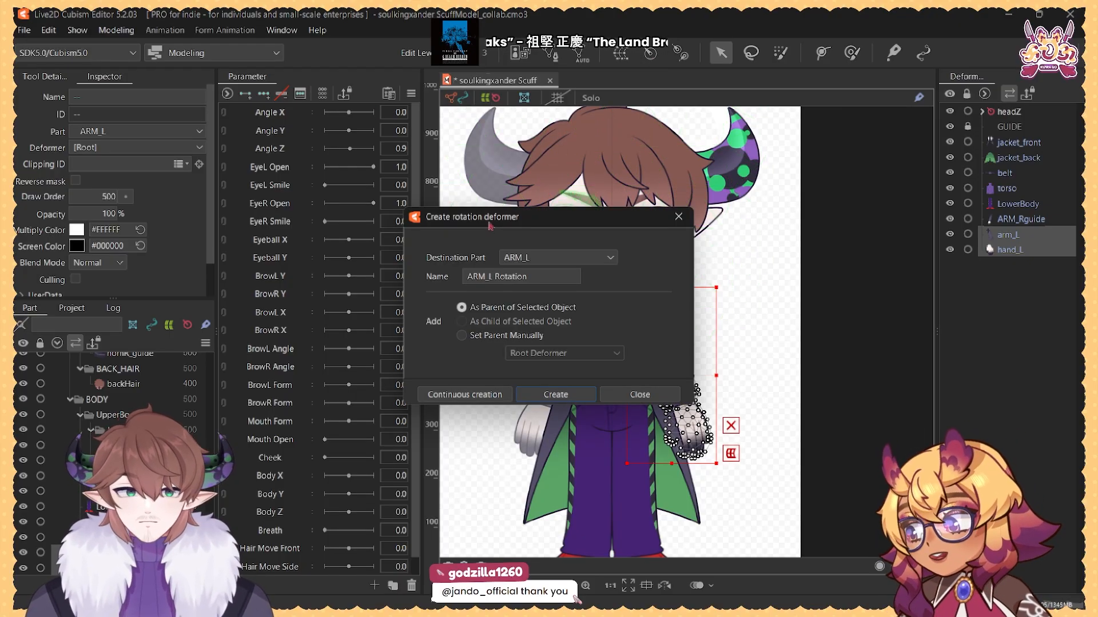
pyautogui.click(516, 258)
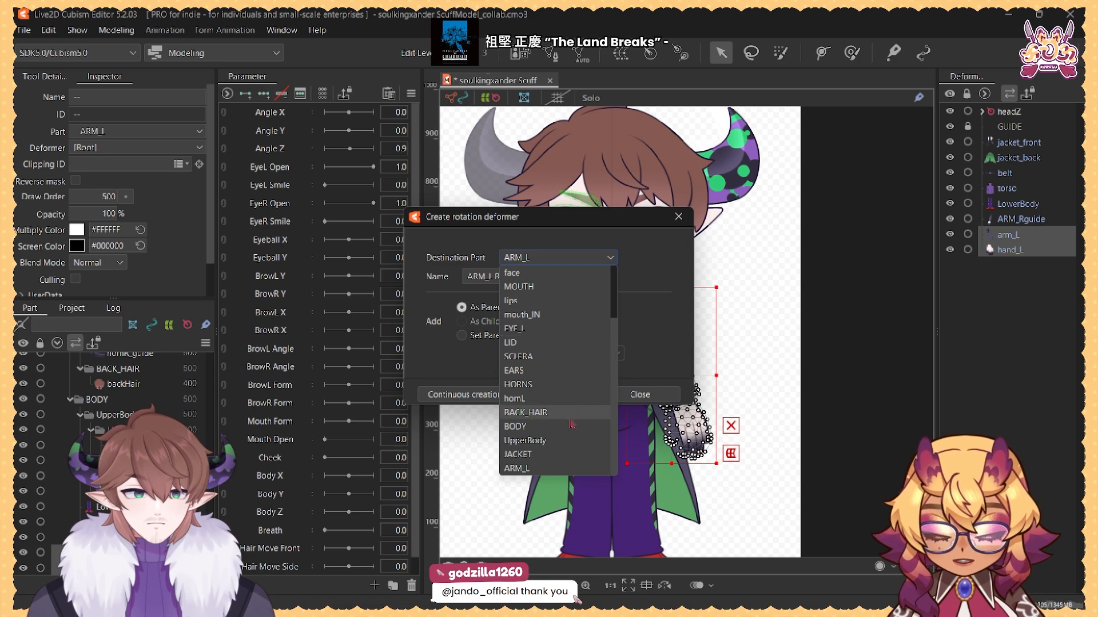
pyautogui.click(523, 251)
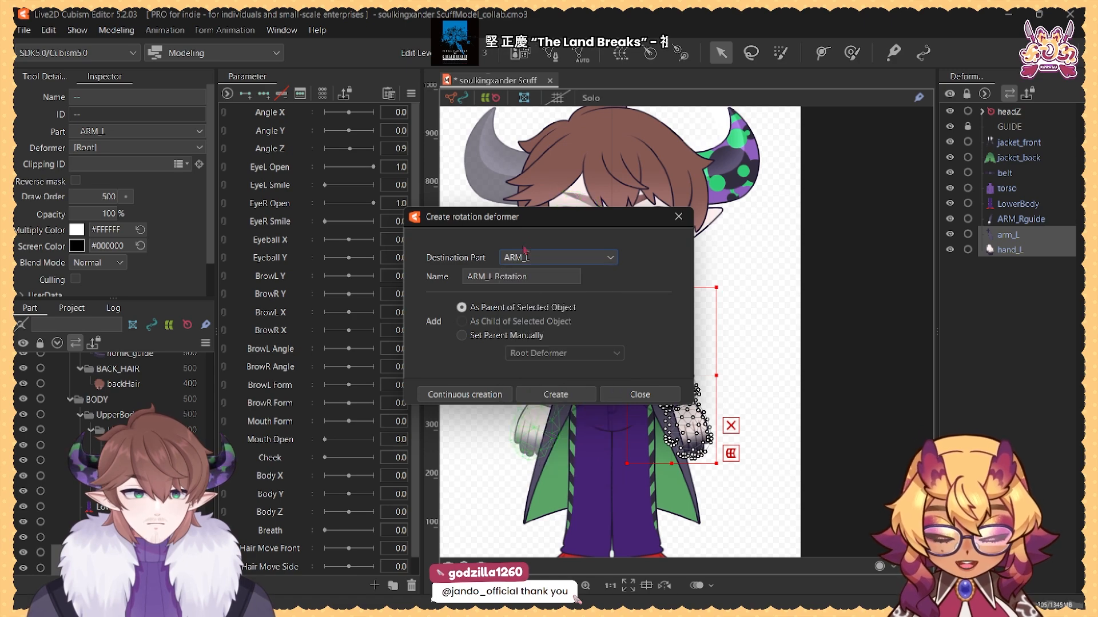
pyautogui.doubleClick(496, 277)
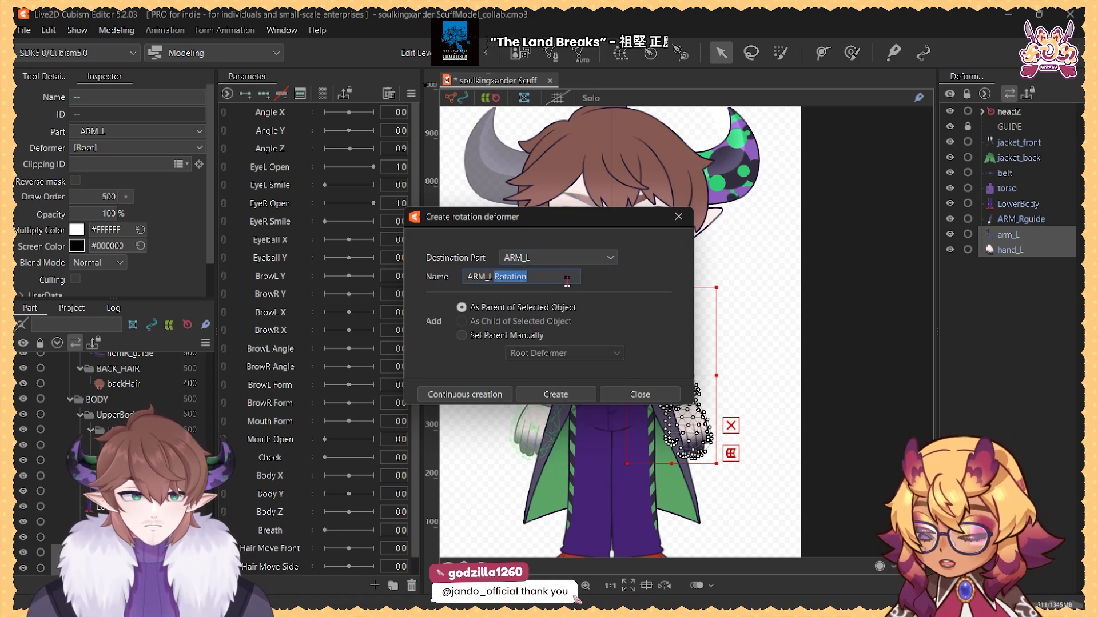
pyautogui.press('BackSpace')
pyautogui.press('BackSpace')
pyautogui.click(546, 394)
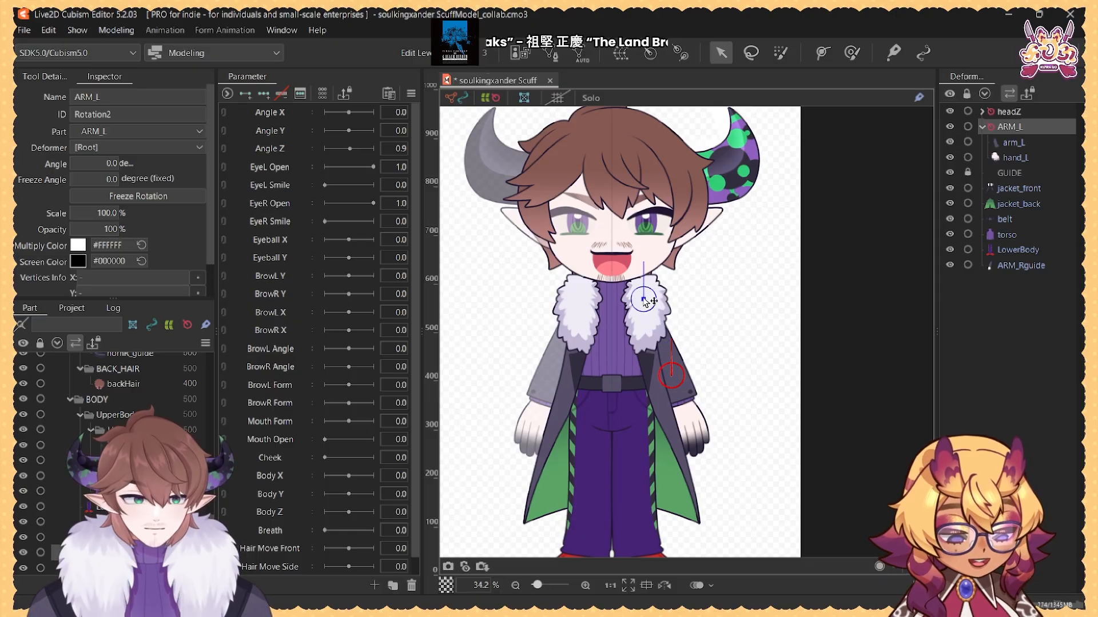
# Step: Place the ARM_L pivot at the shoulder, about X 1148, Y 1303, hide jacket_front, and extend the handle down the arm into the hand
pyautogui.moveTo(646, 301); pyautogui.dragTo(643, 301)
pyautogui.click(950, 189)
pyautogui.moveTo(643, 264); pyautogui.dragTo(688, 425)
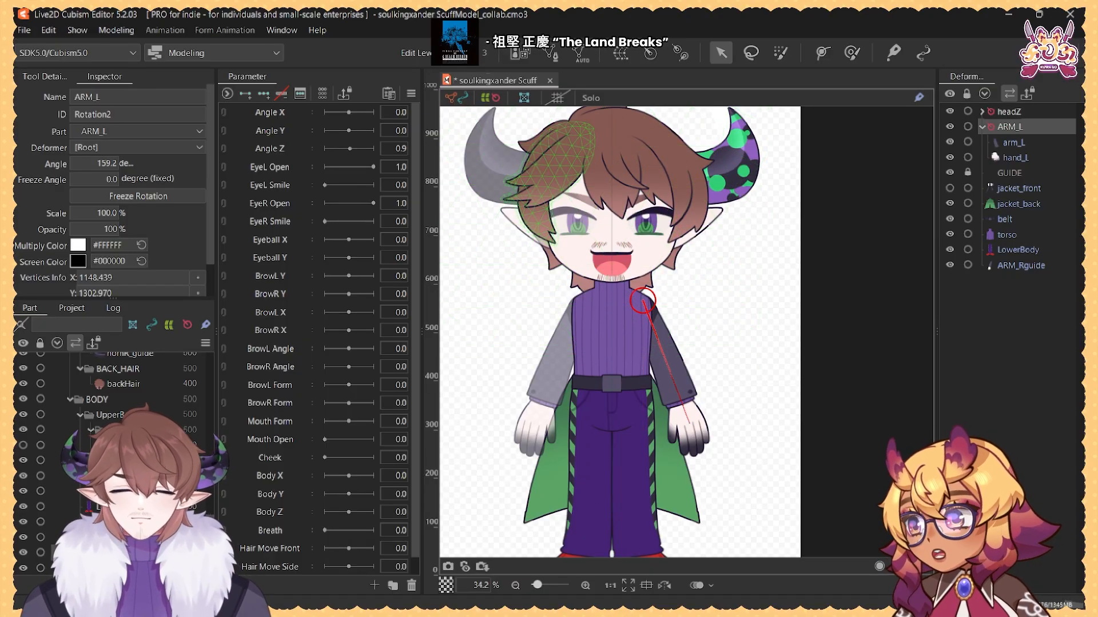
# Step: Shorten the ARM_L handle to end just below the wrist at an angle of about 161.1 degrees, and show jacket_front again
pyautogui.scroll(3, 693, 351)
pyautogui.moveTo(791, 415); pyautogui.dragTo(728, 365)
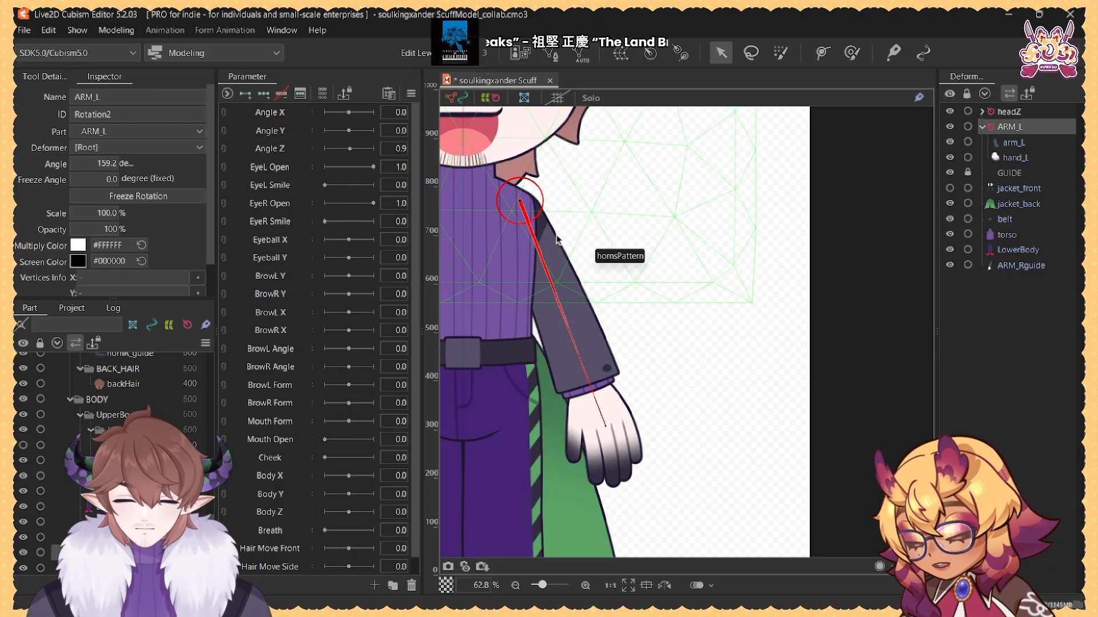
pyautogui.moveTo(605, 426); pyautogui.dragTo(584, 432)
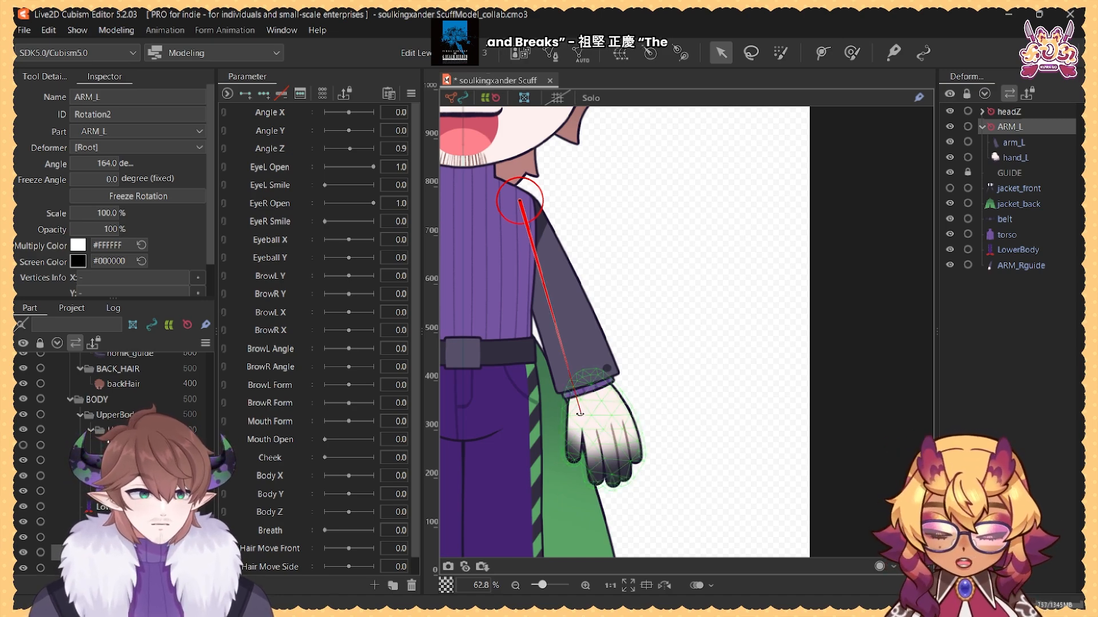
pyautogui.moveTo(582, 413); pyautogui.dragTo(592, 410)
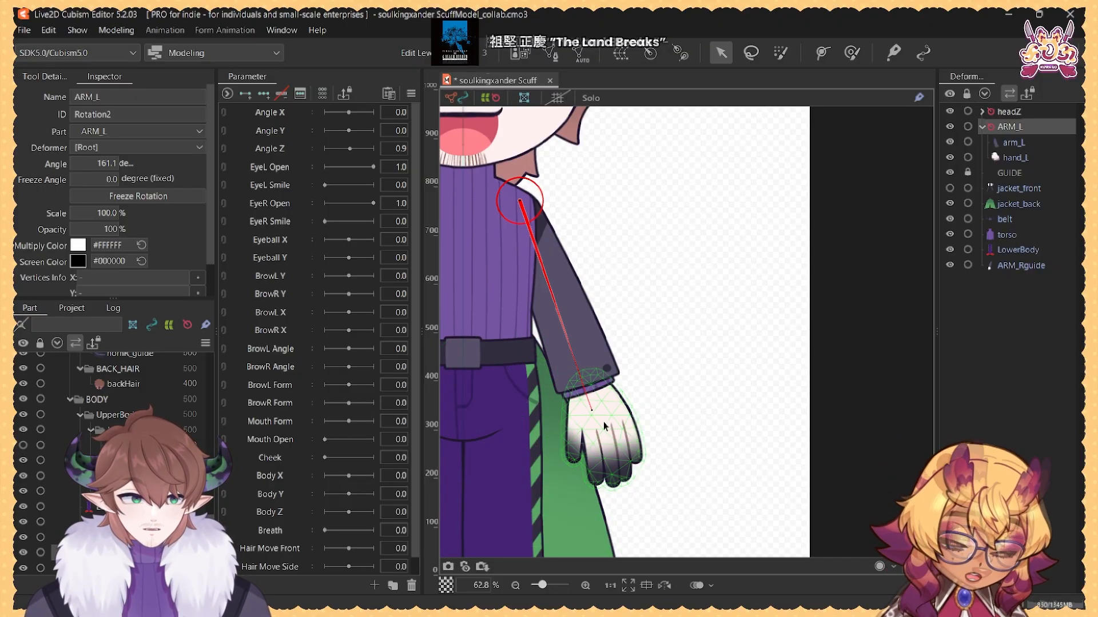
pyautogui.click(949, 189)
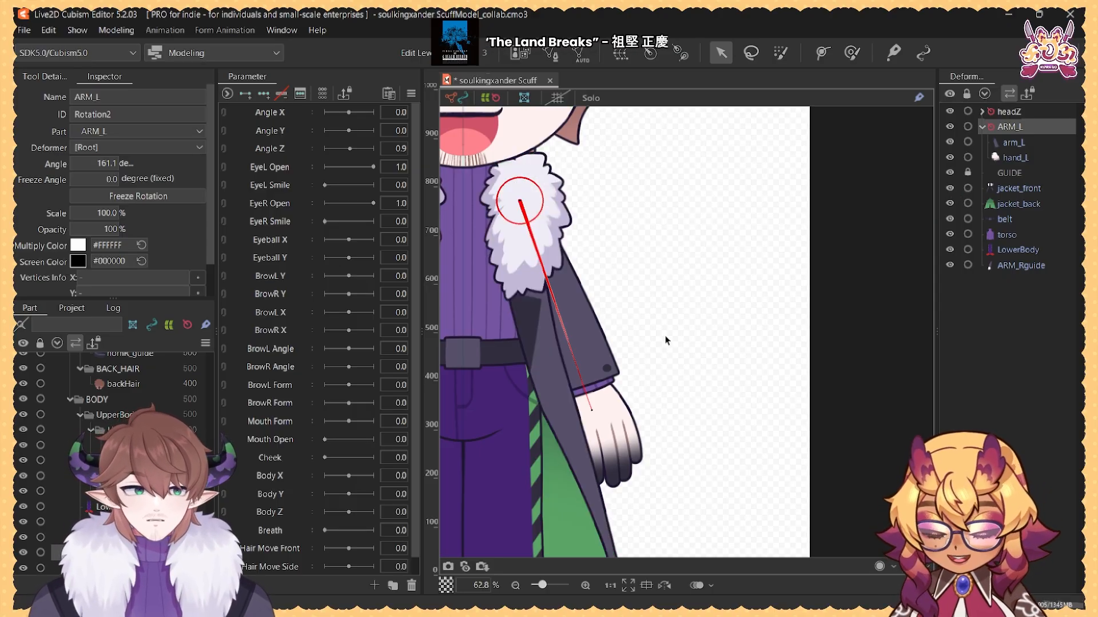
# Step: Set the draw order of the arm and hand art meshes under both ARM_R and ARM_L to 250
pyautogui.scroll(-3, 666, 341)
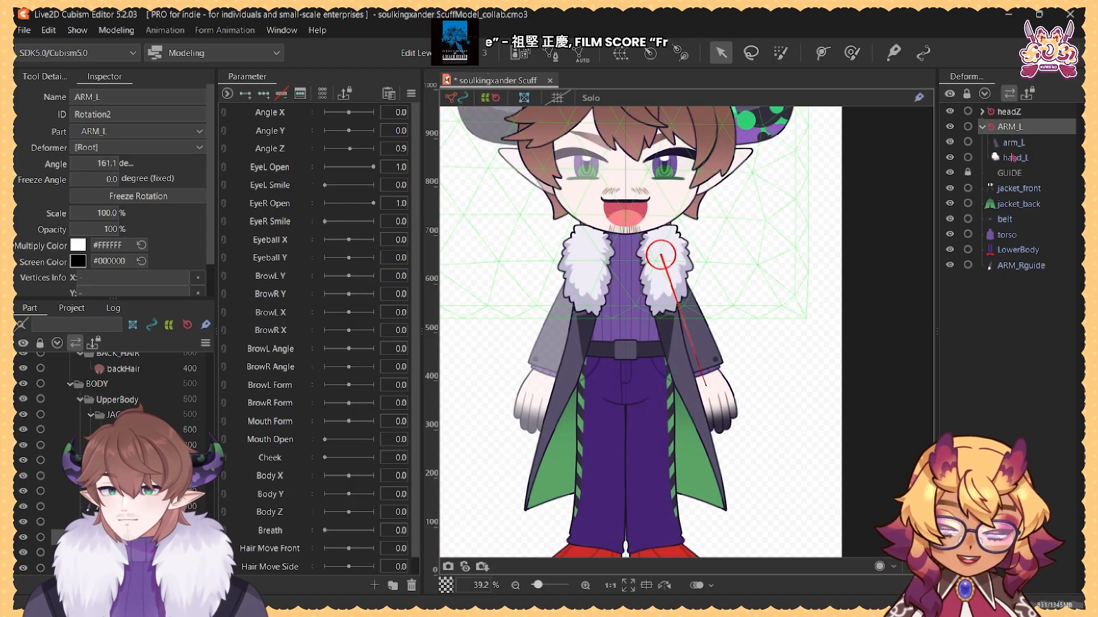
pyautogui.keyDown('shift'); pyautogui.click(1012, 158); pyautogui.keyUp('shift')
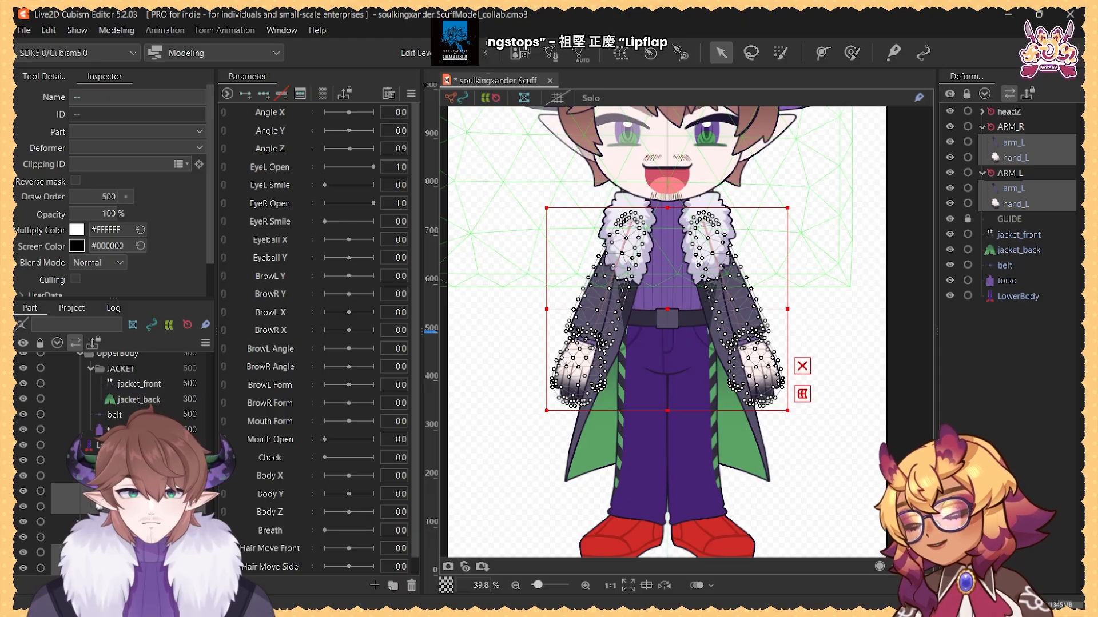
pyautogui.click(105, 198)
pyautogui.write('250')
pyautogui.press('Return')
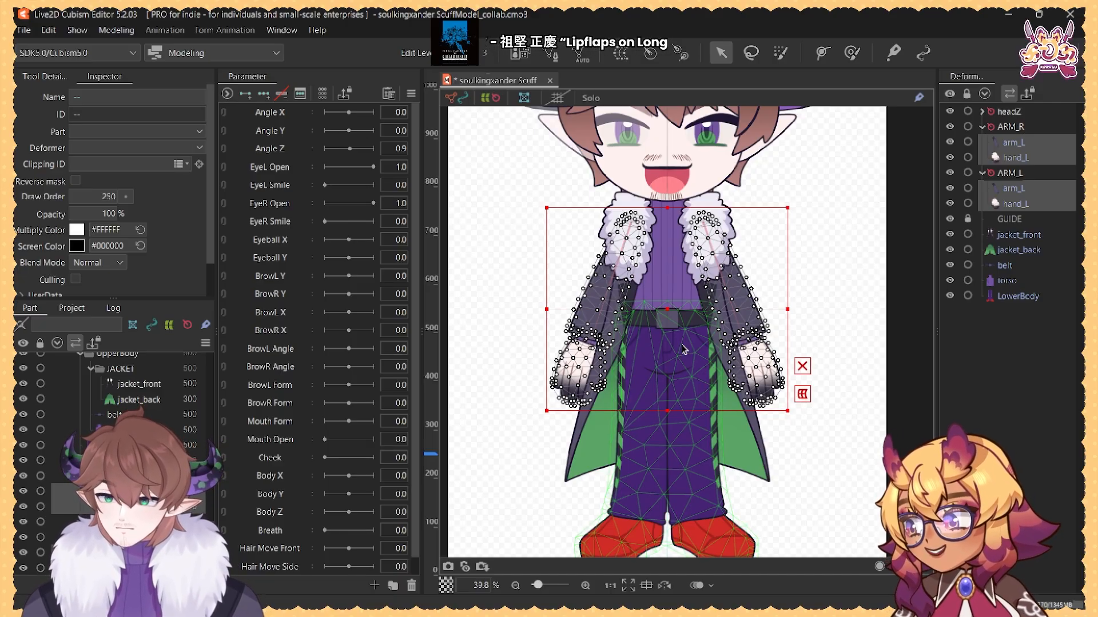
pyautogui.click(896, 248)
# Step: Create a warp deformer named body Z in the BODY part as parent of headZ, ARM_R, ARM_L and all jacket, belt, torso and LowerBody meshes
pyautogui.click(984, 93)
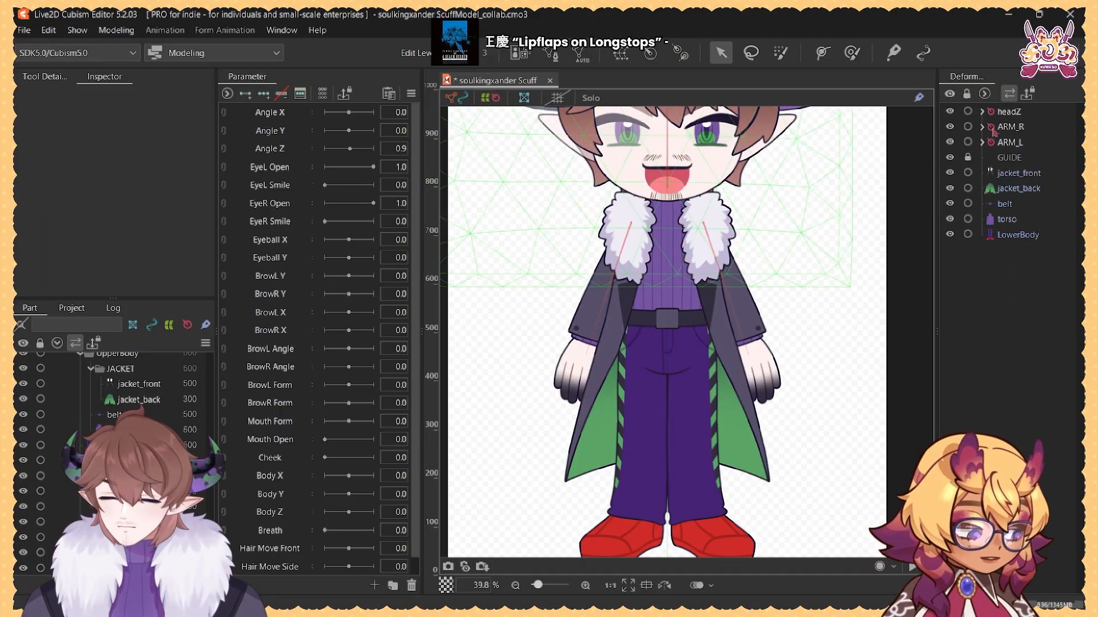
pyautogui.click(1009, 113)
pyautogui.keyDown('shift'); pyautogui.click(1012, 236); pyautogui.keyUp('shift')
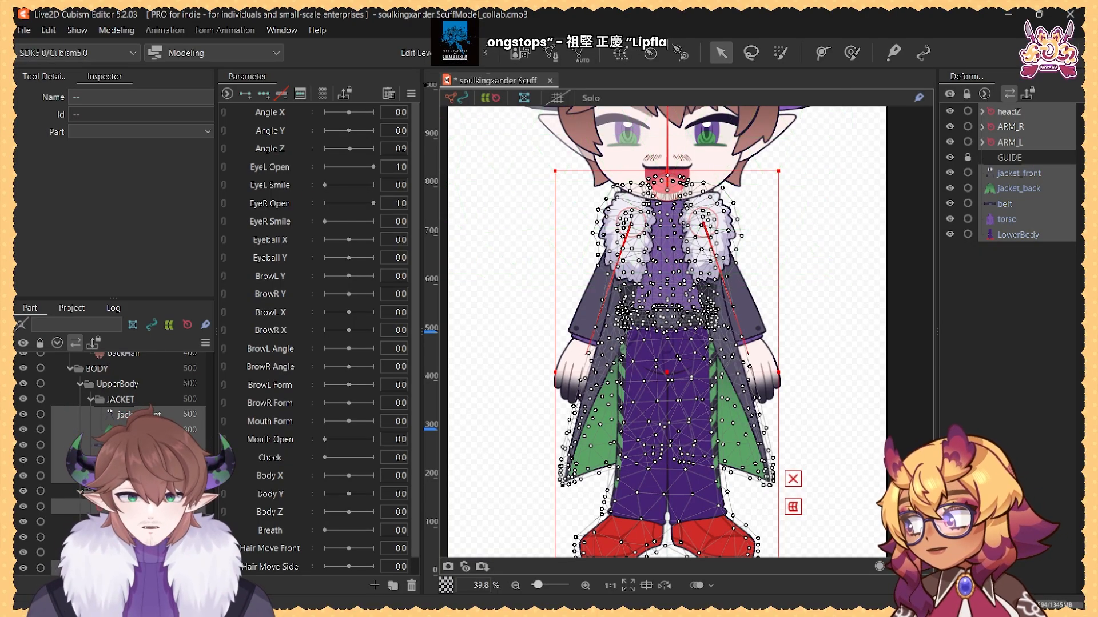
pyautogui.click(620, 55)
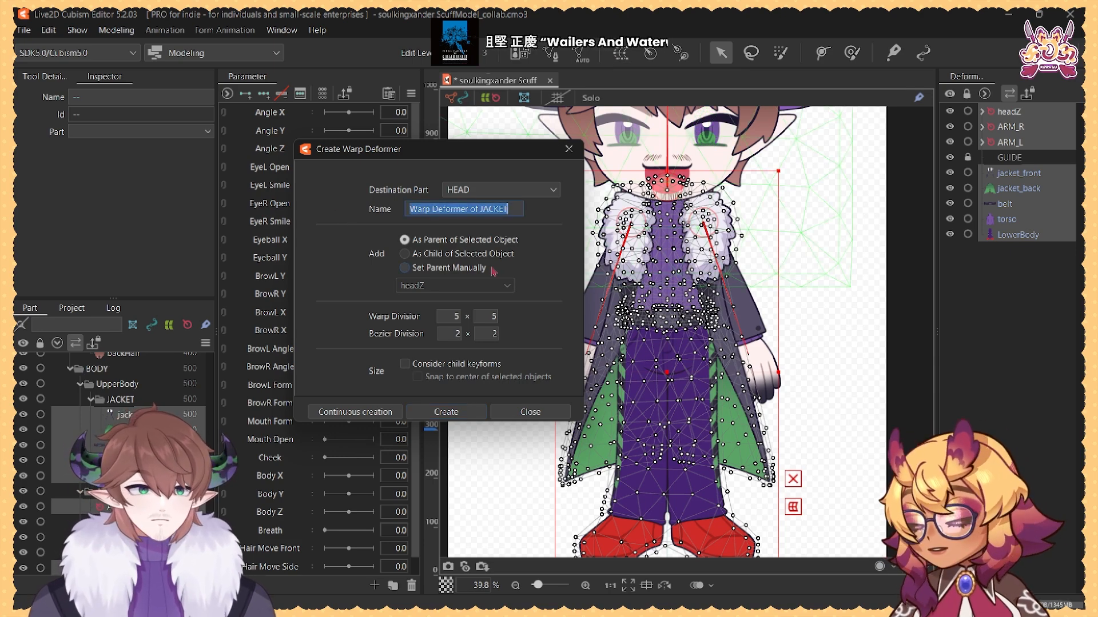
pyautogui.press('BackSpace')
pyautogui.click(478, 191)
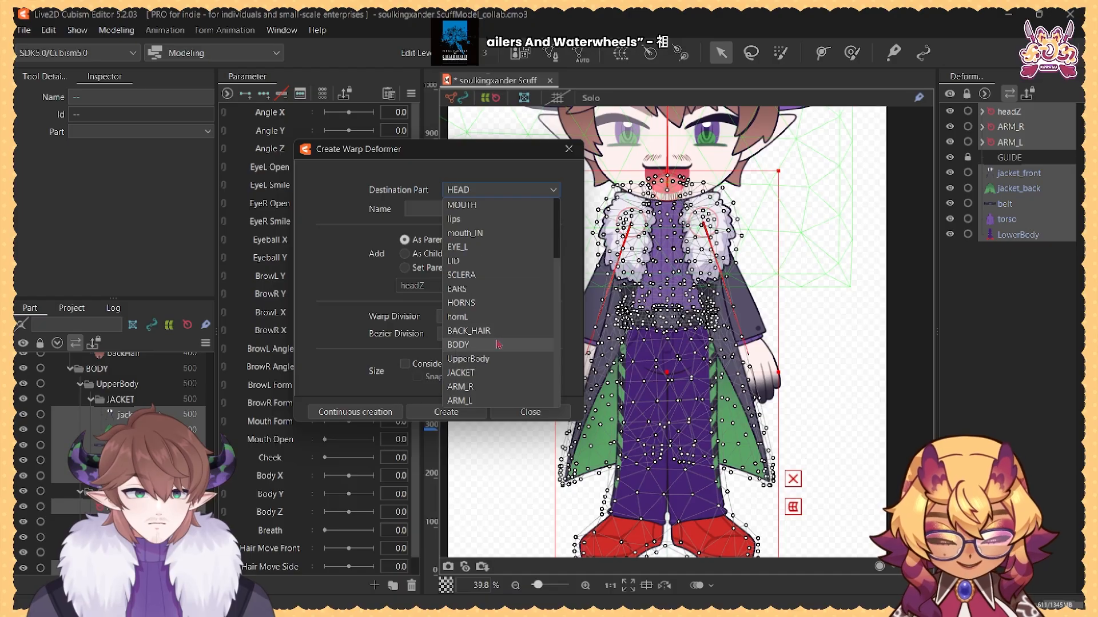
pyautogui.click(502, 346)
pyautogui.click(472, 210)
pyautogui.write('bodyX')
pyautogui.press('BackSpace')
pyautogui.press('BackSpace')
pyautogui.press('BackSpace')
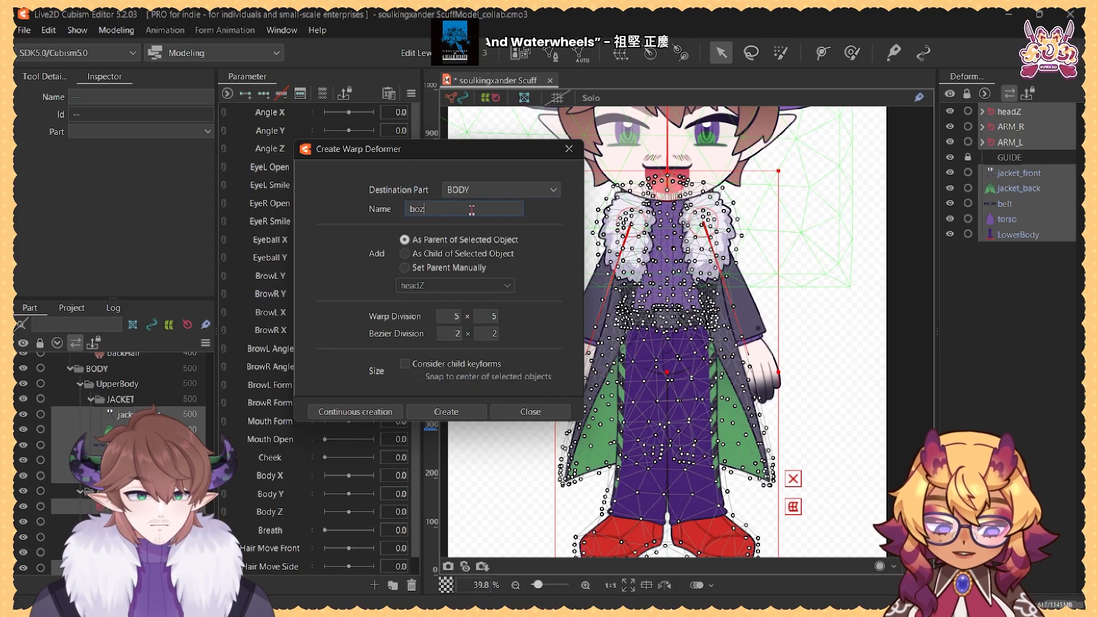
pyautogui.write('dy Z')
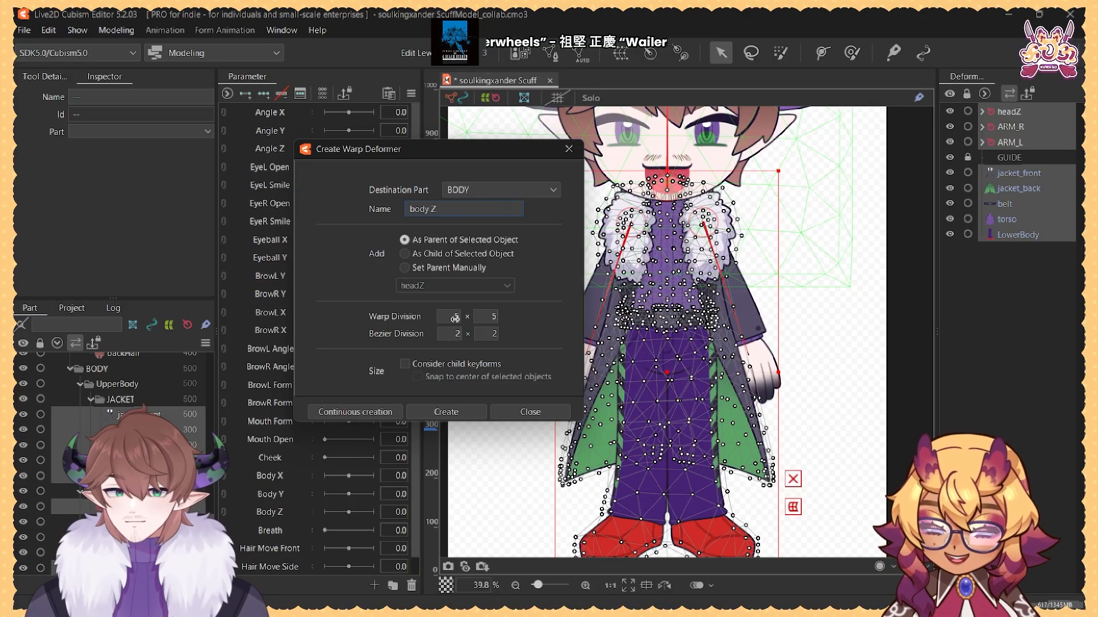
pyautogui.click(446, 412)
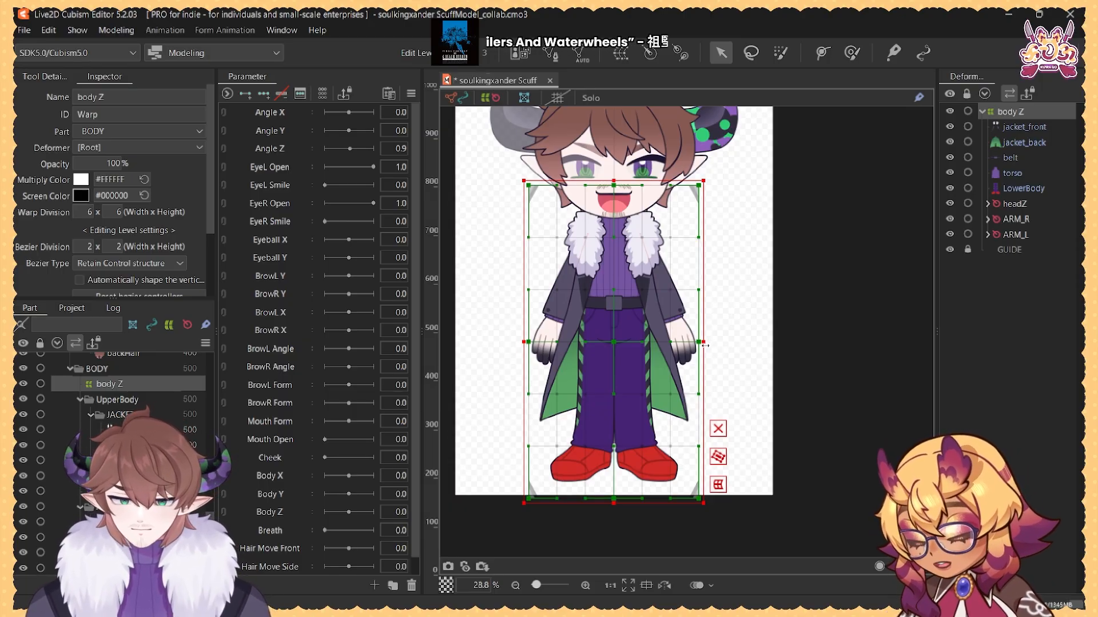
# Step: Enlarge and reposition the body Z warp deformer, centred on the body, so it encloses the whole character from horns to feet
pyautogui.moveTo(703, 343); pyautogui.dragTo(753, 344)
pyautogui.moveTo(694, 400); pyautogui.dragTo(672, 273)
pyautogui.moveTo(648, 220); pyautogui.dragTo(633, 239)
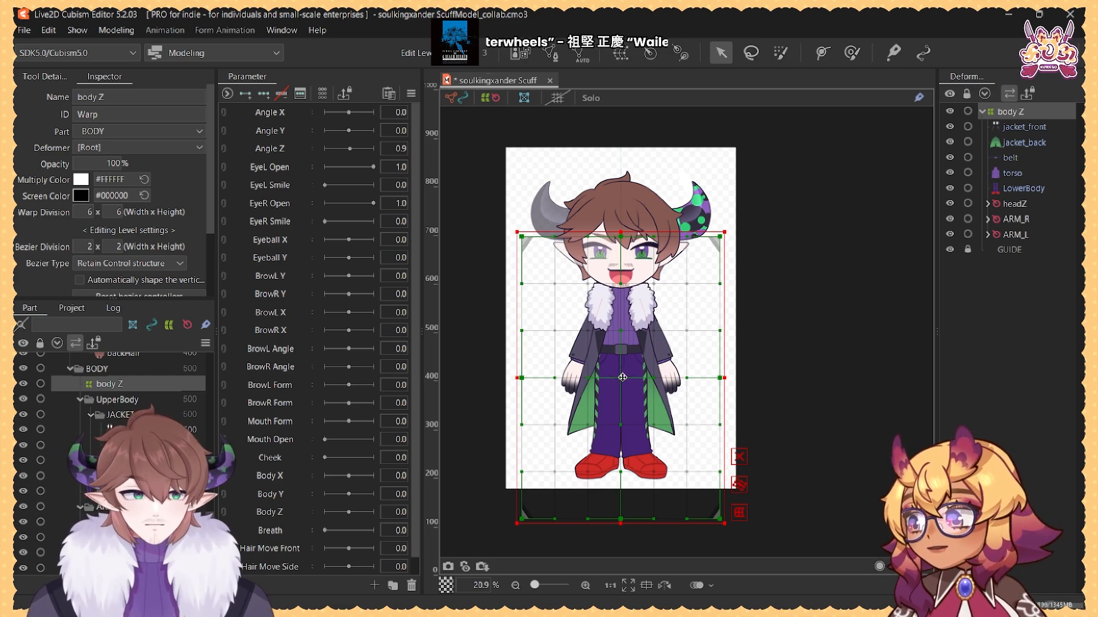
pyautogui.moveTo(622, 377); pyautogui.dragTo(620, 344)
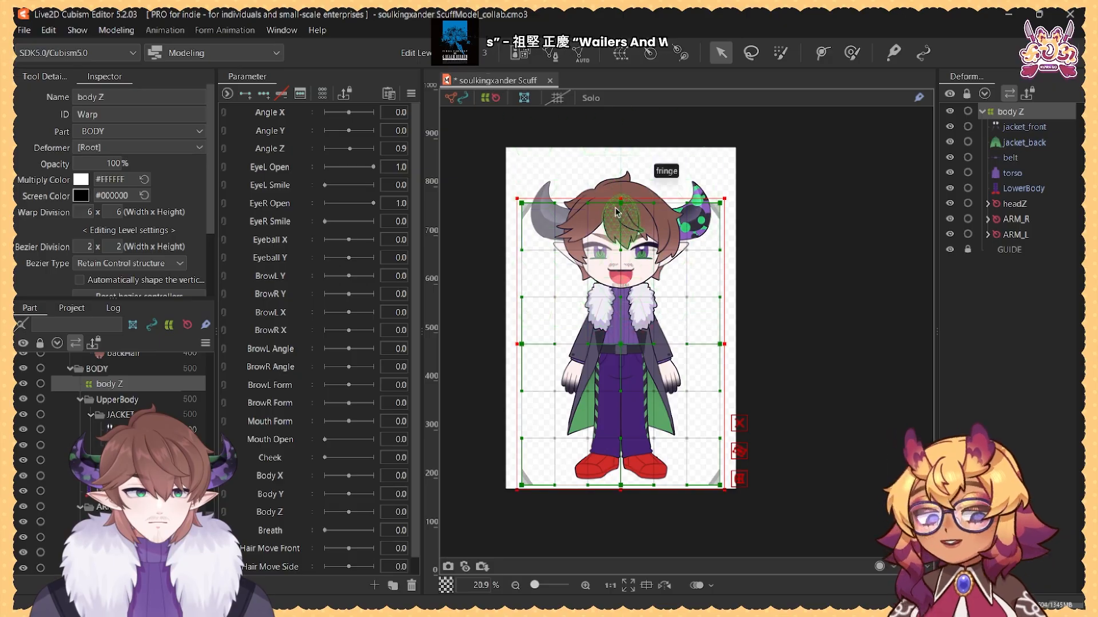
pyautogui.moveTo(621, 198); pyautogui.dragTo(621, 152)
pyautogui.moveTo(724, 322); pyautogui.dragTo(733, 321)
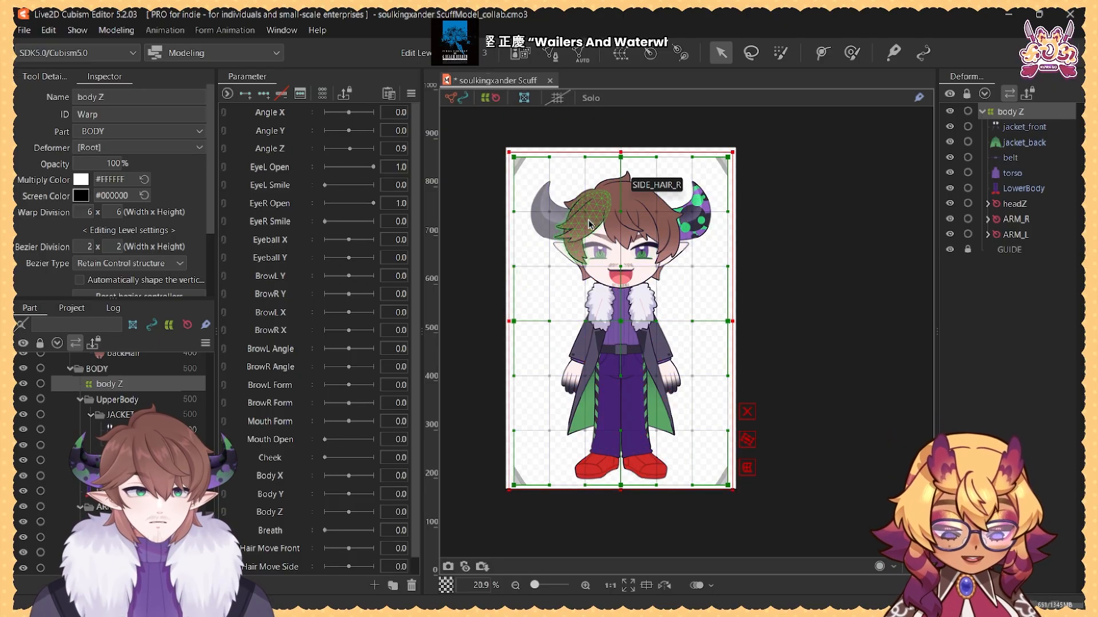
pyautogui.moveTo(617, 157); pyautogui.dragTo(618, 179)
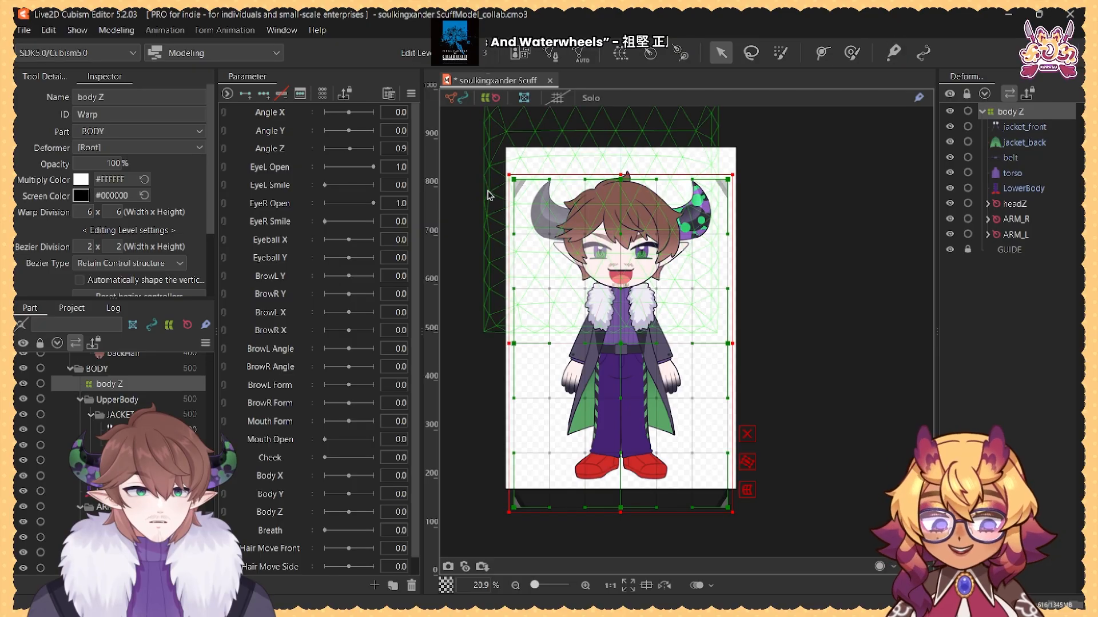
pyautogui.moveTo(732, 175); pyautogui.dragTo(743, 158)
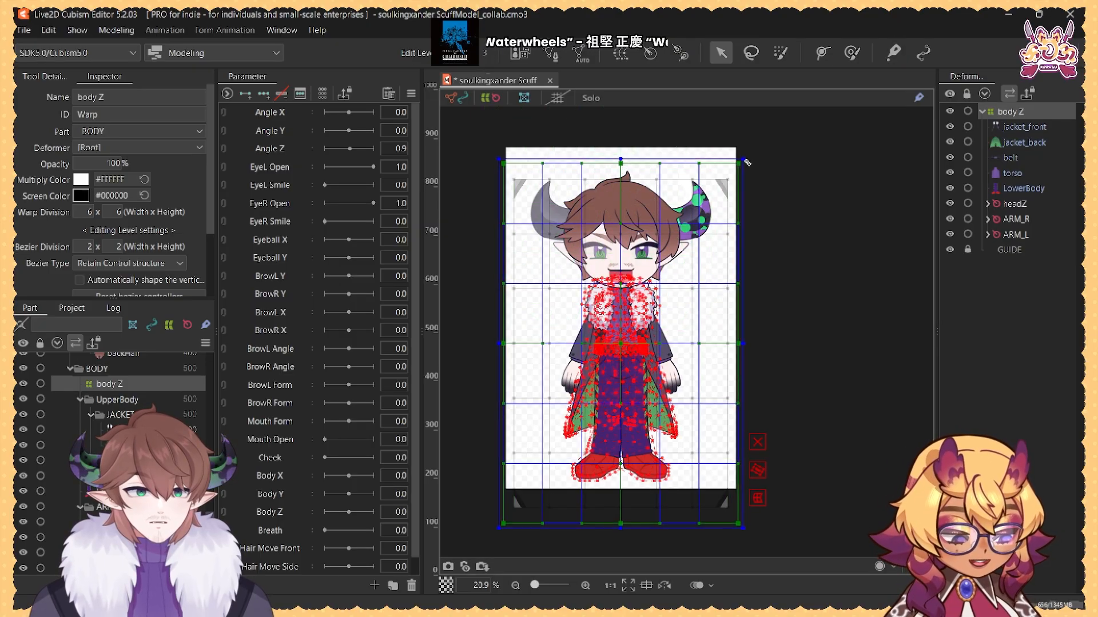
# Step: Select the body Z control points from the waist up, add three keys to Body Z and set it to -10
pyautogui.moveTo(474, 133); pyautogui.dragTo(808, 355)
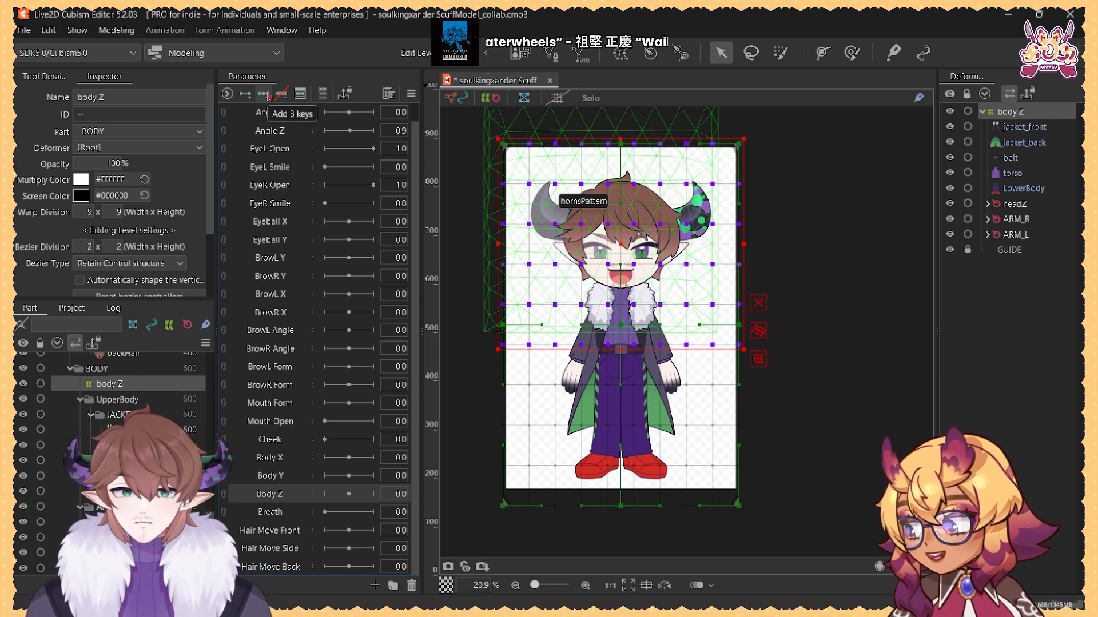
pyautogui.click(267, 95)
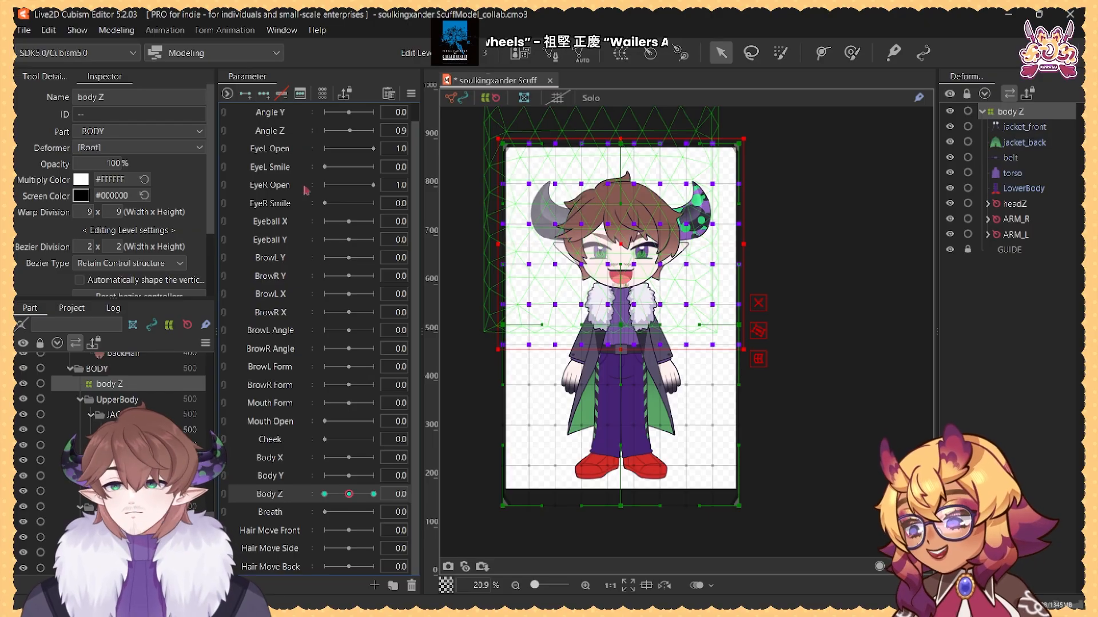
pyautogui.click(324, 495)
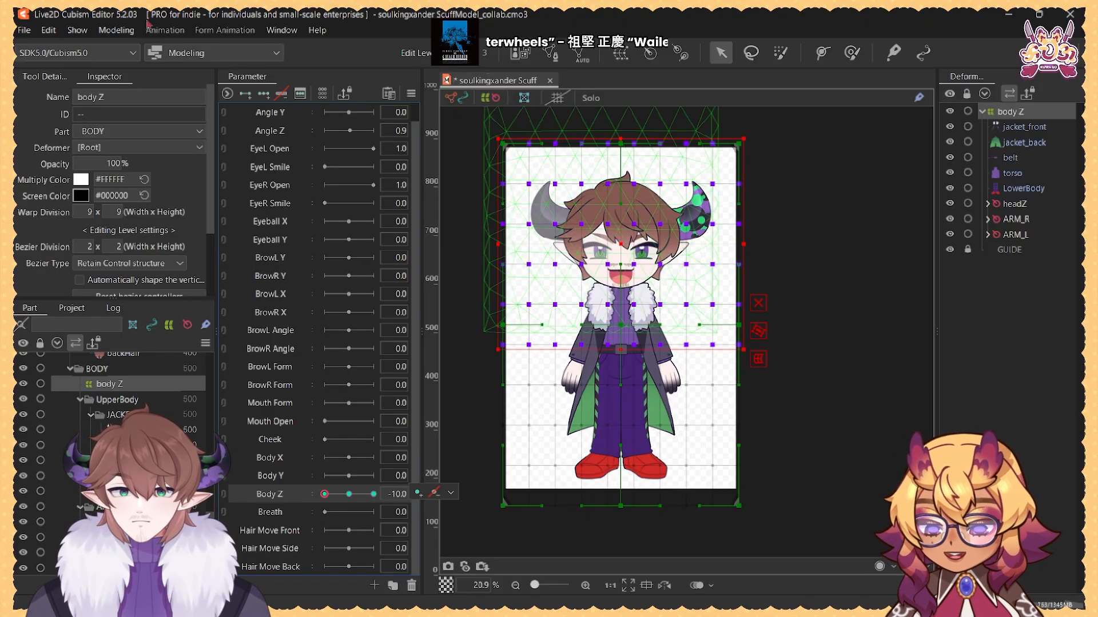
# Step: Start a temporary rotation deformation on the selected upper-body control points and place its pivot at the top centre of the belt buckle
pyautogui.click(116, 30)
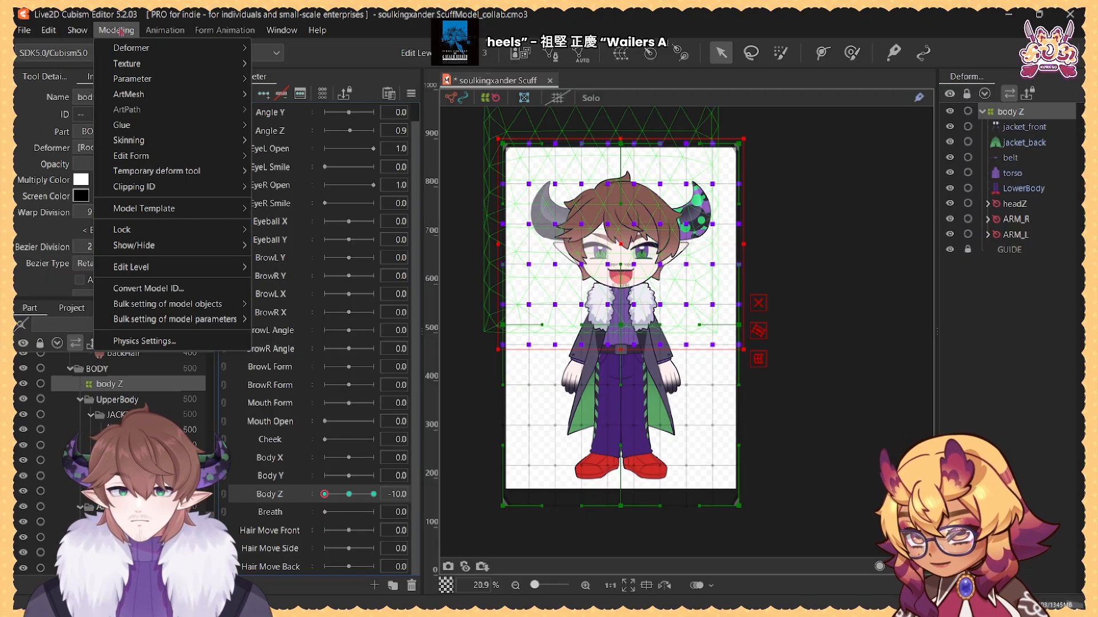
pyautogui.moveTo(163, 177)
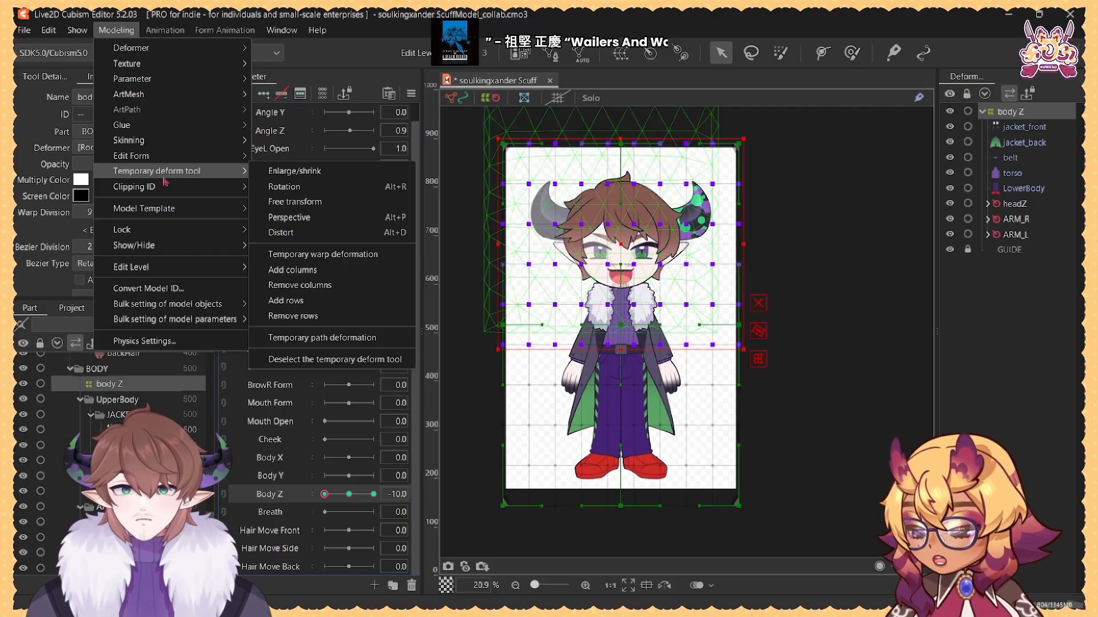
pyautogui.click(297, 193)
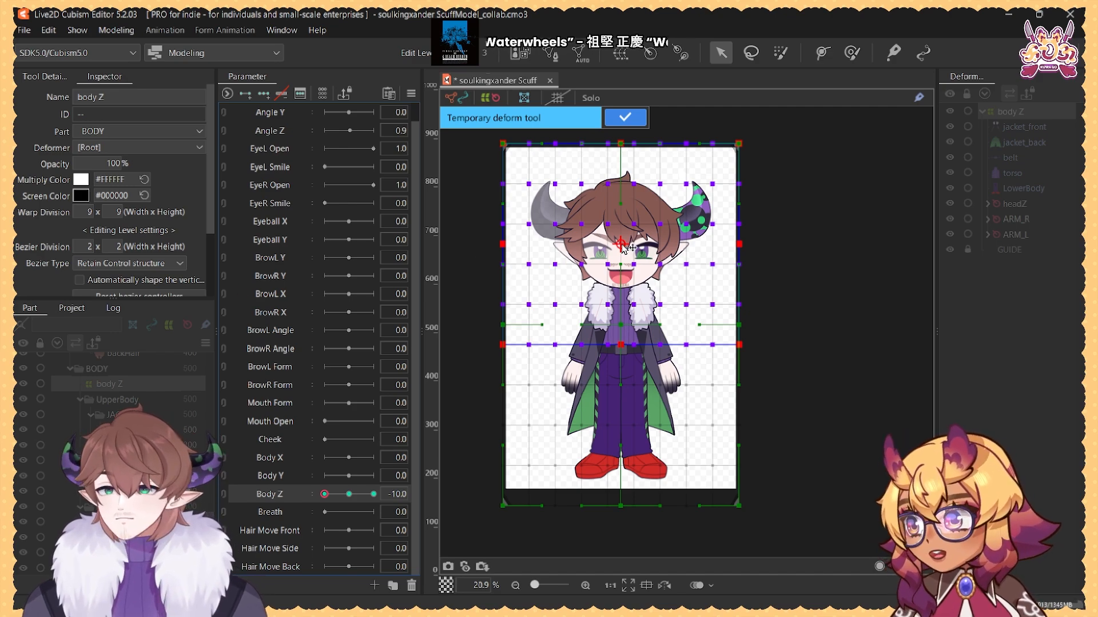
pyautogui.moveTo(623, 247); pyautogui.dragTo(622, 347)
pyautogui.scroll(10, 621, 347)
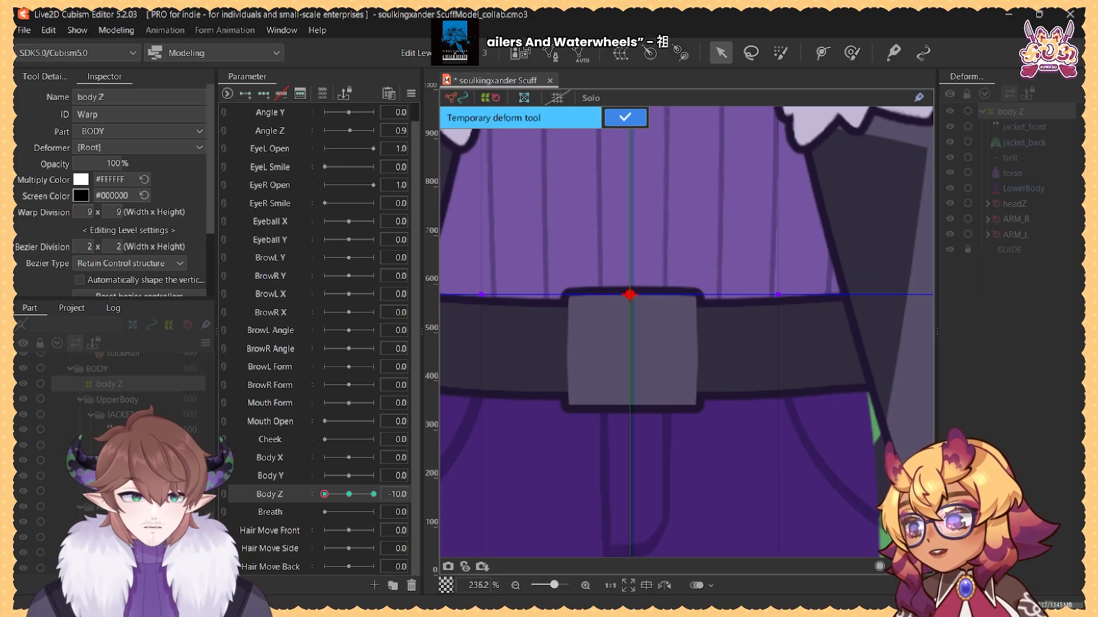
pyautogui.scroll(-7, 672, 234)
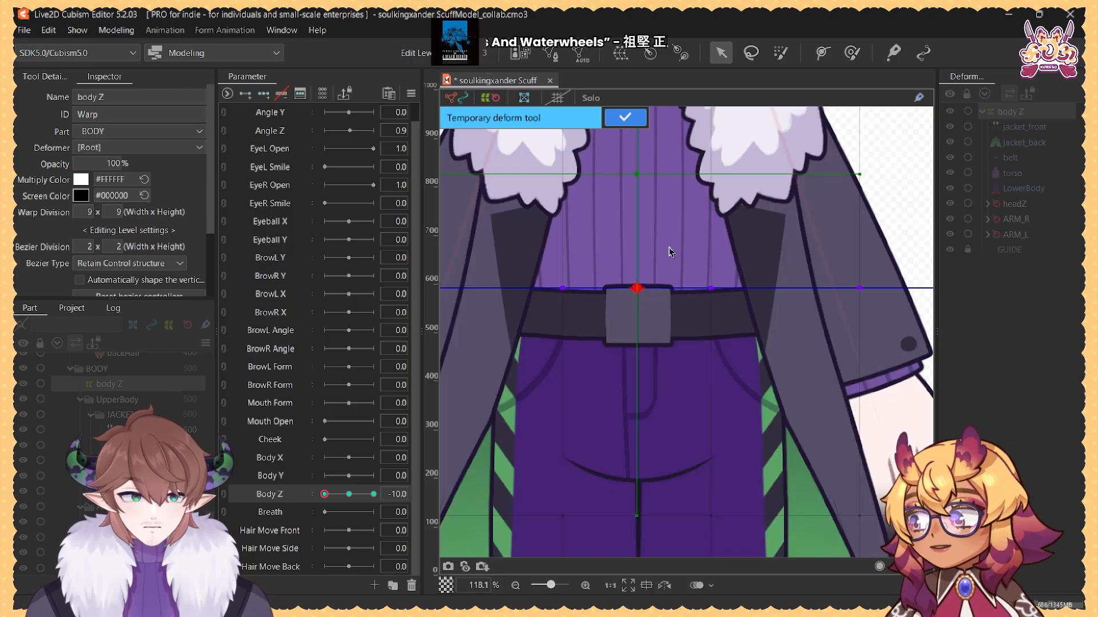
pyautogui.scroll(-3, 680, 219)
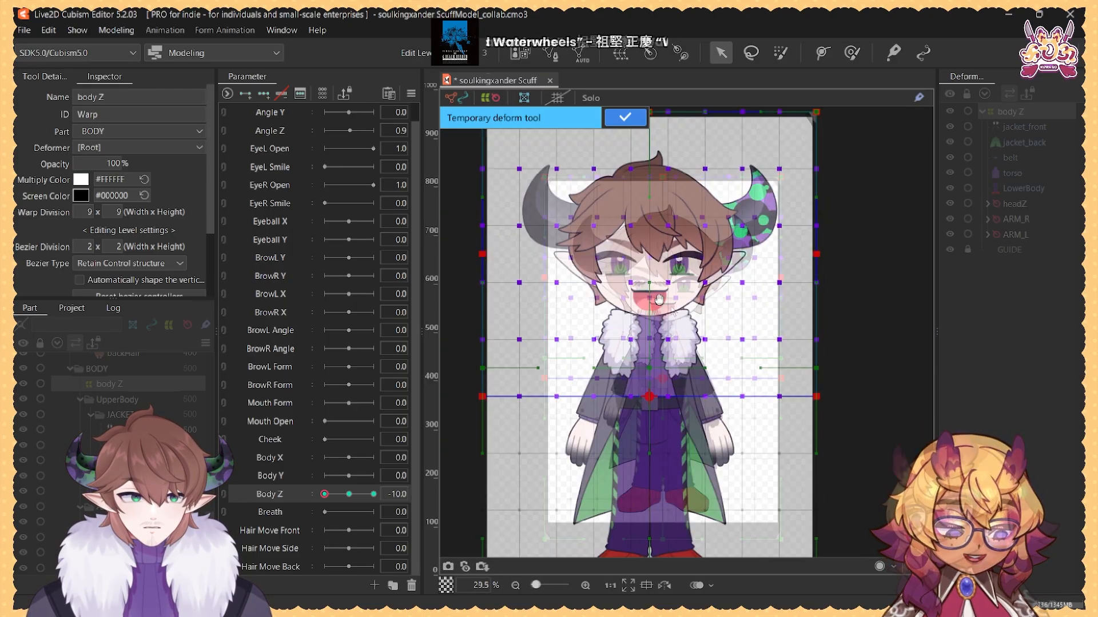
pyautogui.scroll(-2, 673, 311)
pyautogui.scroll(4, 697, 285)
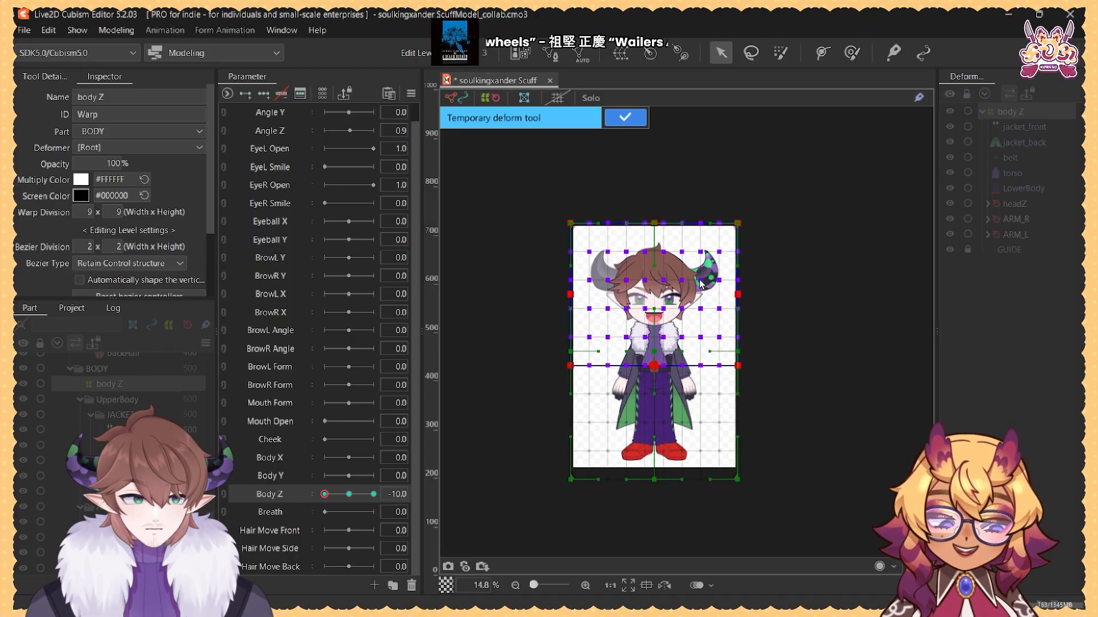
pyautogui.scroll(-2, 695, 286)
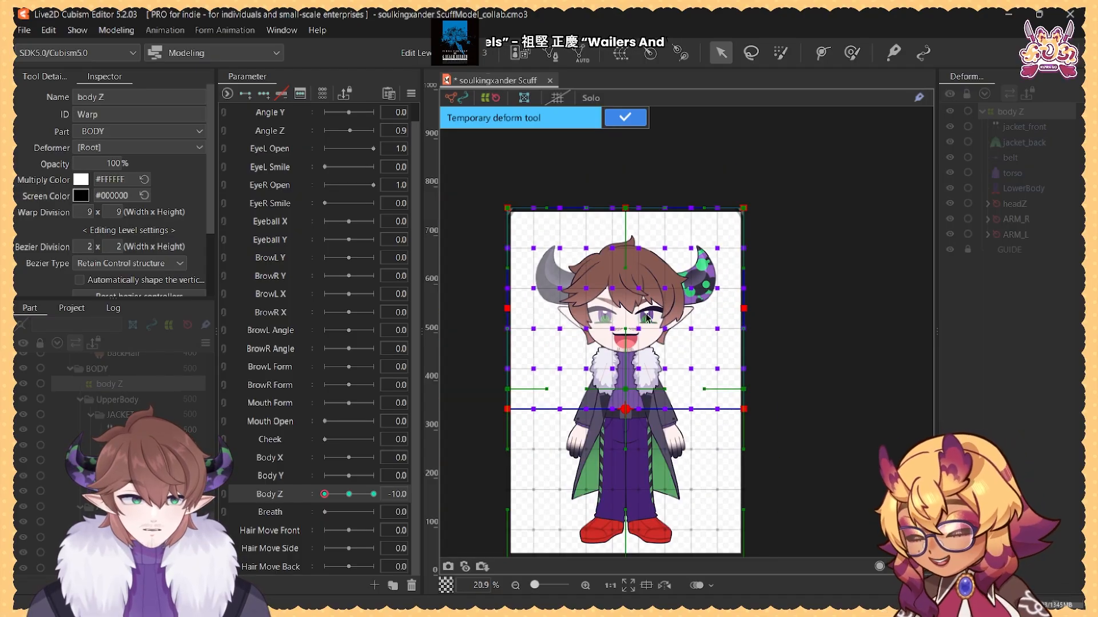
pyautogui.scroll(1, 647, 318)
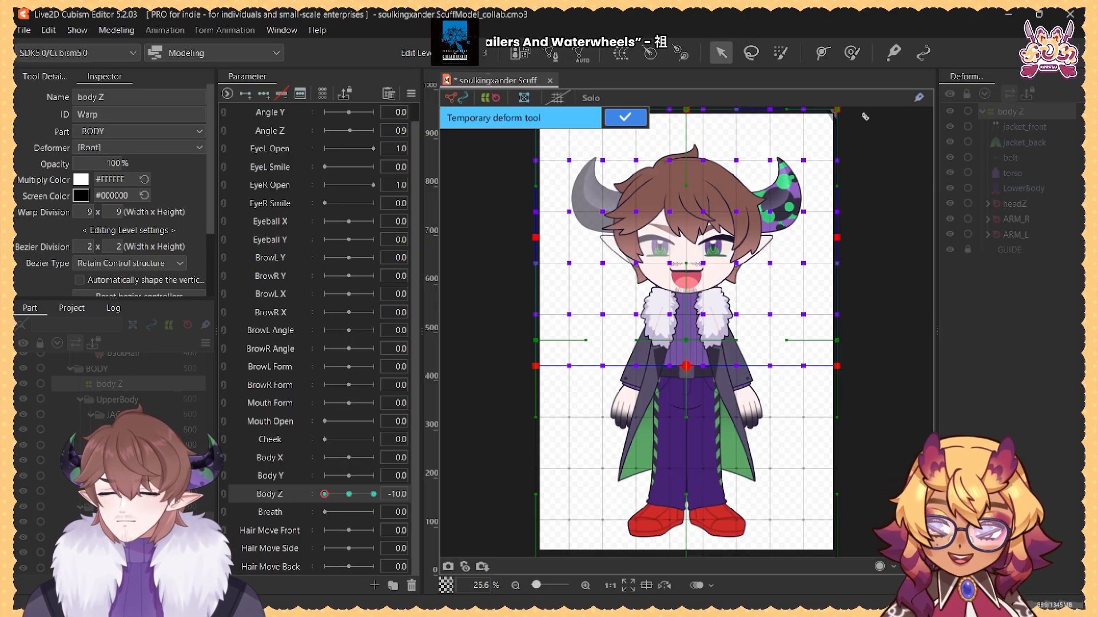
# Step: Rotate the upper body counter-clockwise around the belt until the grey horn passes the canvas edge, and apply the temporary deformation
pyautogui.moveTo(865, 116); pyautogui.dragTo(865, 176)
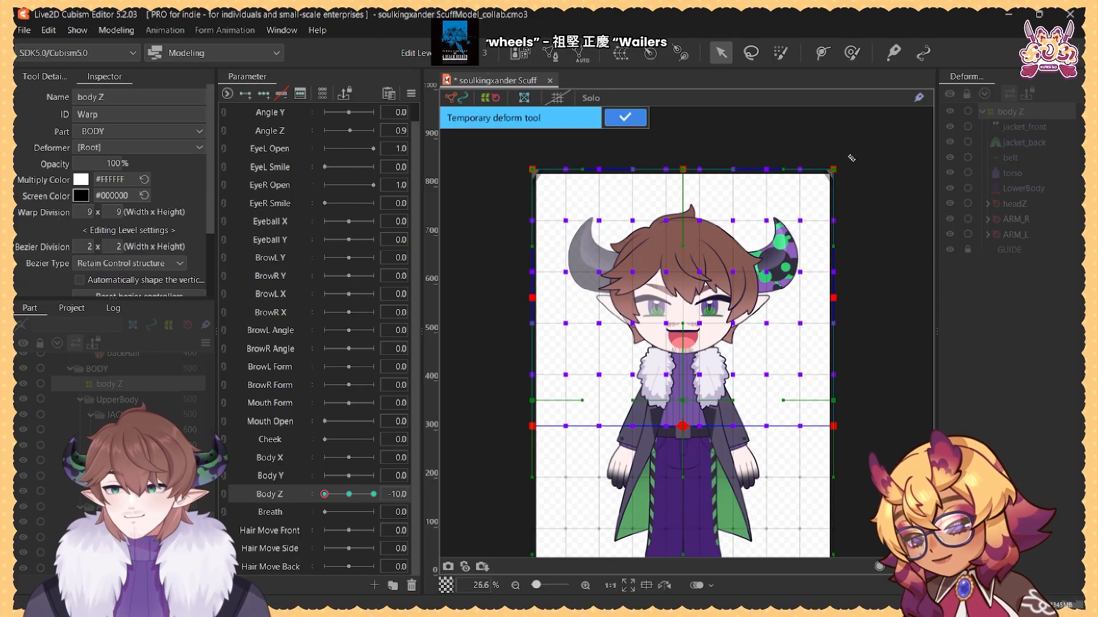
pyautogui.moveTo(851, 158); pyautogui.dragTo(711, 142)
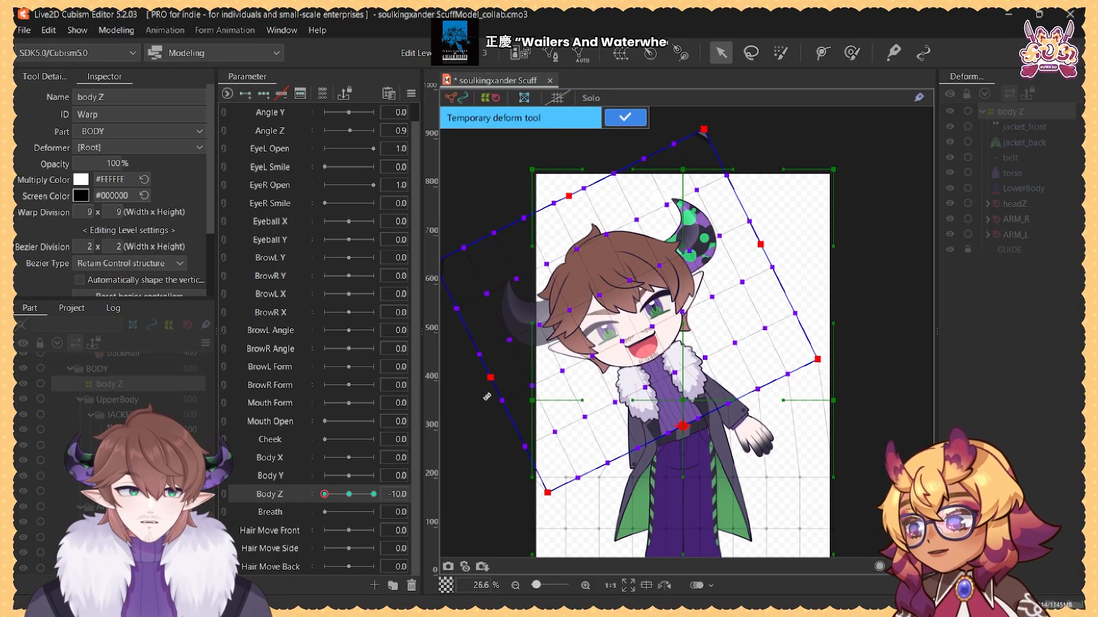
pyautogui.moveTo(717, 124); pyautogui.dragTo(722, 124)
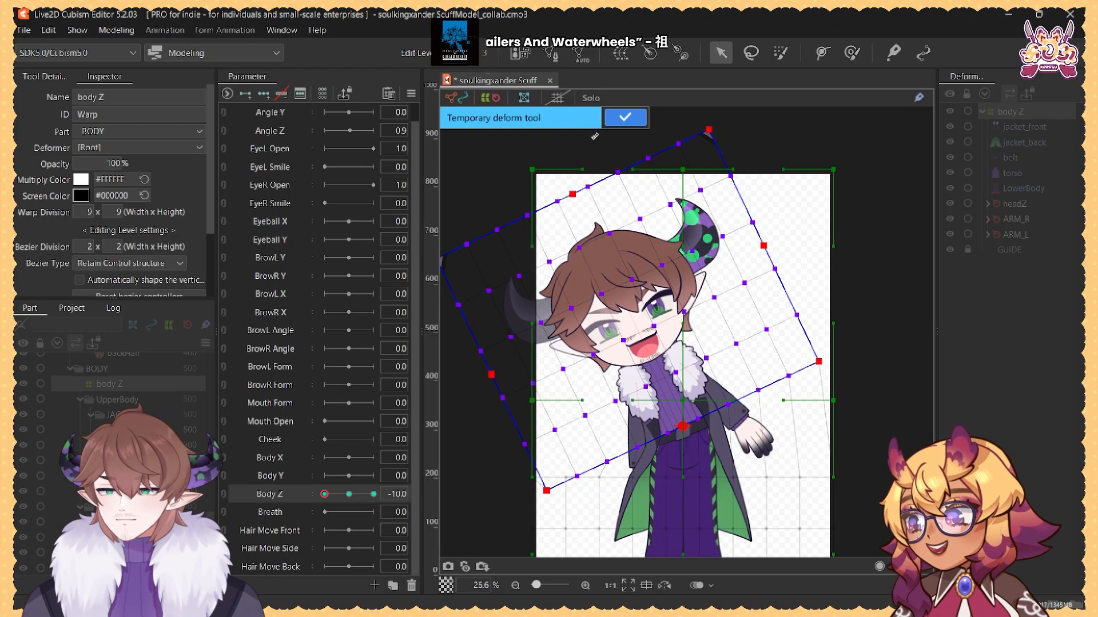
pyautogui.click(625, 117)
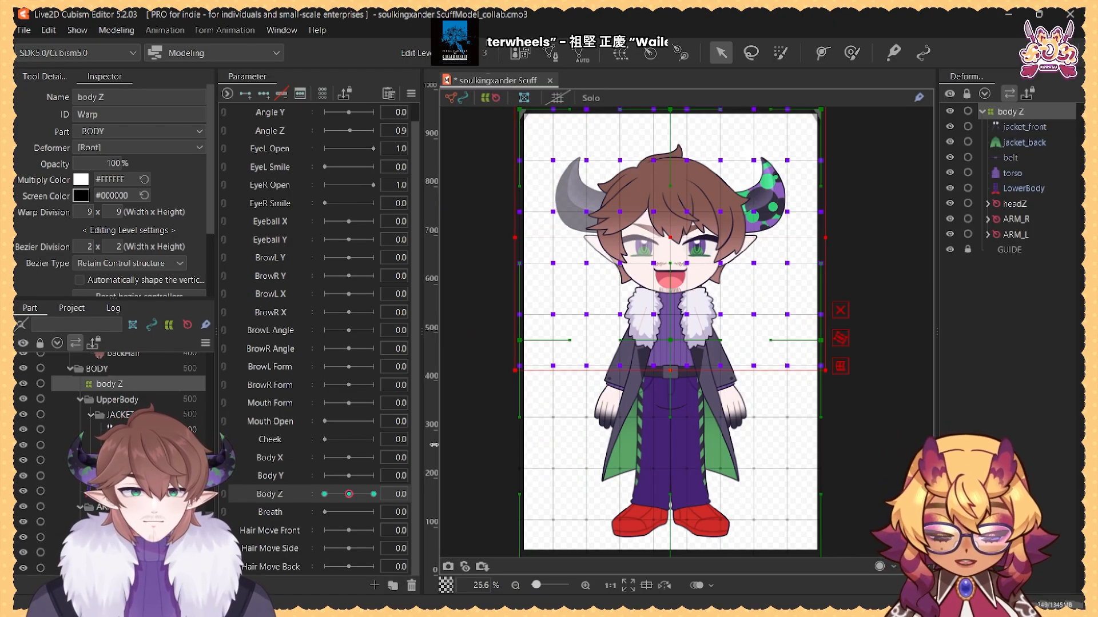
# Step: Select the waist row of body Z control points and, at Body Z -10, rotate it slightly back toward horizontal to soften the bend
pyautogui.moveTo(469, 344); pyautogui.dragTo(838, 381)
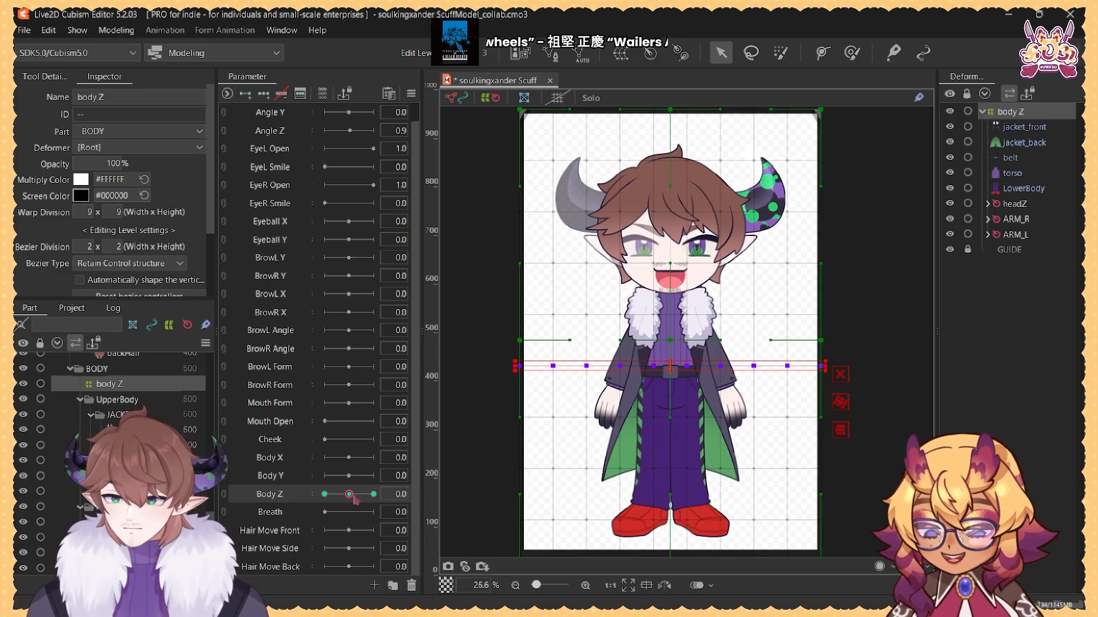
pyautogui.moveTo(350, 495); pyautogui.dragTo(337, 501)
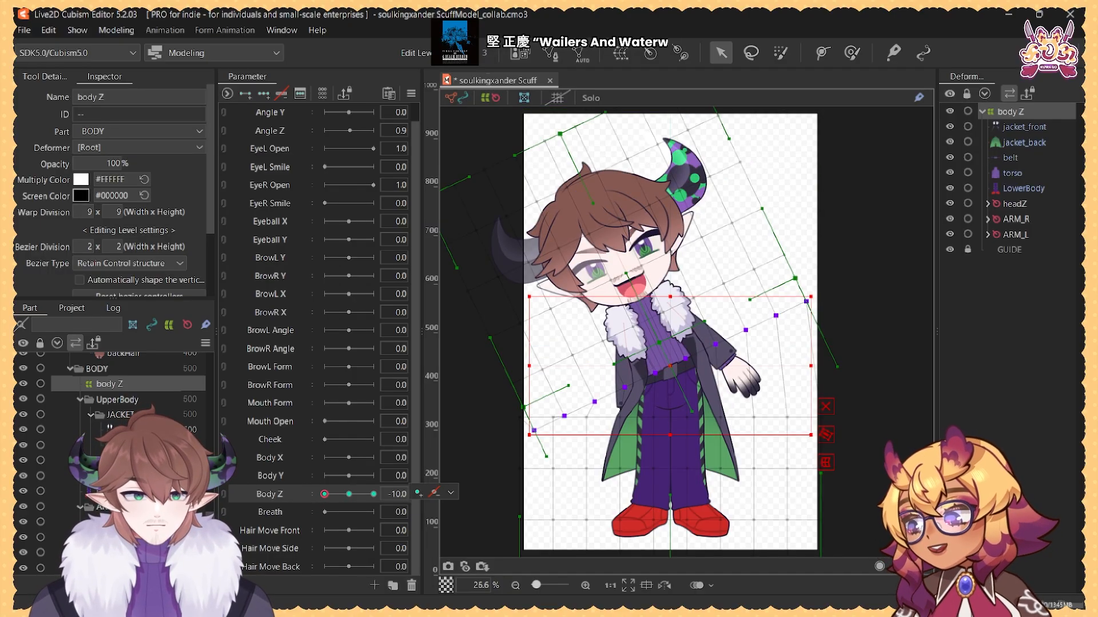
pyautogui.moveTo(817, 293); pyautogui.dragTo(828, 328)
pyautogui.hotkey('ctrl', 'z')
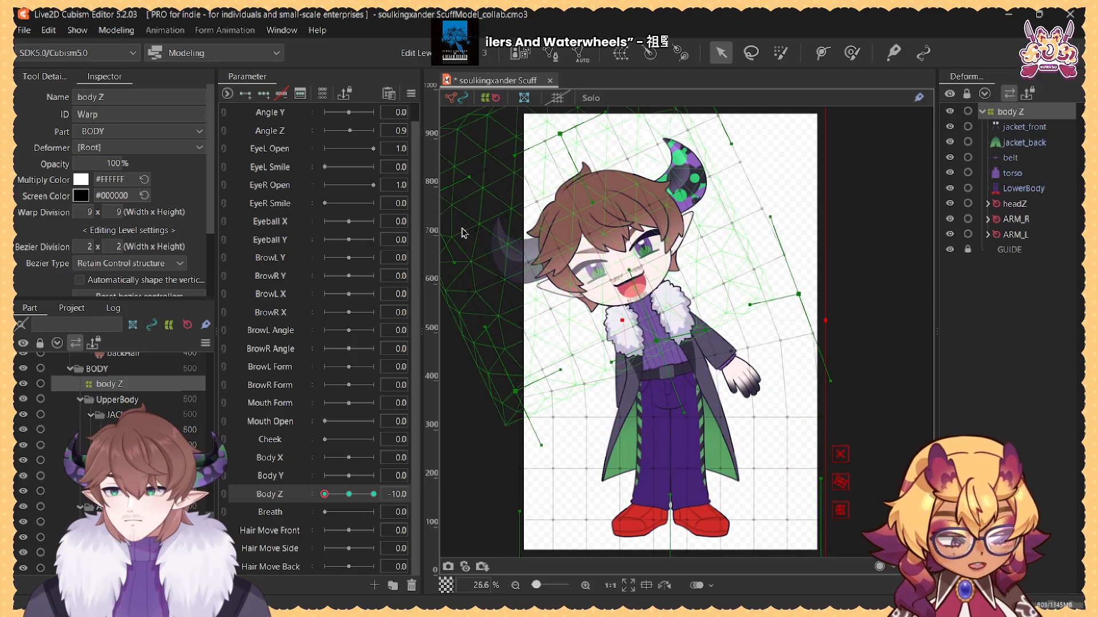
# Step: Mirror the body Z lean to the opposite key with Motion Mirroring flipped horizontally, scrub Body Z to check it, and return it to 0
pyautogui.click(115, 31)
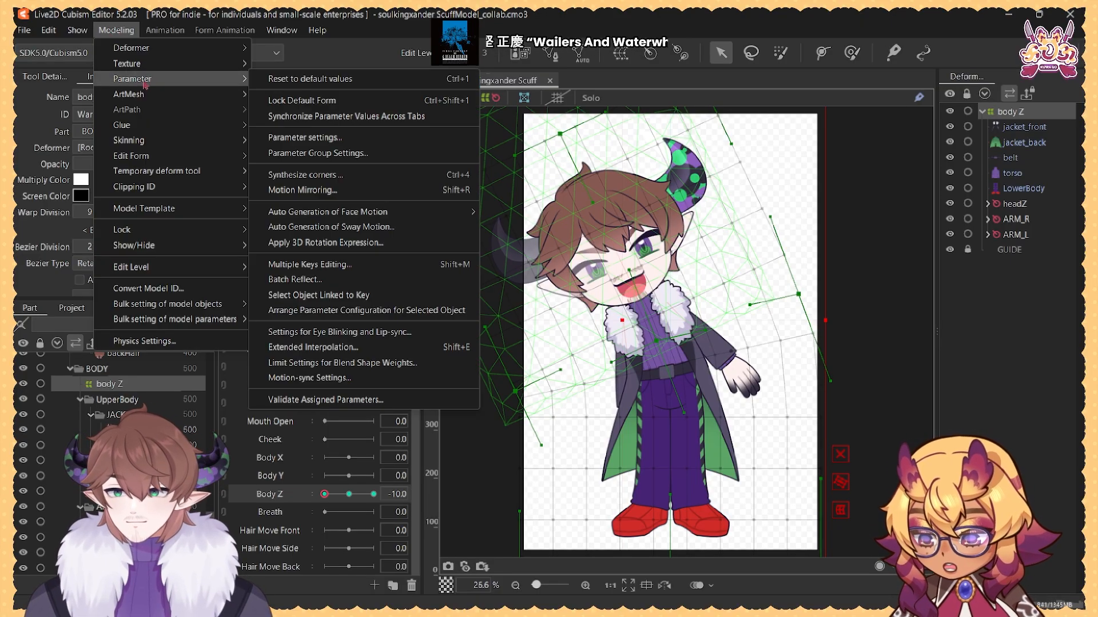
pyautogui.moveTo(149, 176)
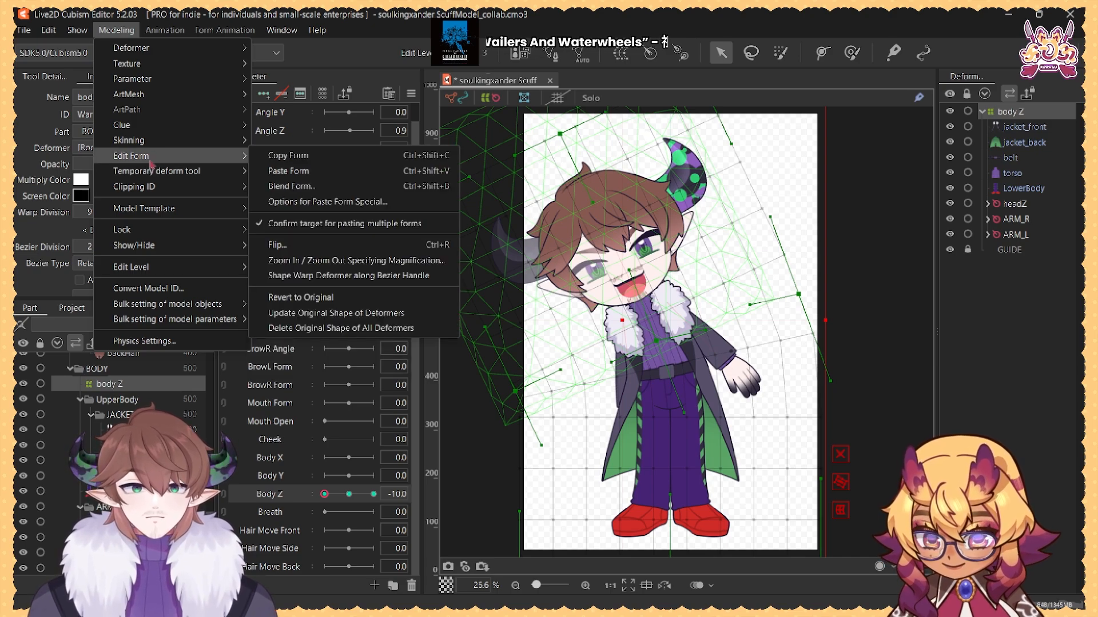
pyautogui.moveTo(162, 87)
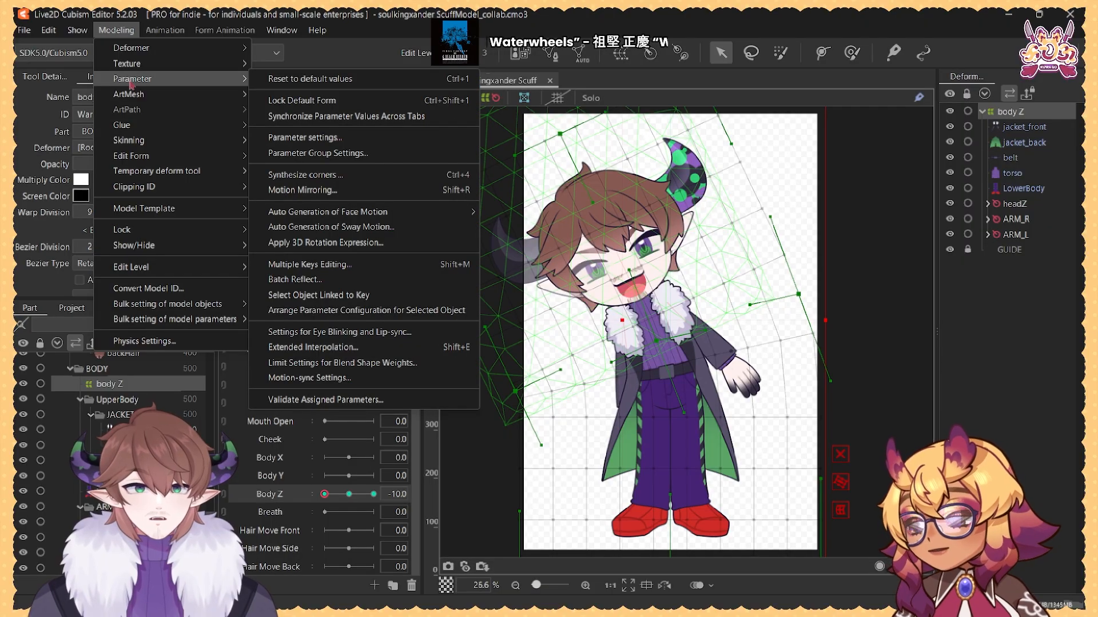
pyautogui.click(327, 191)
pyautogui.click(495, 317)
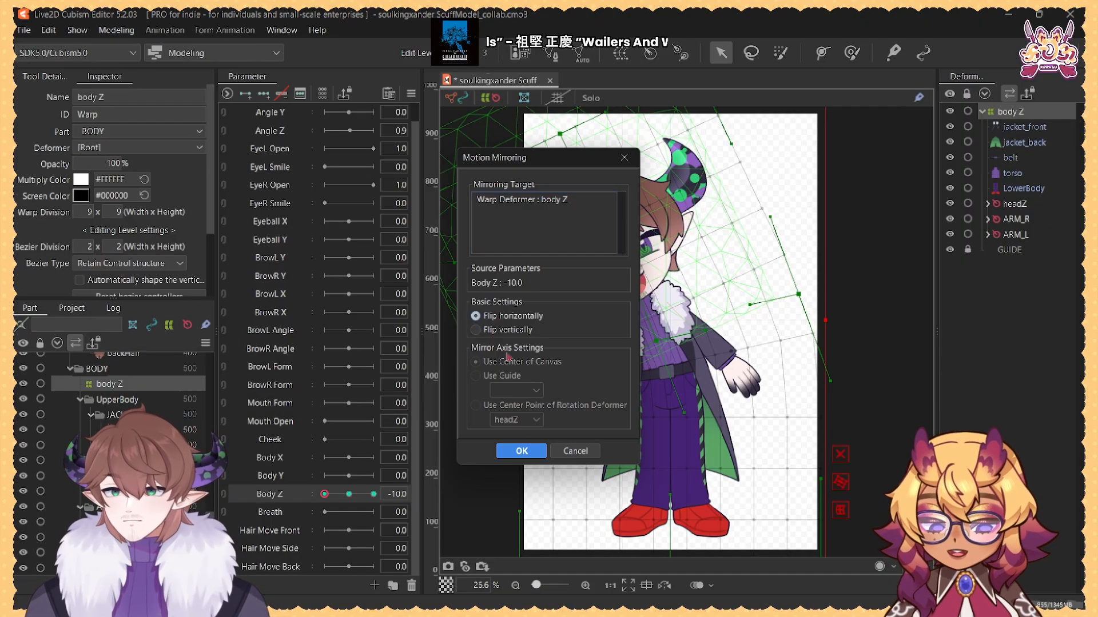
pyautogui.click(518, 451)
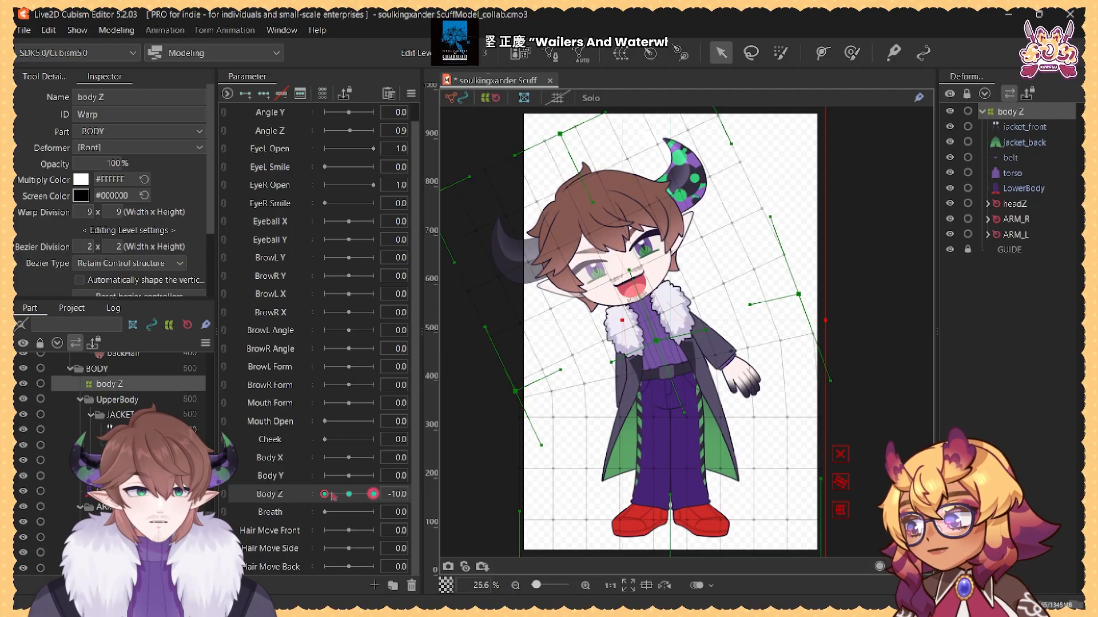
pyautogui.moveTo(324, 494)
pyautogui.mouseDown()
pyautogui.moveTo(333, 495)
pyautogui.moveTo(297, 493)
pyautogui.moveTo(378, 494)
pyautogui.moveTo(323, 503)
pyautogui.moveTo(309, 496)
pyautogui.moveTo(382, 497)
pyautogui.moveTo(335, 497)
pyautogui.mouseUp()
pyautogui.click(348, 494)
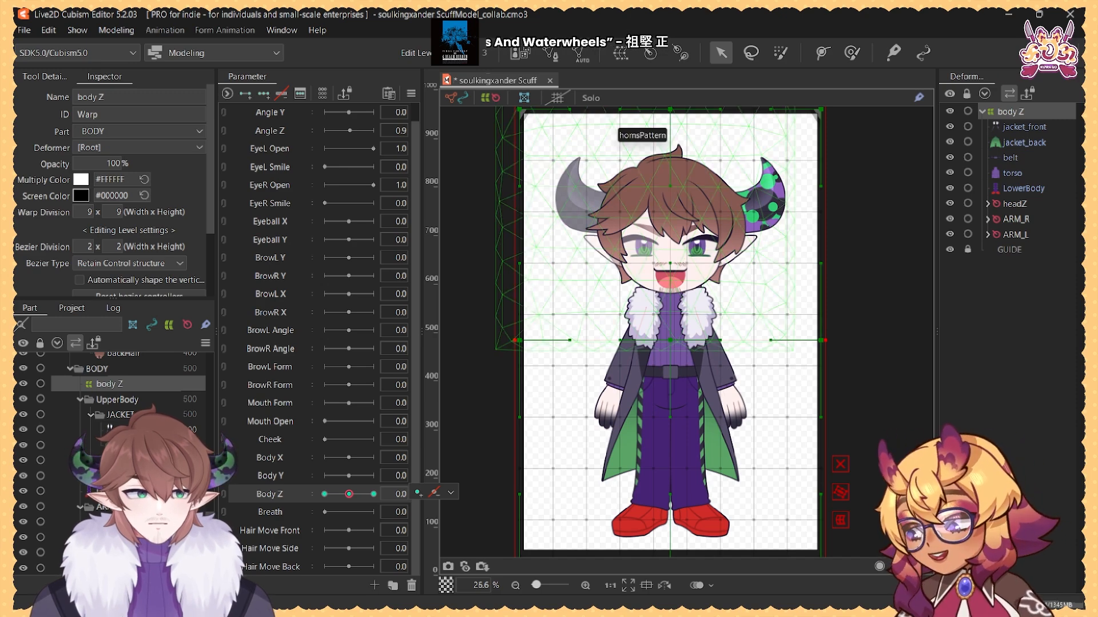
# Step: Create a warp deformer named breath in the BODY part as parent of jacket_front, jacket_back and torso, and give Breath two keys
pyautogui.click(1025, 161)
pyautogui.click(1024, 173)
pyautogui.keyDown('shift'); pyautogui.click(1023, 132); pyautogui.keyUp('shift')
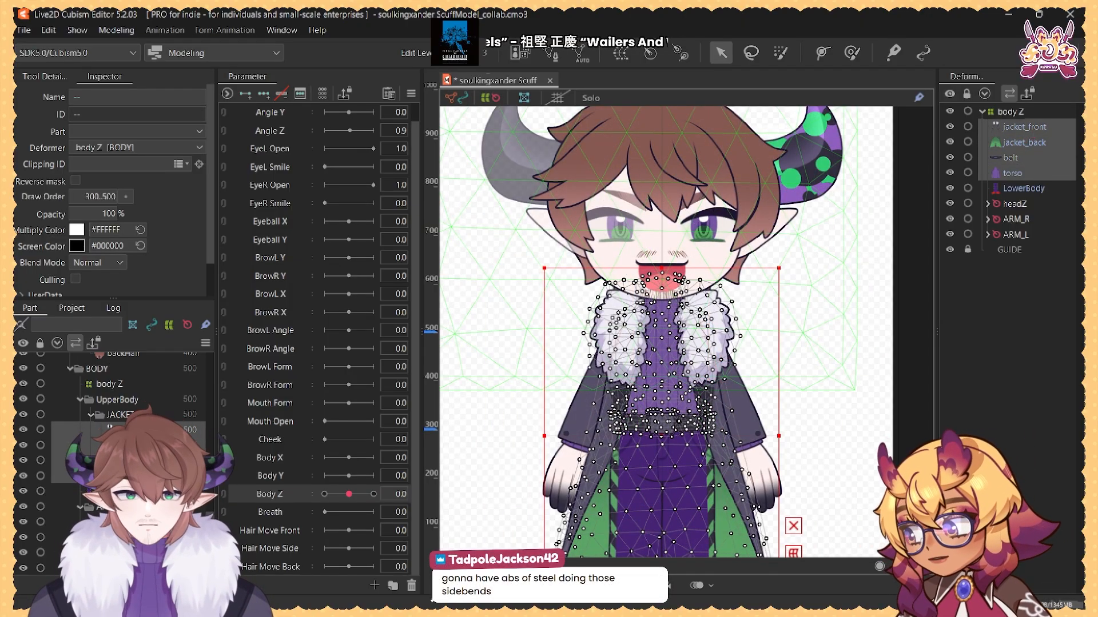
pyautogui.click(1028, 176)
pyautogui.keyDown('ctrl'); pyautogui.click(1028, 143); pyautogui.keyUp('ctrl')
pyautogui.keyDown('ctrl'); pyautogui.click(1028, 129); pyautogui.keyUp('ctrl')
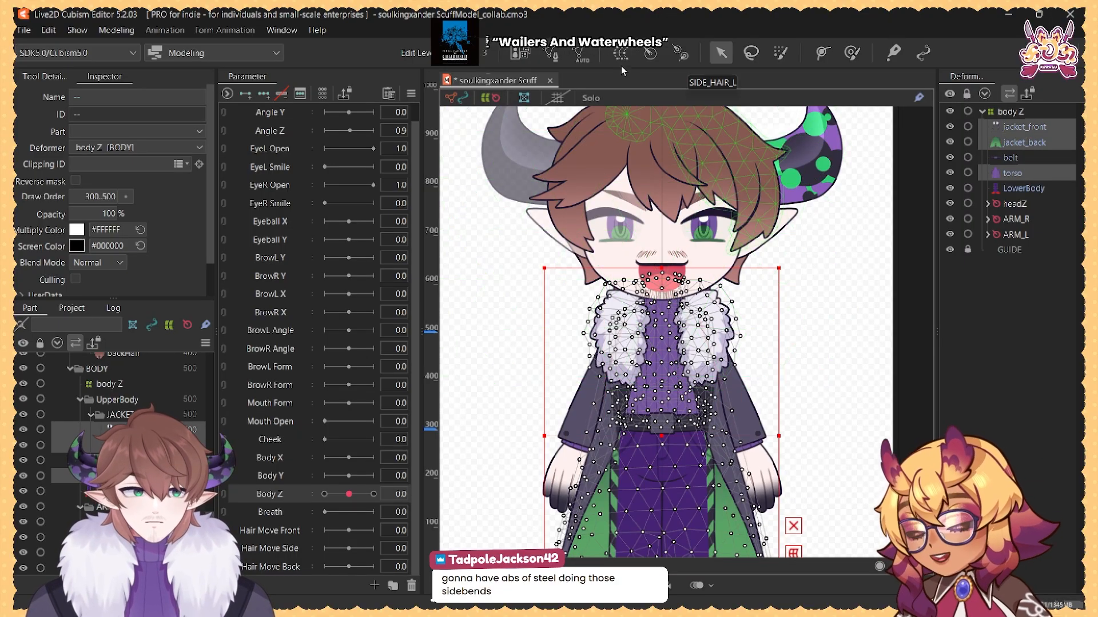
pyautogui.click(621, 54)
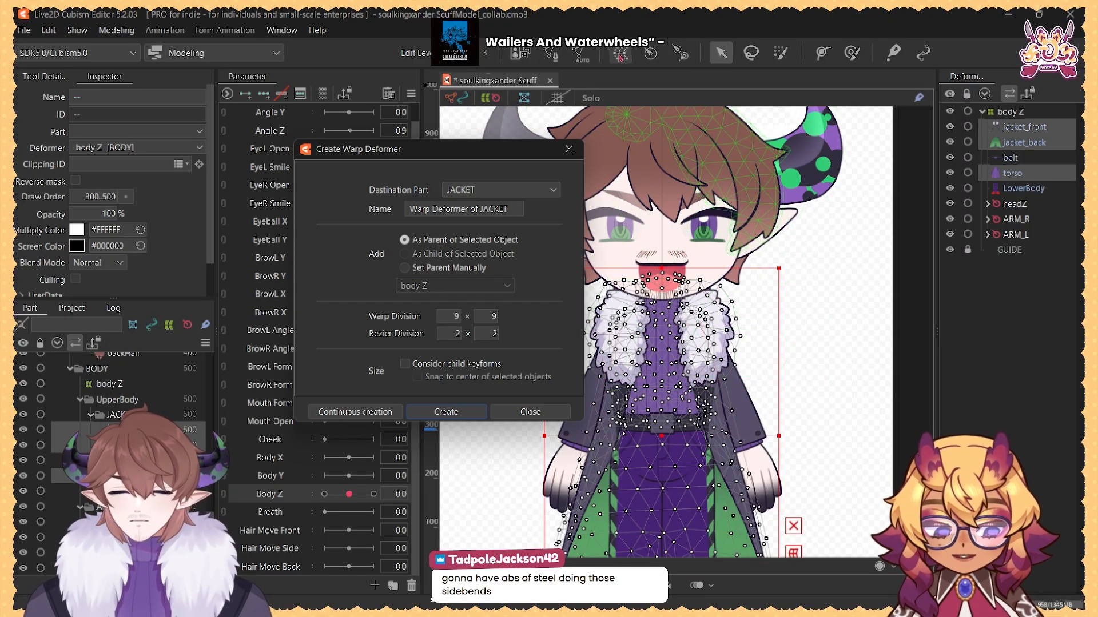
pyautogui.tripleClick(448, 210)
pyautogui.press('BackSpace')
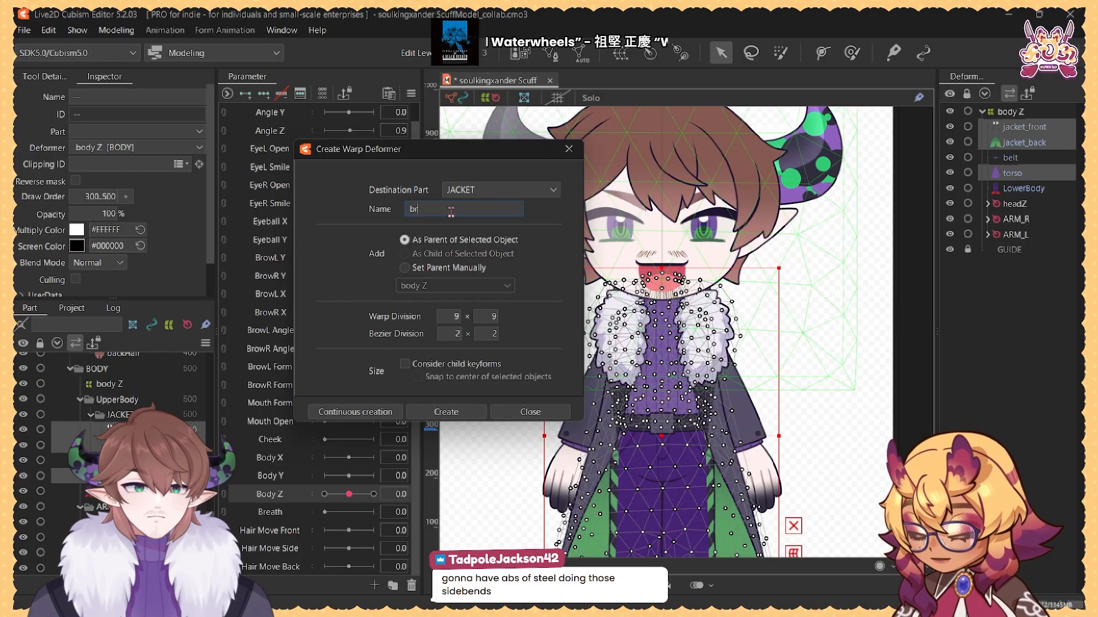
pyautogui.click(472, 190)
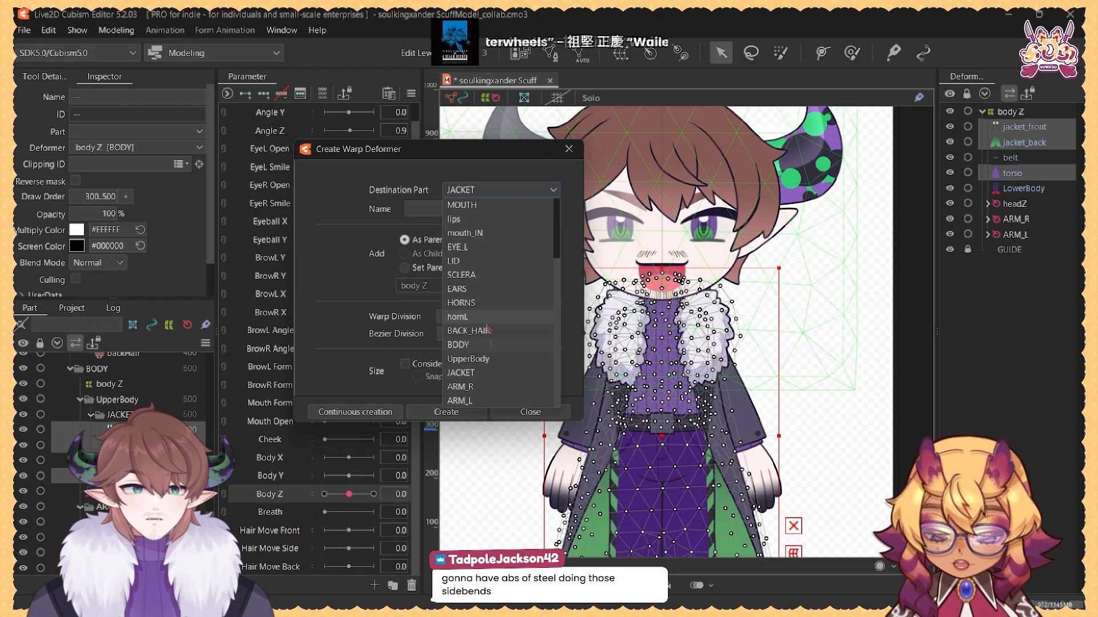
pyautogui.click(459, 345)
pyautogui.tripleClick(449, 211)
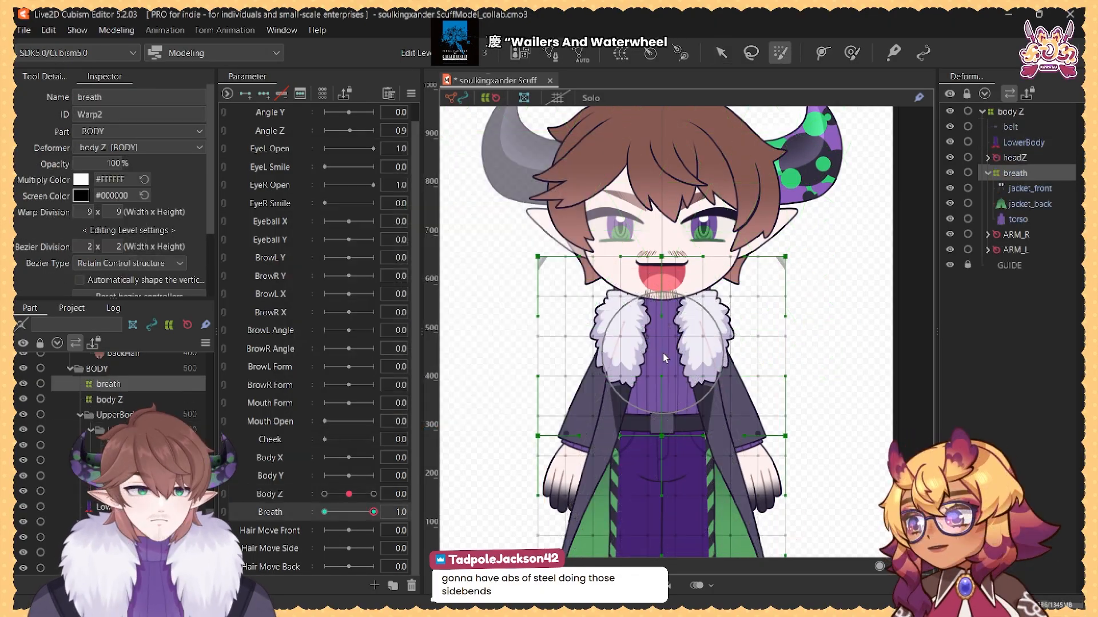
# Step: At Breath 1, enlarge the chest control points of the breath warp slightly and raise them, and scrub Breath to check the motion
pyautogui.scroll(5, 664, 359)
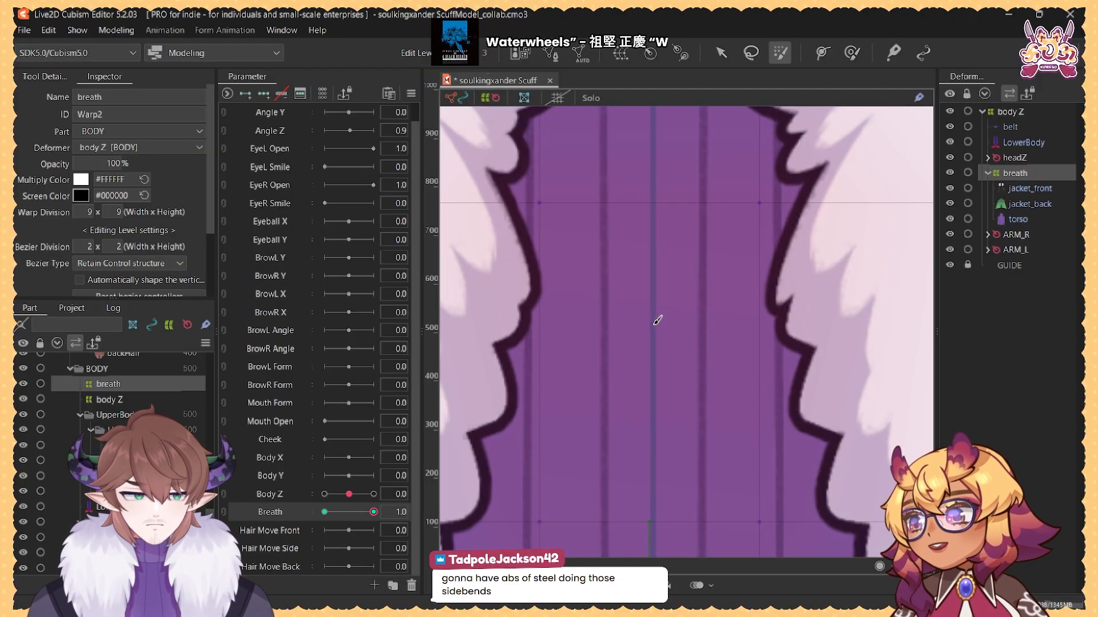
pyautogui.scroll(-5, 663, 314)
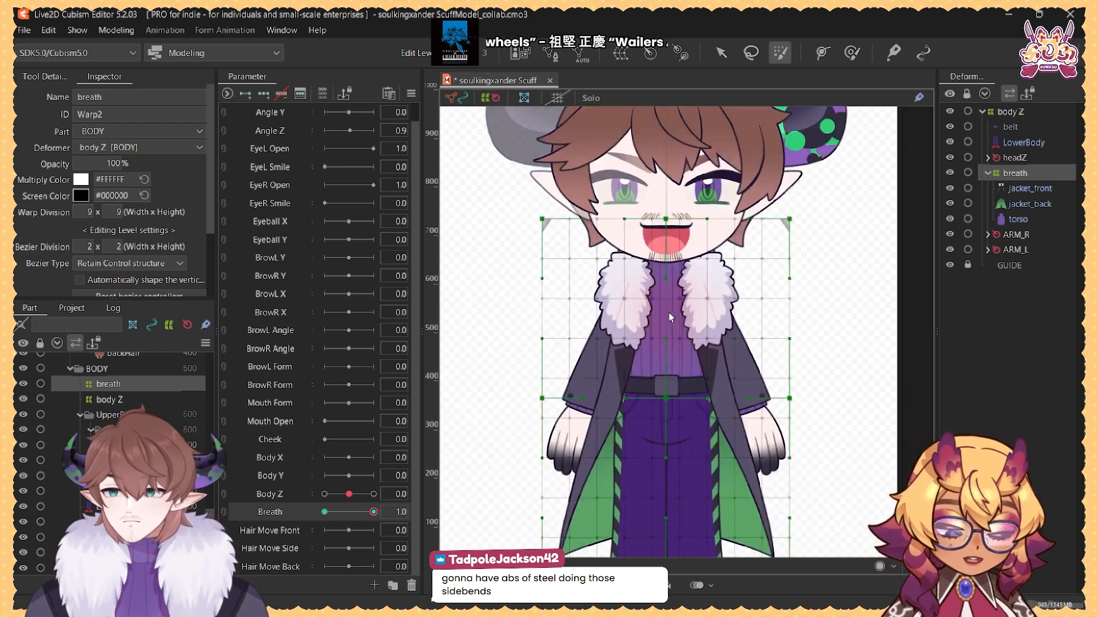
pyautogui.click(725, 56)
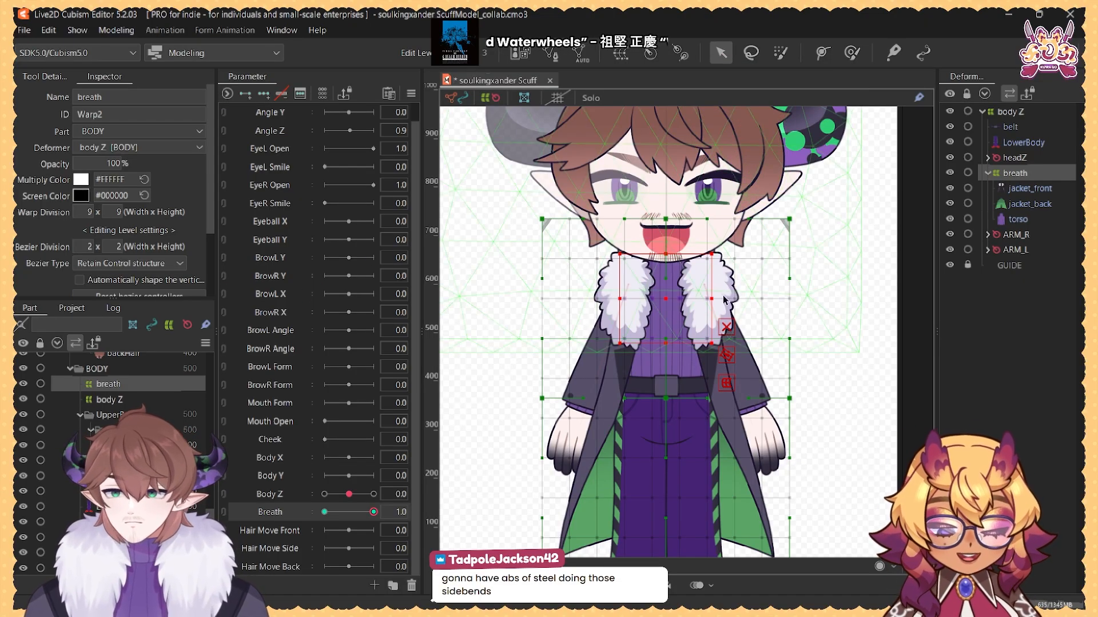
pyautogui.moveTo(712, 298); pyautogui.dragTo(741, 297)
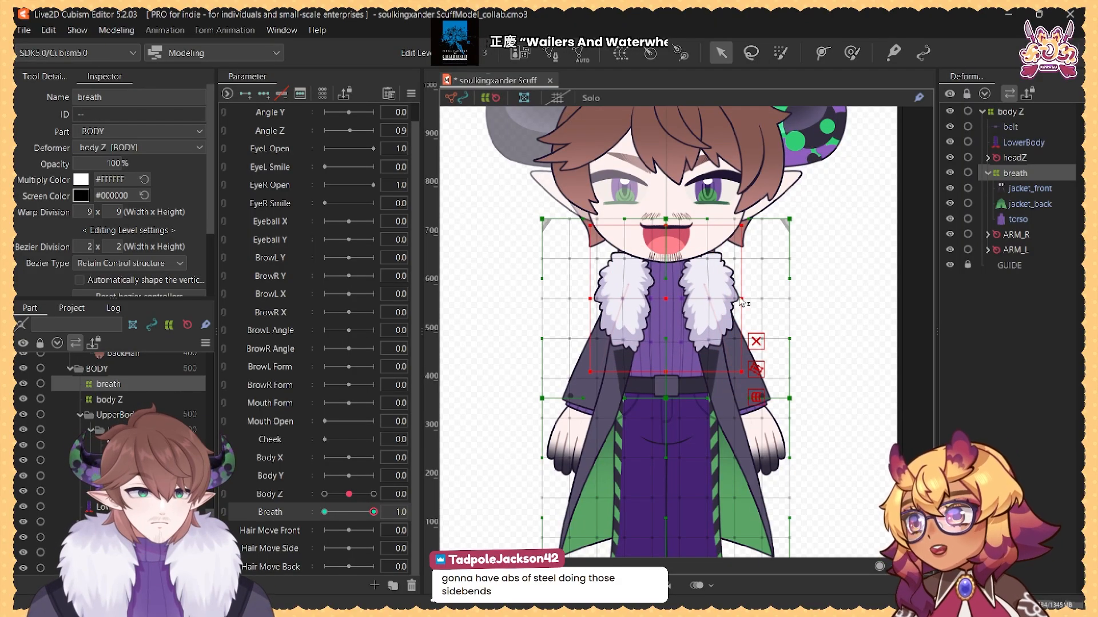
pyautogui.moveTo(668, 303); pyautogui.dragTo(670, 297)
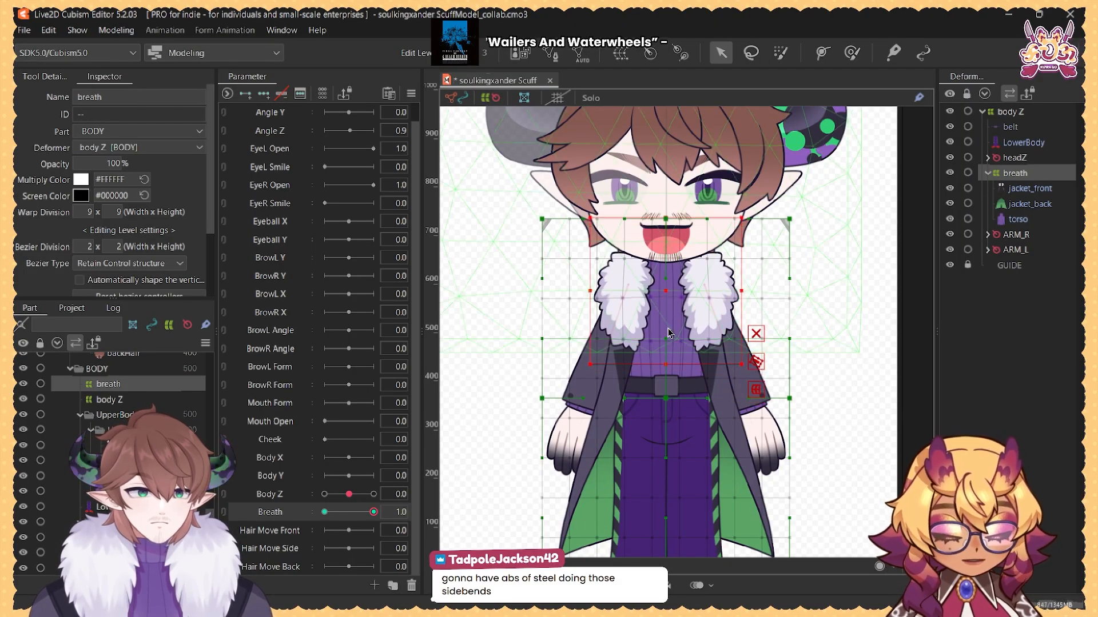
pyautogui.moveTo(666, 365); pyautogui.dragTo(667, 352)
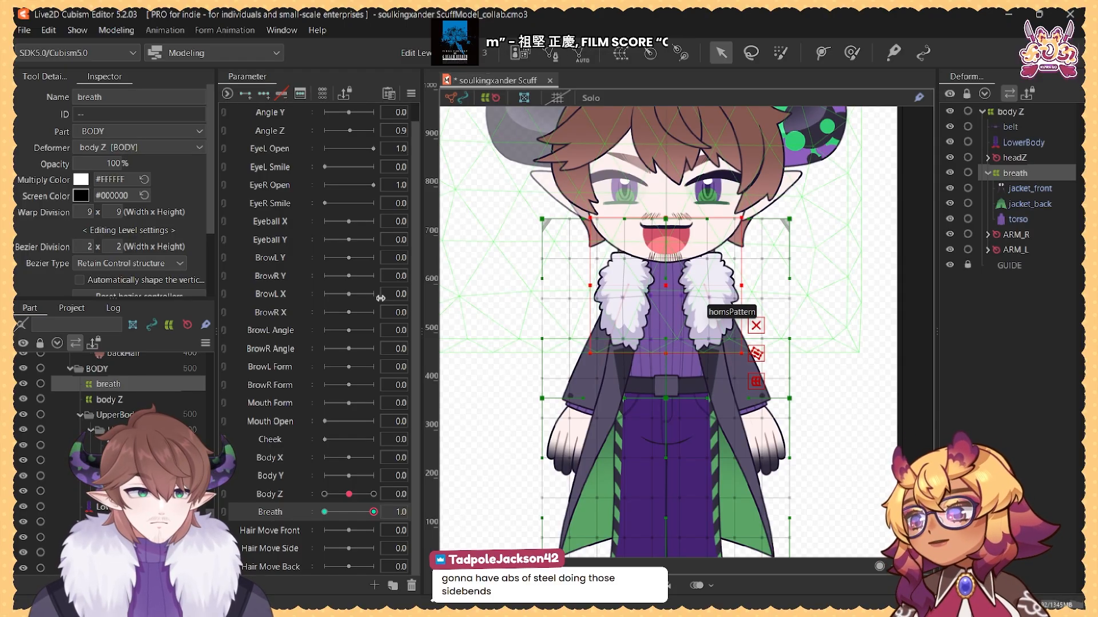
pyautogui.moveTo(373, 512); pyautogui.dragTo(448, 524)
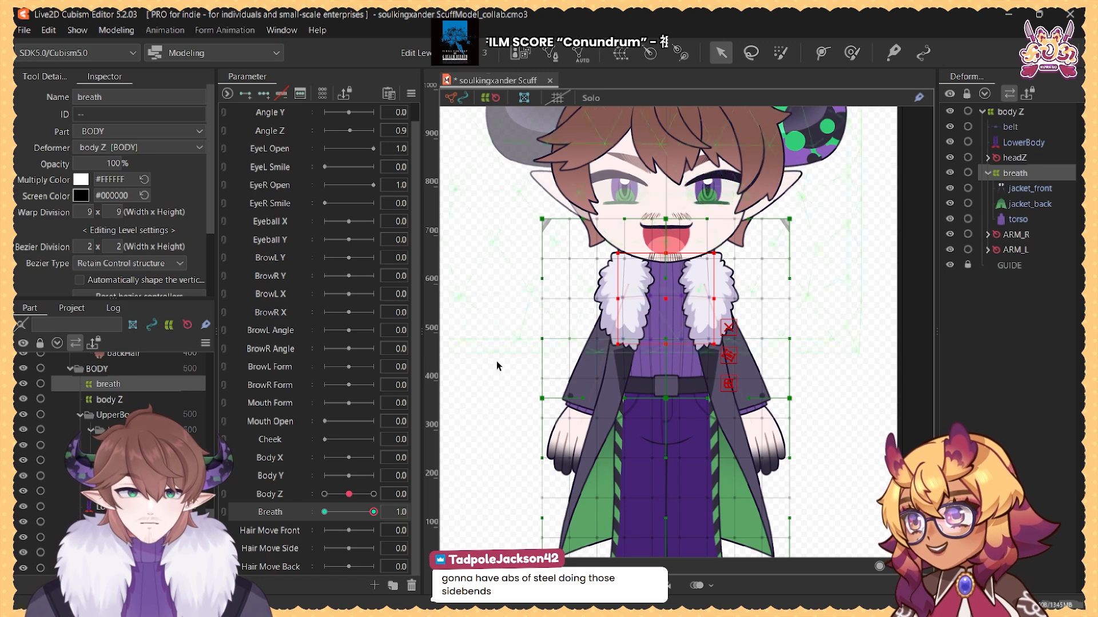
pyautogui.moveTo(383, 509); pyautogui.dragTo(393, 529)
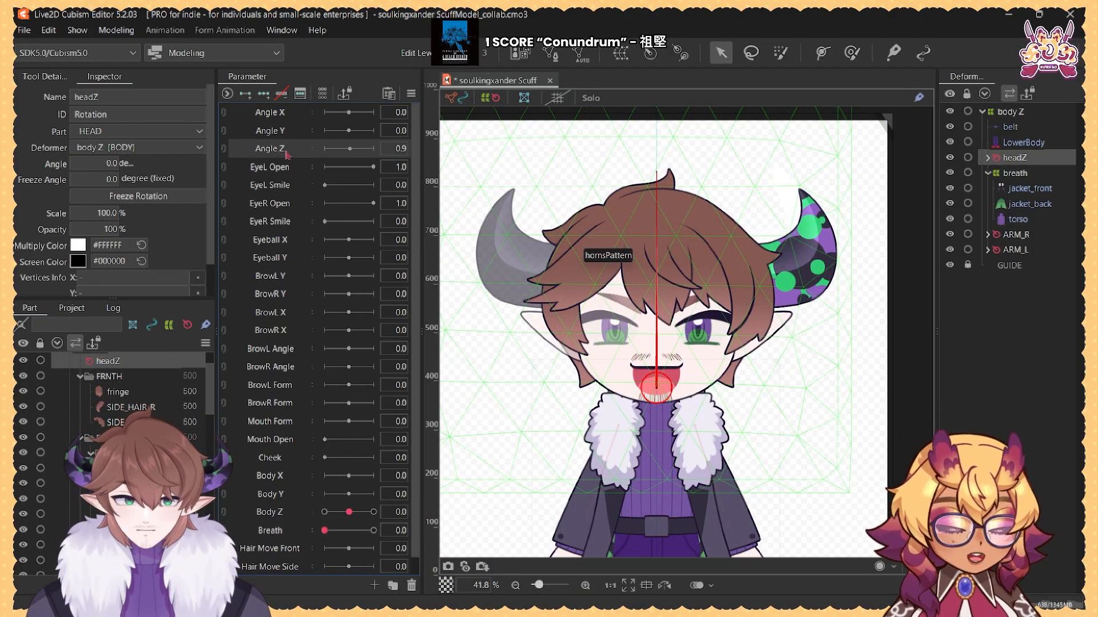
# Step: Give headZ three keys on Angle Z, rotate it to -20 degrees at Angle Z -30, and go to the Angle Z 30 key
pyautogui.click(265, 95)
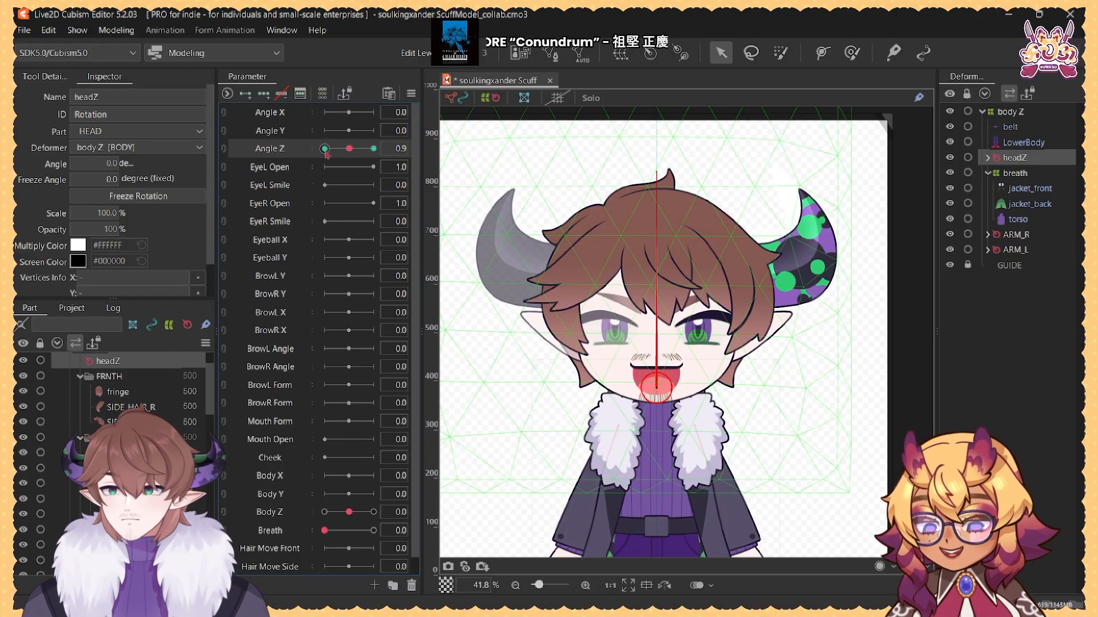
pyautogui.click(325, 149)
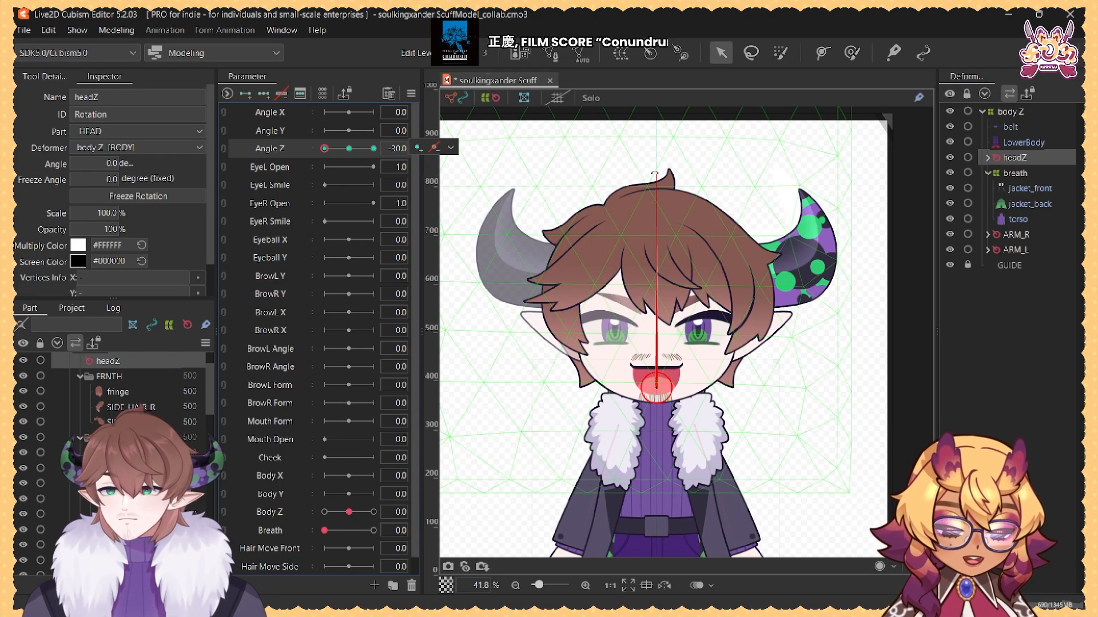
pyautogui.moveTo(591, 173); pyautogui.dragTo(612, 175)
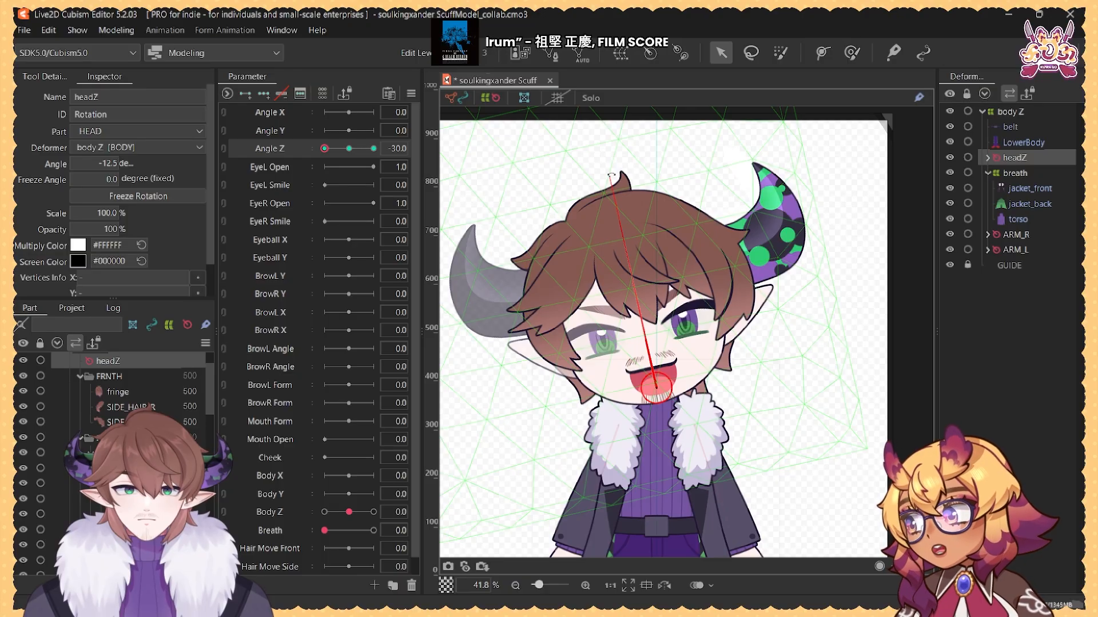
pyautogui.moveTo(612, 175); pyautogui.dragTo(583, 184)
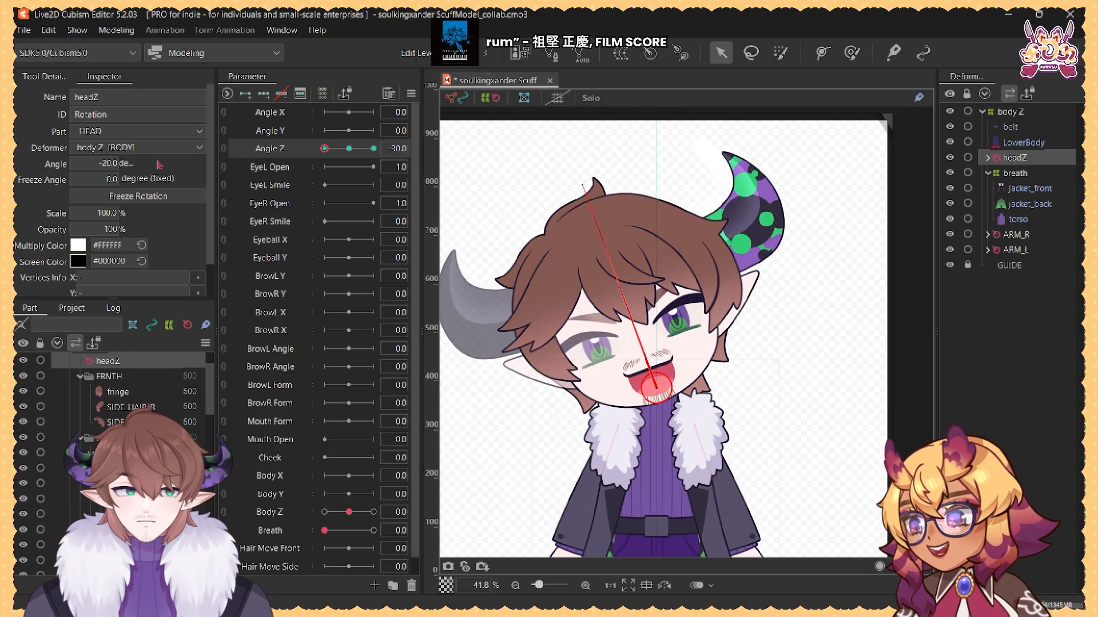
pyautogui.click(374, 149)
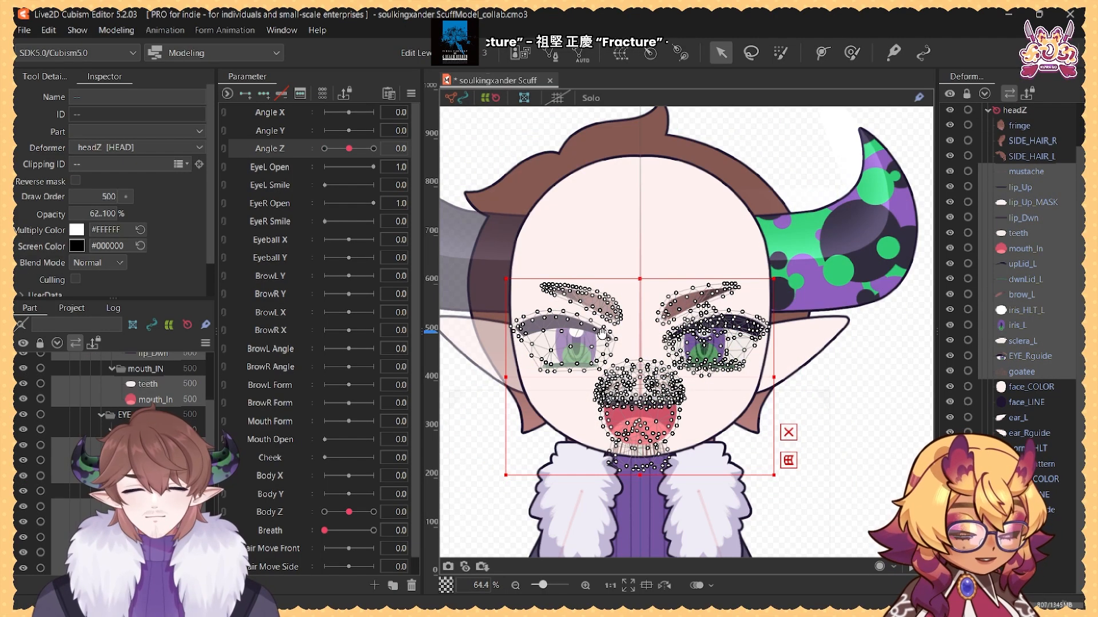
# Step: Create a warp deformer named headXY face in the FACE part as parent of face_COLOR and face_LINE
pyautogui.moveTo(643, 331); pyautogui.dragTo(650, 308)
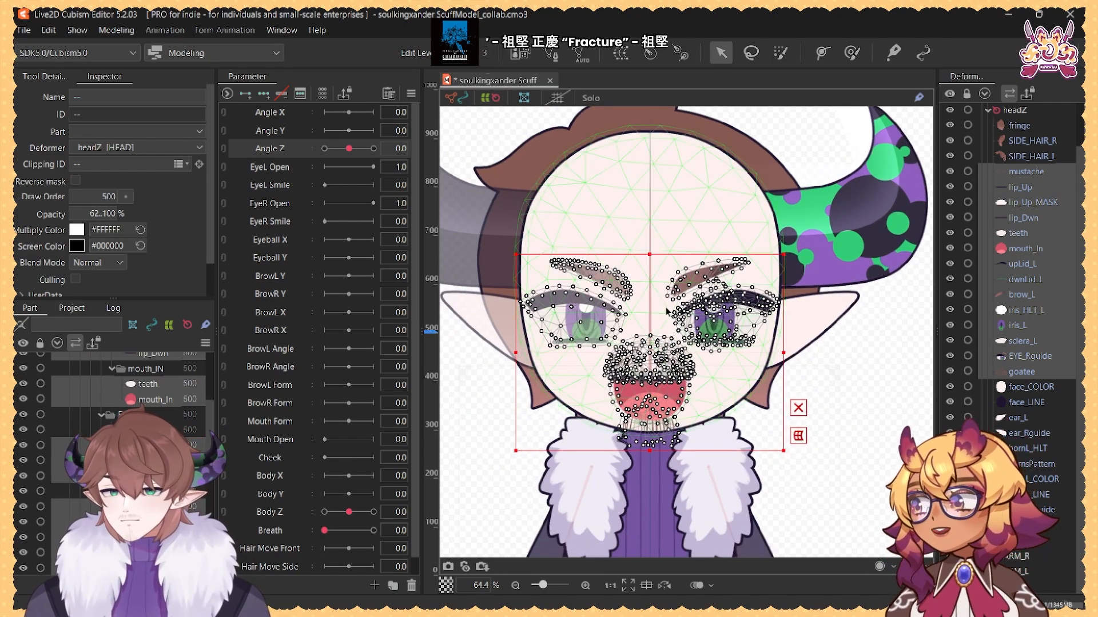
pyautogui.click(1026, 388)
pyautogui.keyDown('shift'); pyautogui.click(1018, 403); pyautogui.keyUp('shift')
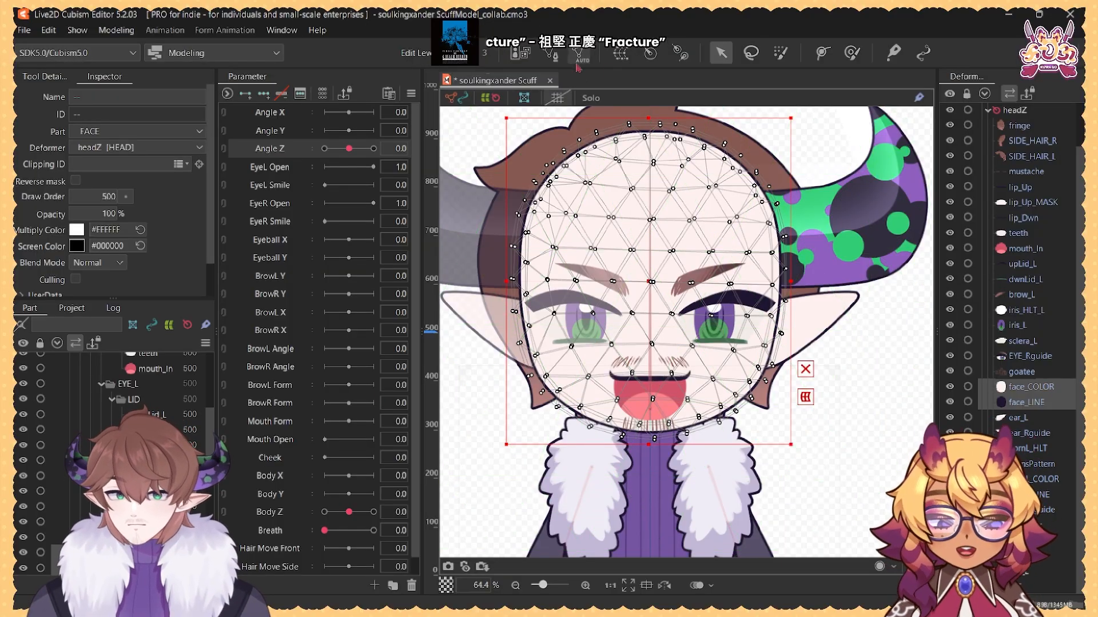
pyautogui.click(621, 54)
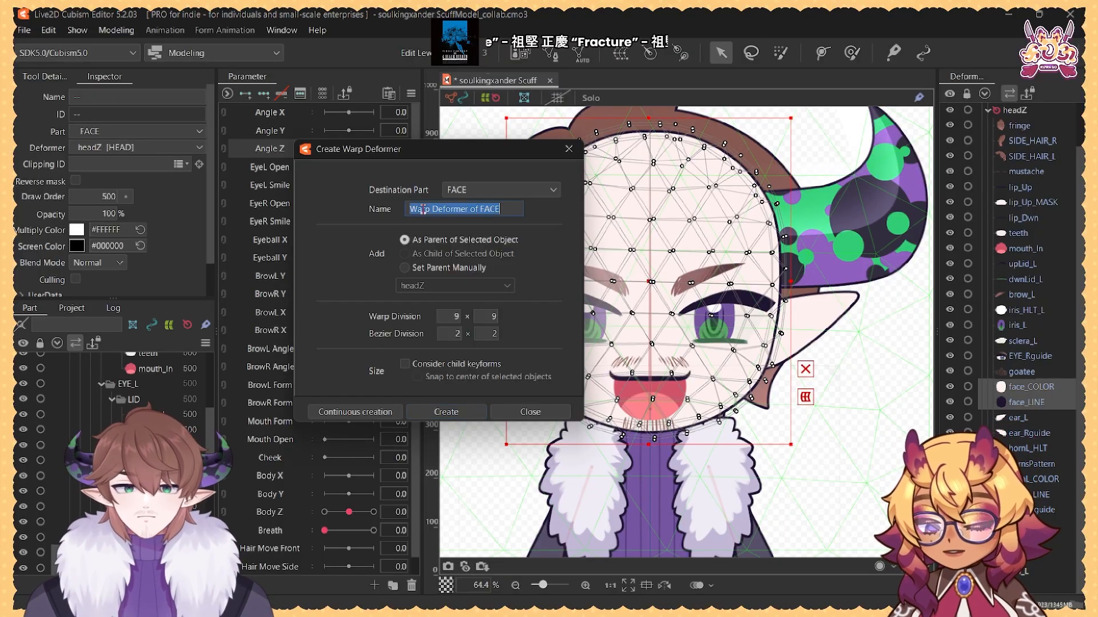
pyautogui.press('Return')
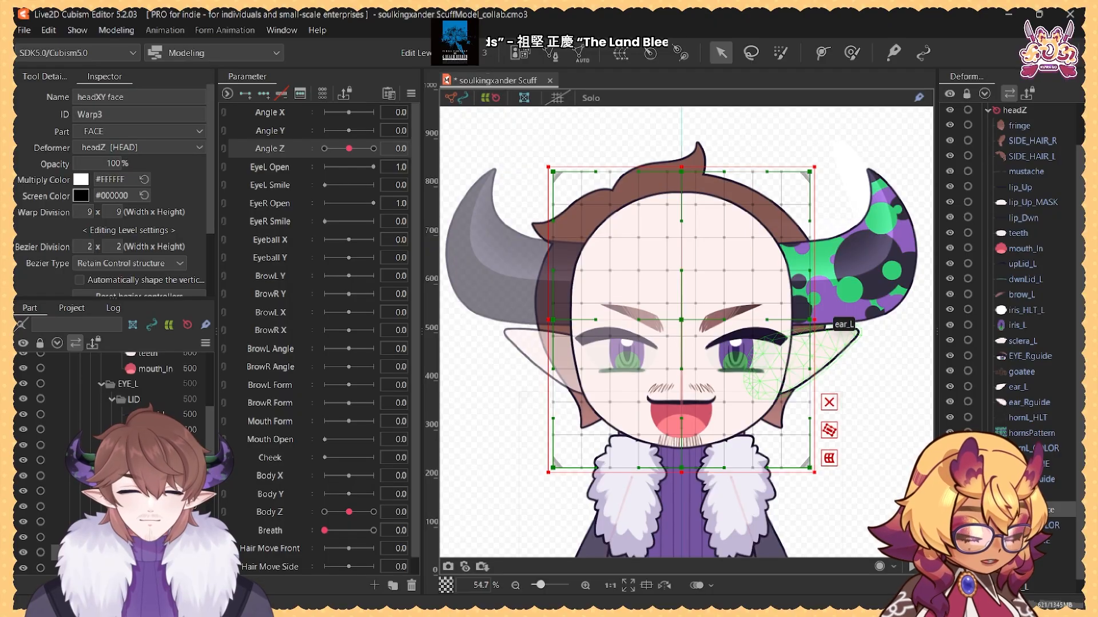
# Step: Create a warp deformer named headXY face in the HEAD part as parent of all facial features from mustache to goatee
pyautogui.click(1029, 359)
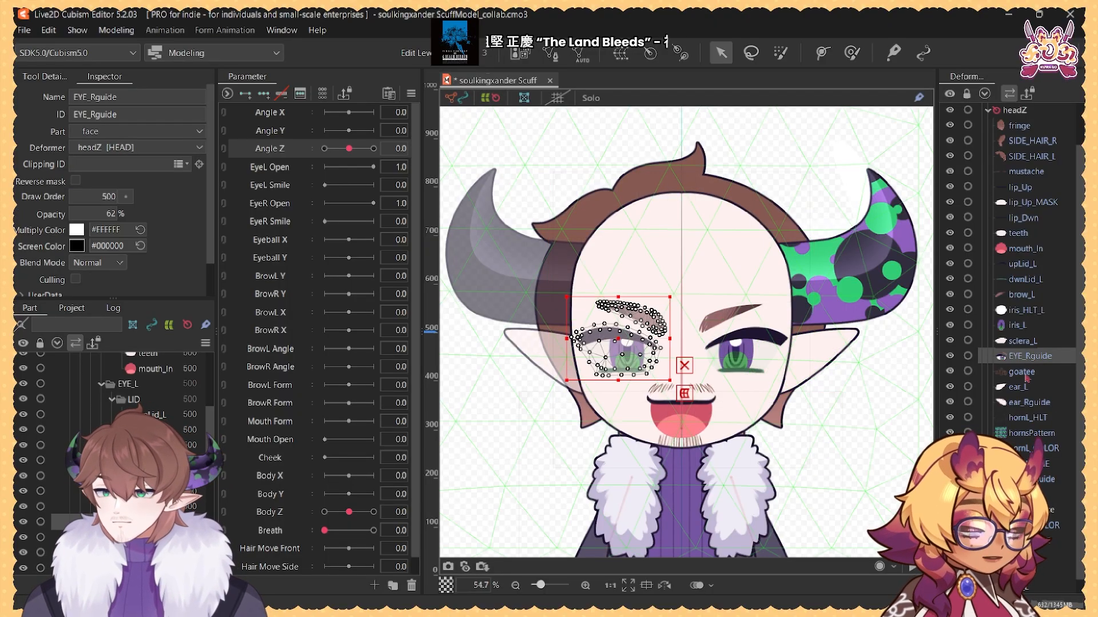
pyautogui.click(1024, 373)
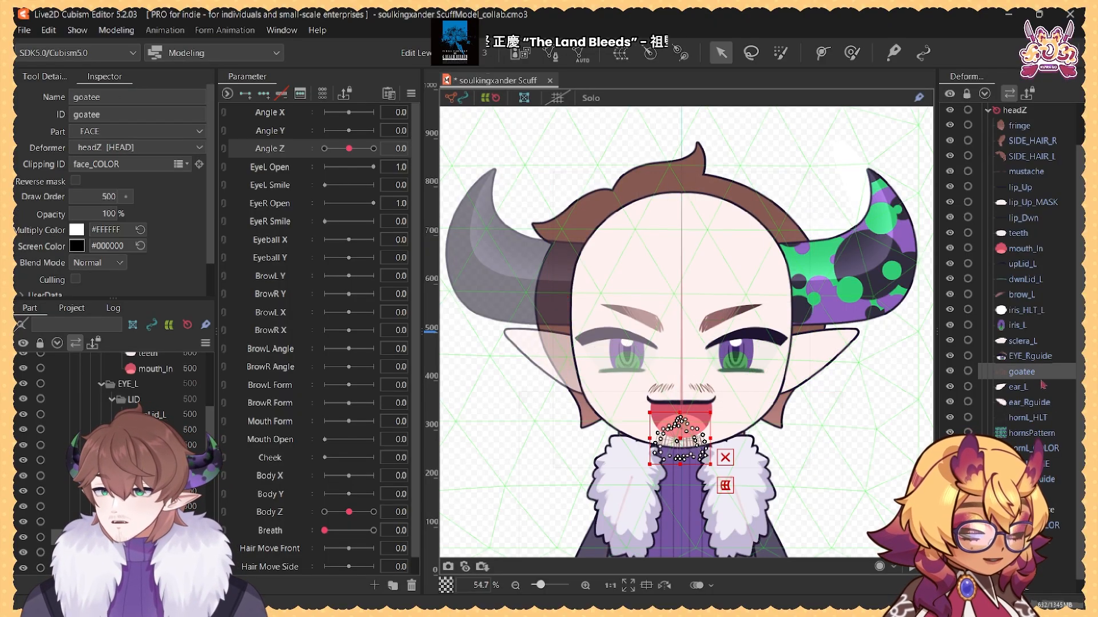
pyautogui.keyDown('shift'); pyautogui.click(1026, 174); pyautogui.keyUp('shift')
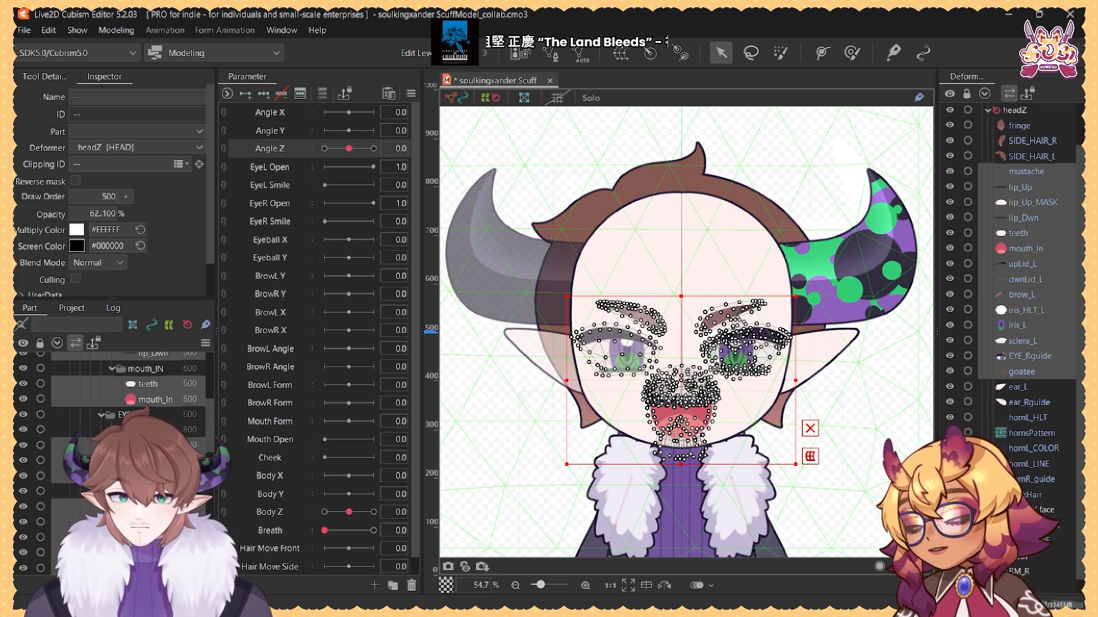
pyautogui.click(619, 56)
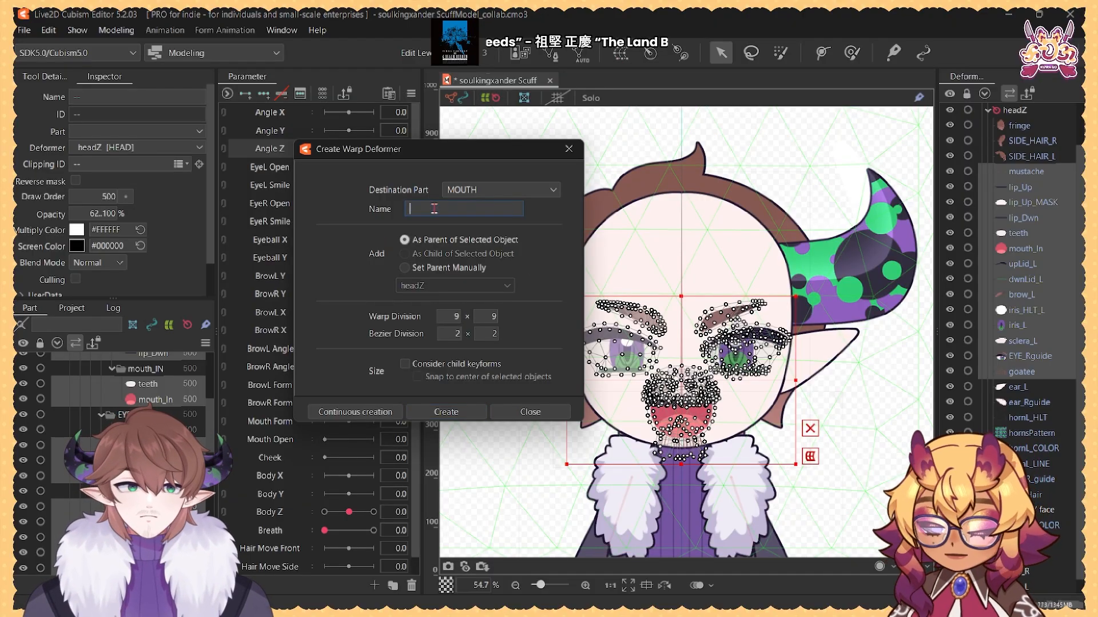
pyautogui.write('heady')
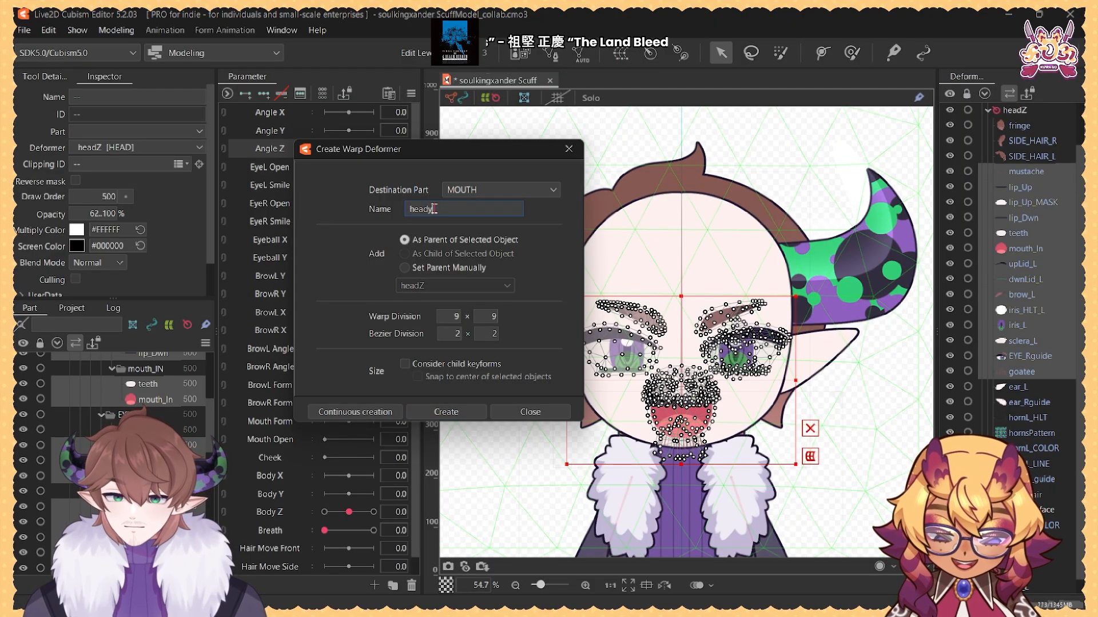
pyautogui.press('BackSpace')
pyautogui.press('BackSpace')
pyautogui.click(467, 196)
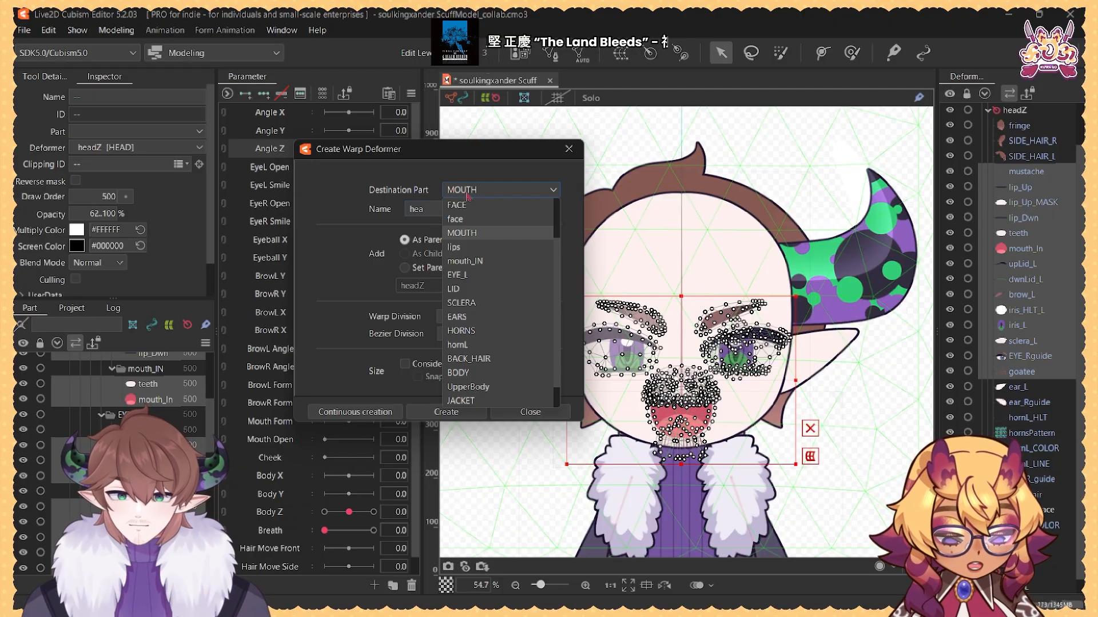
pyautogui.scroll(-5, 466, 251)
pyautogui.click(464, 248)
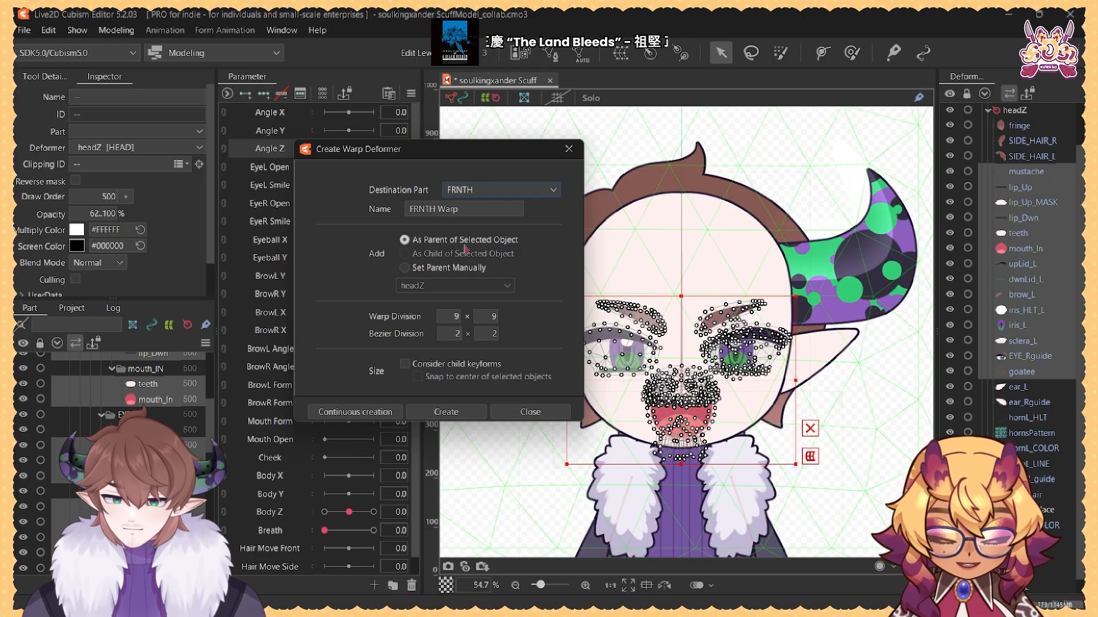
pyautogui.press('Up')
pyautogui.press('Tab')
pyautogui.write('heav')
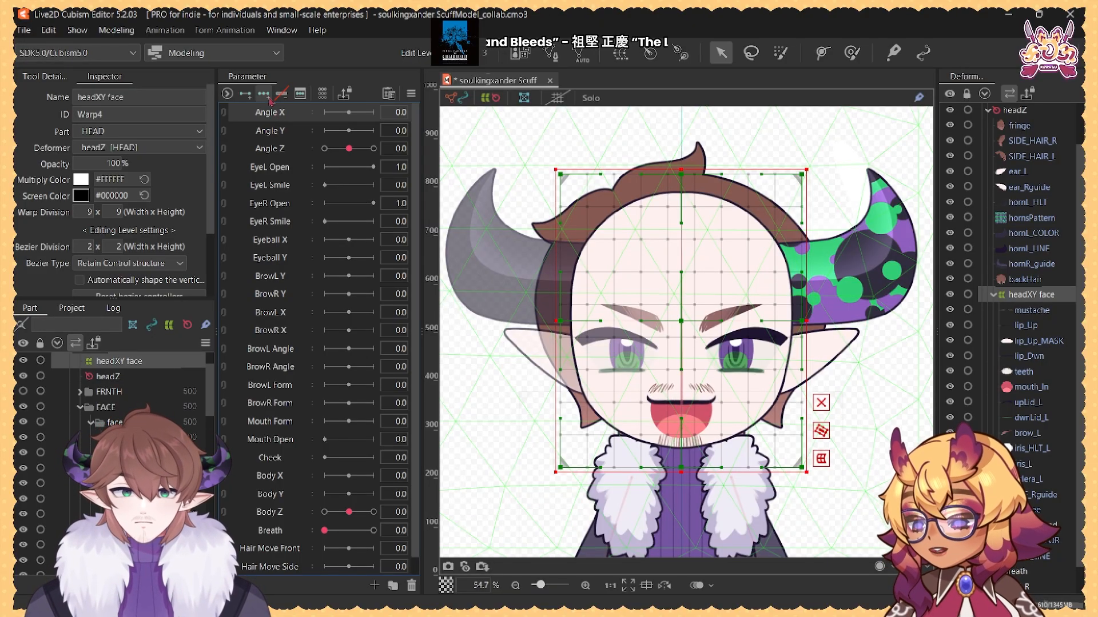
# Step: Give the facial features' headXY face warp three keys on Angle X and, at Angle X -30, shift it sideways toward the grey horn
pyautogui.click(265, 95)
pyautogui.click(325, 113)
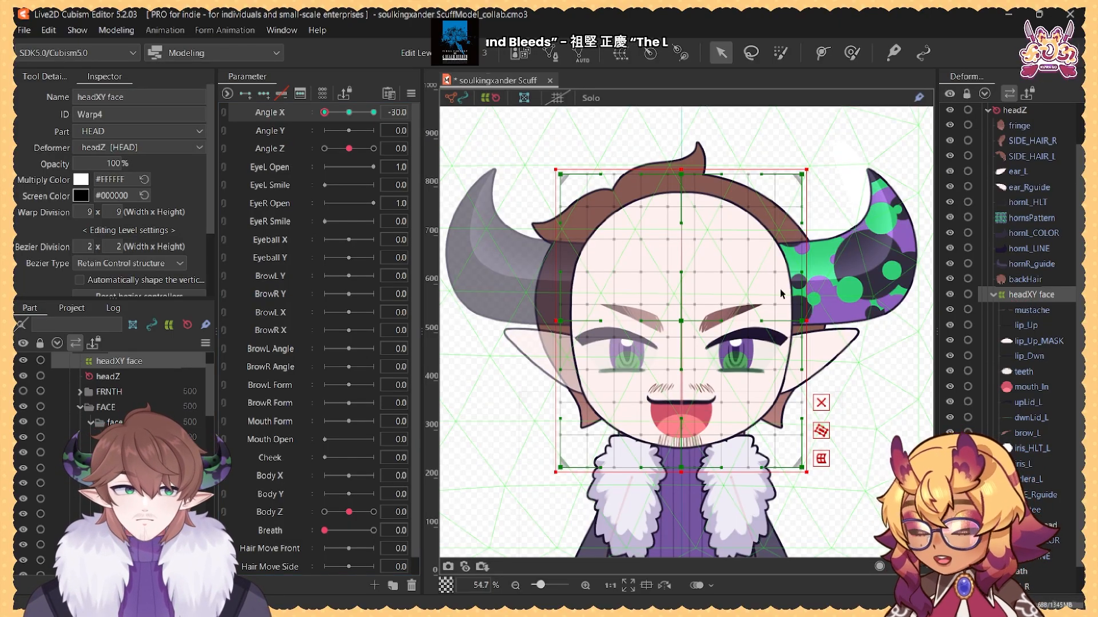
pyautogui.scroll(-5, 794, 312)
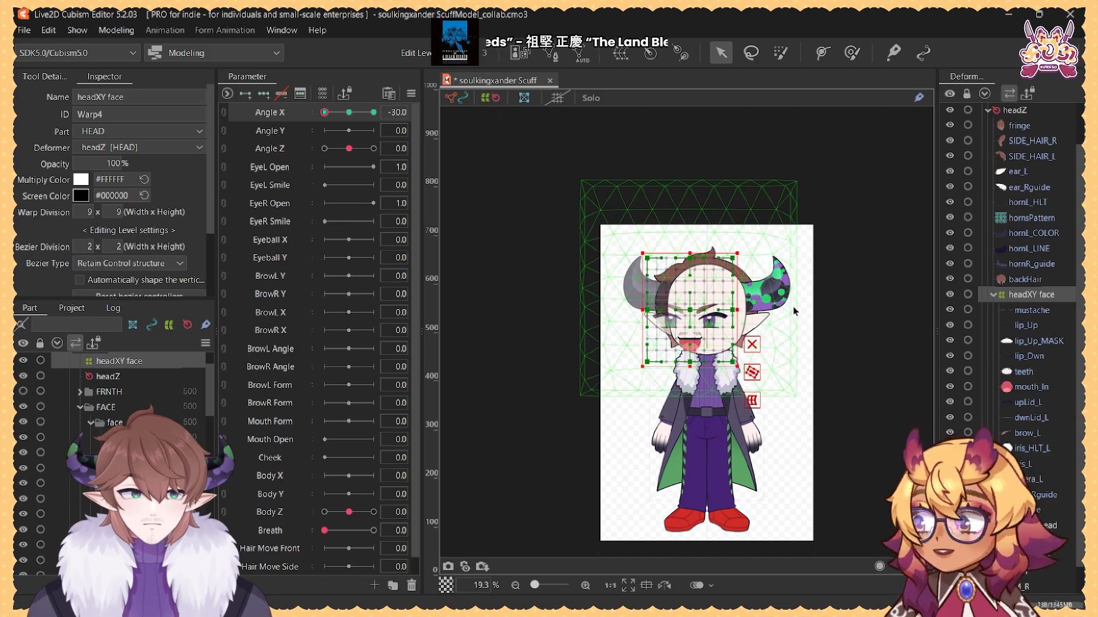
pyautogui.scroll(3, 694, 314)
# Step: Mirror the Angle X -30 pose to the opposite key with Motion Mirroring flipped horizontally, and return Angle X to 0
pyautogui.click(116, 30)
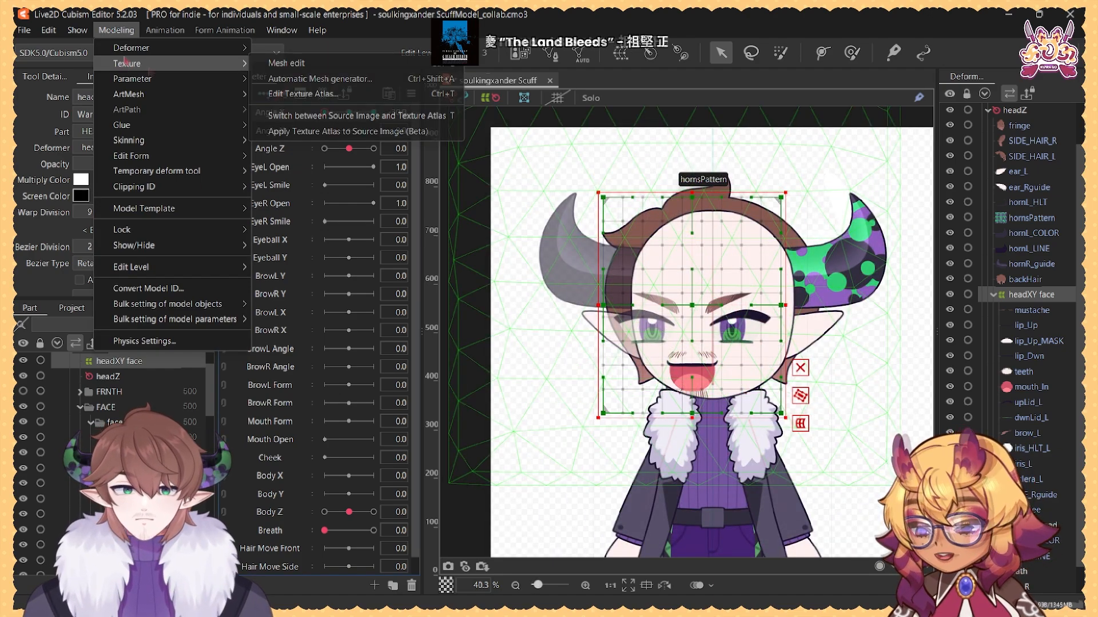
pyautogui.moveTo(151, 55)
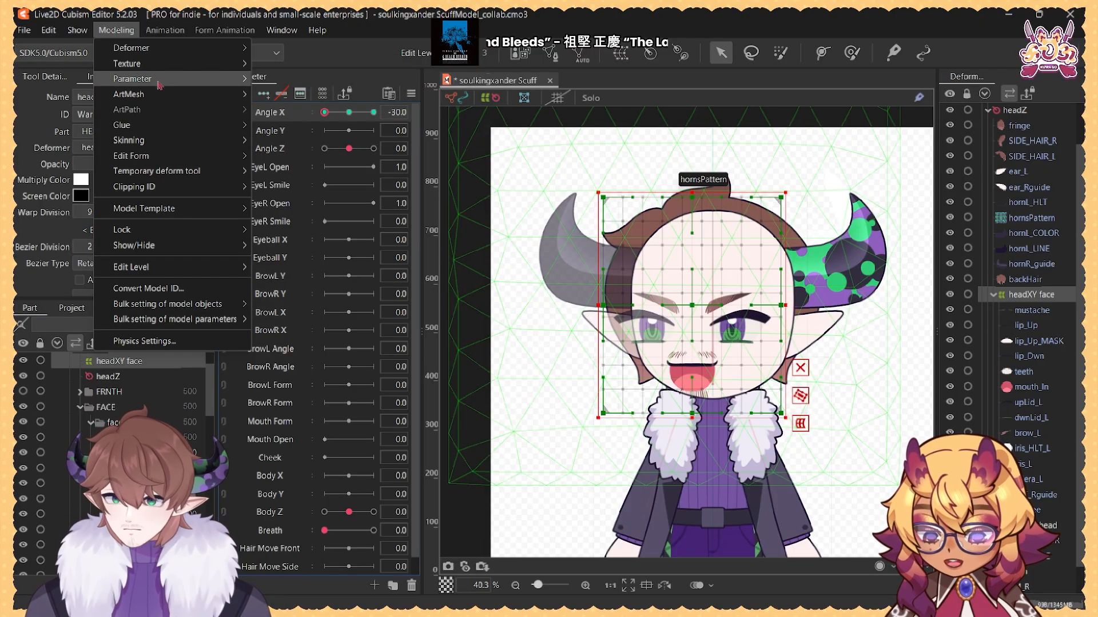
pyautogui.click(309, 194)
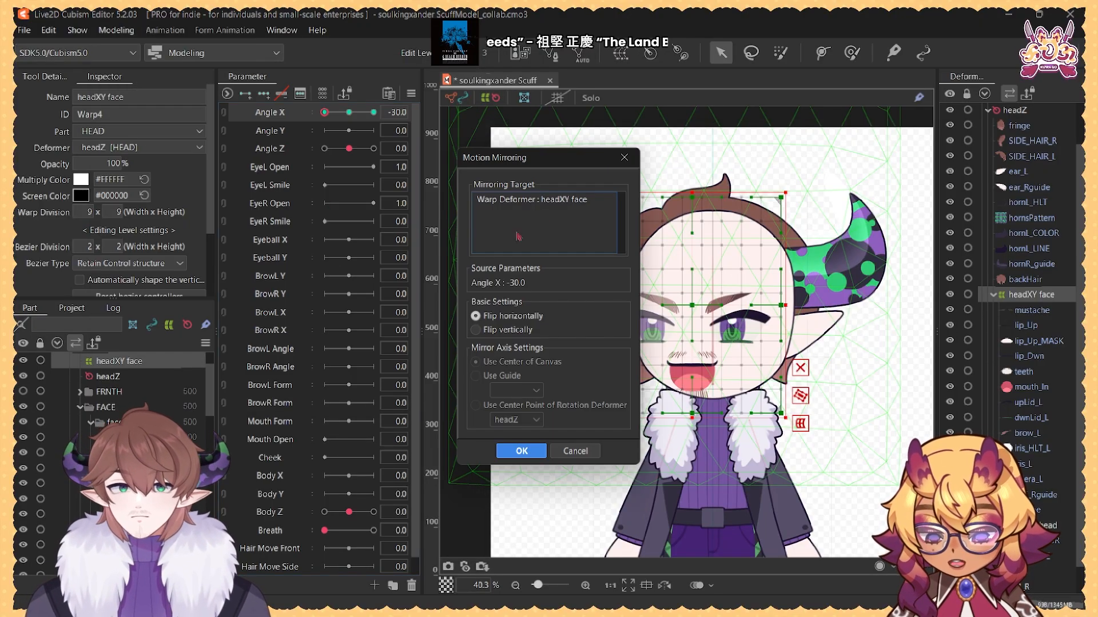
pyautogui.press('Return')
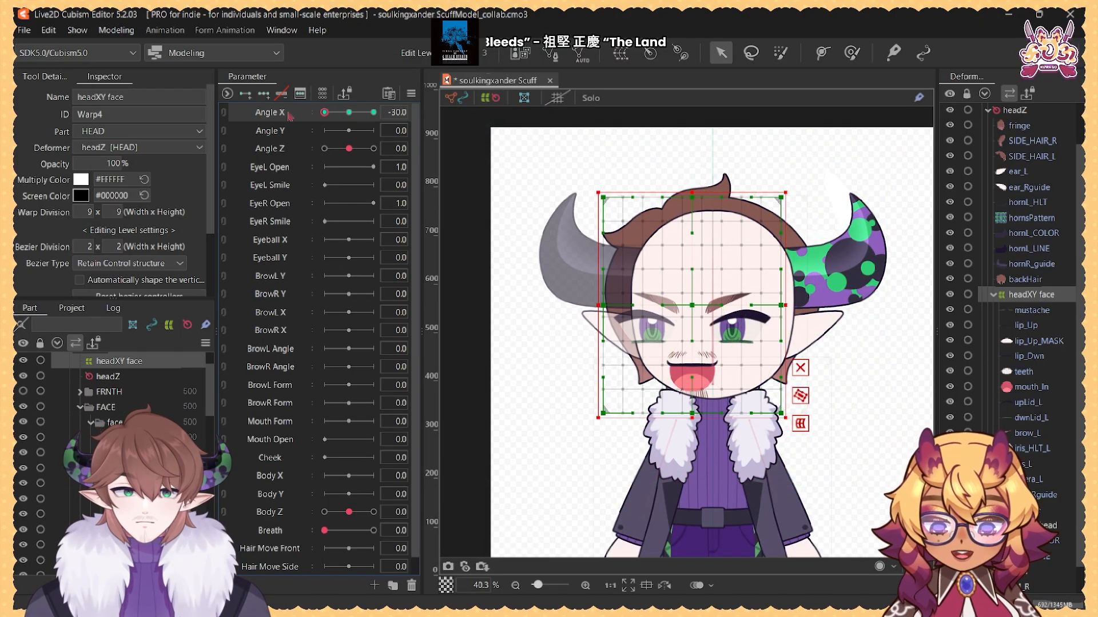
pyautogui.moveTo(353, 113)
pyautogui.mouseDown()
pyautogui.moveTo(373, 113)
pyautogui.moveTo(325, 113)
pyautogui.moveTo(349, 113)
pyautogui.mouseUp()
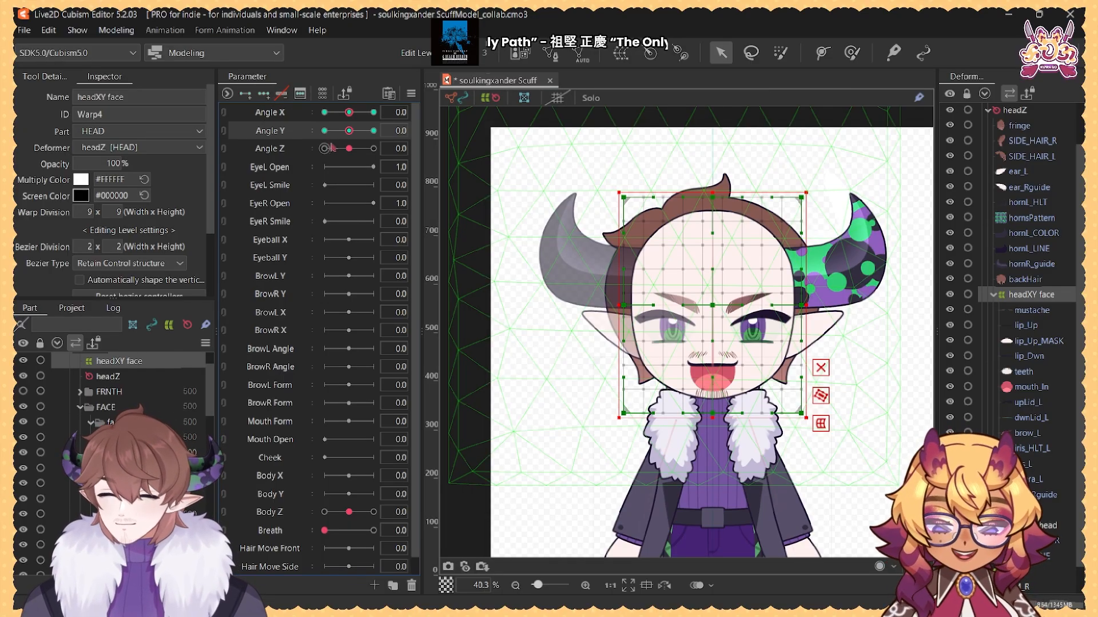
# Step: Shift the headXY face warp straight down at Angle Y -30 and up at Angle Y 30
pyautogui.click(324, 131)
pyautogui.moveTo(740, 259); pyautogui.dragTo(718, 267)
pyautogui.moveTo(855, 239); pyautogui.dragTo(801, 253)
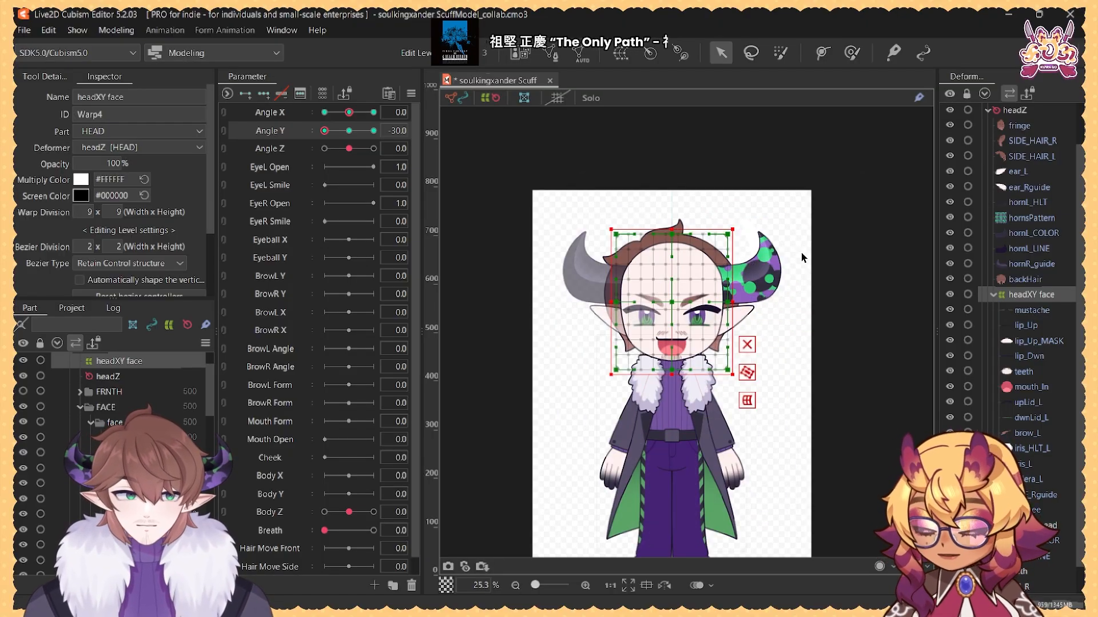
pyautogui.hotkey('shift', 'Down')
pyautogui.hotkey('shift', 'Down')
pyautogui.hotkey('shift', 'Down')
pyautogui.hotkey('shift', 'Down')
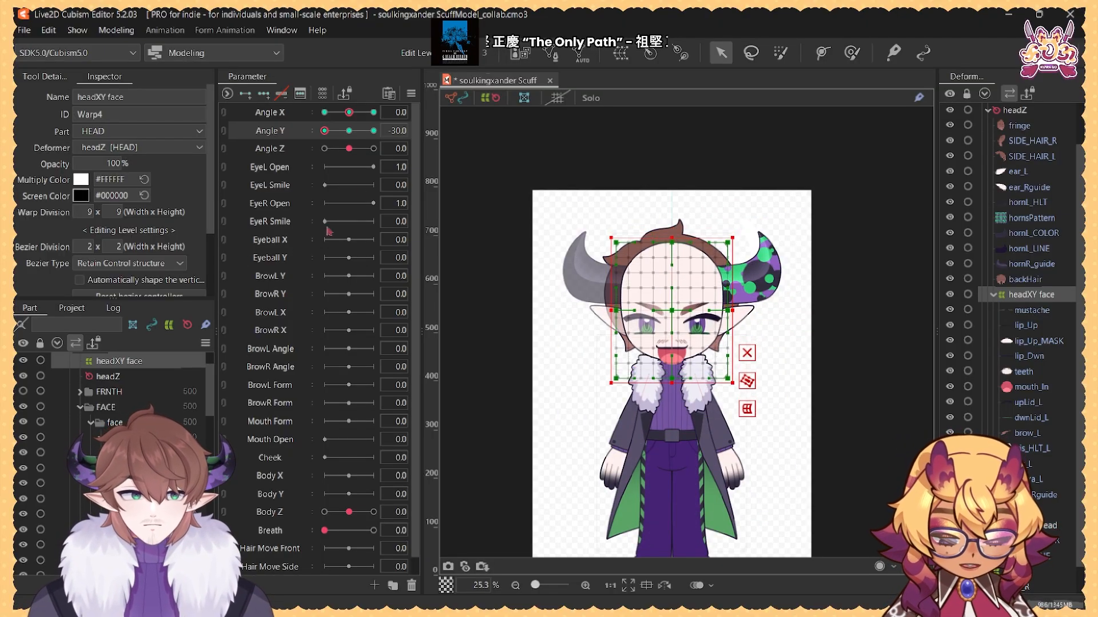
pyautogui.click(373, 131)
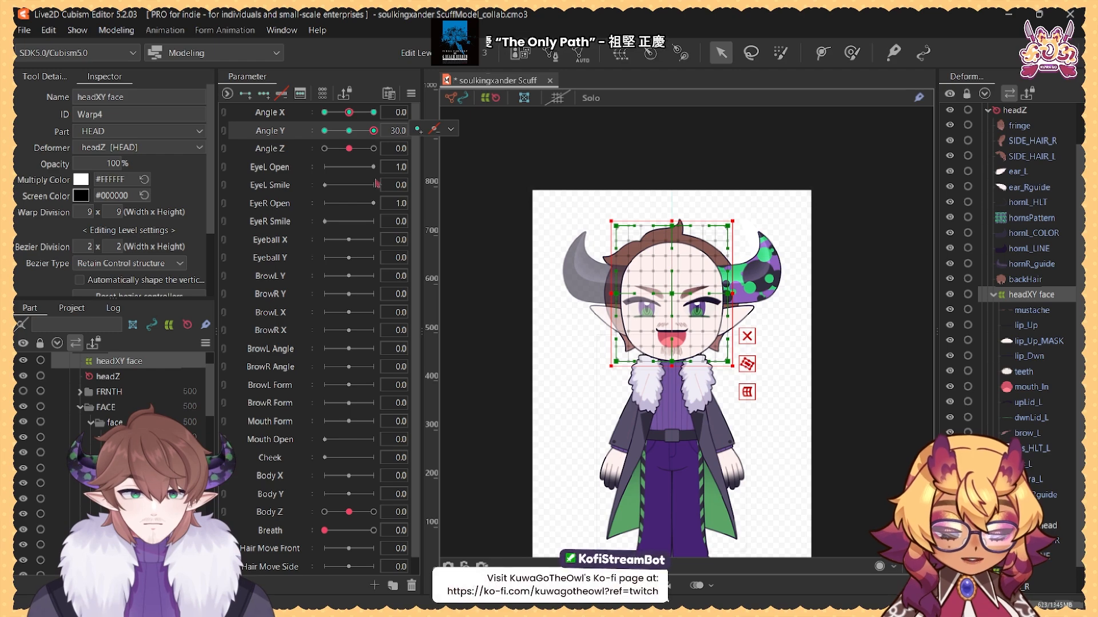
# Step: Nudge the headXY face warp further upward at Angle Y 30 and return Angle Y to 0
pyautogui.hotkey('shift', 'Up')
pyautogui.hotkey('shift', 'Up')
pyautogui.moveTo(351, 131)
pyautogui.mouseDown()
pyautogui.moveTo(325, 131)
pyautogui.moveTo(374, 136)
pyautogui.moveTo(287, 131)
pyautogui.moveTo(344, 134)
pyautogui.mouseUp()
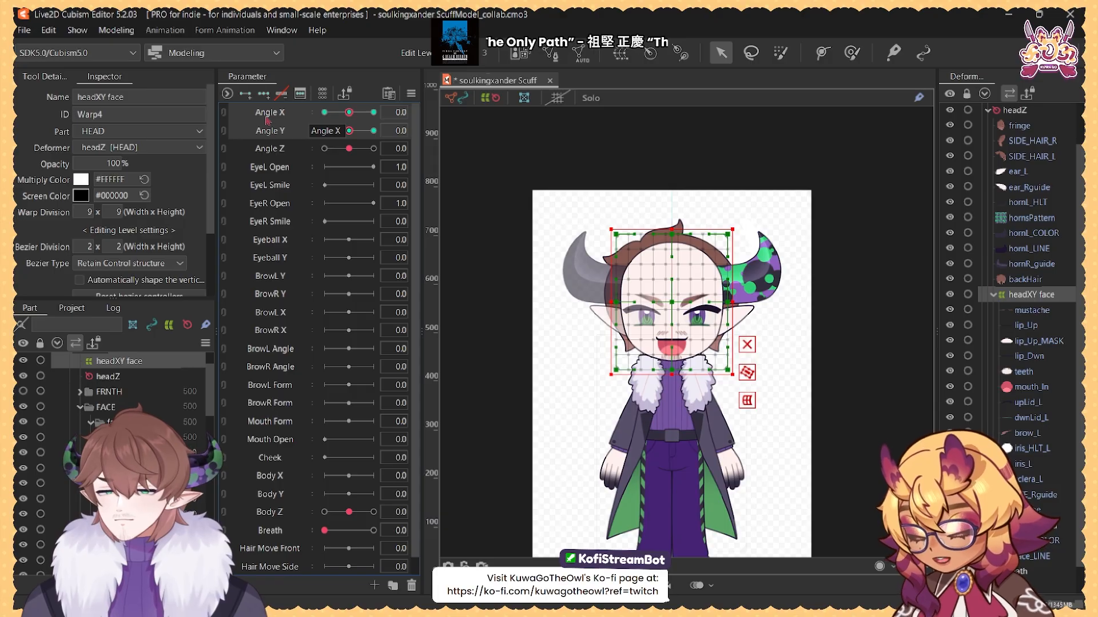
# Step: Synthesize all four corner forms of the headXY face warp for Angle X and Angle Y, and link the two parameters
pyautogui.hotkey('ctrl', '4')
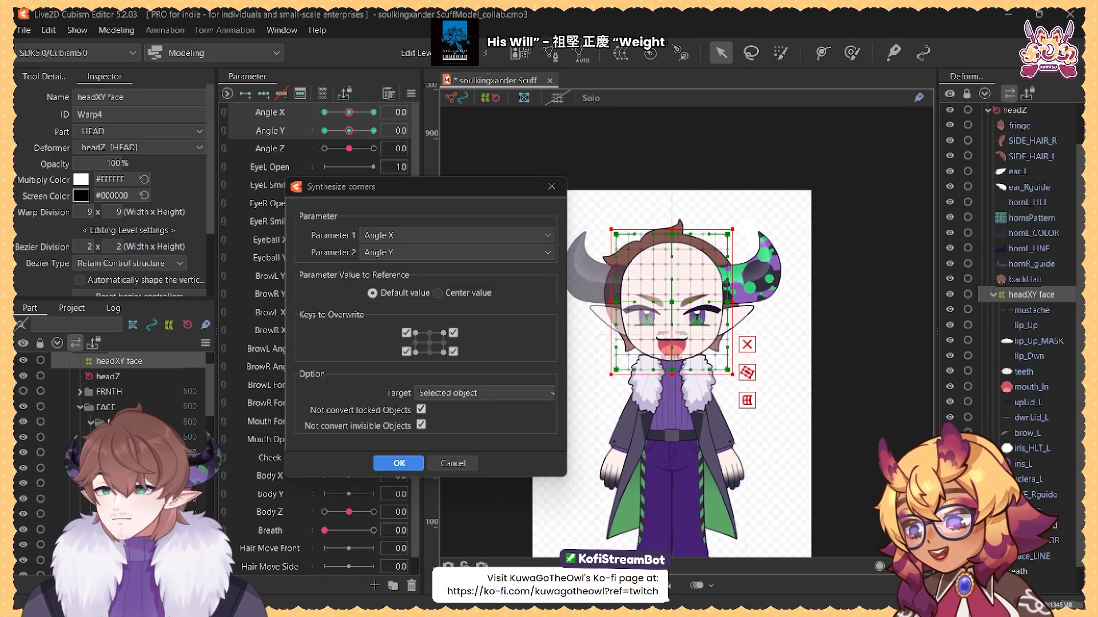
pyautogui.press('Return')
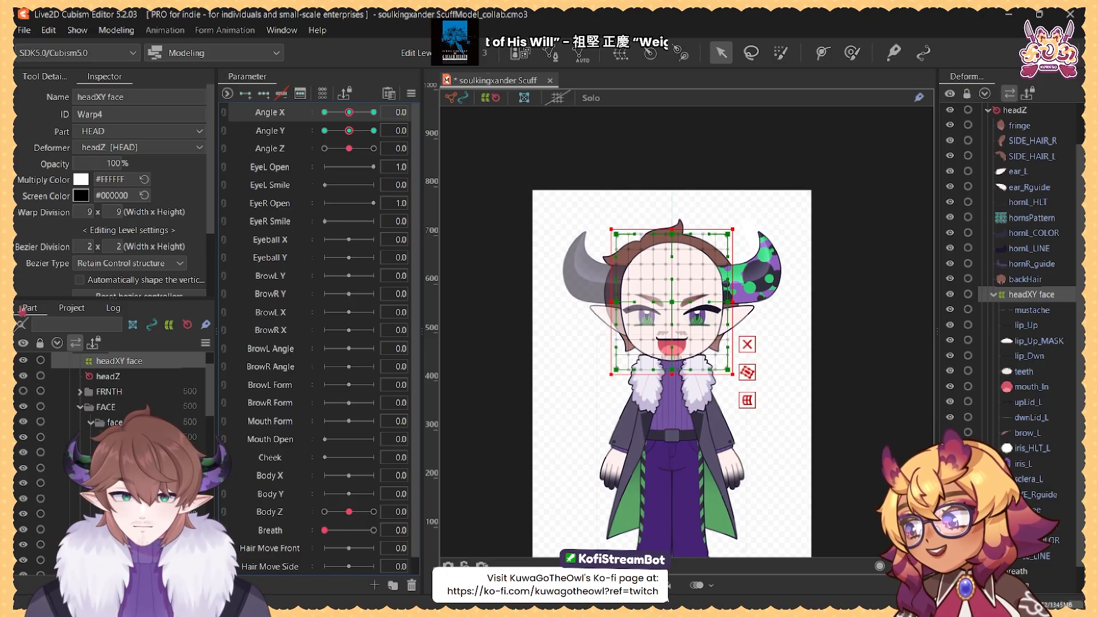
pyautogui.click(224, 114)
pyautogui.moveTo(347, 139)
pyautogui.mouseDown()
pyautogui.moveTo(290, 91)
pyautogui.moveTo(374, 147)
pyautogui.moveTo(324, 137)
pyautogui.moveTo(333, 159)
pyautogui.moveTo(350, 160)
pyautogui.moveTo(361, 145)
pyautogui.moveTo(348, 147)
pyautogui.mouseUp()
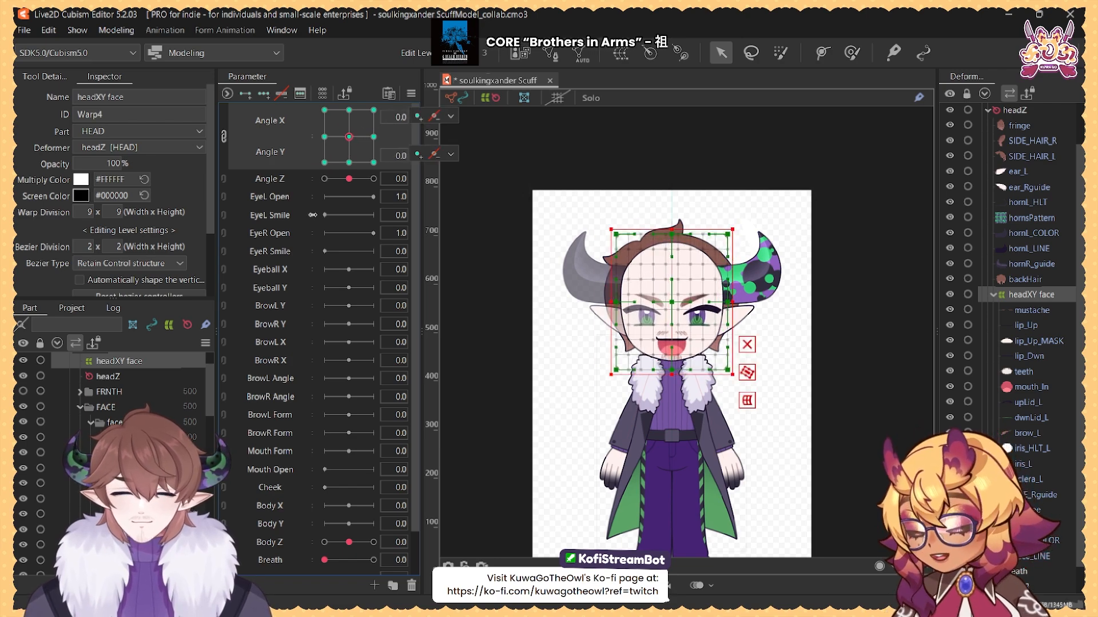
# Step: Apply Ellipse Interpolation to the headXY face warp's linked Angle X and Angle Y keys and return both angles to 0
pyautogui.click(320, 122)
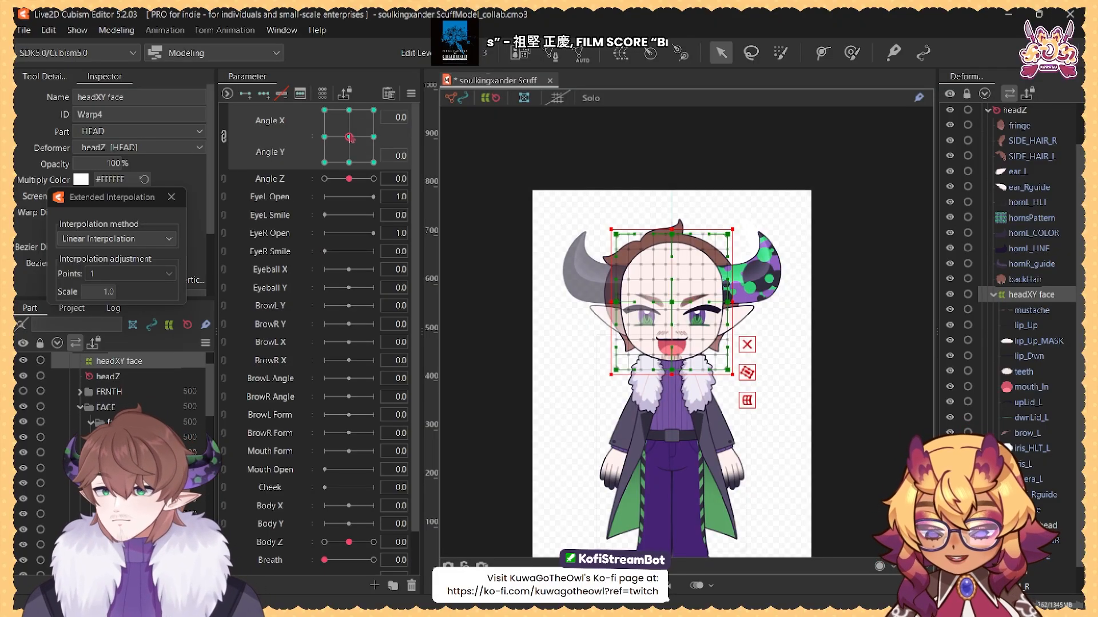
pyautogui.click(324, 163)
pyautogui.moveTo(283, 180); pyautogui.dragTo(301, 154)
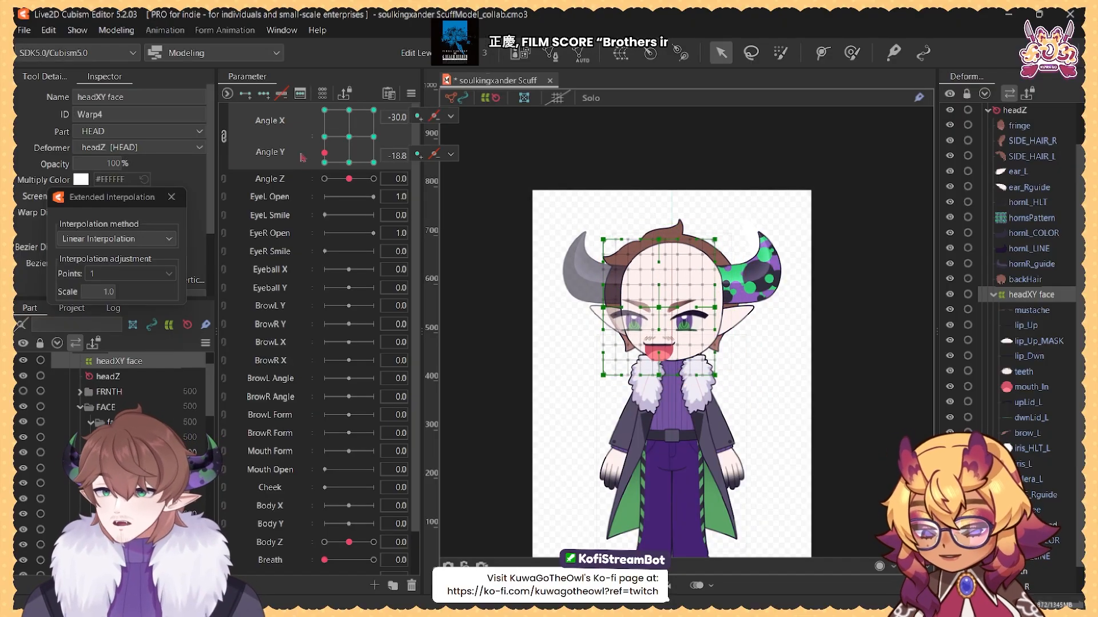
pyautogui.click(116, 29)
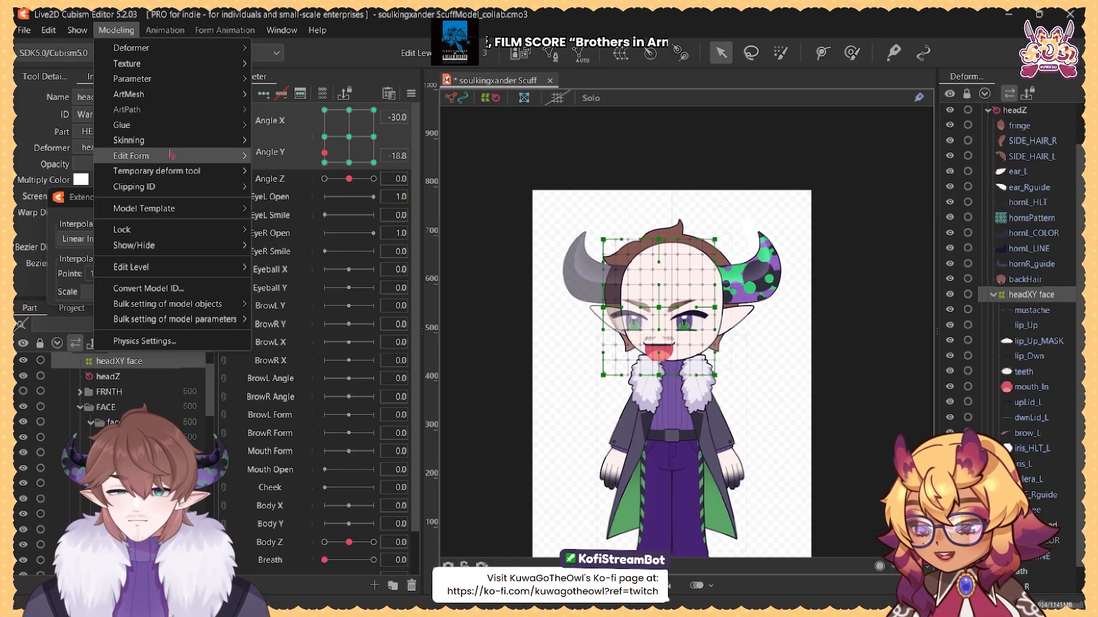
pyautogui.moveTo(216, 80)
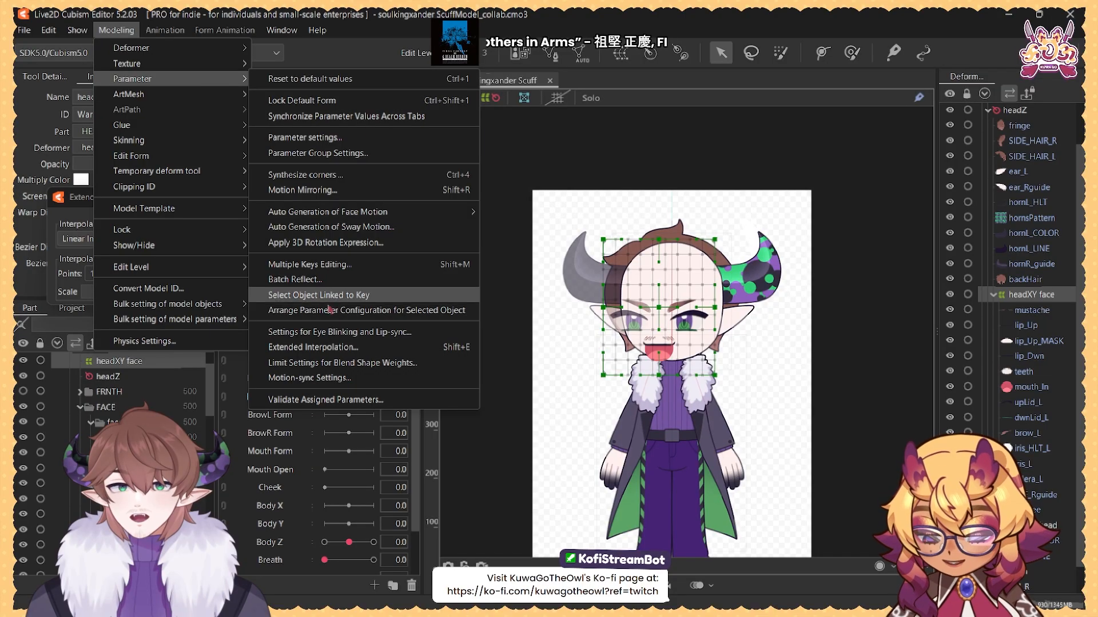
pyautogui.click(321, 348)
pyautogui.click(114, 238)
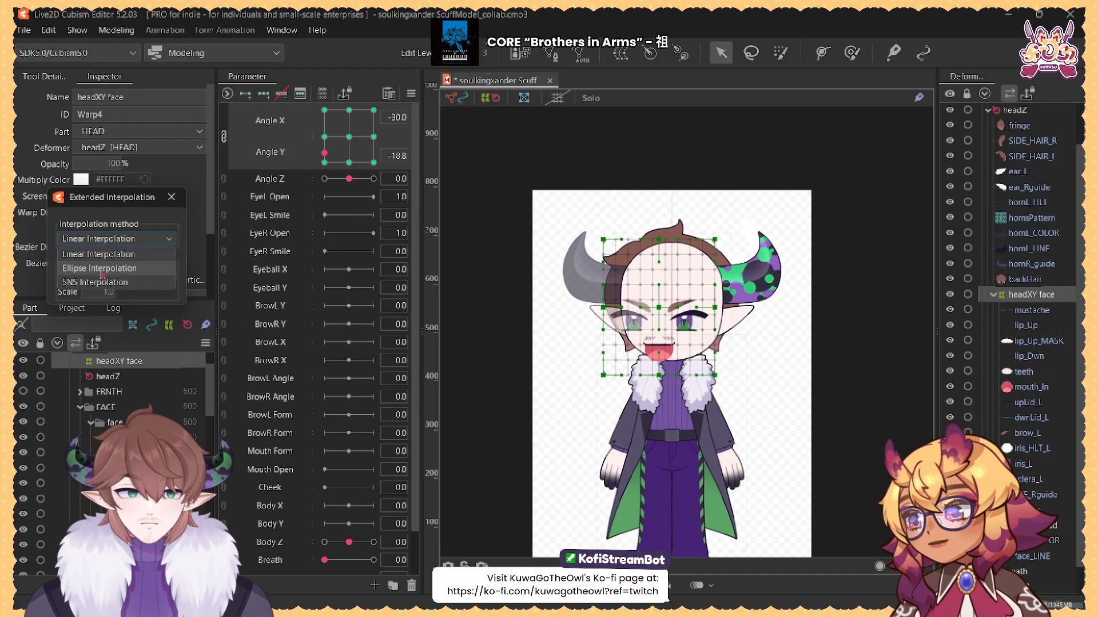
pyautogui.click(104, 269)
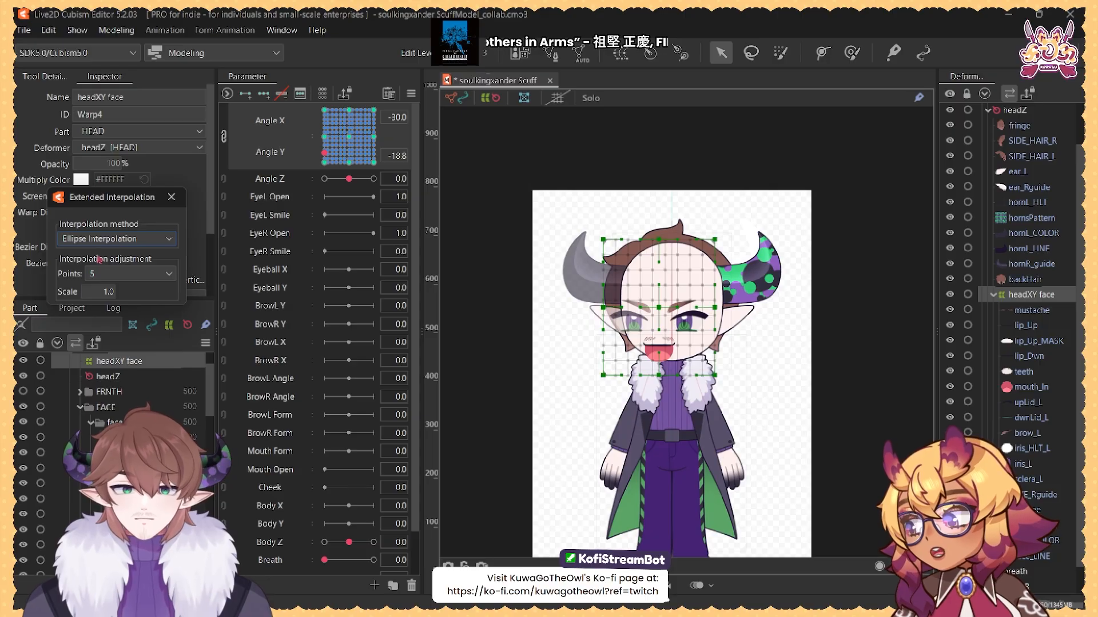
pyautogui.click(349, 138)
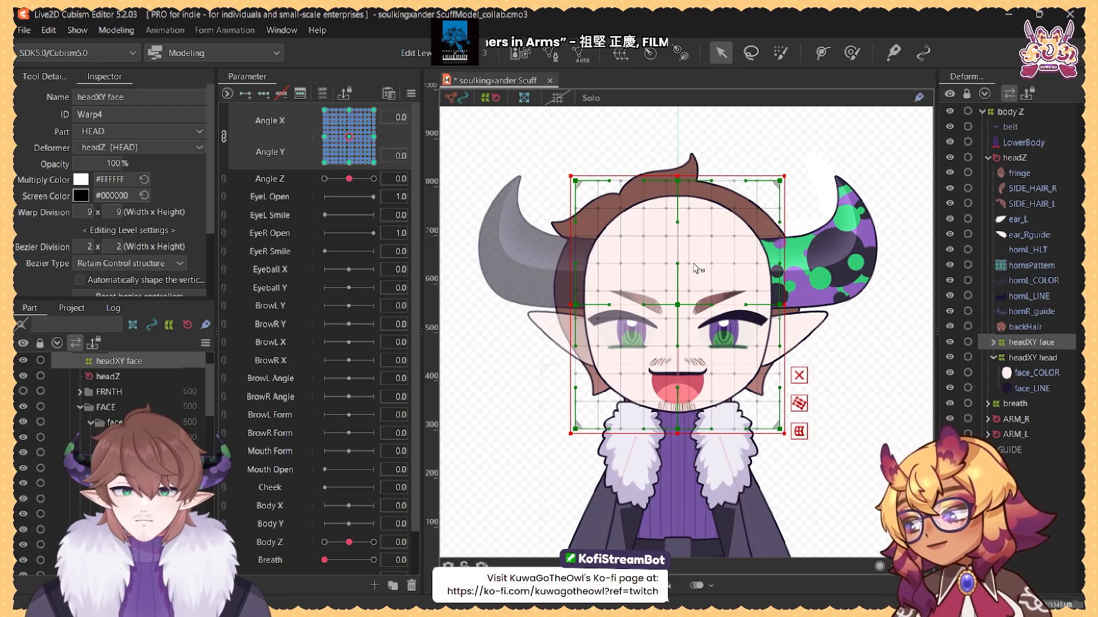
# Step: Duplicate the headXY face warp and create a warp deformer in HEAD as the copy's parent, with 9 × 9 warp and 2 × 2 Bezier divisions
pyautogui.hotkey('ctrl', 'v')
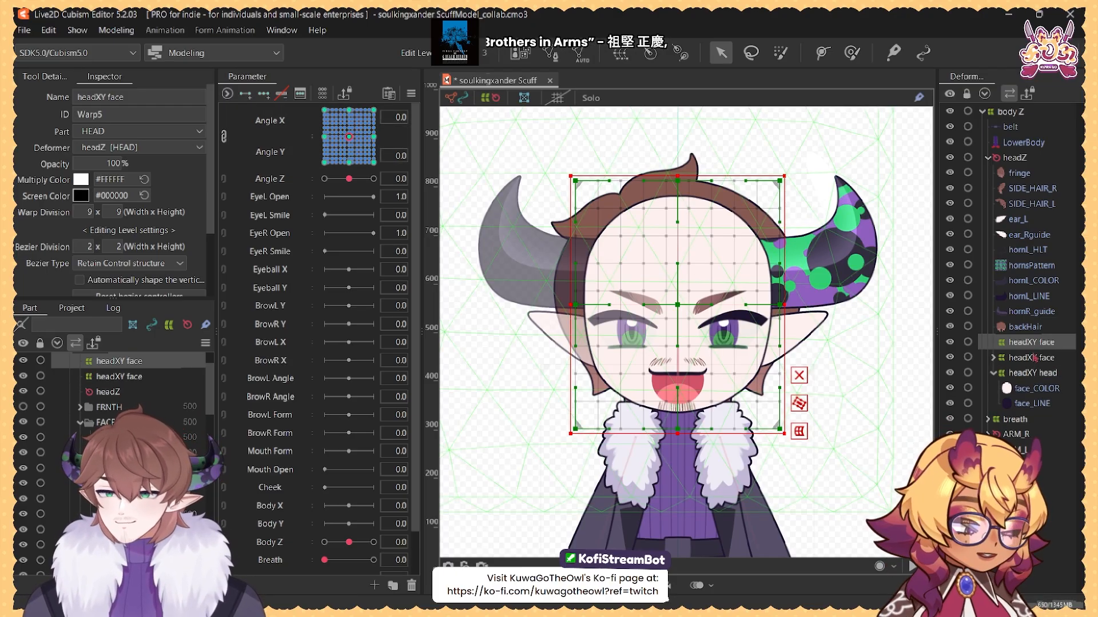
pyautogui.click(1033, 357)
pyautogui.click(1031, 344)
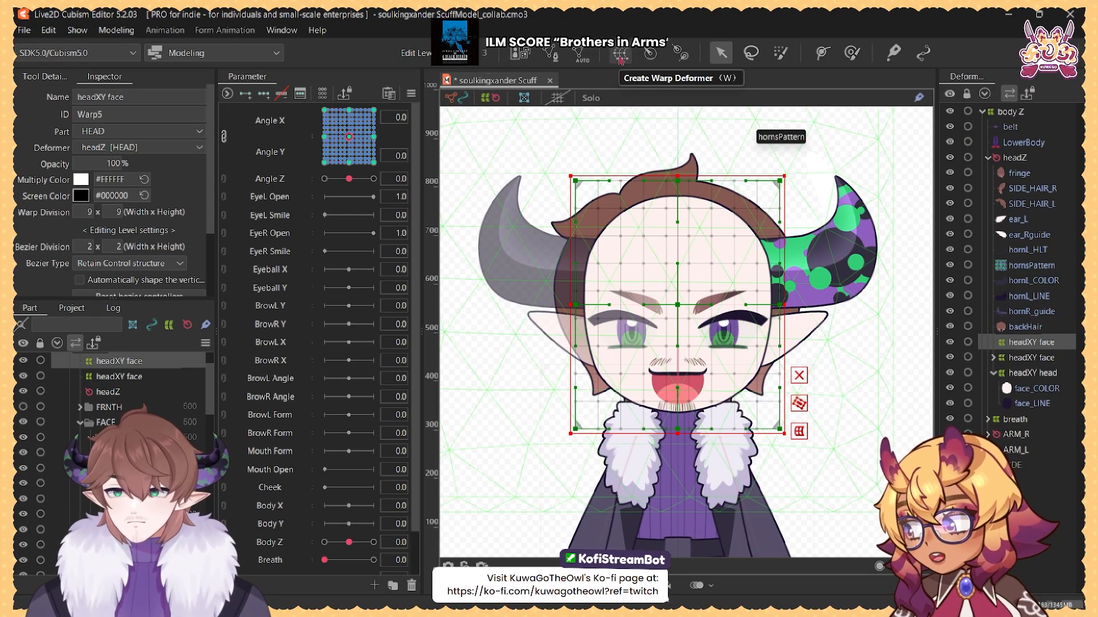
pyautogui.click(621, 57)
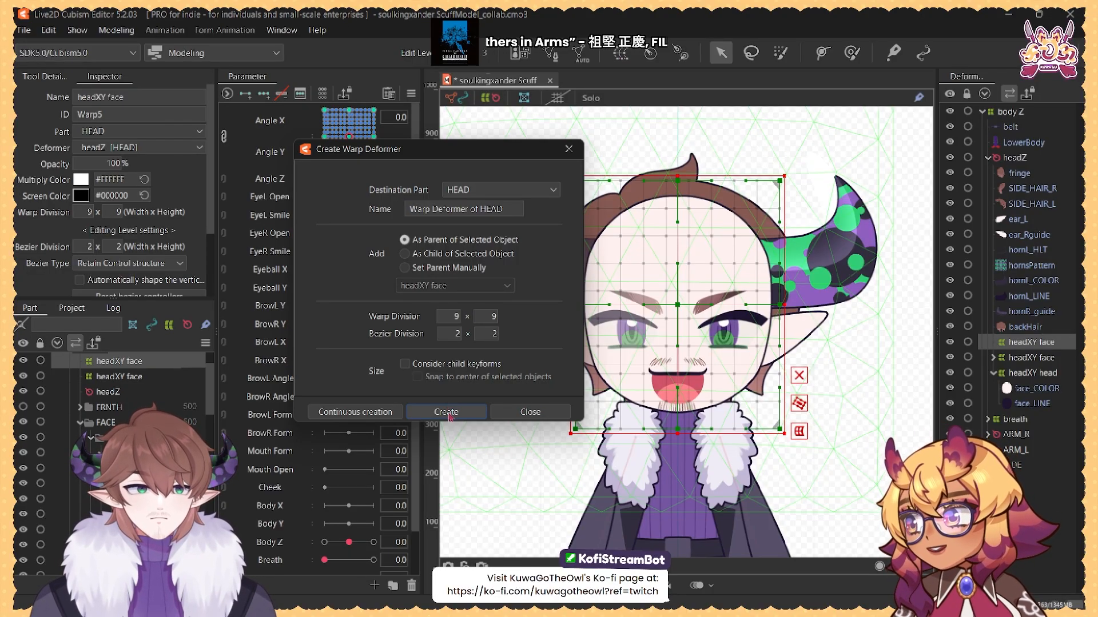
pyautogui.click(450, 412)
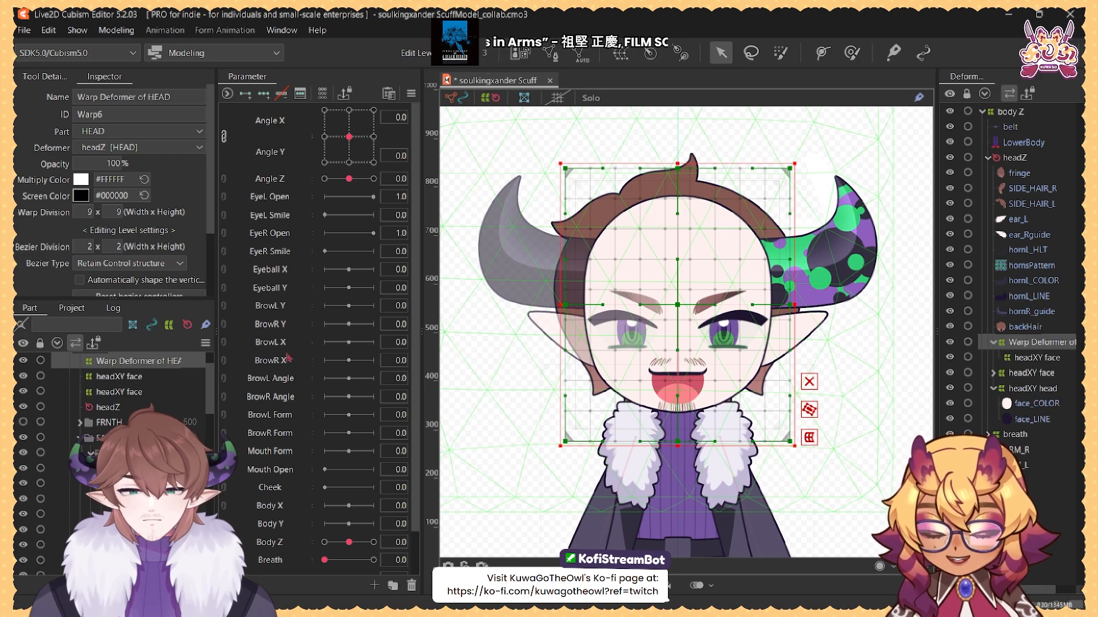
# Step: Enlarge the new parent warp around the head and bulge its grid outward into a rounded shape
pyautogui.press('b')
pyautogui.moveTo(676, 380); pyautogui.dragTo(691, 223)
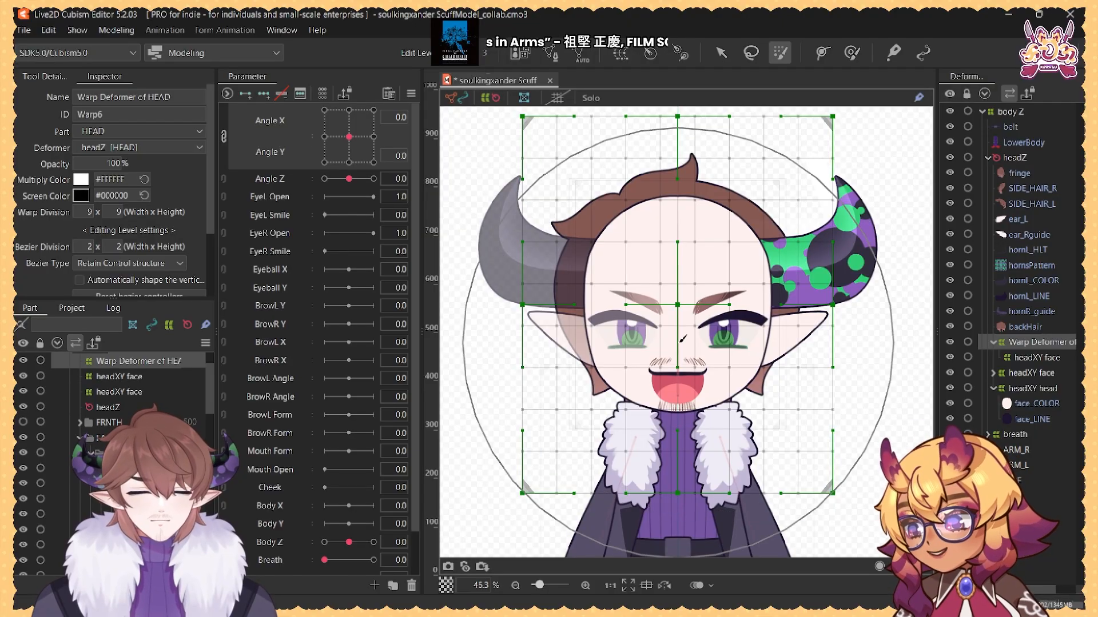
pyautogui.moveTo(679, 321); pyautogui.dragTo(669, 296)
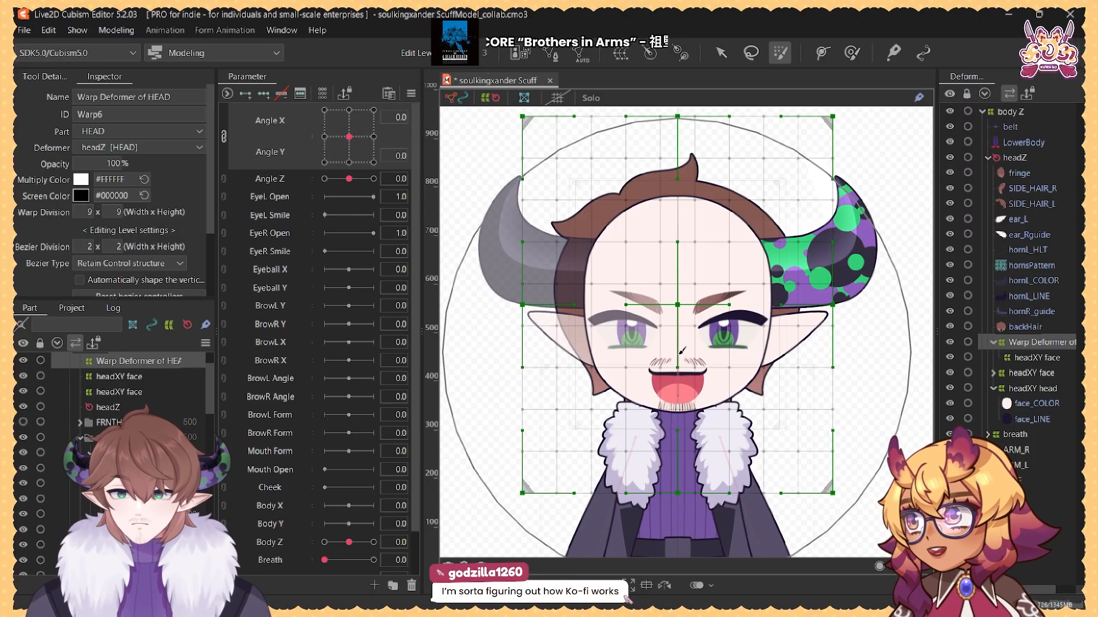
pyautogui.scroll(3, 732, 335)
pyautogui.scroll(2, 699, 337)
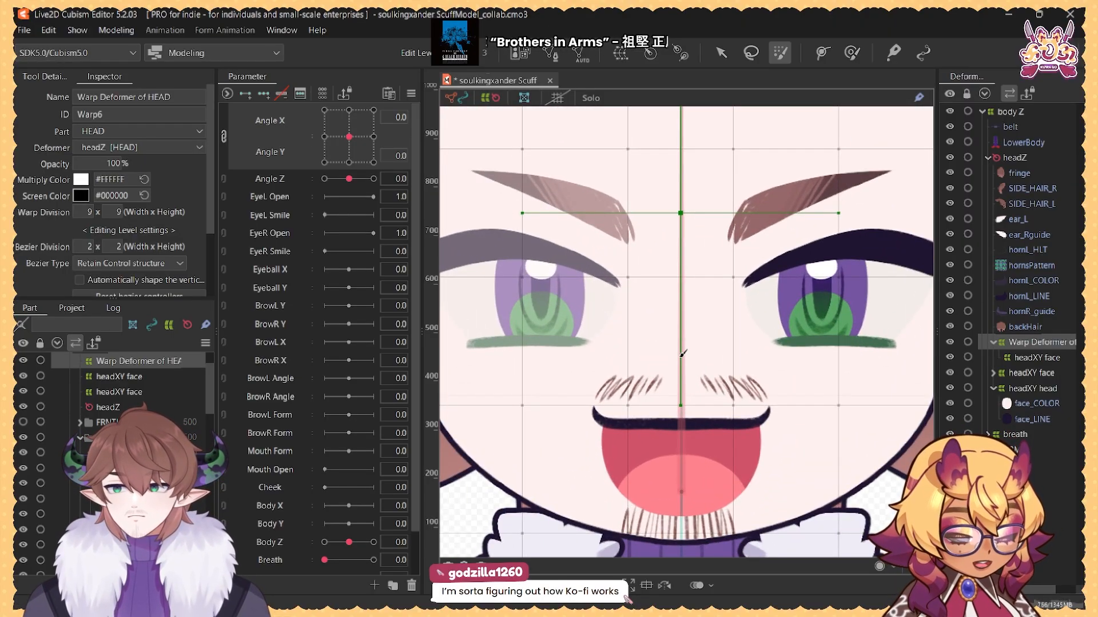
pyautogui.scroll(-5, 692, 220)
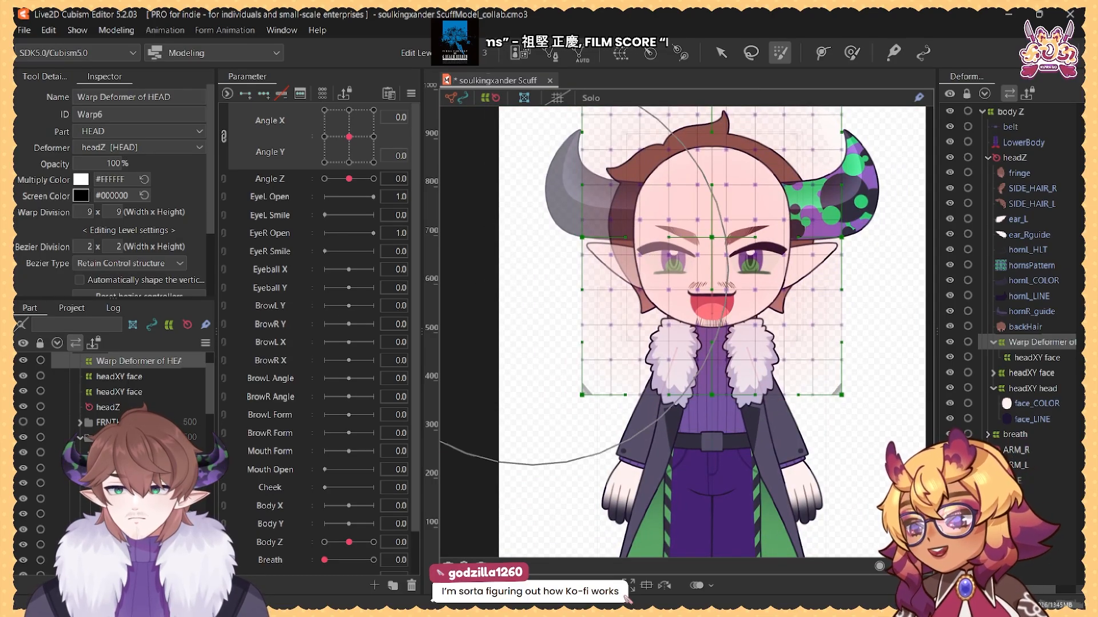
pyautogui.click(721, 53)
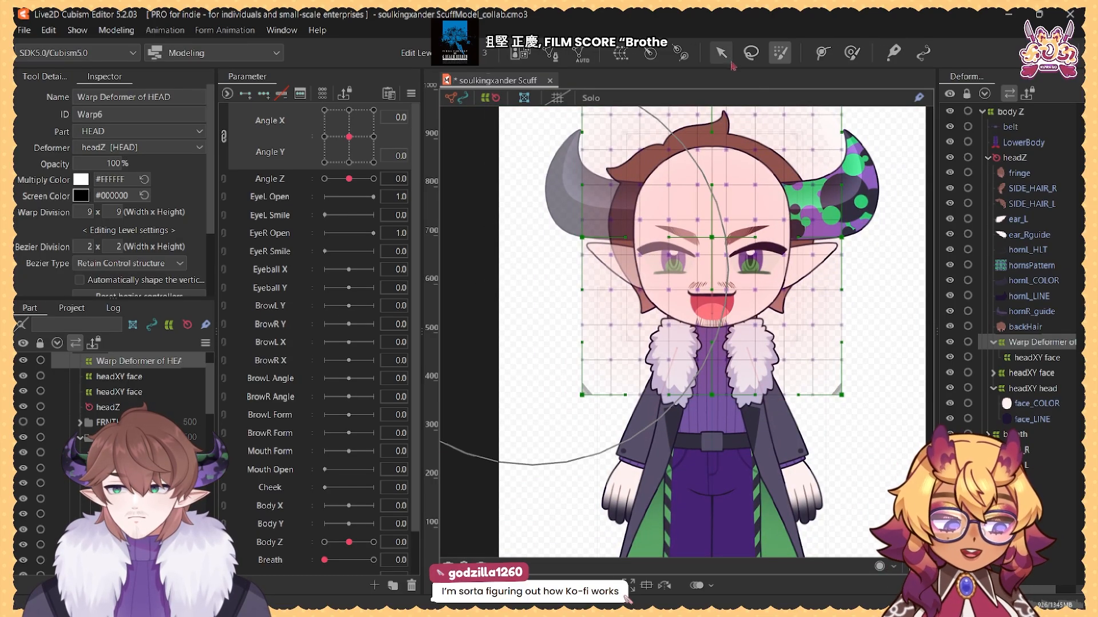
pyautogui.scroll(3, 633, 275)
pyautogui.scroll(-4, 761, 257)
pyautogui.moveTo(761, 257); pyautogui.dragTo(897, 299)
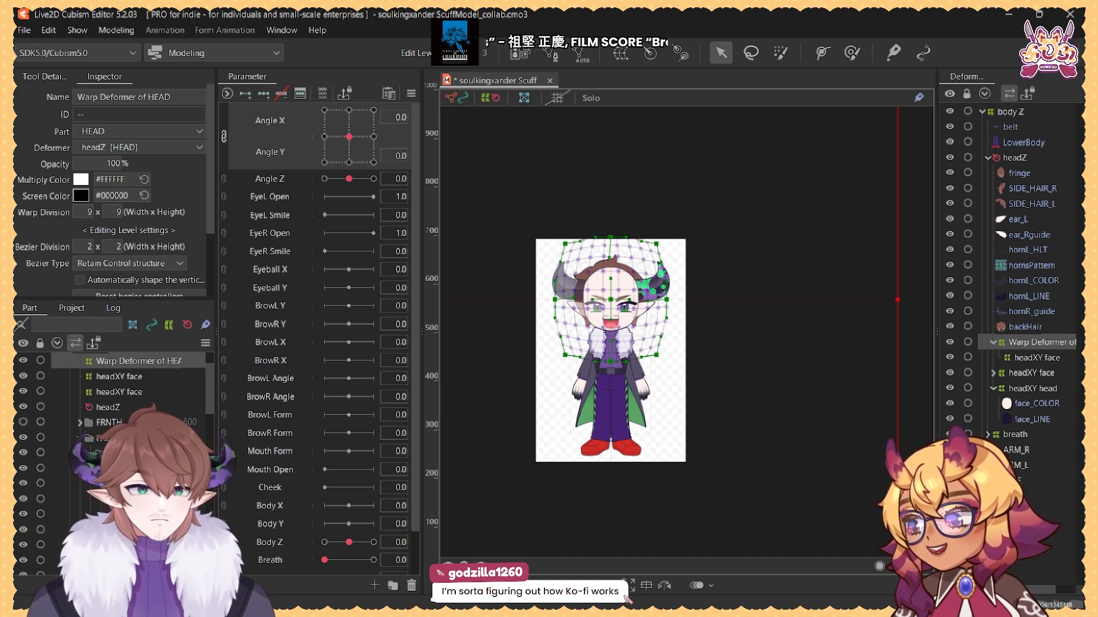
pyautogui.moveTo(897, 299); pyautogui.dragTo(861, 299)
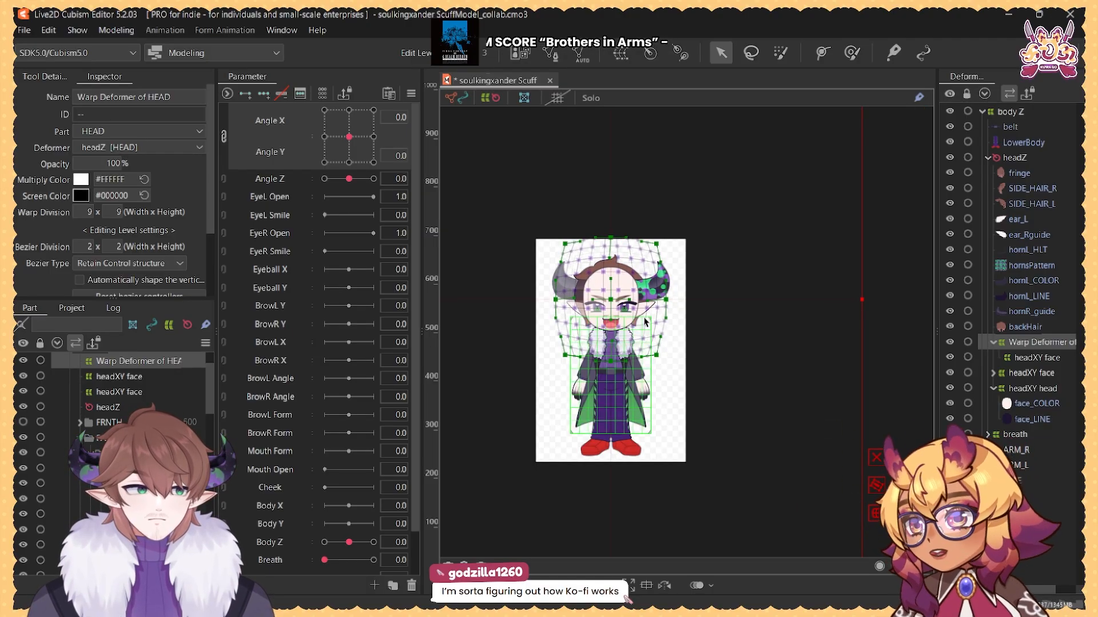
pyautogui.scroll(5, 594, 271)
# Step: Move all facial features from mustache to goatee out of the original headXY face warp into the rounded copy
pyautogui.click(1034, 359)
pyautogui.doubleClick(1032, 376)
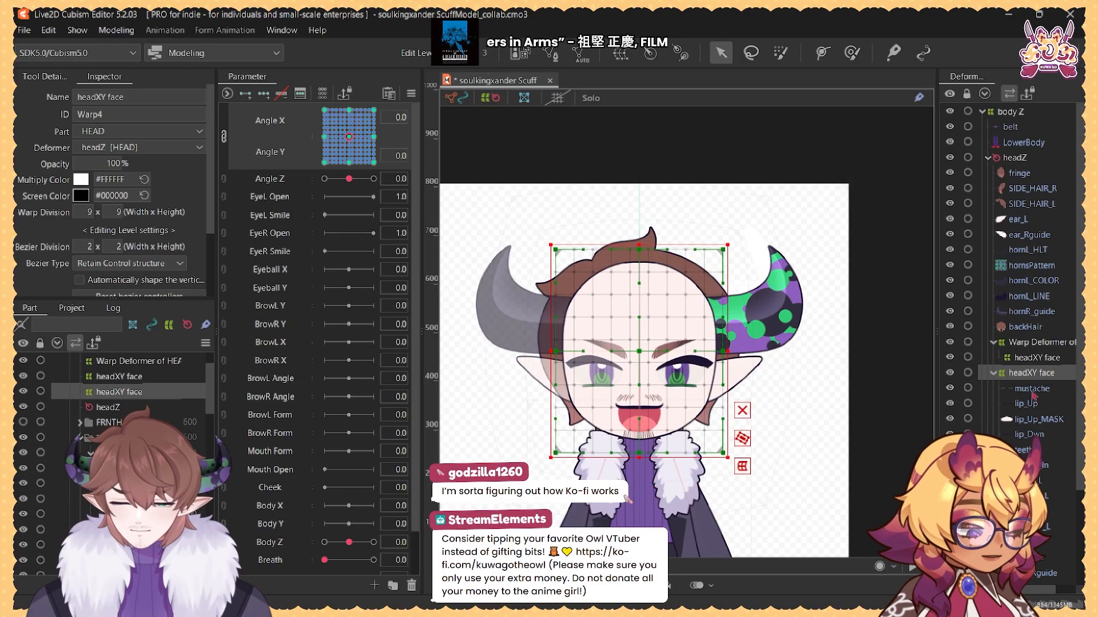
pyautogui.click(1032, 390)
pyautogui.scroll(-3, 1034, 452)
pyautogui.keyDown('shift'); pyautogui.click(1032, 477); pyautogui.keyUp('shift')
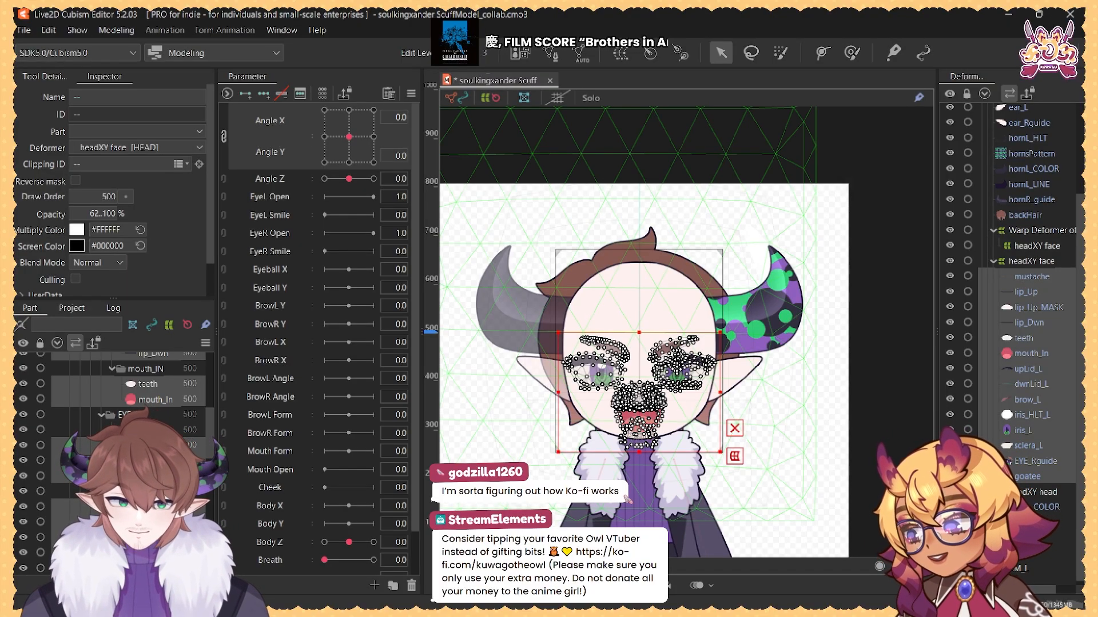
pyautogui.click(1036, 247)
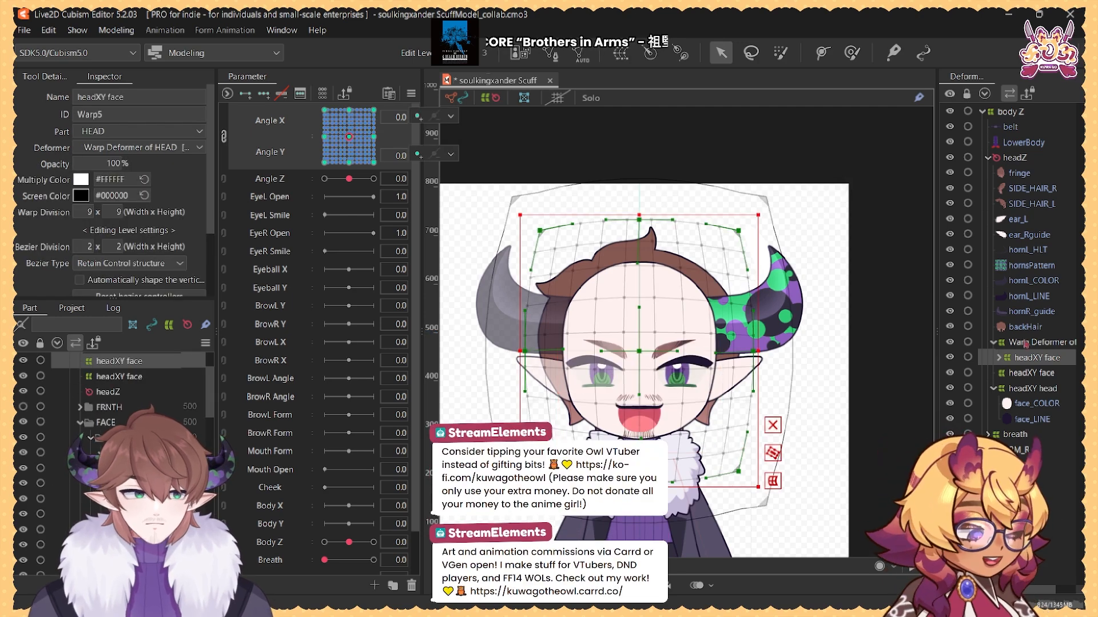
# Step: Delete the bulged parent warp and the emptied headXY face warp, and test the remaining copy at Angle X -30
pyautogui.click(1023, 343)
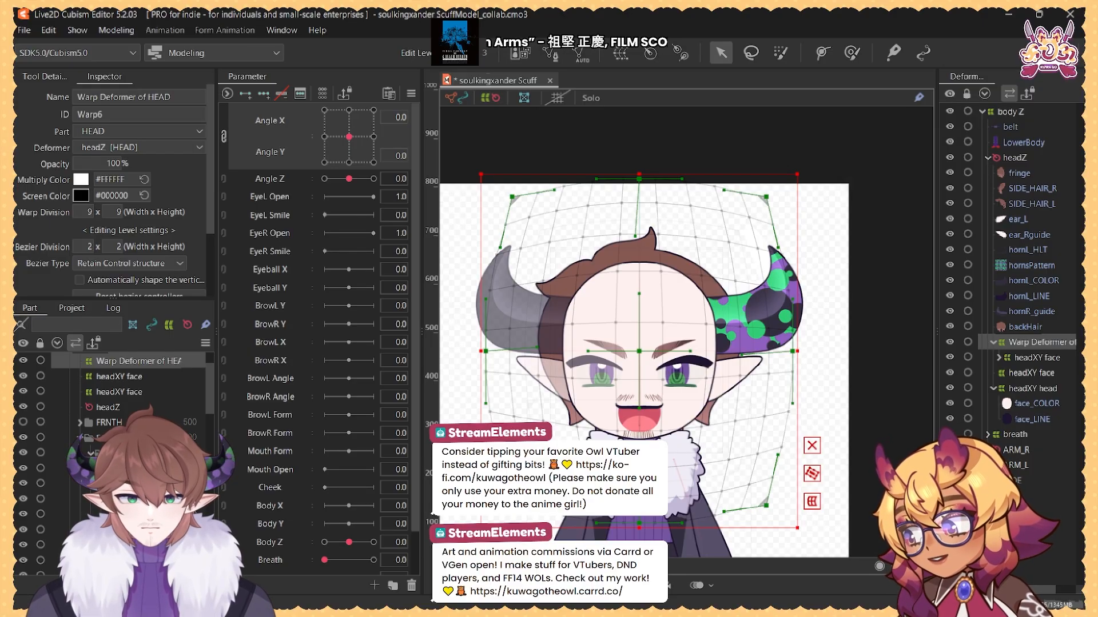
pyautogui.keyDown('ctrl'); pyautogui.click(1025, 374); pyautogui.keyUp('ctrl')
pyautogui.press('Delete')
pyautogui.moveTo(344, 147); pyautogui.dragTo(325, 113)
pyautogui.click(1034, 343)
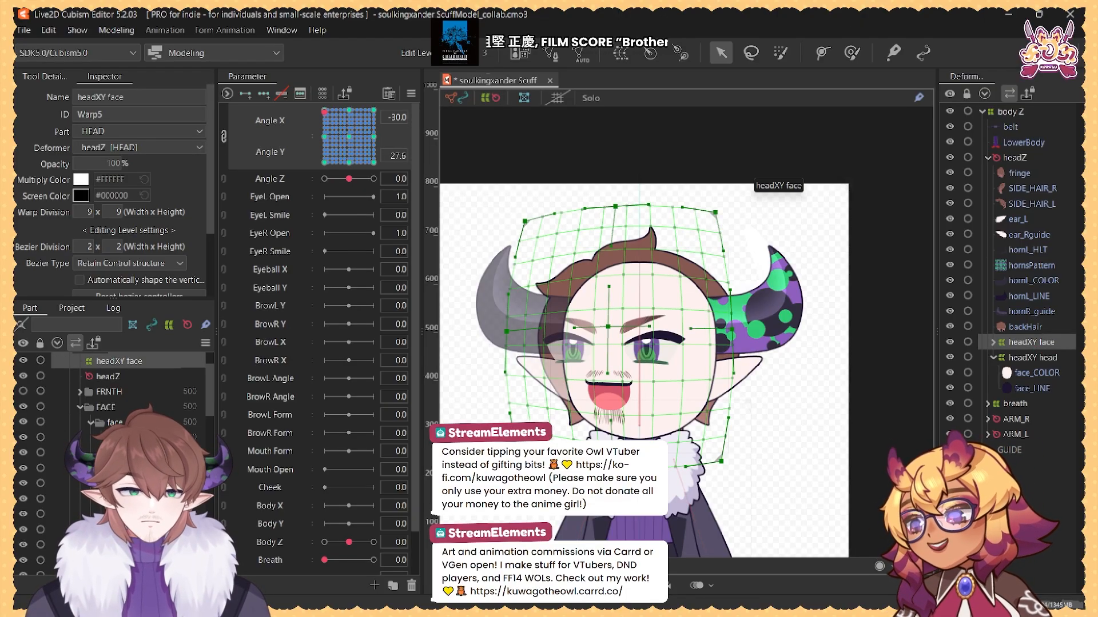
pyautogui.moveTo(348, 138)
pyautogui.mouseDown()
pyautogui.moveTo(324, 125)
pyautogui.moveTo(373, 110)
pyautogui.moveTo(367, 155)
pyautogui.moveTo(349, 145)
pyautogui.mouseUp()
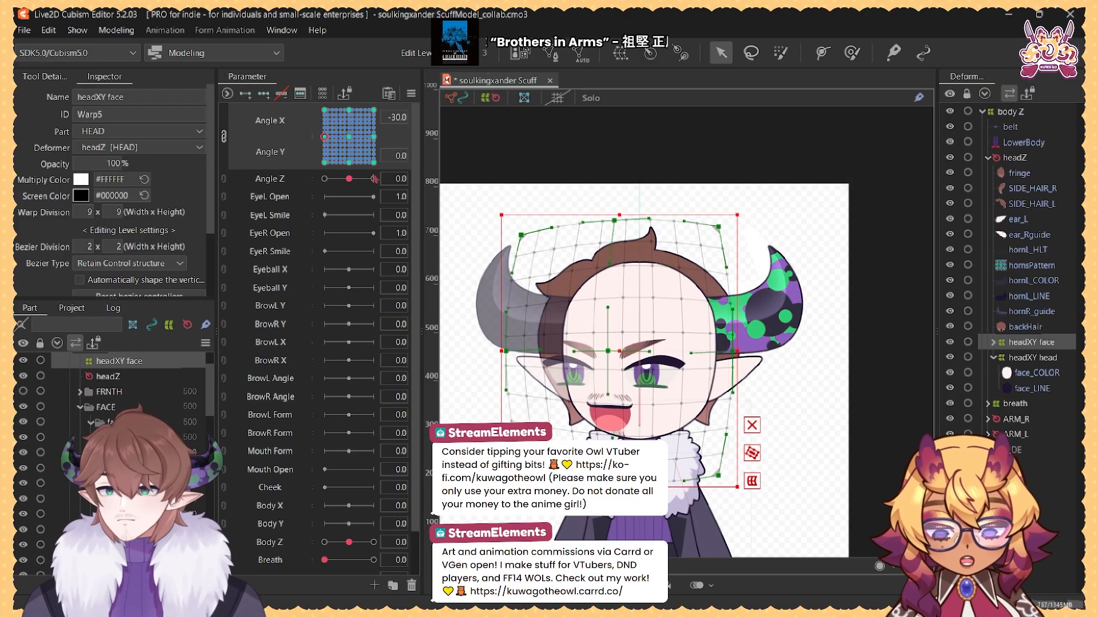
# Step: Undo the last brush deformation on the headXY head warp, retouch it at Angle X -30, Angle Y 30, and return both angles to 0
pyautogui.click(1022, 358)
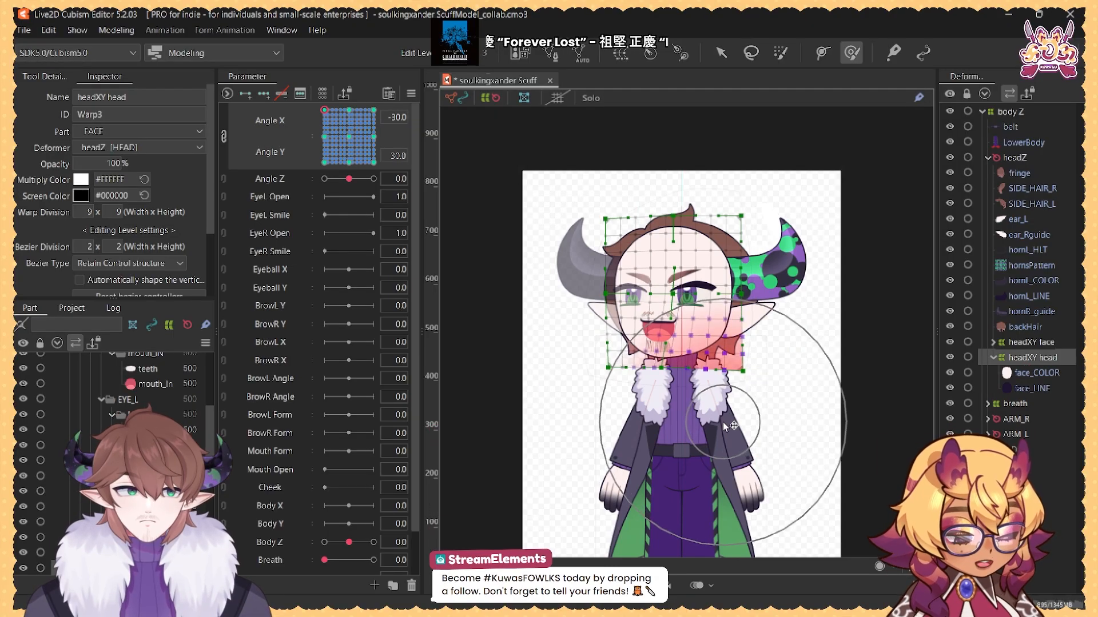
pyautogui.hotkey('ctrl', 'z')
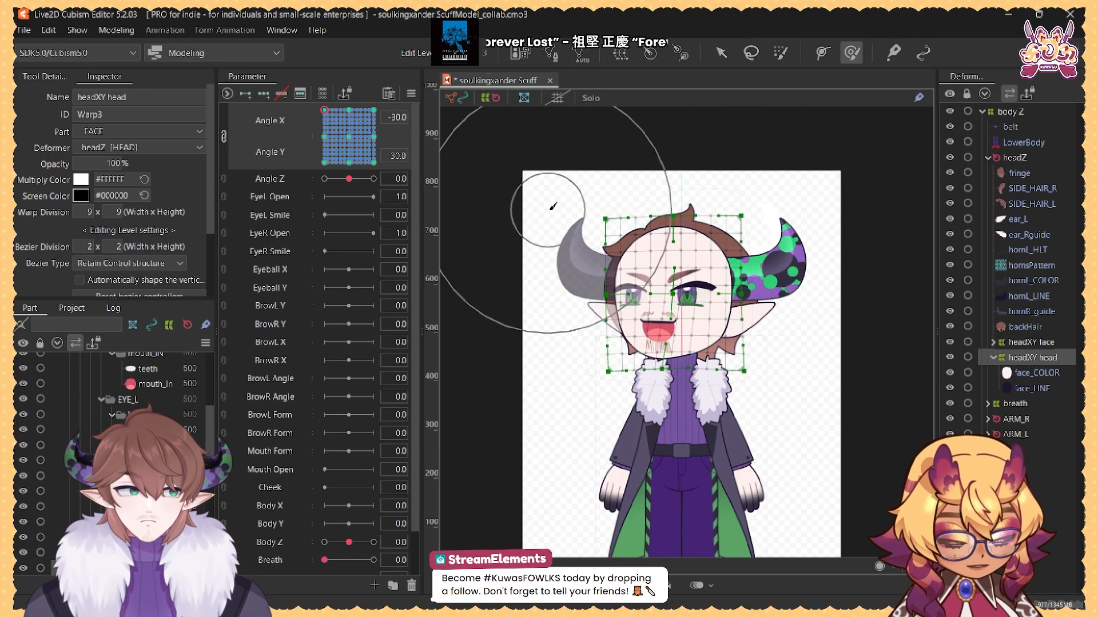
pyautogui.moveTo(549, 209); pyautogui.dragTo(556, 214)
pyautogui.moveTo(324, 110); pyautogui.dragTo(306, 168)
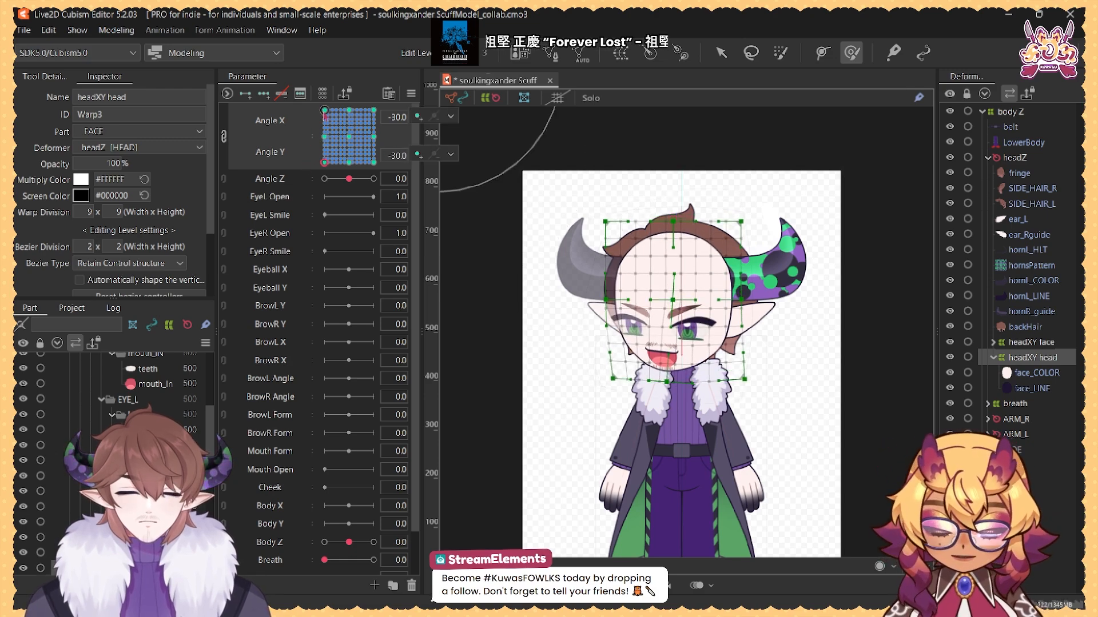
pyautogui.moveTo(324, 111); pyautogui.dragTo(312, 172)
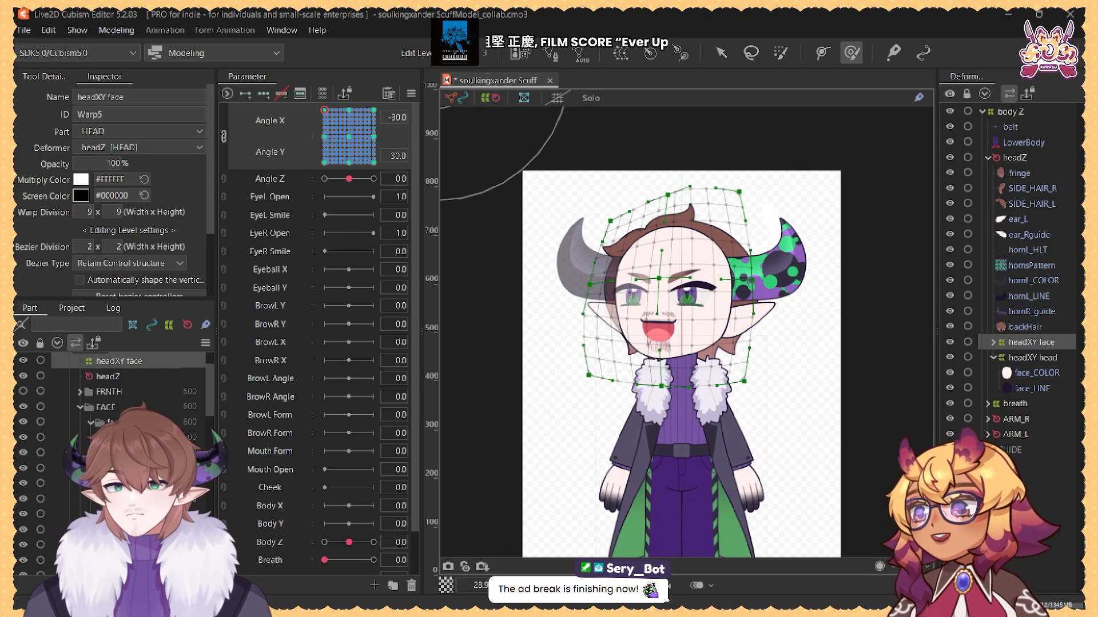
pyautogui.click(349, 136)
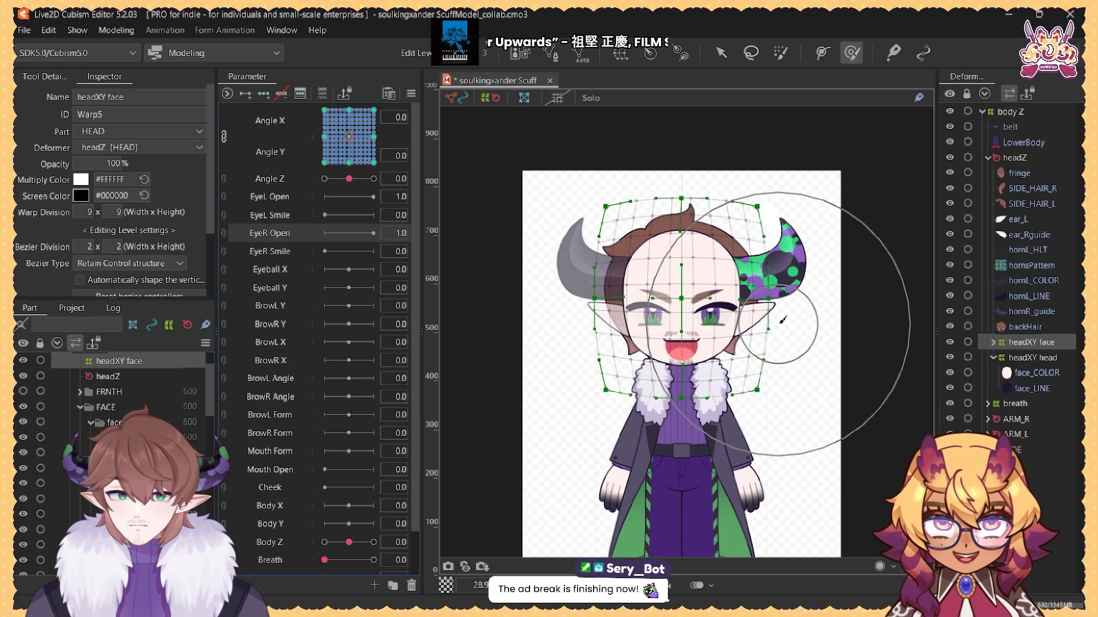
# Step: Create a parent warp deformer named EYE_L for the left eye and eyebrow parts, and enlarge it around them
pyautogui.scroll(5, 782, 320)
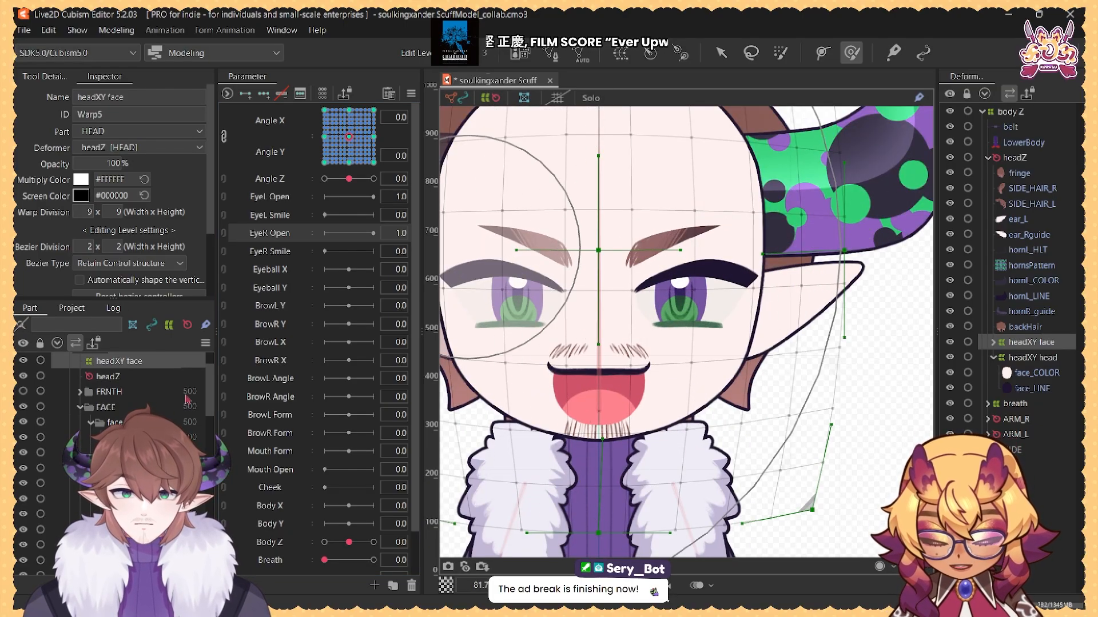
pyautogui.click(130, 438)
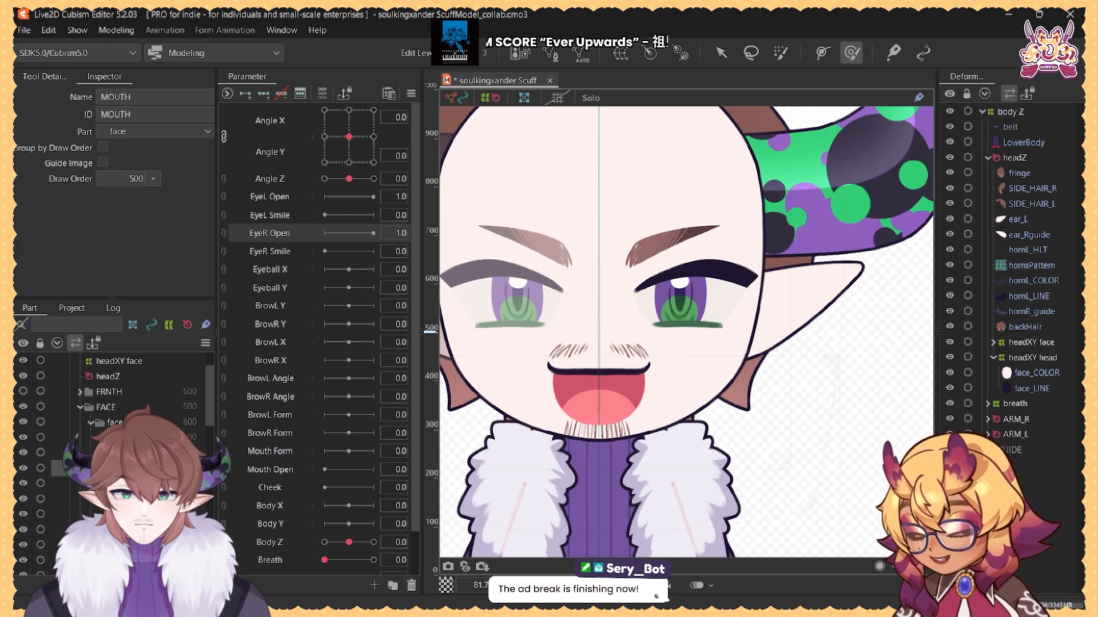
pyautogui.scroll(-2, 130, 437)
pyautogui.click(130, 412)
pyautogui.click(130, 428)
pyautogui.keyDown('shift'); pyautogui.click(131, 520); pyautogui.keyUp('shift')
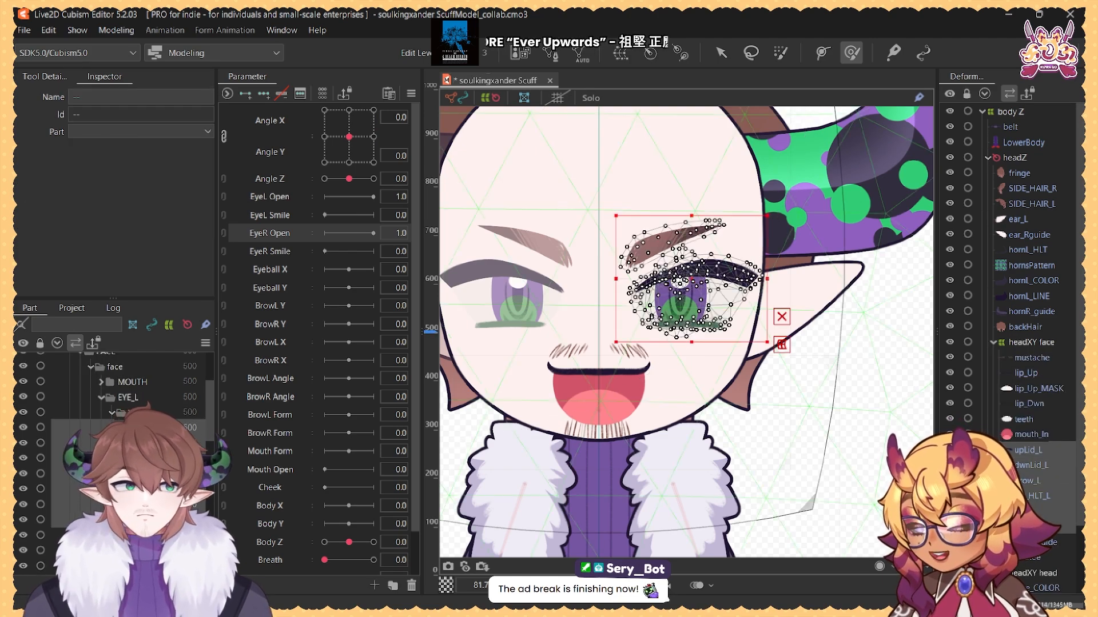
pyautogui.click(621, 54)
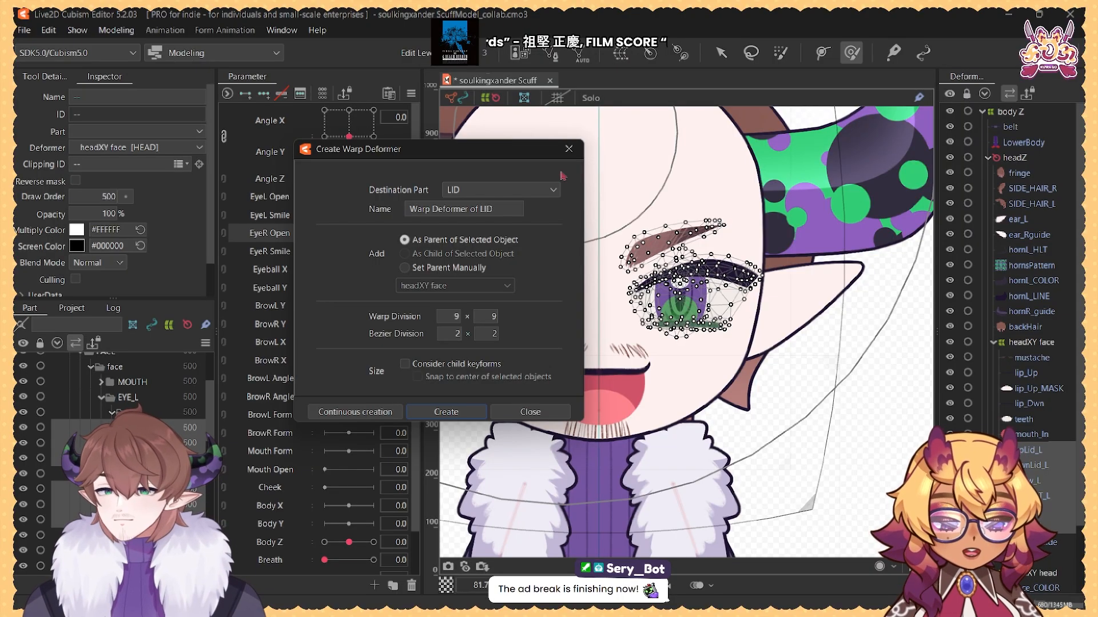
pyautogui.moveTo(495, 209); pyautogui.dragTo(382, 208)
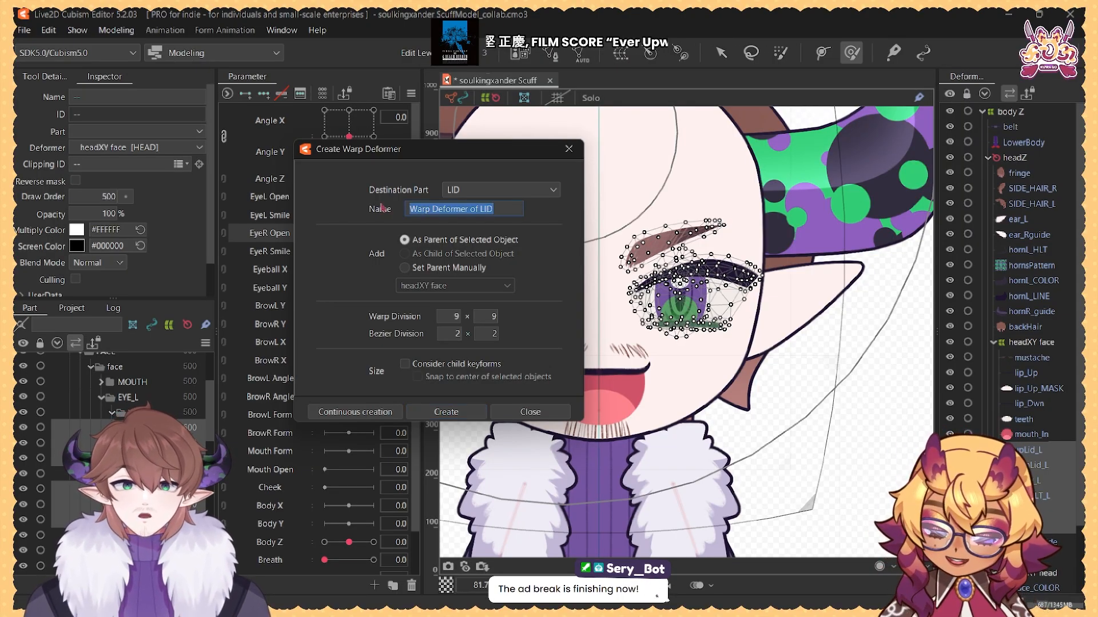
pyautogui.write('E')
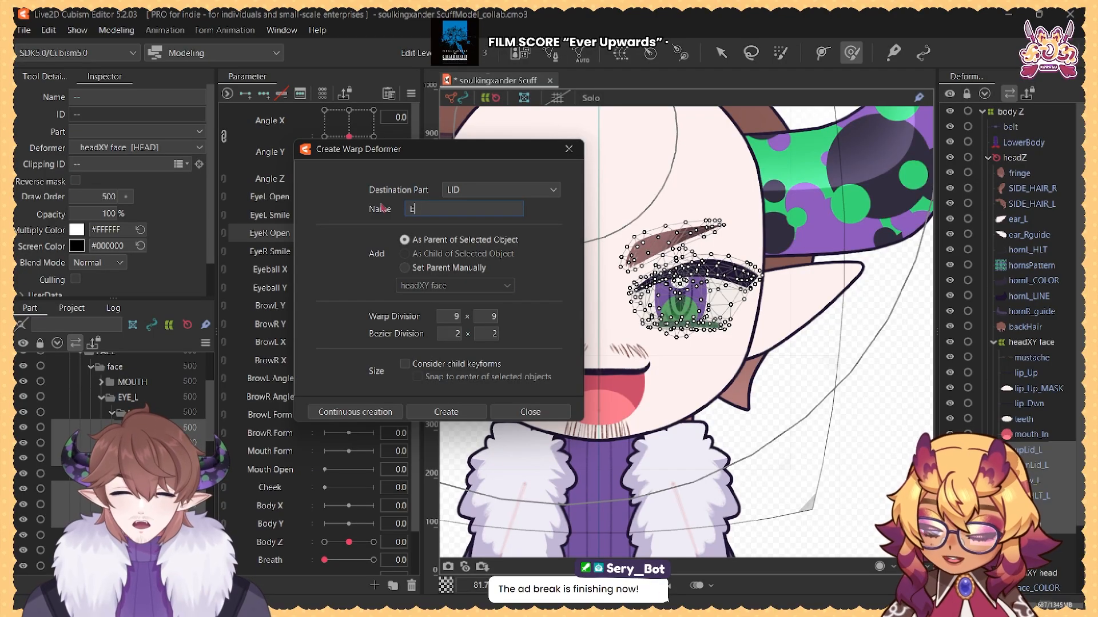
pyautogui.write('YE_L')
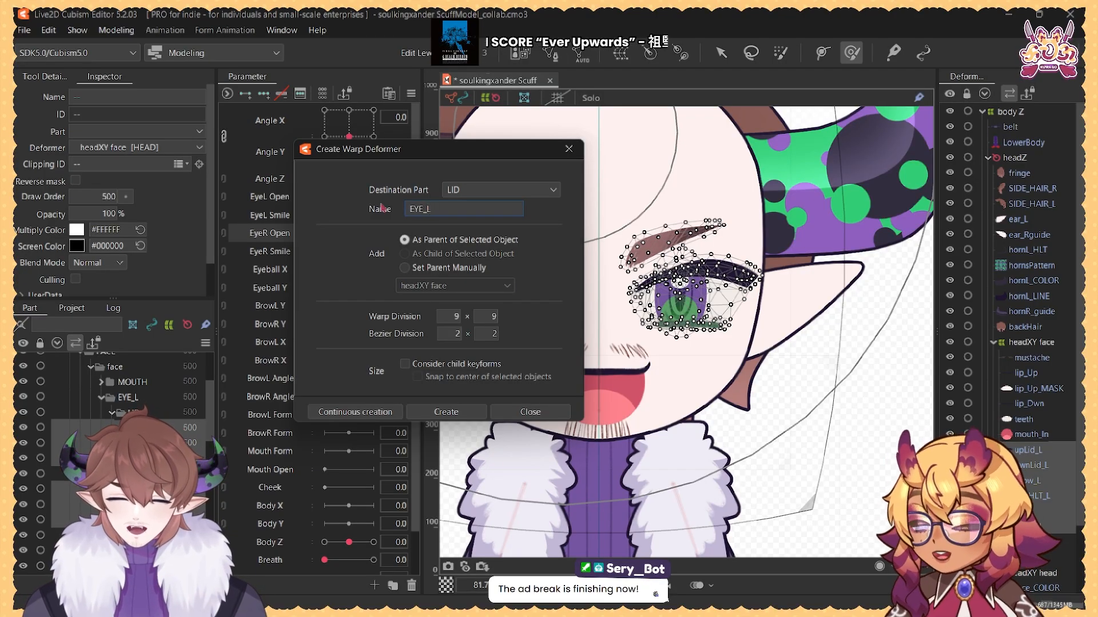
pyautogui.press('Return')
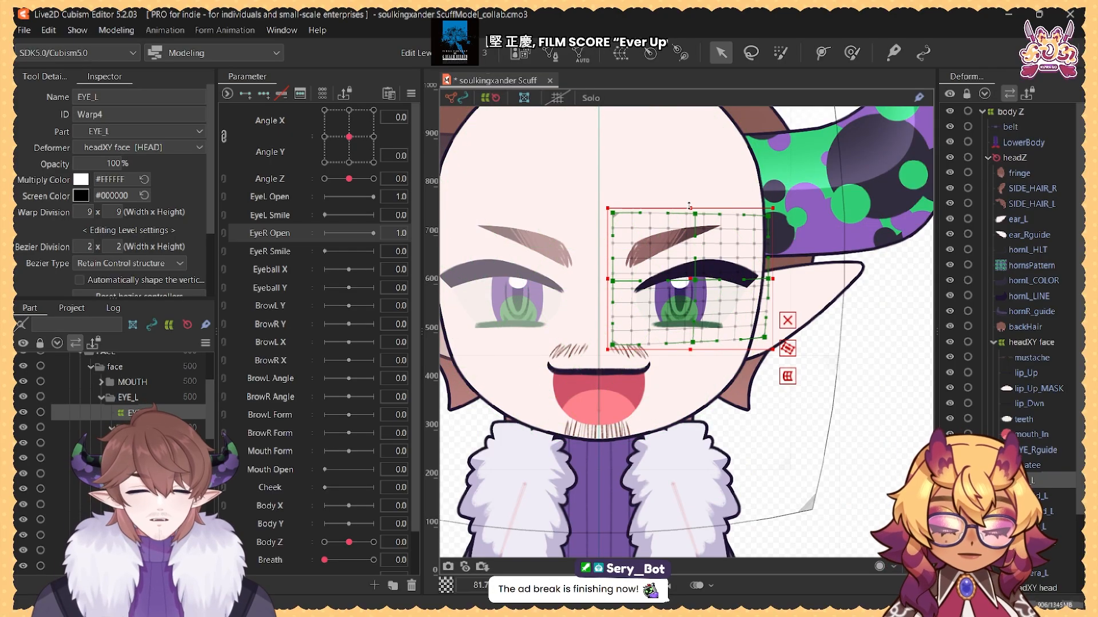
pyautogui.moveTo(689, 206); pyautogui.dragTo(690, 190)
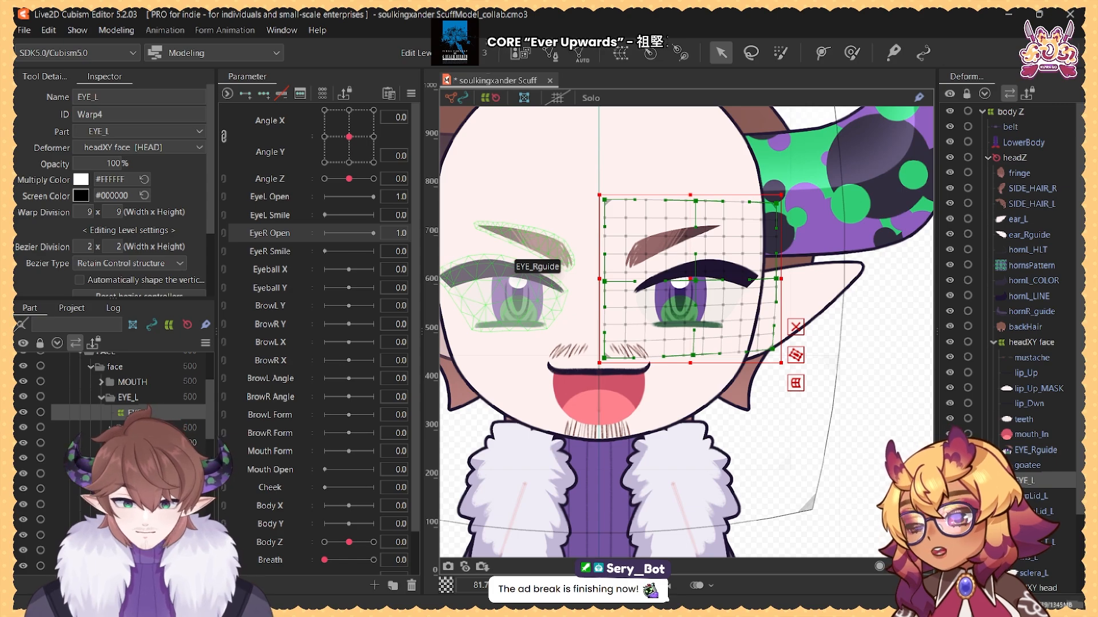
# Step: Draw a deform path along the left upper eyelid upLid_L from inner to outer corner, and adjust its points to follow the lid's curve
pyautogui.scroll(3, 699, 262)
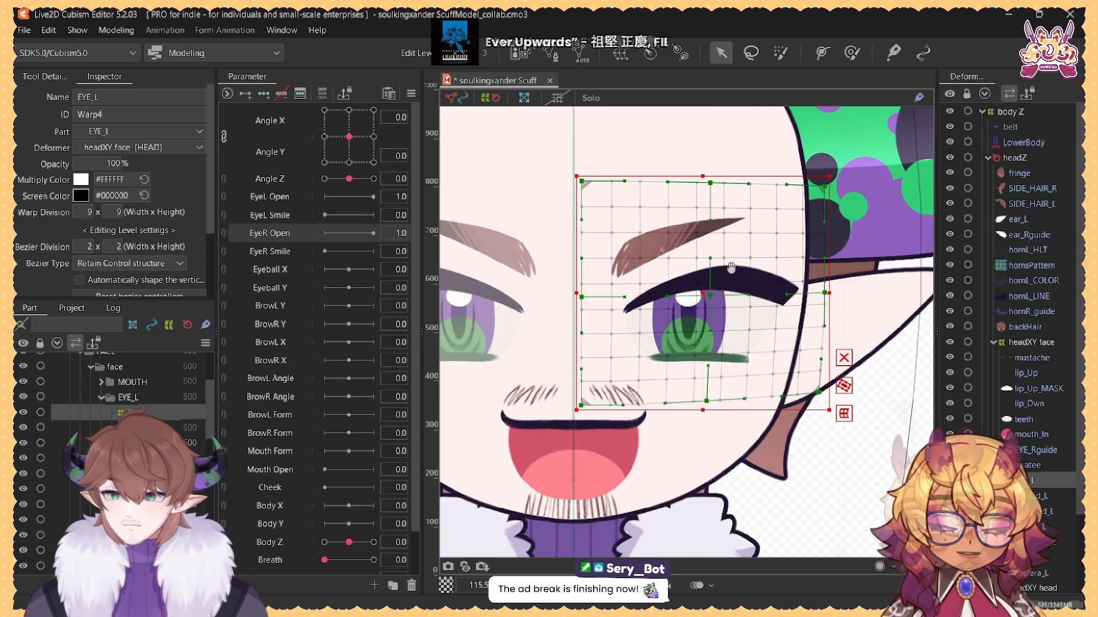
pyautogui.scroll(3, 699, 261)
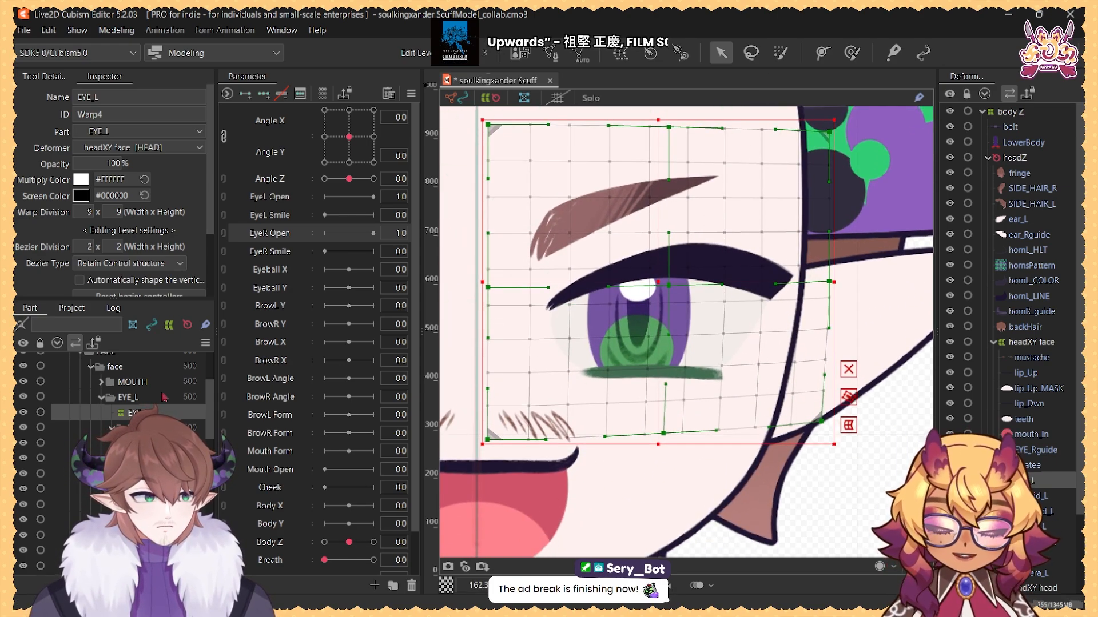
pyautogui.click(651, 268)
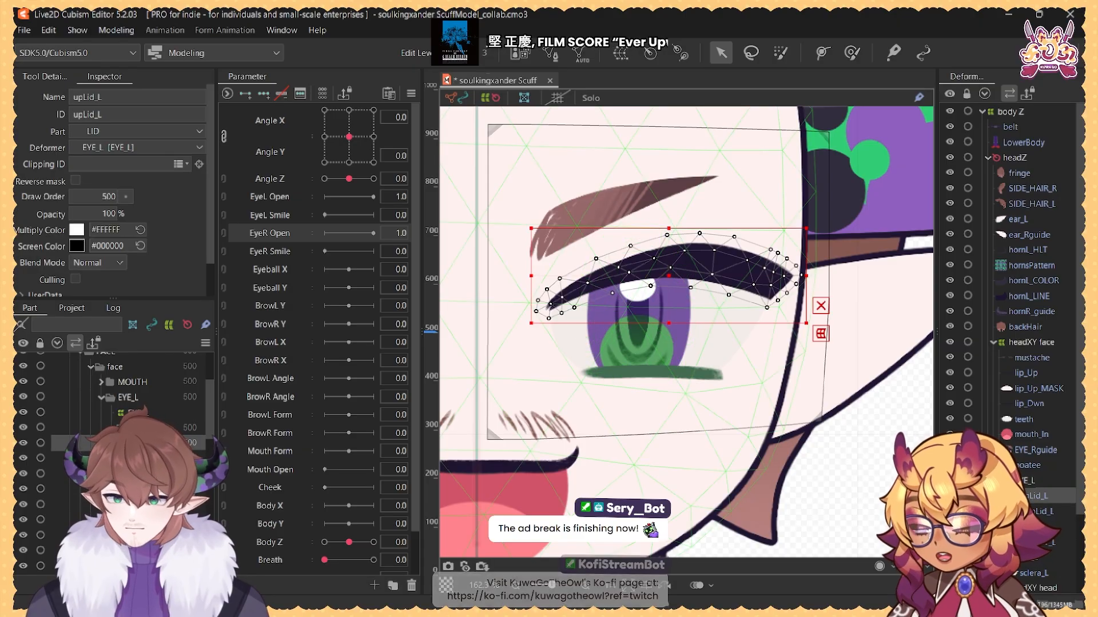
pyautogui.click(623, 207)
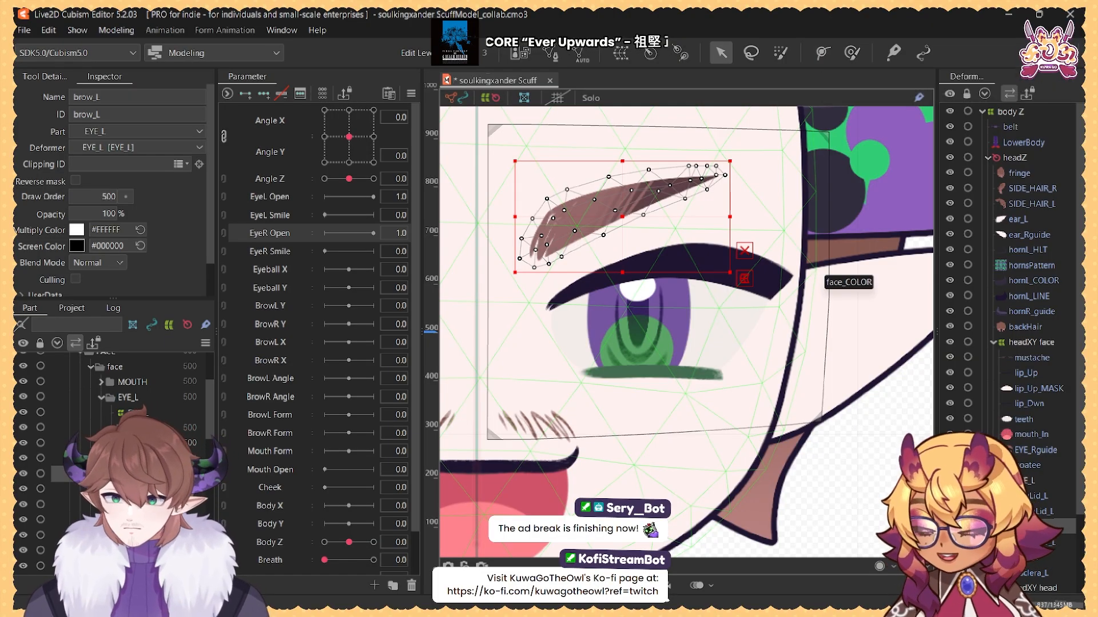
pyautogui.click(732, 273)
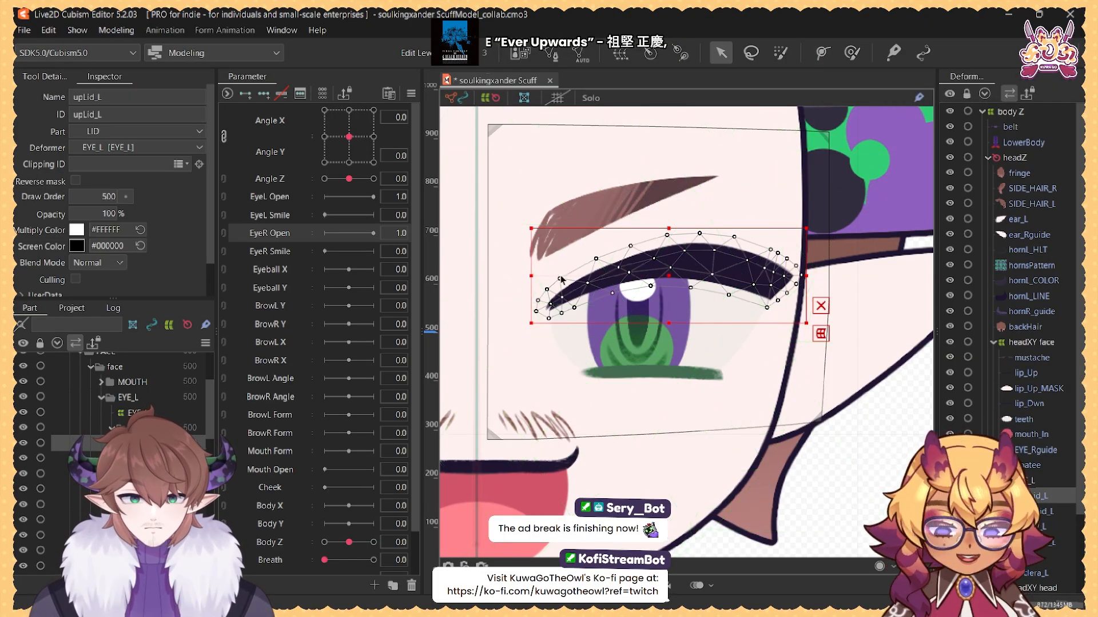
pyautogui.click(822, 52)
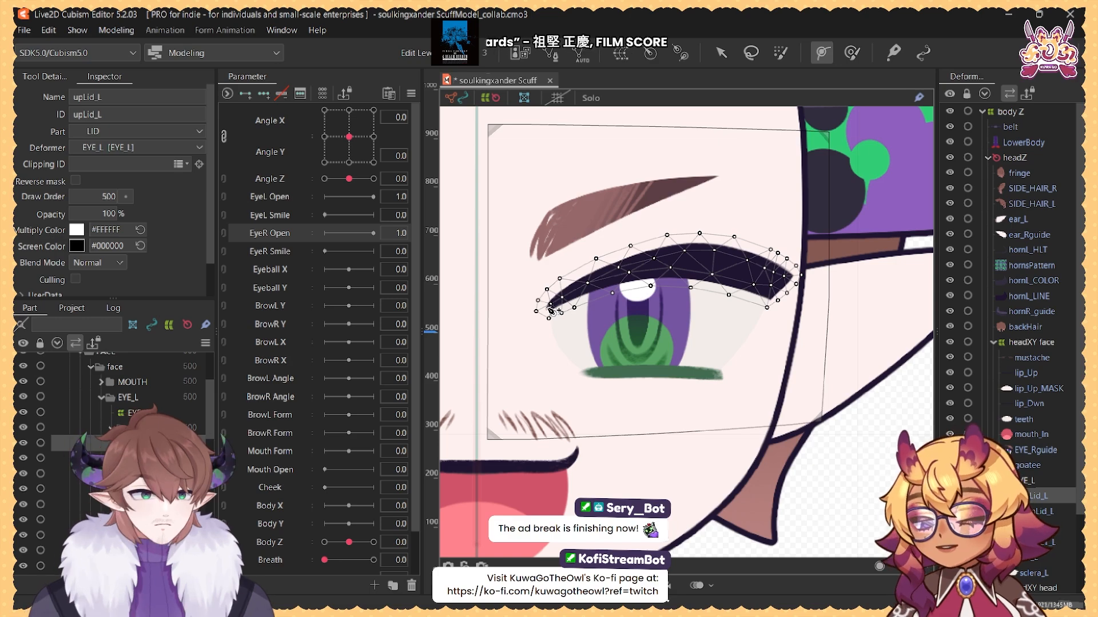
pyautogui.click(548, 308)
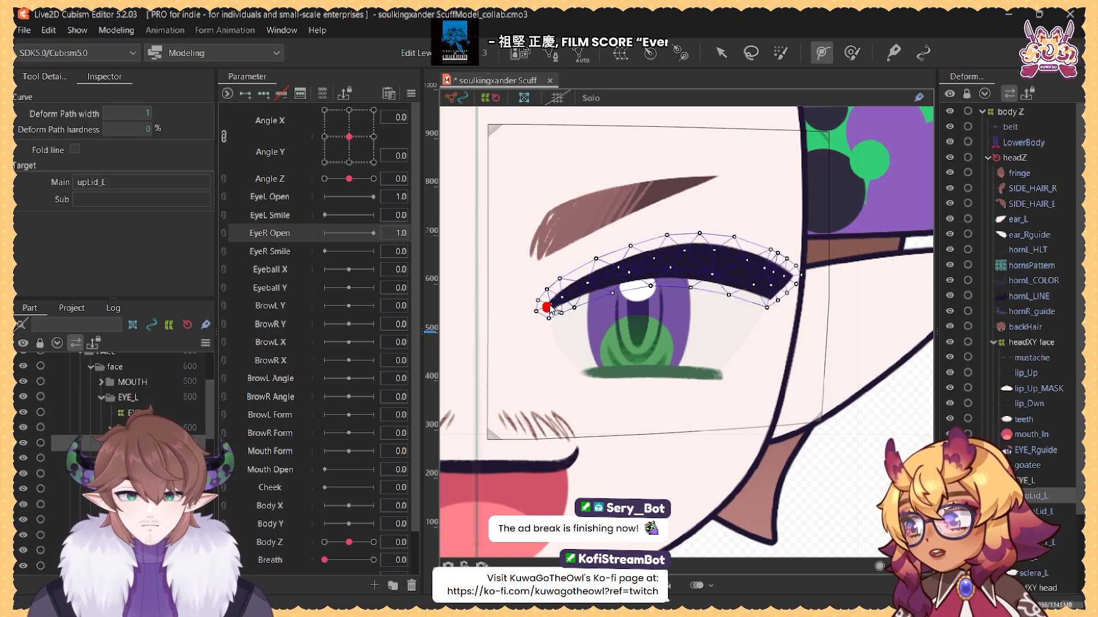
pyautogui.click(601, 279)
pyautogui.click(682, 266)
pyautogui.click(780, 285)
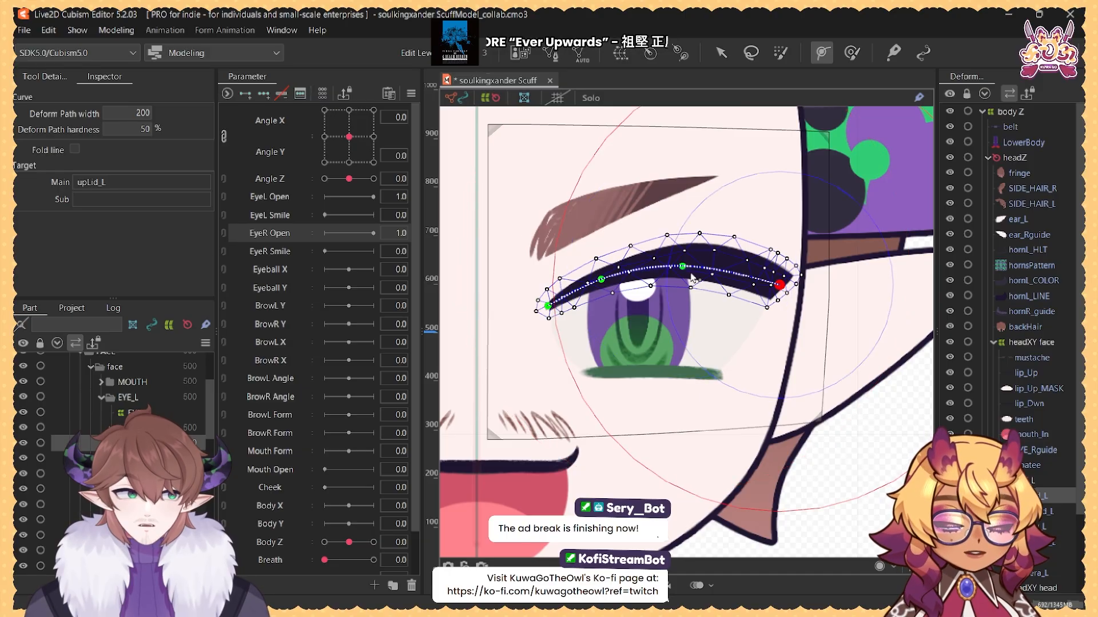
pyautogui.moveTo(683, 266); pyautogui.dragTo(688, 263)
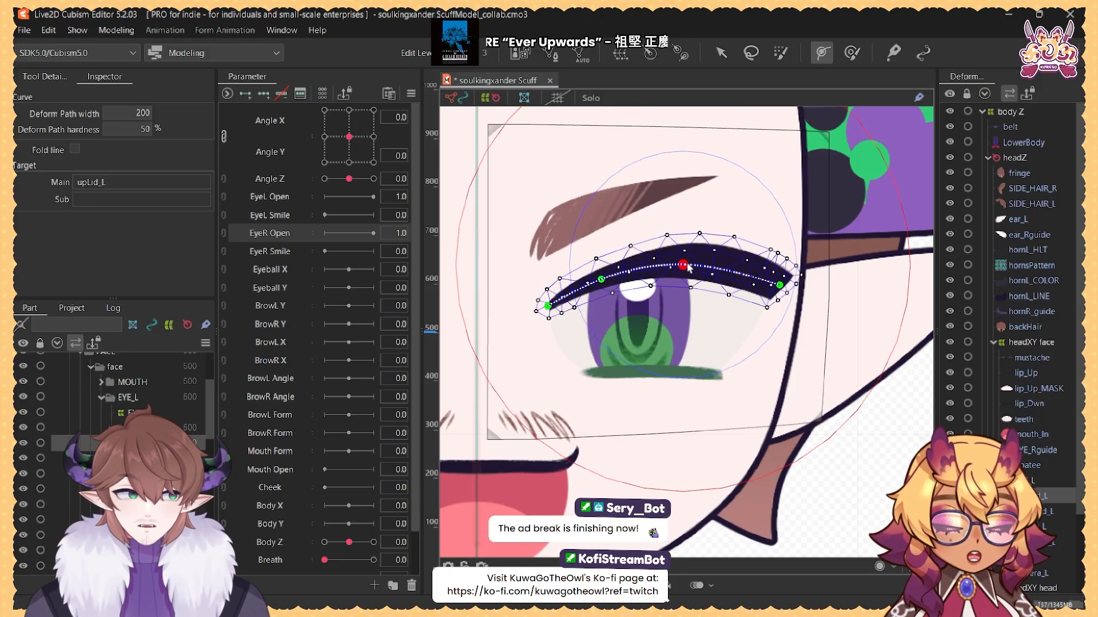
pyautogui.click(775, 286)
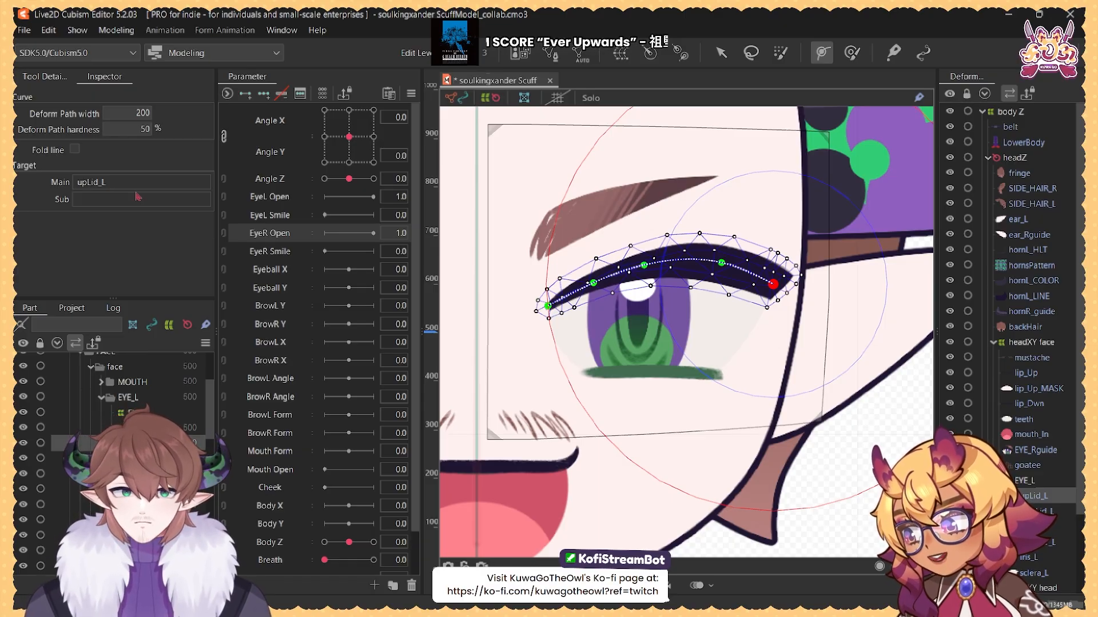
# Step: Set the upLid_L deform path's hardness to 98% and its width to 48
pyautogui.doubleClick(132, 128)
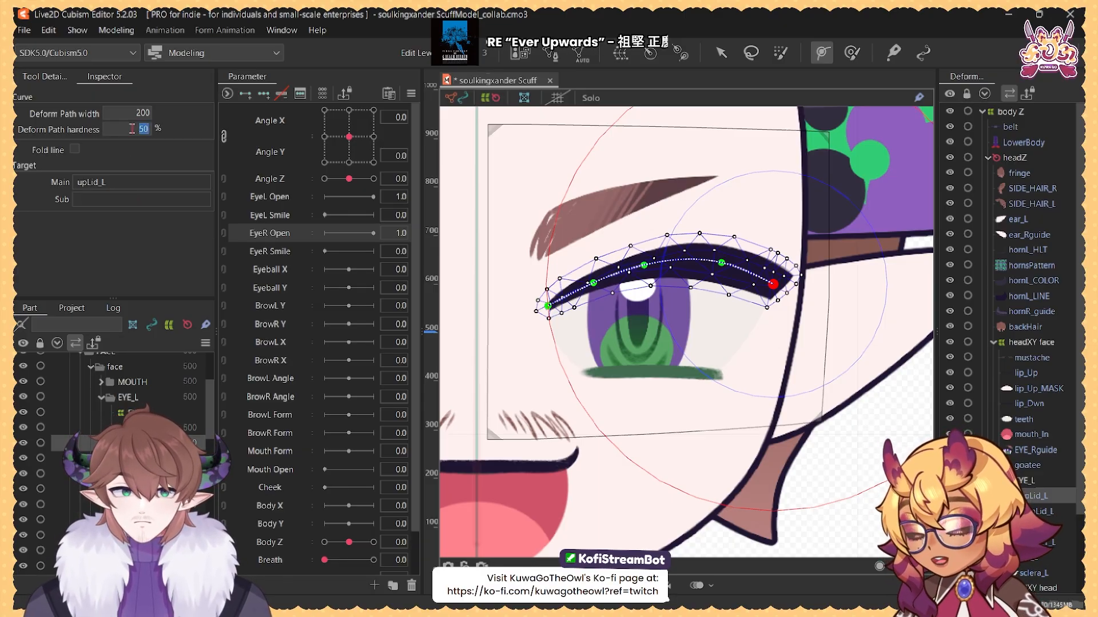
pyautogui.write('98')
pyautogui.press('Return')
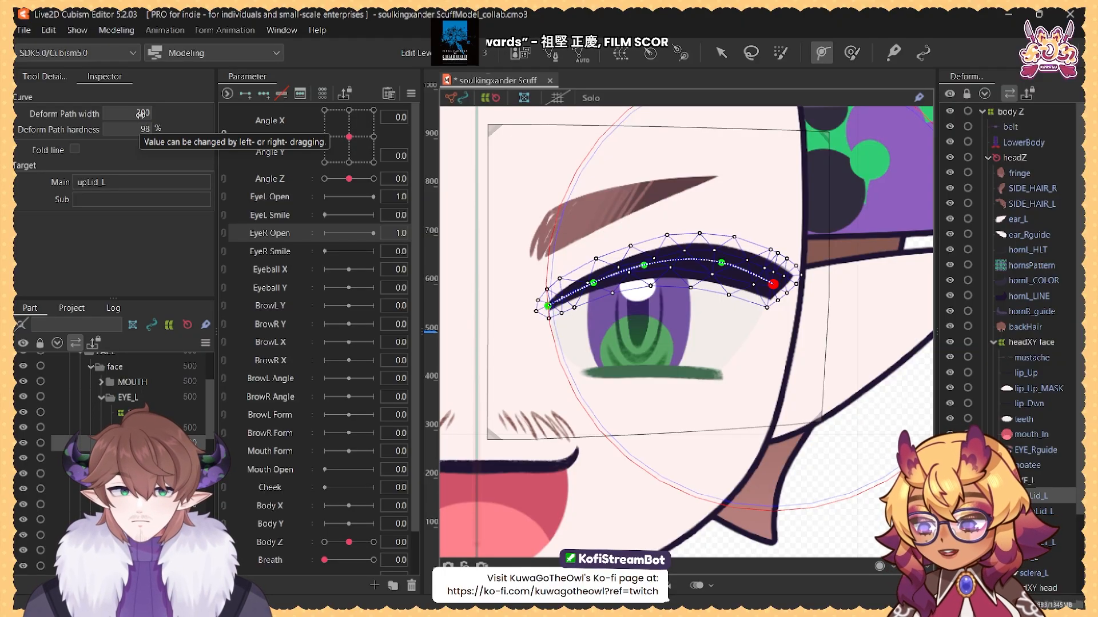
pyautogui.moveTo(140, 113); pyautogui.dragTo(94, 114)
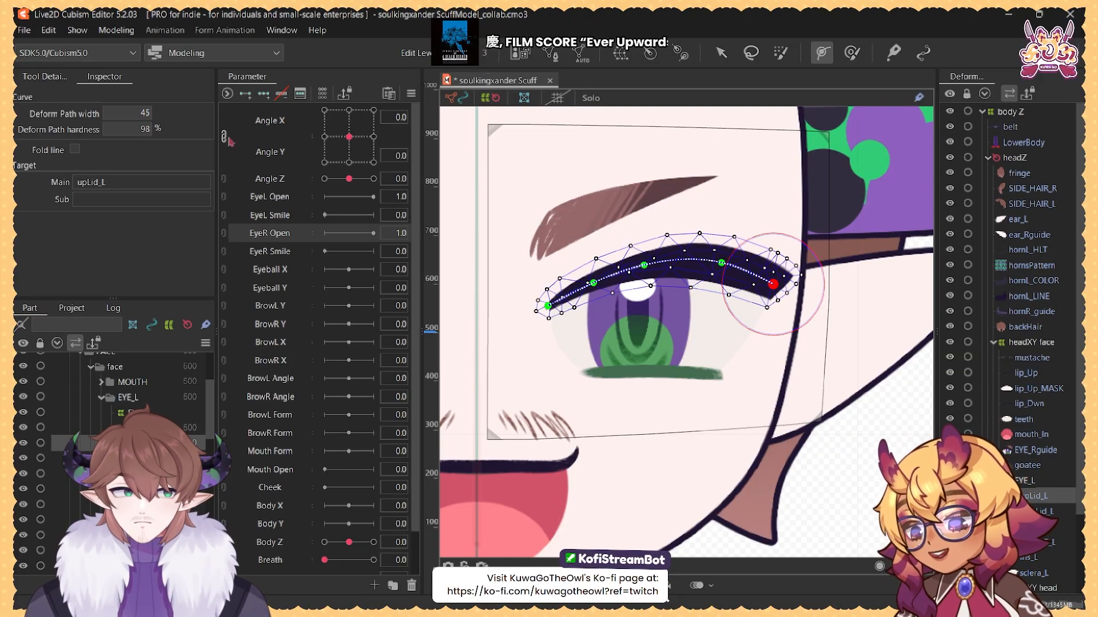
pyautogui.moveTo(146, 114); pyautogui.dragTo(149, 118)
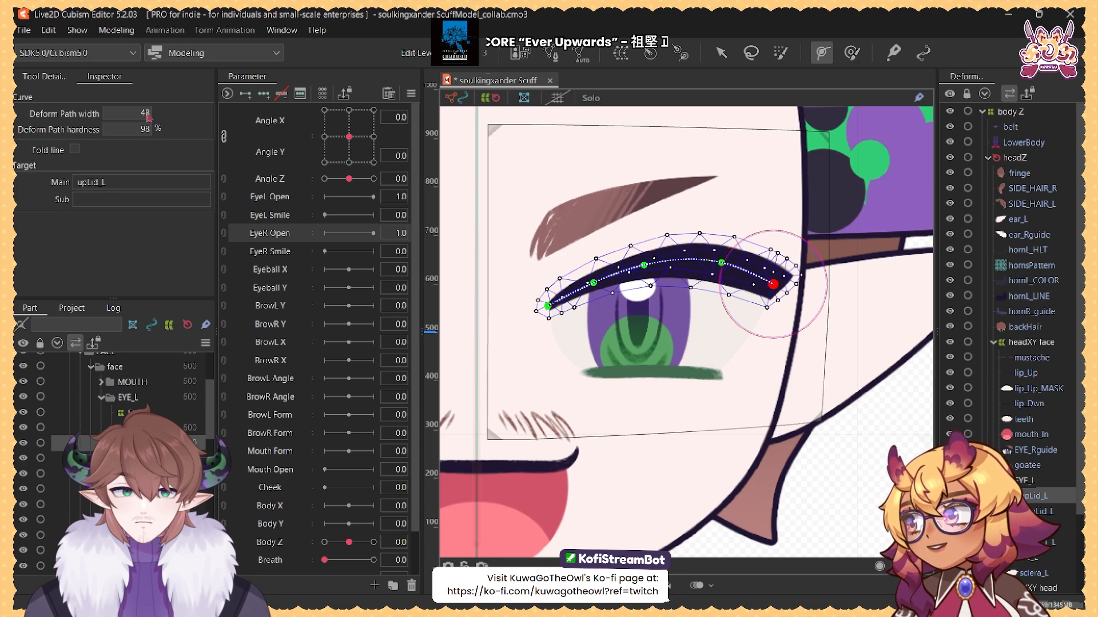
# Step: Draw a five-point deform path along the left eyebrow brow_L and even out the spacing of its middle point
pyautogui.click(646, 200)
pyautogui.click(666, 188)
pyautogui.click(626, 199)
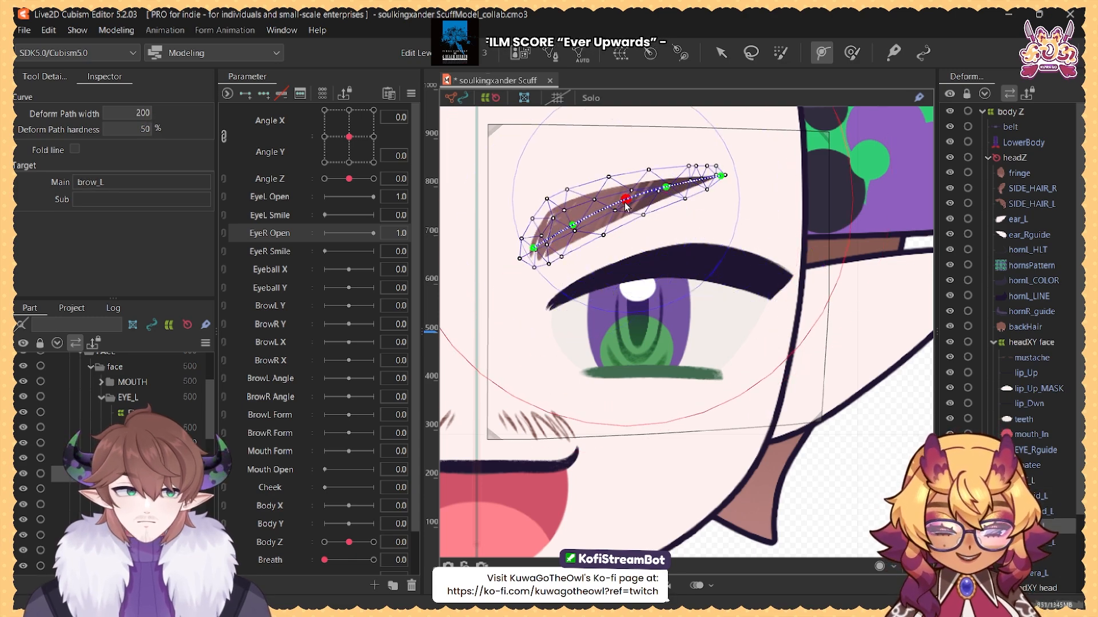
pyautogui.moveTo(627, 200); pyautogui.dragTo(618, 203)
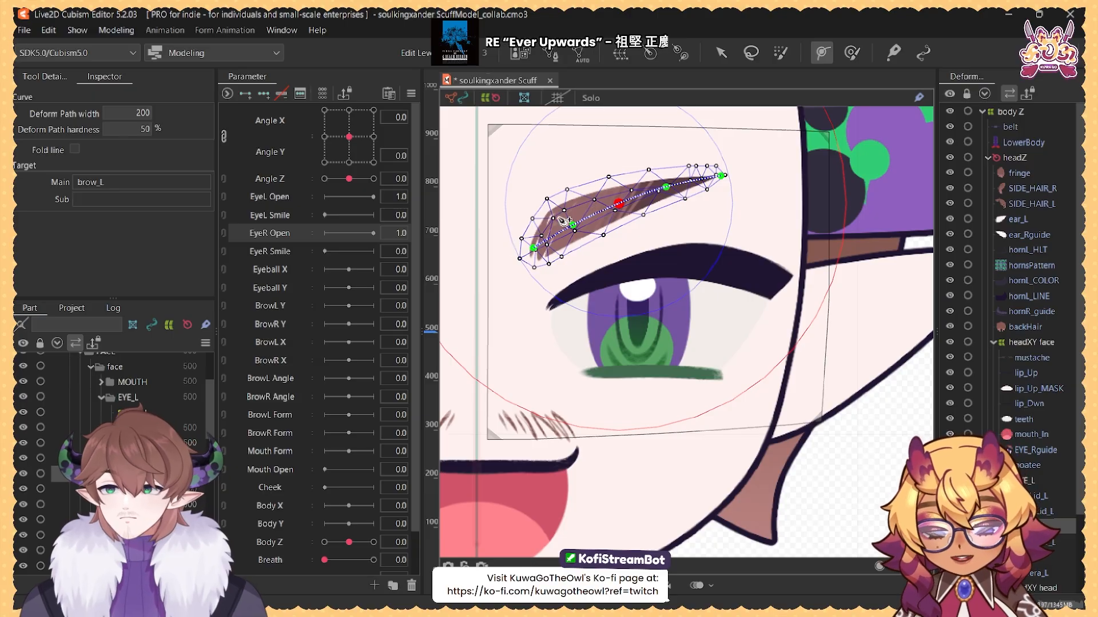
# Step: Set the brow_L deform path's hardness to 98% and its width to 44 for all its points
pyautogui.moveTo(129, 131); pyautogui.dragTo(131, 116)
pyautogui.click(132, 113)
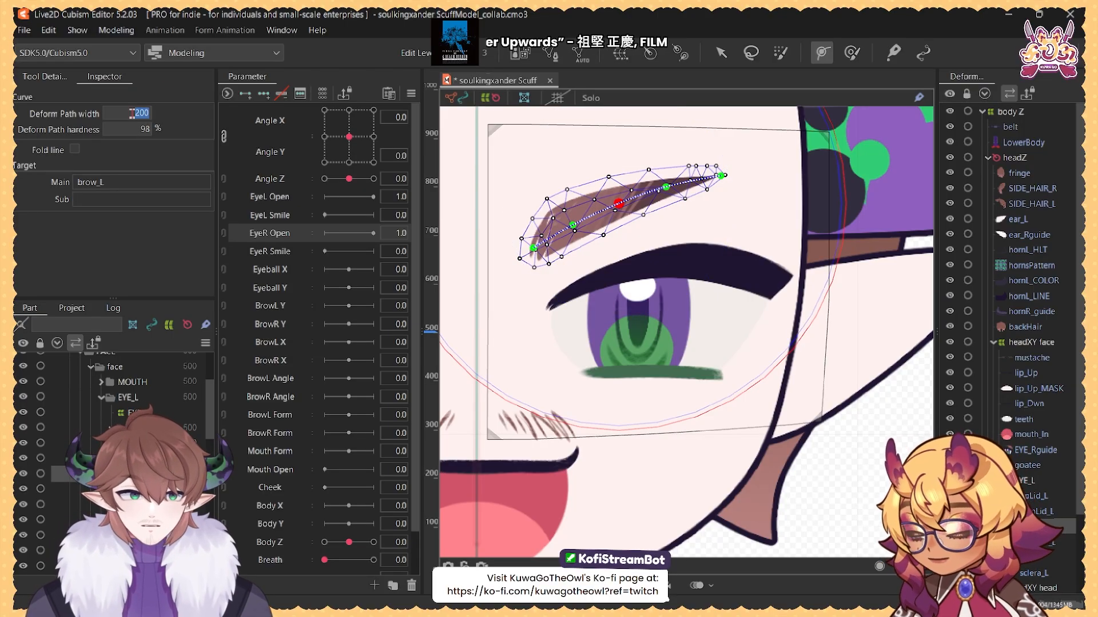
pyautogui.write('44')
pyautogui.press('Return')
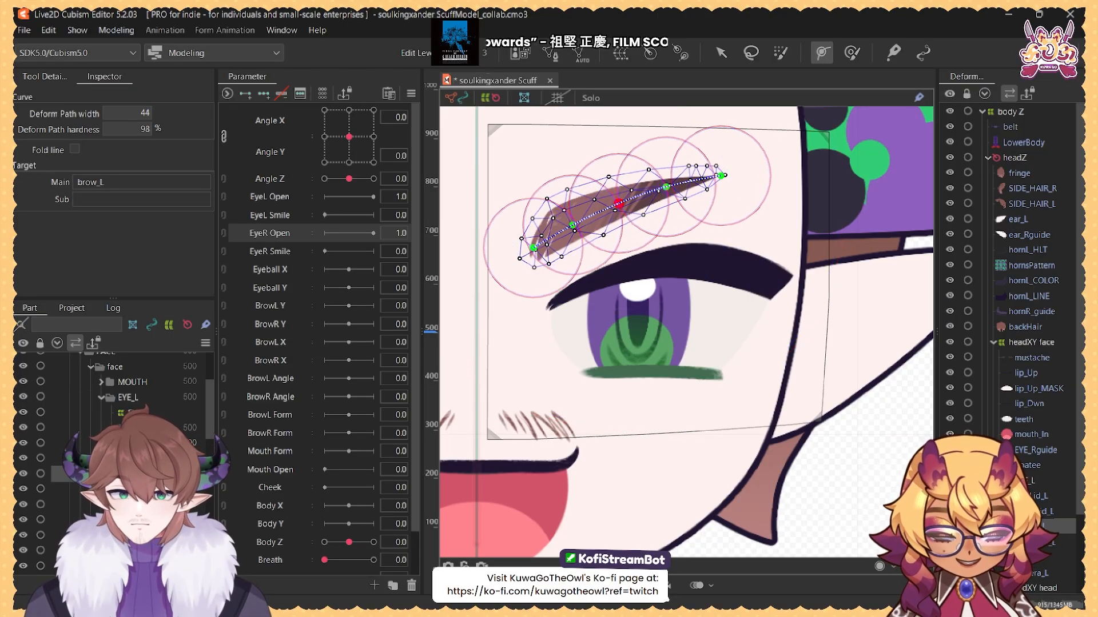
# Step: Create an eyeOpen parent warp deformer for the left sclera sclera_L inside the EYE_L warp
pyautogui.click(676, 345)
pyautogui.click(719, 61)
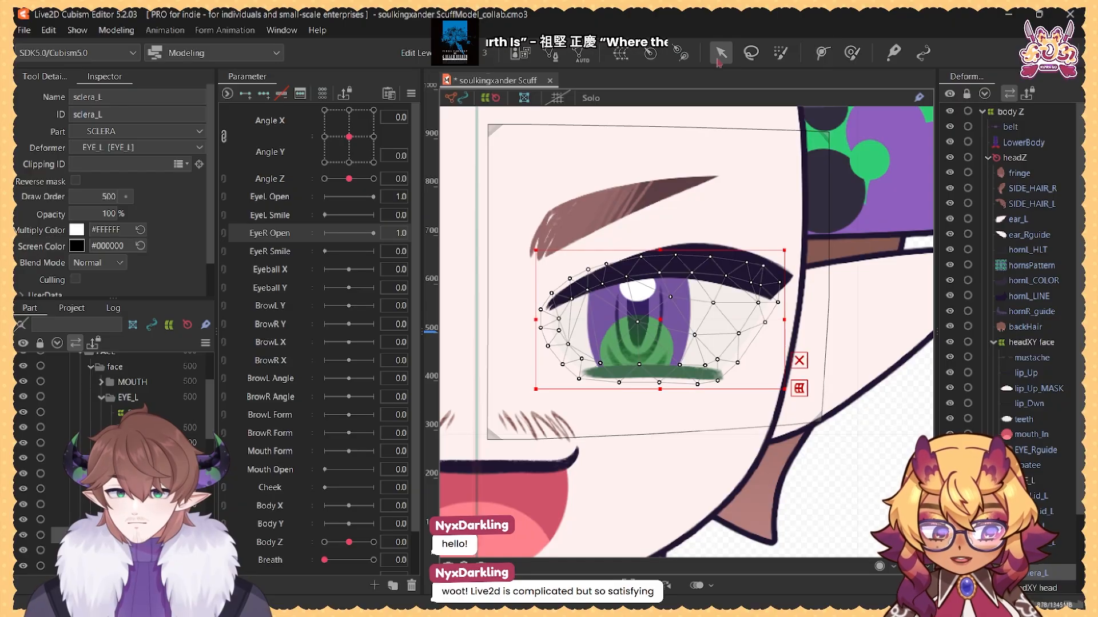
pyautogui.doubleClick(163, 94)
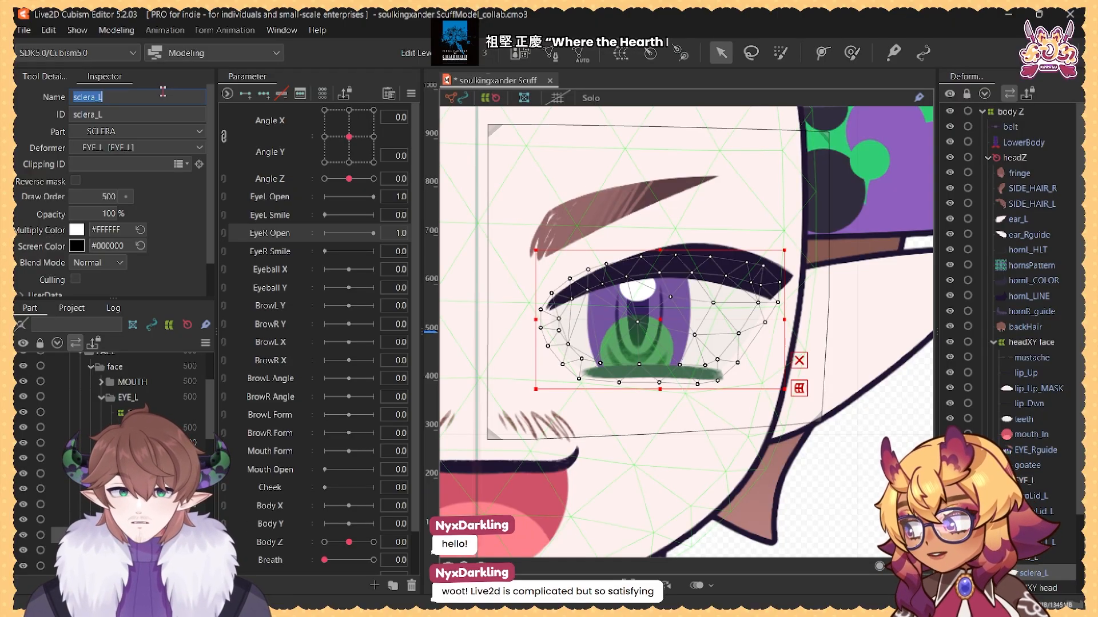
pyautogui.click(620, 53)
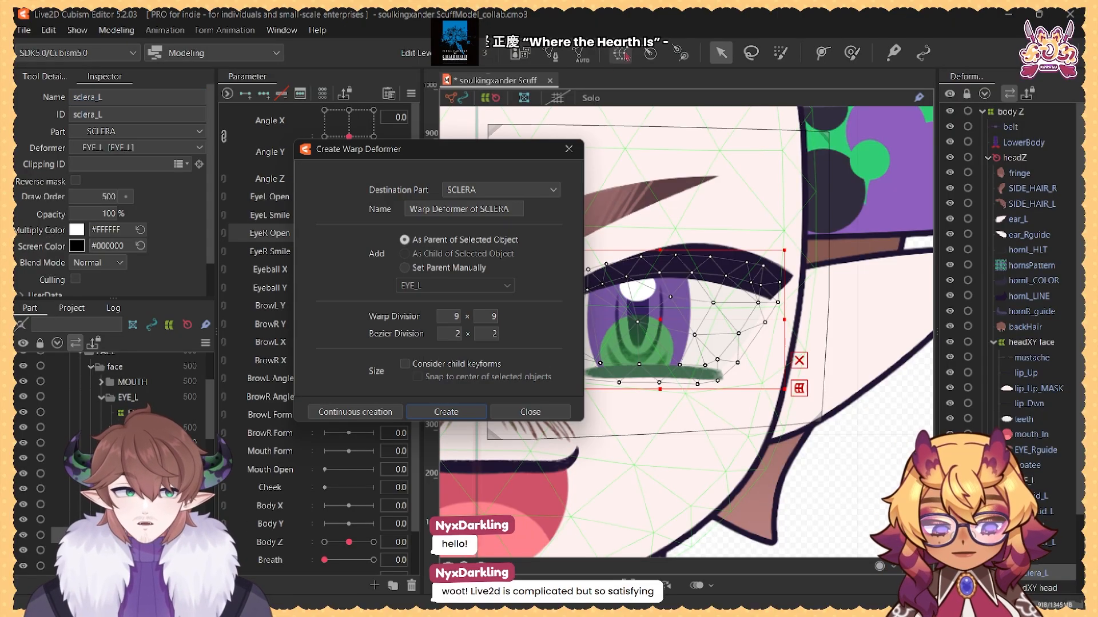
pyautogui.tripleClick(447, 208)
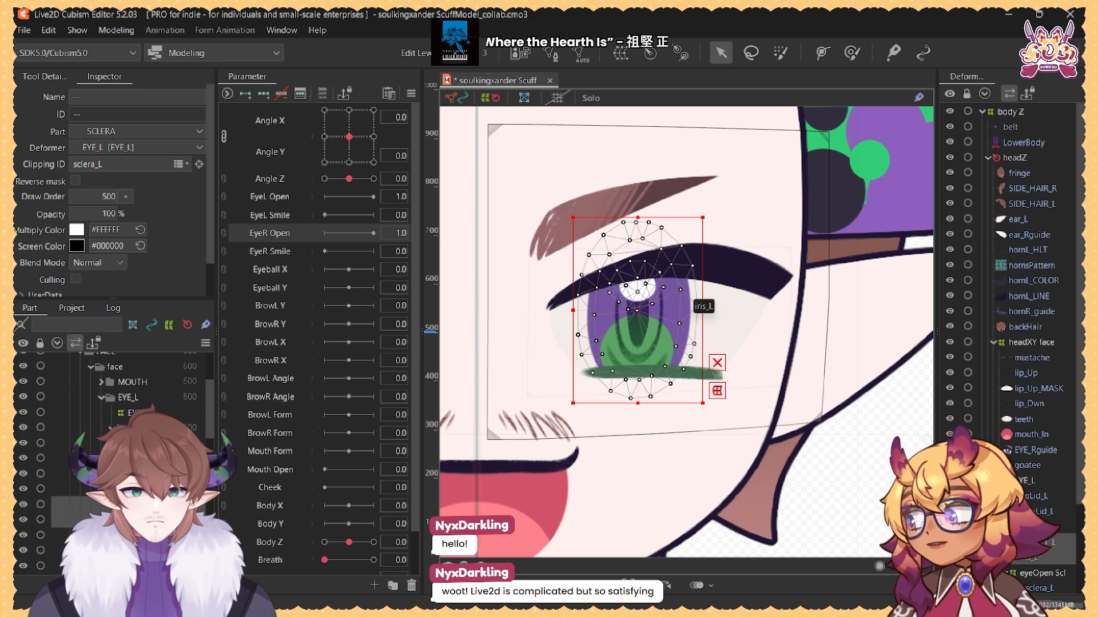
# Step: Create a parent warp named eye XY iris for the left iris and highlight, with three keys each on Eyeball X and Eyeball Y
pyautogui.hotkey('ctrl', 'alt', 'w')
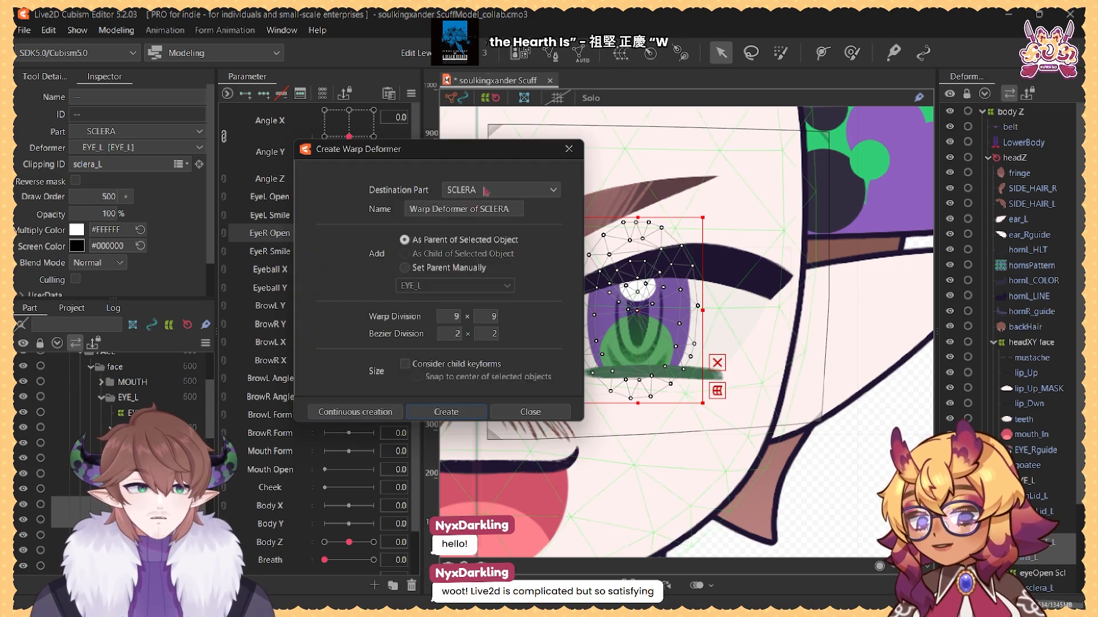
pyautogui.click(475, 210)
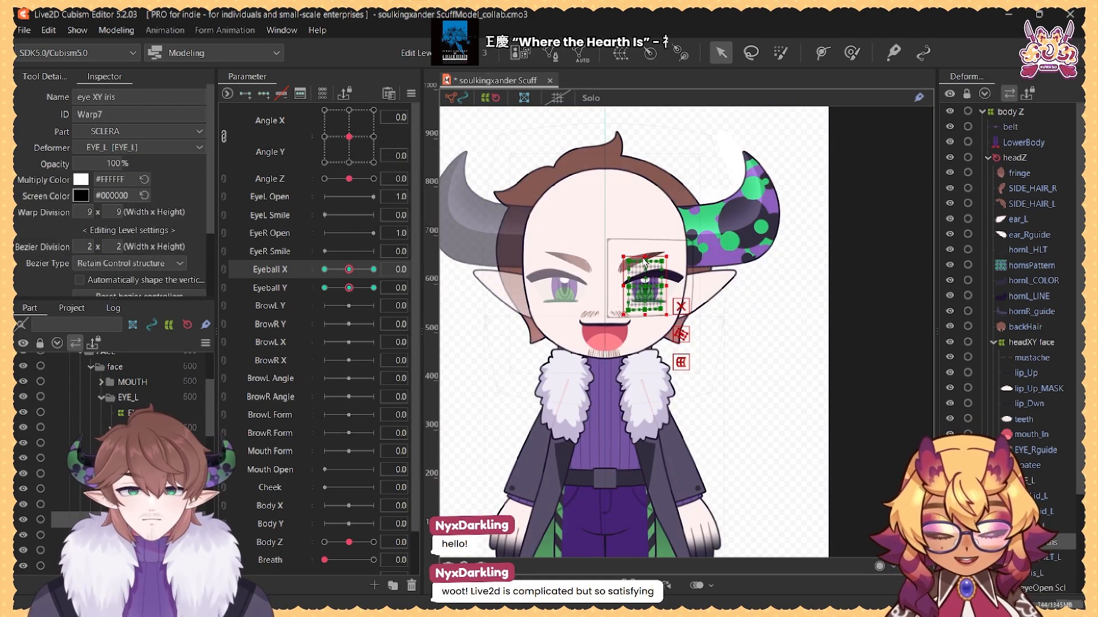
# Step: Key the eye XY iris warp's horizontal movement by shifting it inward at Eyeball X -1 and outward at Eyeball X 1
pyautogui.scroll(2, 761, 206)
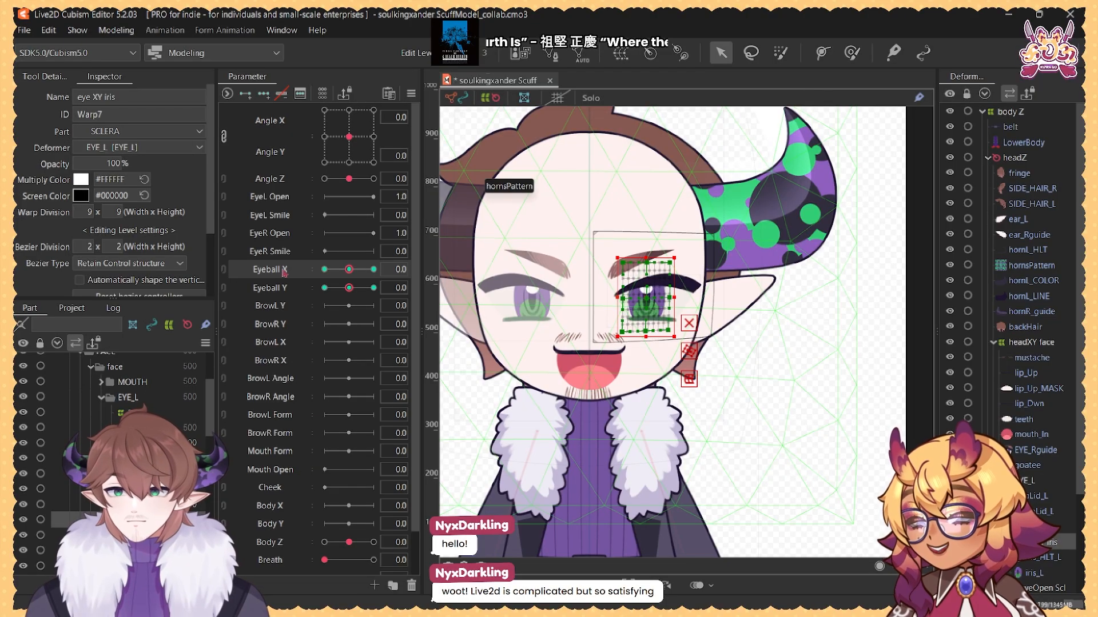
pyautogui.click(324, 270)
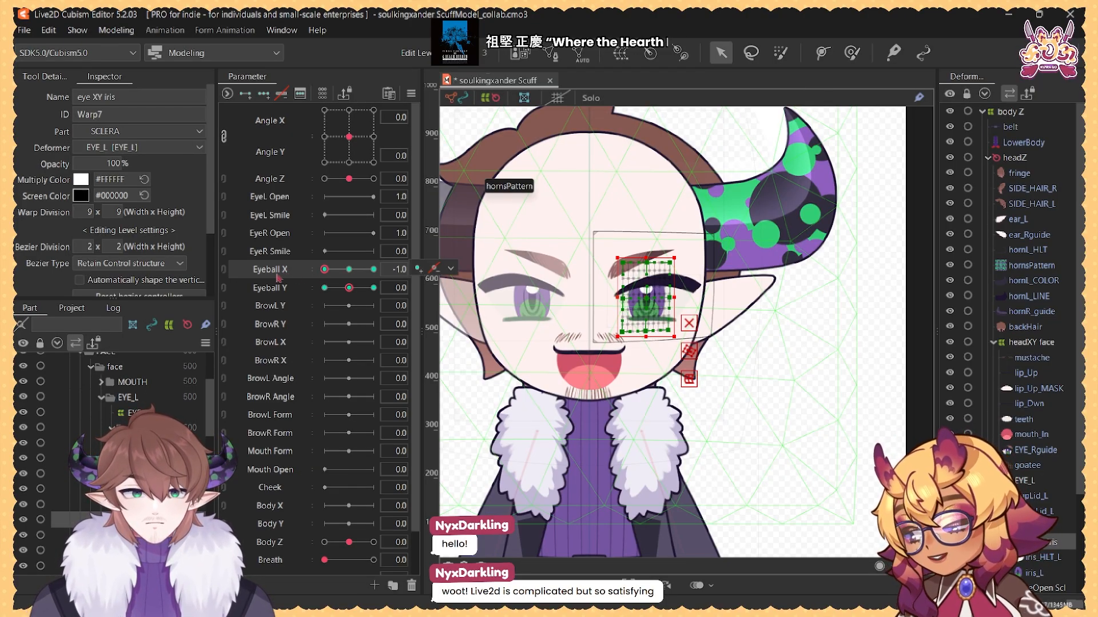
pyautogui.scroll(-3, 772, 277)
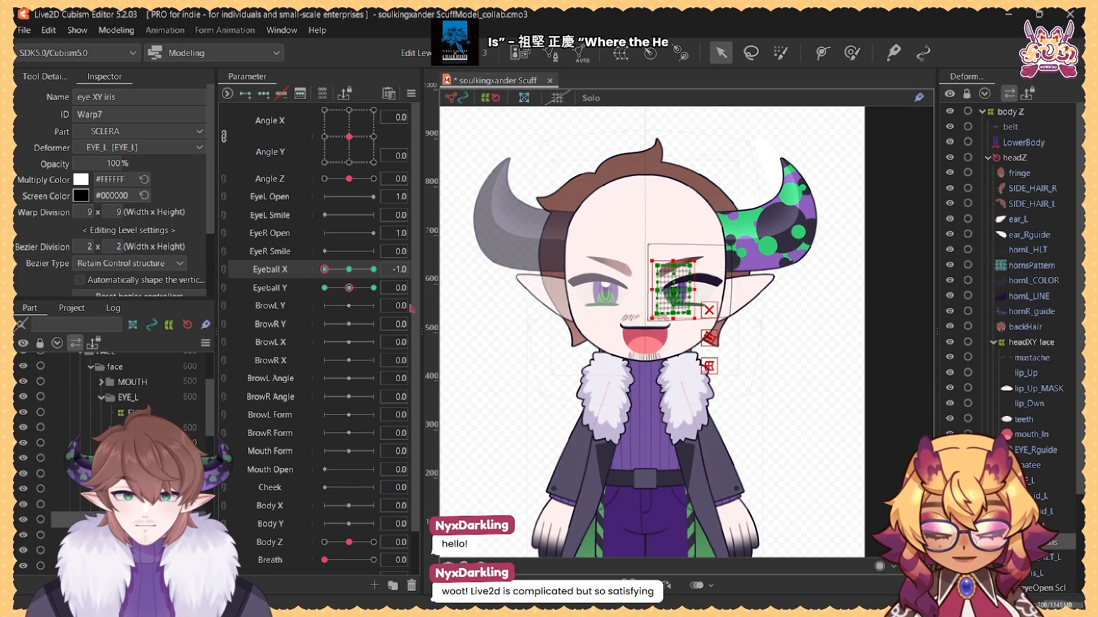
pyautogui.moveTo(324, 270); pyautogui.dragTo(428, 259)
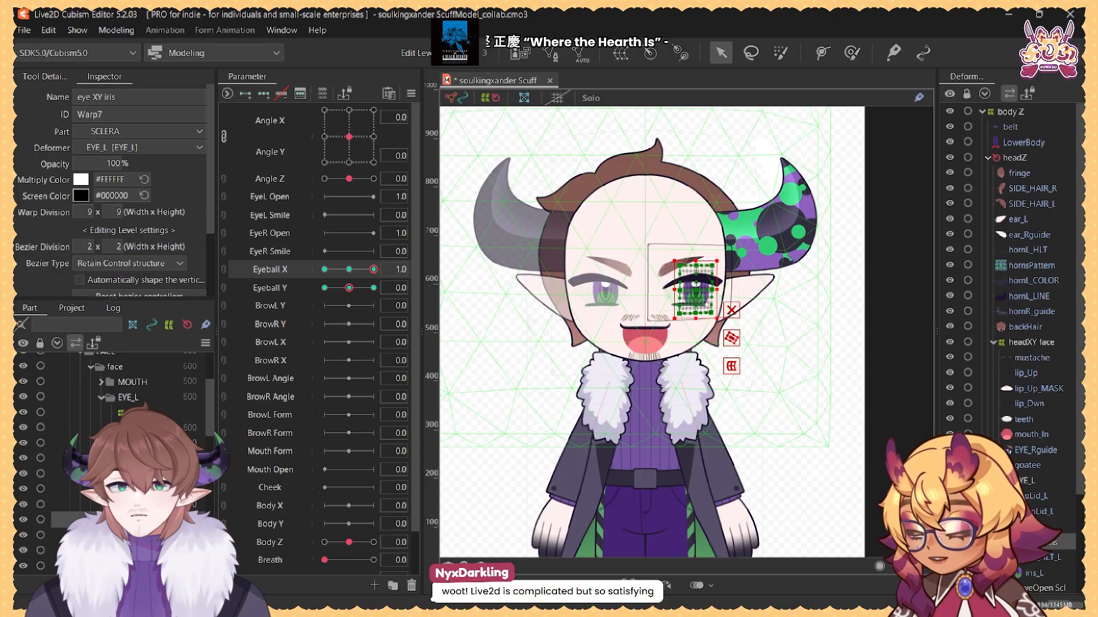
pyautogui.moveTo(696, 284); pyautogui.dragTo(705, 284)
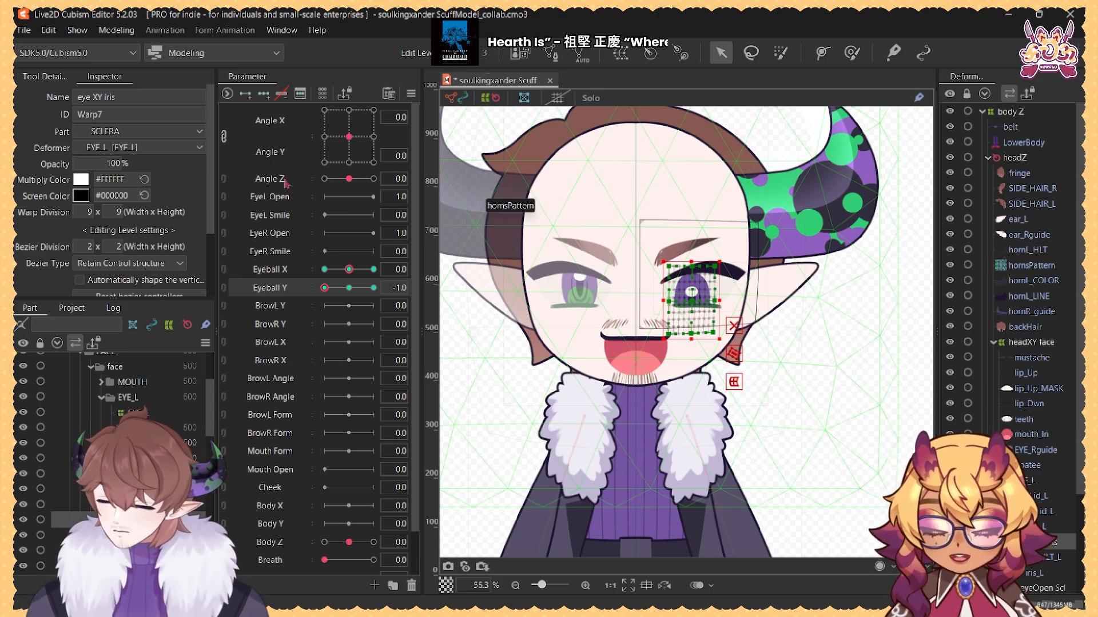
# Step: Key the eye XY iris warp's vertical movement, lowering it and squashing its height at Eyeball Y -1, and raising and squashing it at 1
pyautogui.scroll(1, 693, 262)
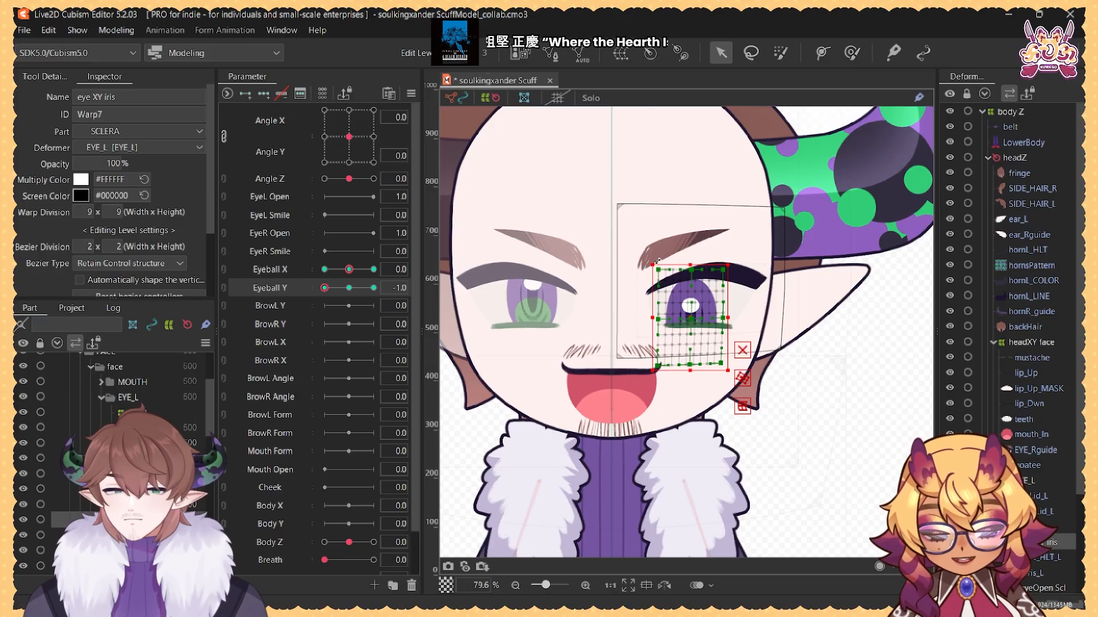
pyautogui.moveTo(691, 264); pyautogui.dragTo(691, 277)
pyautogui.click(373, 287)
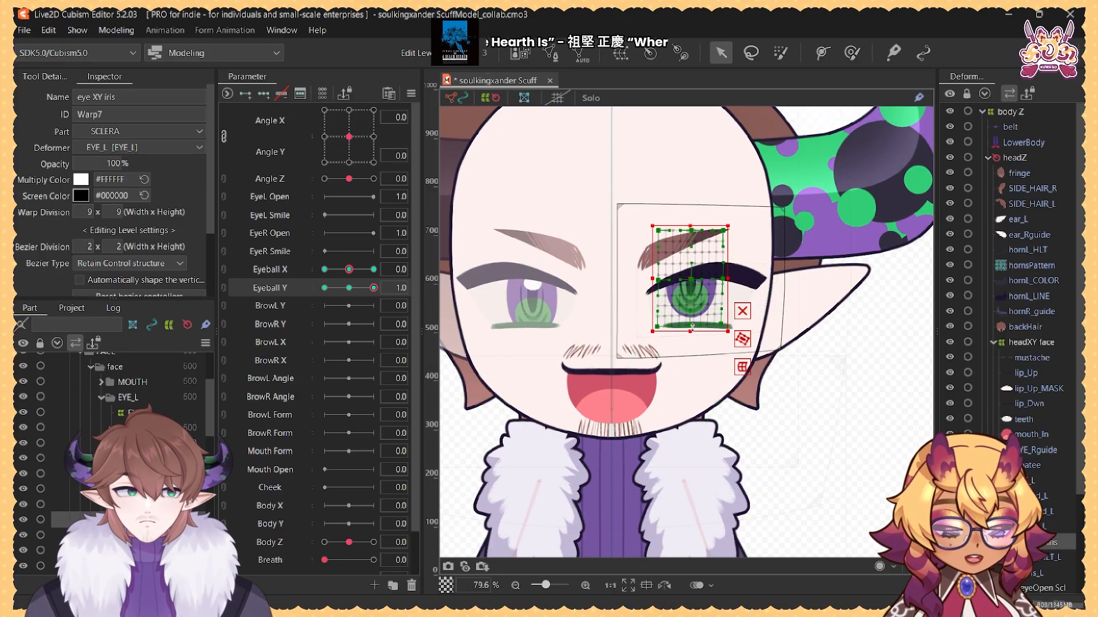
pyautogui.moveTo(691, 331); pyautogui.dragTo(691, 321)
pyautogui.moveTo(687, 266); pyautogui.dragTo(688, 271)
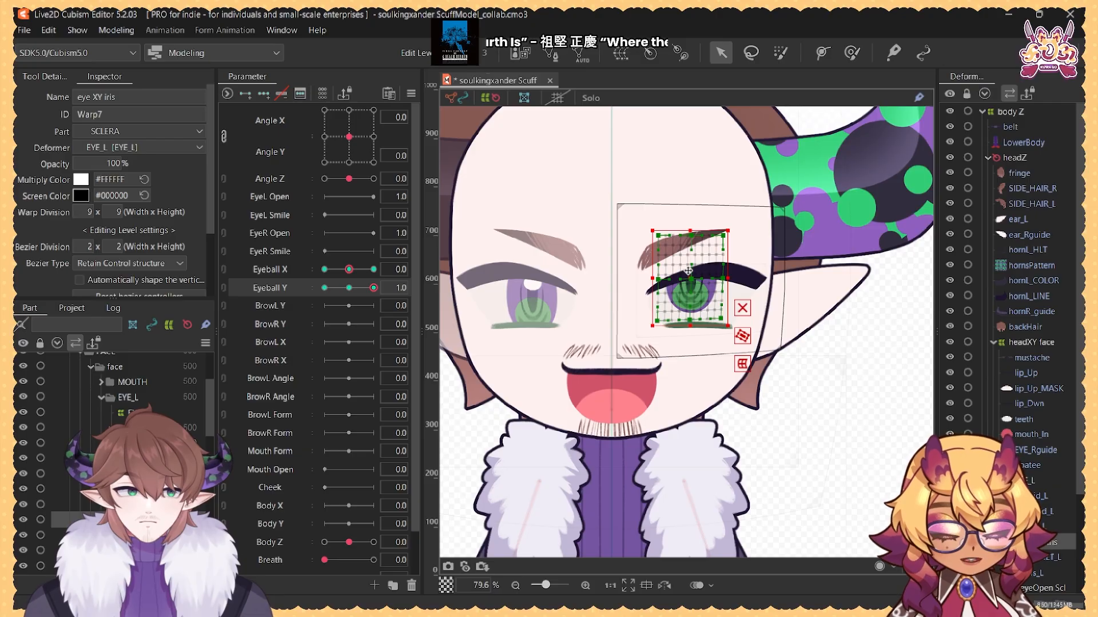
pyautogui.scroll(-3, 692, 268)
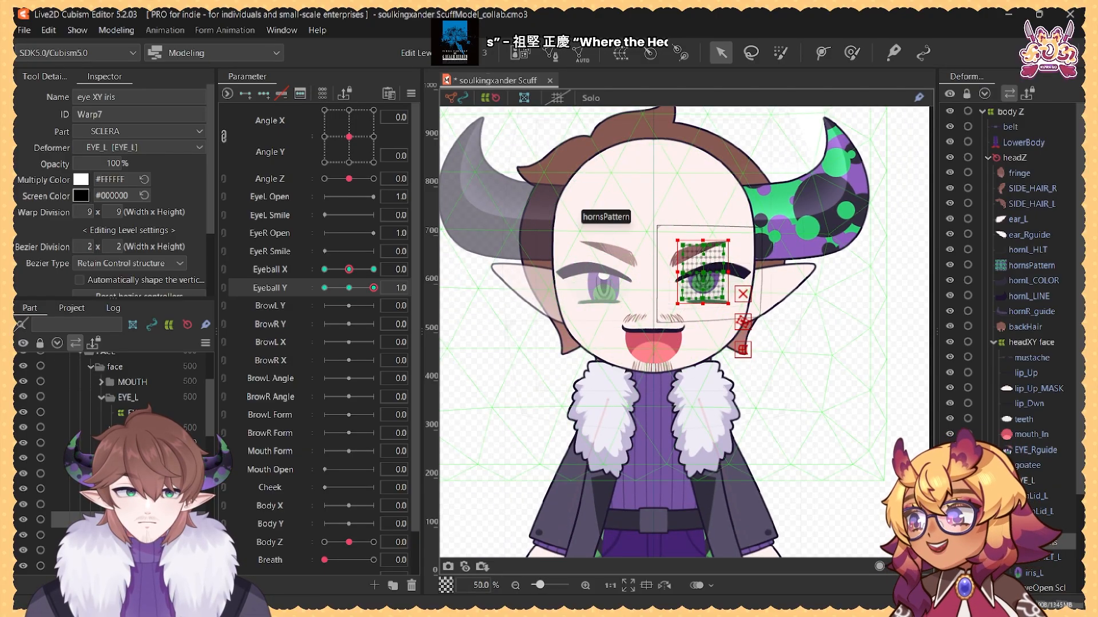
# Step: Reset Eyeball Y to 0 and synthesize all four corner forms of Eyeball X and Eyeball Y for the eye XY iris warp
pyautogui.click(349, 288)
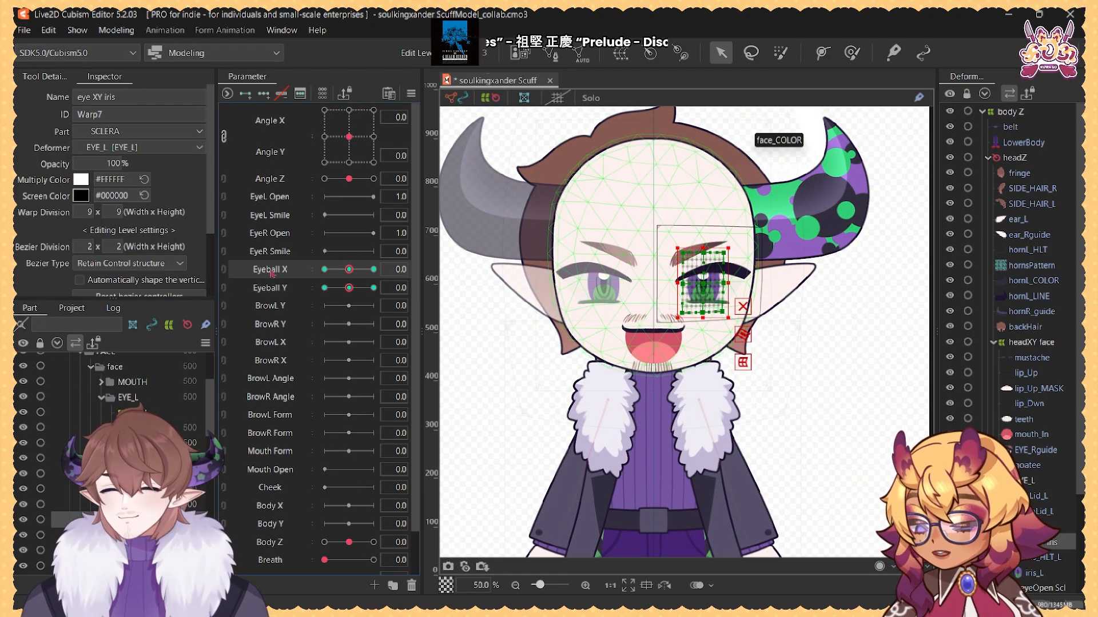
pyautogui.keyDown('ctrl'); pyautogui.click(275, 289); pyautogui.keyUp('ctrl')
pyautogui.hotkey('ctrl', '4')
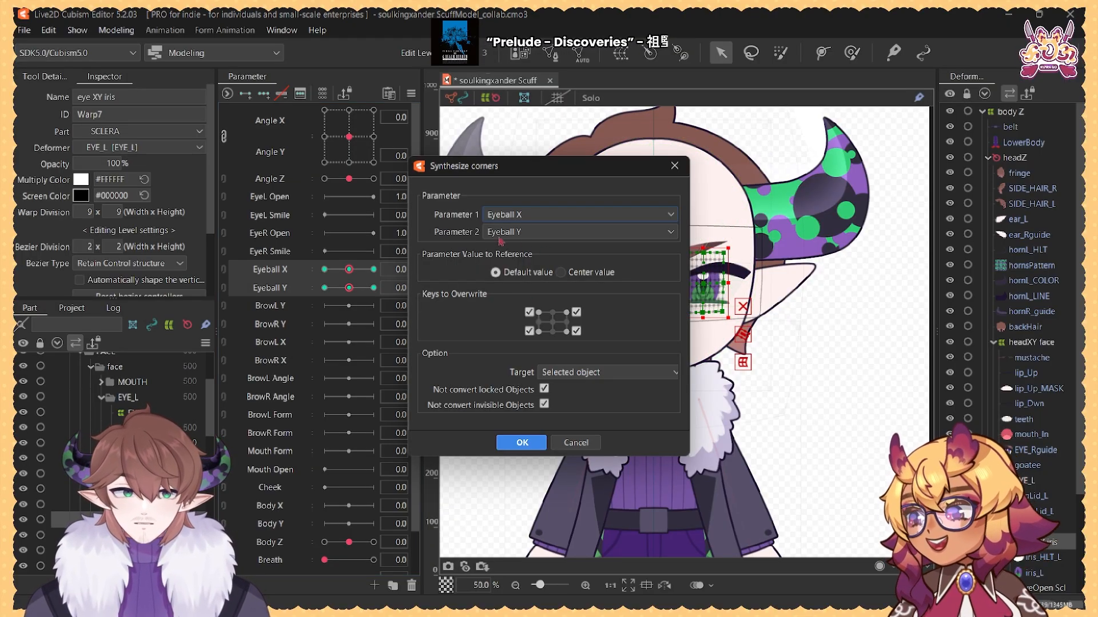
pyautogui.click(522, 443)
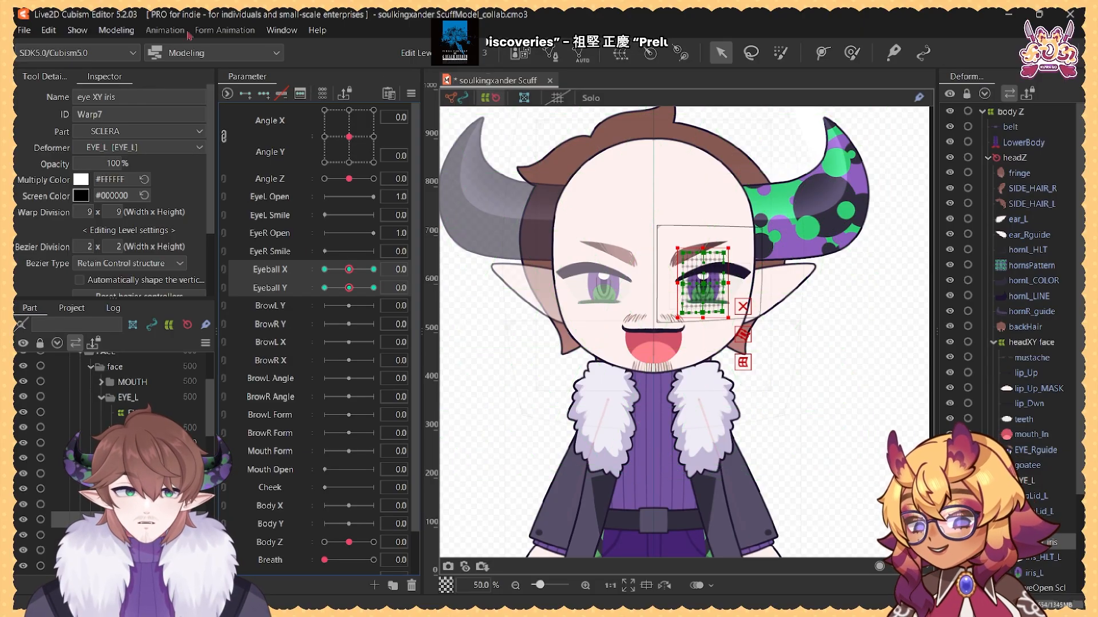
# Step: Check the extended interpolation settings for Eyeball X and Eyeball Y, and link the two parameters into one combined grid
pyautogui.click(116, 30)
pyautogui.moveTo(152, 85)
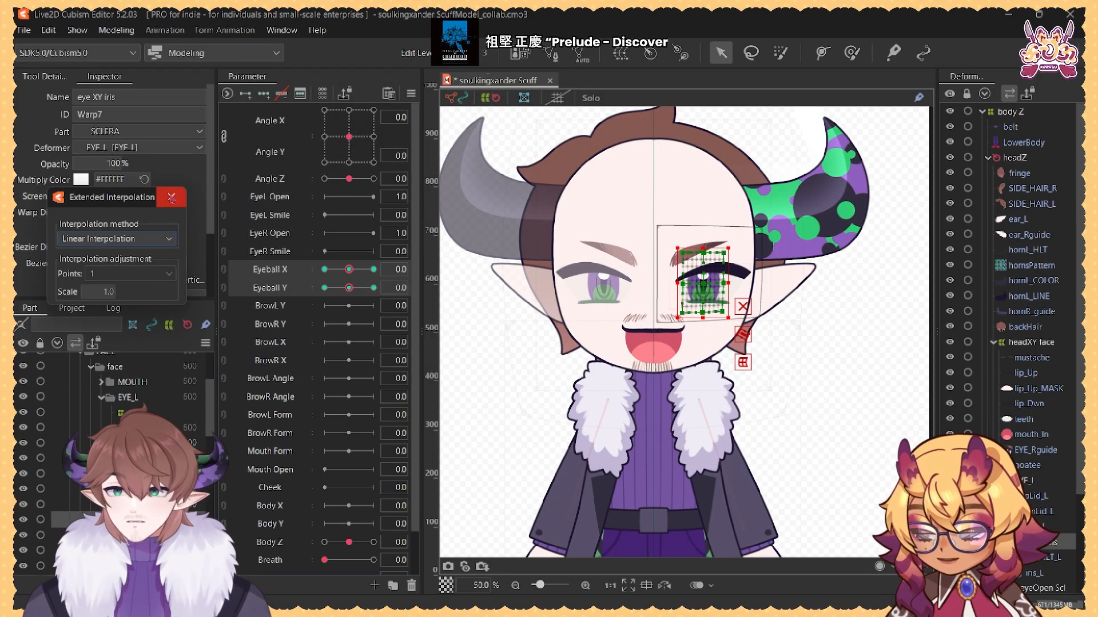
pyautogui.click(172, 196)
pyautogui.click(117, 30)
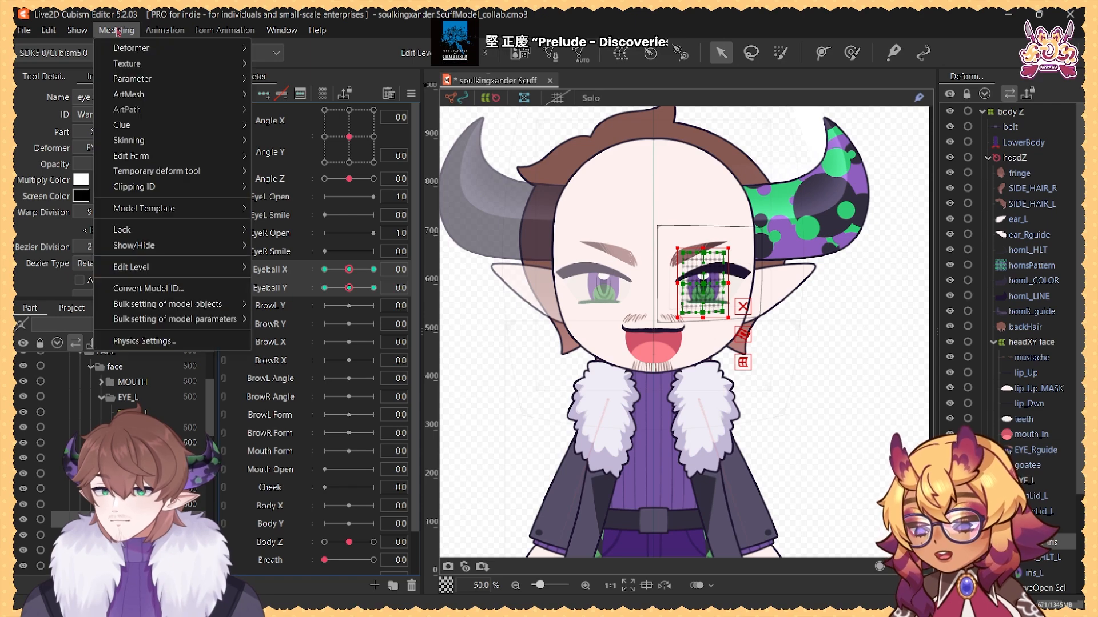
pyautogui.moveTo(137, 85)
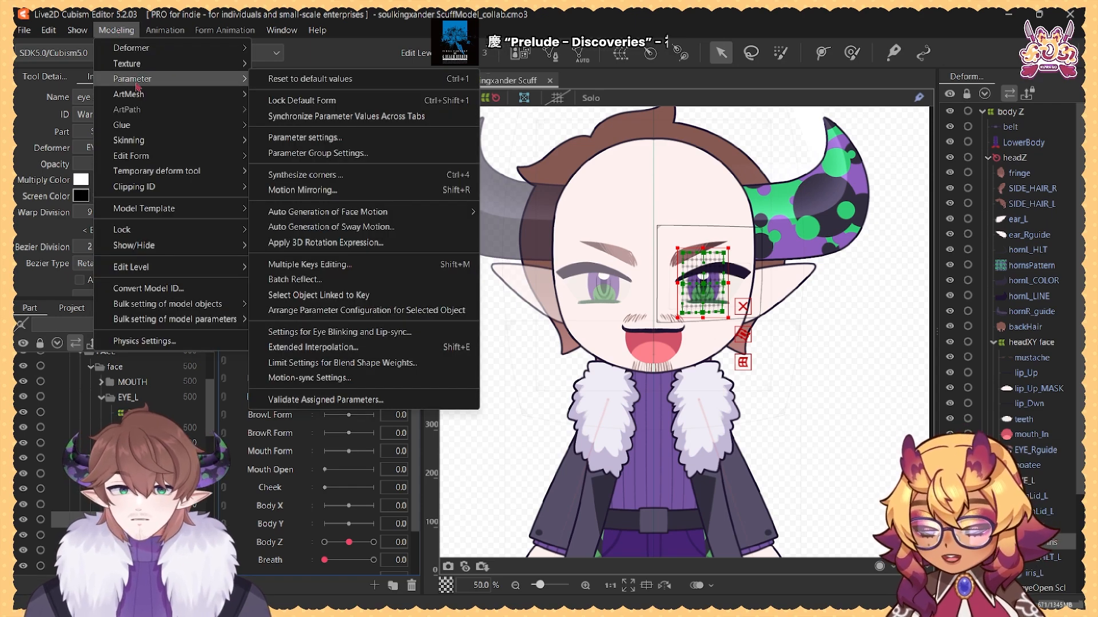
pyautogui.click(315, 347)
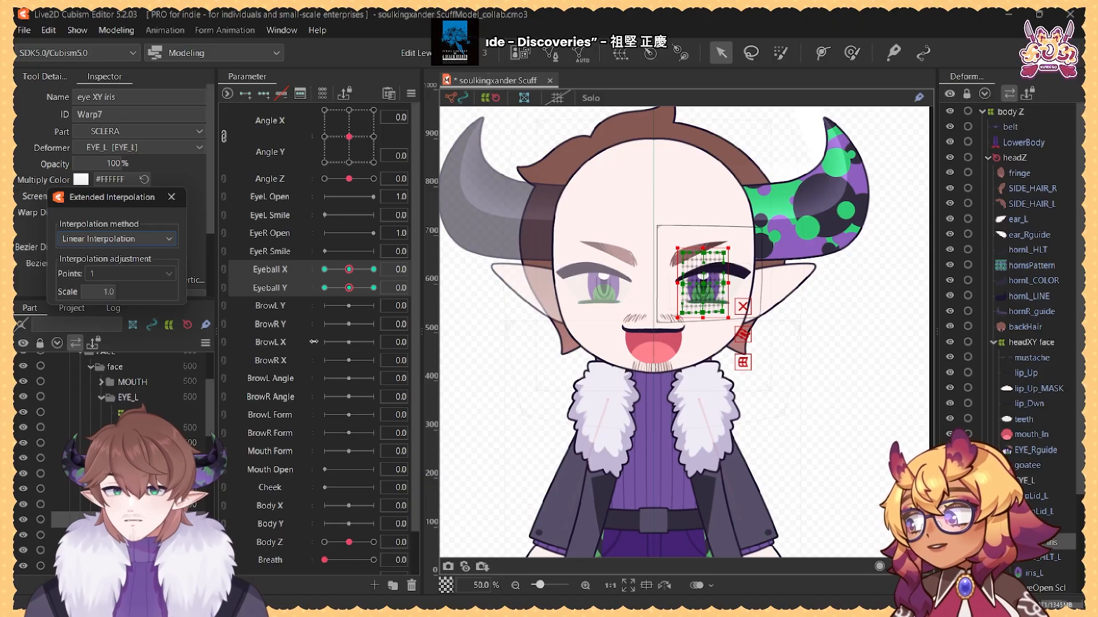
pyautogui.click(224, 270)
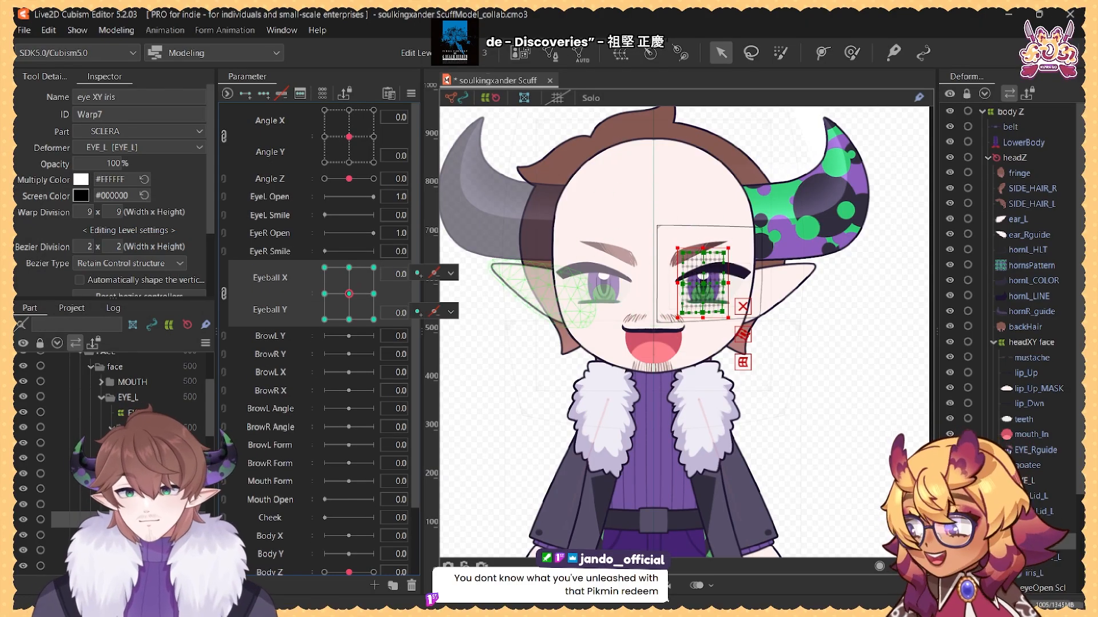
# Step: Tint the left sclera sclera_L with a light greyish multiply color
pyautogui.scroll(-3, 126, 429)
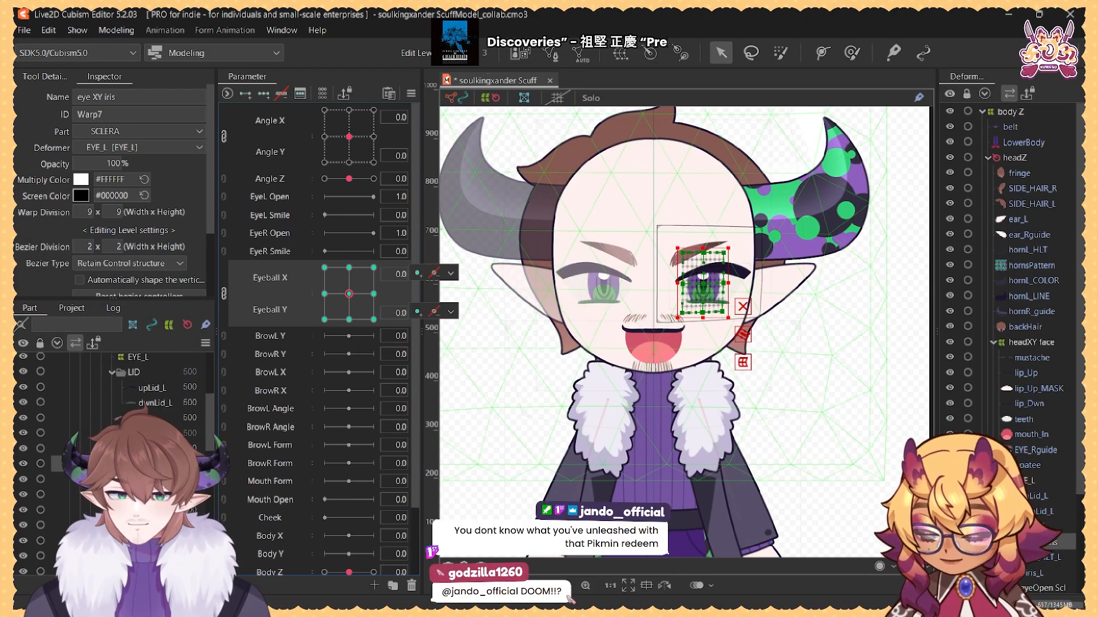
pyautogui.click(143, 510)
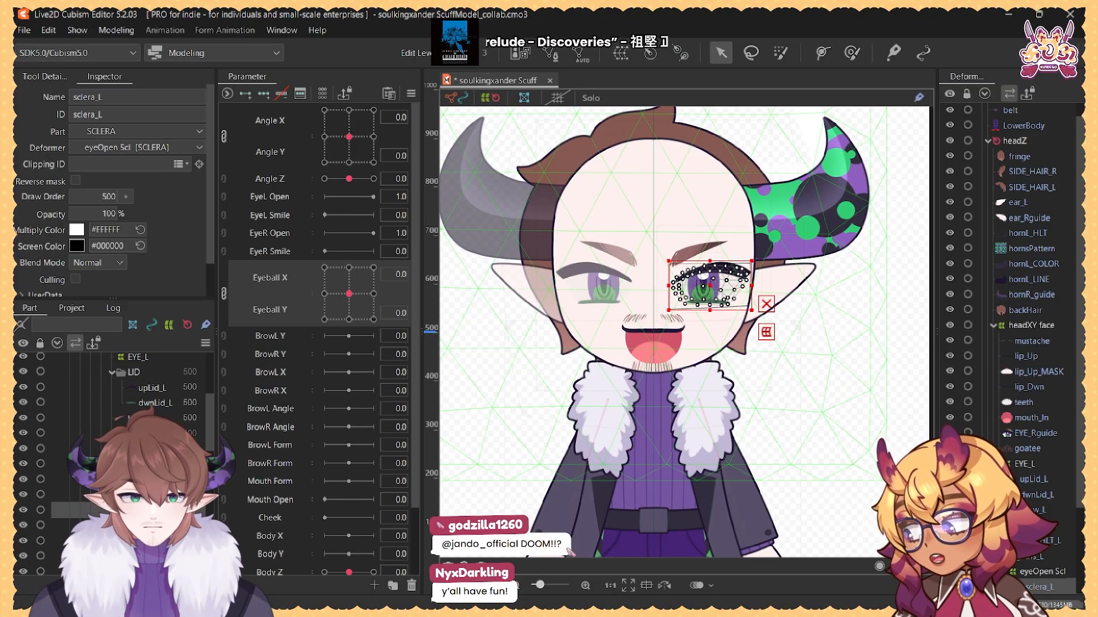
pyautogui.click(76, 229)
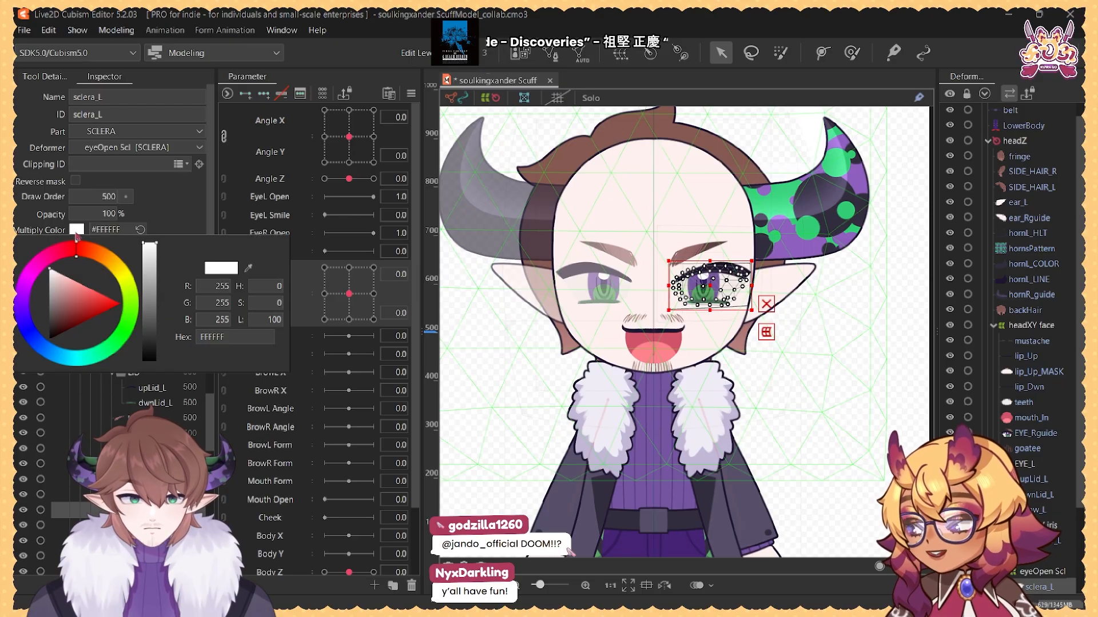
pyautogui.moveTo(88, 303); pyautogui.dragTo(106, 311)
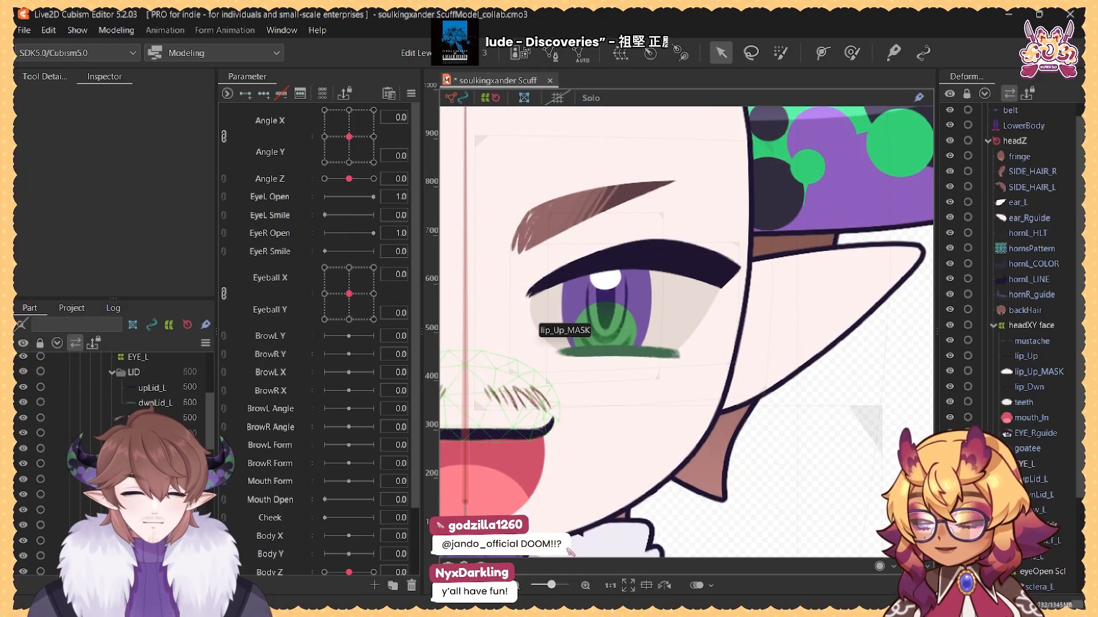
# Step: Create a parent warp deformer named iris Open for the eye XY iris warp, with 9 × 9 warp and 2 × 2 Bezier divisions
pyautogui.click(548, 317)
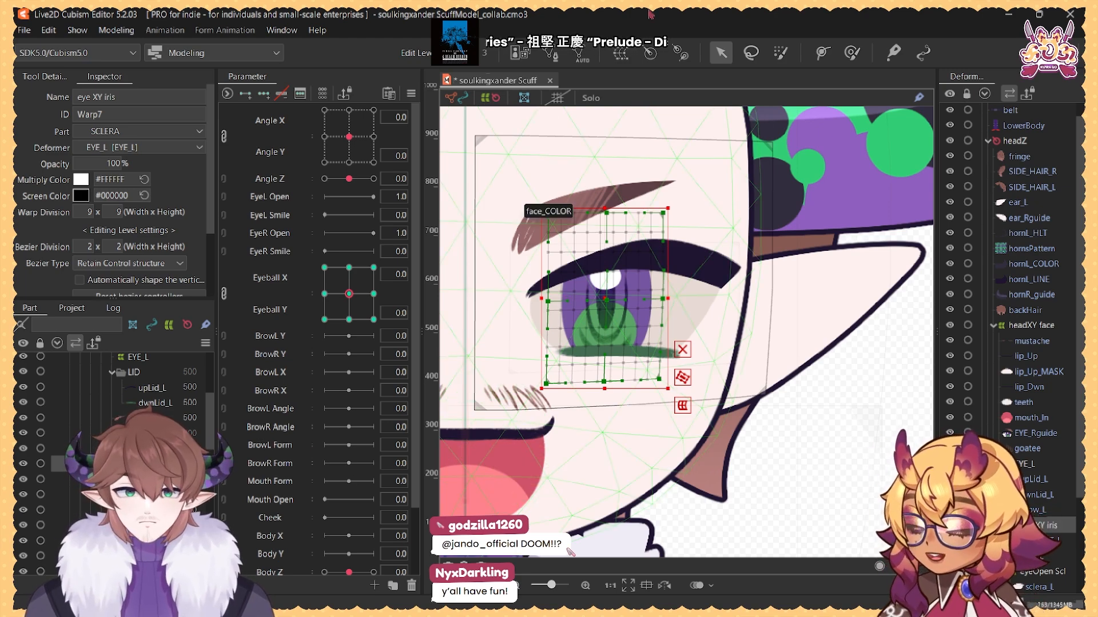
pyautogui.press('w')
pyautogui.click(448, 210)
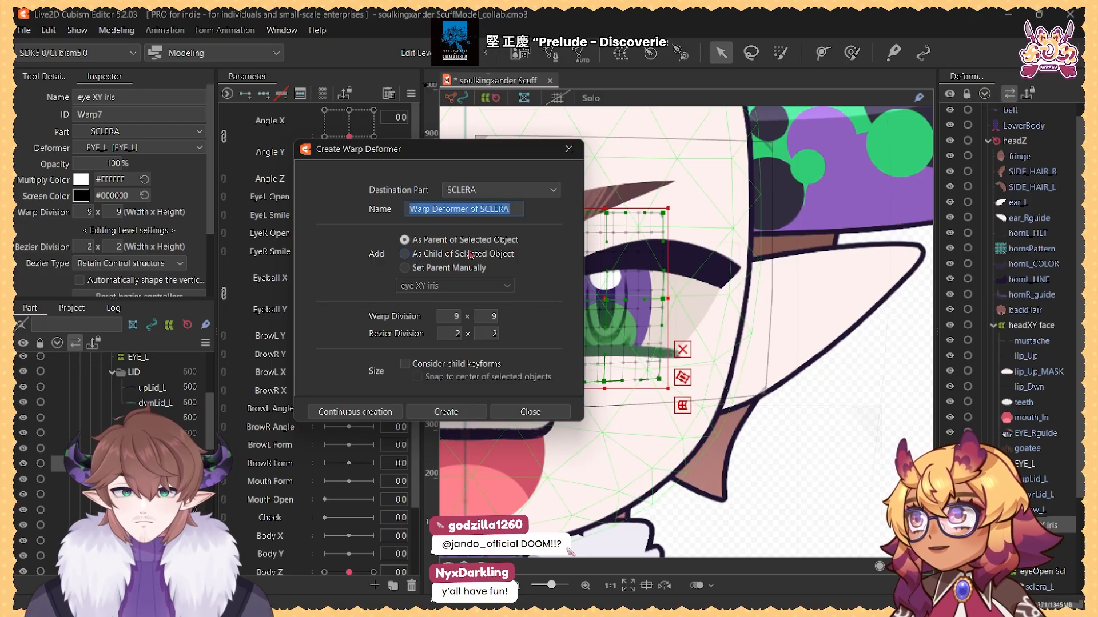
pyautogui.write('eyeOep')
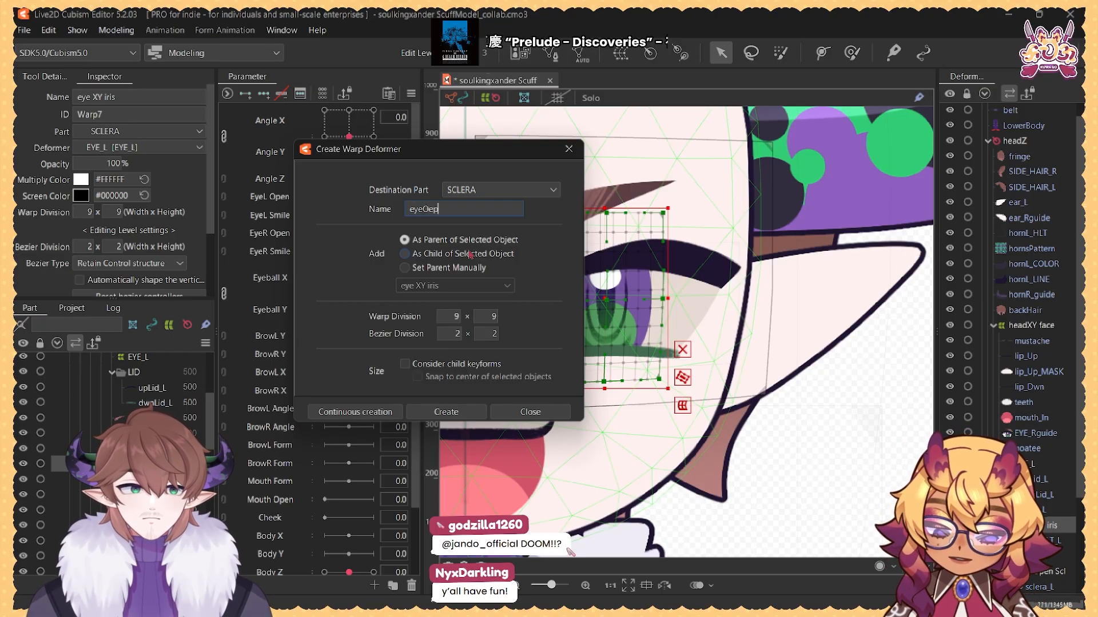
pyautogui.hotkey('ctrl', 'a')
pyautogui.write('iris Open')
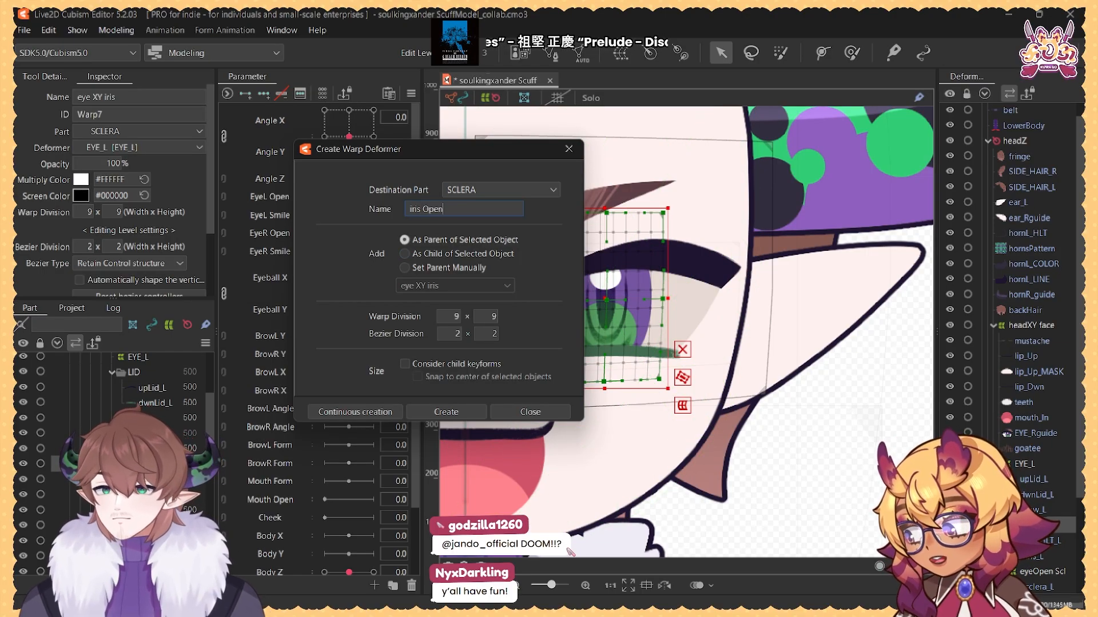
pyautogui.click(462, 412)
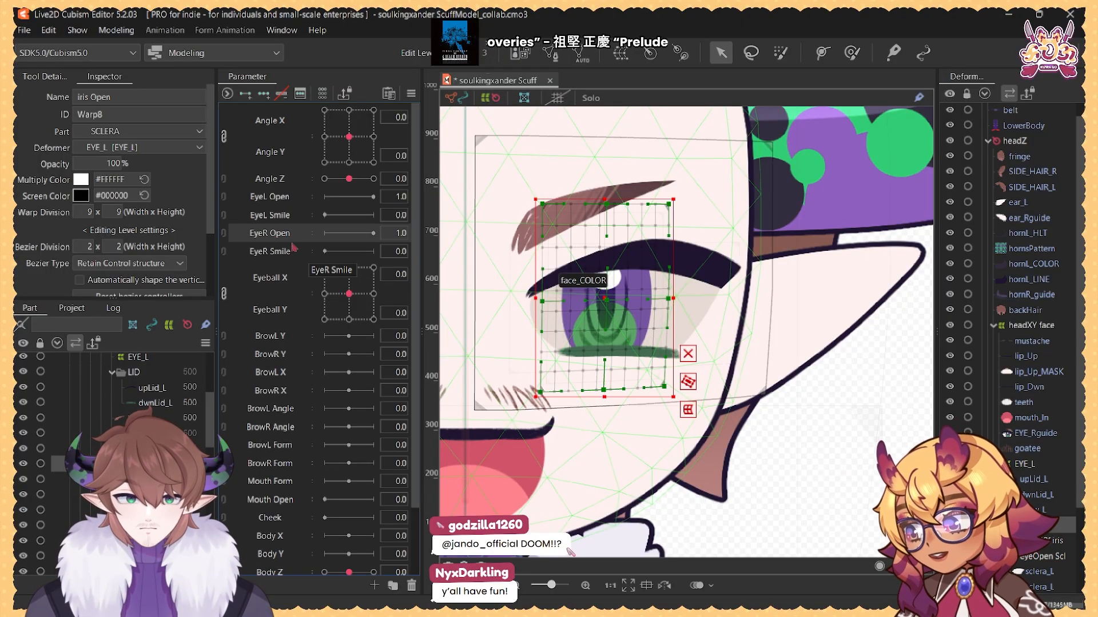
# Step: Add two EyeL Open keys to the iris Open warp, left lids, brow and eyeOpen Scl warp, and set EyeL Open to 0
pyautogui.click(279, 198)
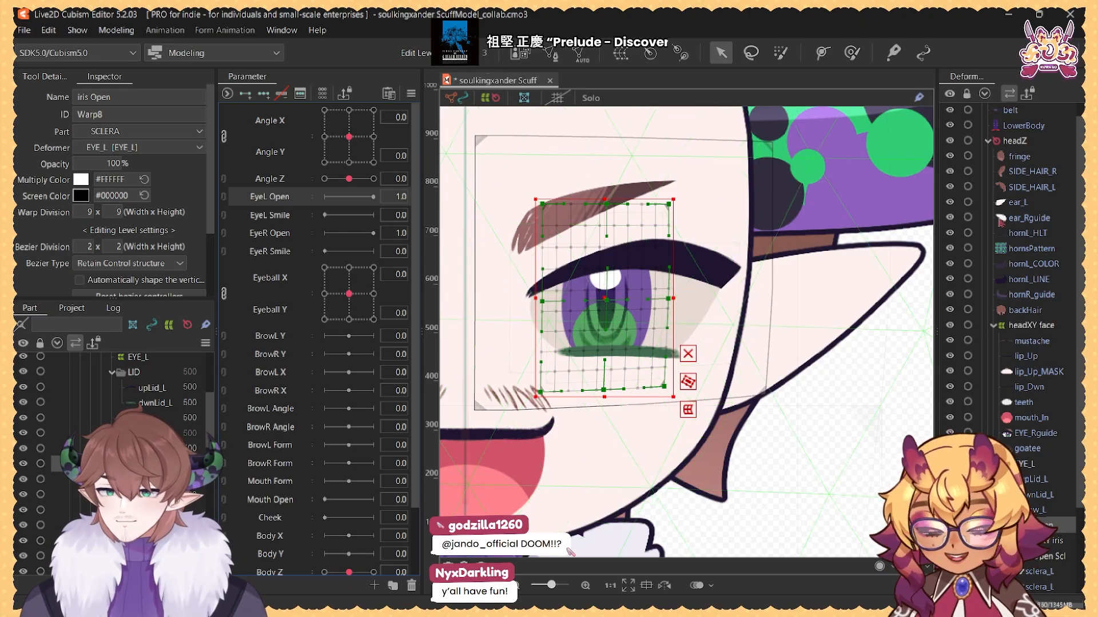
pyautogui.scroll(-3, 1009, 245)
pyautogui.click(1004, 418)
pyautogui.scroll(1, 1011, 398)
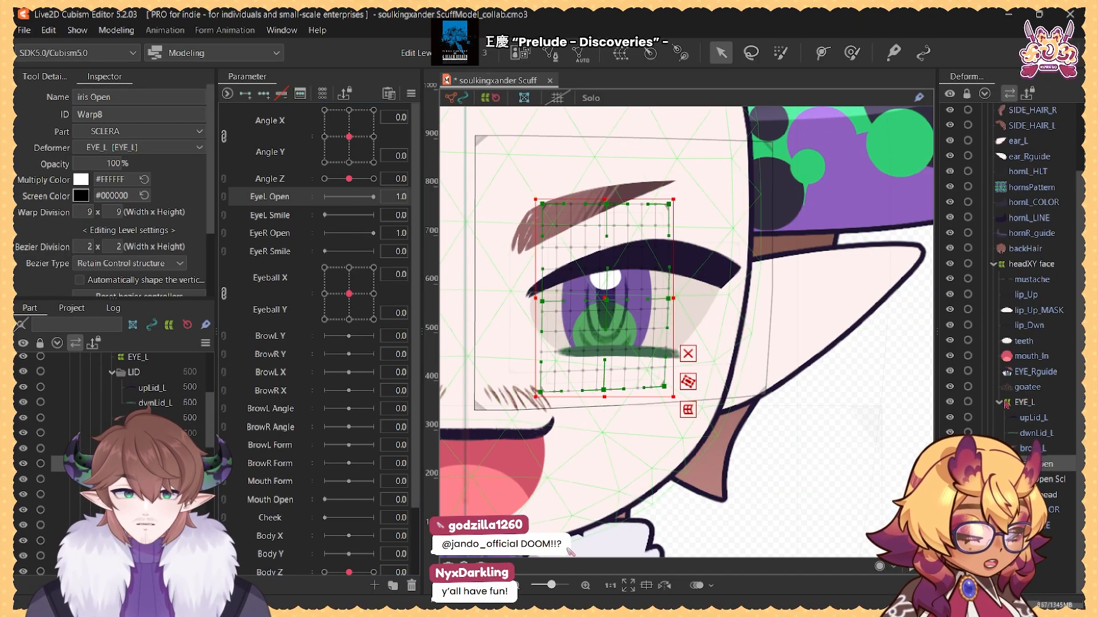
pyautogui.scroll(2, 1011, 398)
pyautogui.scroll(-2, 1046, 457)
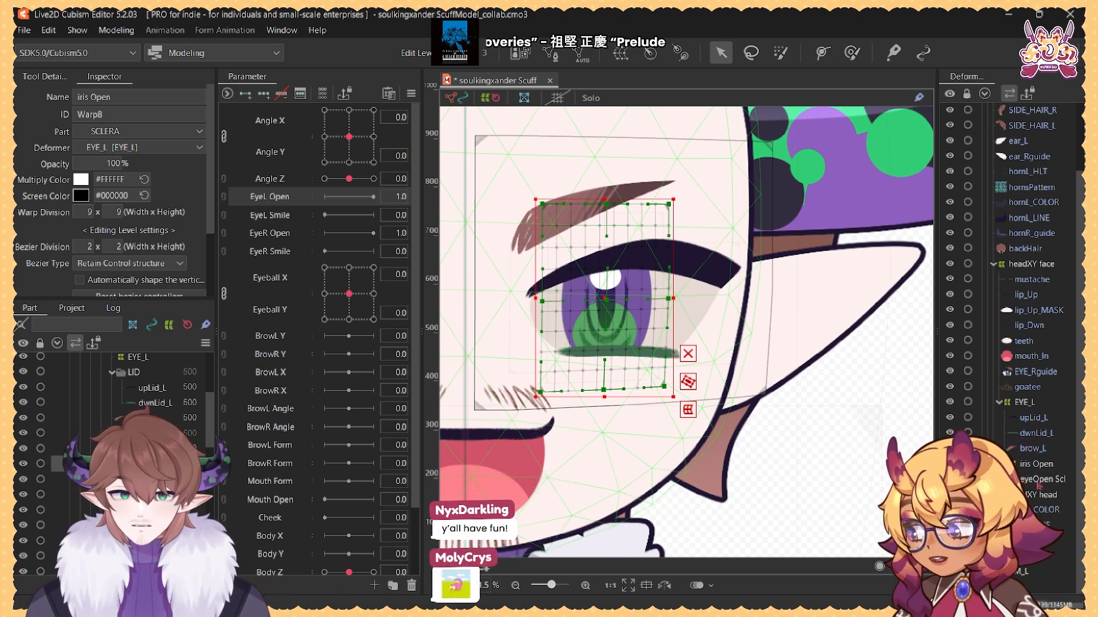
pyautogui.click(246, 96)
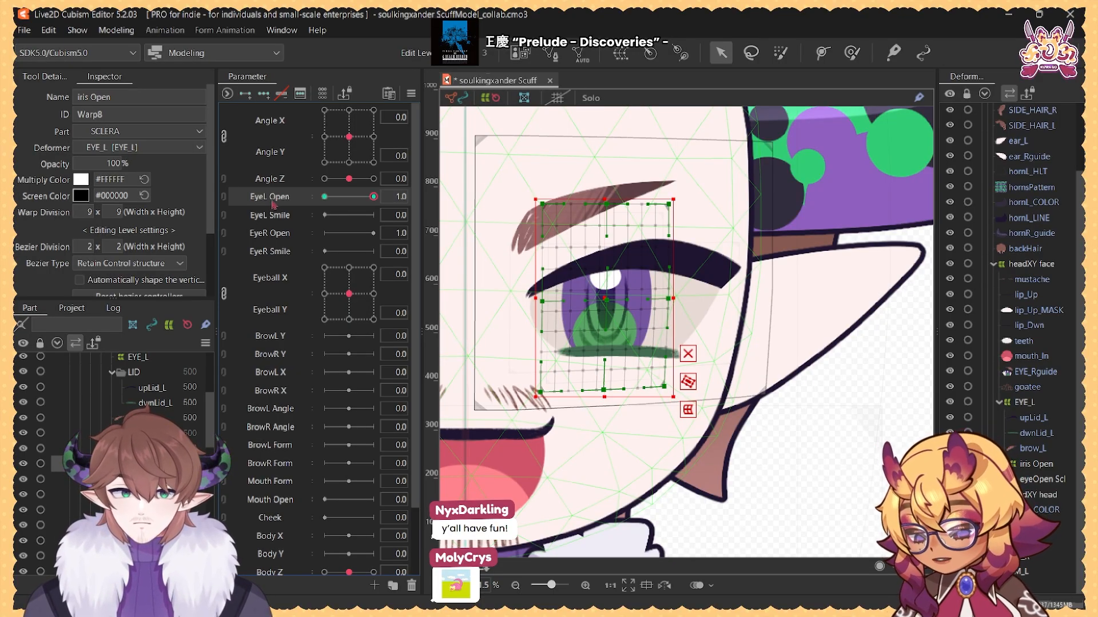
pyautogui.click(324, 202)
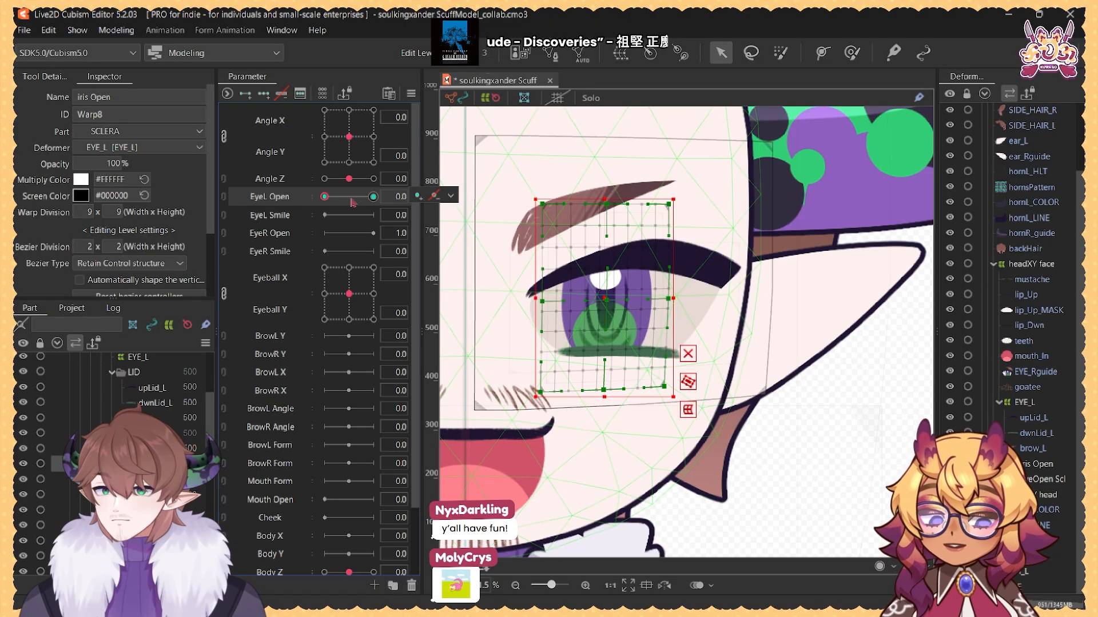
pyautogui.click(1043, 419)
pyautogui.keyDown('shift'); pyautogui.click(1051, 480); pyautogui.keyUp('shift')
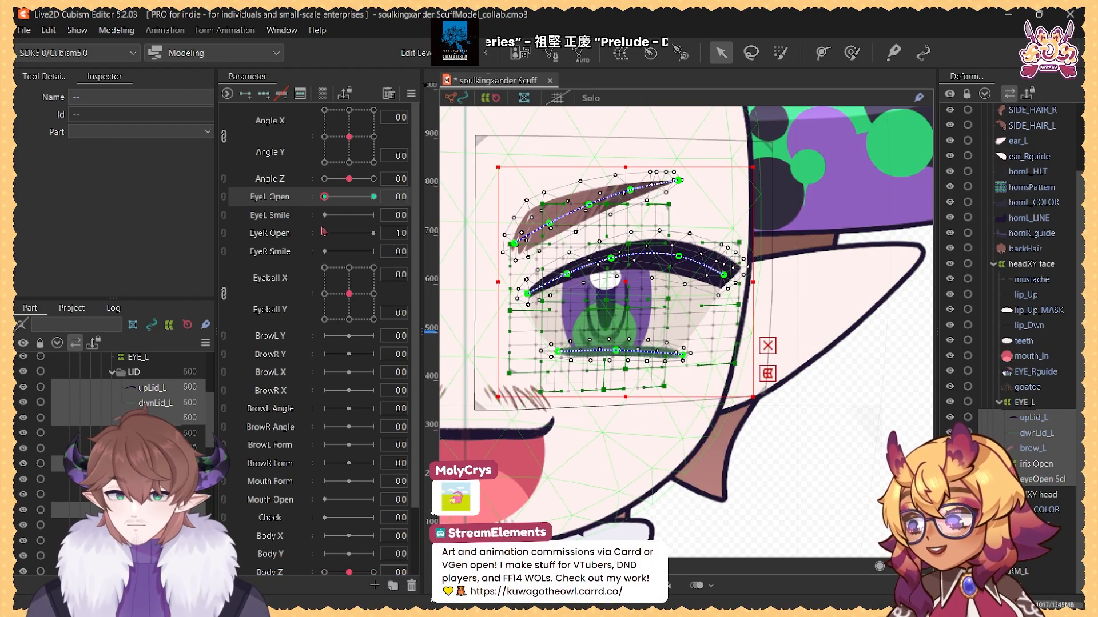
# Step: Lower all deform path points of the left upper lid upLid_L into a flatter closed-eye curve at EyeL Open 0
pyautogui.click(649, 254)
pyautogui.scroll(3, 649, 255)
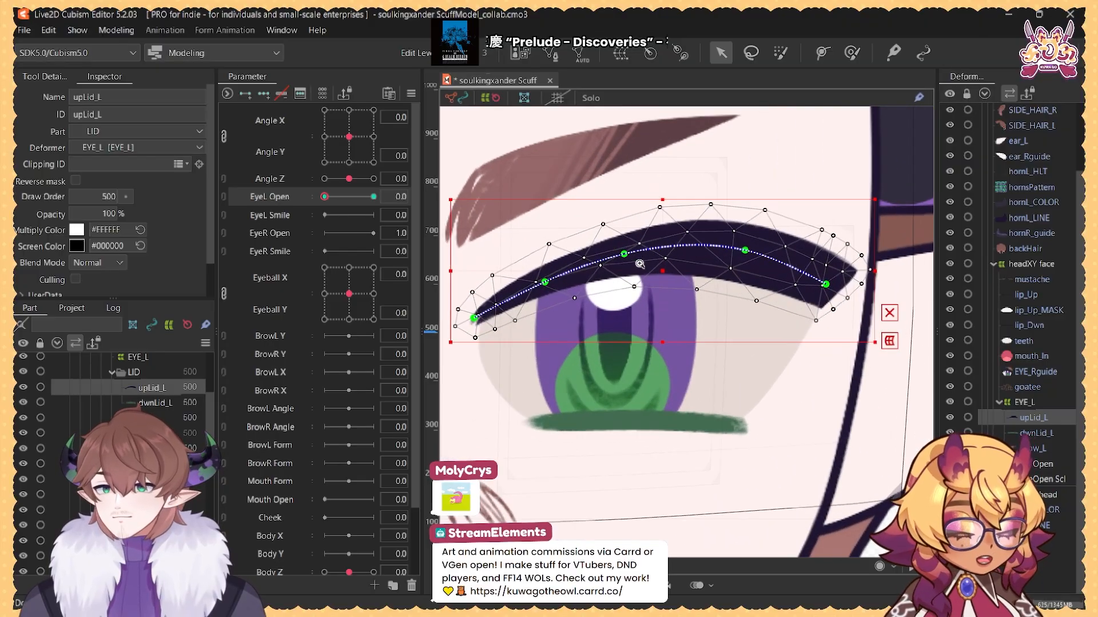
pyautogui.moveTo(606, 275); pyautogui.dragTo(639, 292)
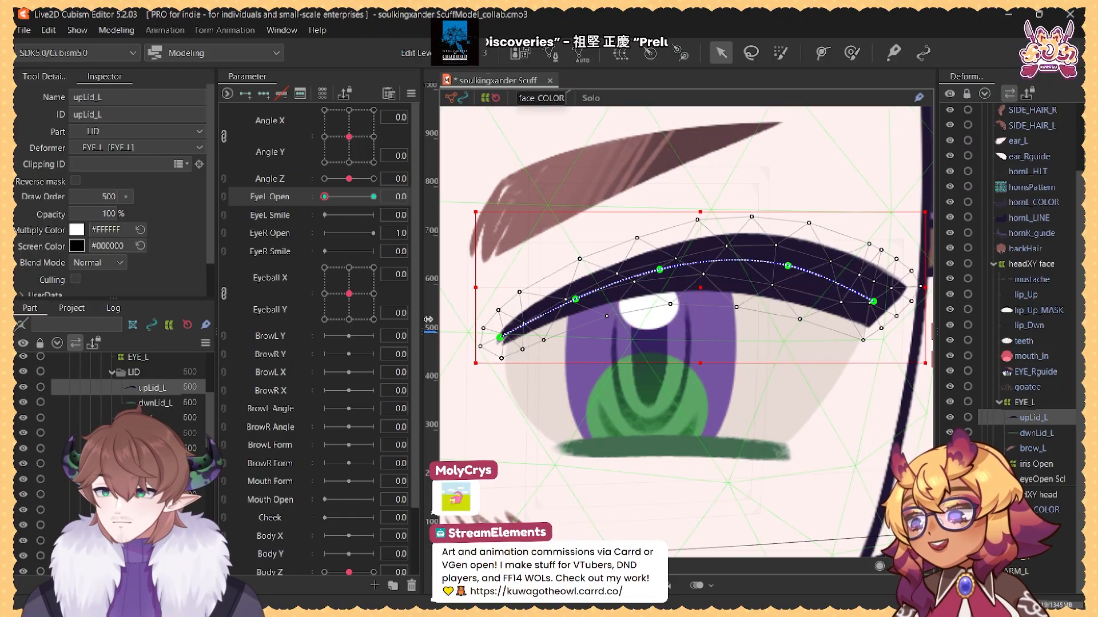
pyautogui.click(500, 338)
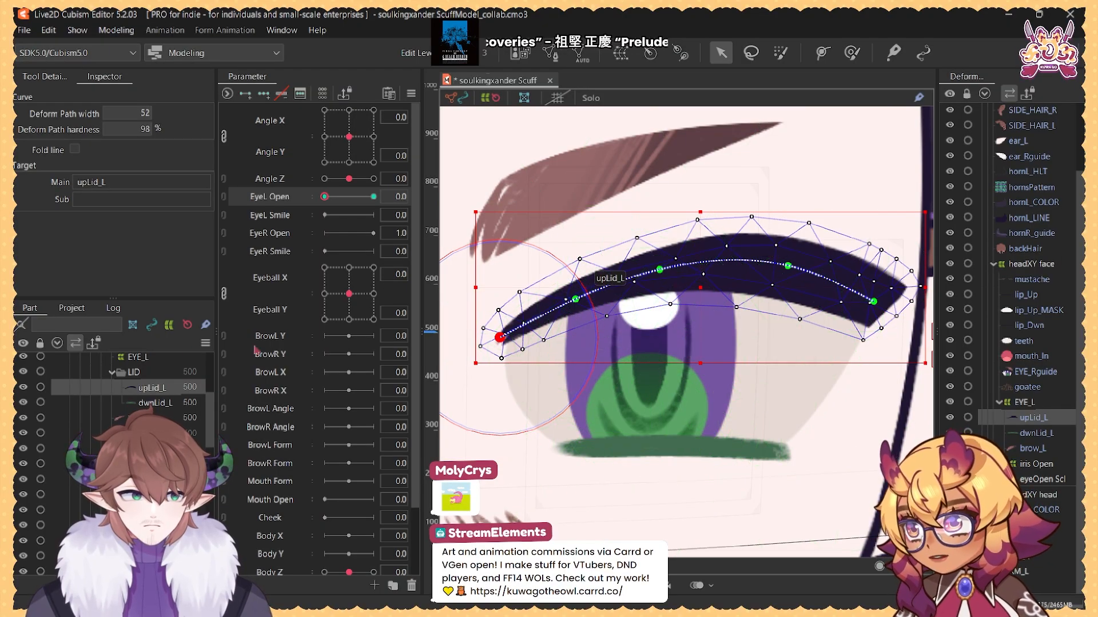
pyautogui.keyDown('shift'); pyautogui.click(575, 299); pyautogui.keyUp('shift')
pyautogui.keyDown('shift'); pyautogui.click(660, 269); pyautogui.keyUp('shift')
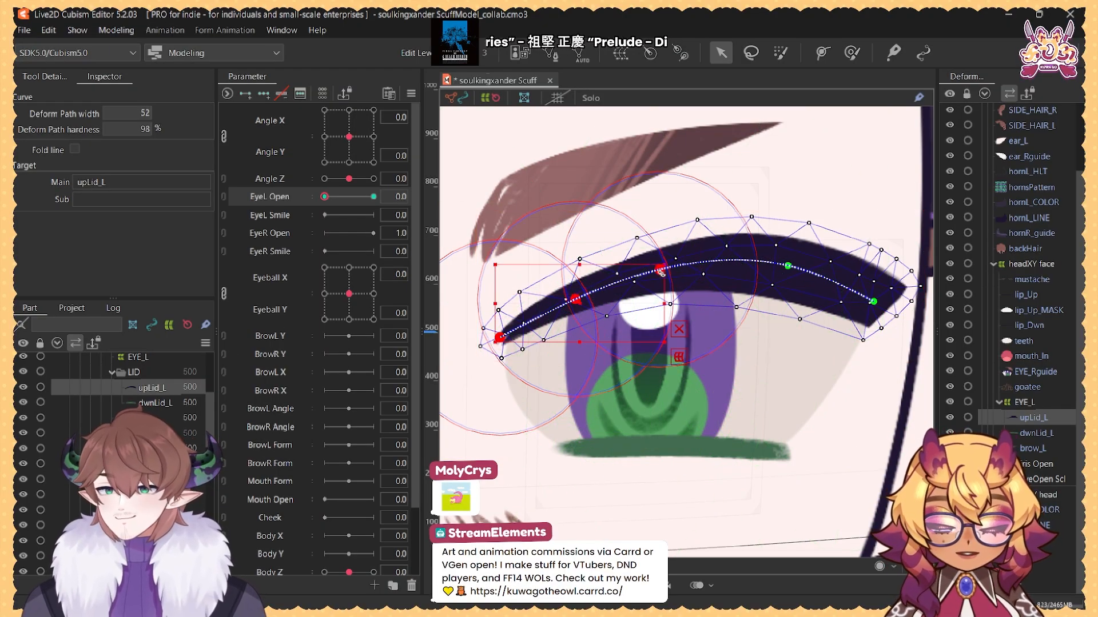
pyautogui.keyDown('shift'); pyautogui.click(788, 265); pyautogui.keyUp('shift')
pyautogui.keyDown('shift'); pyautogui.click(872, 301); pyautogui.keyUp('shift')
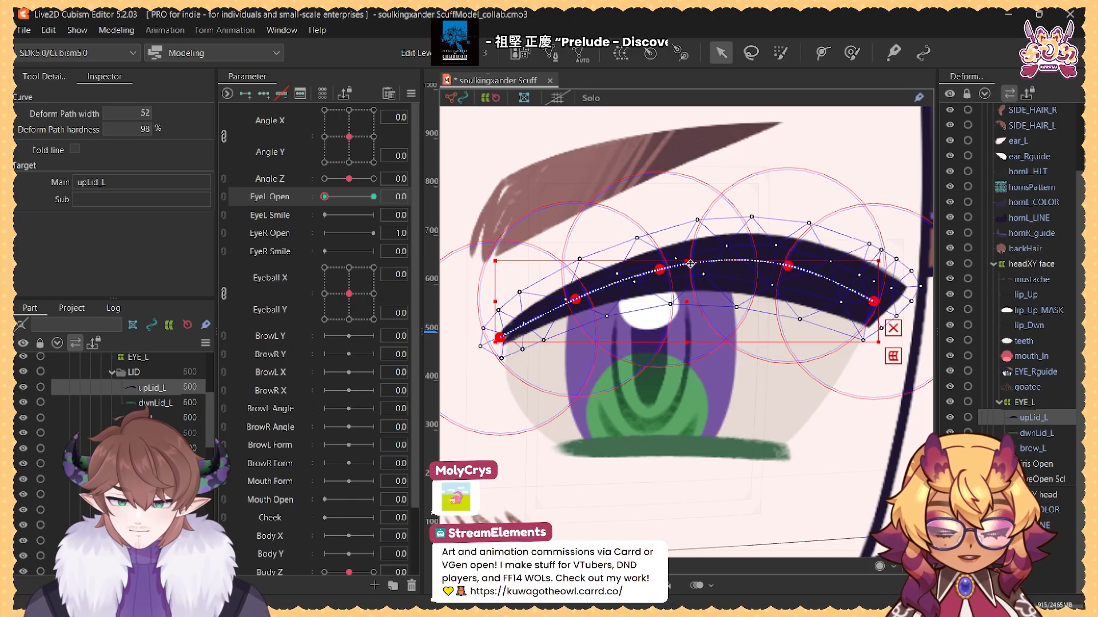
pyautogui.moveTo(686, 262); pyautogui.dragTo(688, 294)
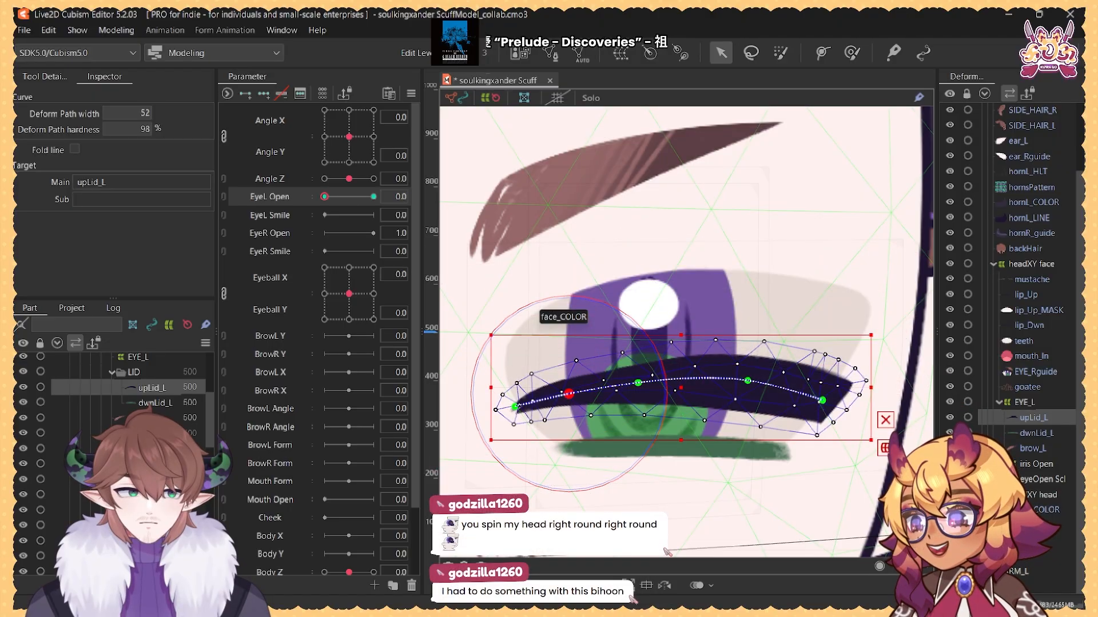
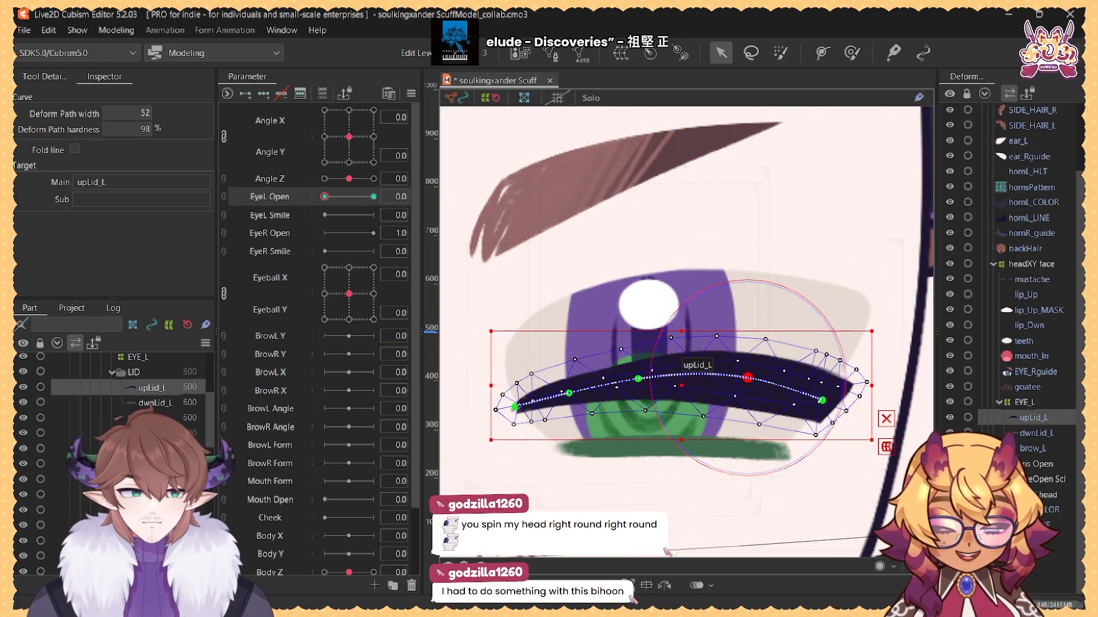
# Step: Raise the deform path of the left lower lid dwnLid_L so it meets the closed upper lid at EyeL Open 0
pyautogui.click(678, 460)
pyautogui.click(557, 448)
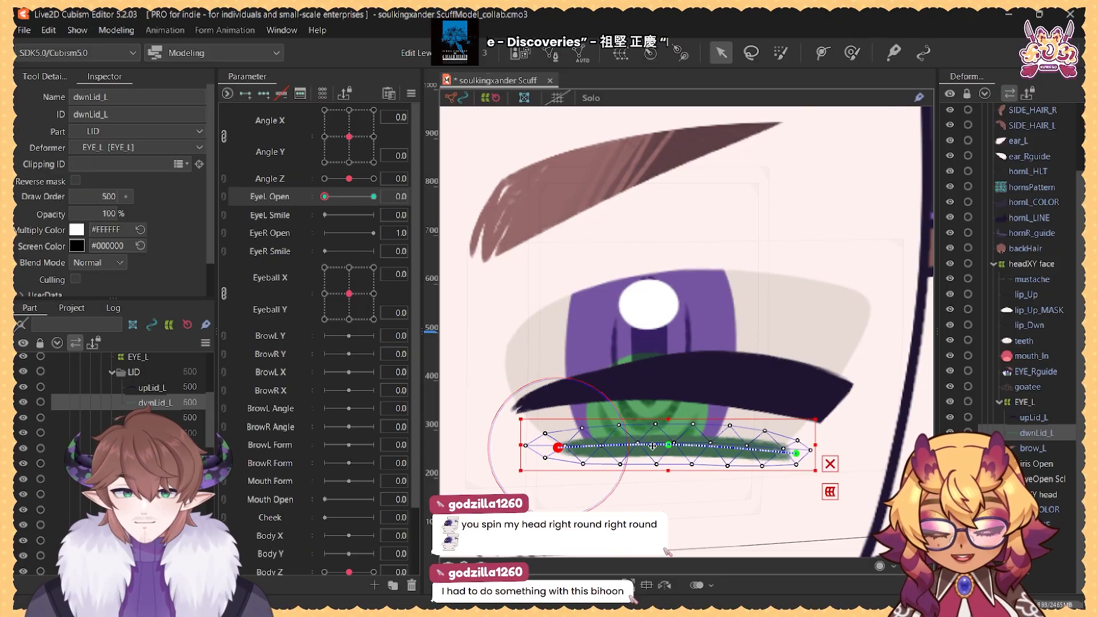
pyautogui.scroll(5, 666, 445)
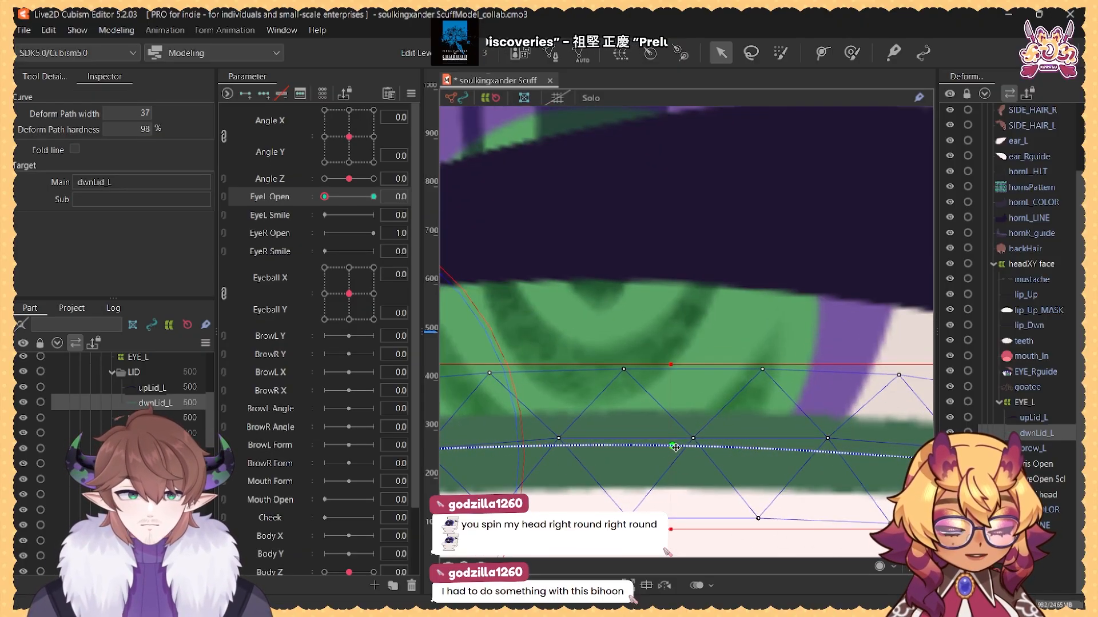
pyautogui.scroll(5, 679, 447)
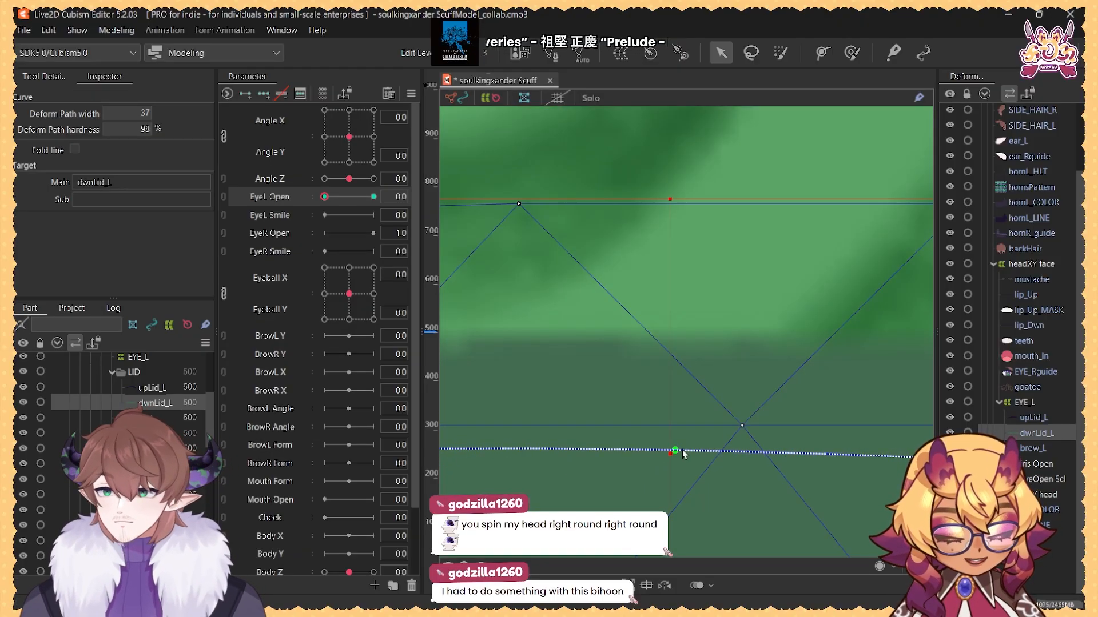
pyautogui.scroll(-6, 678, 450)
pyautogui.moveTo(630, 437); pyautogui.dragTo(634, 353)
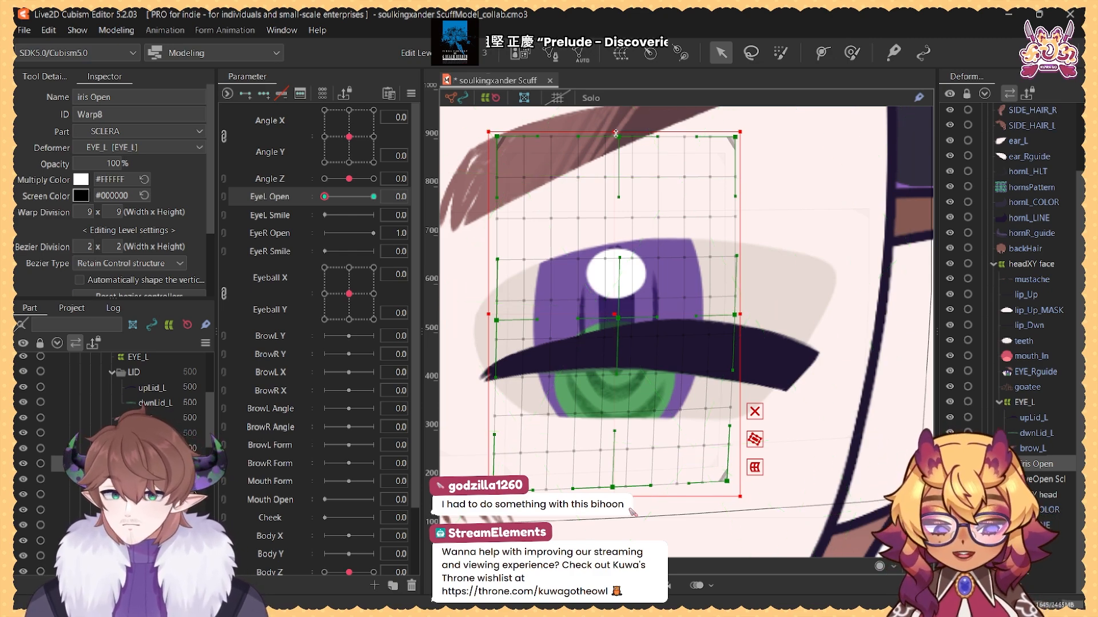
# Step: Squash the iris Open warp and the eyeOpen Scl warp vertically so iris and sclera sit behind the closed upper lid
pyautogui.moveTo(617, 132); pyautogui.dragTo(614, 244)
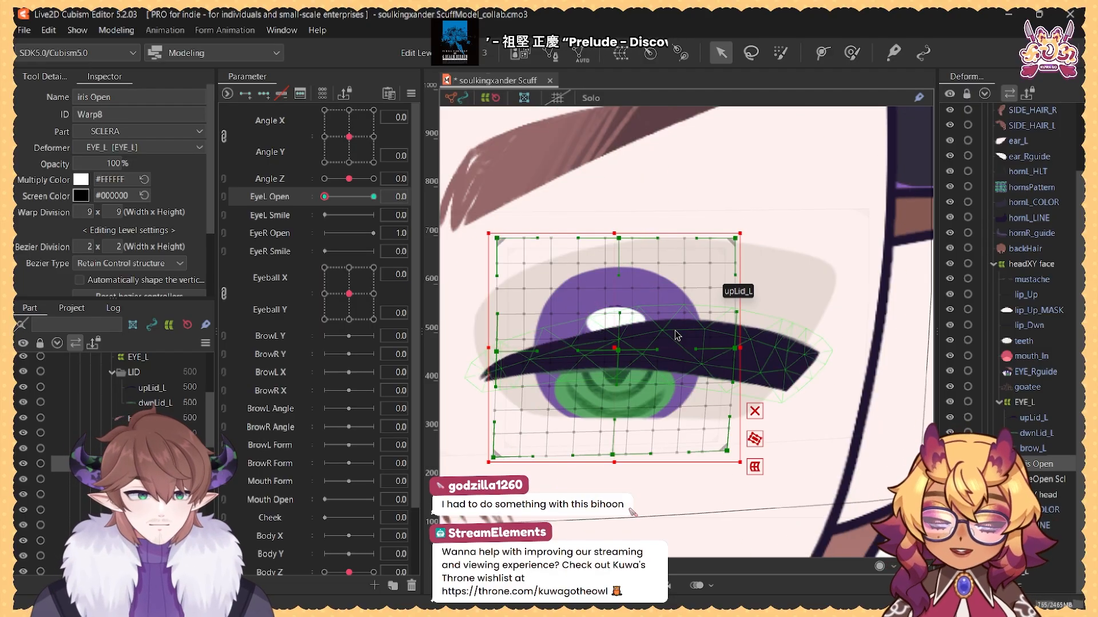
pyautogui.moveTo(326, 198); pyautogui.dragTo(246, 225)
pyautogui.scroll(-2, 171, 411)
pyautogui.click(165, 455)
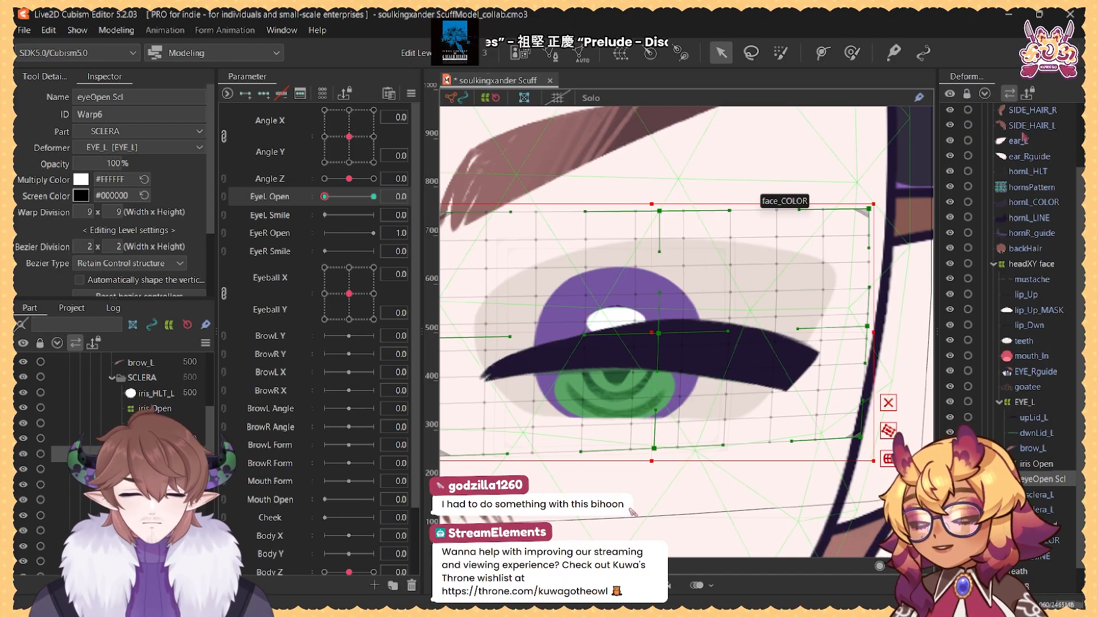
pyautogui.moveTo(667, 214)
pyautogui.mouseDown()
pyautogui.moveTo(679, 238)
pyautogui.moveTo(665, 269)
pyautogui.moveTo(667, 374)
pyautogui.mouseUp()
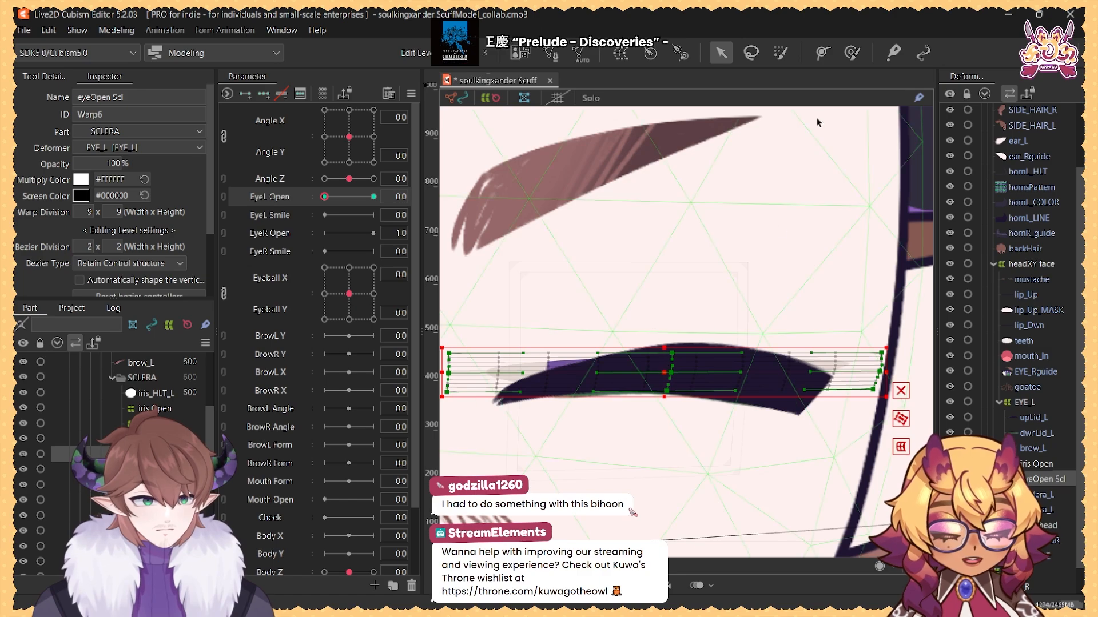
pyautogui.click(852, 53)
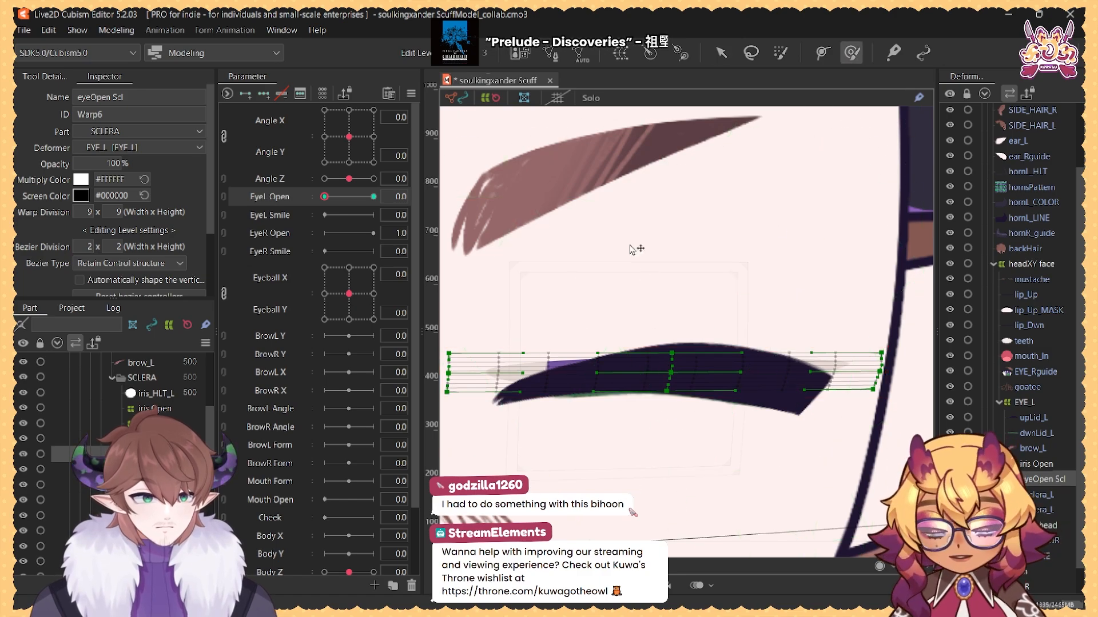
pyautogui.scroll(-5, 668, 366)
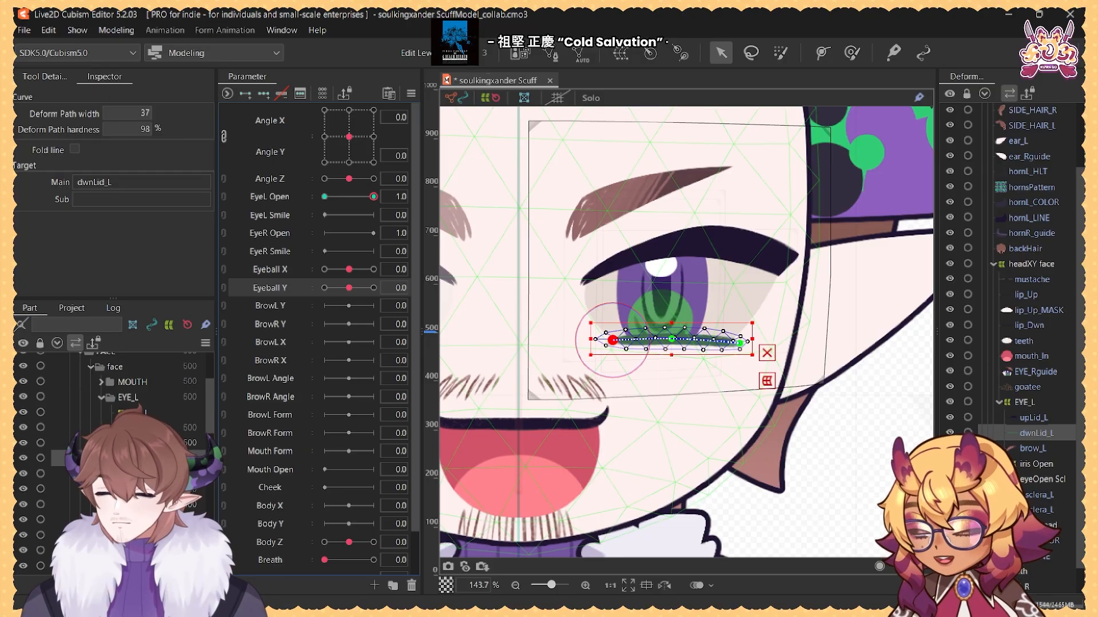
# Step: Add three Eyeball Y keys to the left upper lid upLid_L and the eyeOpen Scl warp
pyautogui.click(136, 443)
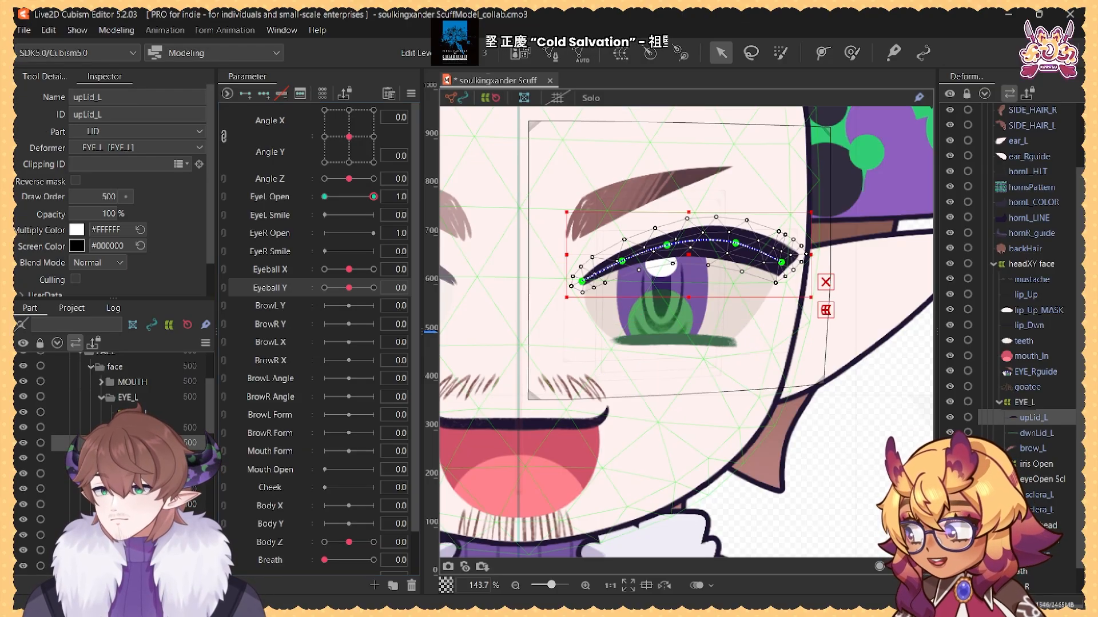
pyautogui.scroll(-2, 142, 428)
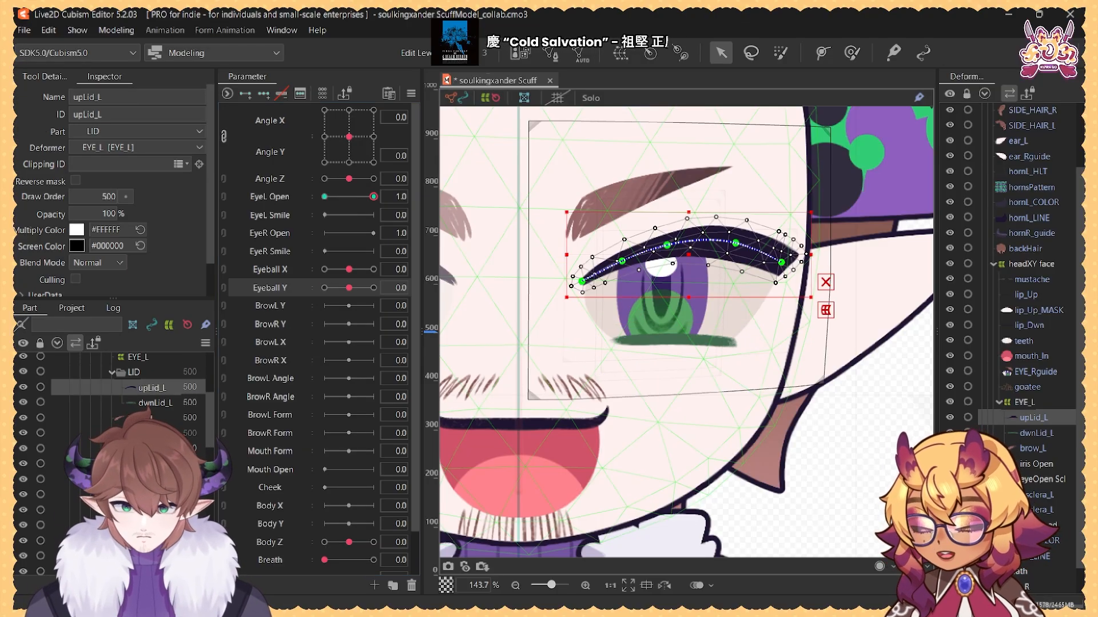
pyautogui.keyDown('ctrl'); pyautogui.click(155, 510); pyautogui.keyUp('ctrl')
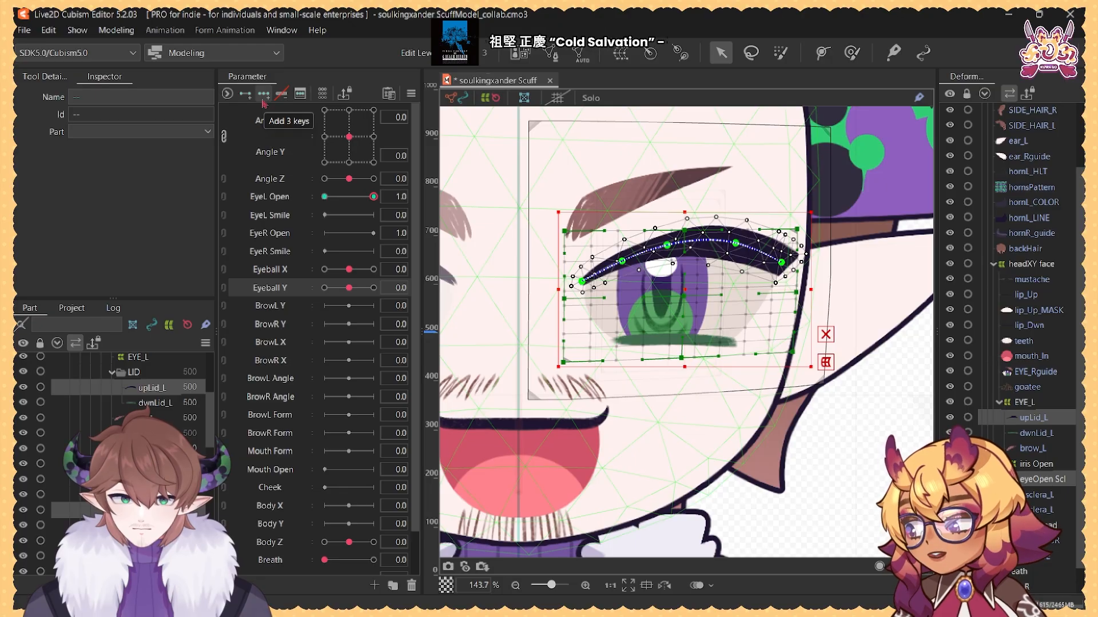
pyautogui.click(263, 99)
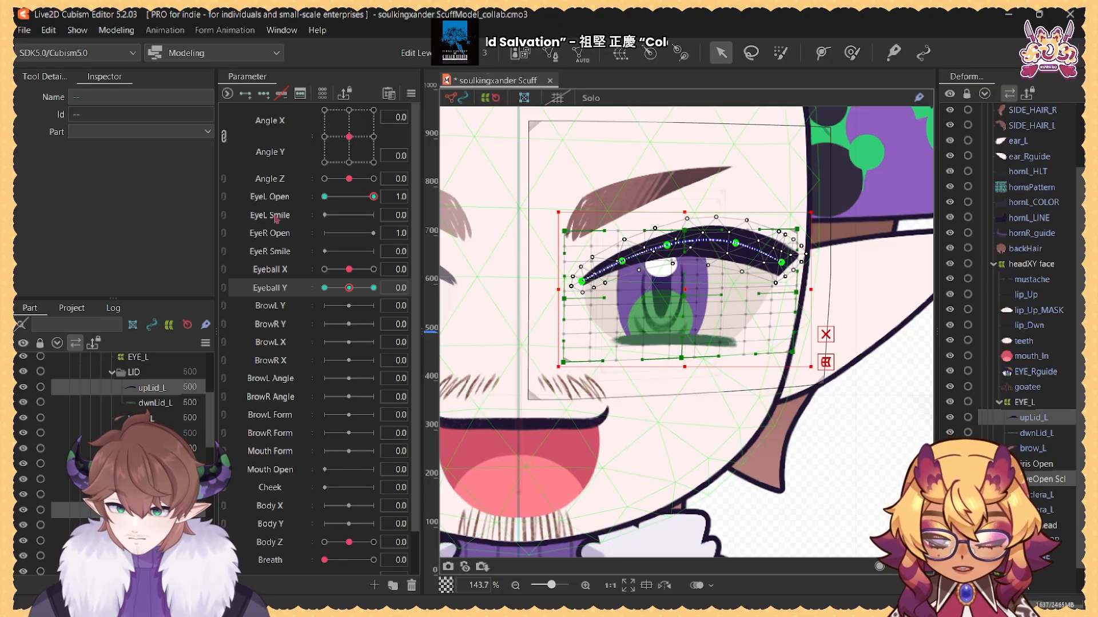
# Step: Set Eyeball Y to -1 and lower the middle deform path points of upLid_L so the upper lid follows the downward gaze
pyautogui.click(324, 288)
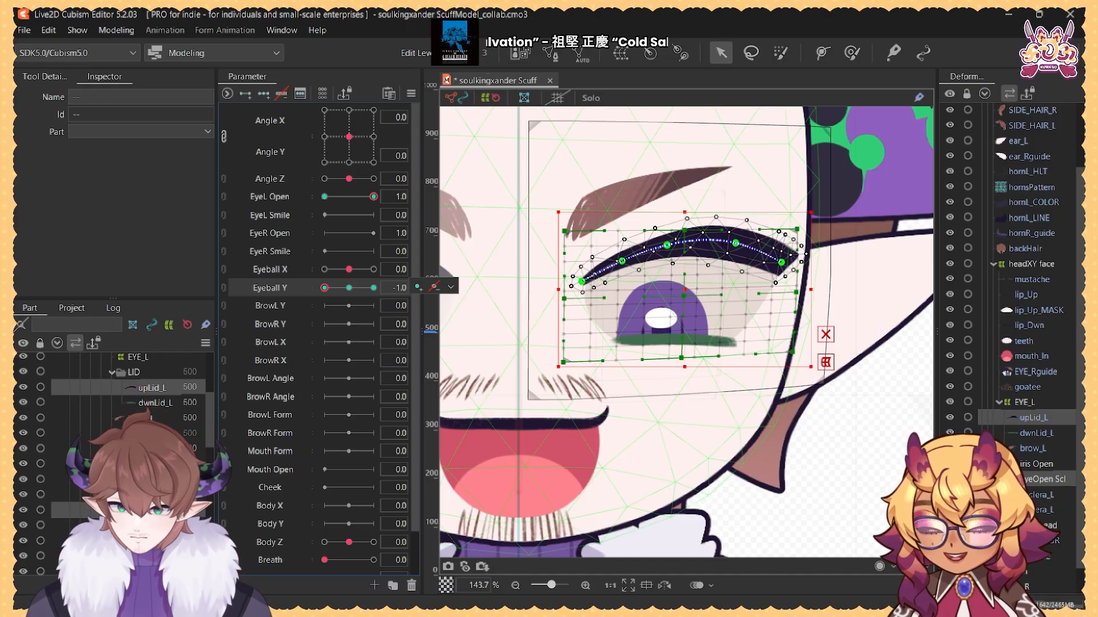
pyautogui.click(143, 391)
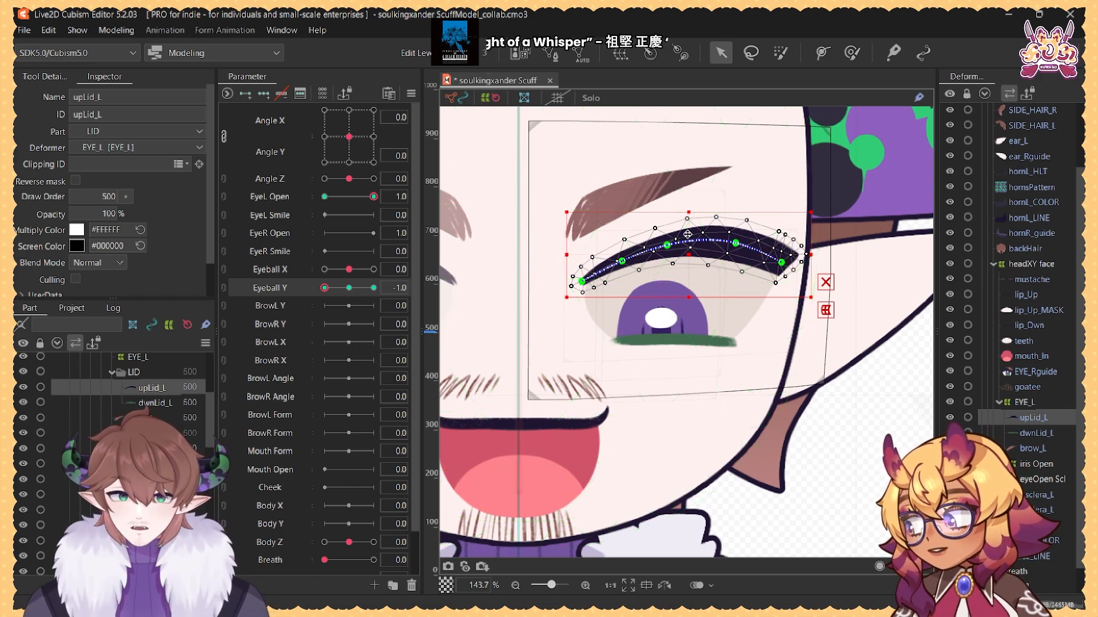
pyautogui.click(666, 245)
pyautogui.keyDown('shift'); pyautogui.click(622, 262); pyautogui.keyUp('shift')
pyautogui.keyDown('shift'); pyautogui.click(735, 243); pyautogui.keyUp('shift')
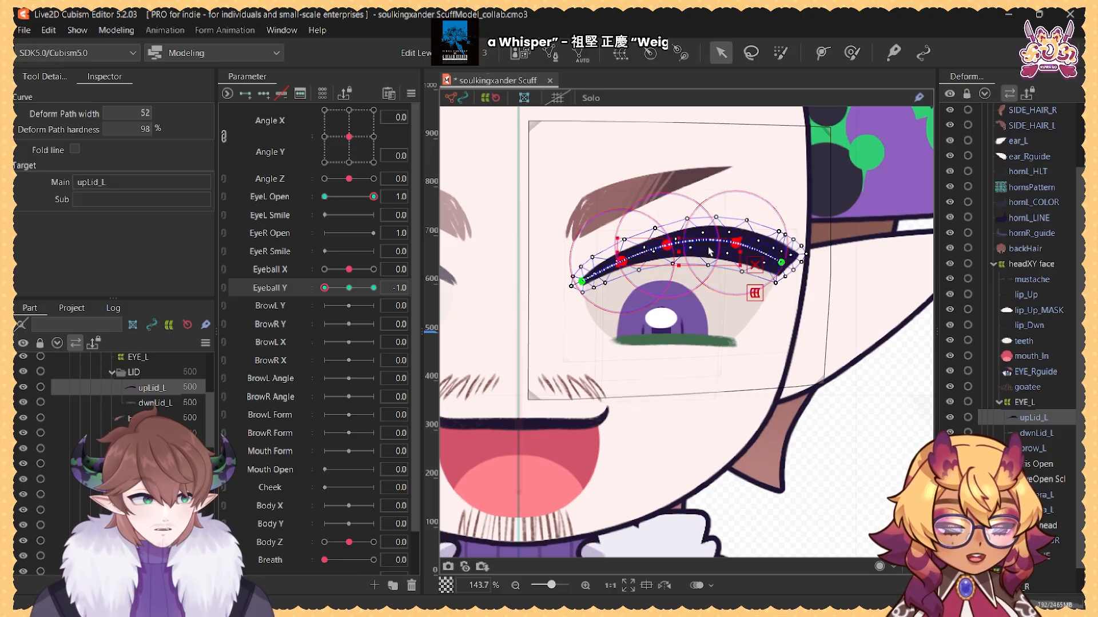
pyautogui.moveTo(681, 240); pyautogui.dragTo(667, 261)
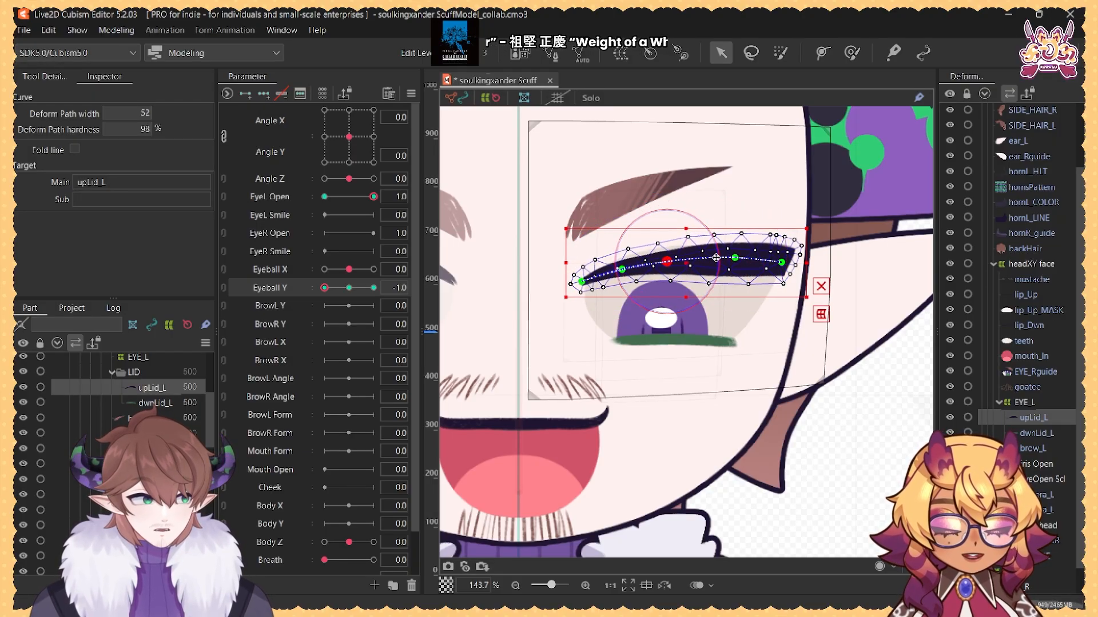
pyautogui.click(734, 259)
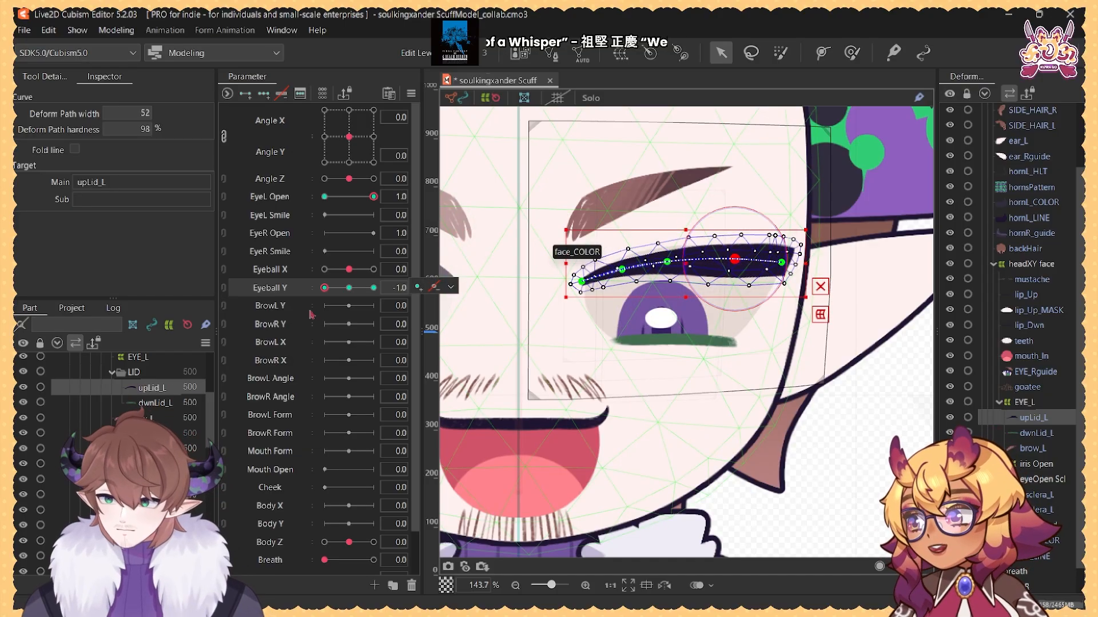
# Step: Set Eyeball Y to 1 and raise the middle deform path points of upLid_L into a higher arch
pyautogui.click(373, 288)
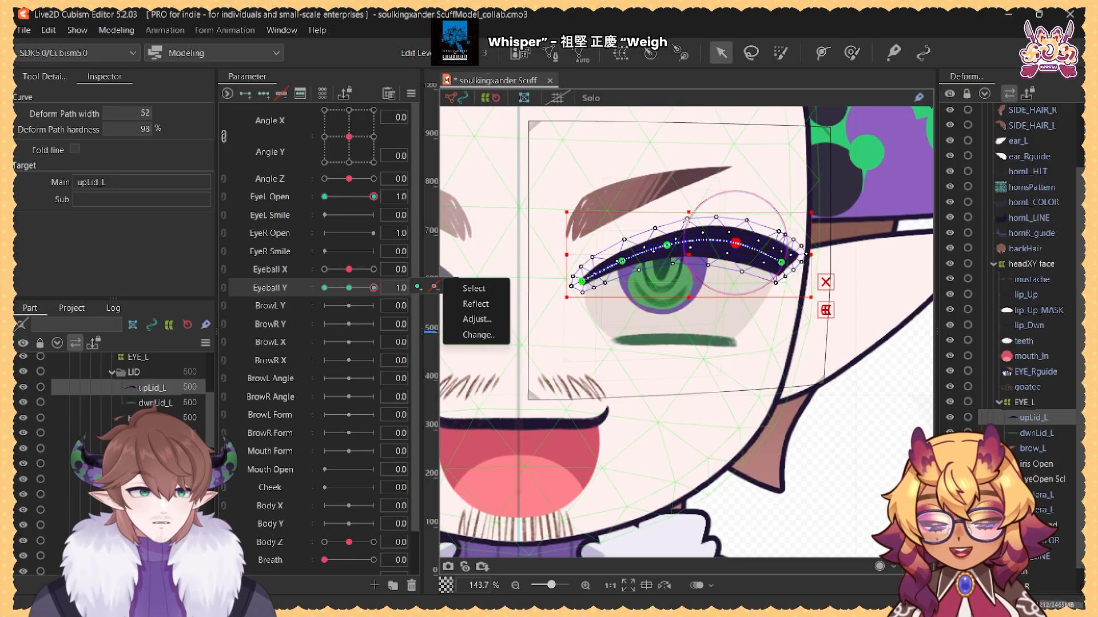
pyautogui.keyDown('shift'); pyautogui.click(667, 246); pyautogui.keyUp('shift')
pyautogui.keyDown('shift'); pyautogui.click(622, 262); pyautogui.keyUp('shift')
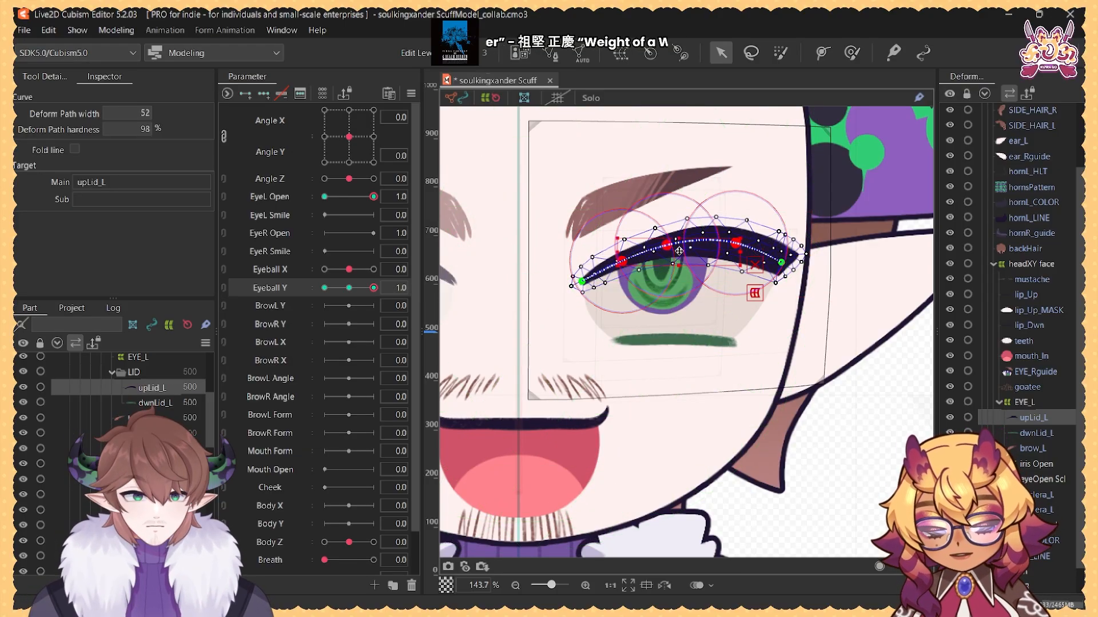
pyautogui.moveTo(678, 237); pyautogui.dragTo(729, 228)
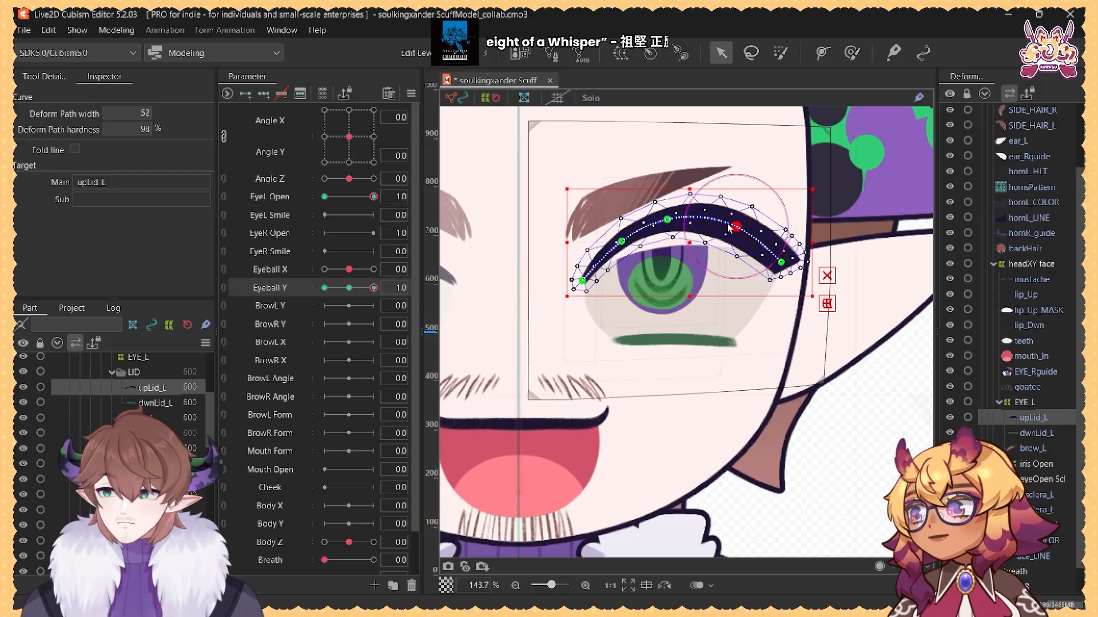
pyautogui.click(663, 222)
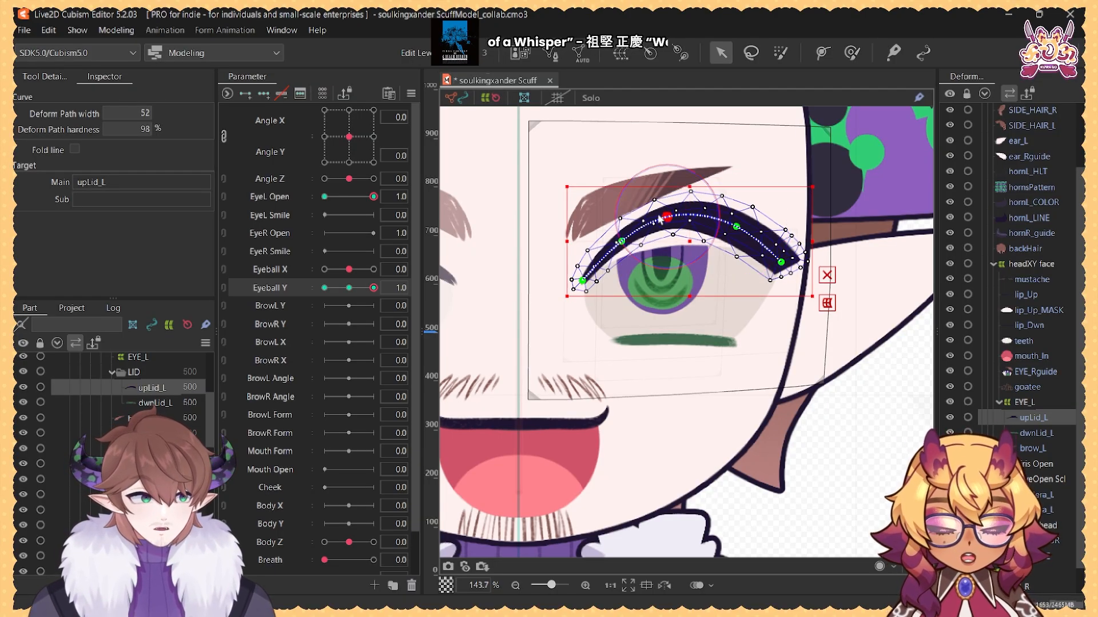
# Step: Return Eyeball Y to 0 and delete the Multiply-blended sclera copy sclera_L2 from the eyeOpen Scl warp
pyautogui.click(153, 510)
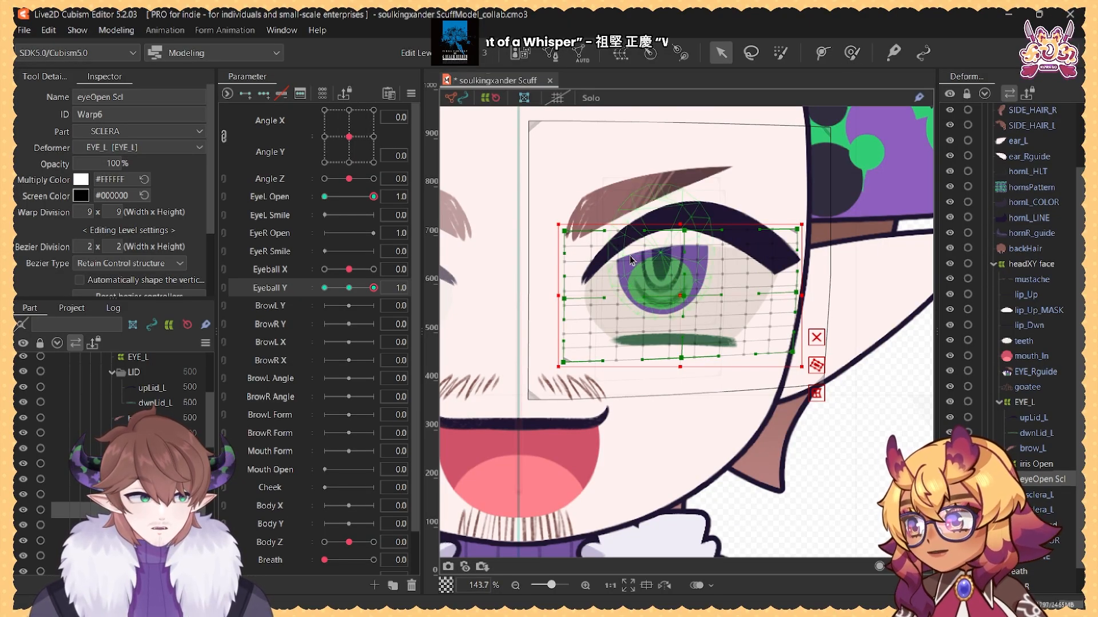
pyautogui.moveTo(374, 288); pyautogui.dragTo(351, 277)
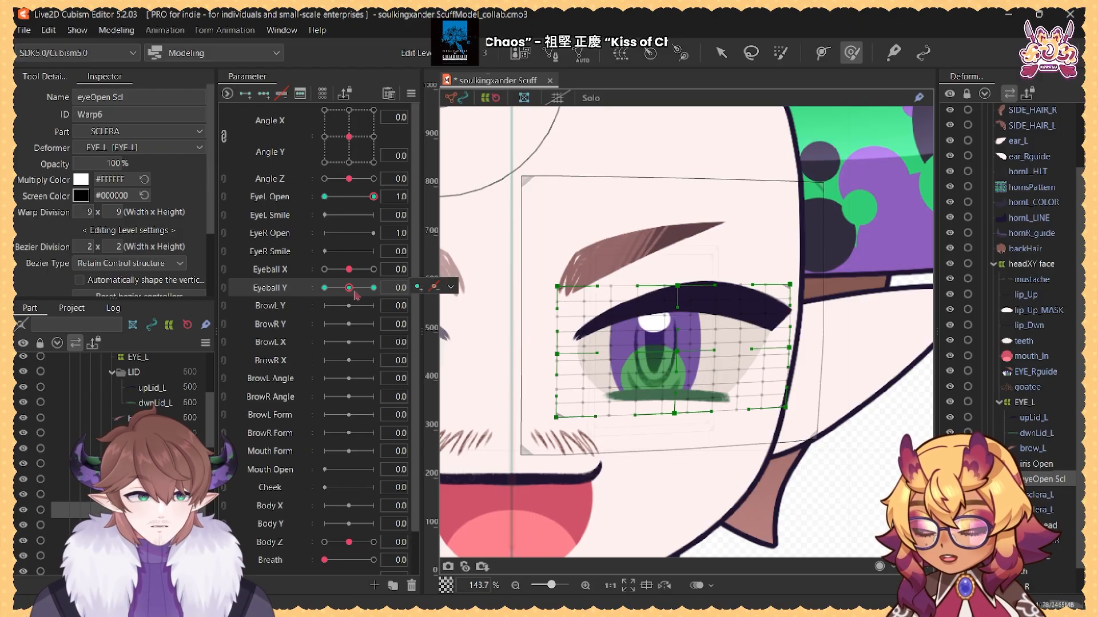
pyautogui.click(1038, 495)
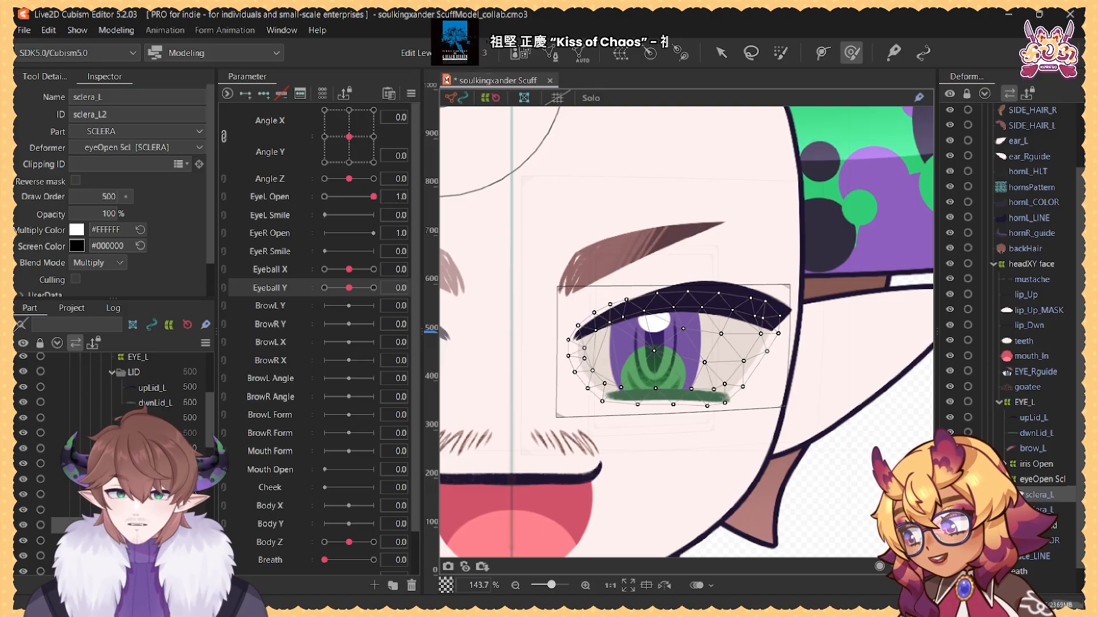
pyautogui.press('Delete')
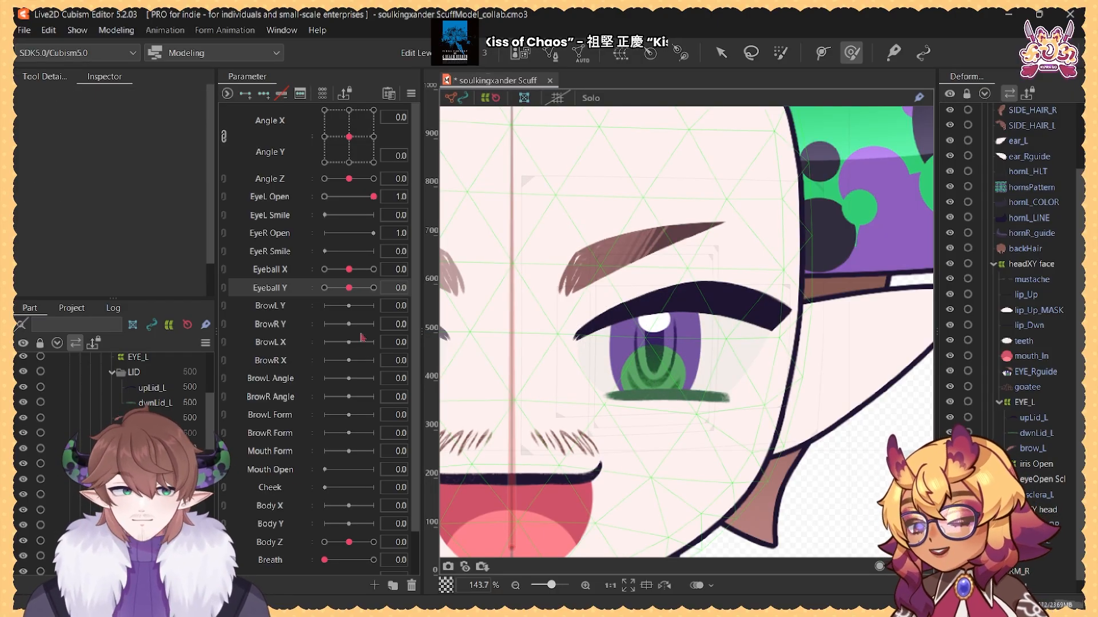
# Step: Bend the deform path of the left brow brow_L for the BrowL Form -1 key and return BrowL Form to 0
pyautogui.click(637, 247)
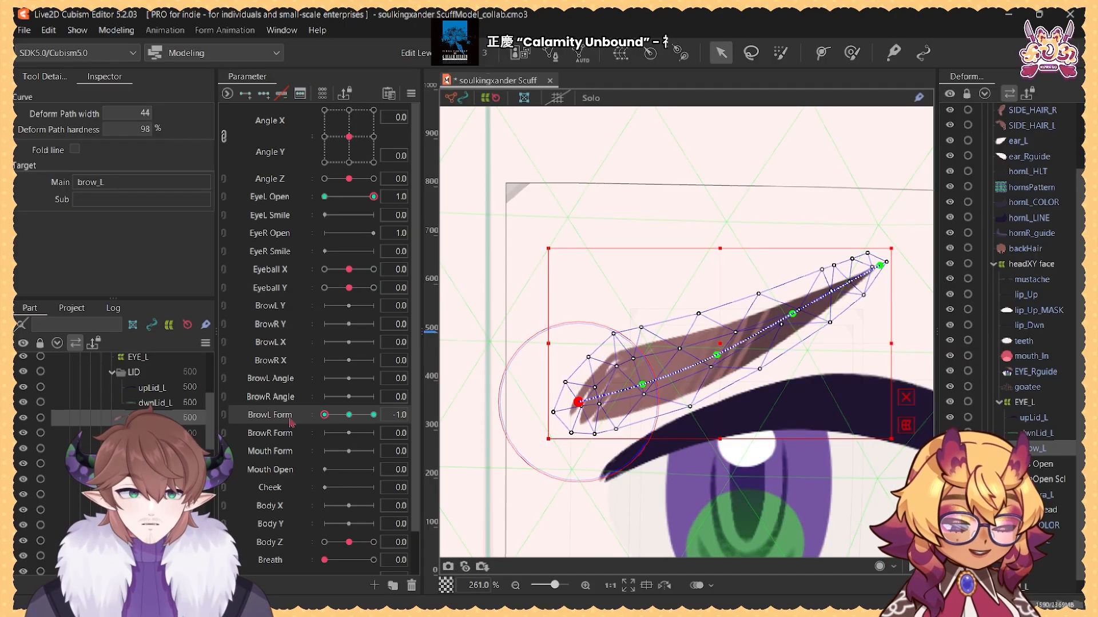
pyautogui.moveTo(290, 420); pyautogui.dragTo(246, 441)
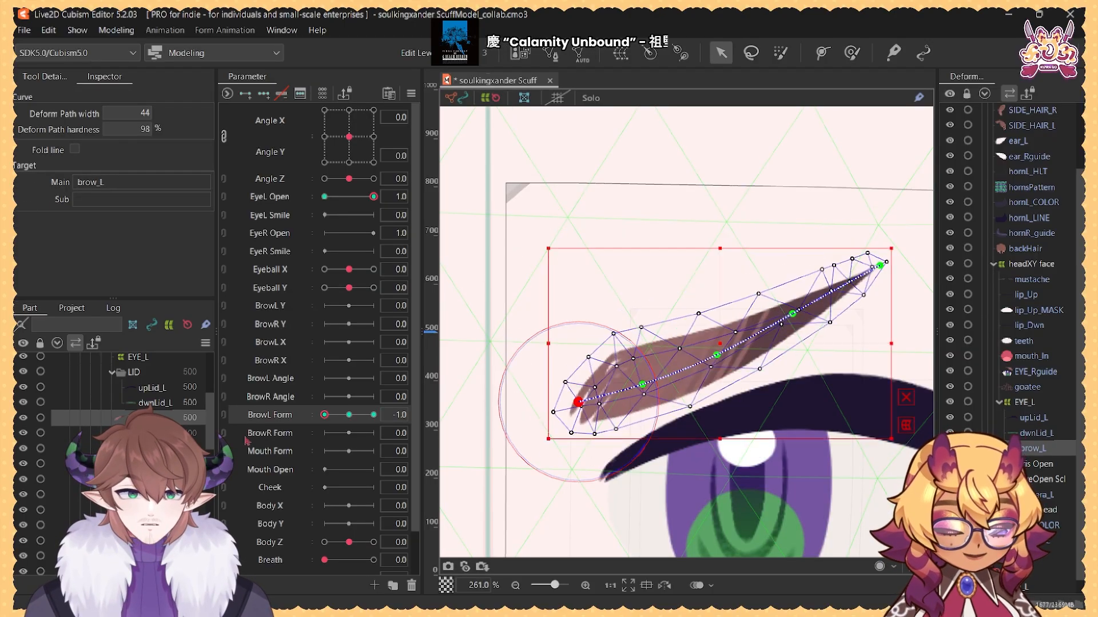
pyautogui.moveTo(335, 429); pyautogui.dragTo(314, 420)
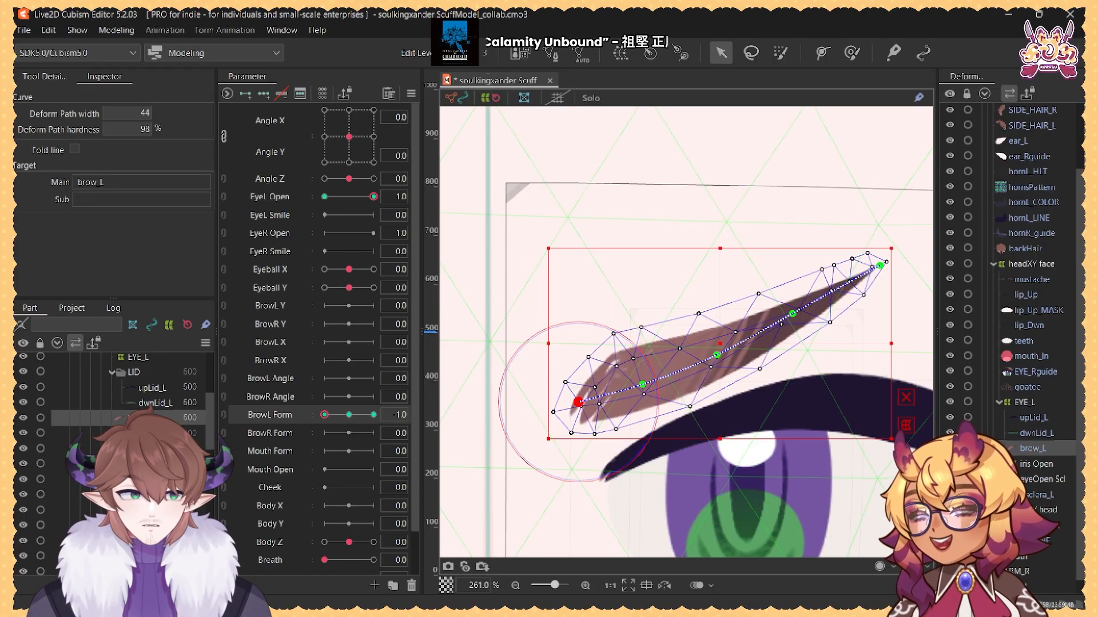
pyautogui.click(349, 415)
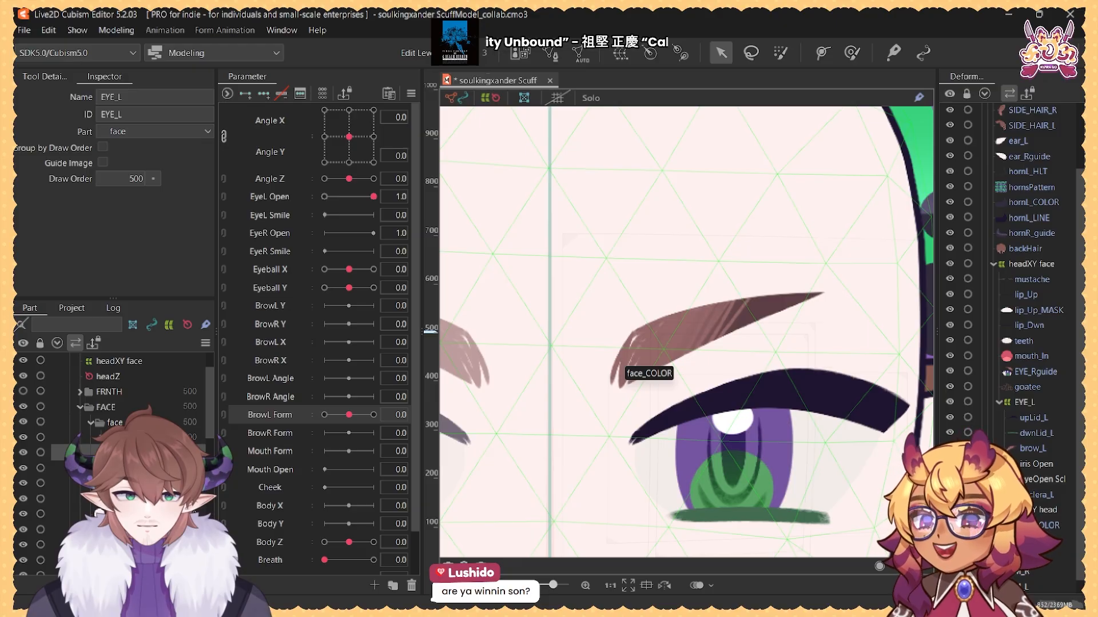
pyautogui.scroll(-5, 751, 316)
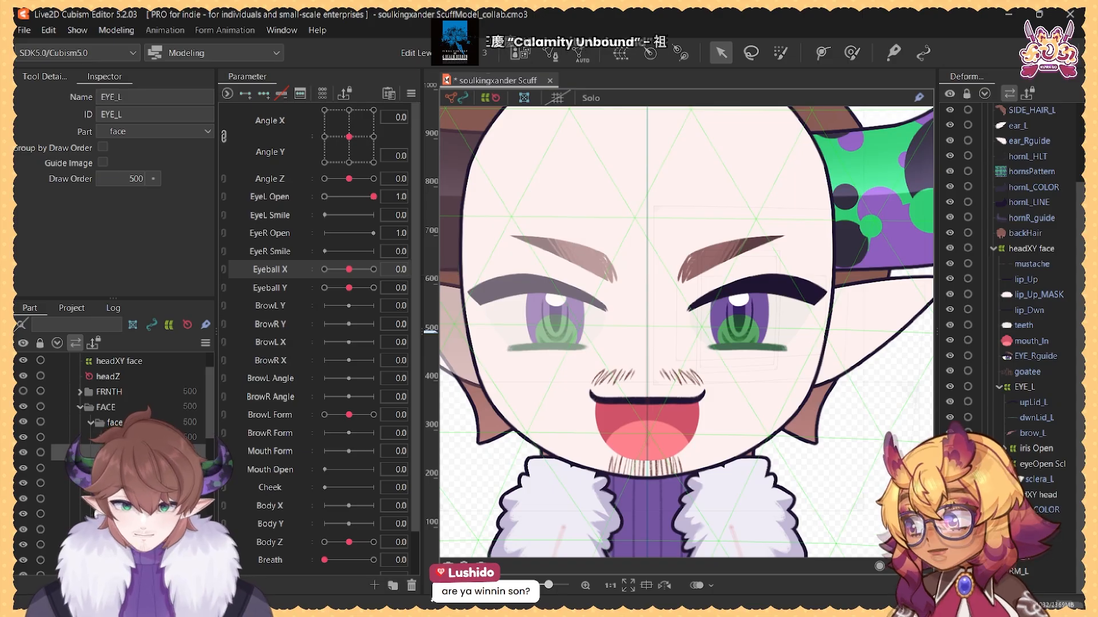
# Step: Duplicate the EYE_L part together with its child objects inside the face part
pyautogui.hotkey('ctrl', 'c')
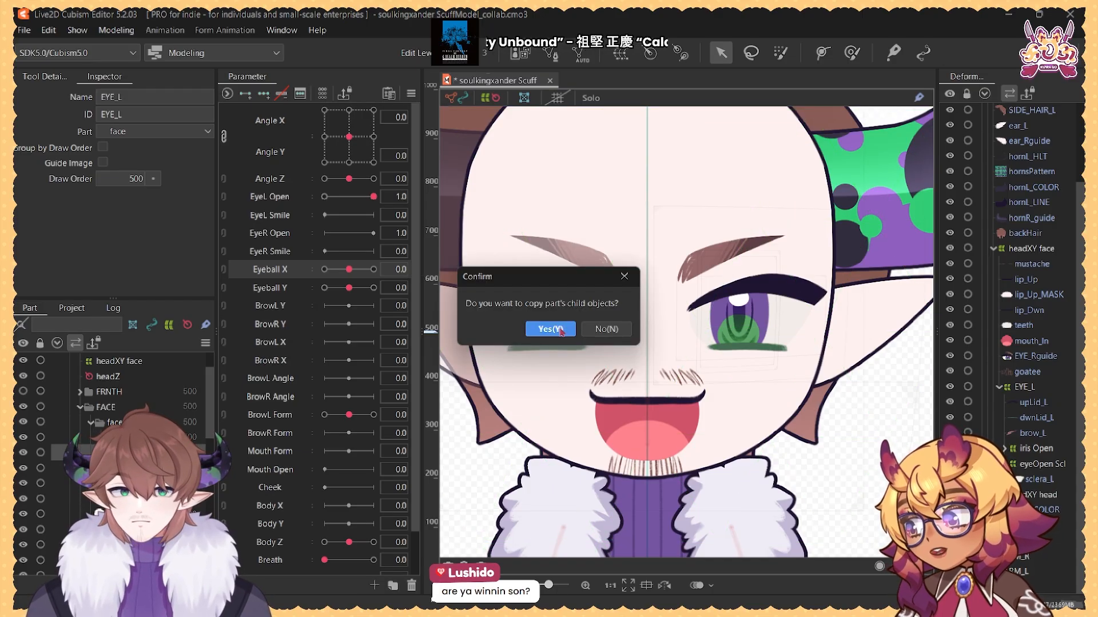
pyautogui.click(550, 329)
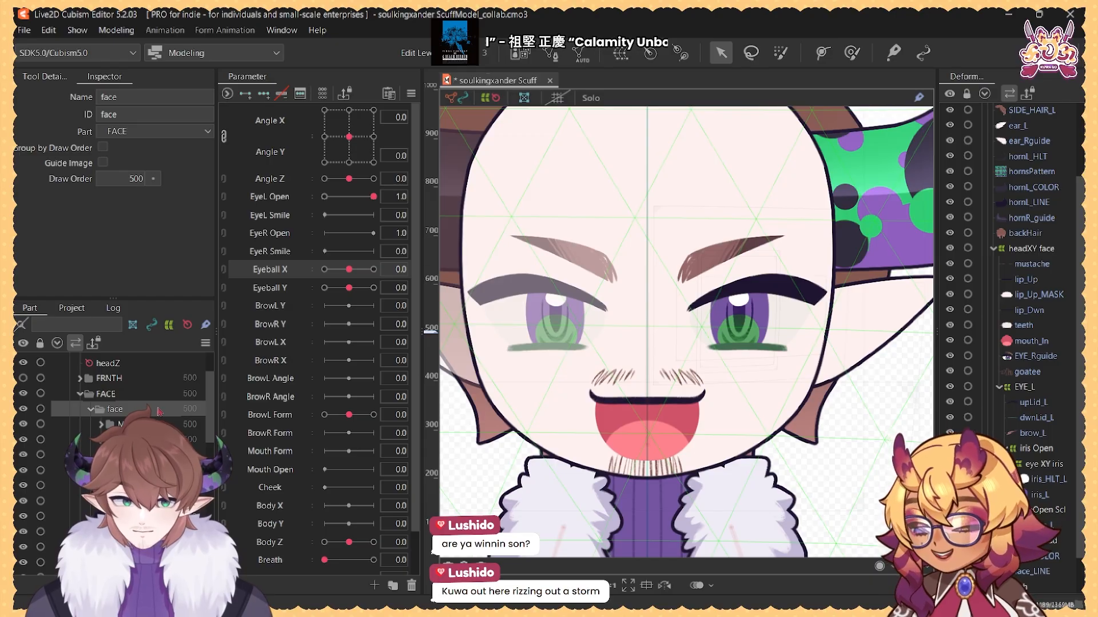
pyautogui.hotkey('ctrl', 'v')
# Step: Rename both the copied eye's main warp deformer and its containing part as EYE_R
pyautogui.click(134, 399)
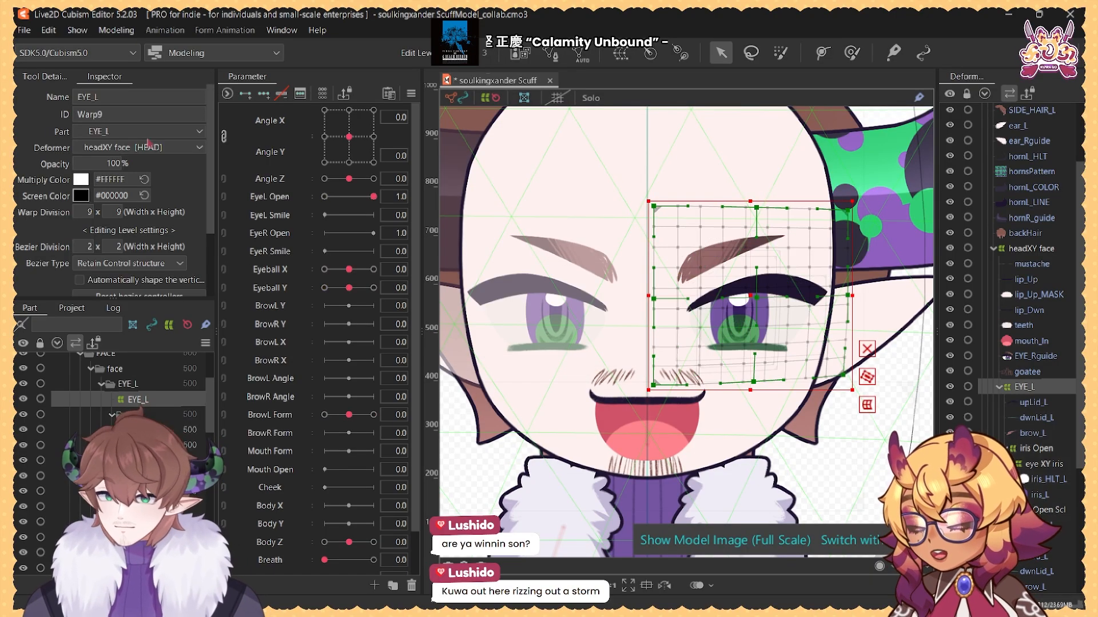
pyautogui.press('BackSpace')
pyautogui.write('R')
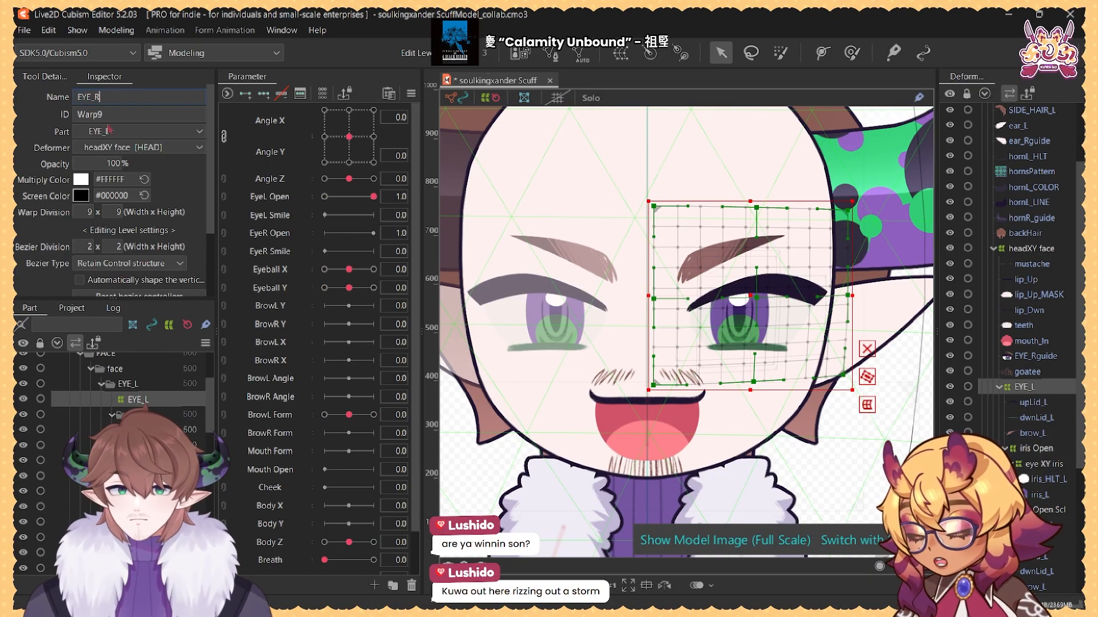
pyautogui.click(144, 386)
pyautogui.click(118, 97)
pyautogui.moveTo(118, 97); pyautogui.dragTo(133, 95)
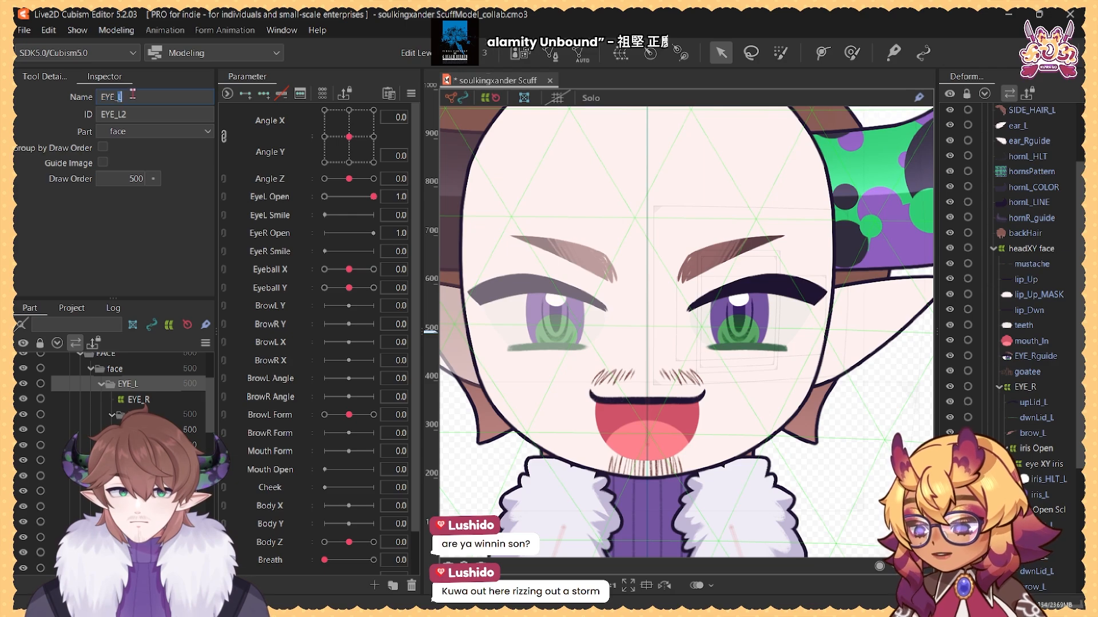
pyautogui.write('R')
# Step: Flip the EYE_R warp deformer horizontally so the copied eye and brow mirror to the other side of the face
pyautogui.click(139, 399)
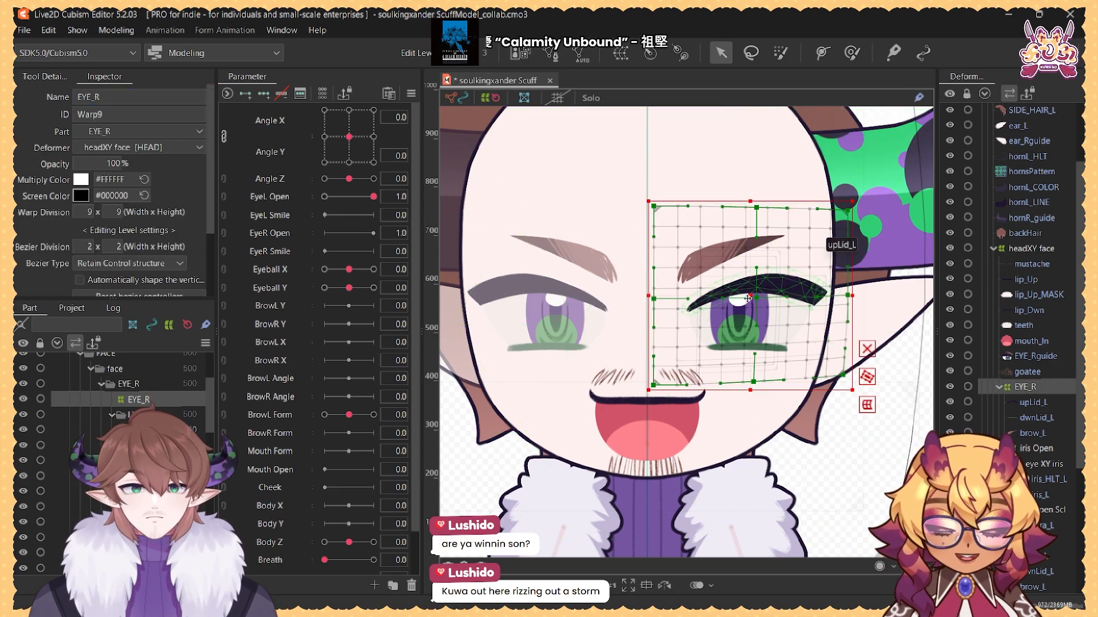
pyautogui.scroll(-2, 721, 308)
pyautogui.scroll(-2, 722, 308)
pyautogui.scroll(2, 718, 284)
pyautogui.scroll(2, 721, 289)
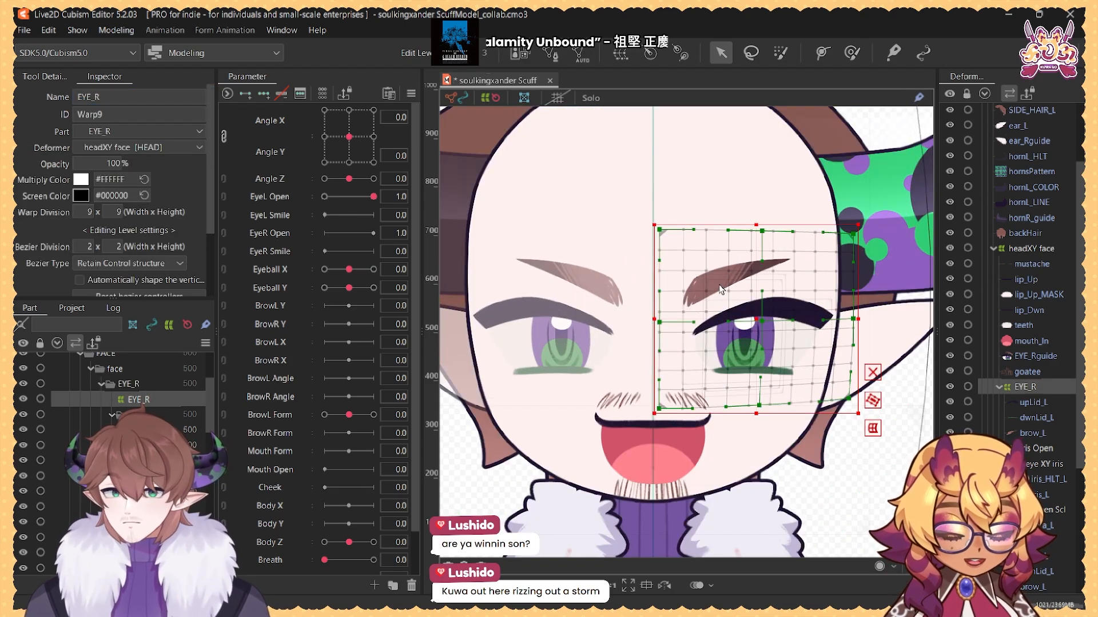
pyautogui.click(116, 29)
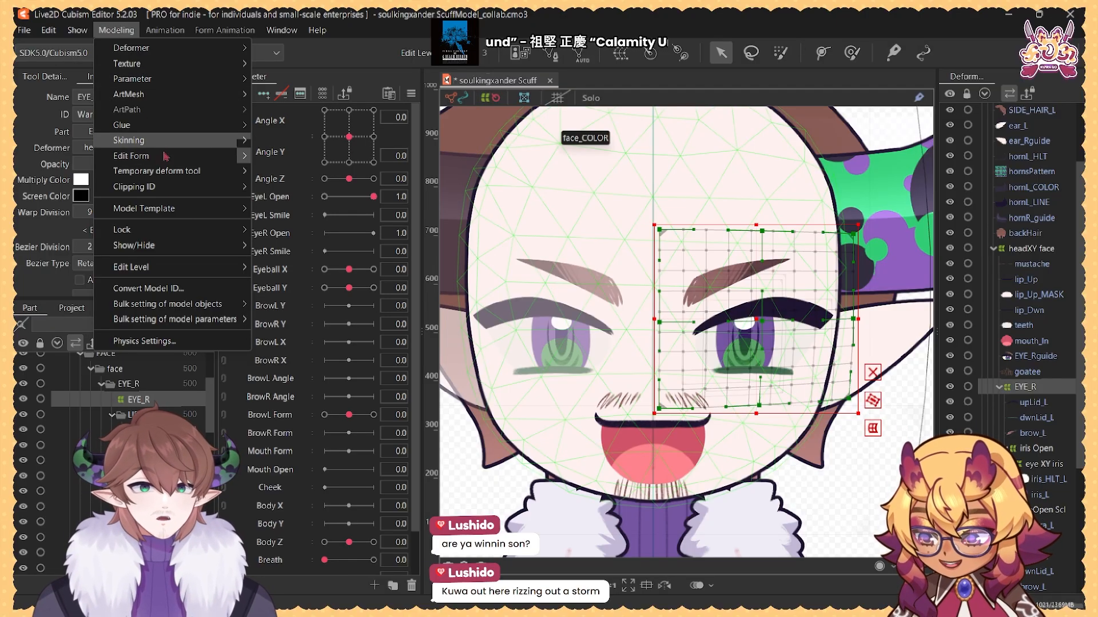
pyautogui.click(480, 13)
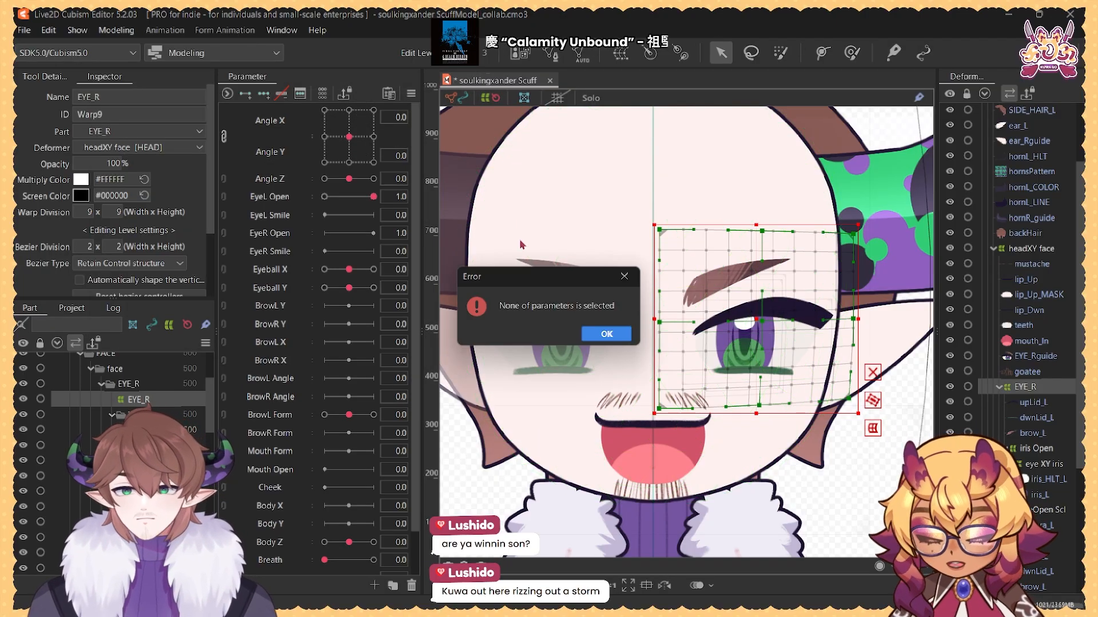
pyautogui.click(605, 336)
pyautogui.click(120, 30)
pyautogui.moveTo(137, 156)
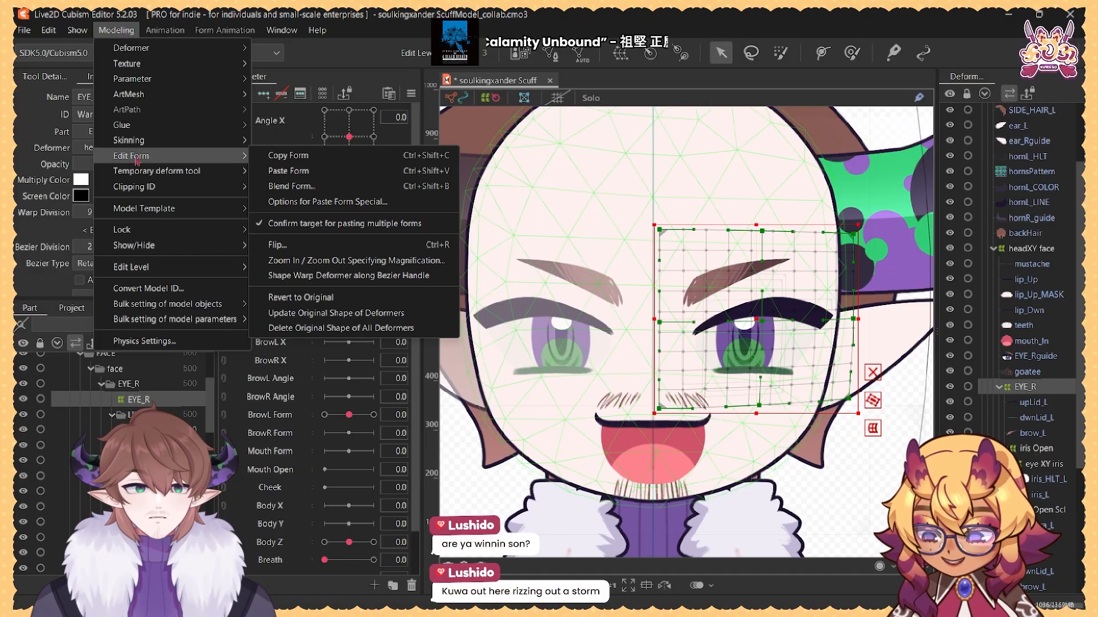
pyautogui.click(327, 253)
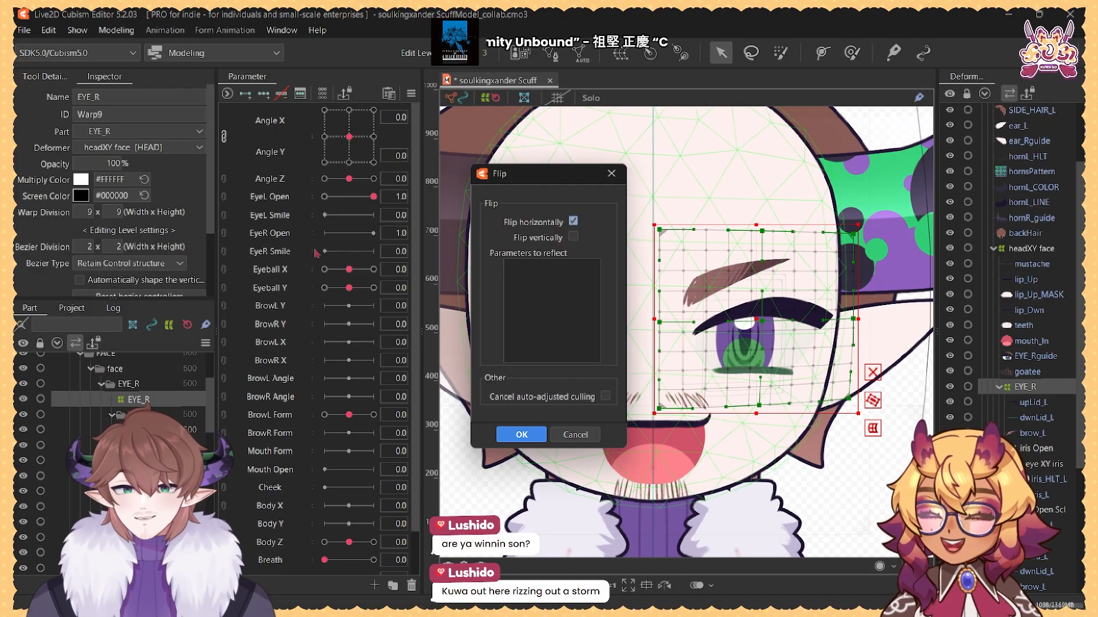
pyautogui.click(518, 438)
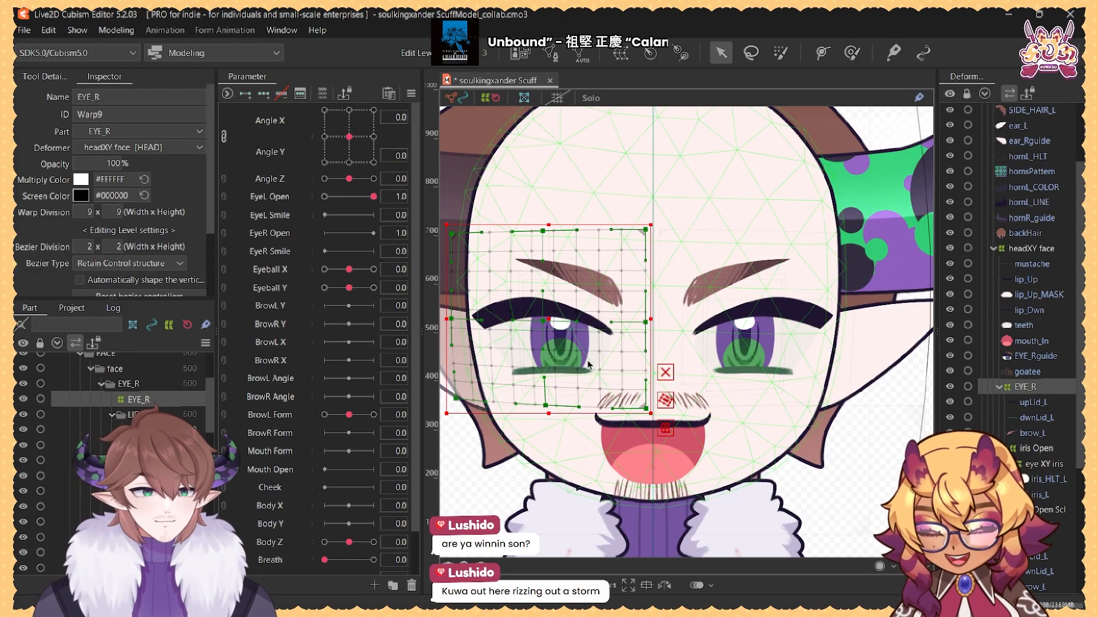
# Step: Examine the mirrored eye against the original and check the Eyeball X parameter
pyautogui.scroll(2, 595, 311)
pyautogui.moveTo(543, 315); pyautogui.dragTo(597, 311)
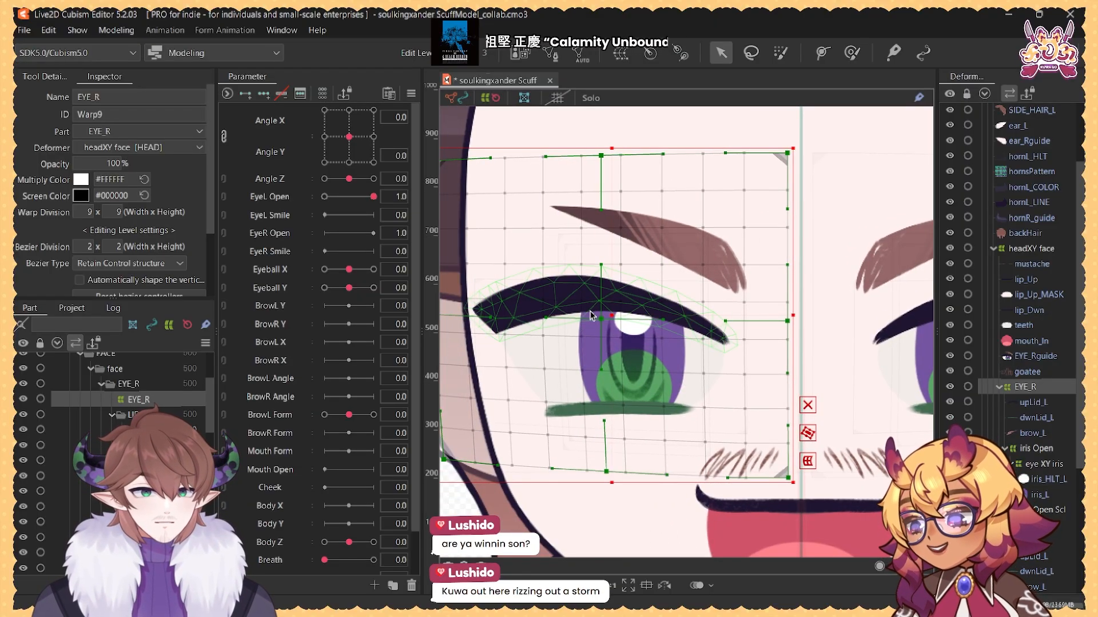
pyautogui.scroll(3, 742, 278)
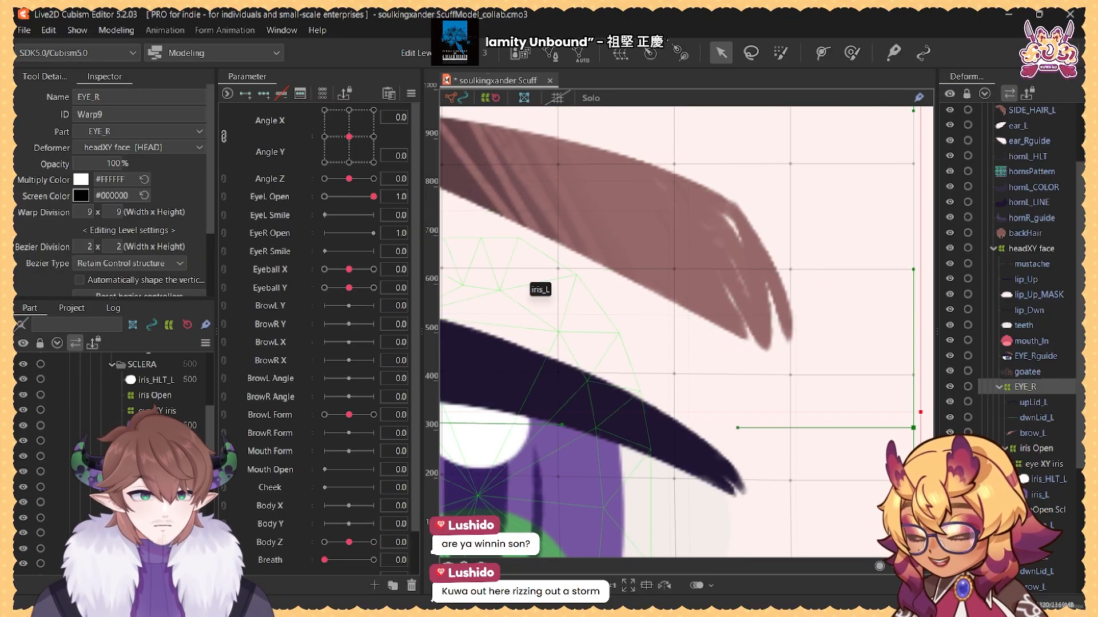
pyautogui.scroll(-5, 629, 303)
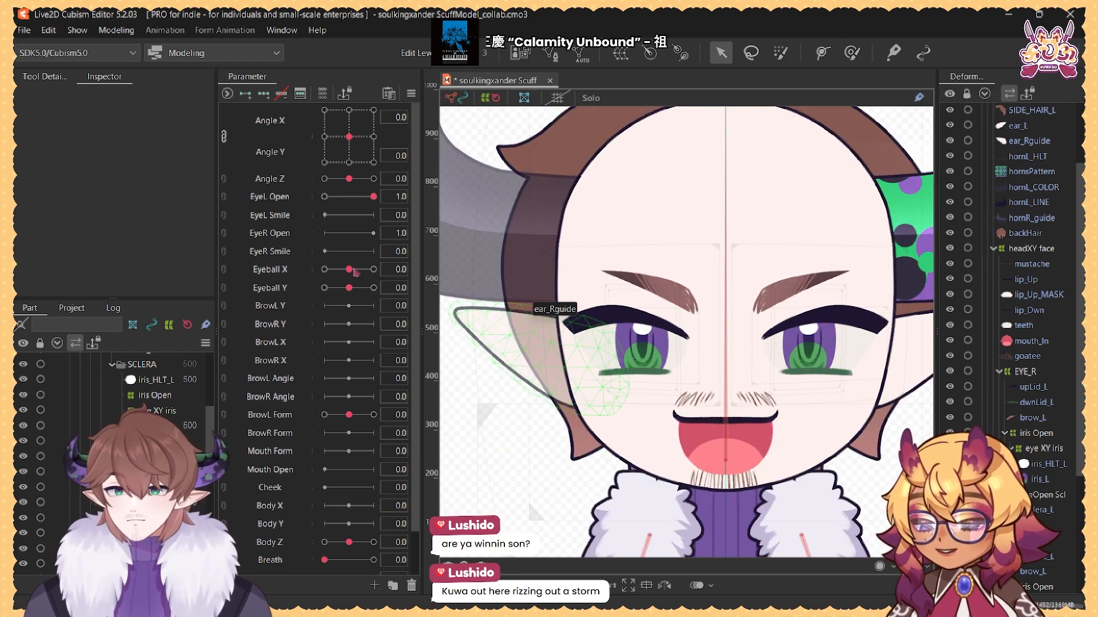
pyautogui.moveTo(351, 269)
pyautogui.mouseDown()
pyautogui.moveTo(321, 271)
pyautogui.moveTo(376, 275)
pyautogui.moveTo(349, 271)
pyautogui.mouseUp()
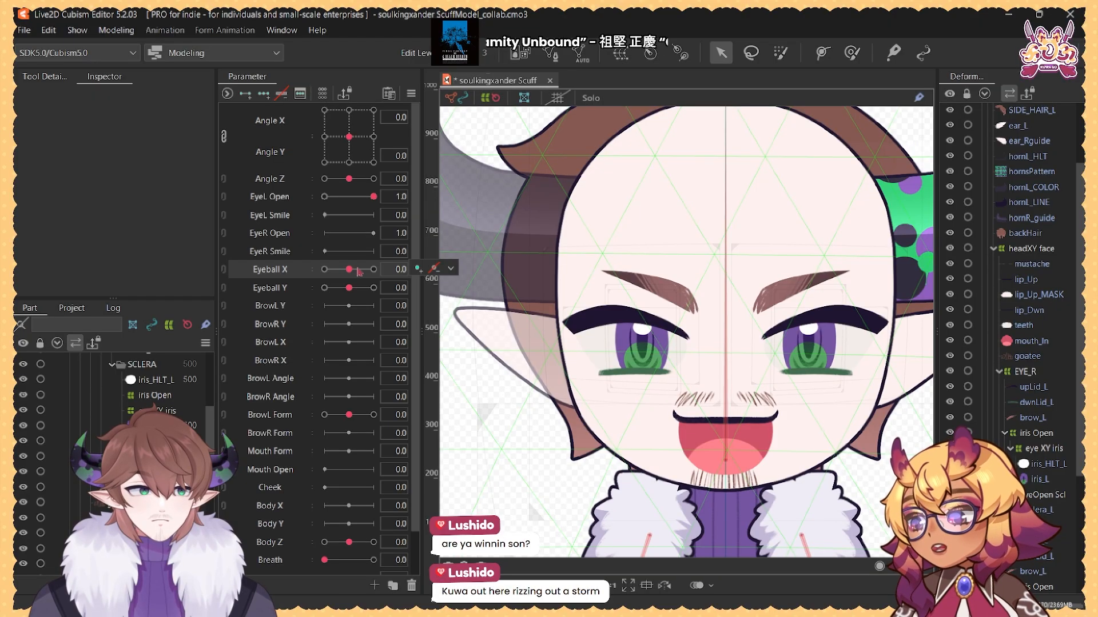
pyautogui.scroll(3, 132, 446)
pyautogui.scroll(-3, 131, 446)
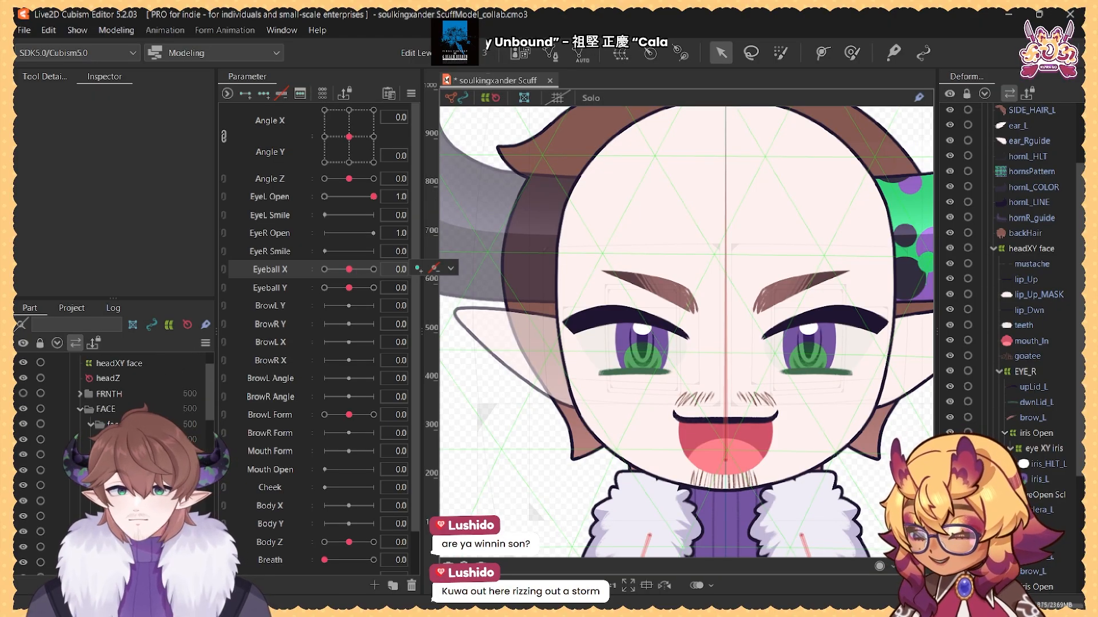
# Step: Reflect the Eyeball X keys of the copied eye's eye XY iris deformer
pyautogui.click(152, 467)
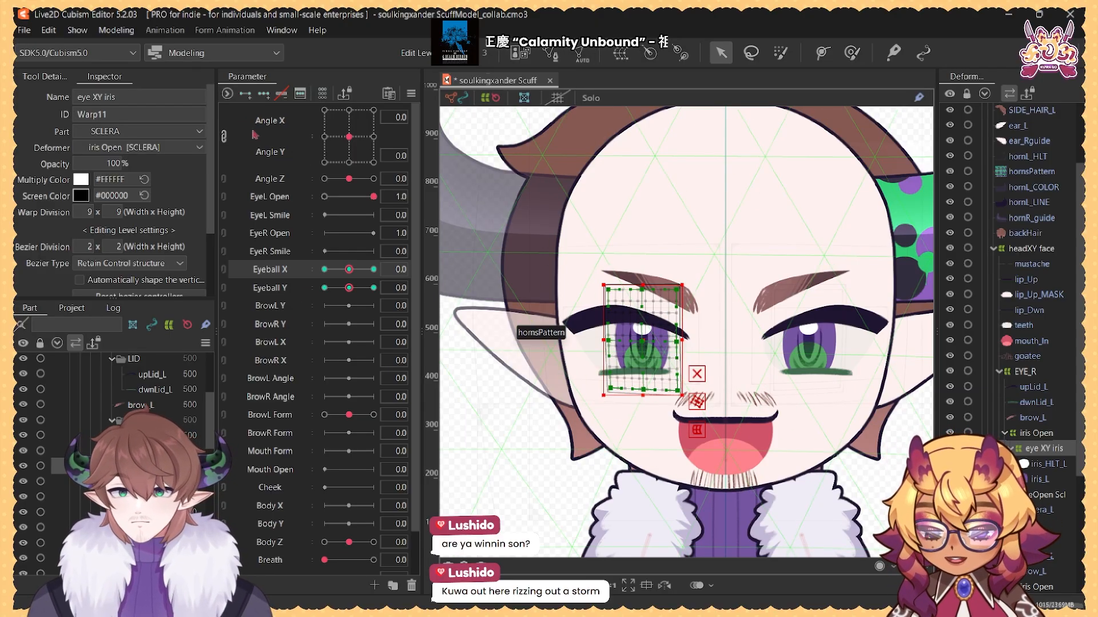
pyautogui.rightClick(350, 272)
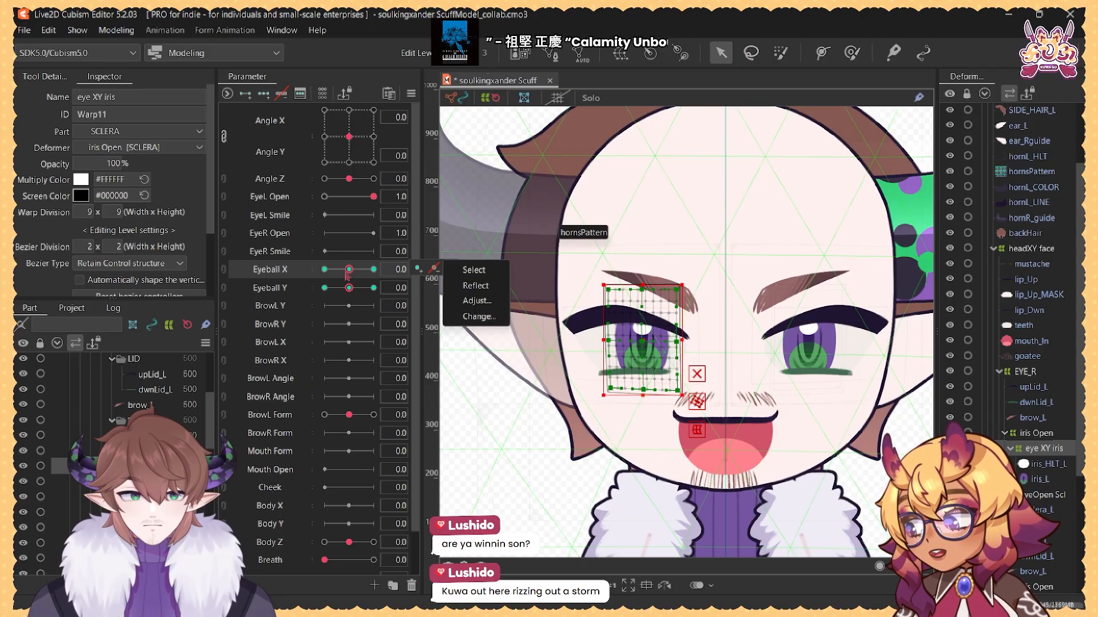
pyautogui.click(350, 273)
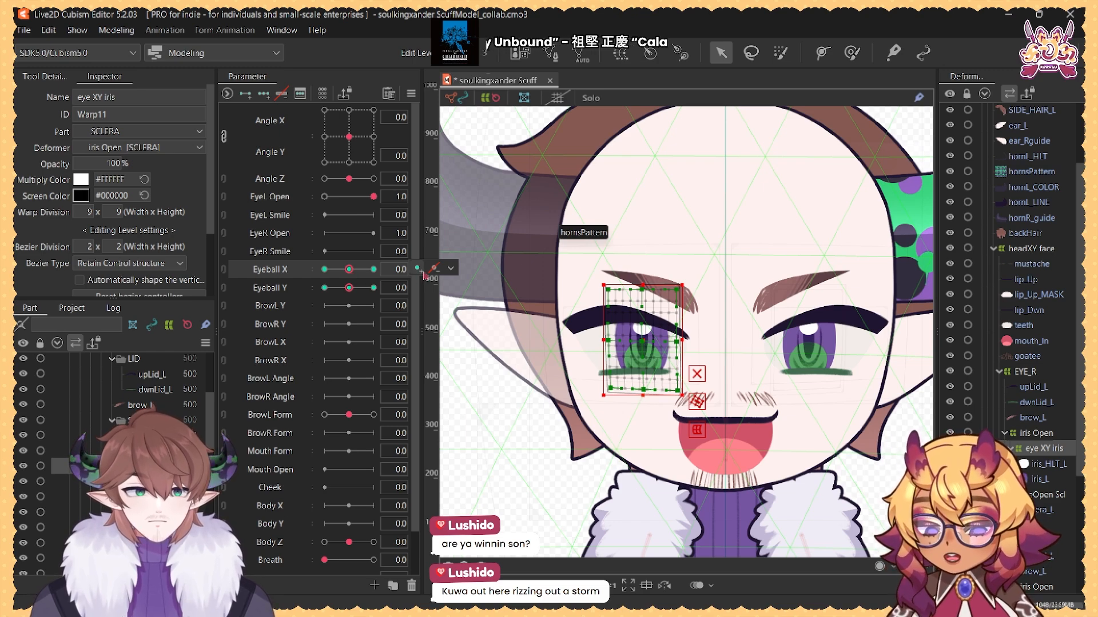
pyautogui.click(451, 269)
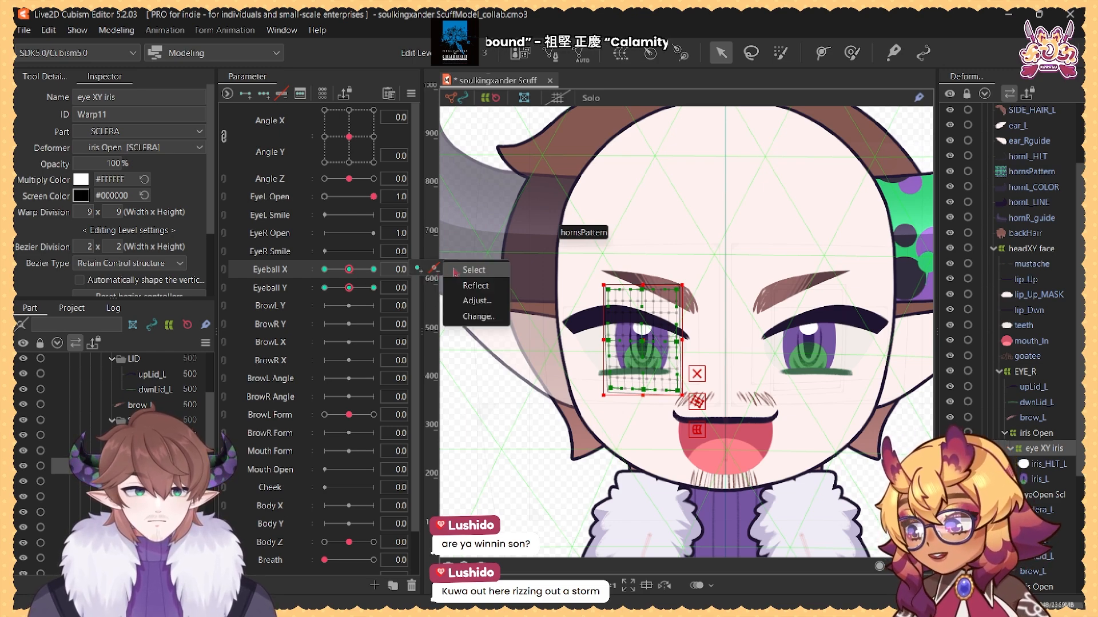
pyautogui.click(484, 286)
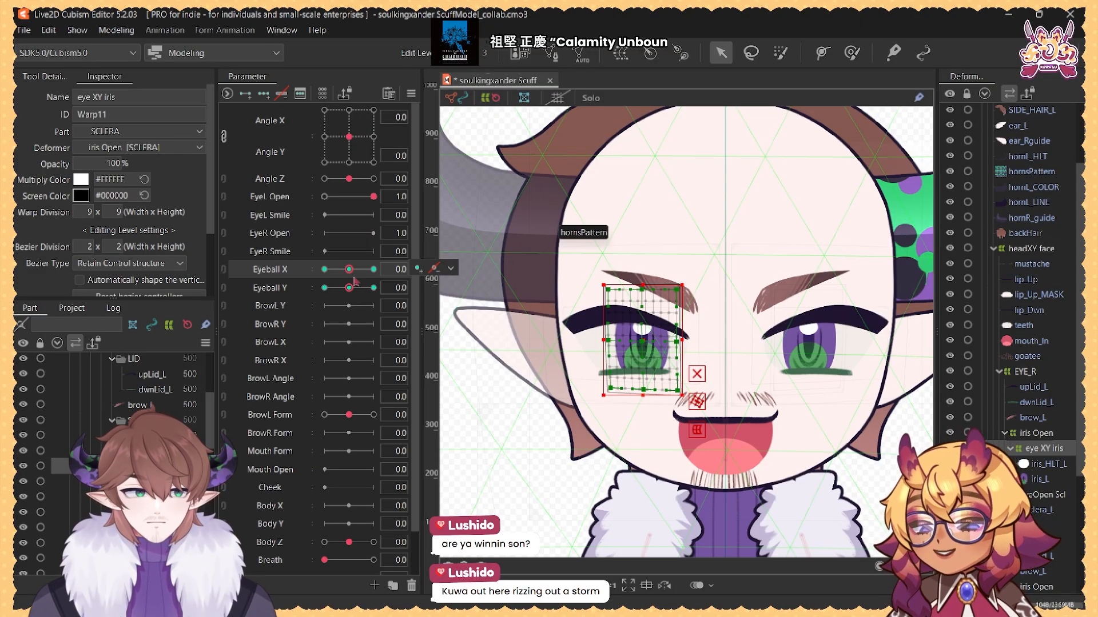
pyautogui.moveTo(343, 270)
pyautogui.mouseDown()
pyautogui.moveTo(326, 270)
pyautogui.moveTo(395, 270)
pyautogui.moveTo(312, 270)
pyautogui.moveTo(350, 270)
pyautogui.moveTo(367, 294)
pyautogui.moveTo(286, 303)
pyautogui.moveTo(348, 290)
pyautogui.mouseUp()
# Step: Create a warp deformer named mouth as parent of the mustache, lip_Up, lip_Up_MASK, lip_Dwn, teeth and mouth_In meshes
pyautogui.scroll(-4, 656, 320)
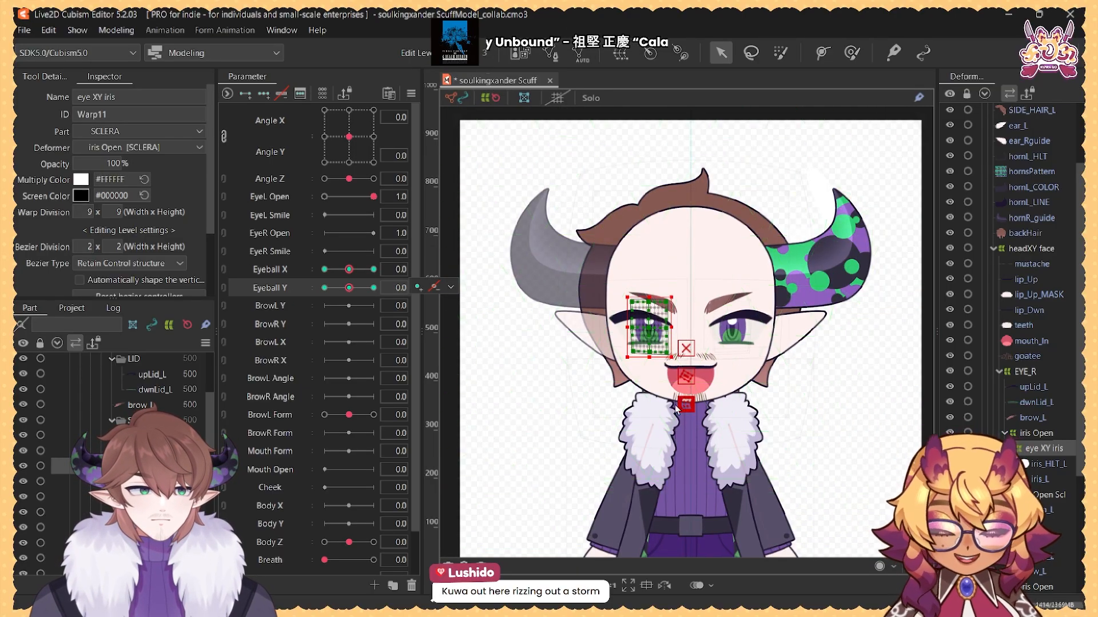
pyautogui.scroll(3, 125, 446)
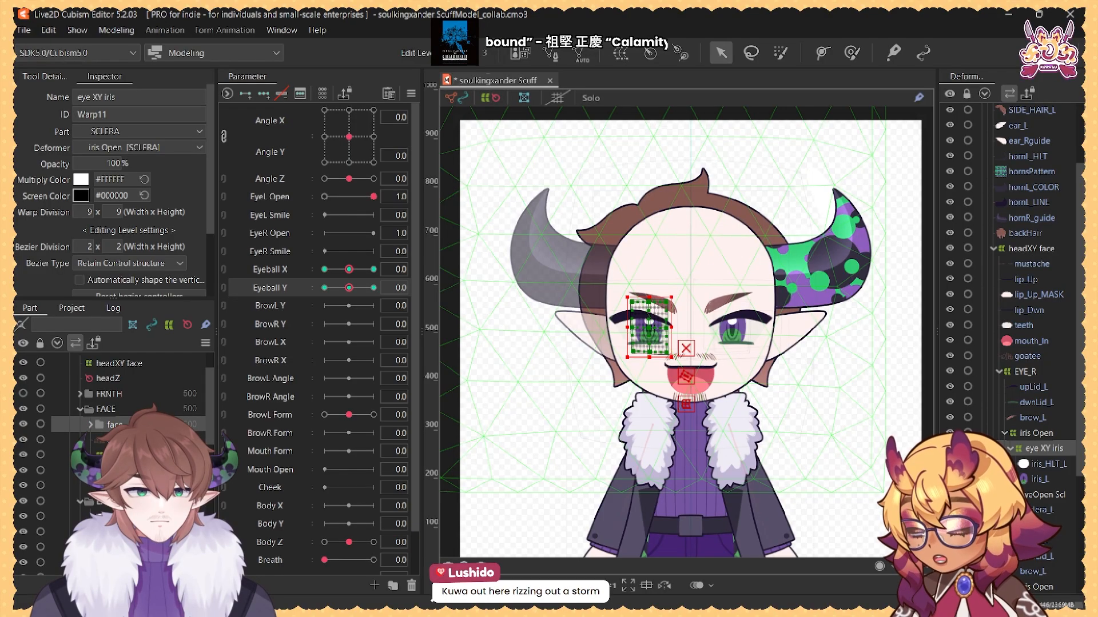
pyautogui.click(1023, 325)
pyautogui.keyDown('ctrl'); pyautogui.click(1031, 341); pyautogui.keyUp('ctrl')
pyautogui.keyDown('ctrl'); pyautogui.click(1028, 310); pyautogui.keyUp('ctrl')
pyautogui.keyDown('ctrl'); pyautogui.click(1037, 295); pyautogui.keyUp('ctrl')
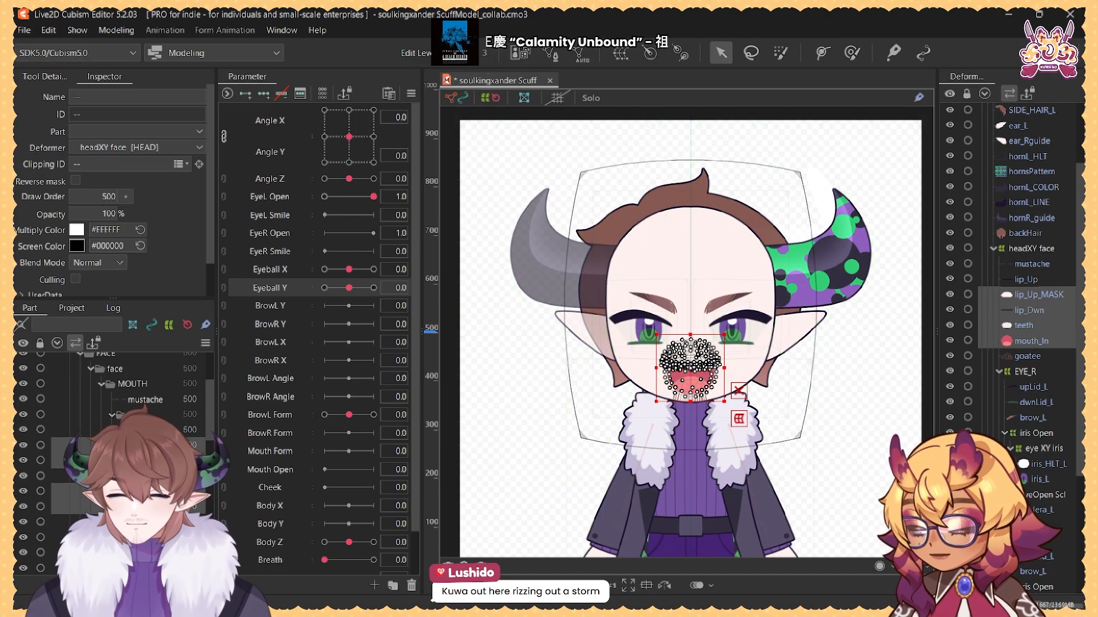
pyautogui.keyDown('ctrl'); pyautogui.click(140, 400); pyautogui.keyUp('ctrl')
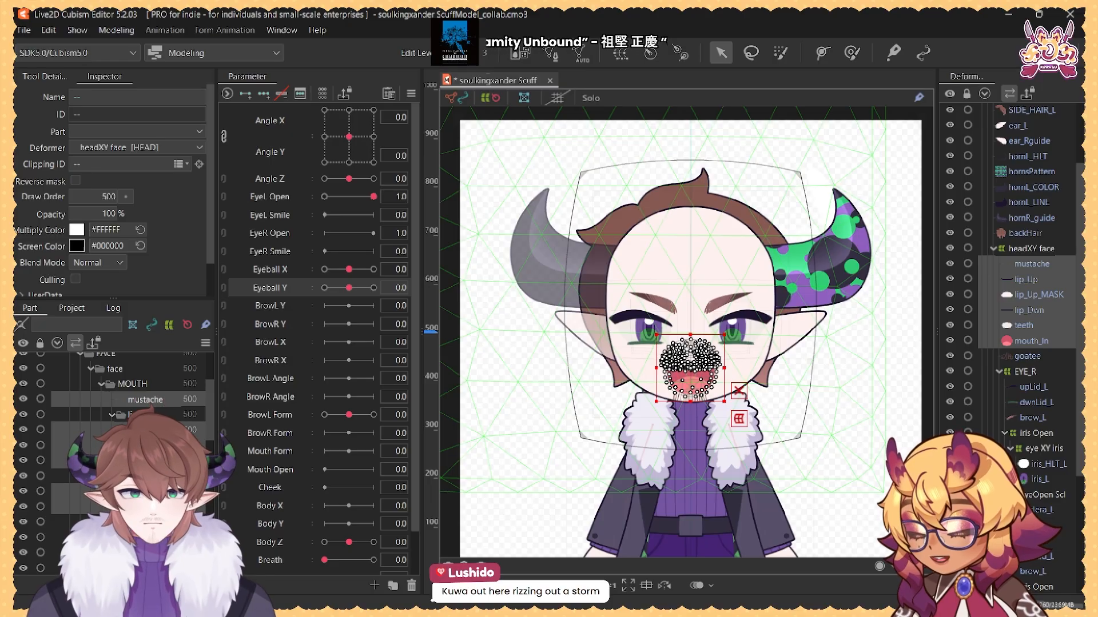
pyautogui.click(620, 54)
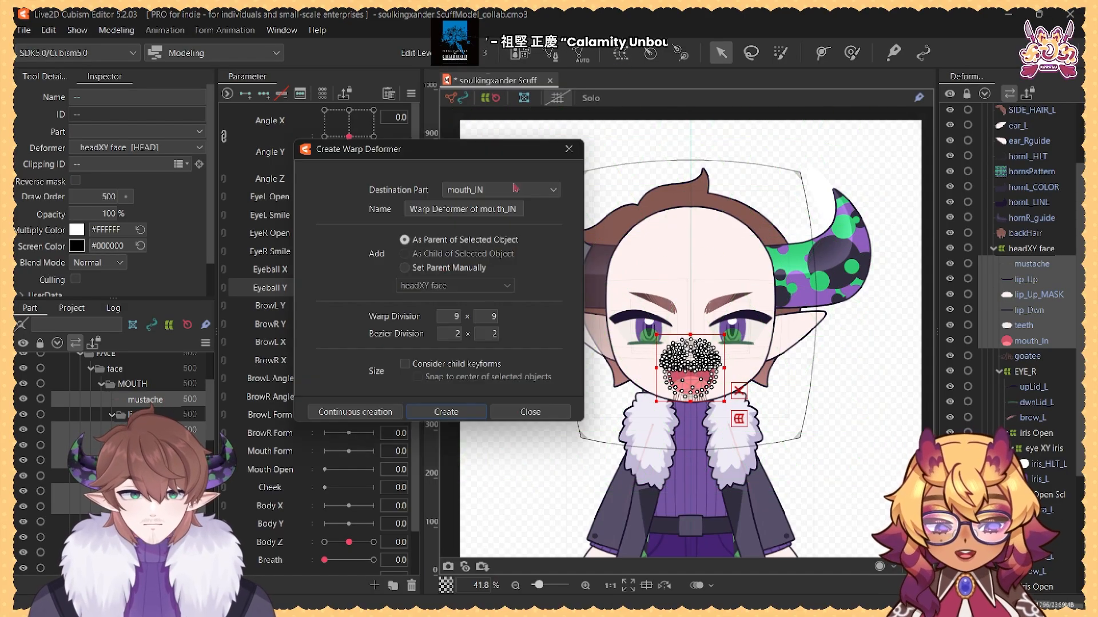
pyautogui.click(448, 204)
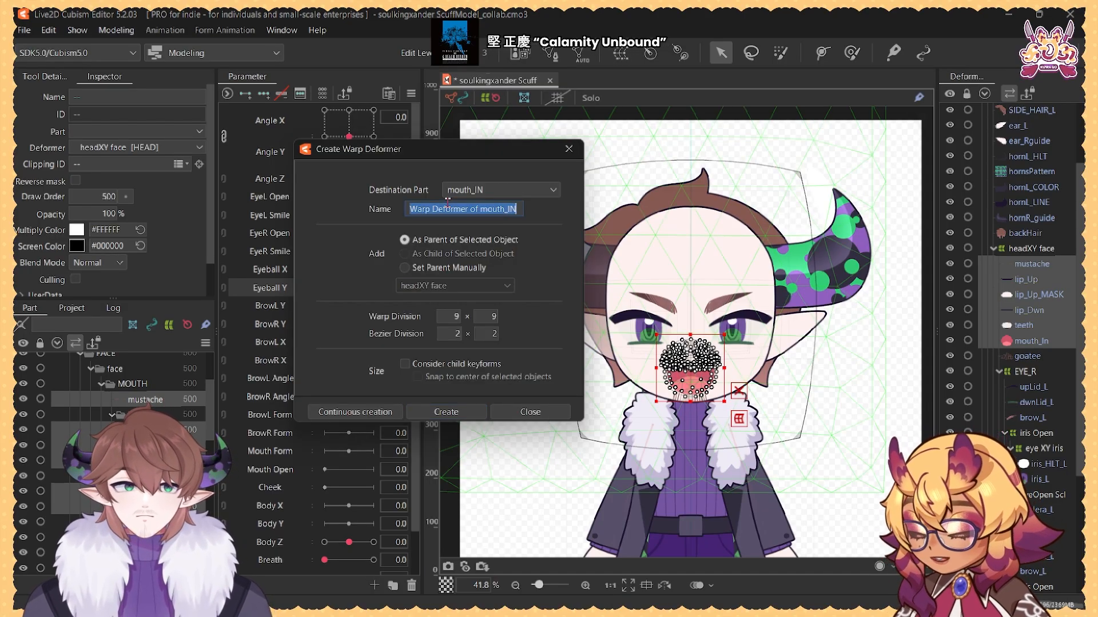
pyautogui.write('mouth')
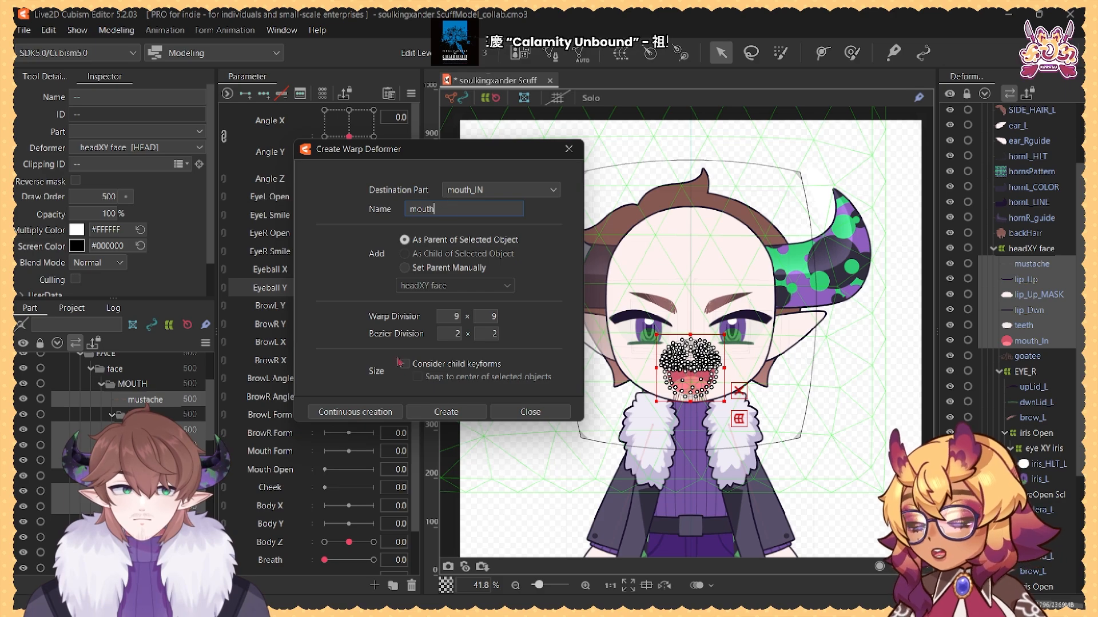
pyautogui.click(446, 411)
pyautogui.scroll(5, 739, 351)
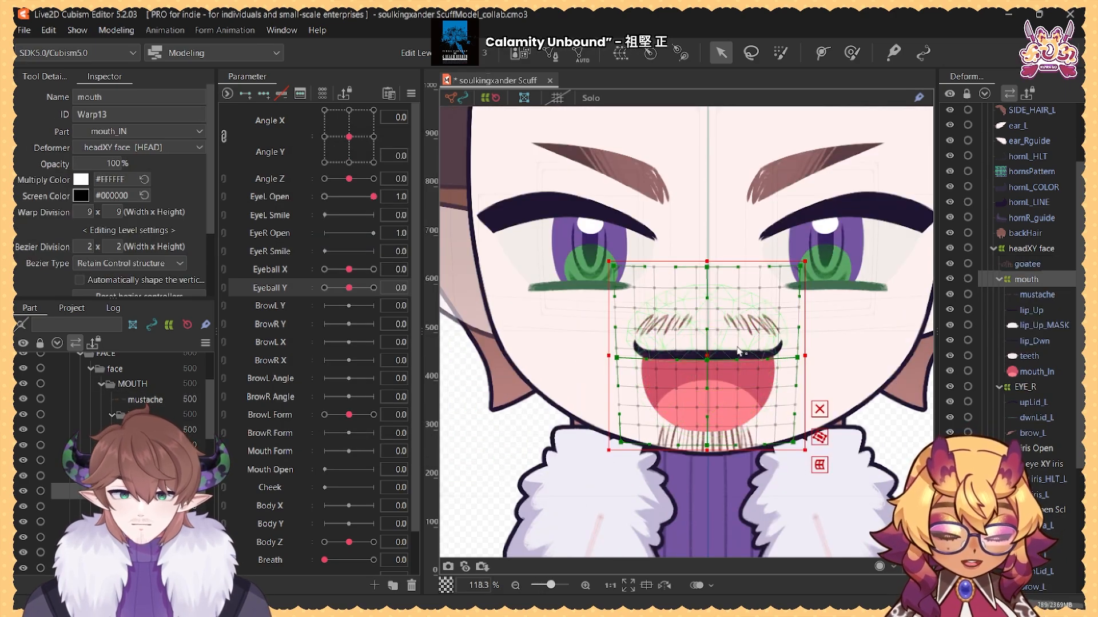
pyautogui.scroll(2, 740, 385)
pyautogui.moveTo(722, 389); pyautogui.dragTo(698, 323)
pyautogui.moveTo(669, 413)
pyautogui.mouseDown()
pyautogui.moveTo(670, 456)
pyautogui.moveTo(670, 431)
pyautogui.mouseUp()
pyautogui.hotkey('ctrl', 'z')
# Step: Move the mouth warp deformer out of mouth_IN into the MOUTH part, above the mustache
pyautogui.moveTo(695, 234); pyautogui.dragTo(675, 302)
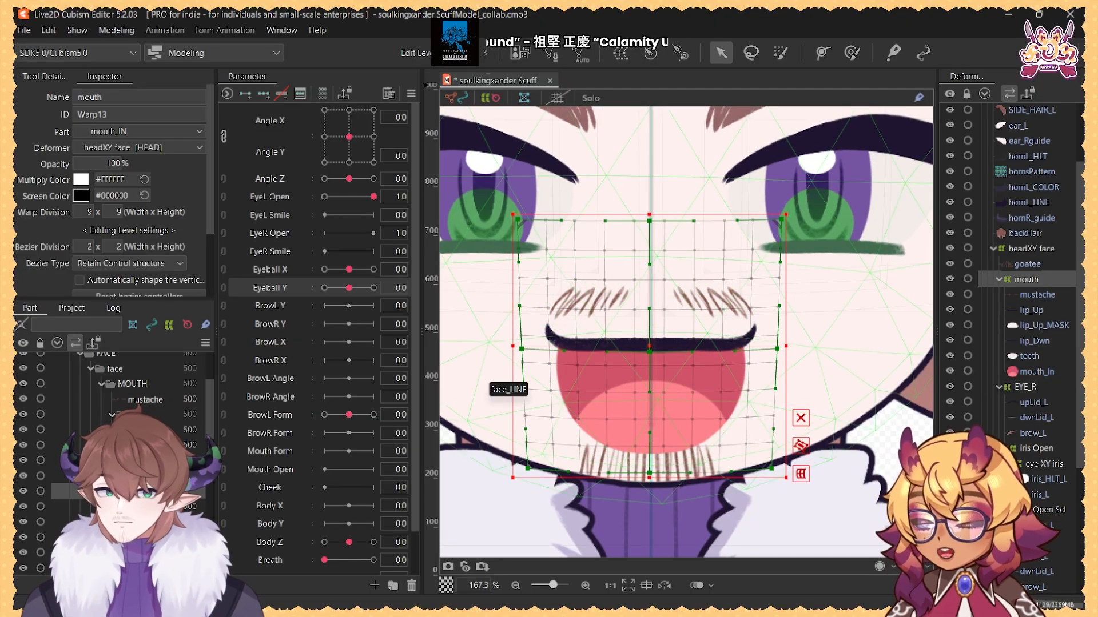
pyautogui.moveTo(140, 491); pyautogui.dragTo(138, 391)
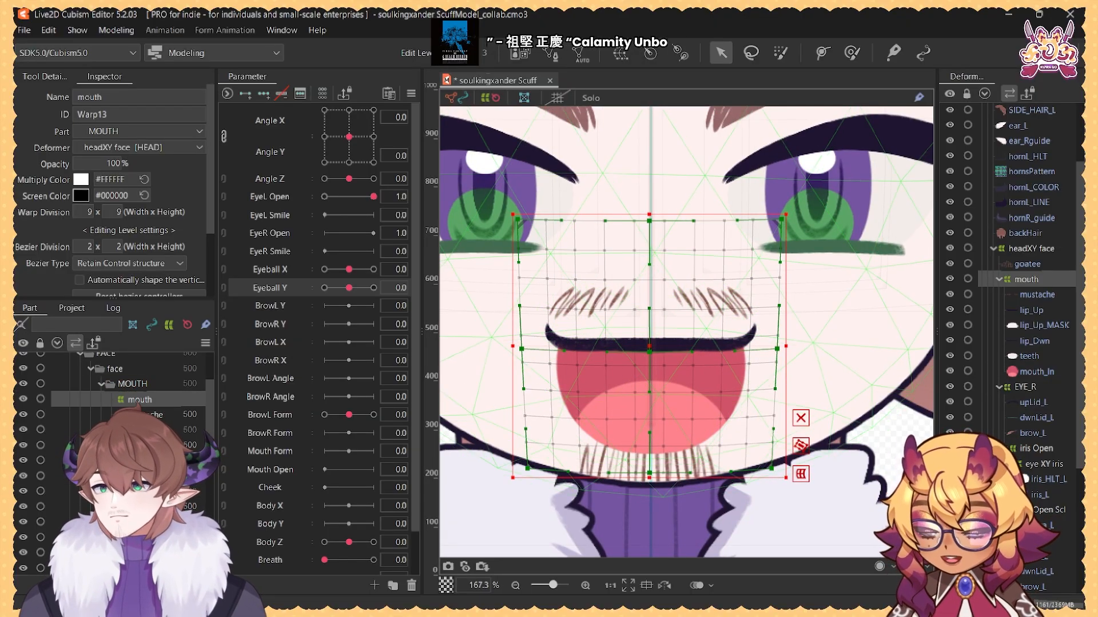
# Step: Lay a deform path with seven control points along the lip_Up mesh from one mouth corner to the other
pyautogui.click(143, 445)
pyautogui.click(823, 54)
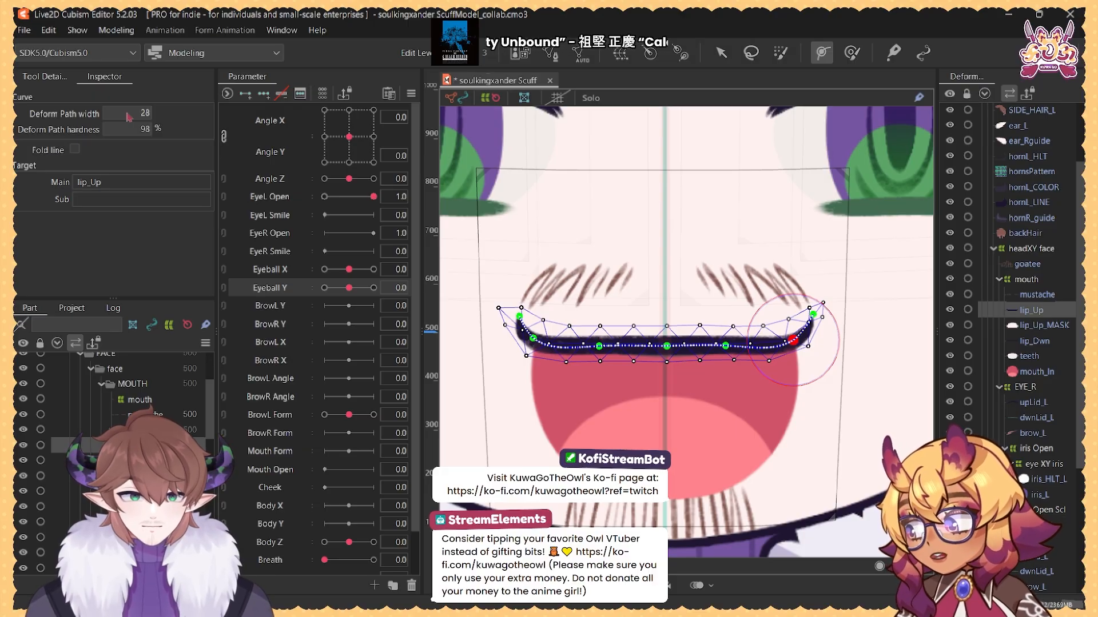
pyautogui.click(533, 339)
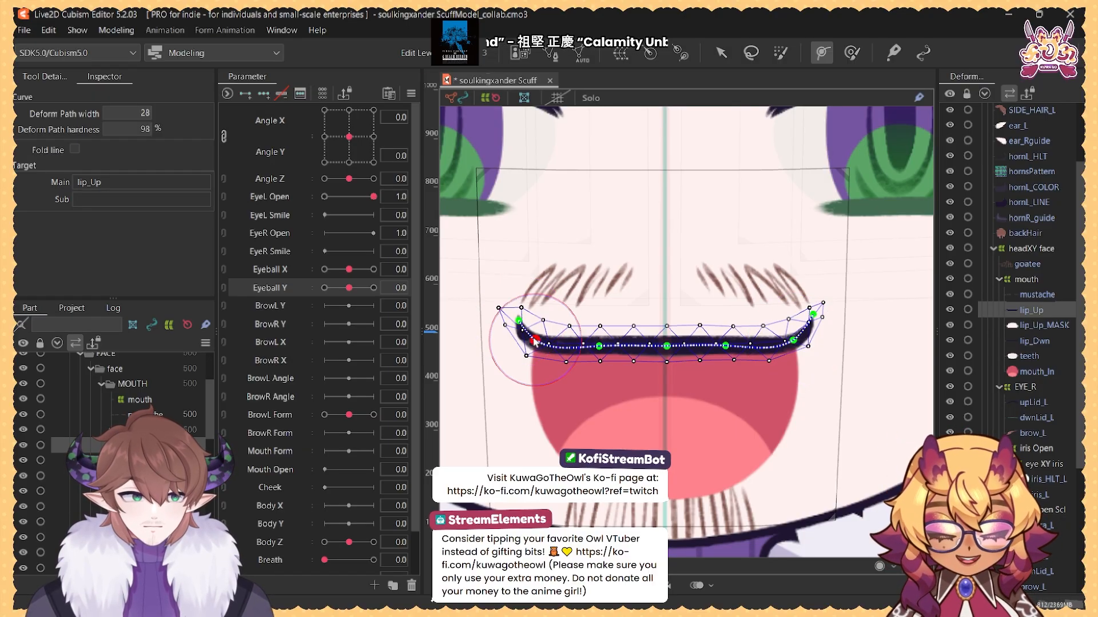
pyautogui.click(598, 347)
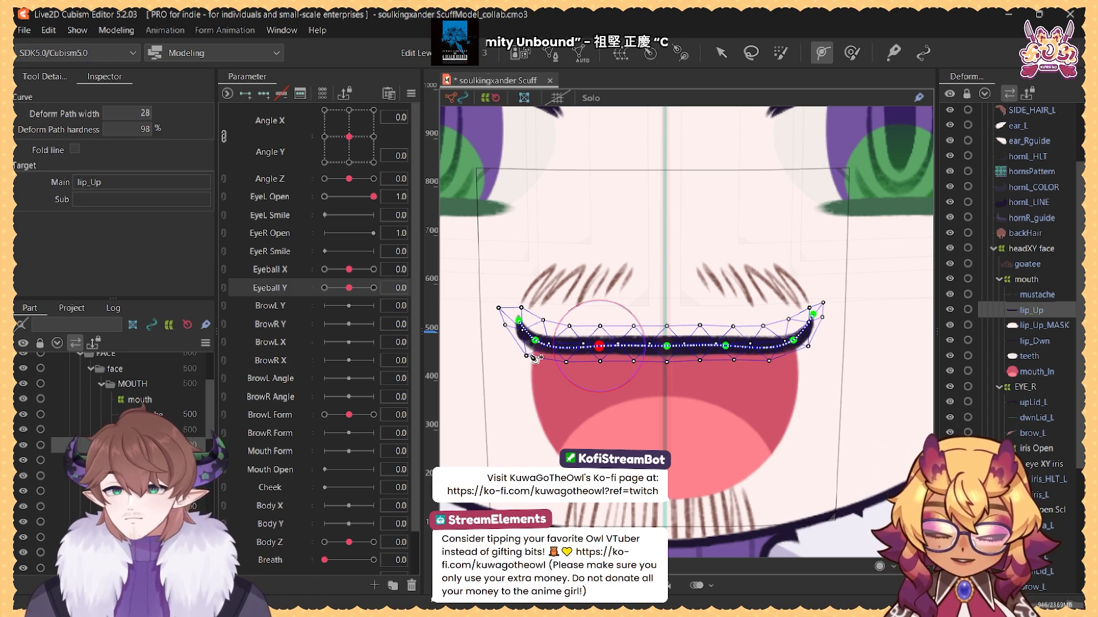
# Step: Add two Mouth Open keys to the lip_Up and lip_Dwn meshes and set Mouth Open to 1.0
pyautogui.press('v')
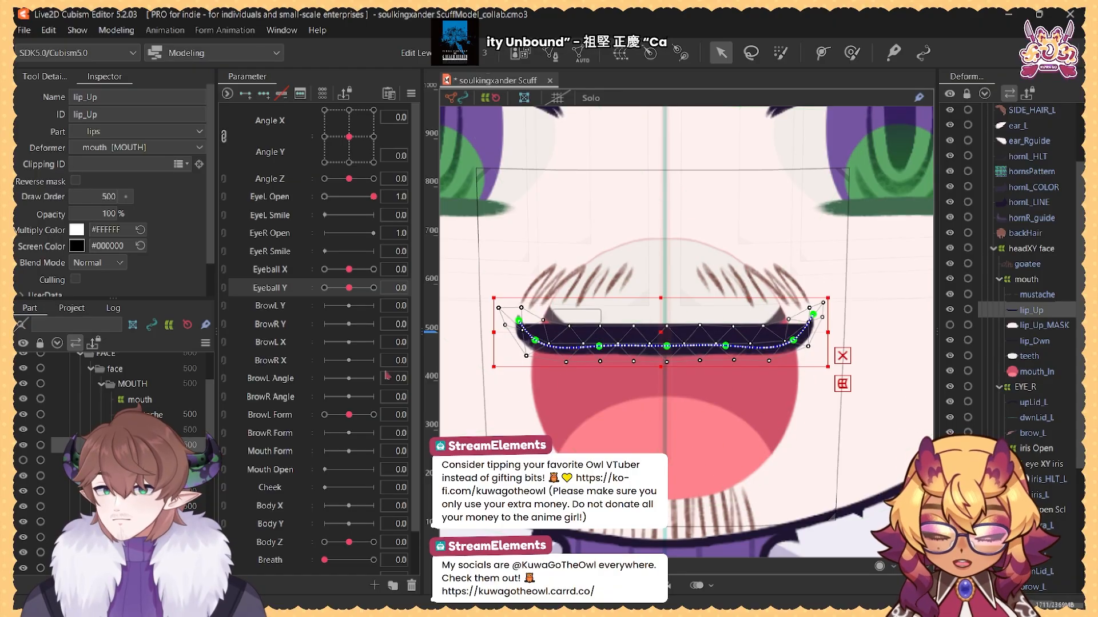
pyautogui.keyDown('ctrl'); pyautogui.click(147, 476); pyautogui.keyUp('ctrl')
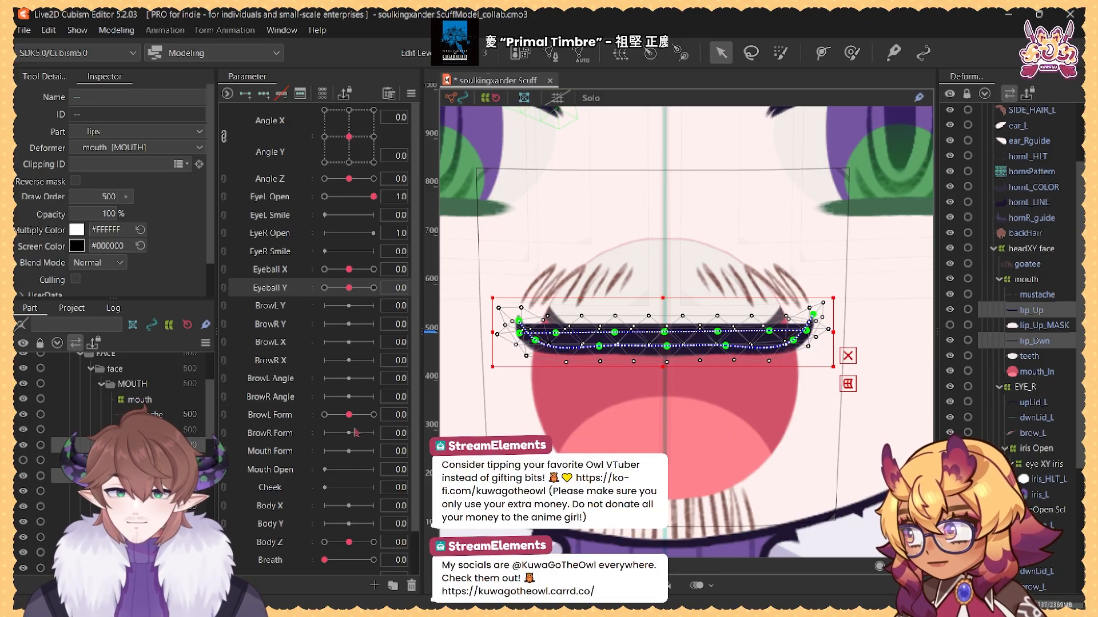
pyautogui.click(279, 473)
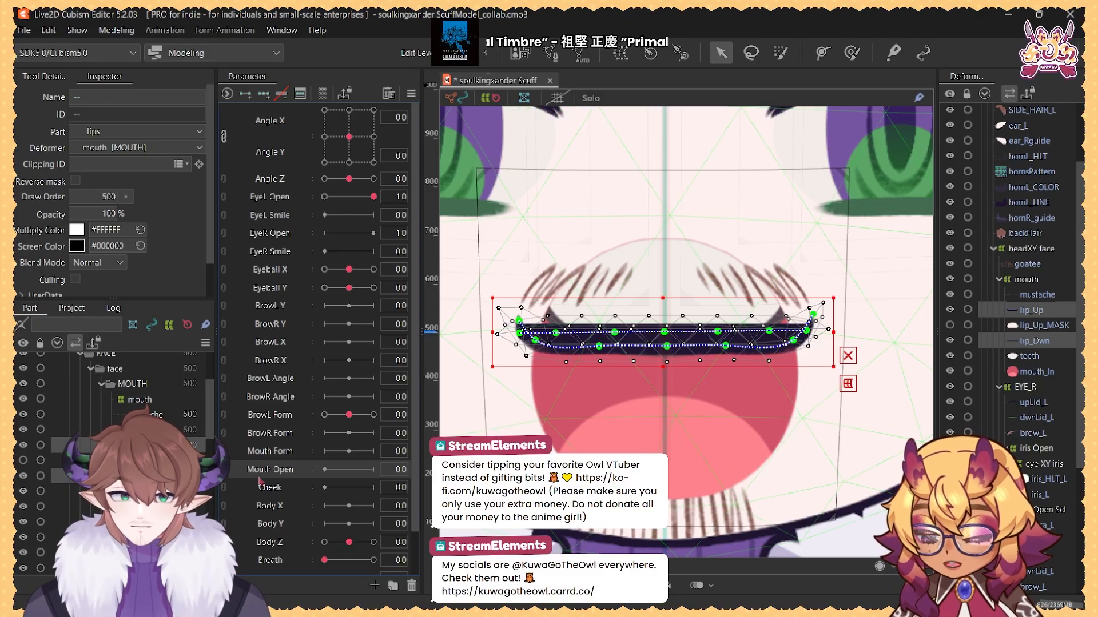
pyautogui.click(245, 93)
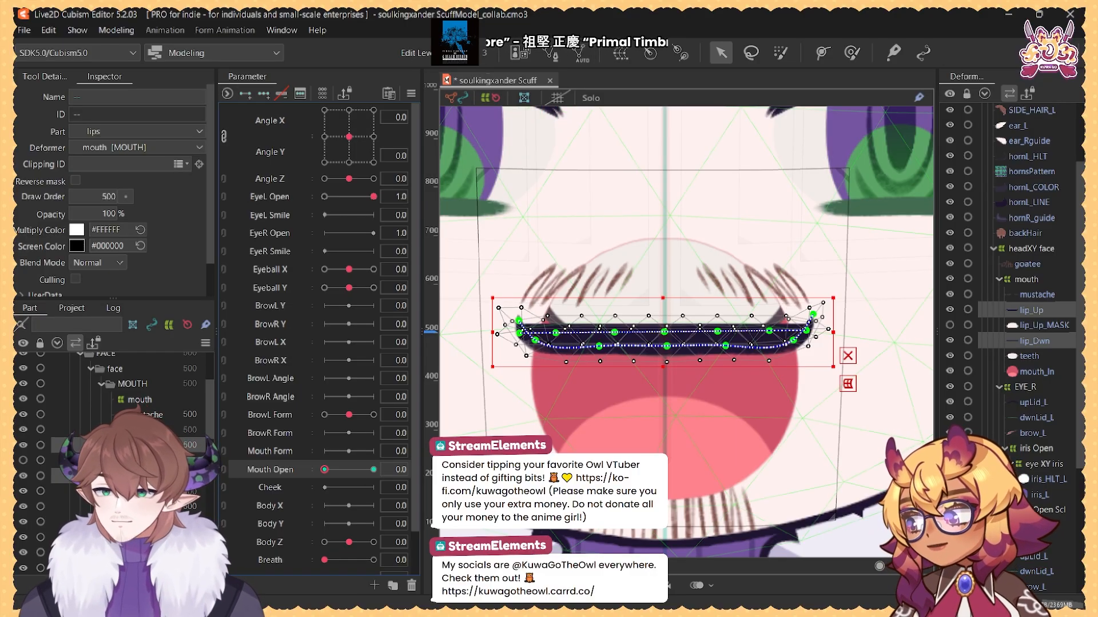
pyautogui.click(375, 469)
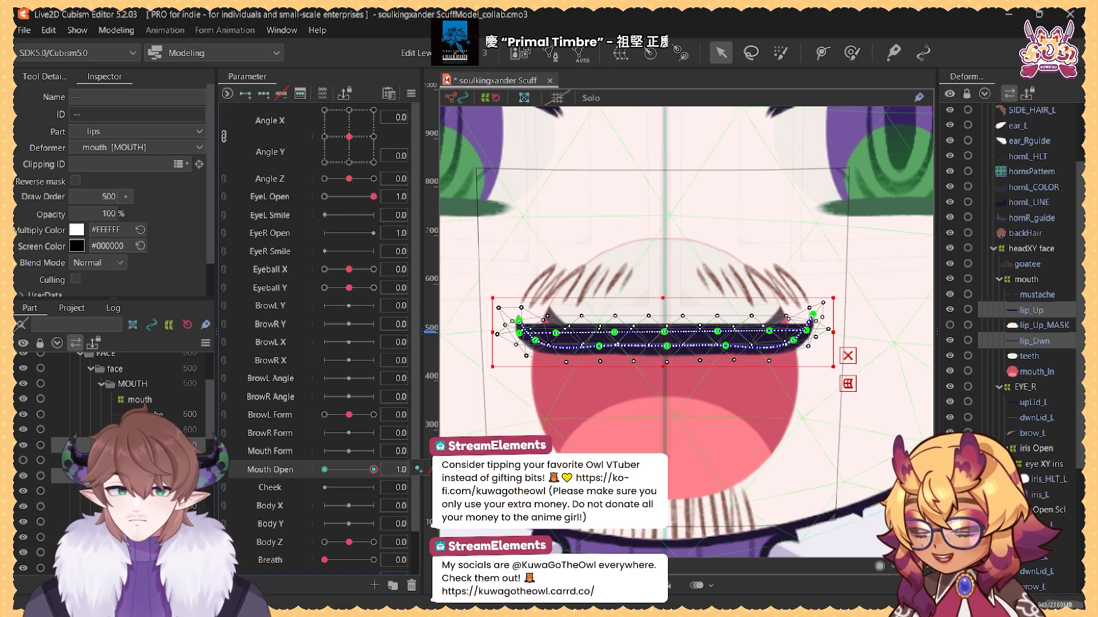
# Step: Shape the lip_Dwn deform path into a wide U-shaped open mouth at Mouth Open 1.0, adjusting its lower, side and corner points
pyautogui.click(578, 338)
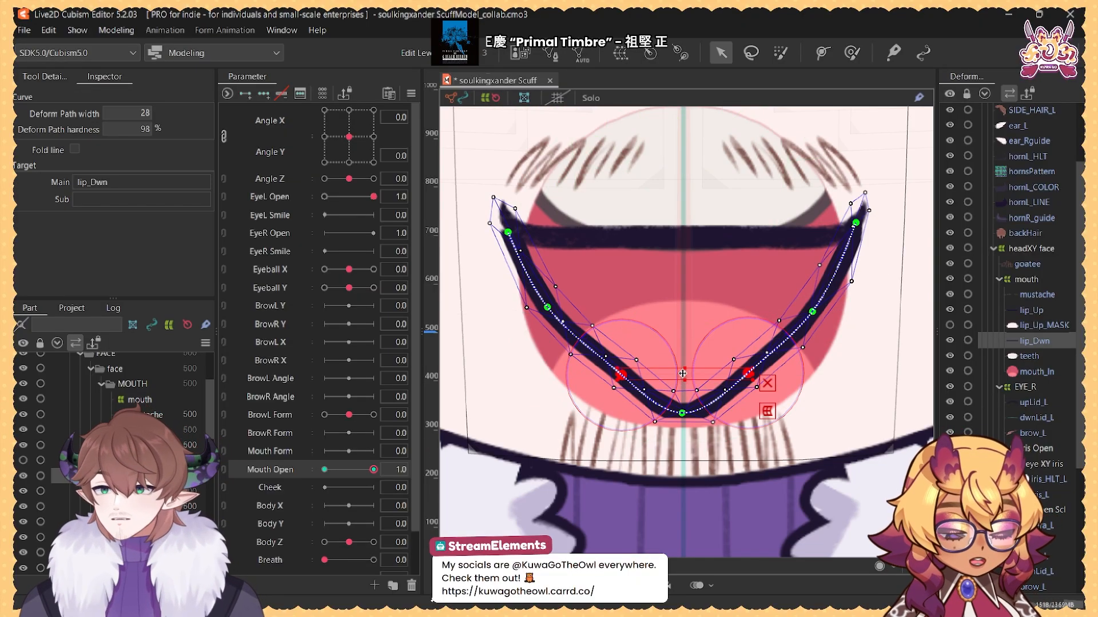
pyautogui.moveTo(682, 374); pyautogui.dragTo(684, 400)
pyautogui.keyDown('shift'); pyautogui.click(546, 311); pyautogui.keyUp('shift')
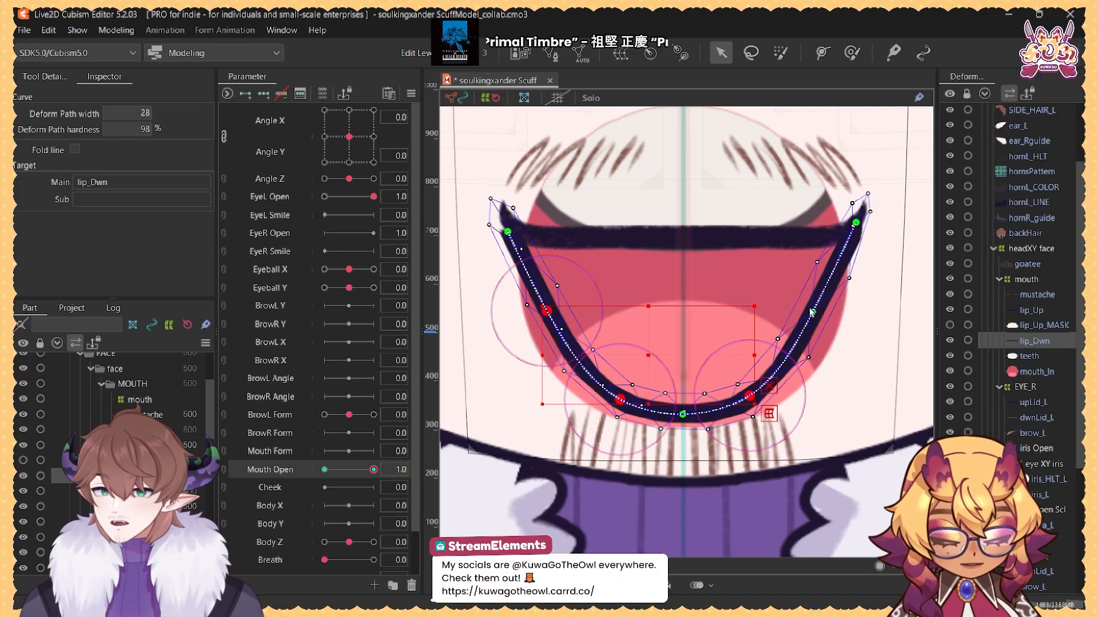
pyautogui.keyDown('shift'); pyautogui.click(812, 312); pyautogui.keyUp('shift')
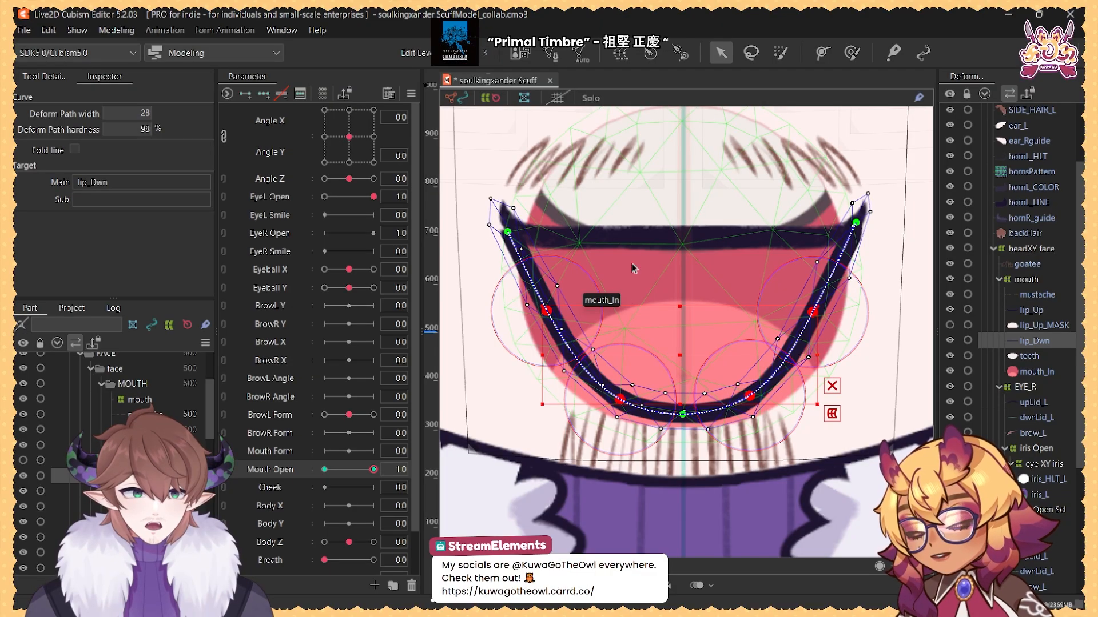
pyautogui.click(508, 231)
pyautogui.keyDown('shift'); pyautogui.click(856, 222); pyautogui.keyUp('shift')
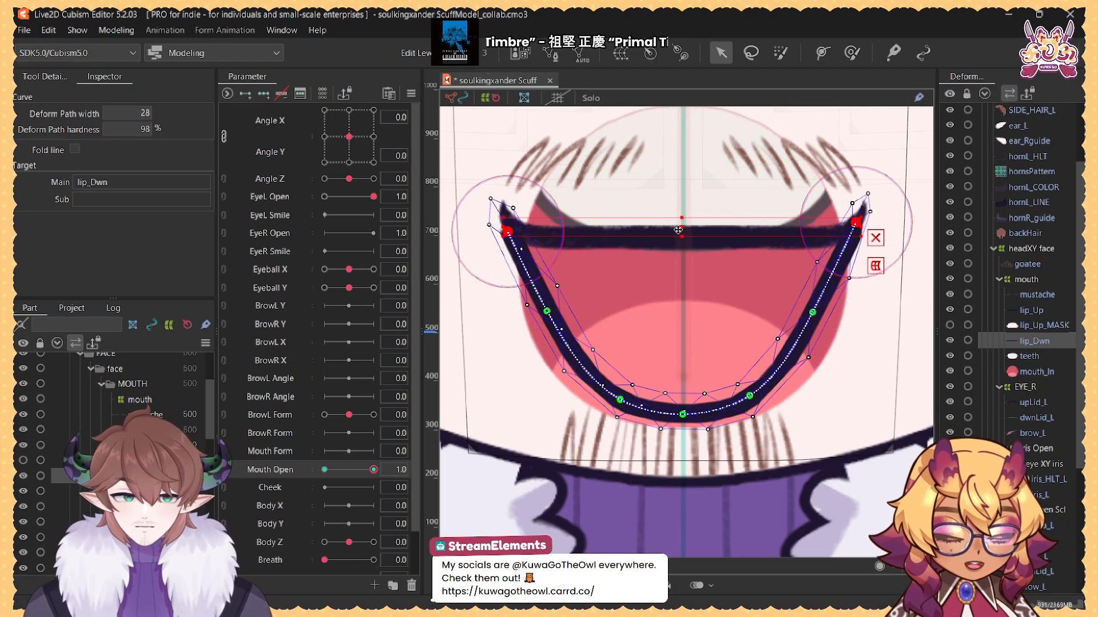
pyautogui.moveTo(683, 235); pyautogui.dragTo(676, 222)
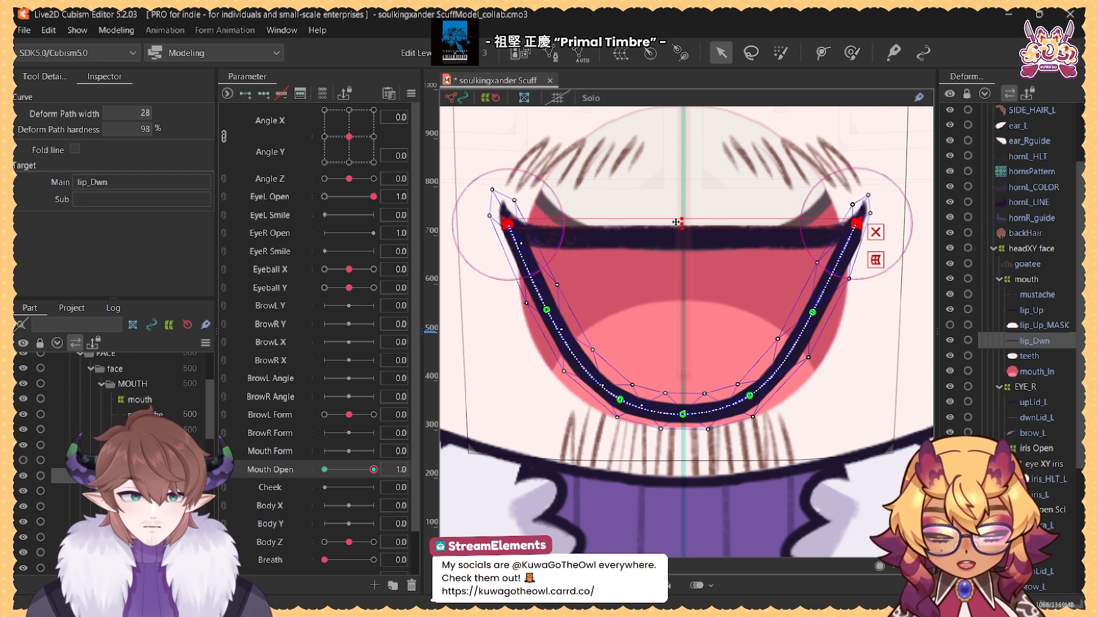
pyautogui.click(546, 309)
pyautogui.keyDown('shift'); pyautogui.click(813, 311); pyautogui.keyUp('shift')
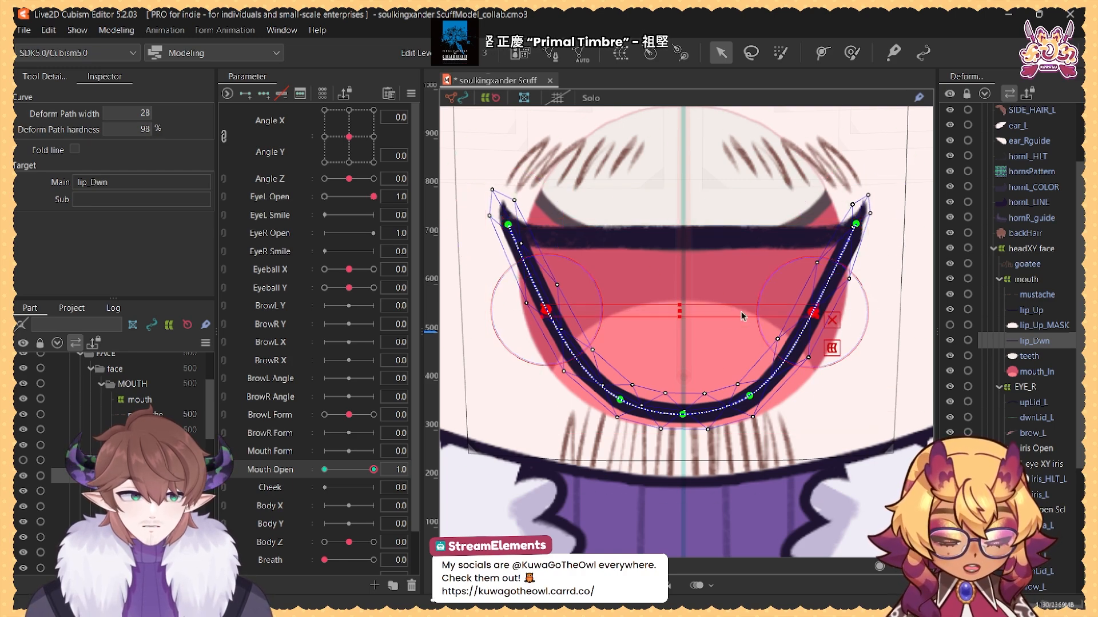
# Step: Raise the whole lip_Up deform path at Mouth Open 1.0 and line up the lip_Dwn corners with it
pyautogui.click(739, 239)
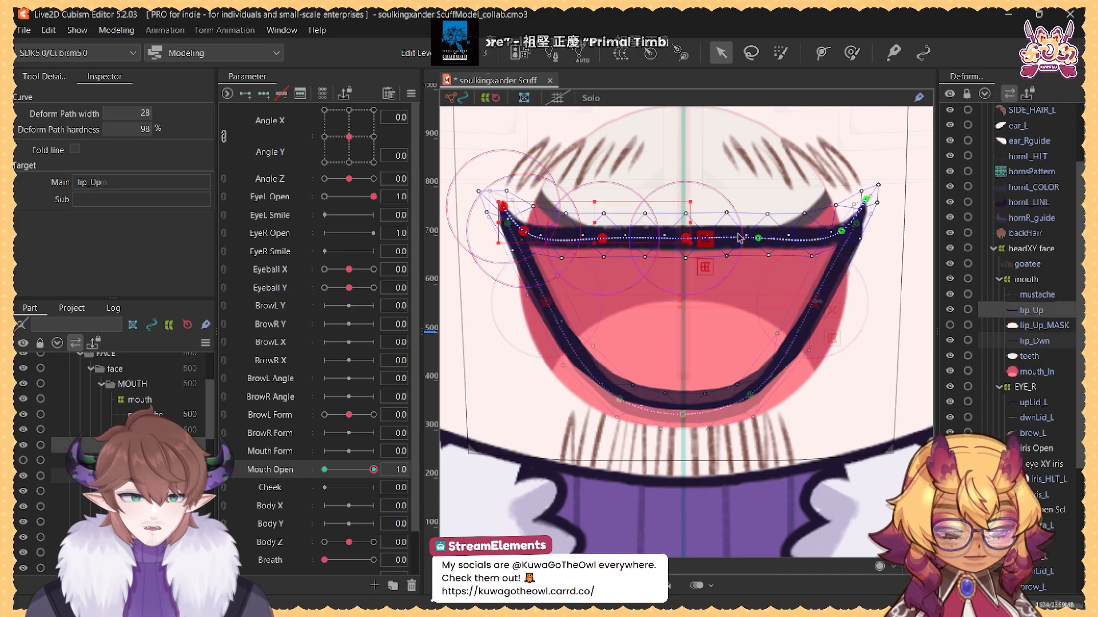
pyautogui.keyDown('shift'); pyautogui.click(758, 238); pyautogui.keyUp('shift')
pyautogui.keyDown('shift'); pyautogui.click(841, 231); pyautogui.keyUp('shift')
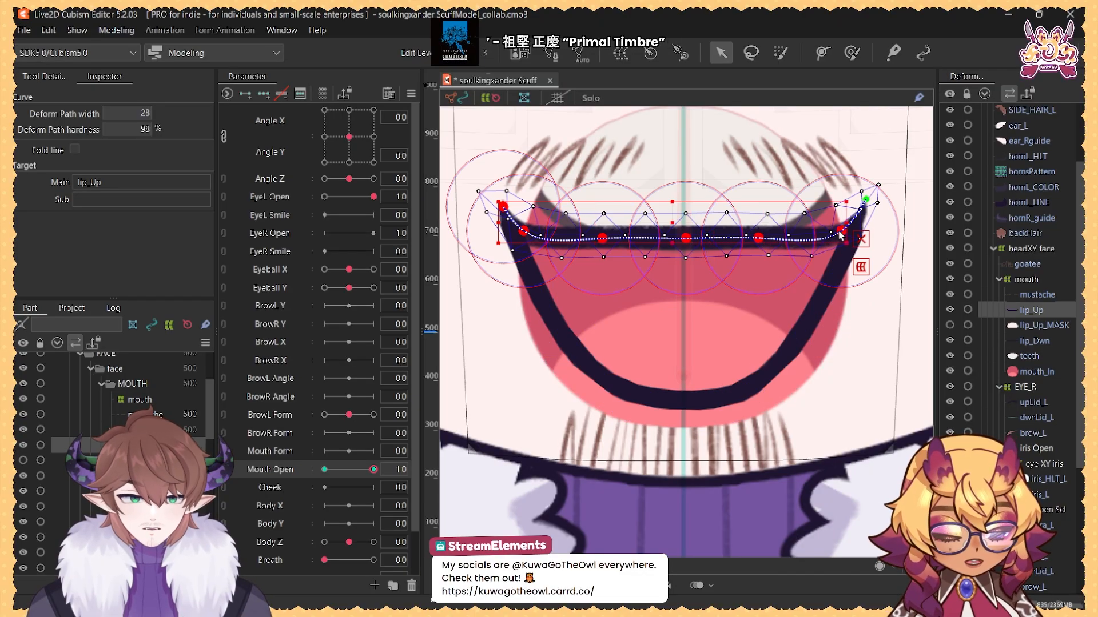
pyautogui.keyDown('shift'); pyautogui.click(867, 201); pyautogui.keyUp('shift')
pyautogui.moveTo(687, 240); pyautogui.dragTo(685, 204)
pyautogui.click(512, 231)
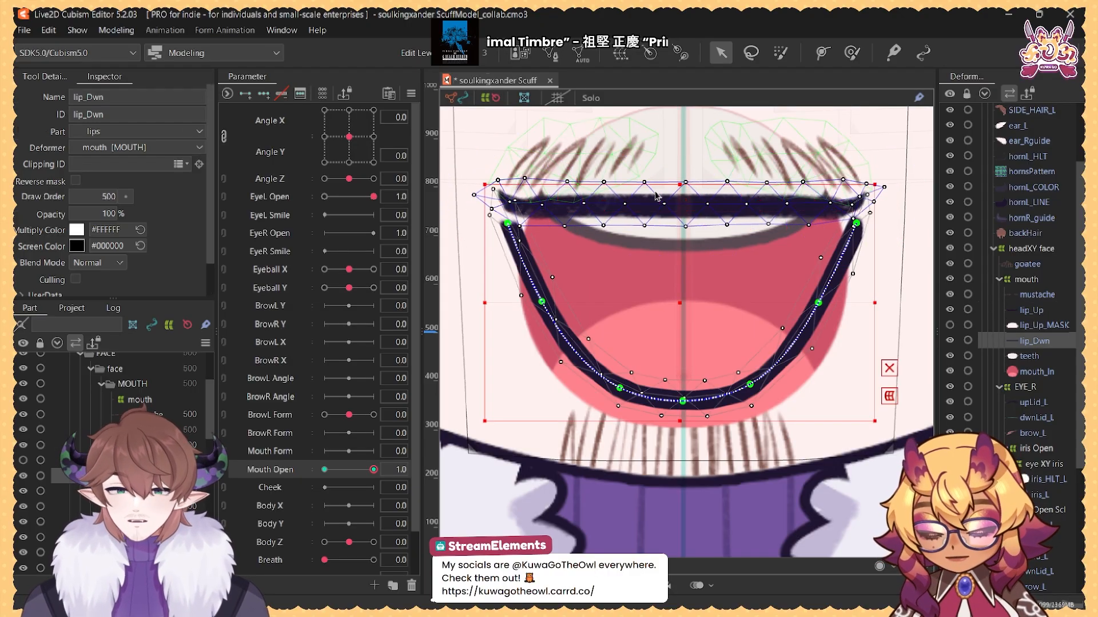
pyautogui.click(507, 225)
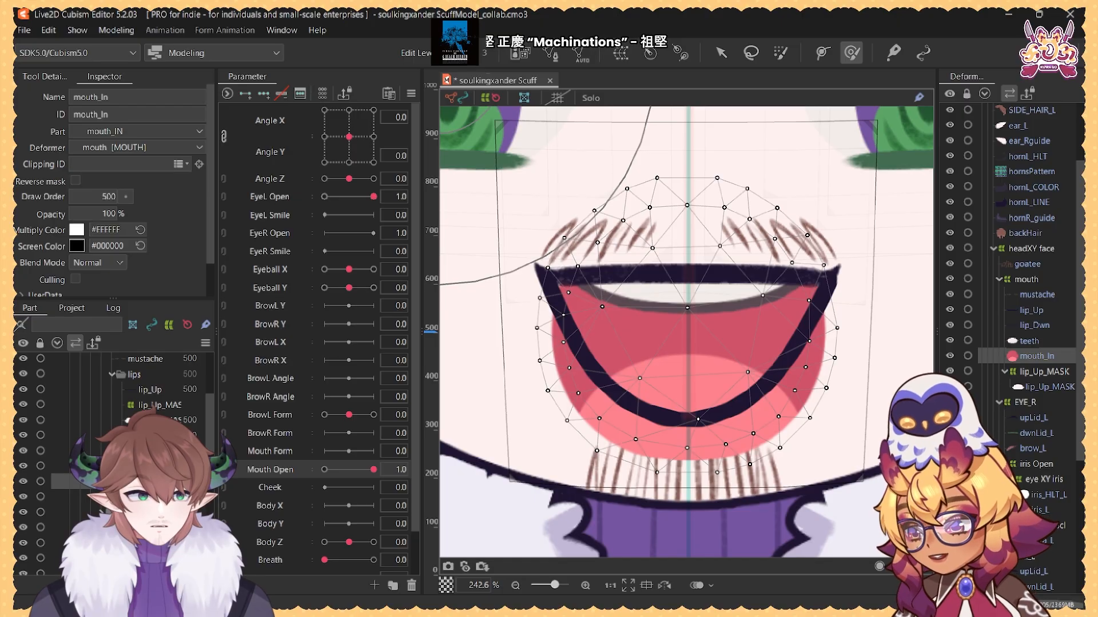
# Step: Create a warp deformer named mouth_IN as parent of the mouth_In mesh, with 9 × 9 warp and 2 × 2 Bezier divisions
pyautogui.doubleClick(140, 97)
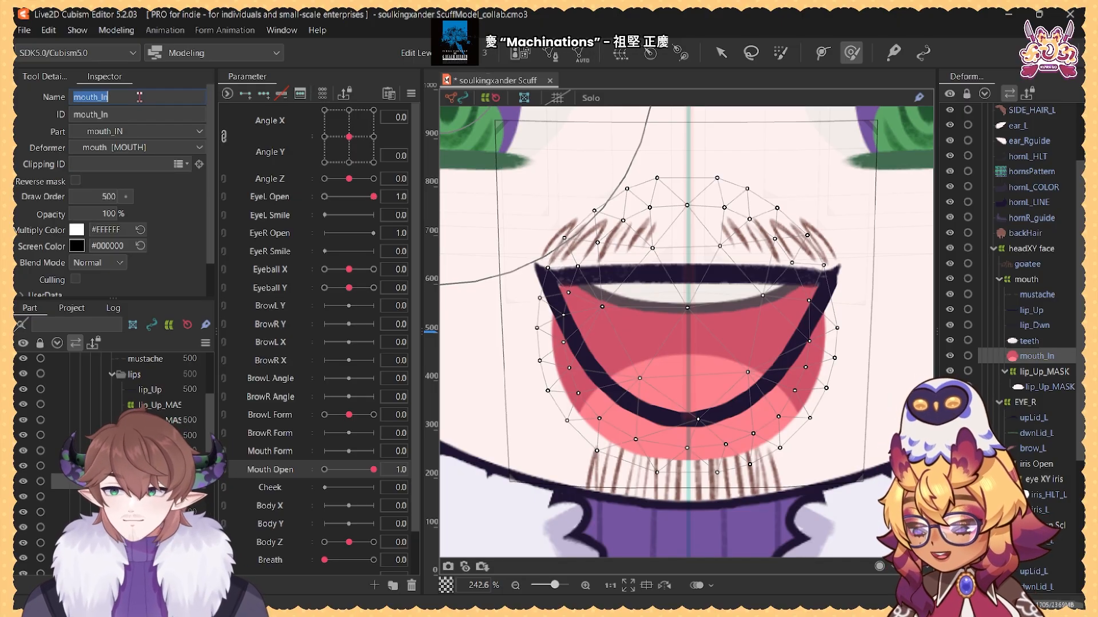
pyautogui.click(626, 55)
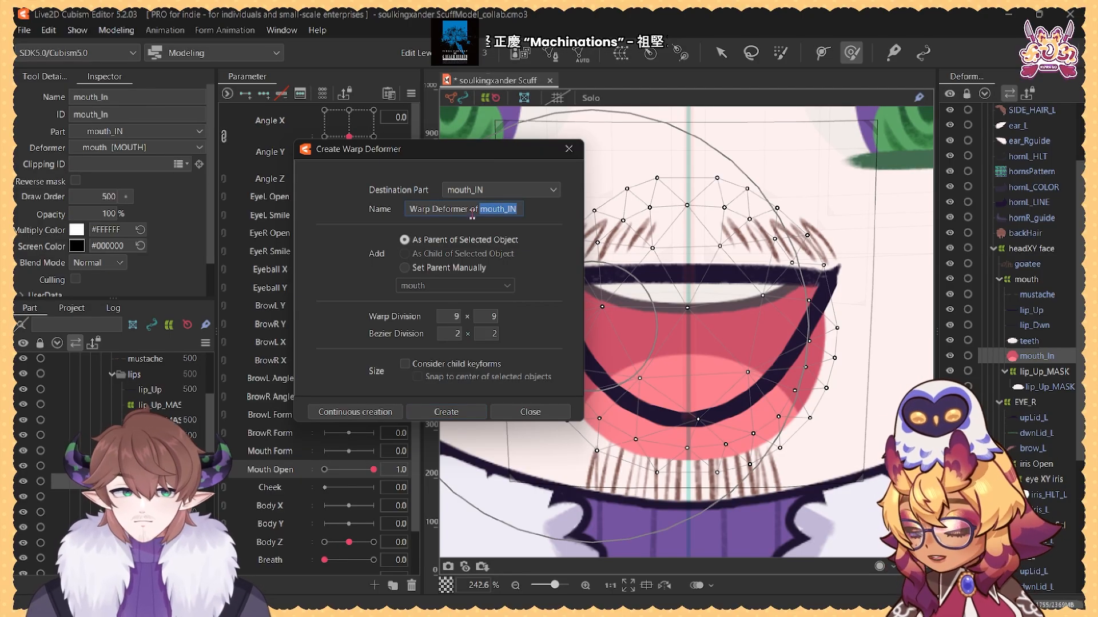
pyautogui.moveTo(517, 209); pyautogui.dragTo(422, 209)
pyautogui.write('mouth_IN')
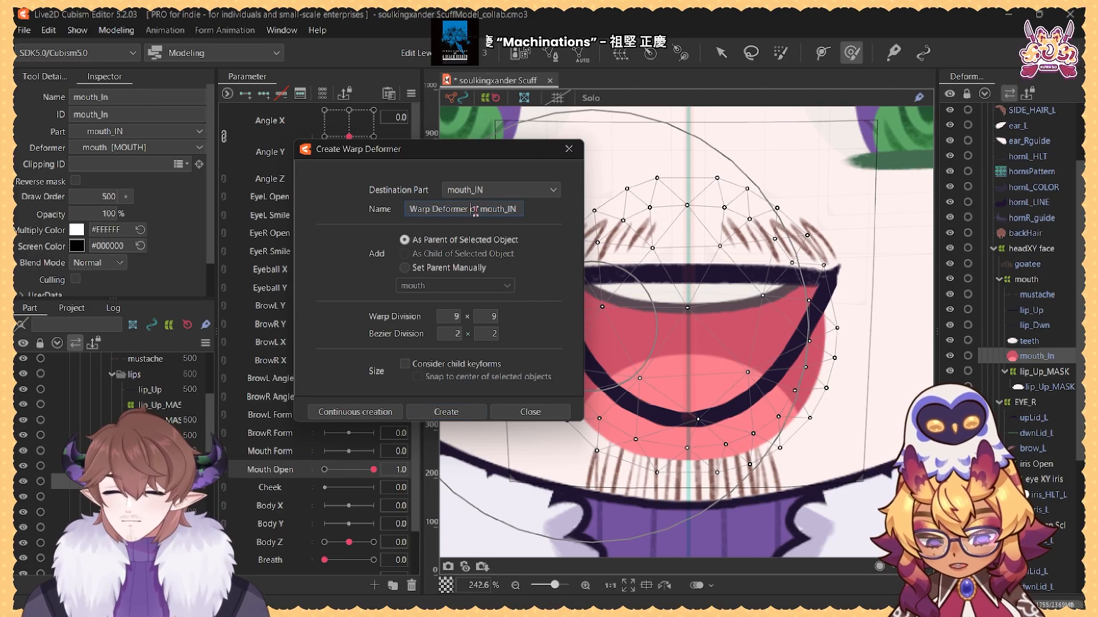
pyautogui.click(446, 412)
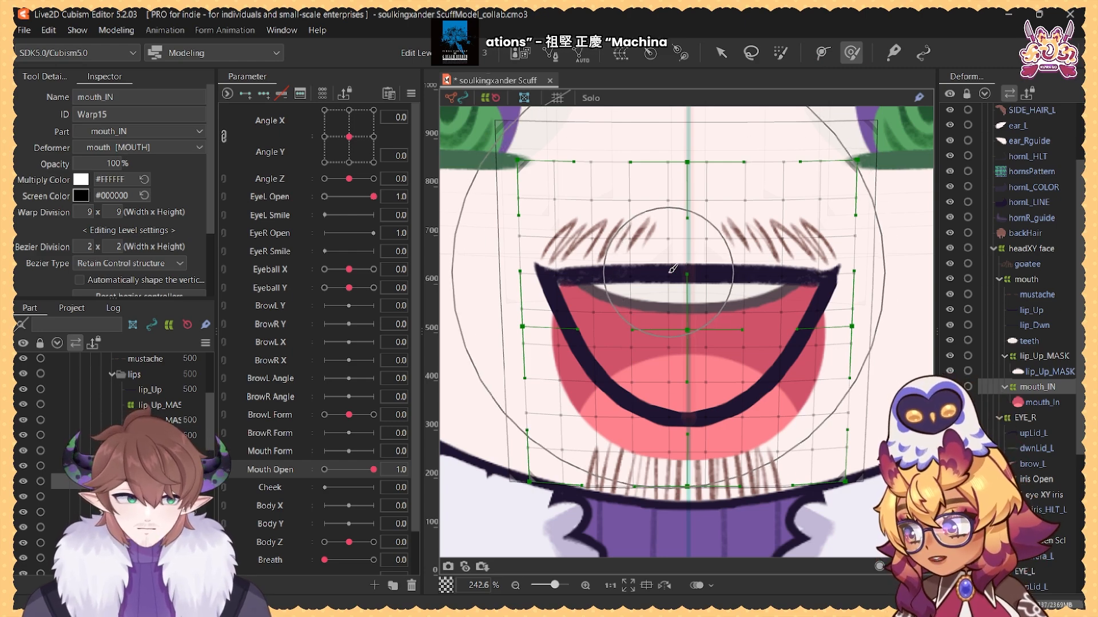
pyautogui.moveTo(673, 269)
pyautogui.mouseDown()
pyautogui.moveTo(678, 411)
pyautogui.moveTo(680, 372)
pyautogui.moveTo(684, 388)
pyautogui.mouseUp()
pyautogui.hotkey('ctrl', 'z')
pyautogui.hotkey('ctrl', 'z')
pyautogui.hotkey('ctrl', 'z')
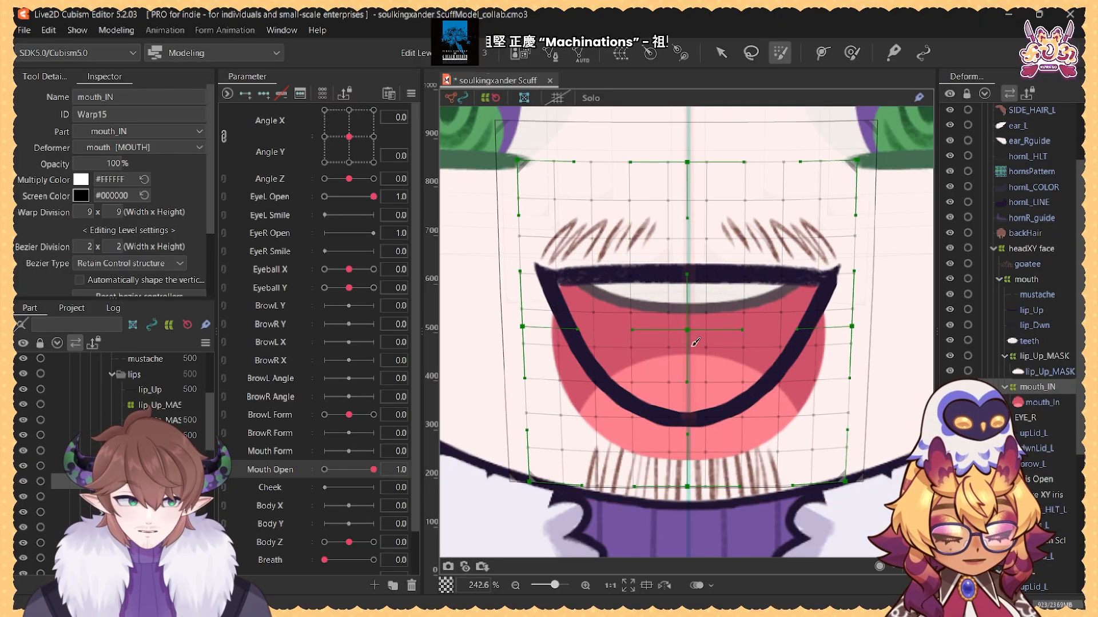
# Step: Brush the mouth_IN warp deformer's lower edge upward and its sides inward so the mouth interior fits within the open lips
pyautogui.click(853, 51)
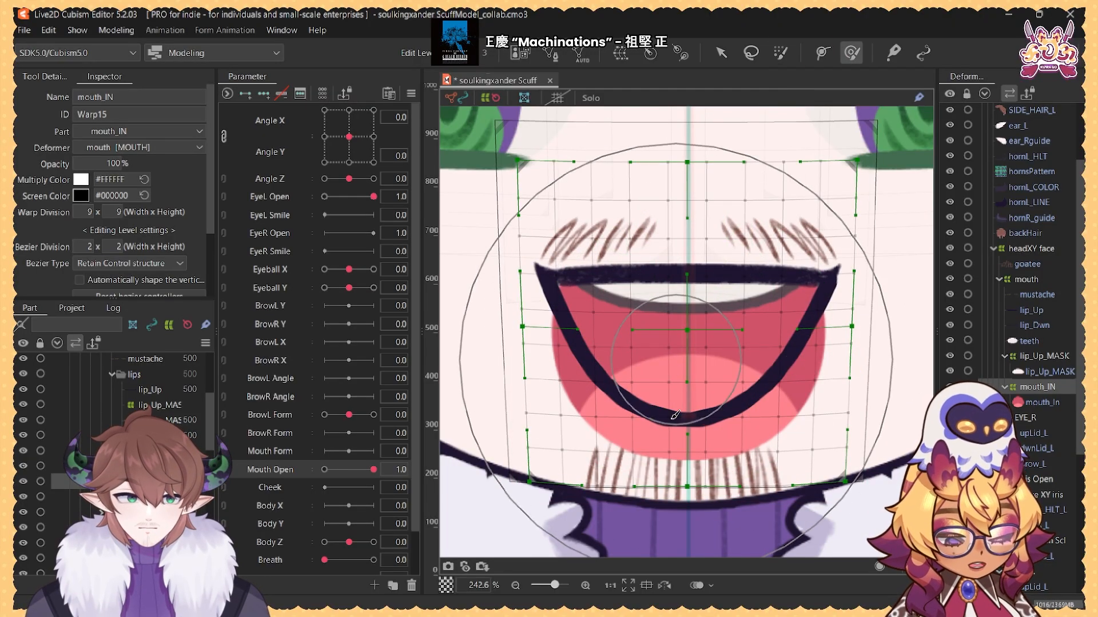
pyautogui.moveTo(699, 449); pyautogui.dragTo(687, 353)
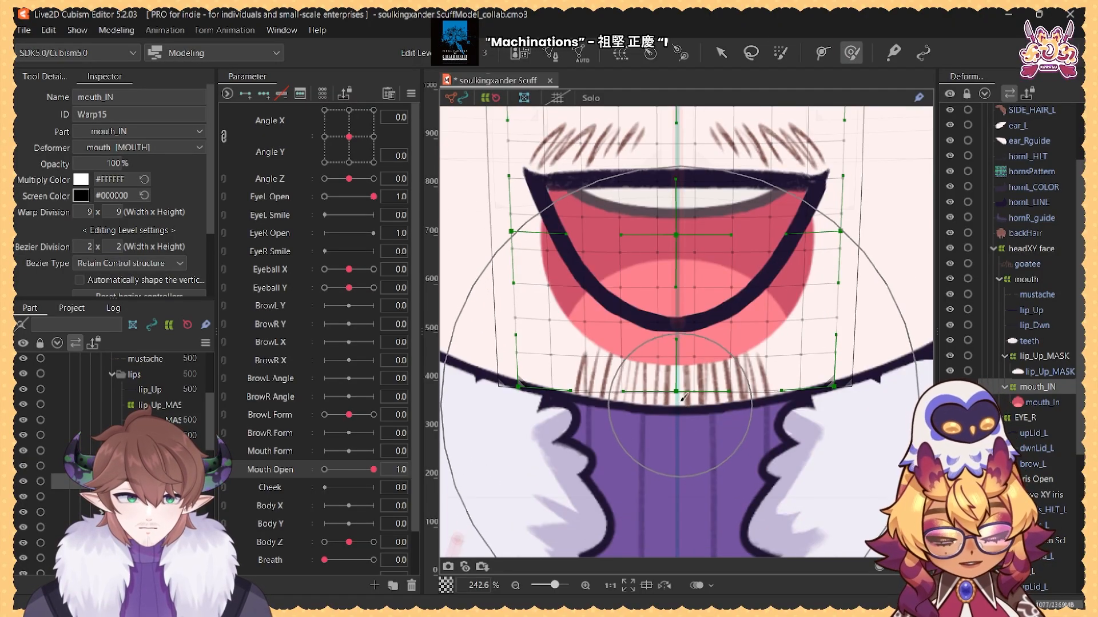
pyautogui.moveTo(680, 399); pyautogui.dragTo(681, 377)
pyautogui.moveTo(557, 390); pyautogui.dragTo(597, 405)
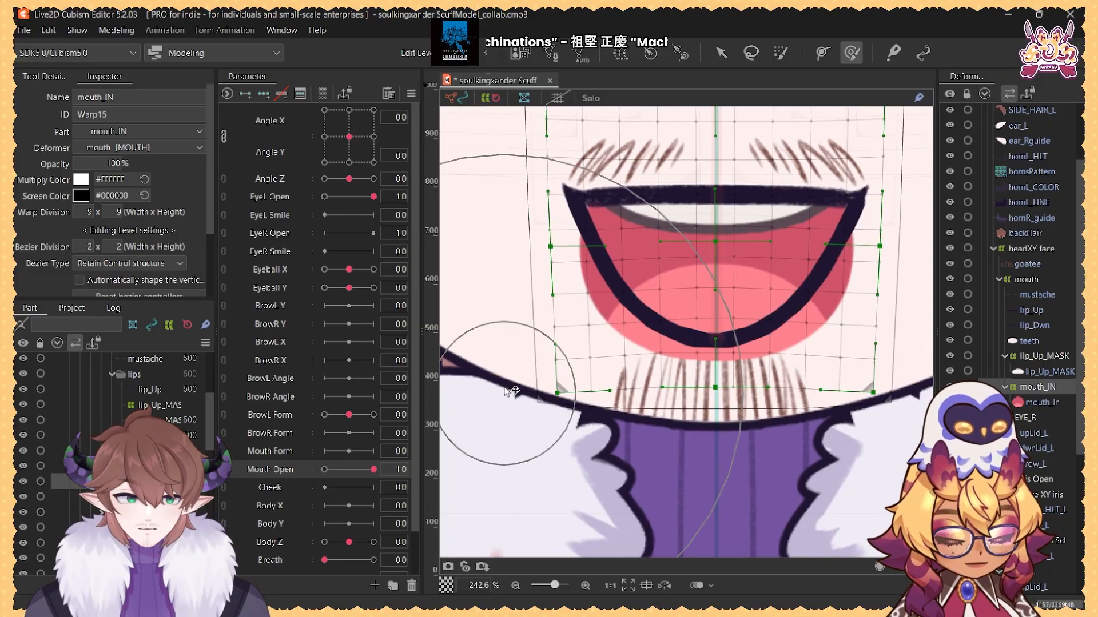
pyautogui.moveTo(509, 394)
pyautogui.mouseDown()
pyautogui.moveTo(494, 305)
pyautogui.moveTo(502, 279)
pyautogui.mouseUp()
pyautogui.moveTo(909, 292)
pyautogui.mouseDown()
pyautogui.moveTo(809, 350)
pyautogui.moveTo(859, 301)
pyautogui.mouseUp()
pyautogui.moveTo(845, 364); pyautogui.dragTo(826, 361)
pyautogui.moveTo(540, 322); pyautogui.dragTo(618, 333)
pyautogui.moveTo(623, 293); pyautogui.dragTo(620, 278)
pyautogui.moveTo(769, 321); pyautogui.dragTo(752, 325)
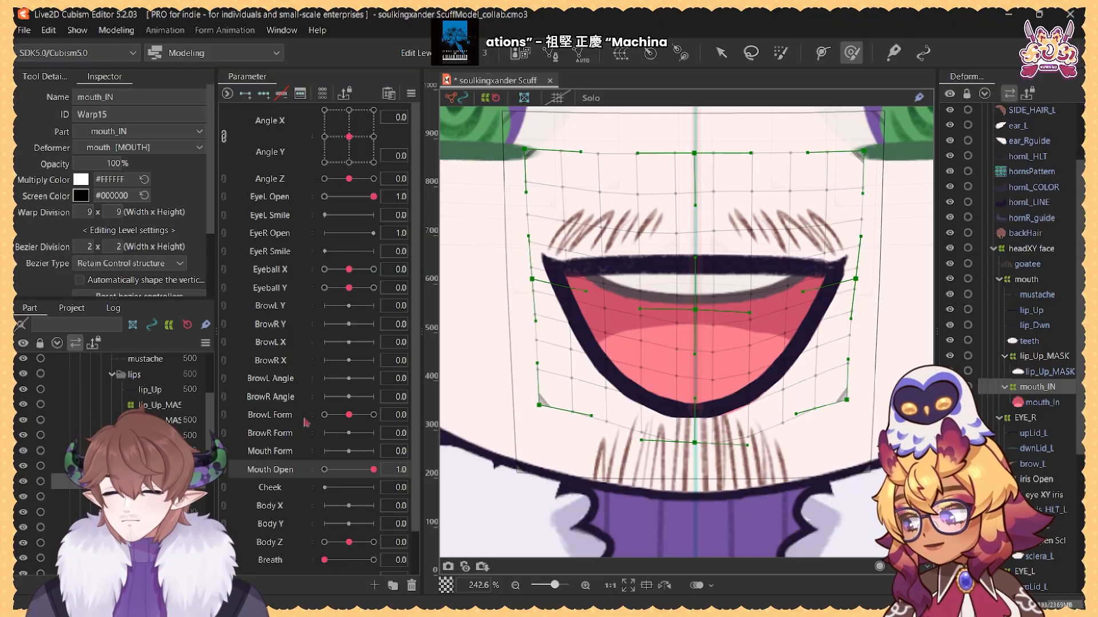
# Step: Add two Mouth Open keys to the mouth_IN deformer and flatten it vertically behind the closed lip line at 0.0
pyautogui.click(246, 96)
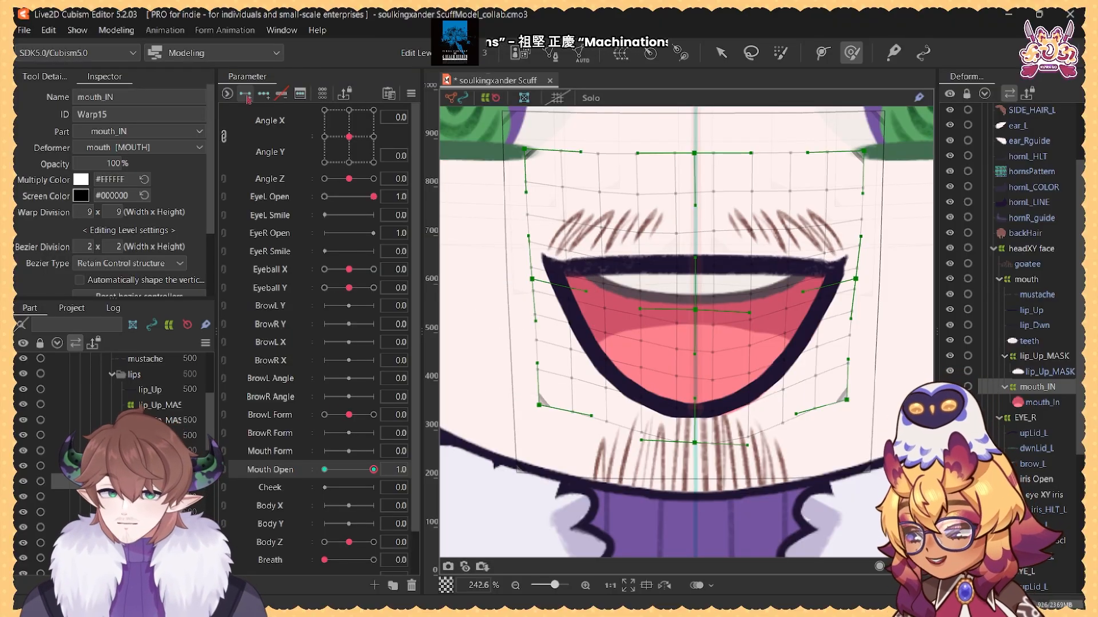
pyautogui.press('v')
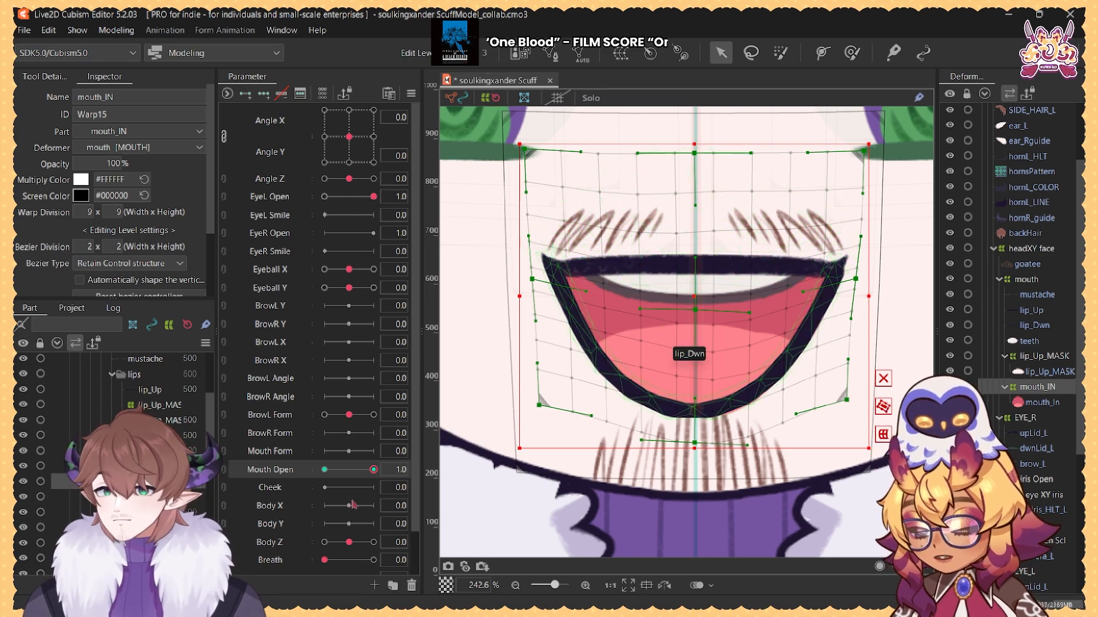
pyautogui.click(325, 470)
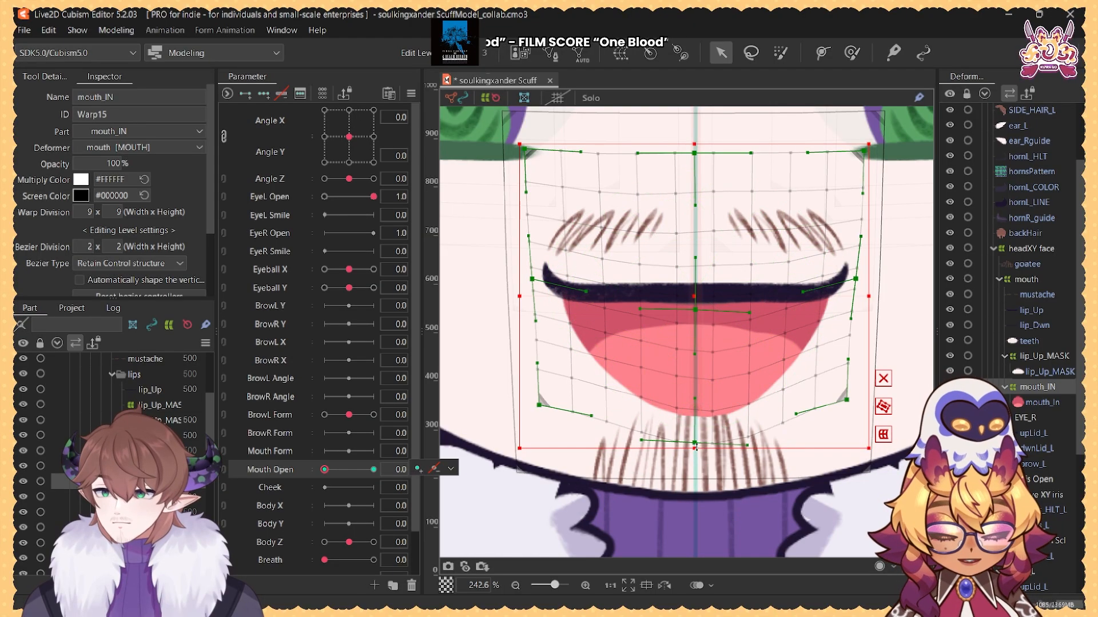
pyautogui.moveTo(694, 448); pyautogui.dragTo(694, 282)
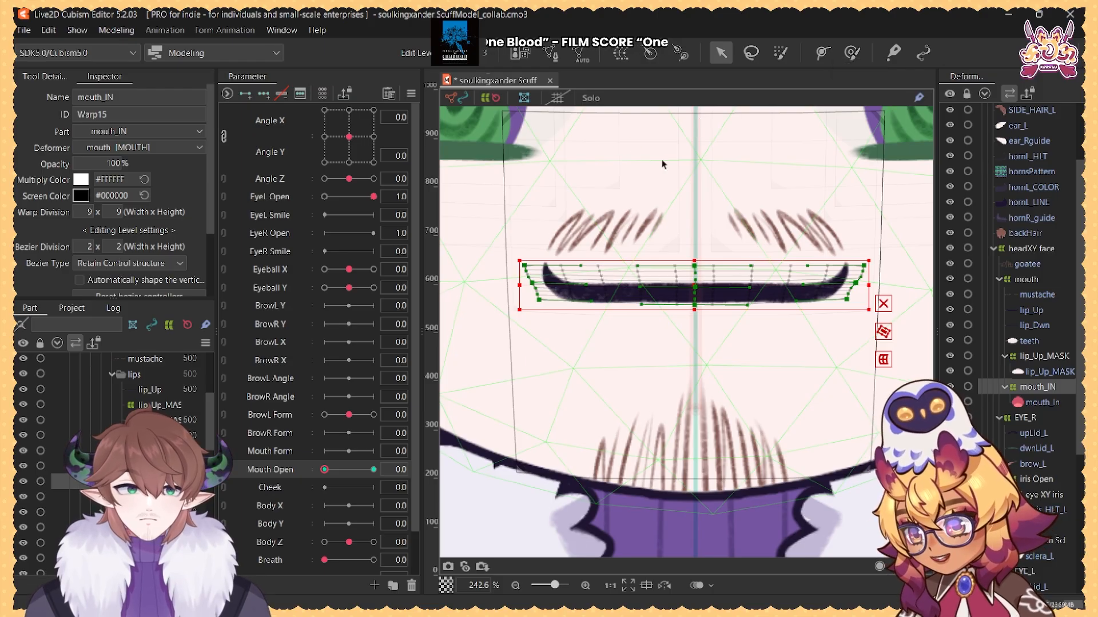
pyautogui.moveTo(325, 470)
pyautogui.mouseDown()
pyautogui.moveTo(373, 472)
pyautogui.moveTo(324, 469)
pyautogui.mouseUp()
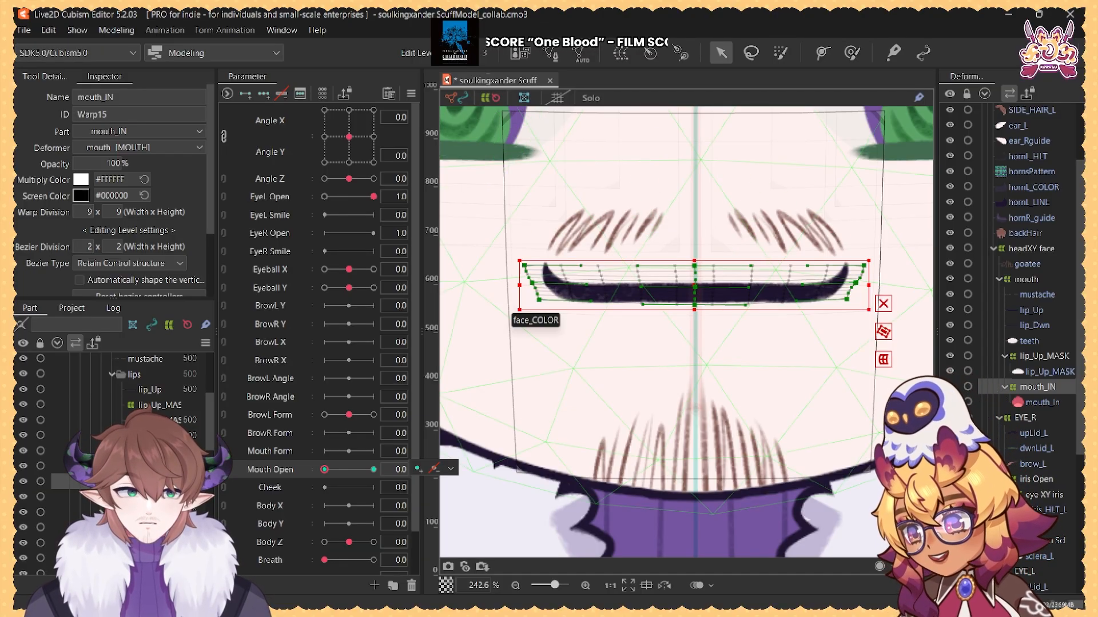
pyautogui.moveTo(325, 470)
pyautogui.mouseDown()
pyautogui.moveTo(373, 471)
pyautogui.moveTo(324, 470)
pyautogui.mouseUp()
pyautogui.moveTo(538, 301); pyautogui.dragTo(576, 303)
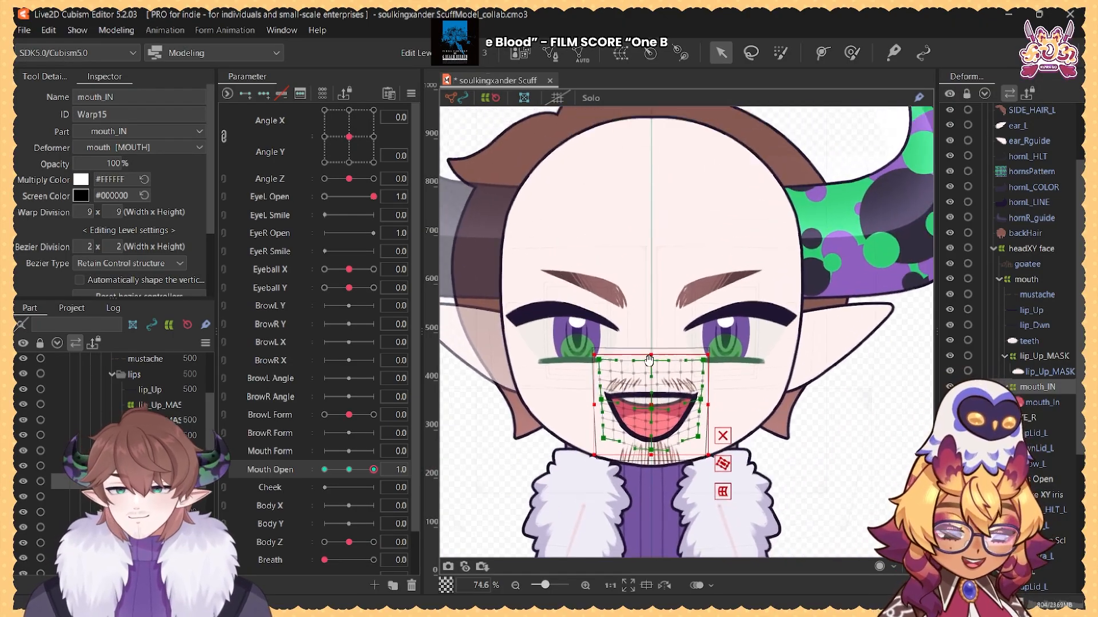
# Step: Select the EYE_R deformer together with all the lid, iris and brow objects in its part folder
pyautogui.moveTo(649, 360); pyautogui.dragTo(654, 371)
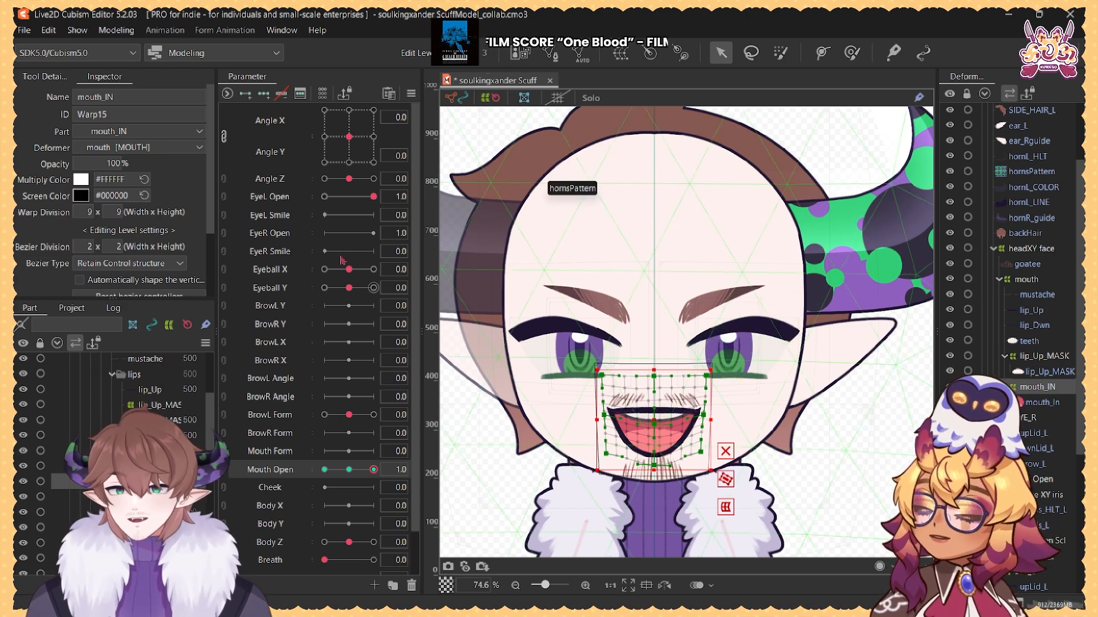
pyautogui.scroll(5, 194, 398)
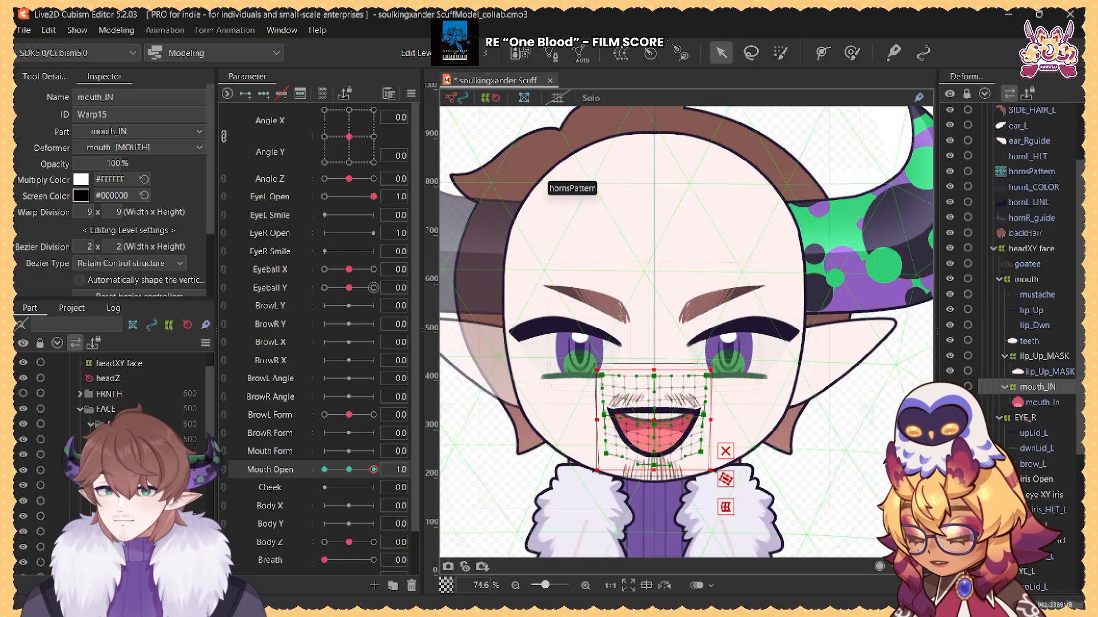
pyautogui.click(131, 454)
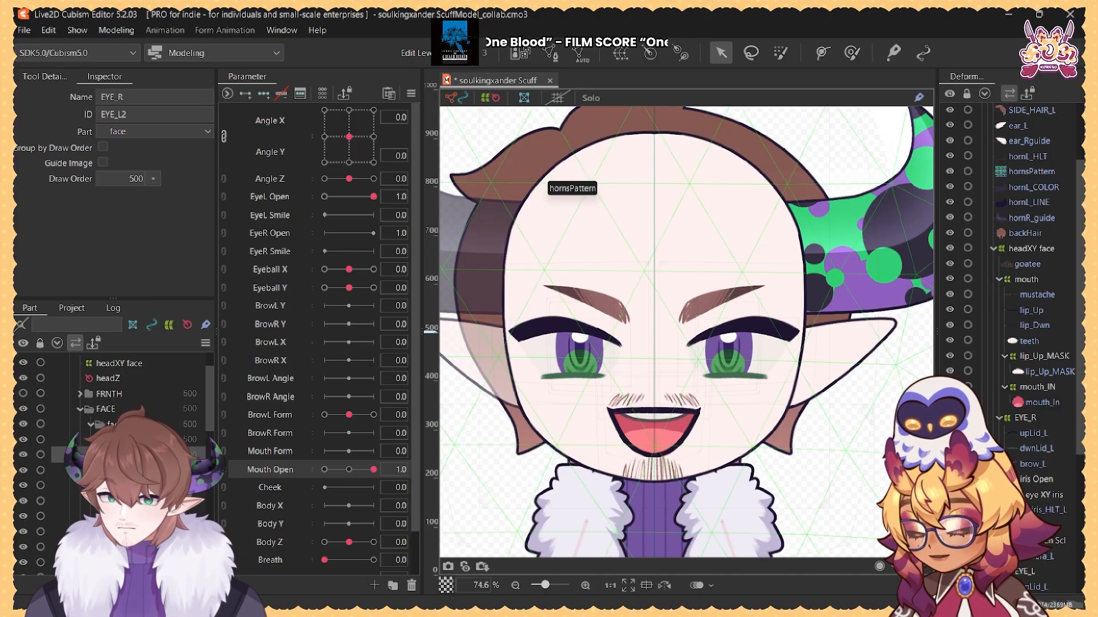
pyautogui.click(1025, 418)
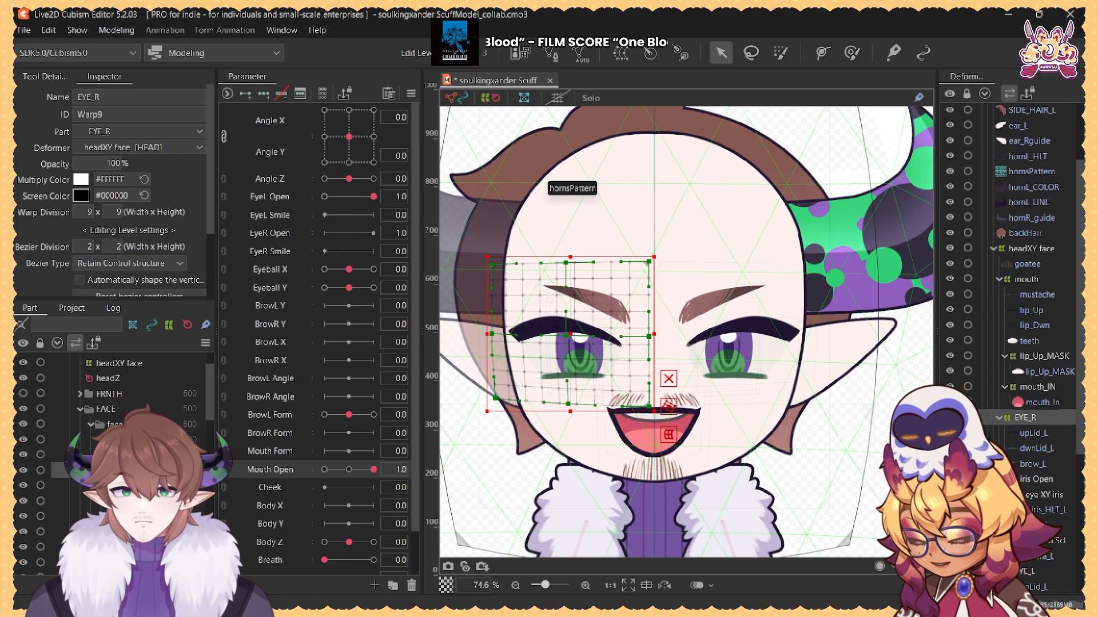
pyautogui.keyDown('shift'); pyautogui.click(143, 528); pyautogui.keyUp('shift')
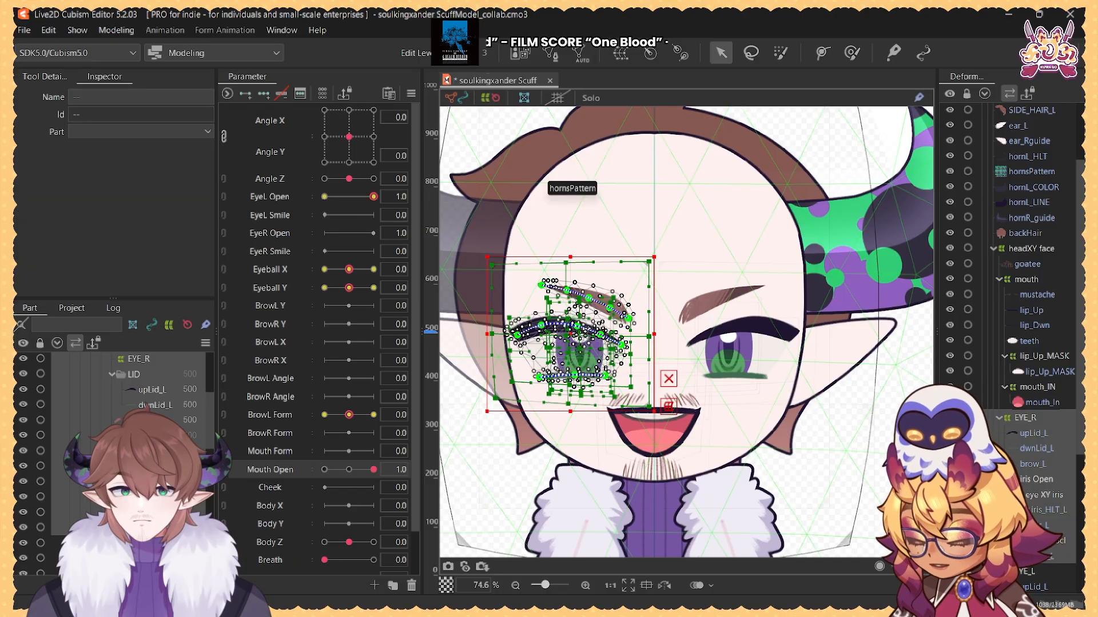
pyautogui.scroll(1, 115, 383)
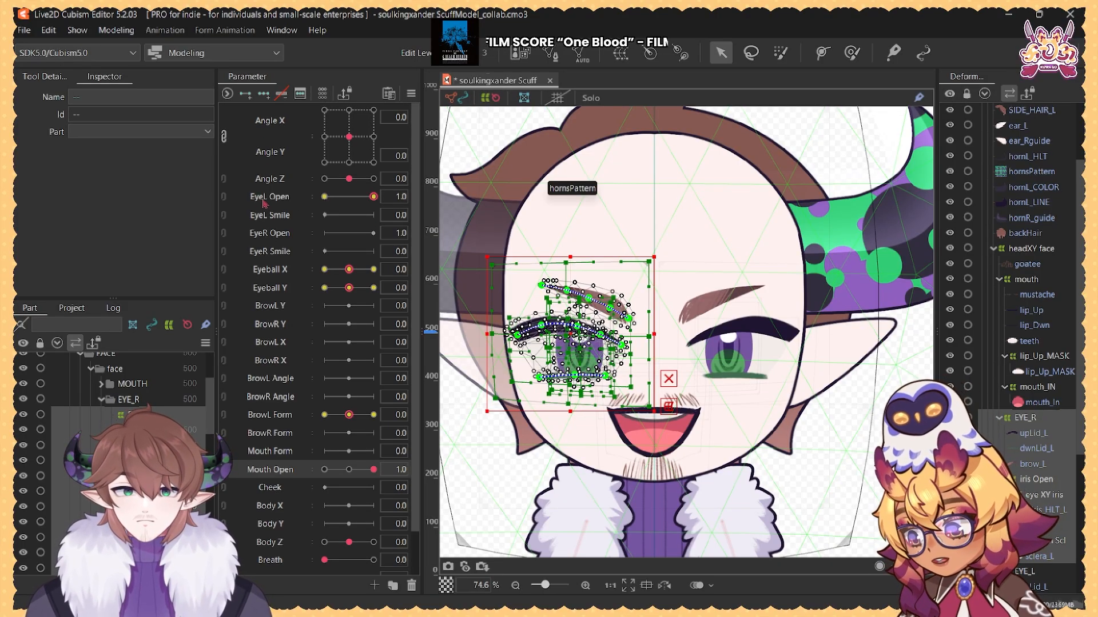
pyautogui.rightClick(373, 199)
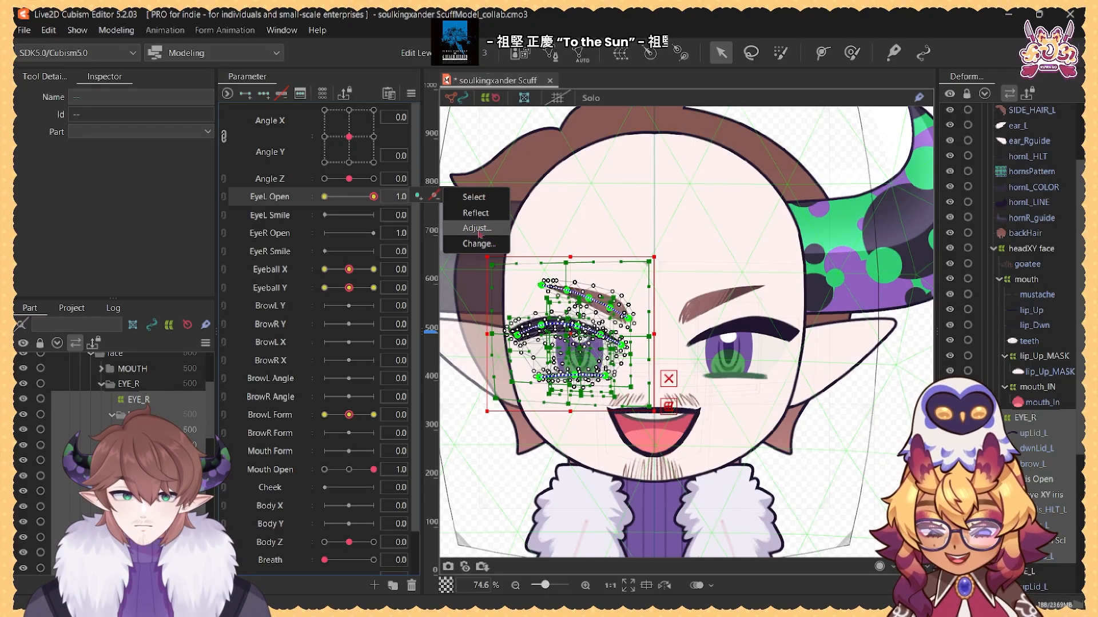
pyautogui.click(477, 232)
pyautogui.click(565, 394)
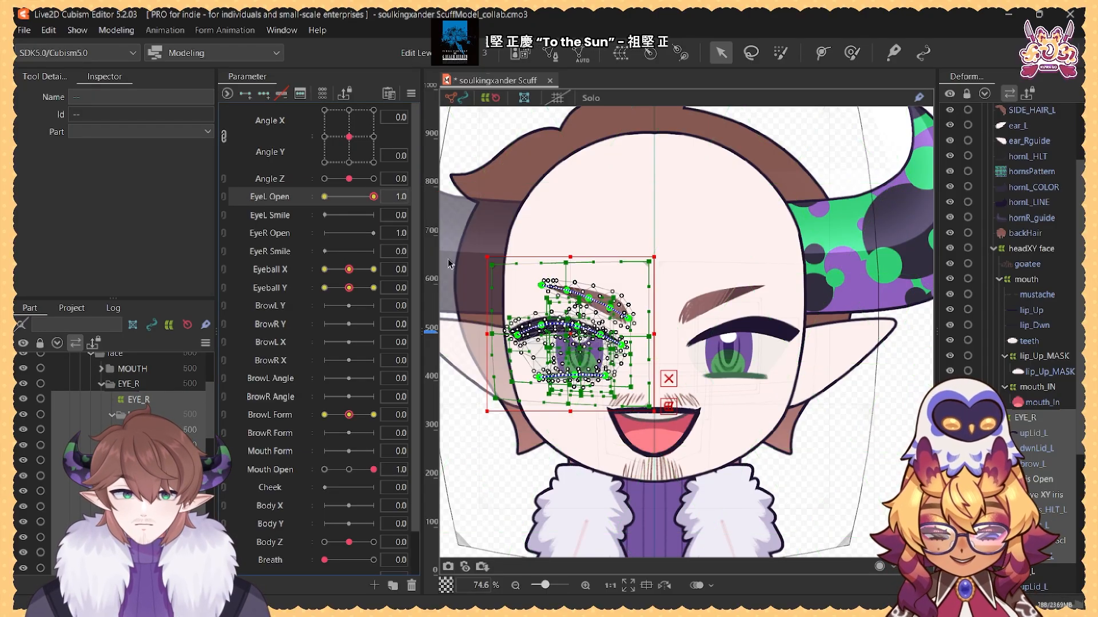
# Step: Transfer the selected EYE_R objects' keys from the EyeL Open parameter to EyeR Open
pyautogui.rightClick(373, 197)
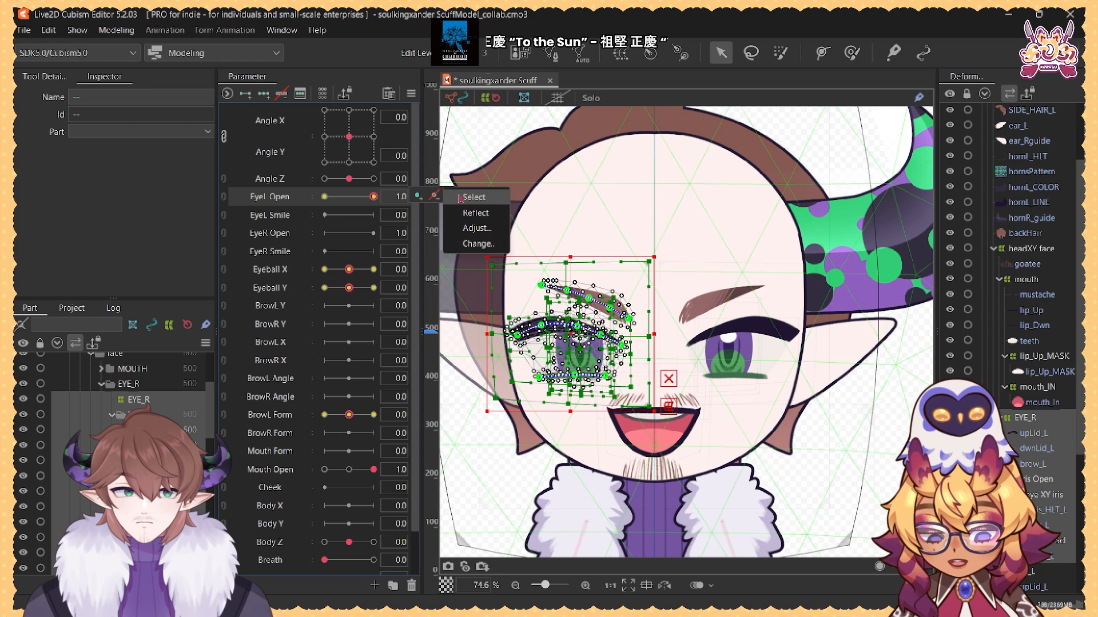
pyautogui.click(475, 243)
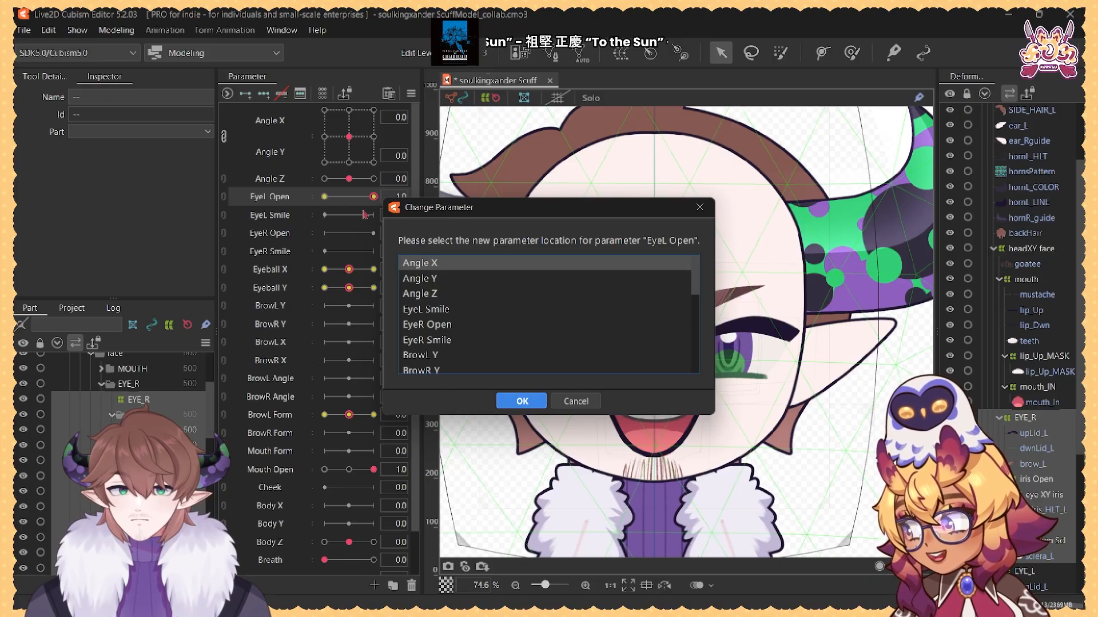
pyautogui.moveTo(583, 213); pyautogui.dragTo(630, 194)
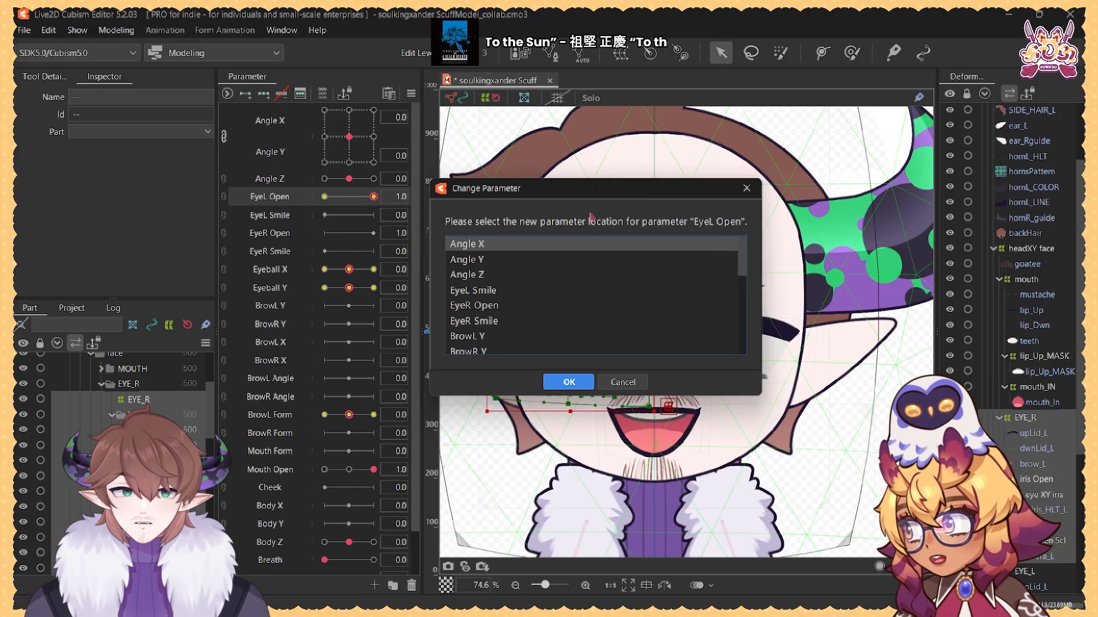
pyautogui.click(503, 305)
pyautogui.click(571, 381)
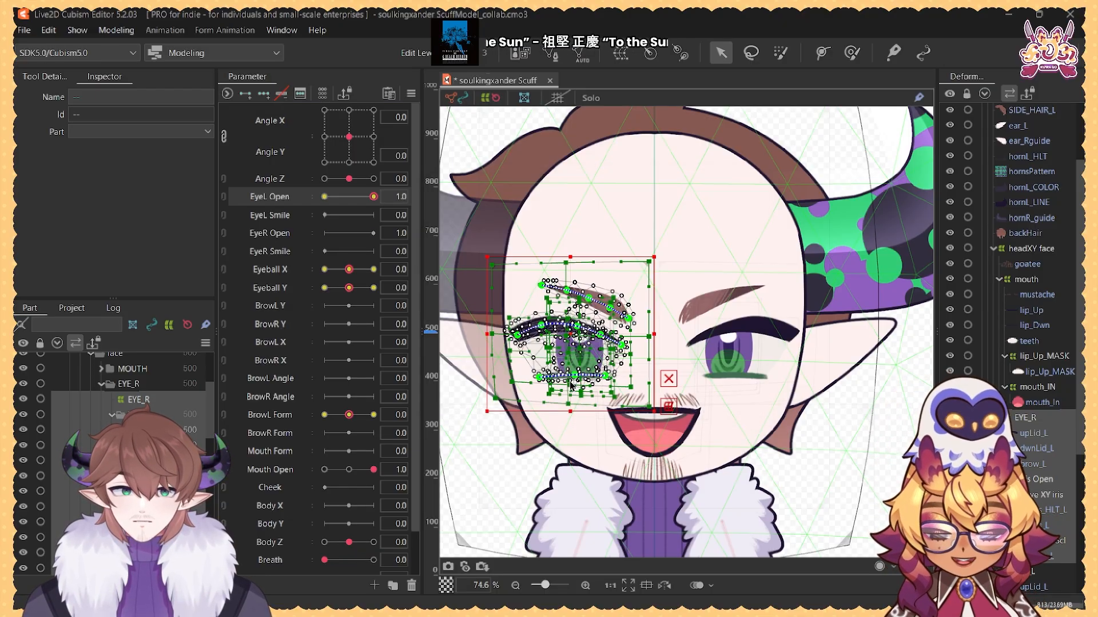
# Step: Check that each eye responds separately by sweeping EyeR Open and EyeL Open between 0.0 and 1.0
pyautogui.click(324, 232)
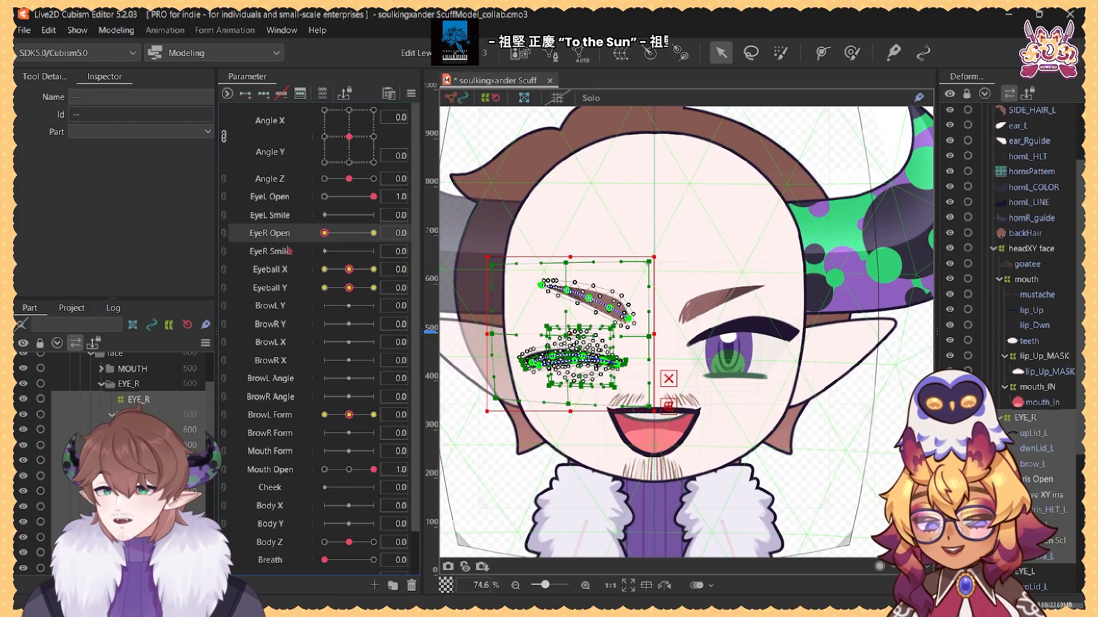
pyautogui.moveTo(287, 248); pyautogui.dragTo(383, 244)
pyautogui.moveTo(374, 197); pyautogui.dragTo(283, 213)
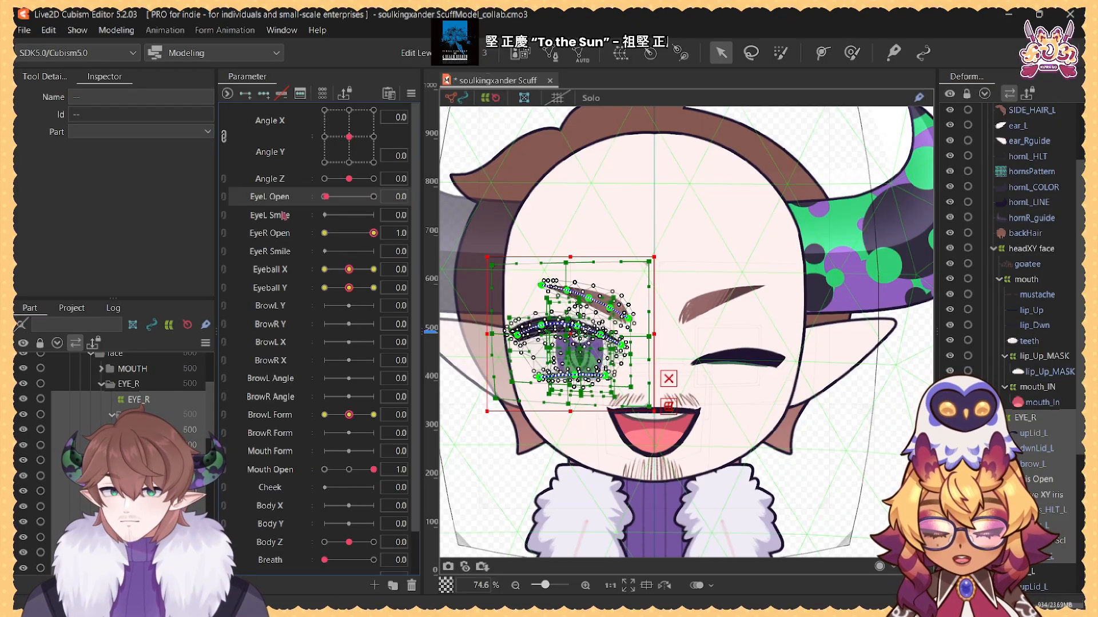
pyautogui.click(373, 198)
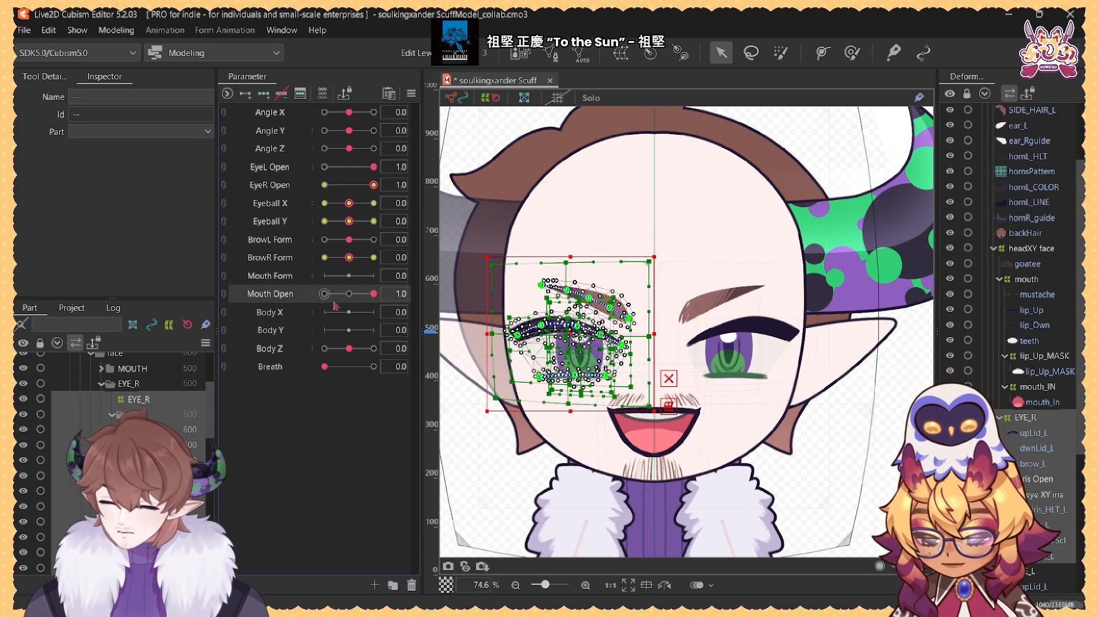
# Step: Replicate the Mouth Form parameter, place the copy below Mouth Open and rename it Mouth X
pyautogui.click(352, 297)
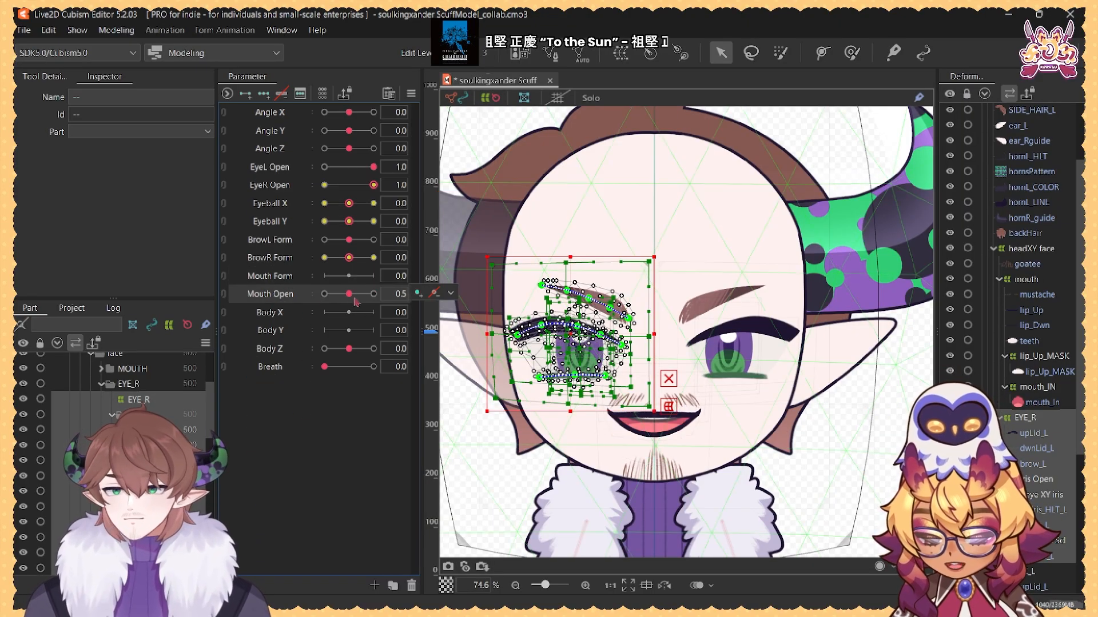
pyautogui.rightClick(280, 281)
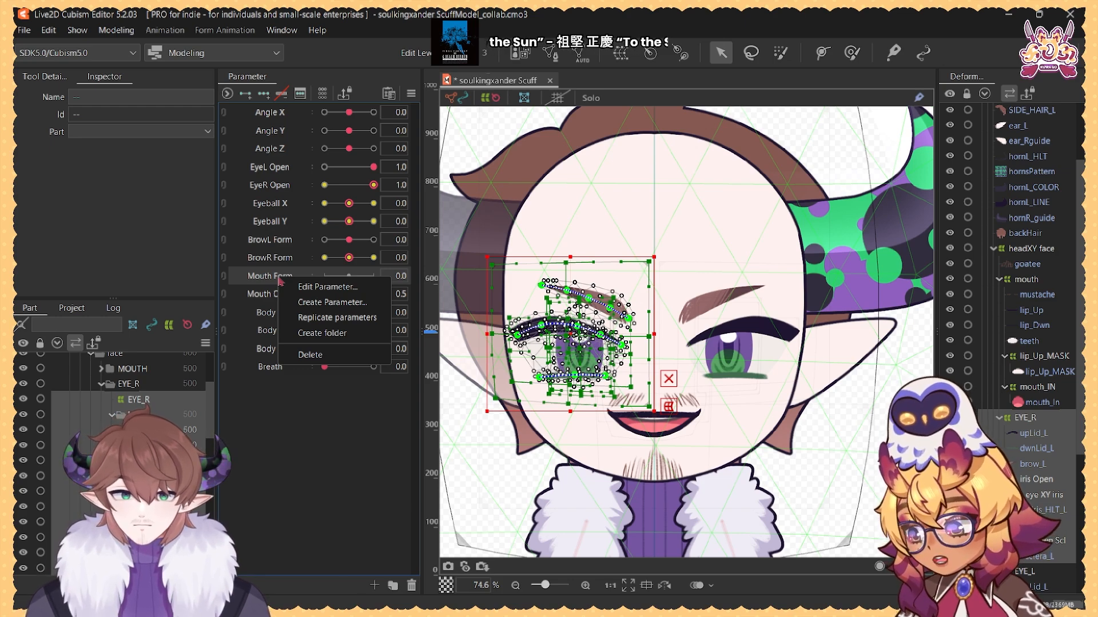
pyautogui.click(316, 318)
pyautogui.moveTo(275, 297); pyautogui.dragTo(271, 314)
pyautogui.rightClick(271, 313)
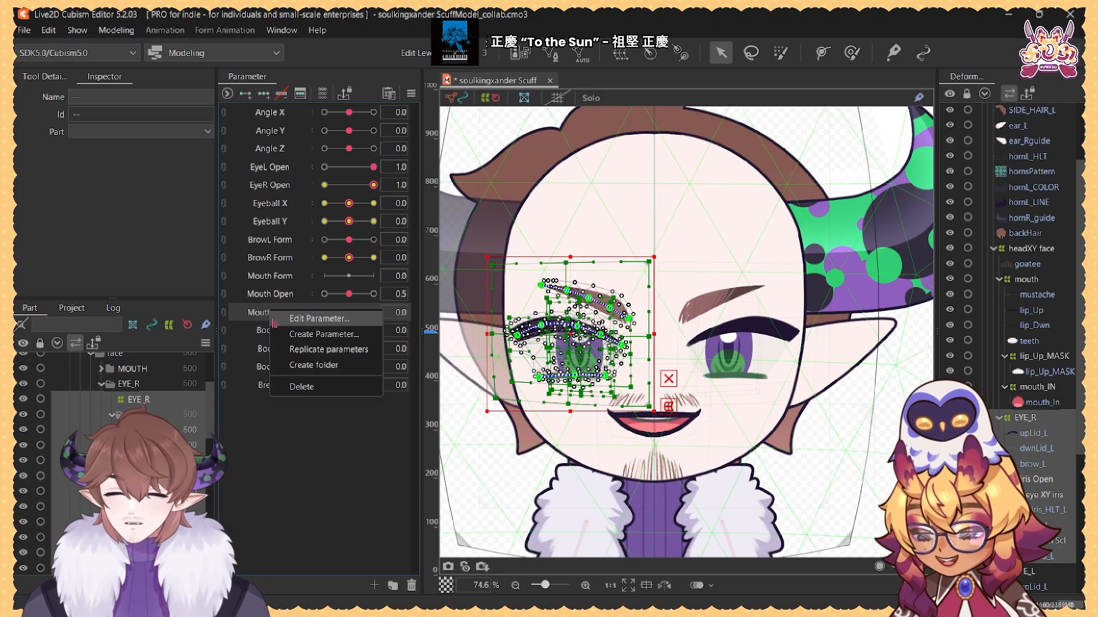
pyautogui.click(291, 322)
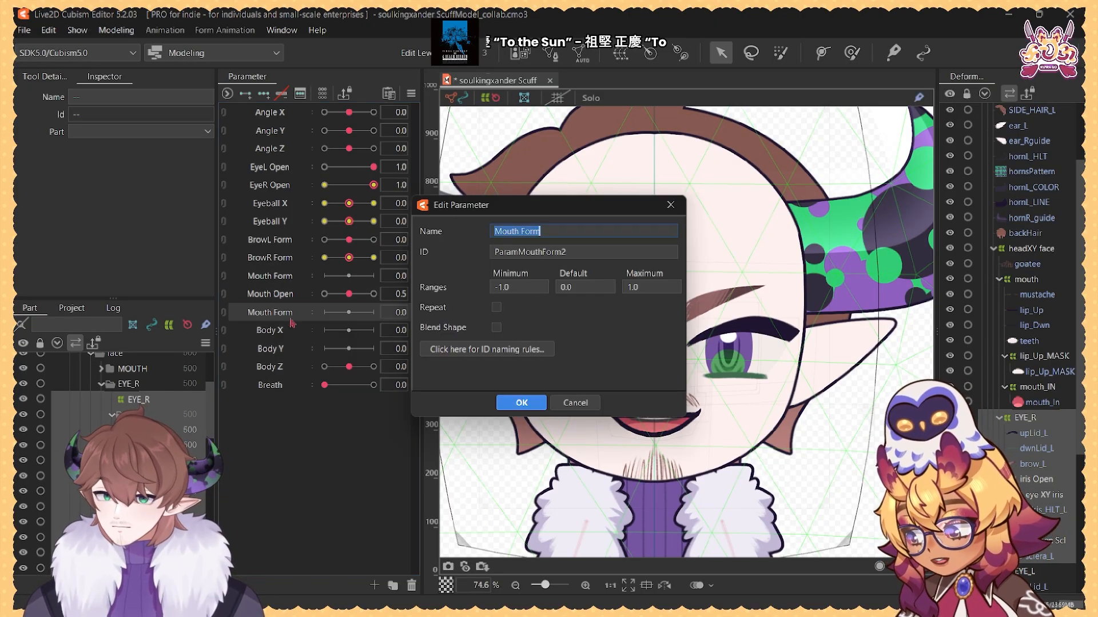
pyautogui.moveTo(517, 231); pyautogui.dragTo(547, 234)
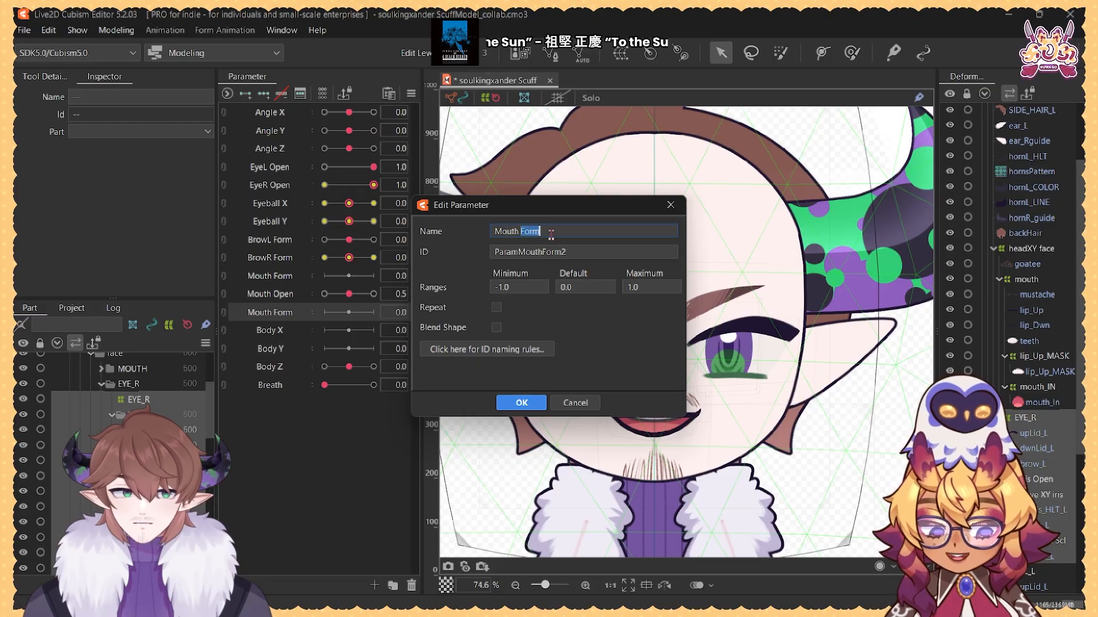
pyautogui.write('X')
pyautogui.press('Return')
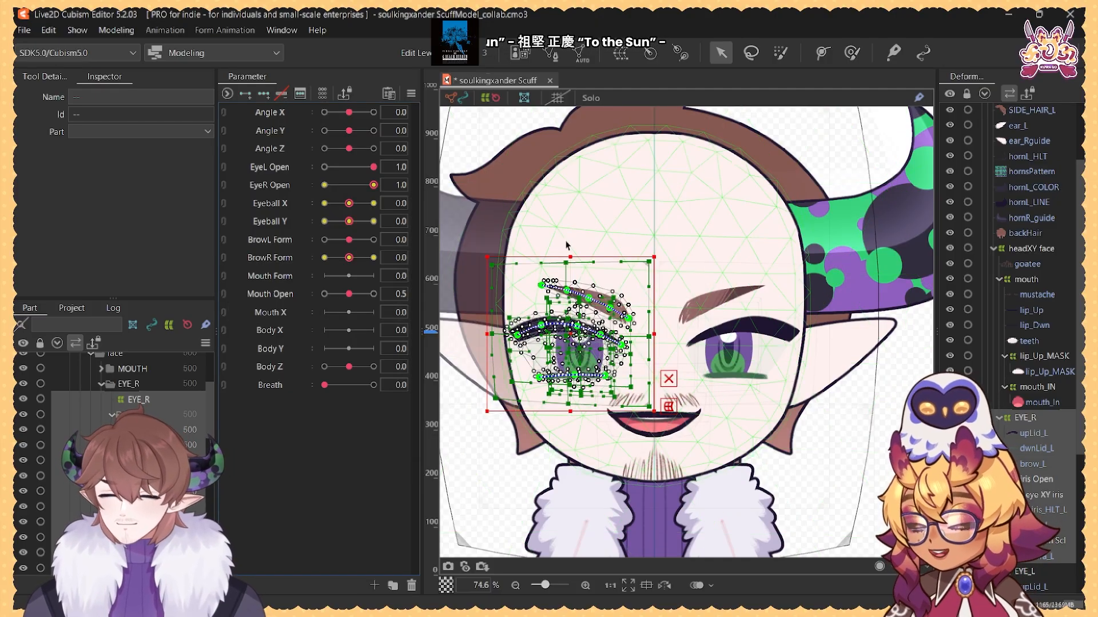
# Step: Set the Mouth X parameter's ID to ParamMouthX and turn it into a blend shape parameter
pyautogui.rightClick(276, 318)
pyautogui.click(297, 326)
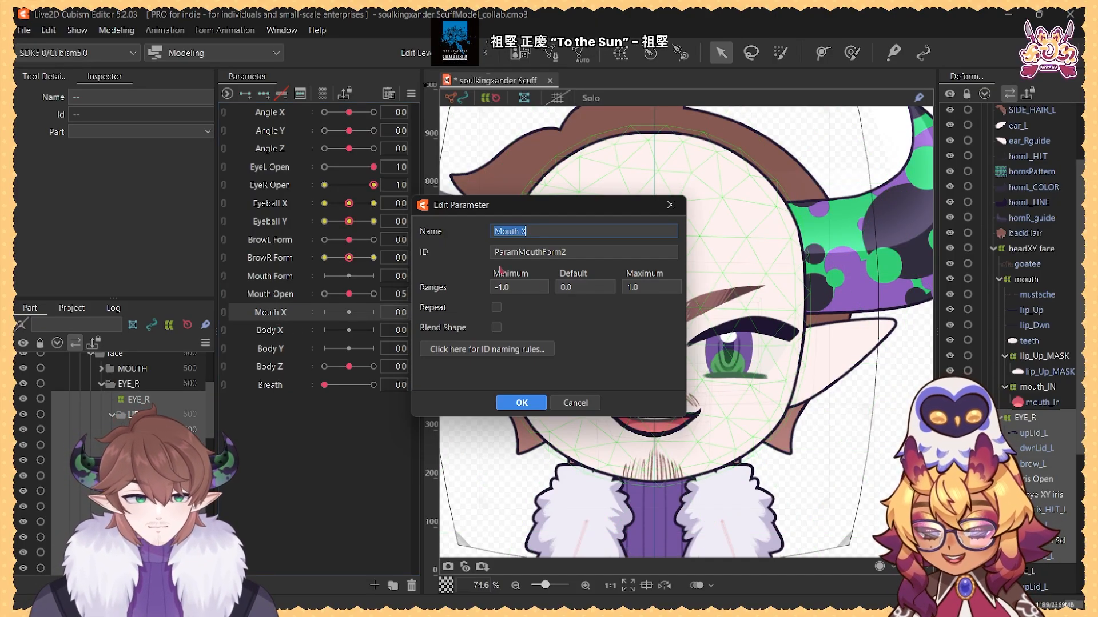
pyautogui.press('Tab')
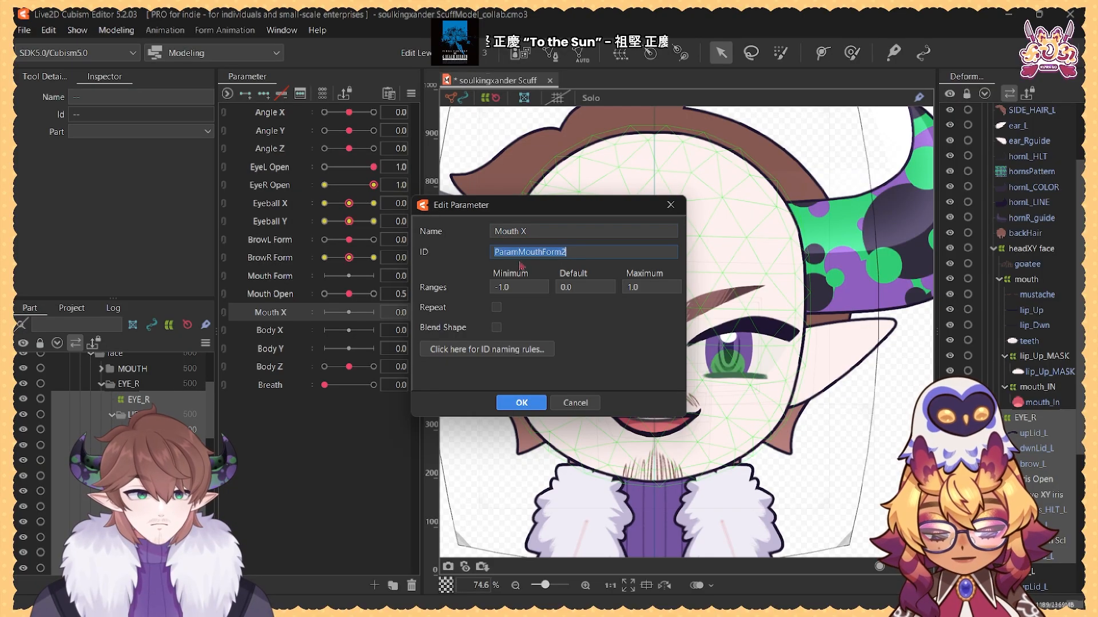
pyautogui.moveTo(542, 252); pyautogui.dragTo(571, 252)
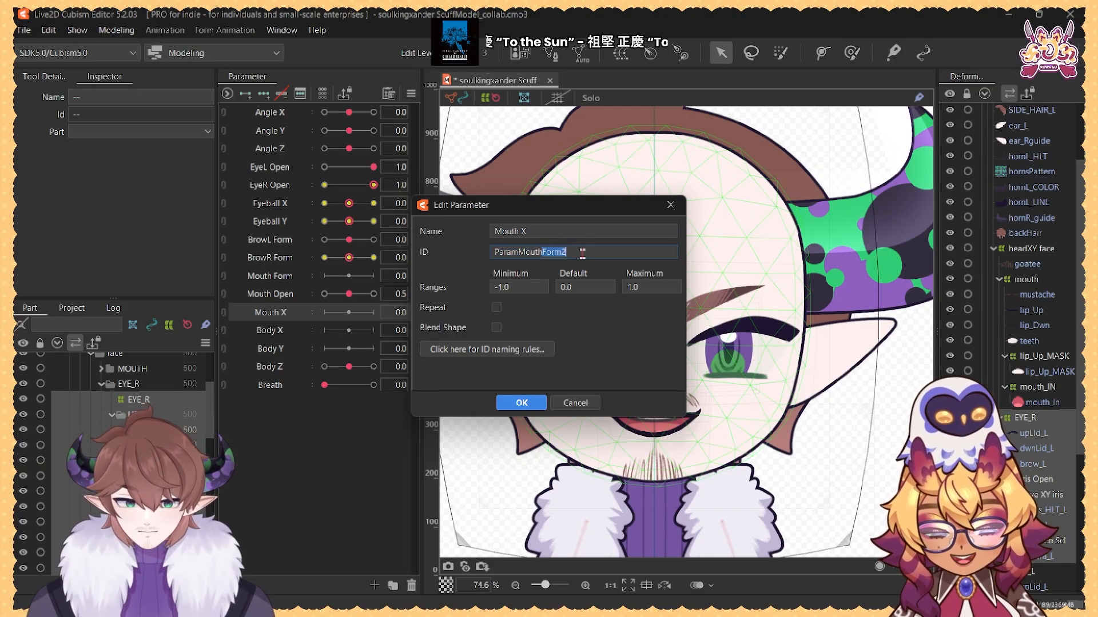
pyautogui.write('X')
pyautogui.press('Return')
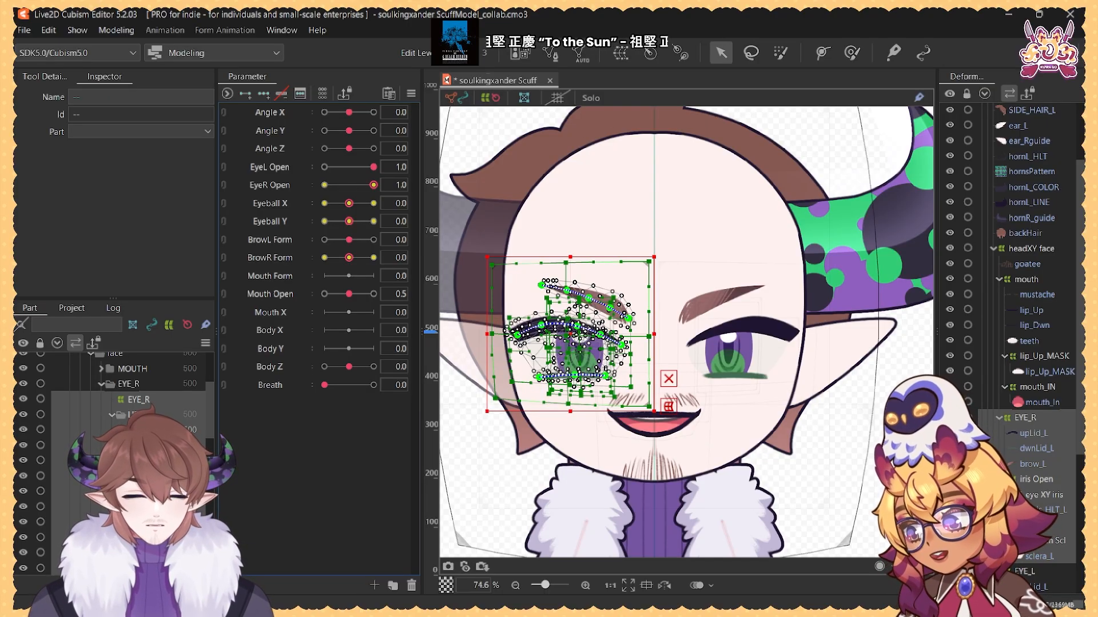
pyautogui.doubleClick(271, 312)
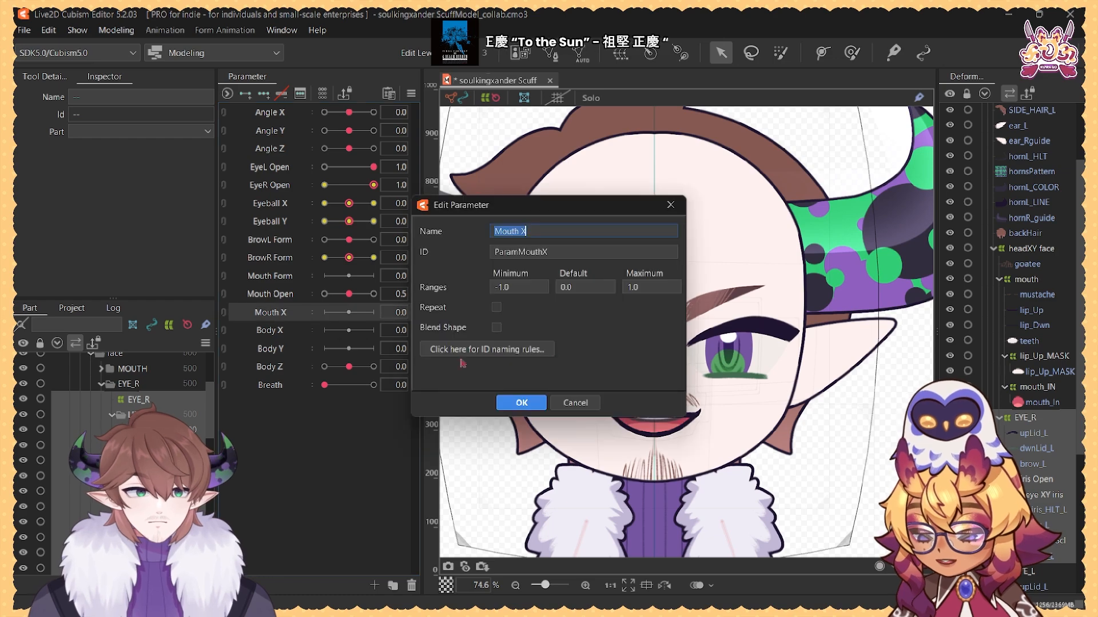
pyautogui.click(514, 402)
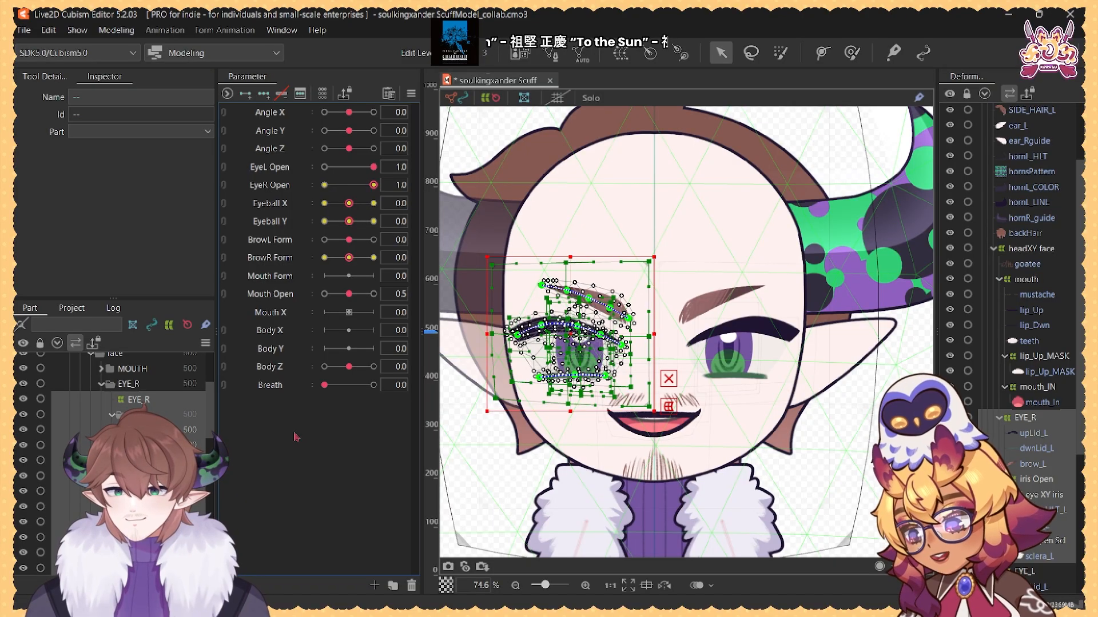
# Step: Add three Mouth X keys to the mouth warp deformer and brush the closed mouth toward the character's right at -1.0
pyautogui.click(101, 369)
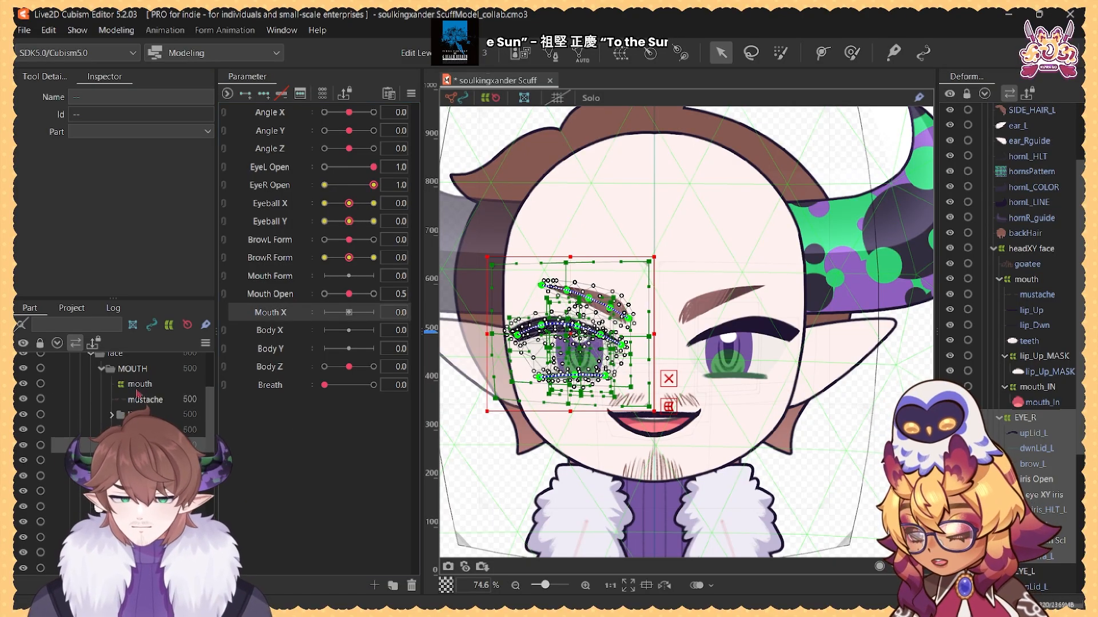
pyautogui.click(137, 389)
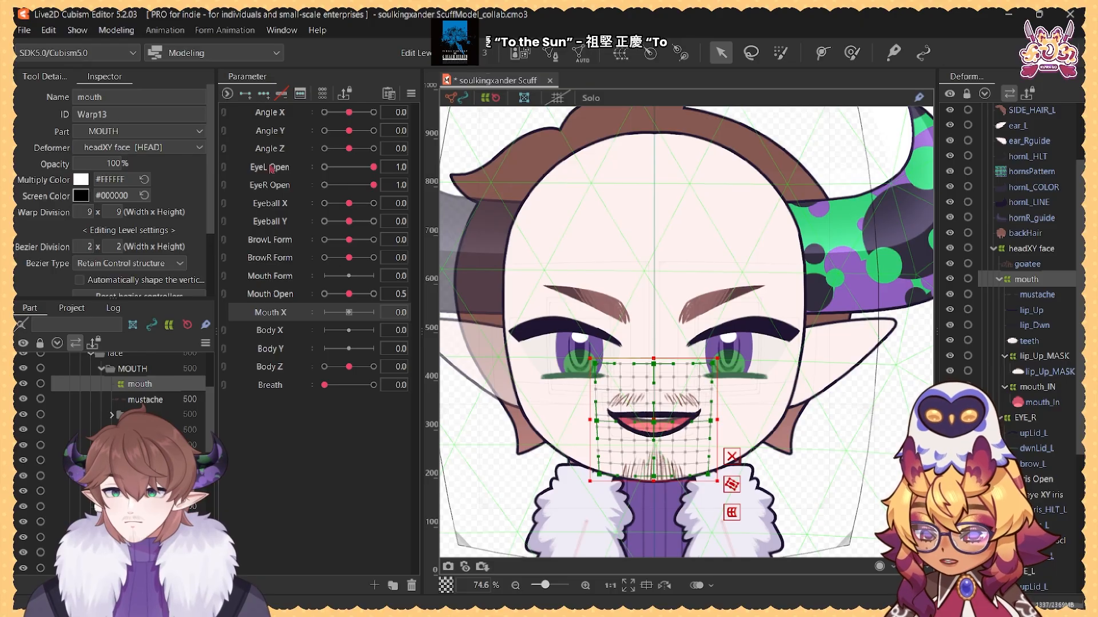
pyautogui.click(266, 101)
pyautogui.click(851, 53)
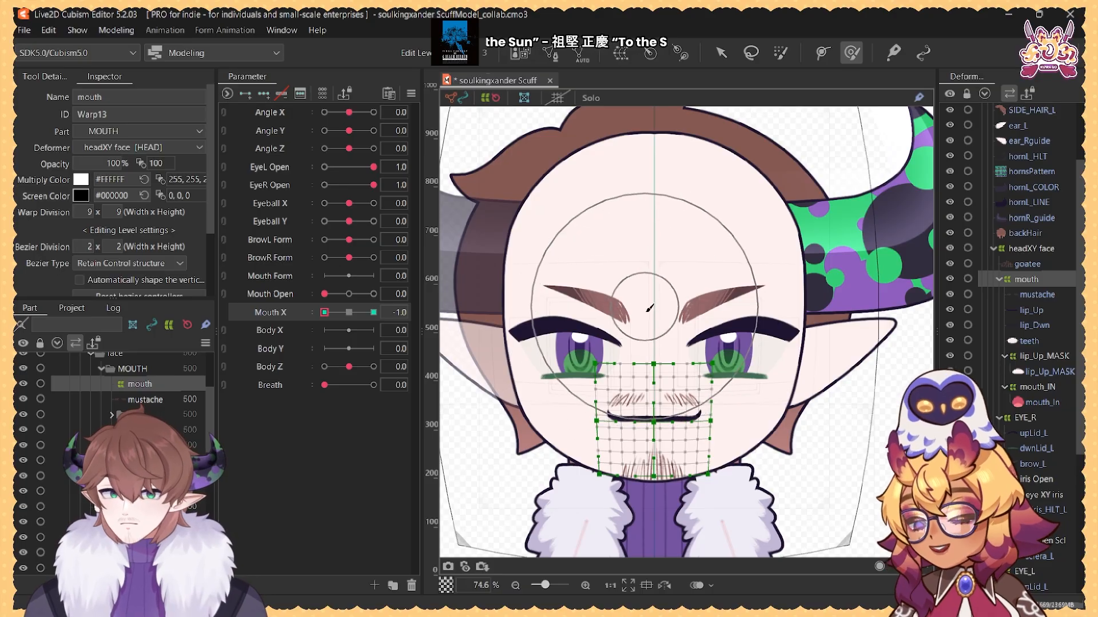
pyautogui.moveTo(548, 379); pyautogui.dragTo(547, 369)
pyautogui.moveTo(692, 362); pyautogui.dragTo(686, 362)
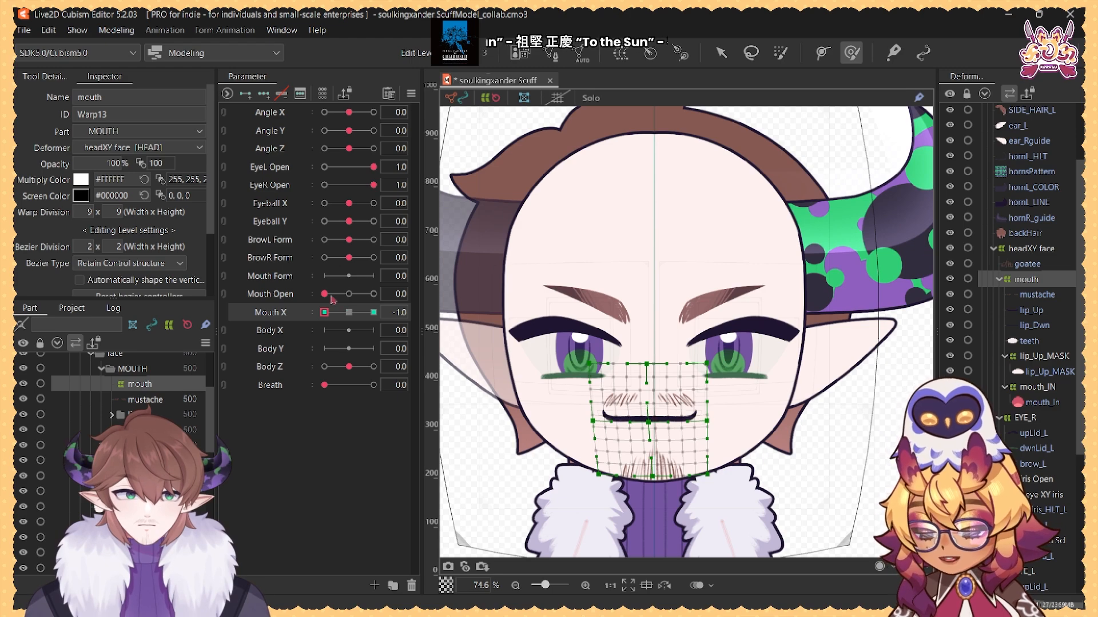
# Step: Brush the mouth deformer's side on the character's right upward at Mouth X -1.0, with Mouth Open raised to 1.0
pyautogui.click(374, 293)
pyautogui.moveTo(526, 388); pyautogui.dragTo(526, 380)
pyautogui.press('b')
pyautogui.moveTo(579, 343); pyautogui.dragTo(612, 386)
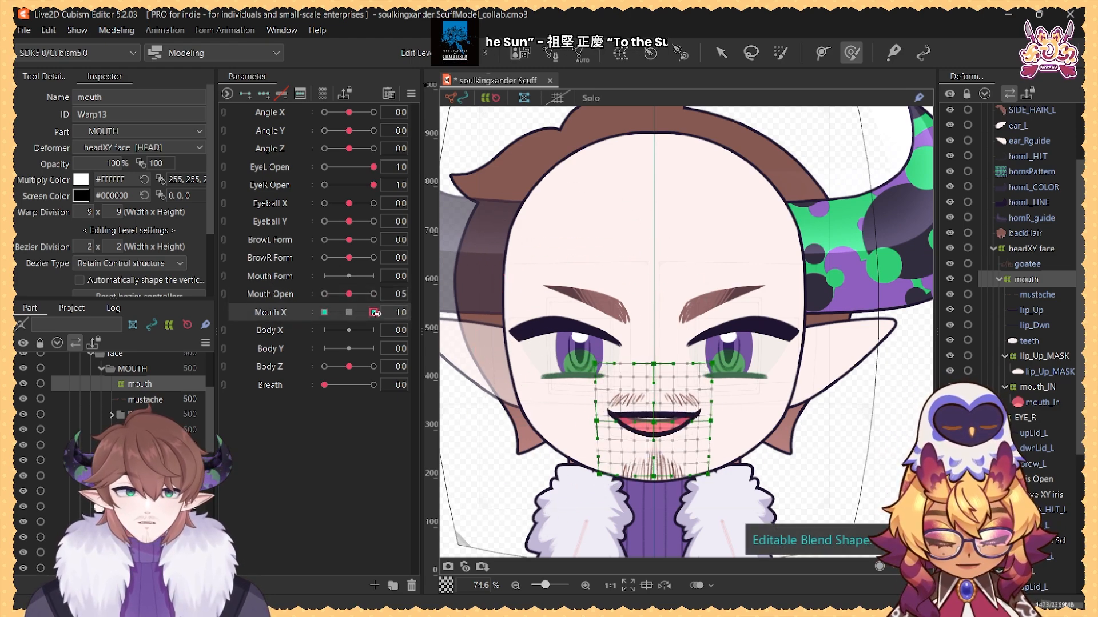
# Step: Compare the mouth shape at Mouth X -1.0 with its neutral shape at 0.0
pyautogui.moveTo(373, 312); pyautogui.dragTo(288, 319)
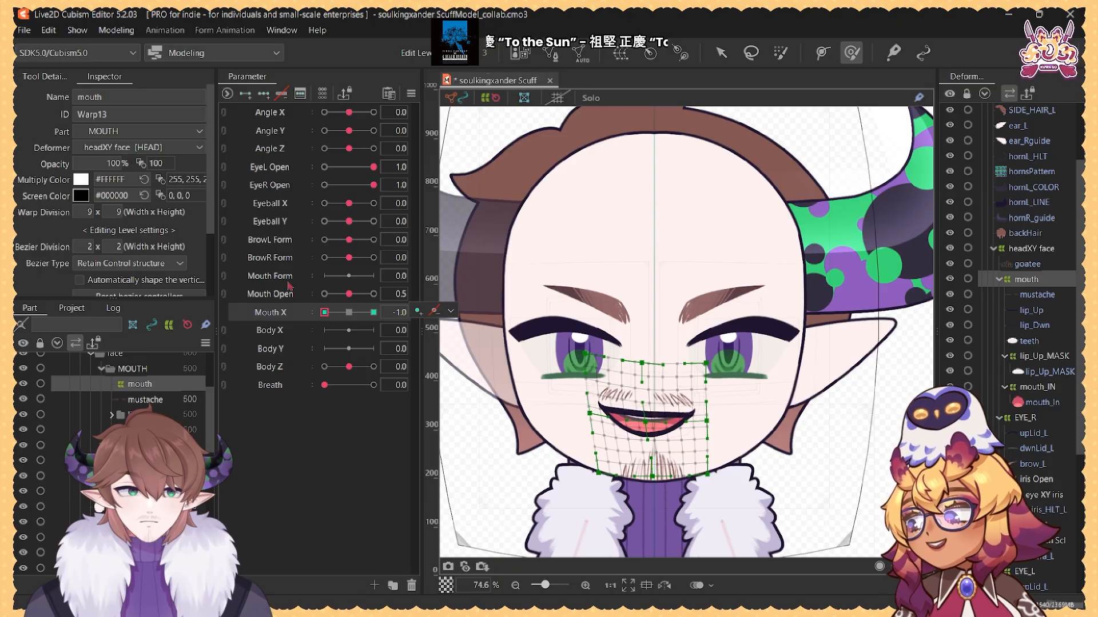
pyautogui.click(346, 314)
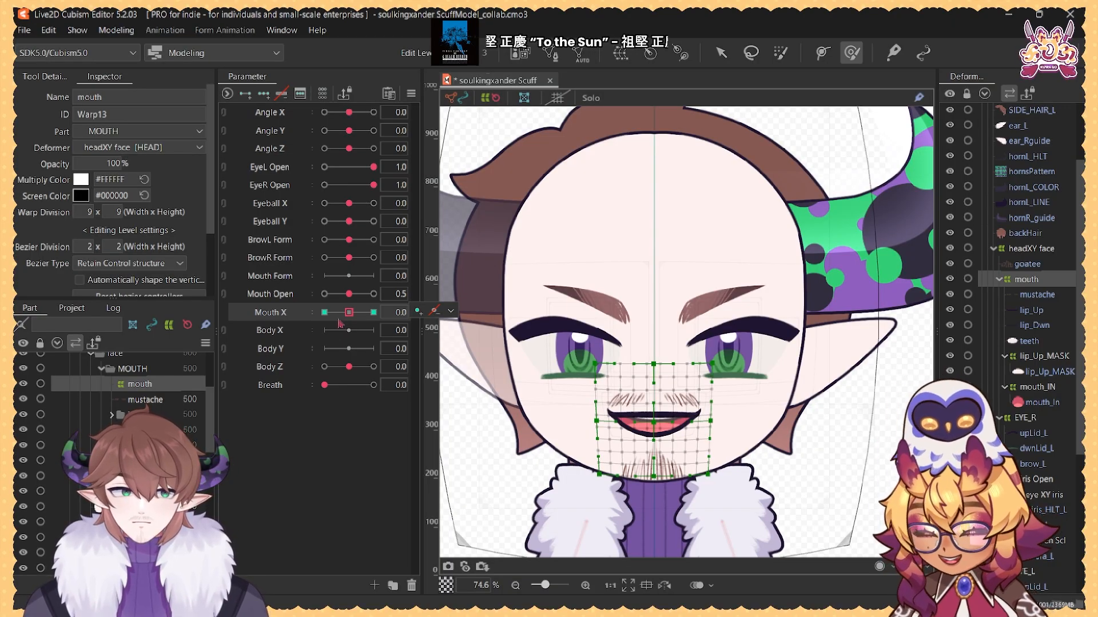
pyautogui.moveTo(451, 313)
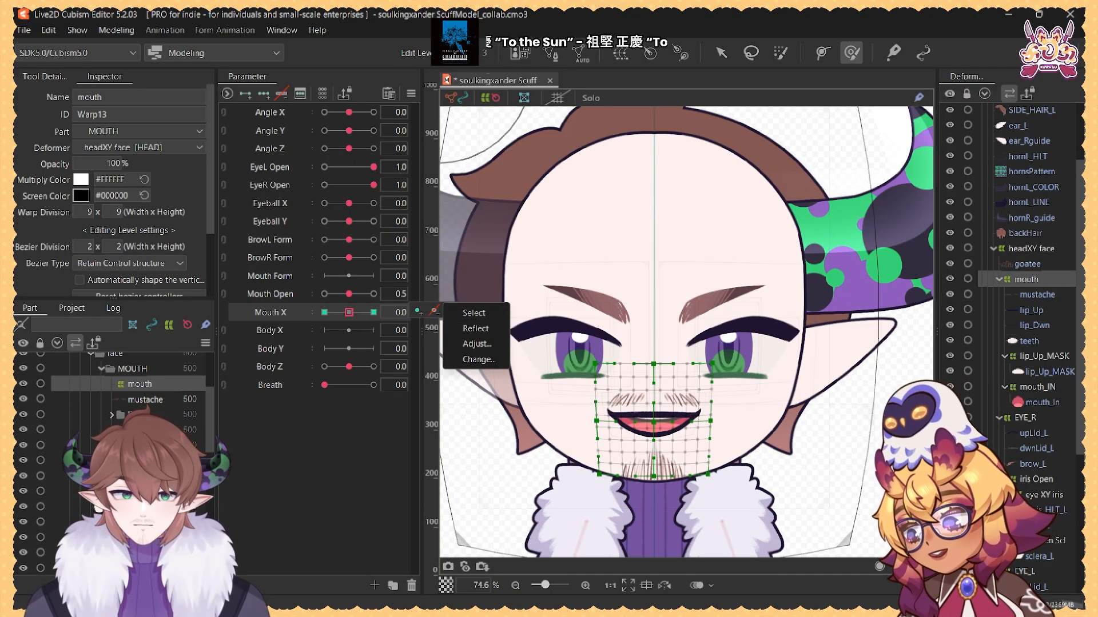
pyautogui.moveTo(349, 294)
pyautogui.mouseDown()
pyautogui.moveTo(416, 298)
pyautogui.moveTo(324, 297)
pyautogui.moveTo(350, 298)
pyautogui.mouseUp()
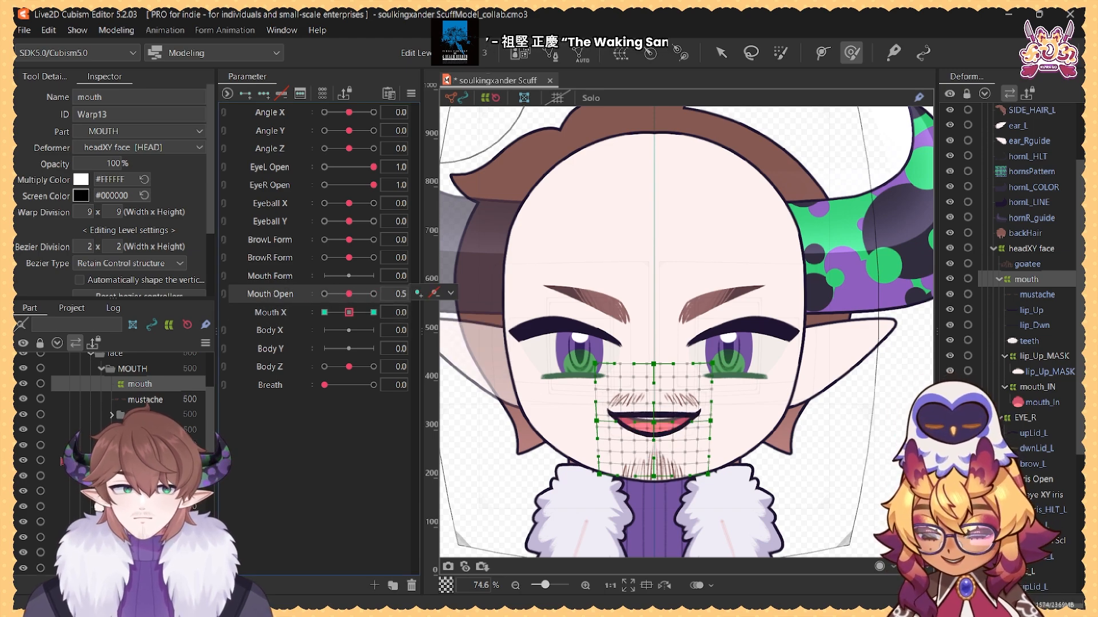
# Step: Create a warp deformer named mustache in the MOUTH part as parent of the mustache mesh
pyautogui.click(144, 400)
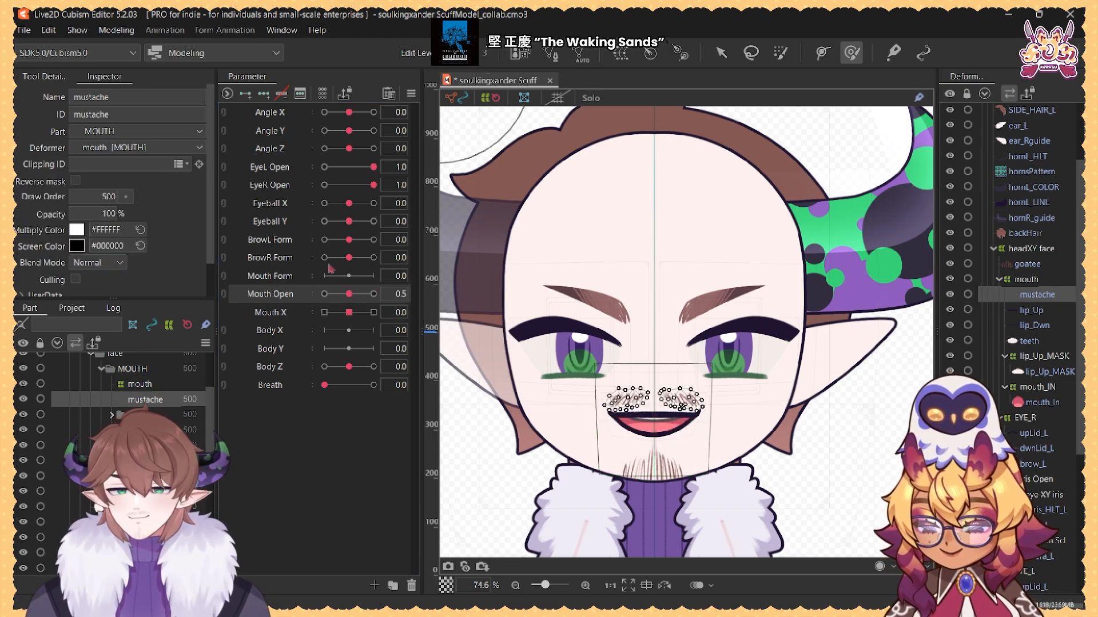
pyautogui.click(620, 54)
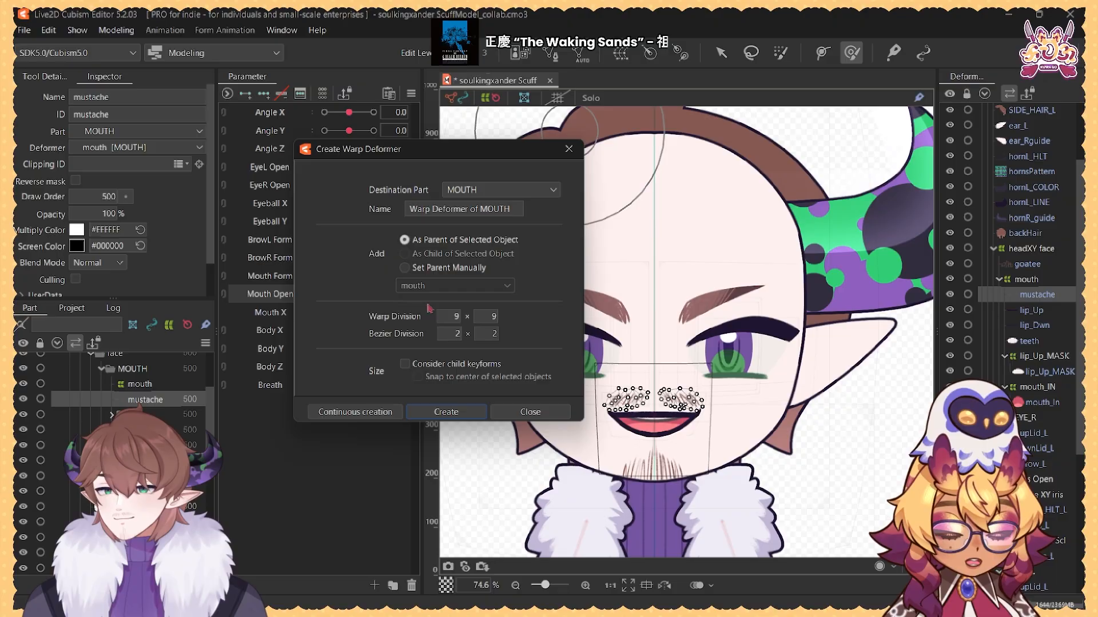
pyautogui.click(431, 208)
pyautogui.tripleClick(431, 207)
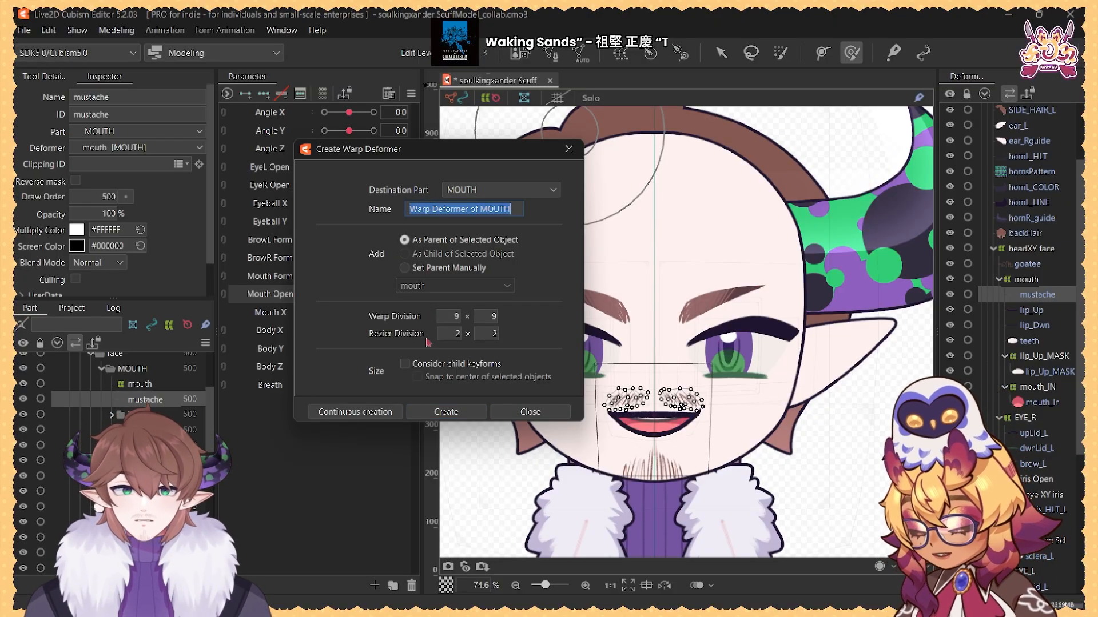
pyautogui.write('mus')
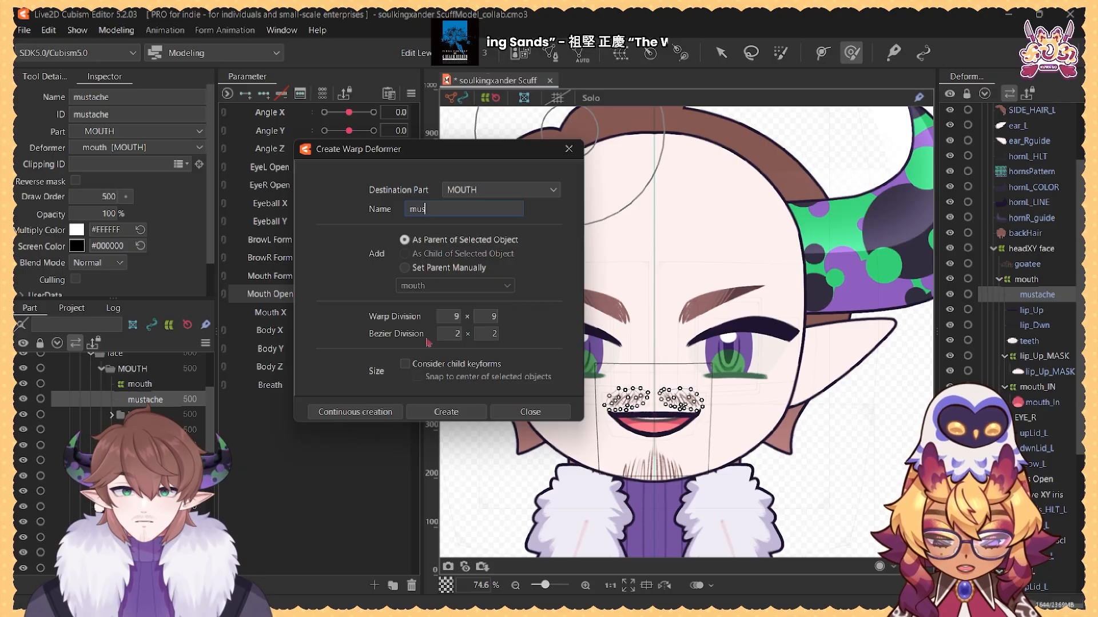
pyautogui.write('t')
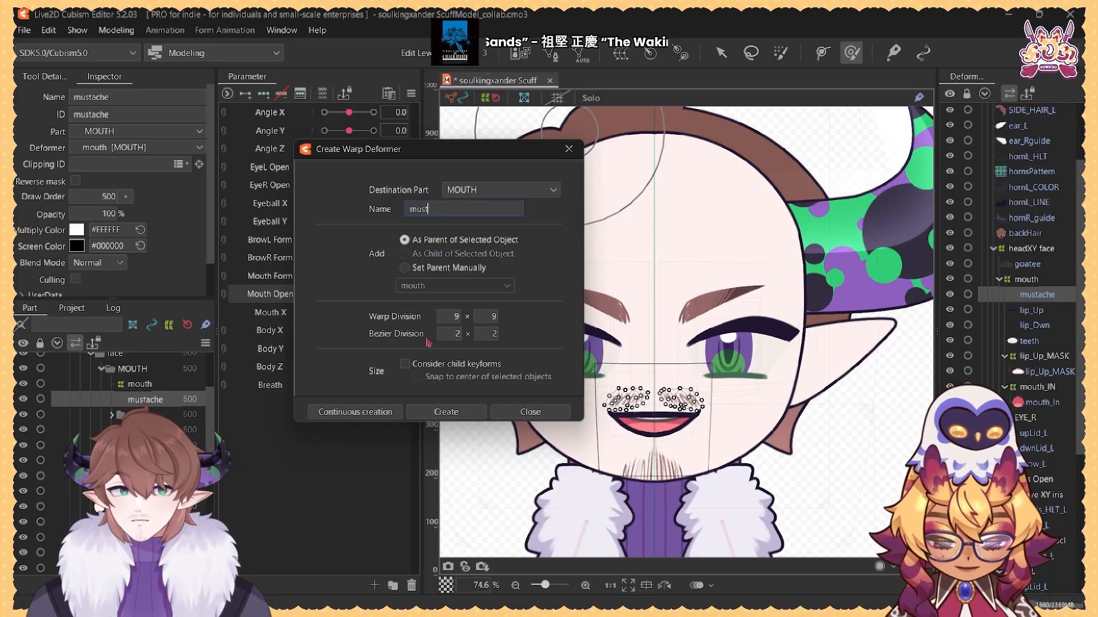
pyautogui.write('ache')
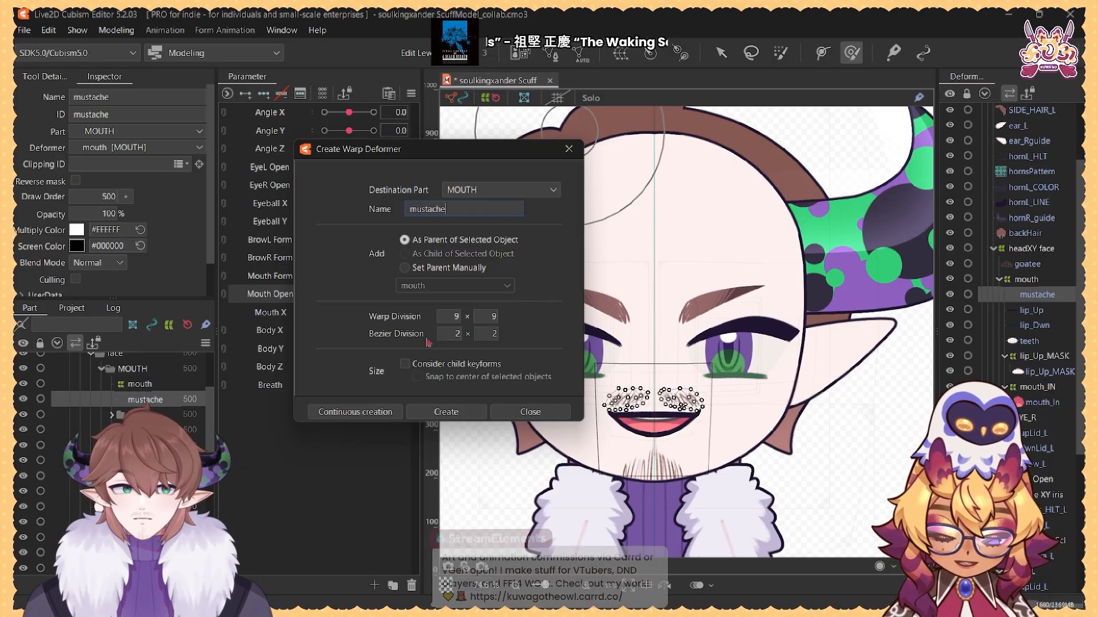
pyautogui.click(458, 411)
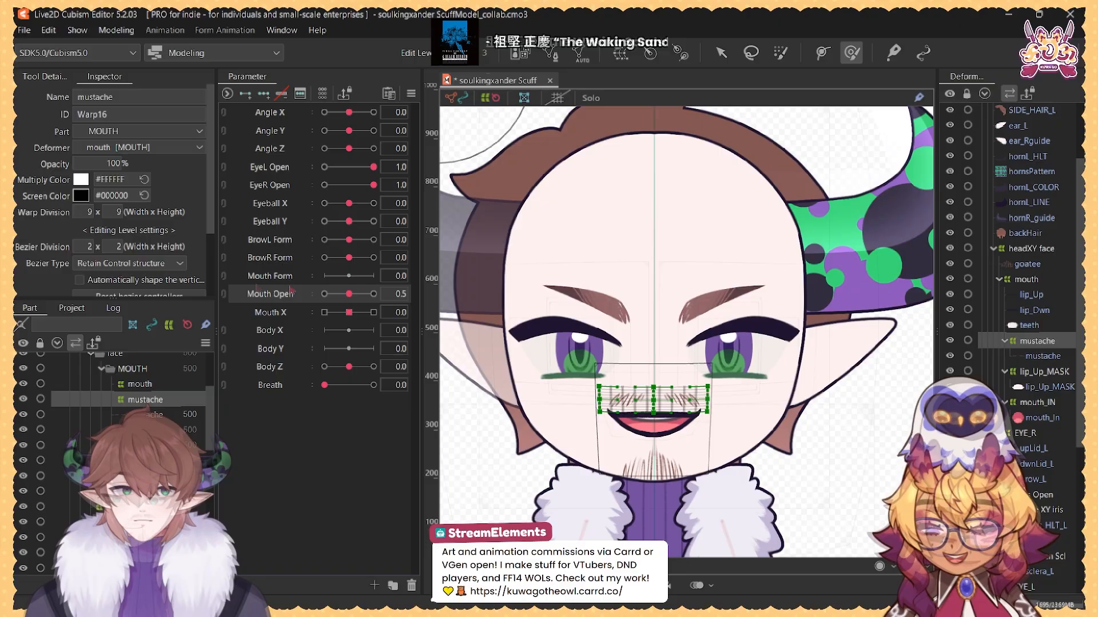
# Step: Add three Mouth Open keys to the mustache warp deformer and check the mouth with Mouth Open at 0.5
pyautogui.click(252, 96)
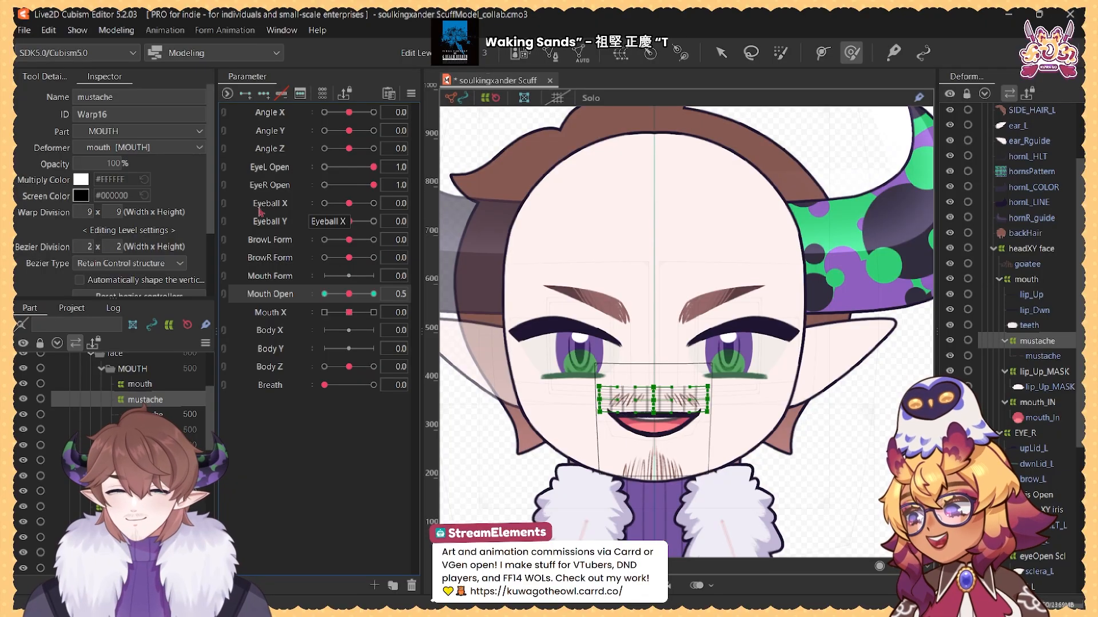
pyautogui.click(373, 294)
pyautogui.scroll(2, 652, 440)
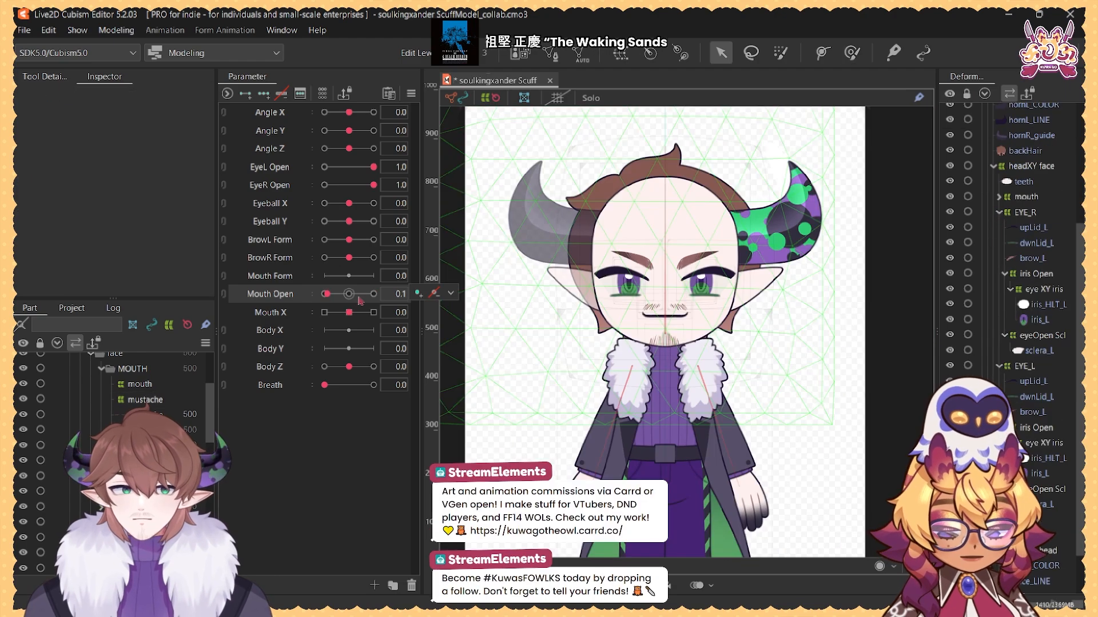
pyautogui.click(349, 294)
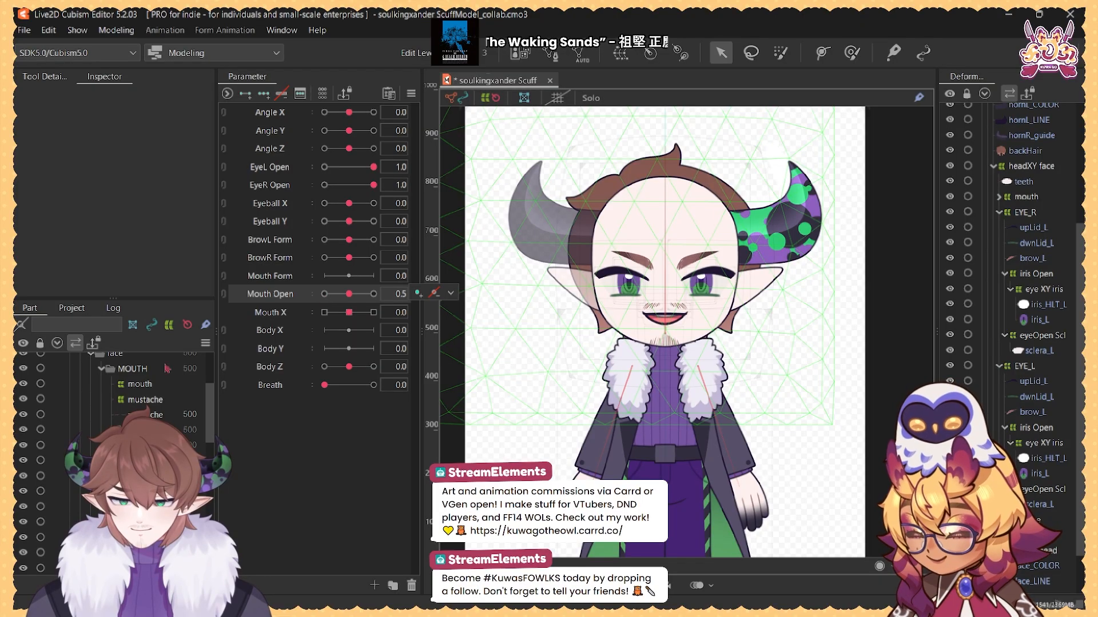
# Step: Show the FRNTH hair part, collapse the face and FACE folders, and set Mouth Open to 0.0
pyautogui.scroll(2, 92, 403)
pyautogui.click(91, 410)
pyautogui.click(24, 378)
pyautogui.click(79, 394)
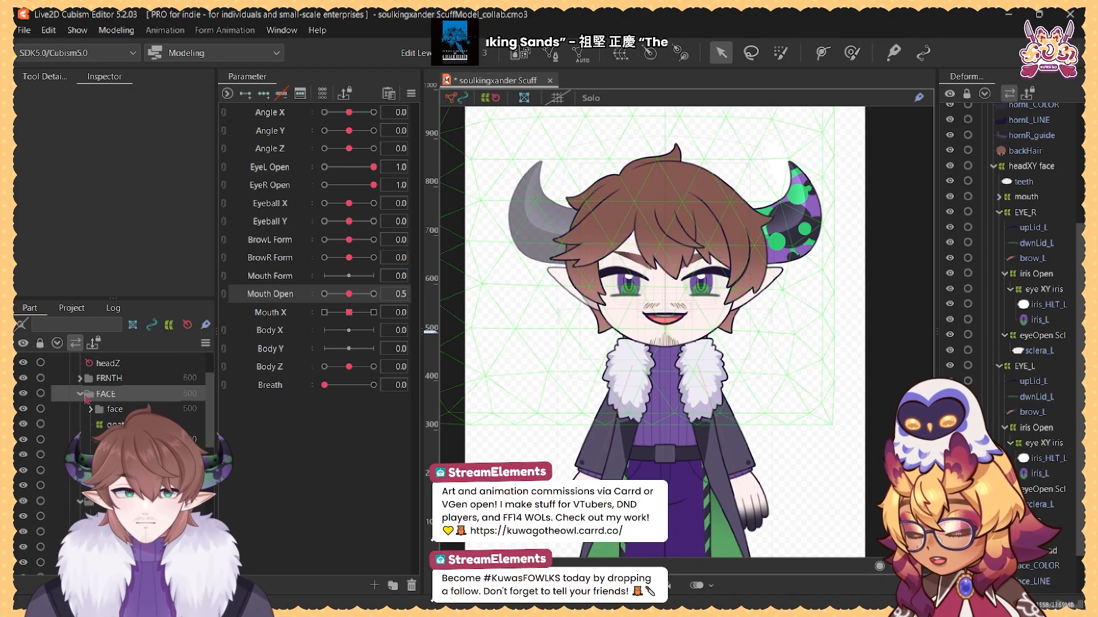
pyautogui.click(103, 394)
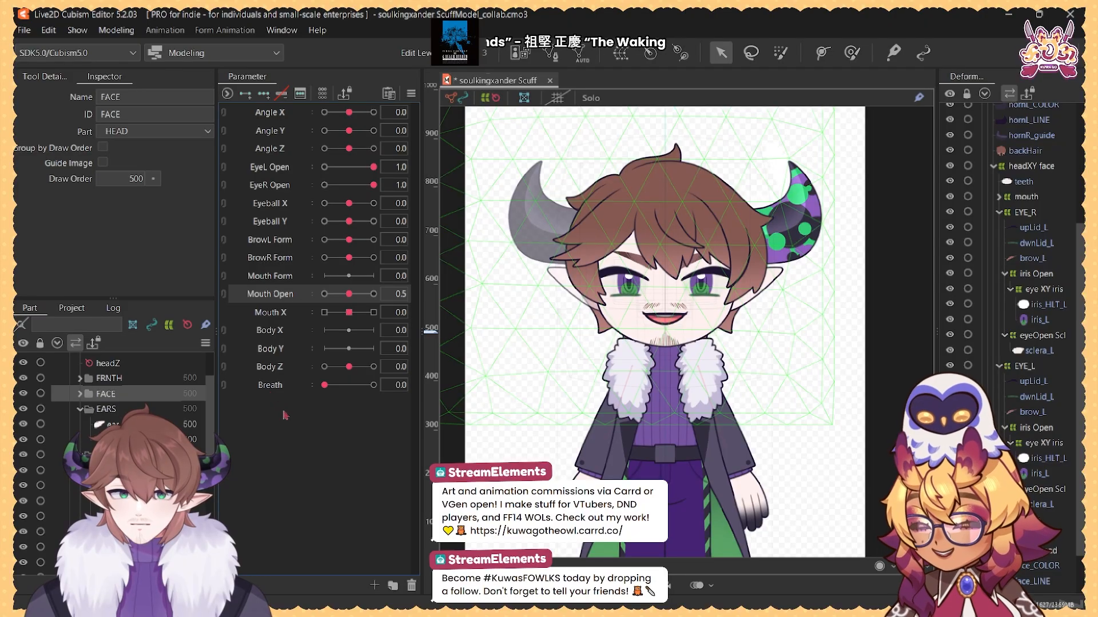
pyautogui.moveTo(349, 294); pyautogui.dragTo(324, 294)
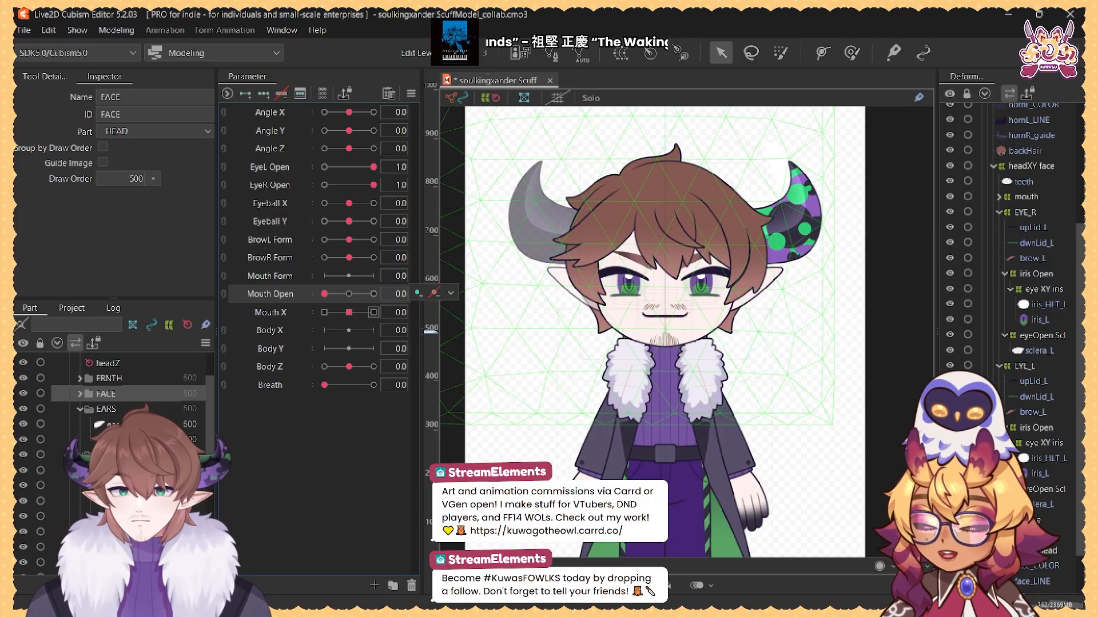
# Step: With both side hair pieces hidden, create a warp deformer named xy Fringe in the FRNTH part as parent of the fringe
pyautogui.scroll(3, 75, 413)
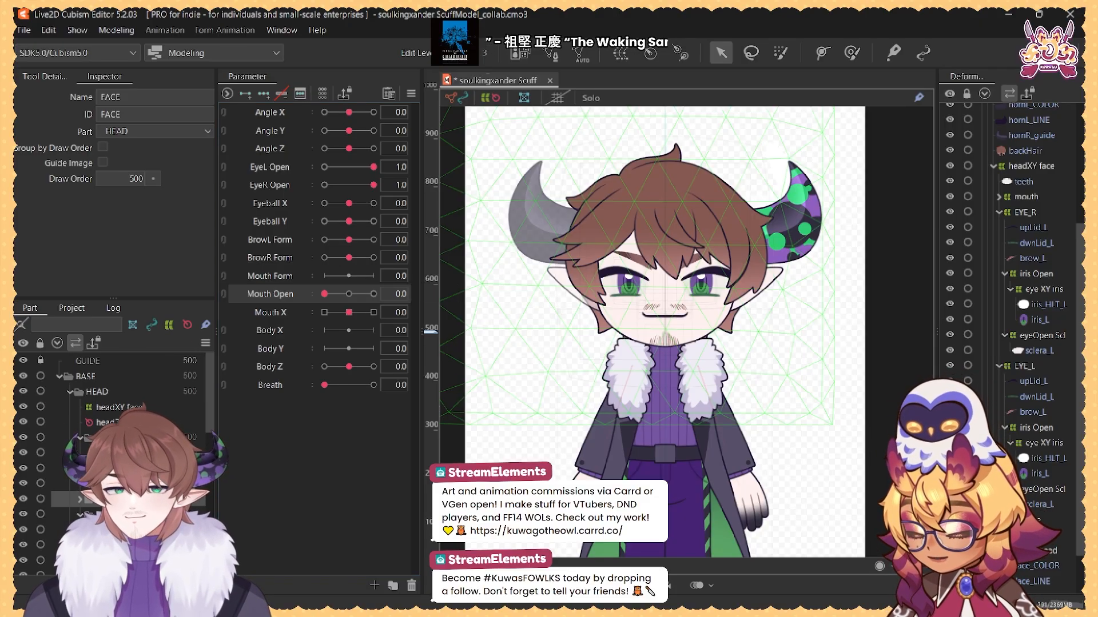
pyautogui.click(24, 469)
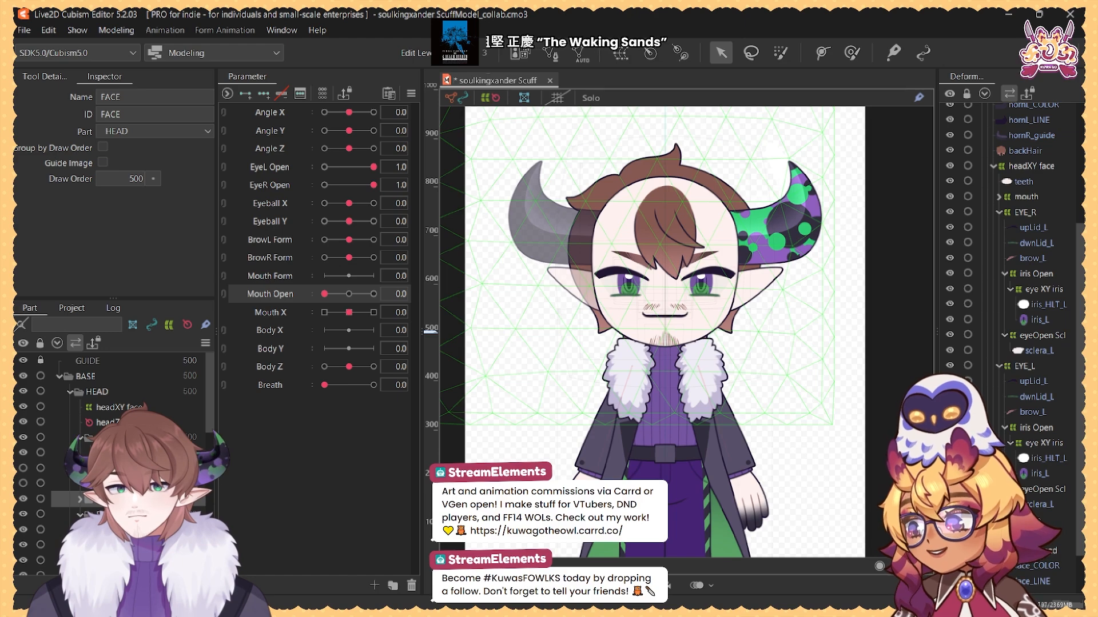
pyautogui.click(114, 452)
pyautogui.doubleClick(135, 99)
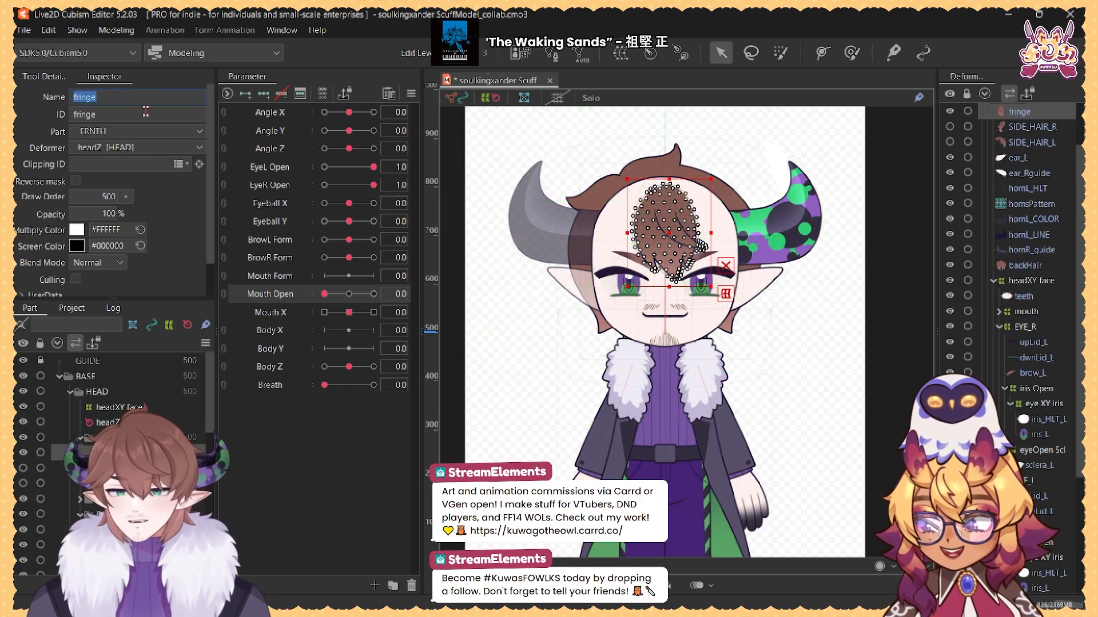
pyautogui.click(620, 53)
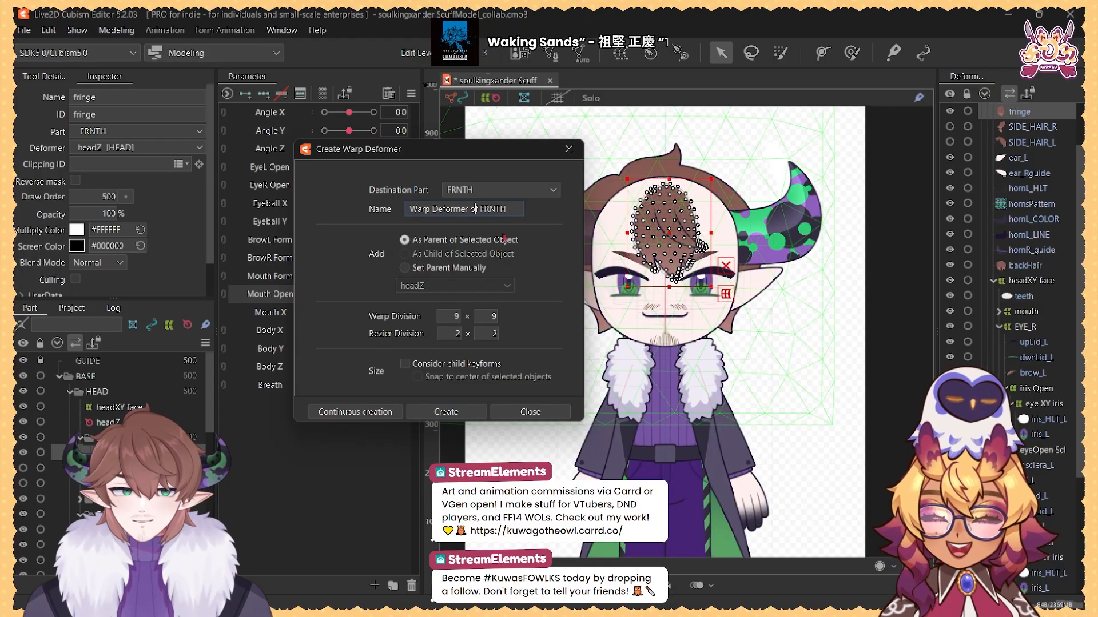
pyautogui.hotkey('ctrl', 'a')
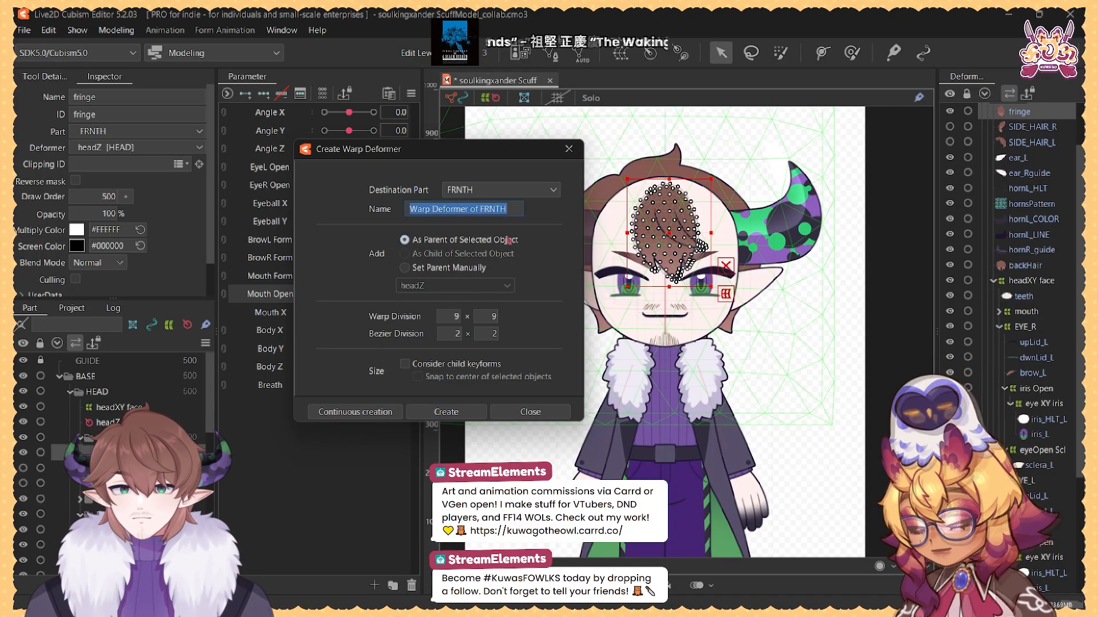
pyautogui.press('BackSpace')
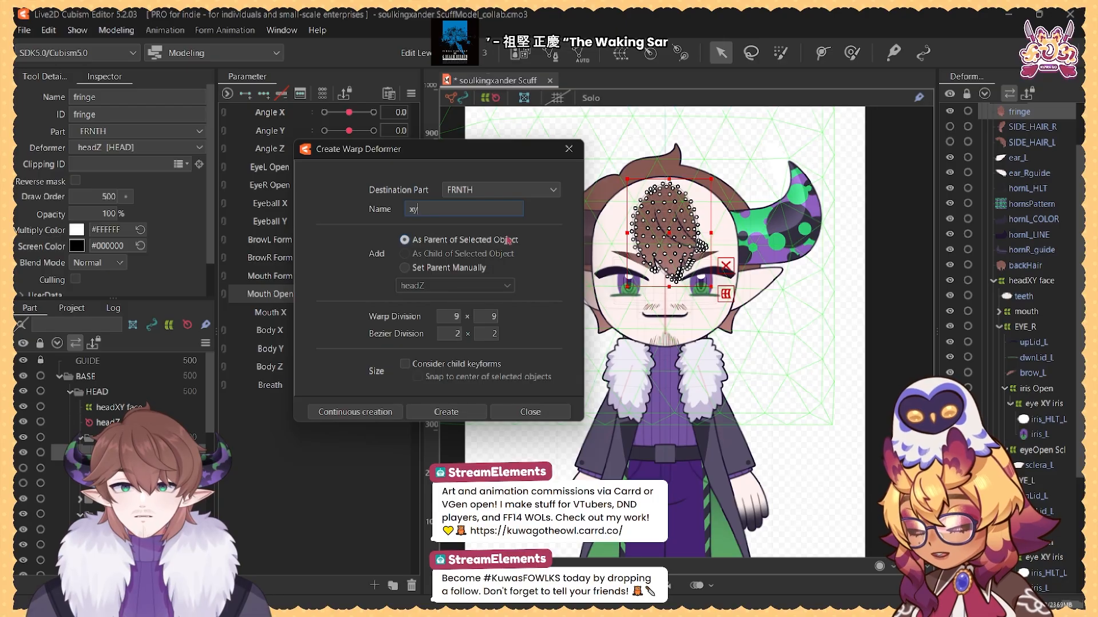
pyautogui.write('xy Frnge')
pyautogui.press('BackSpace')
pyautogui.press('BackSpace')
pyautogui.press('BackSpace')
pyautogui.press('BackSpace')
pyautogui.write('ringe')
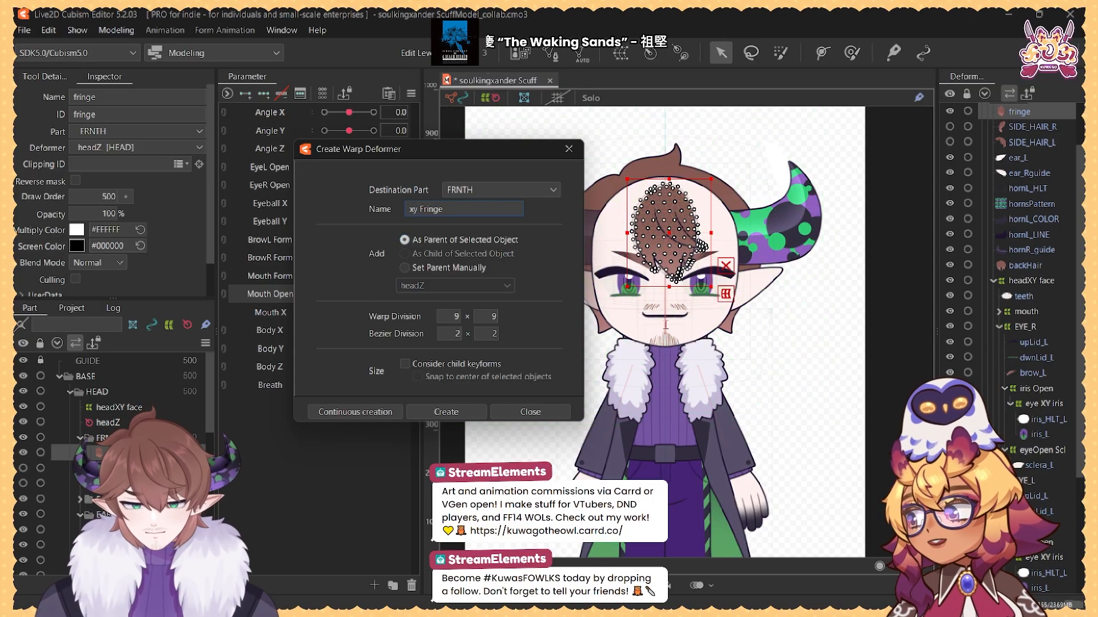
pyautogui.click(462, 412)
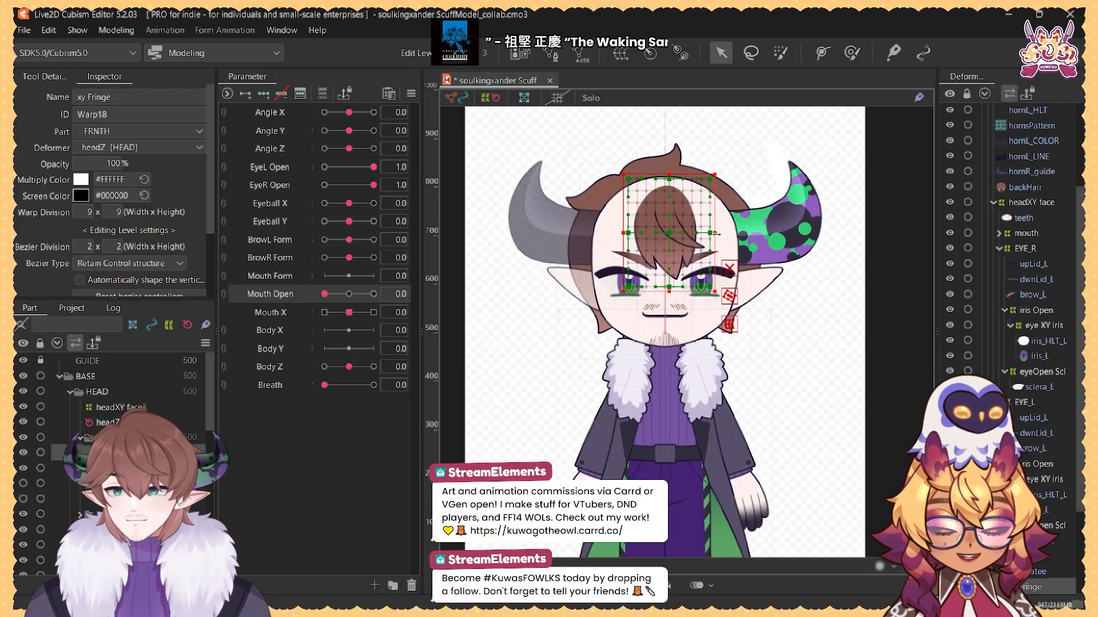
# Step: Enlarge the xy Fringe deformer's grid around the fringe and align its center with the head's vertical center line
pyautogui.moveTo(717, 233); pyautogui.dragTo(725, 232)
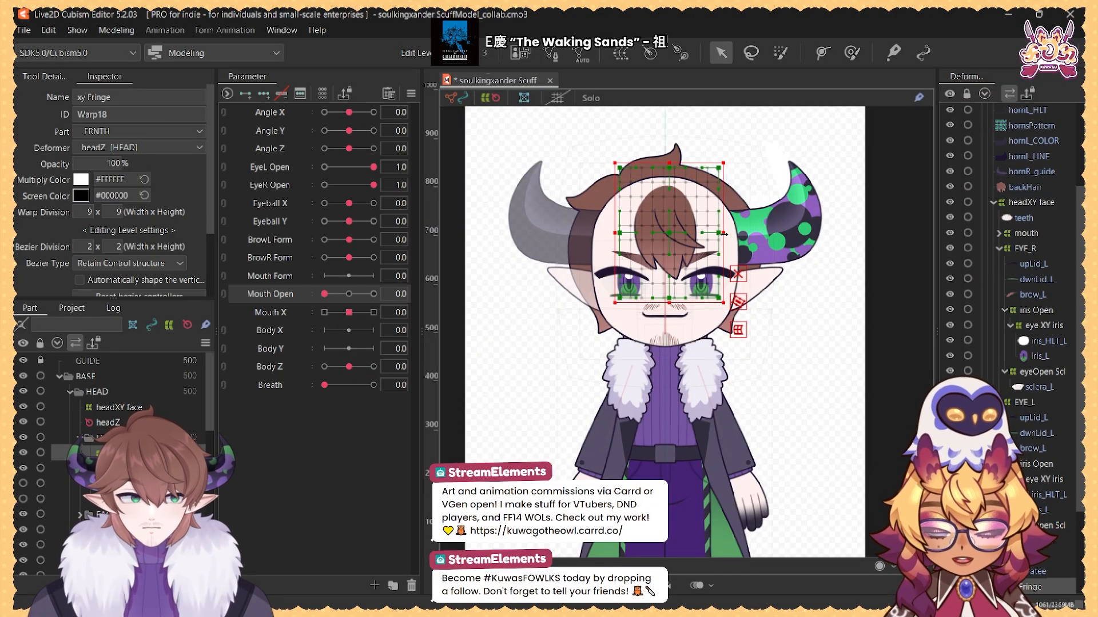
pyautogui.moveTo(723, 234); pyautogui.dragTo(728, 233)
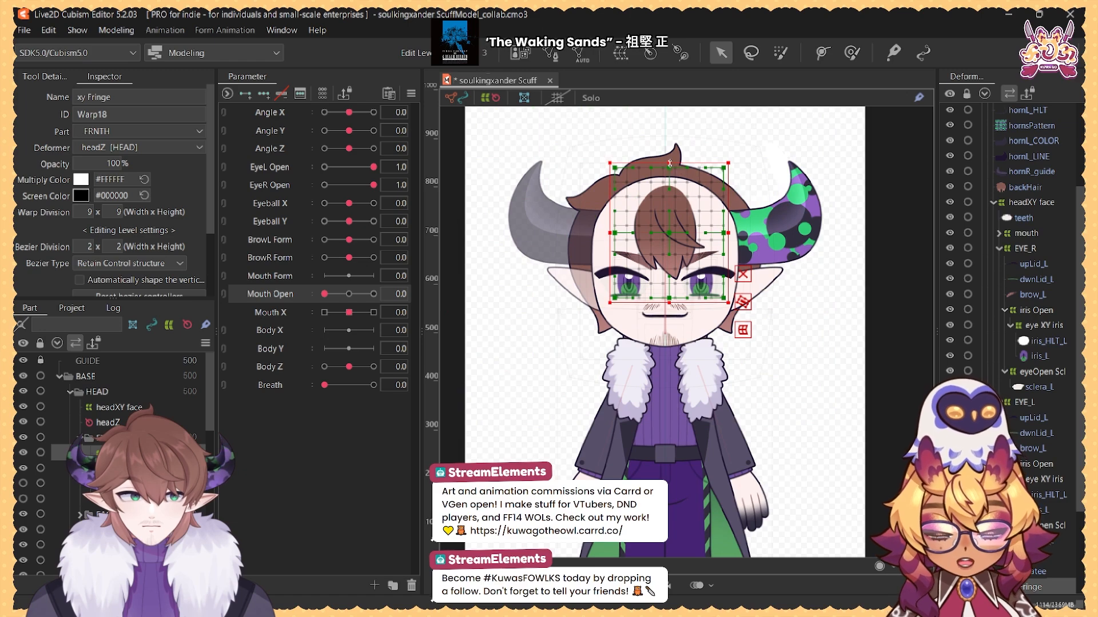
pyautogui.moveTo(670, 163); pyautogui.dragTo(664, 158)
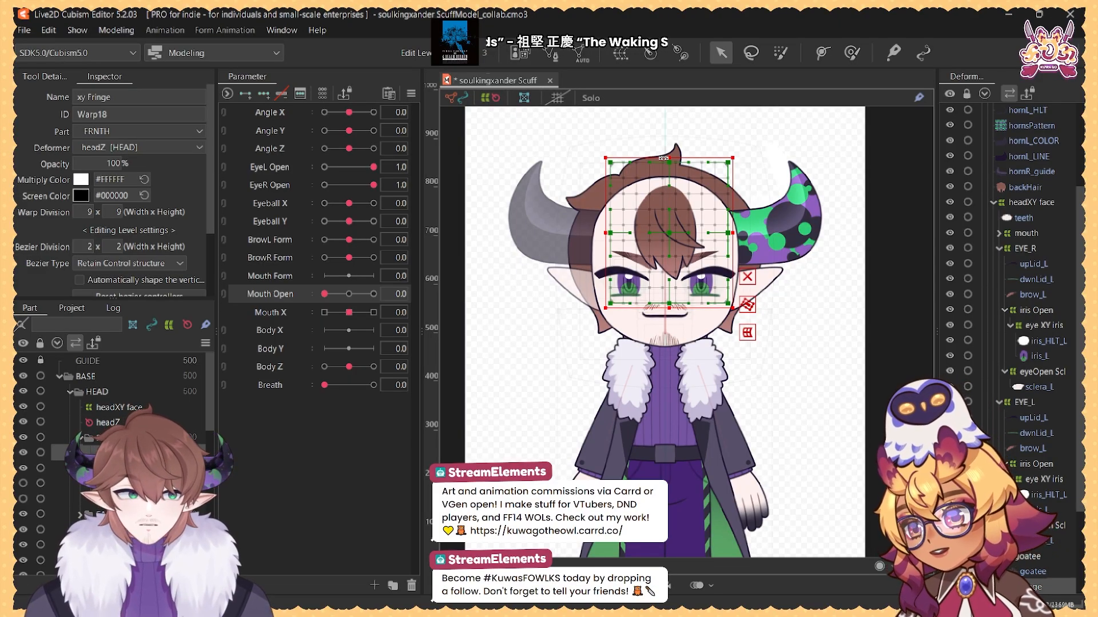
pyautogui.scroll(10, 641, 272)
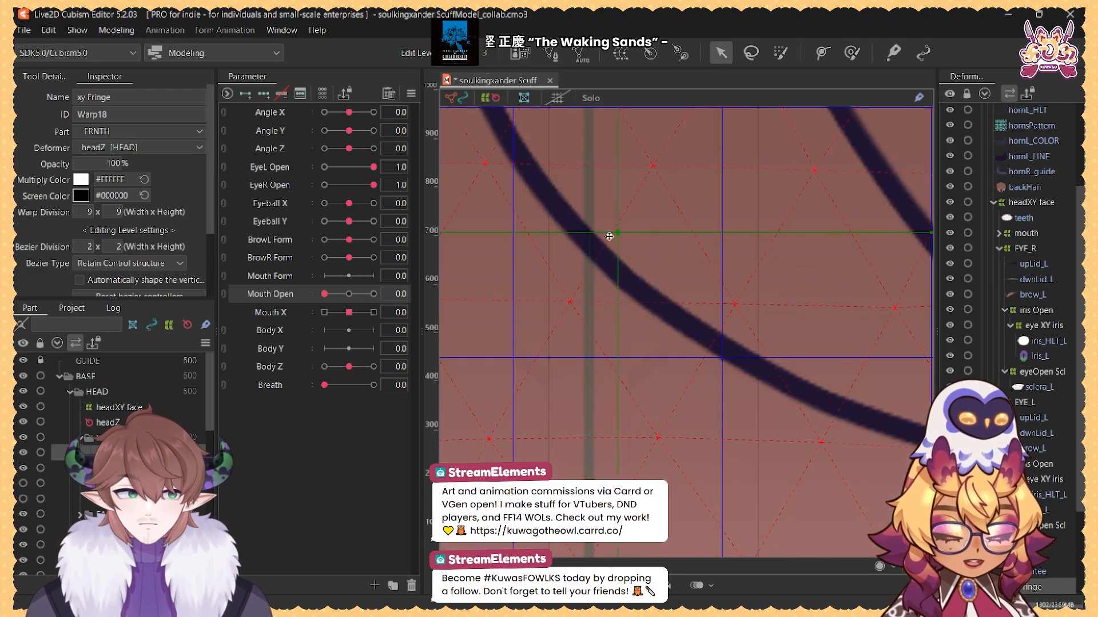
pyautogui.moveTo(609, 236); pyautogui.dragTo(591, 235)
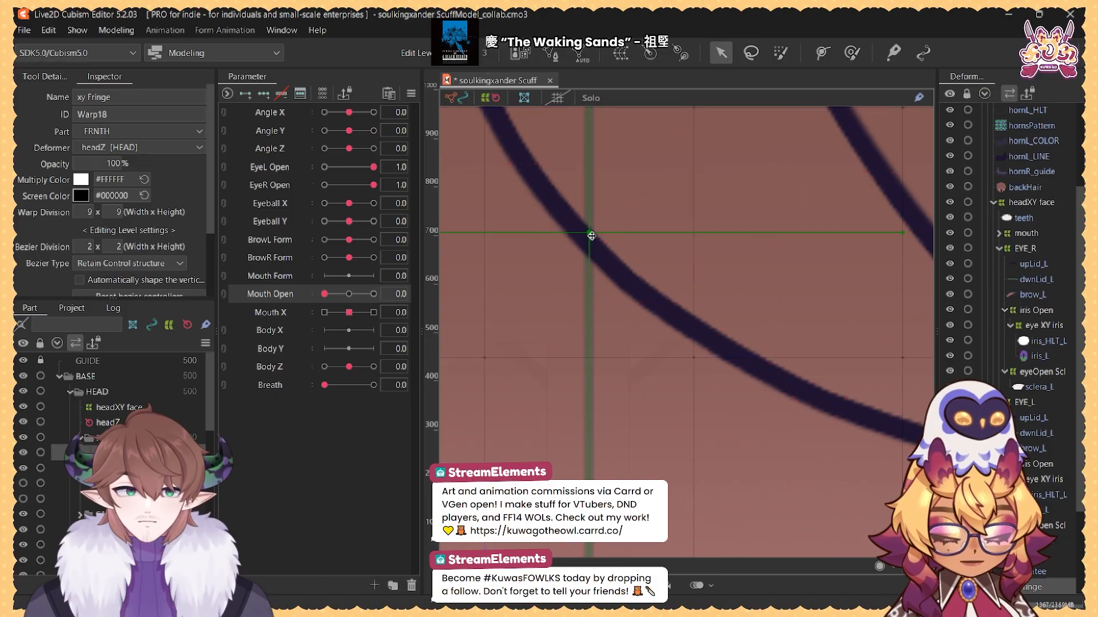
pyautogui.scroll(-8, 592, 235)
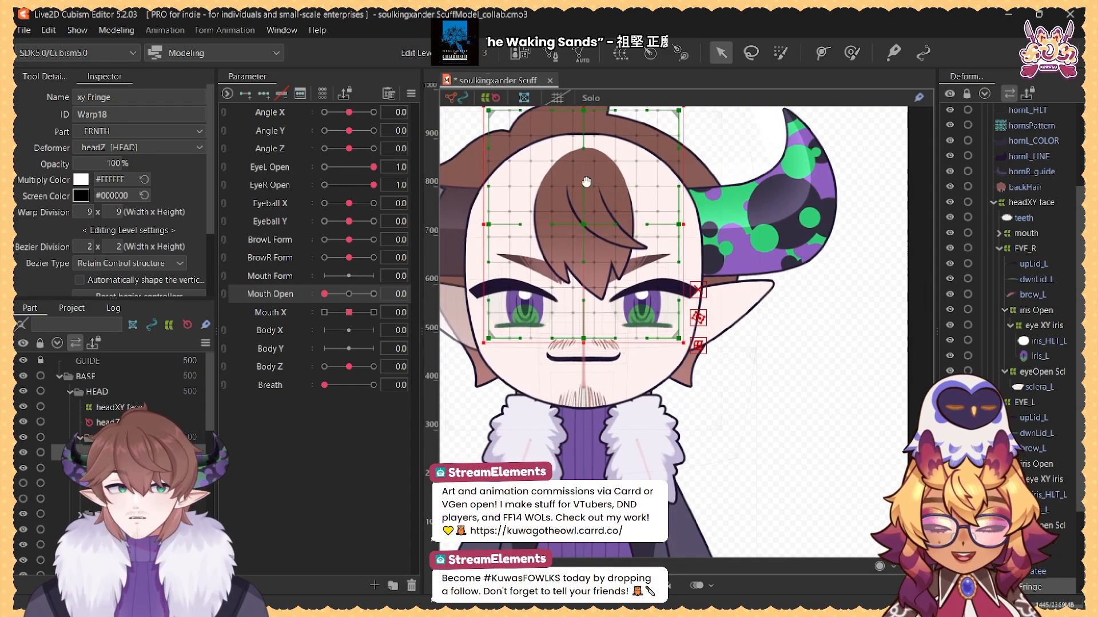
pyautogui.moveTo(586, 182); pyautogui.dragTo(592, 200)
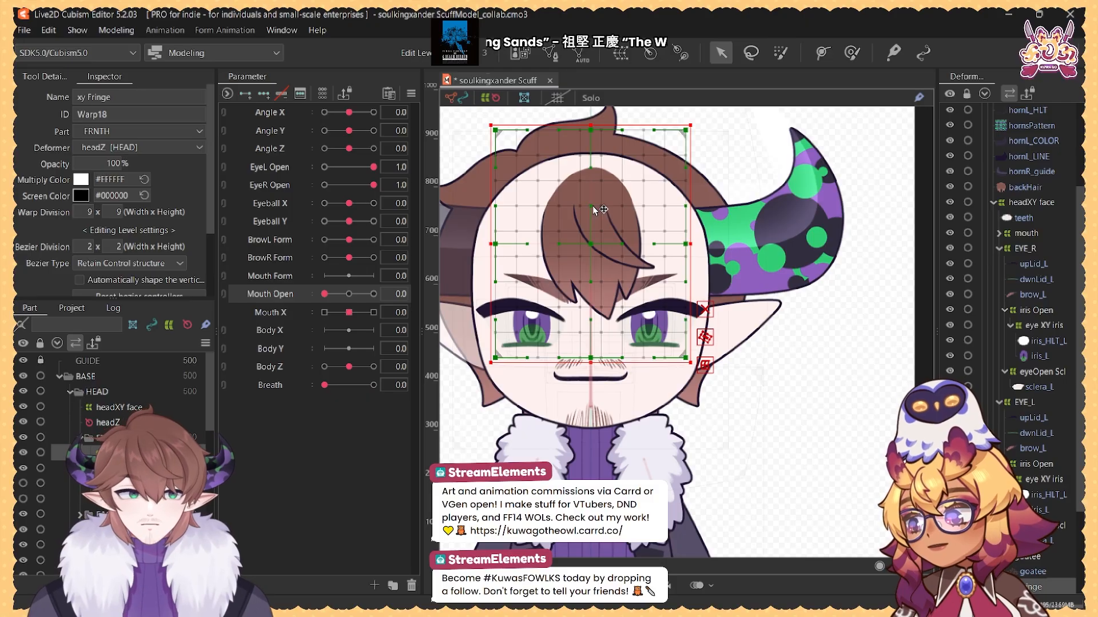
pyautogui.scroll(-3, 605, 203)
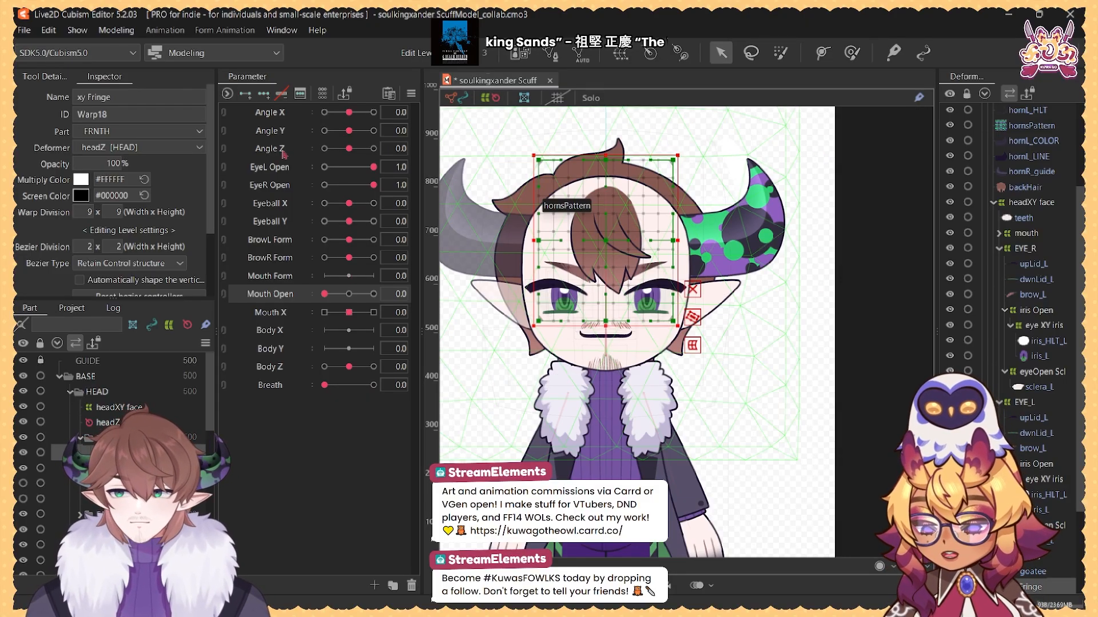
# Step: Add three Angle X keys to the xy Fringe deformer and set Angle X to -30.0
pyautogui.click(282, 114)
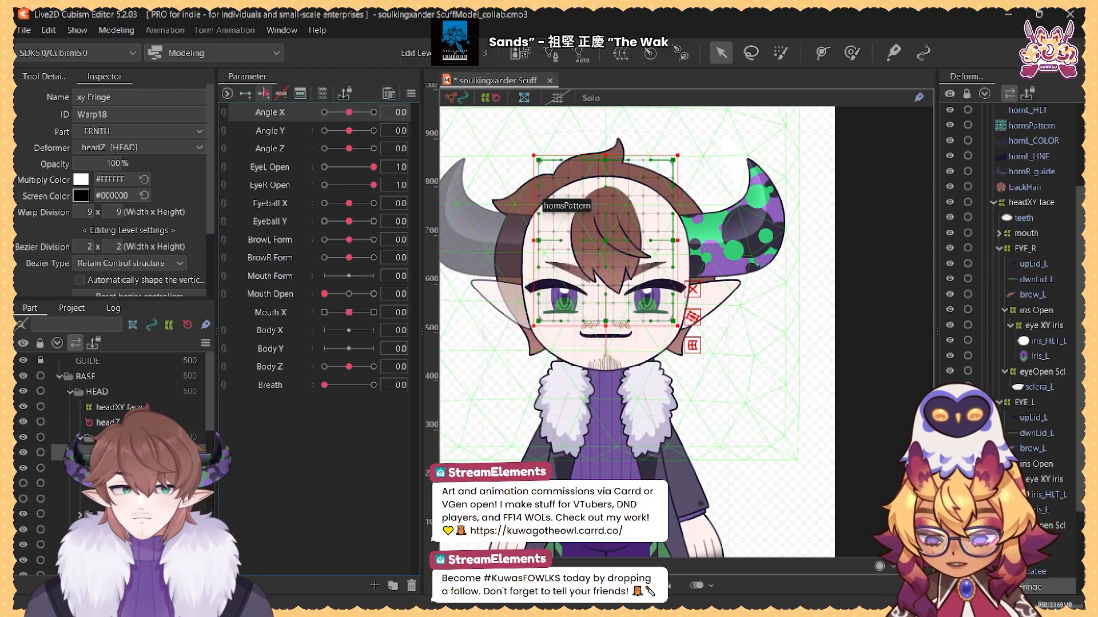
pyautogui.click(265, 95)
pyautogui.click(325, 112)
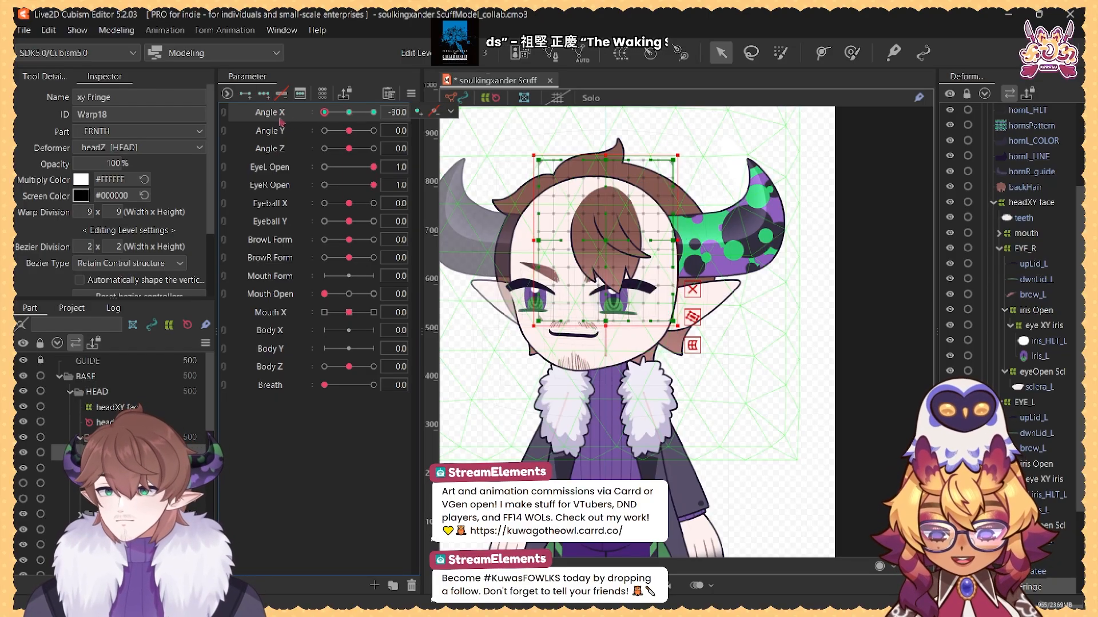
# Step: At Angle X -30.0, push the middle of the xy Fringe grid leftward with the deform brush
pyautogui.click(857, 51)
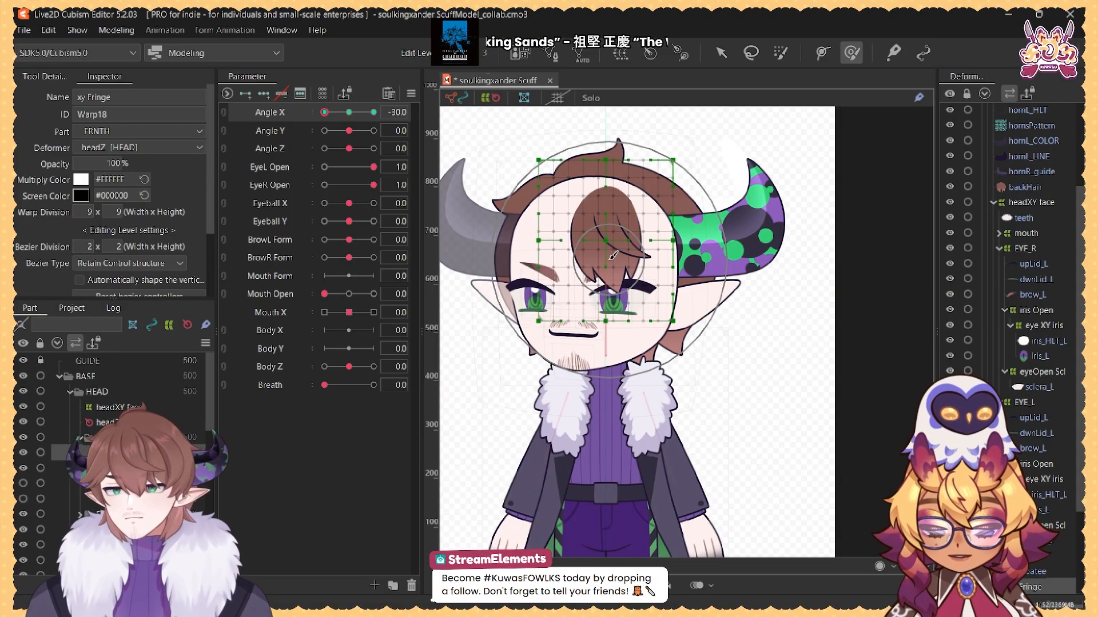
pyautogui.moveTo(614, 256)
pyautogui.mouseDown()
pyautogui.moveTo(601, 245)
pyautogui.moveTo(612, 240)
pyautogui.moveTo(586, 253)
pyautogui.mouseUp()
pyautogui.hotkey('ctrl', 'z')
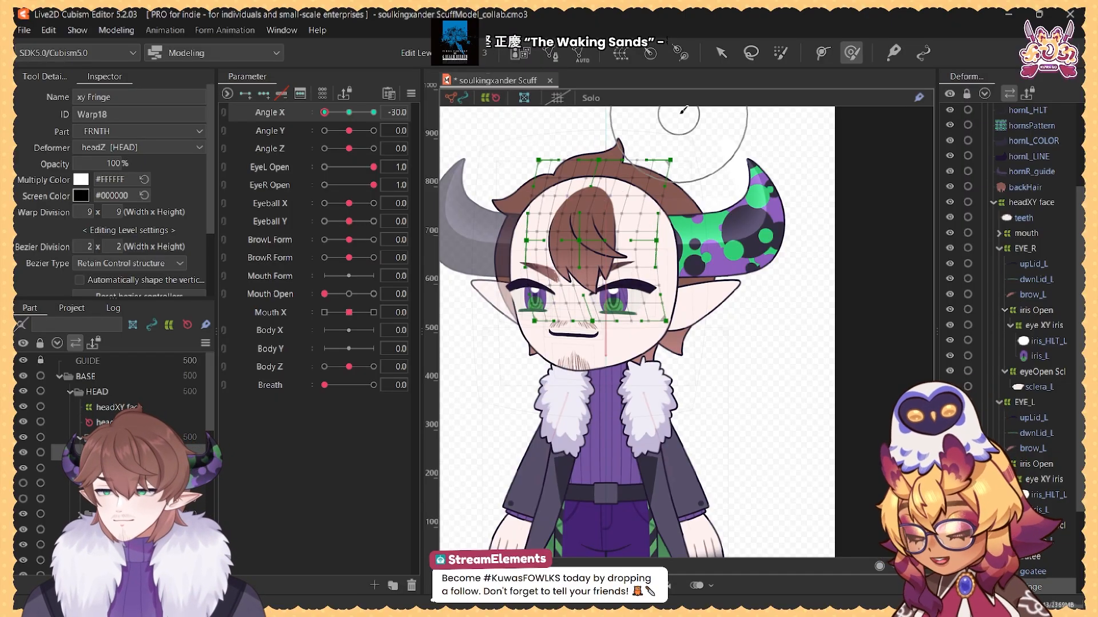
# Step: Shift the whole xy Fringe deformer further left at Angle X -30.0, and preview the head turn
pyautogui.click(722, 55)
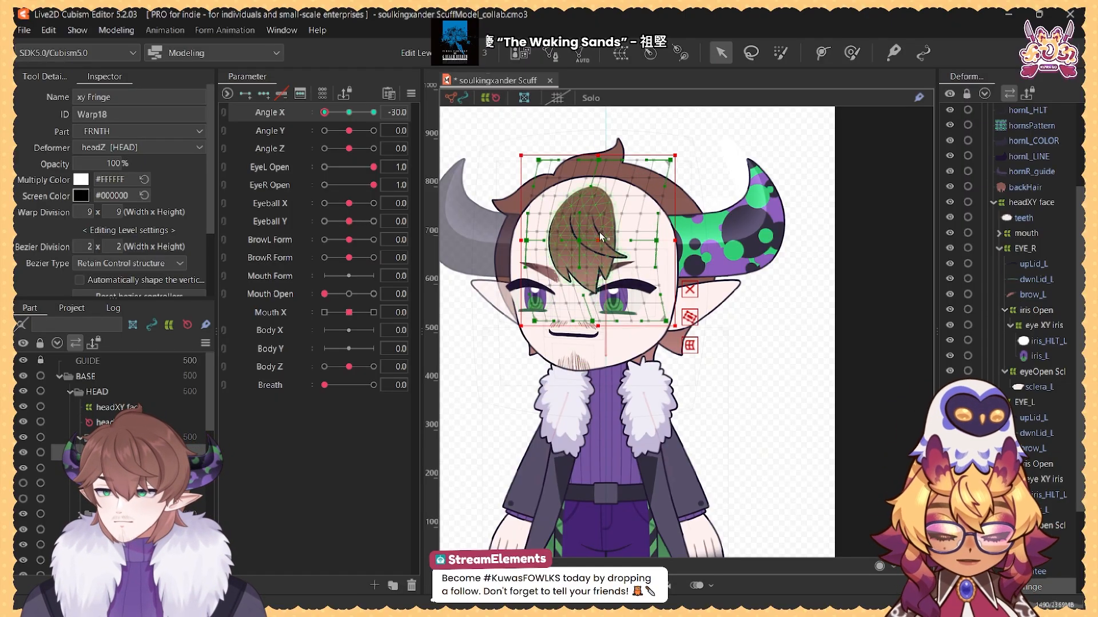
pyautogui.press('Left')
pyautogui.press('Left')
pyautogui.press('Left')
pyautogui.press('Left')
pyautogui.press('Left')
pyautogui.press('Left')
pyautogui.press('Left')
pyautogui.press('Left')
pyautogui.press('Left')
pyautogui.press('Left')
pyautogui.press('Left')
pyautogui.press('Left')
pyautogui.press('Left')
pyautogui.press('Left')
pyautogui.press('Left')
pyautogui.press('Left')
pyautogui.press('Left')
pyautogui.press('Left')
pyautogui.press('Left')
pyautogui.press('Left')
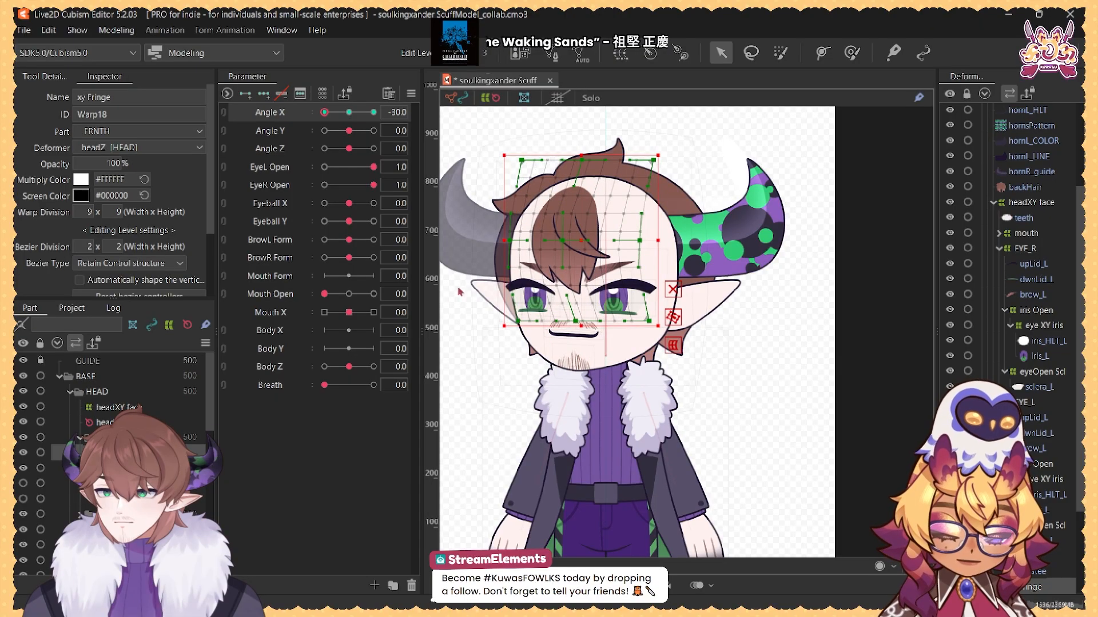
pyautogui.click(342, 113)
pyautogui.moveTo(342, 116); pyautogui.dragTo(305, 129)
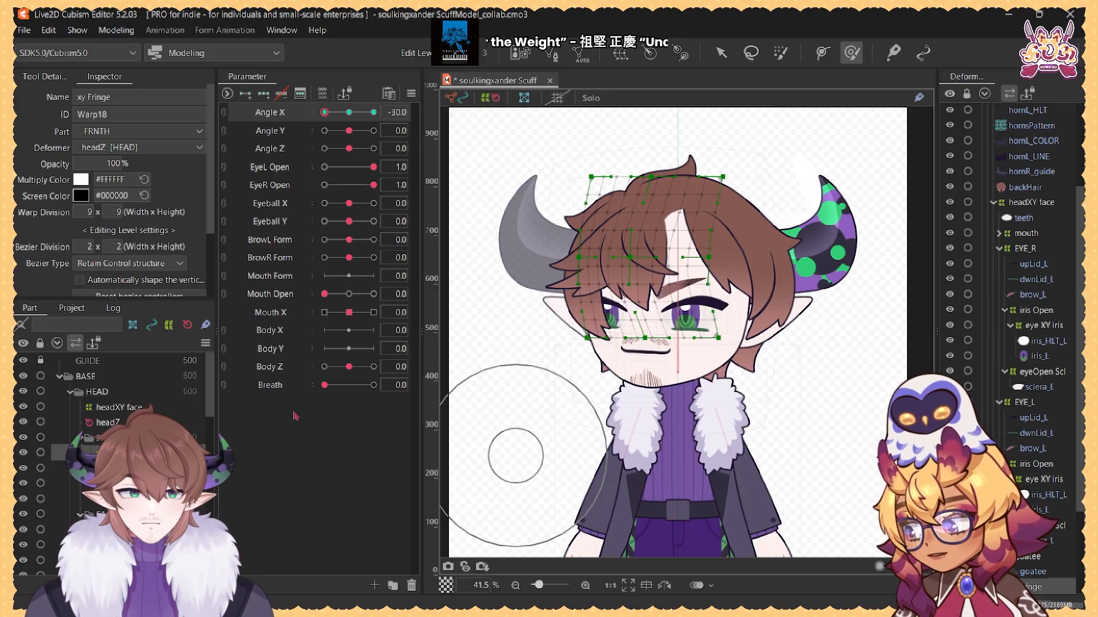
# Step: Set Angle X to 0.0 and examine how the xy Fringe grid's center lines up with the head's vertical center line
pyautogui.scroll(6, 697, 178)
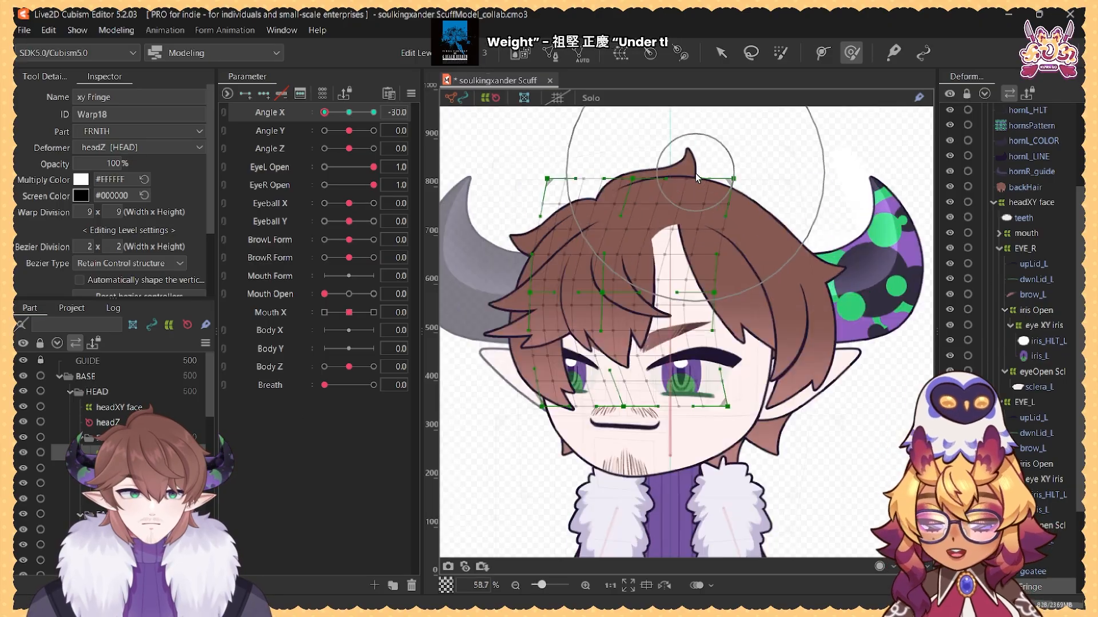
pyautogui.scroll(-1, 697, 178)
pyautogui.click(349, 112)
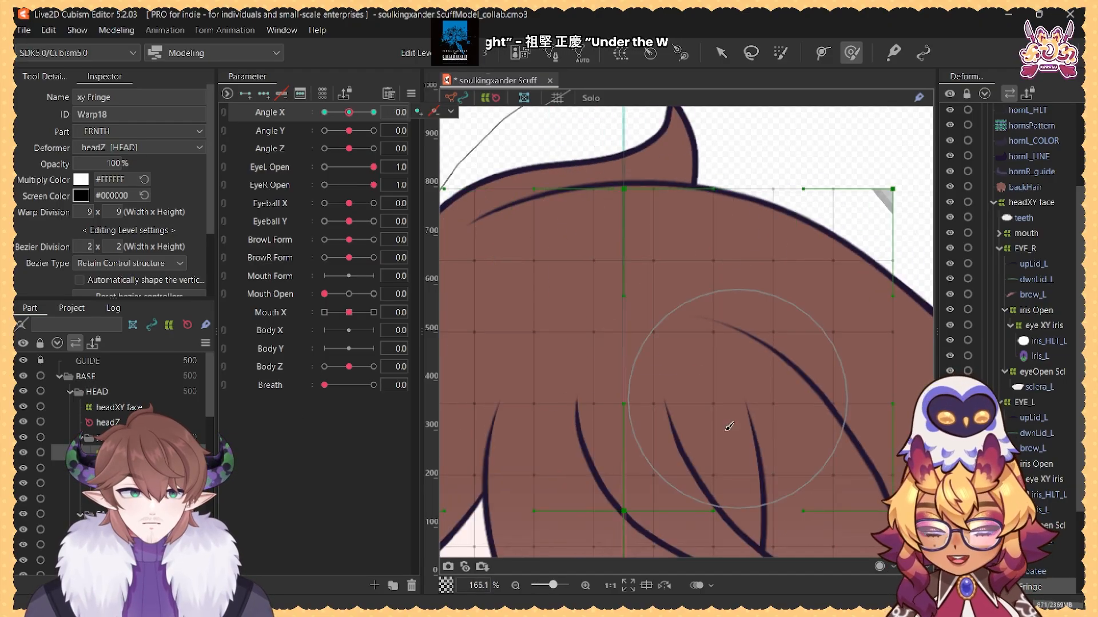
pyautogui.moveTo(661, 507); pyautogui.dragTo(659, 293)
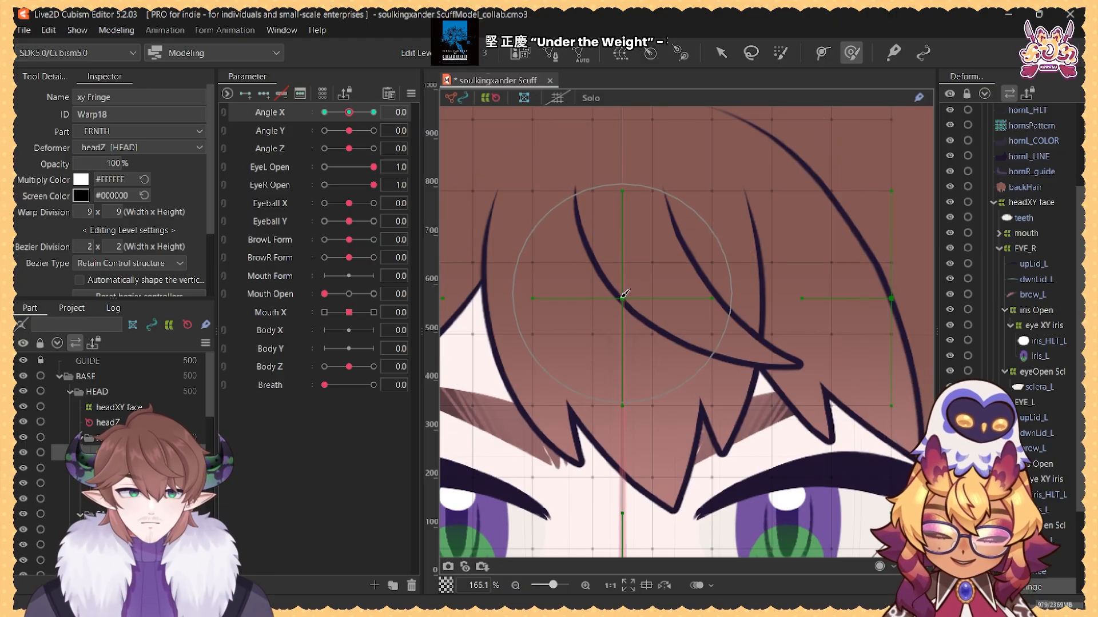
pyautogui.scroll(5, 624, 320)
pyautogui.click(721, 52)
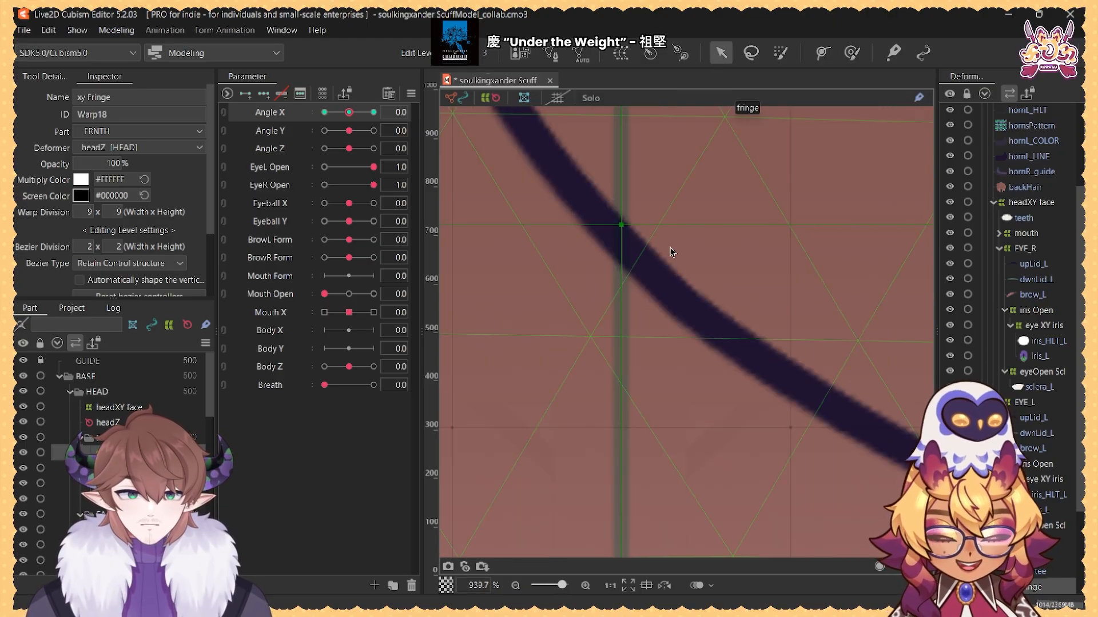
pyautogui.scroll(-8, 653, 205)
pyautogui.moveTo(652, 205); pyautogui.dragTo(648, 288)
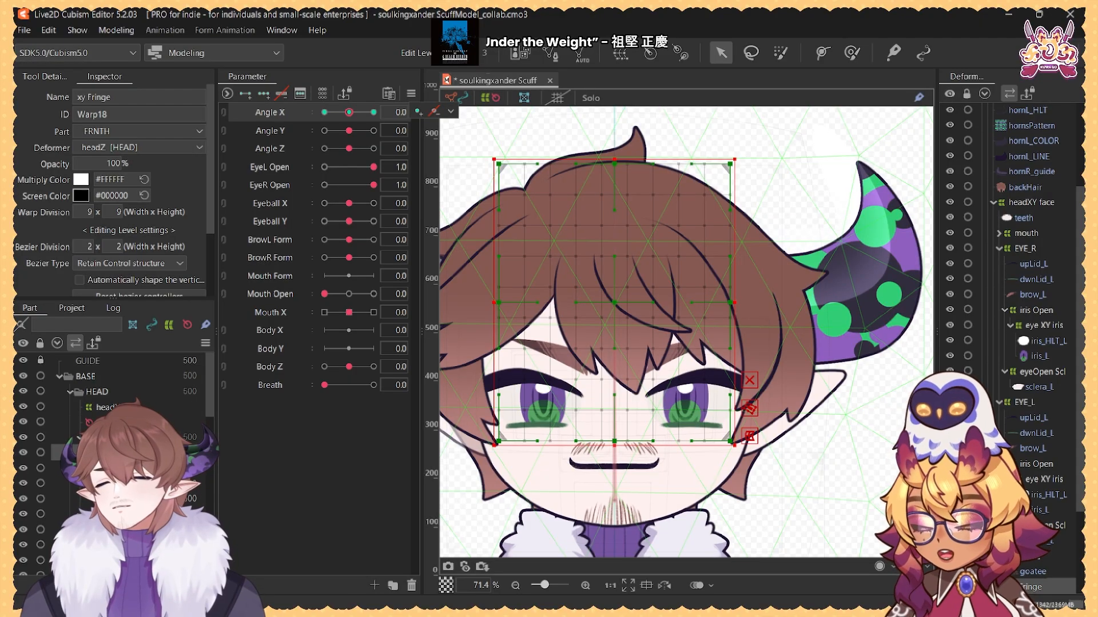
# Step: Create a warp deformer named xy SideH in the FRNTH part as parent of SIDE_HAIR_R and SIDE_HAIR_L
pyautogui.click(120, 484)
pyautogui.keyDown('ctrl'); pyautogui.click(120, 499); pyautogui.keyUp('ctrl')
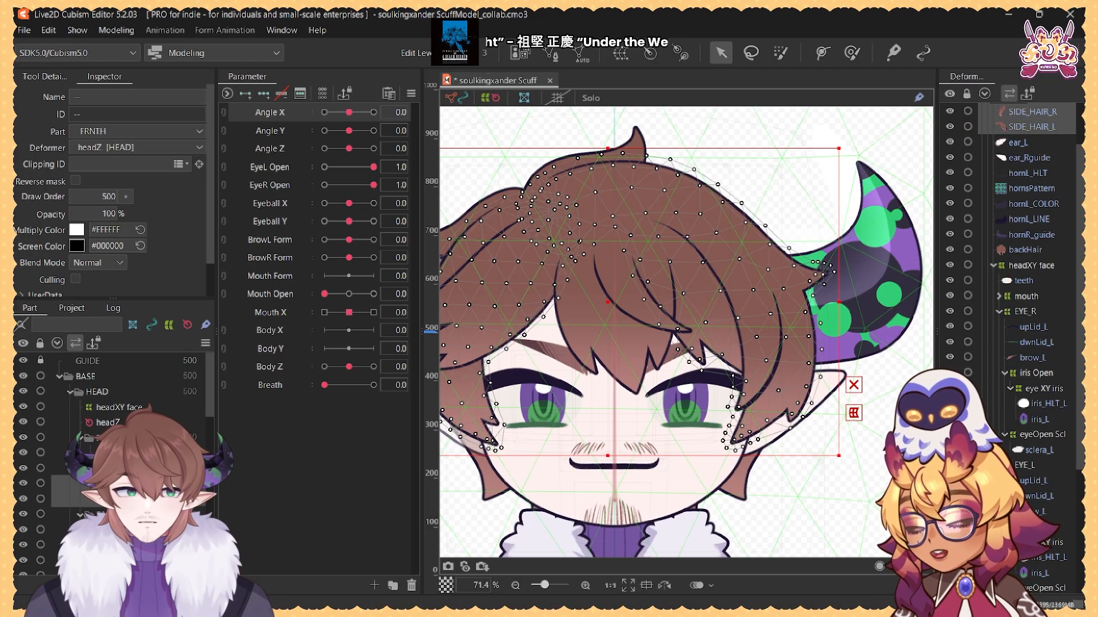
pyautogui.click(613, 57)
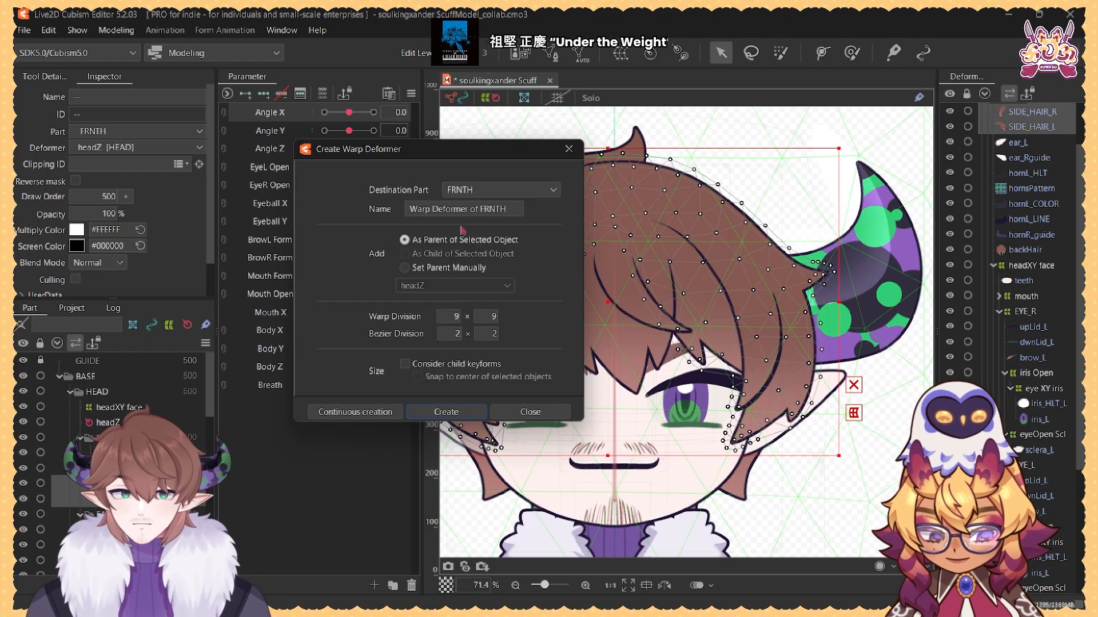
pyautogui.write('sd')
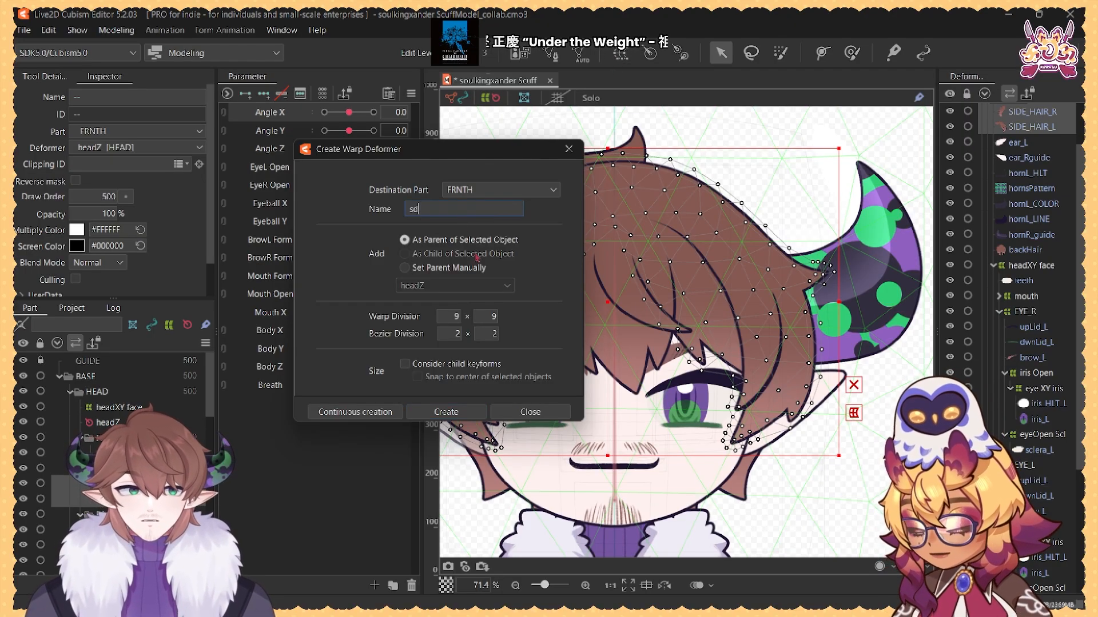
pyautogui.write('ie')
pyautogui.hotkey('ctrl', 'a')
pyautogui.write('X')
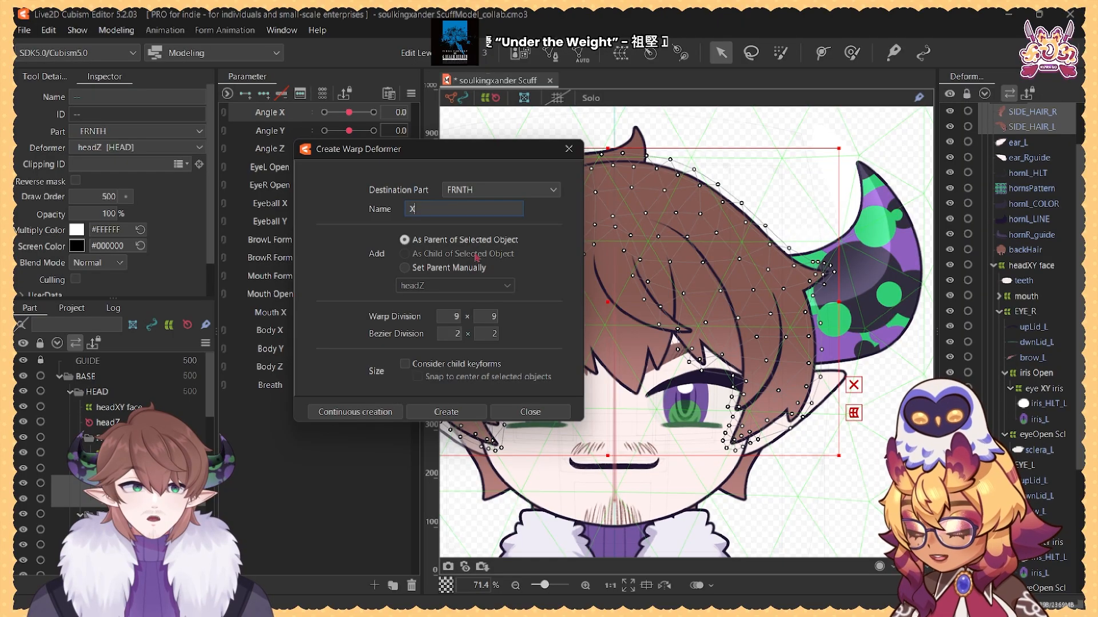
pyautogui.write('y SideH')
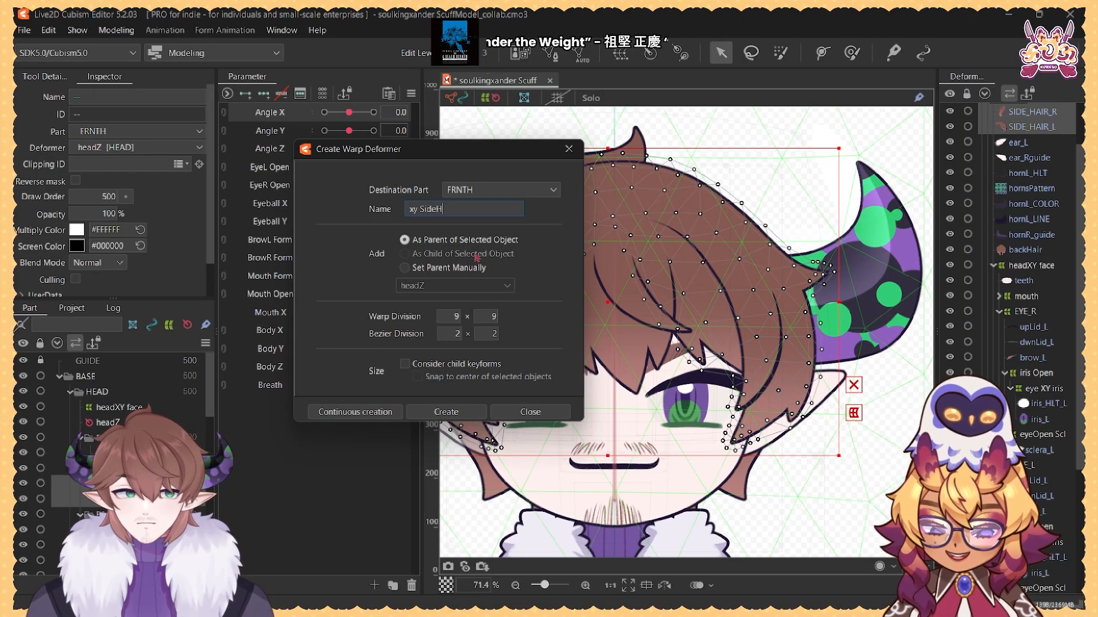
pyautogui.press('Return')
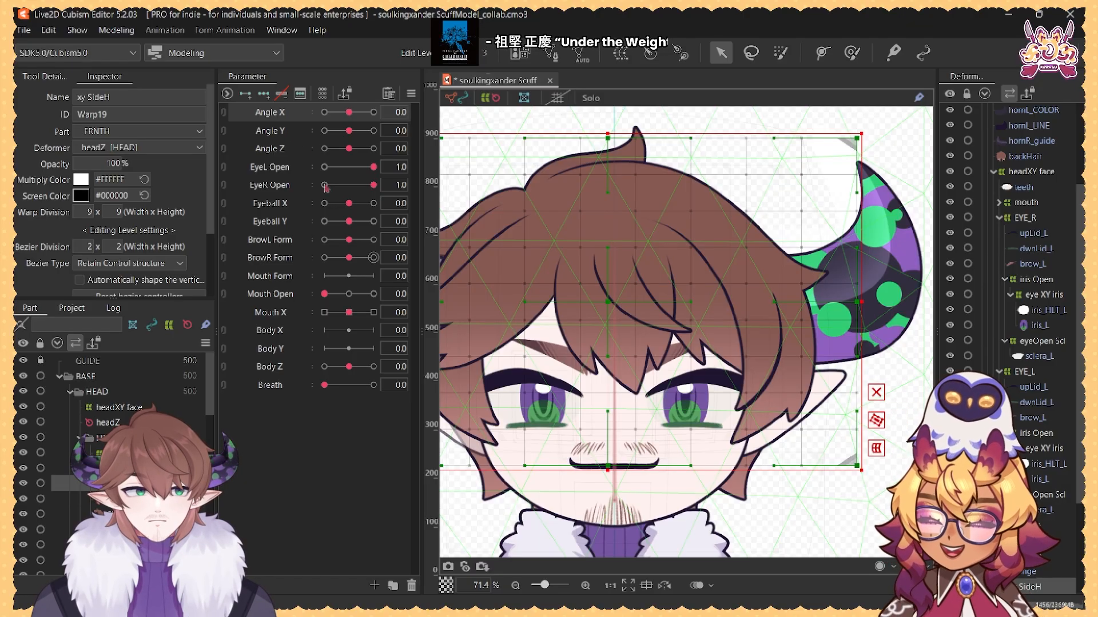
# Step: Align the xy SideH deformer's center with the head's vertical center line and enlarge its grid around the hair
pyautogui.scroll(-3, 606, 237)
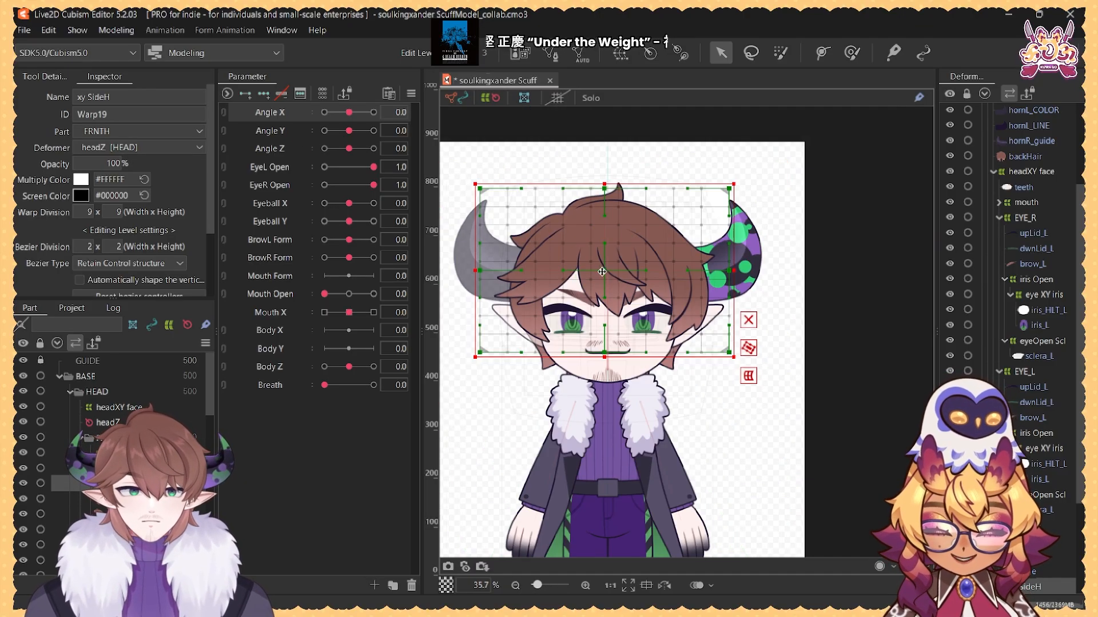
pyautogui.scroll(8, 602, 271)
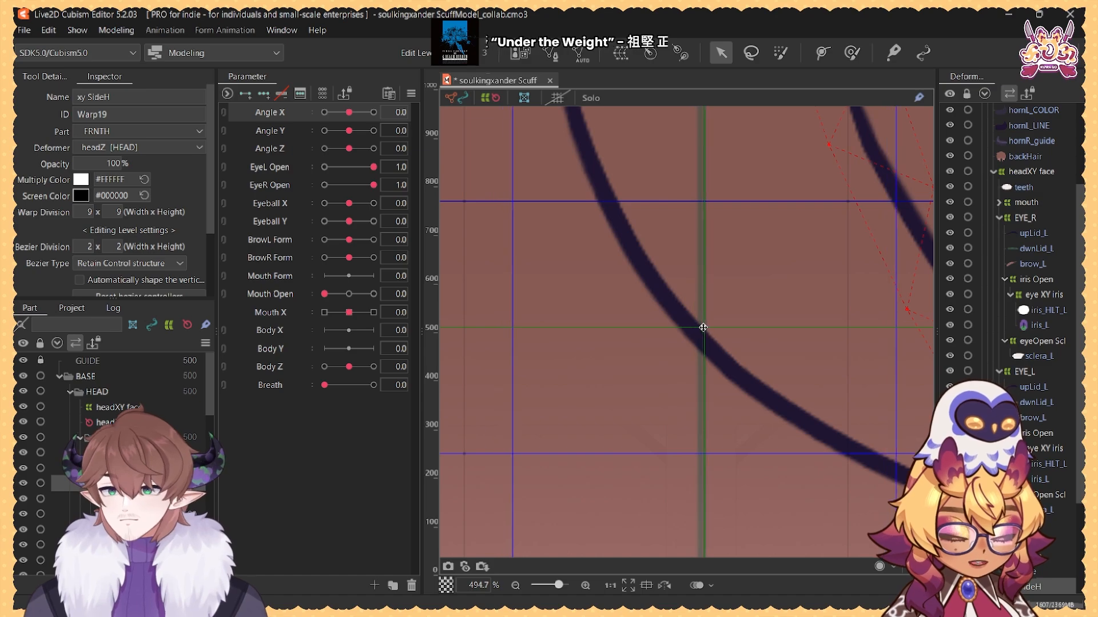
pyautogui.scroll(-10, 761, 317)
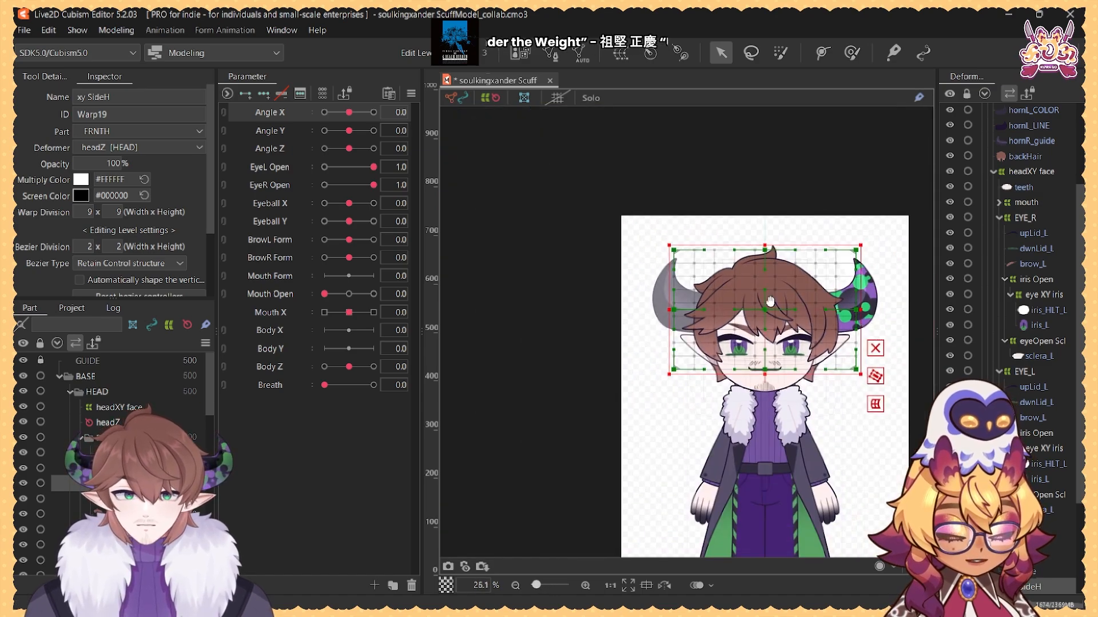
pyautogui.moveTo(770, 302); pyautogui.dragTo(671, 320)
pyautogui.scroll(2, 677, 275)
pyautogui.moveTo(661, 262); pyautogui.dragTo(661, 236)
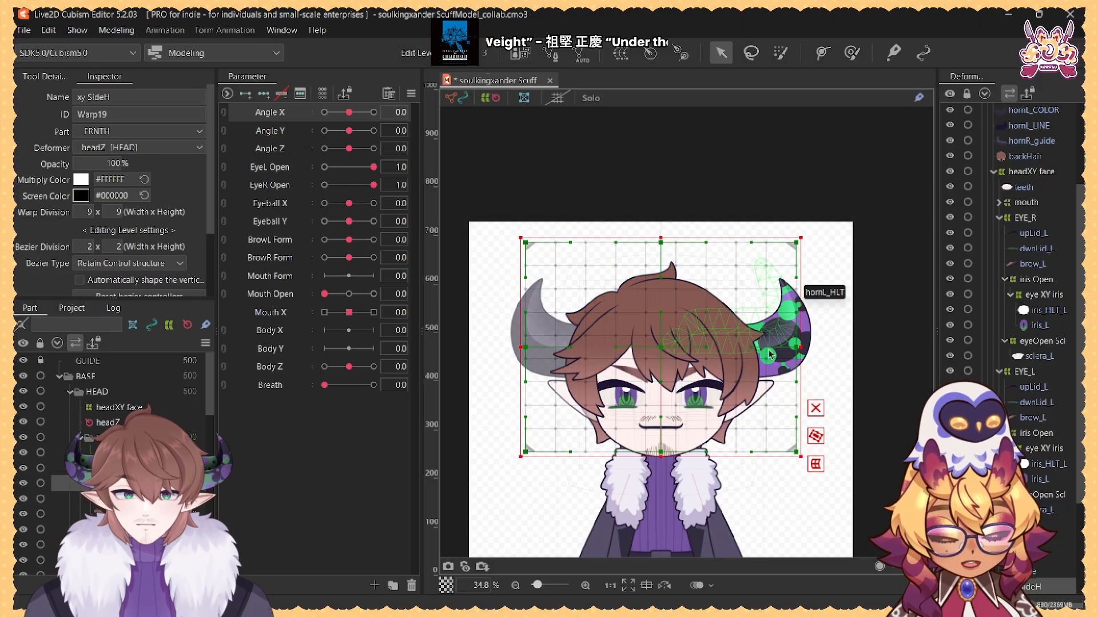
pyautogui.moveTo(801, 347); pyautogui.dragTo(807, 347)
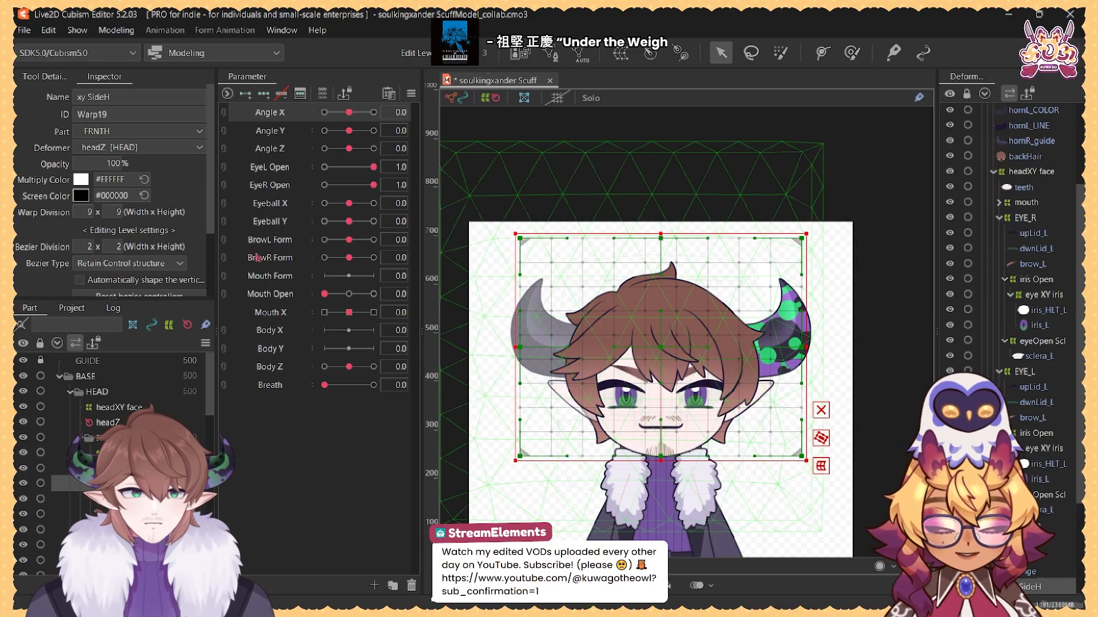
# Step: Add three Angle X keys to xy SideH and, at -30.0, brush the middle of its grid leftward
pyautogui.click(264, 93)
pyautogui.click(324, 112)
pyautogui.press('b')
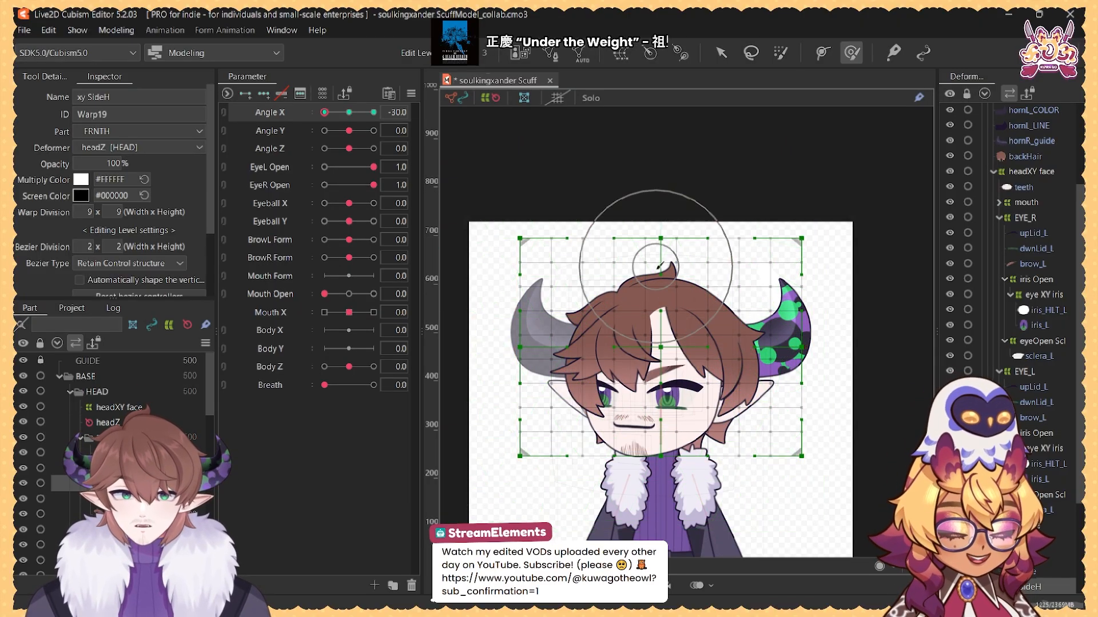
pyautogui.moveTo(656, 355); pyautogui.dragTo(655, 385)
pyautogui.moveTo(662, 449)
pyautogui.mouseDown()
pyautogui.moveTo(644, 401)
pyautogui.moveTo(630, 402)
pyautogui.mouseUp()
pyautogui.hotkey('ctrl', 'z')
pyautogui.moveTo(646, 307); pyautogui.dragTo(637, 306)
pyautogui.moveTo(654, 361)
pyautogui.mouseDown()
pyautogui.moveTo(653, 350)
pyautogui.moveTo(641, 367)
pyautogui.mouseUp()
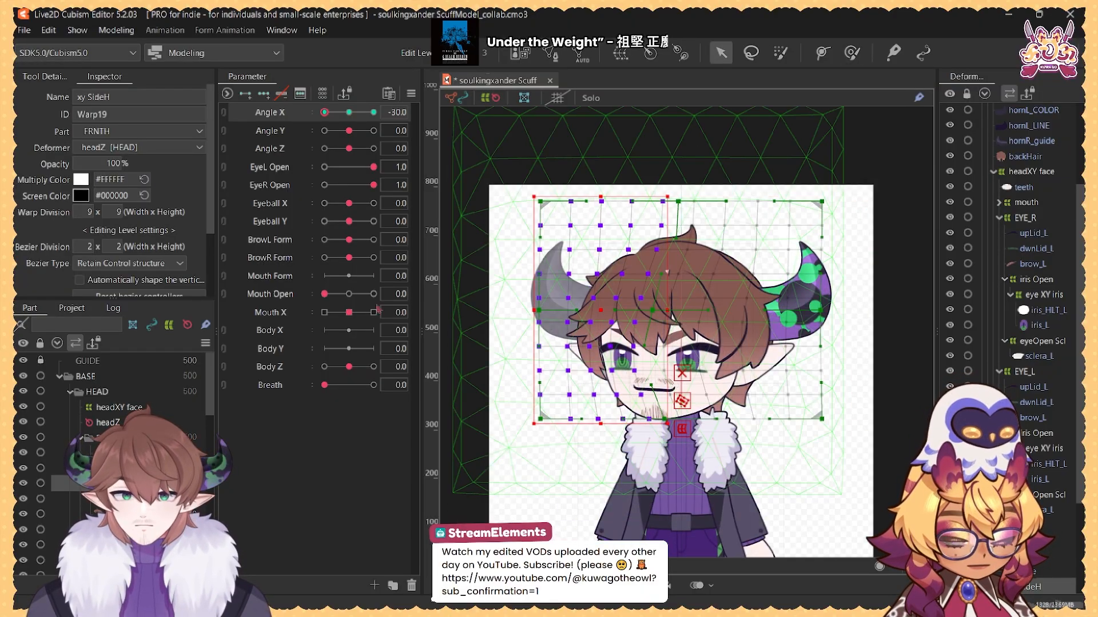
# Step: Narrow the left half of the xy SideH grid at Angle X -30.0 and compare it with the neutral pose
pyautogui.click(349, 112)
pyautogui.moveTo(505, 163); pyautogui.dragTo(686, 481)
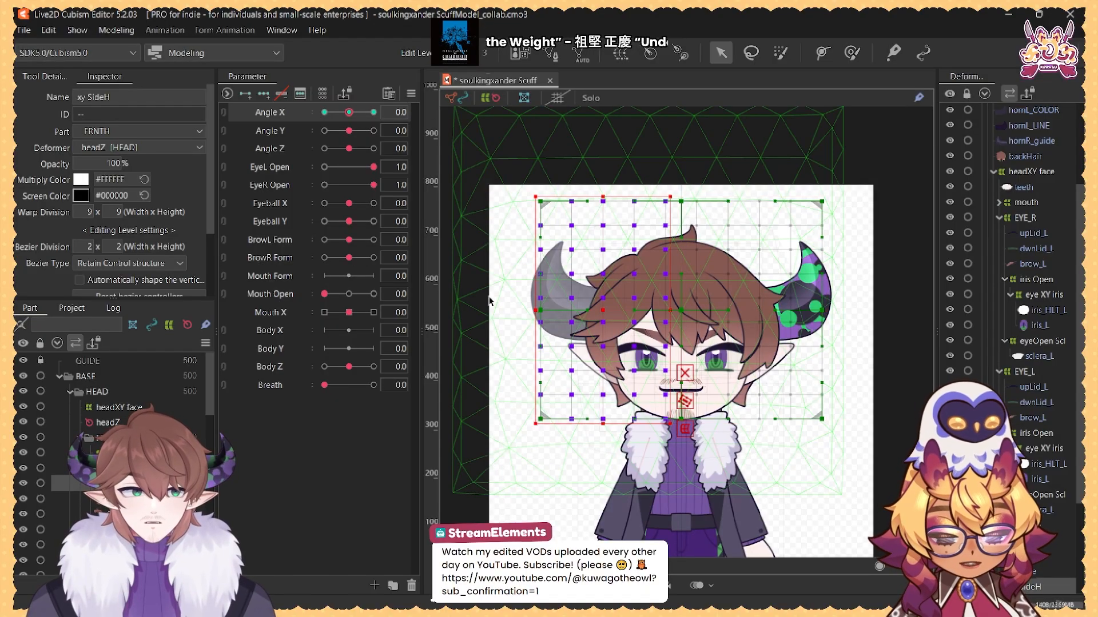
pyautogui.click(324, 112)
pyautogui.moveTo(534, 310); pyautogui.dragTo(542, 311)
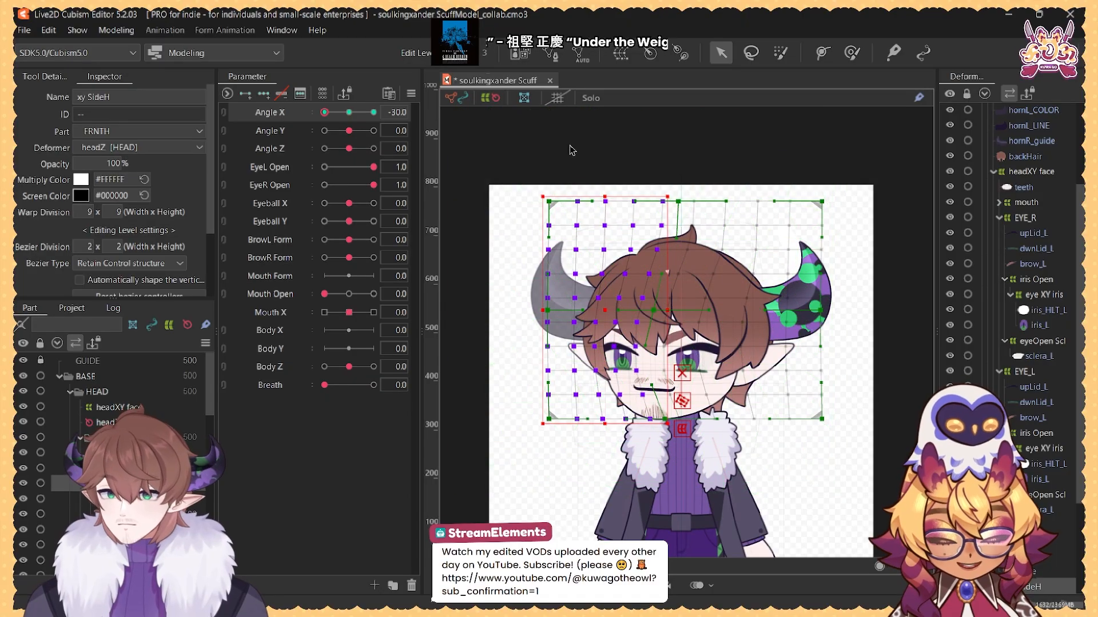
pyautogui.click(349, 112)
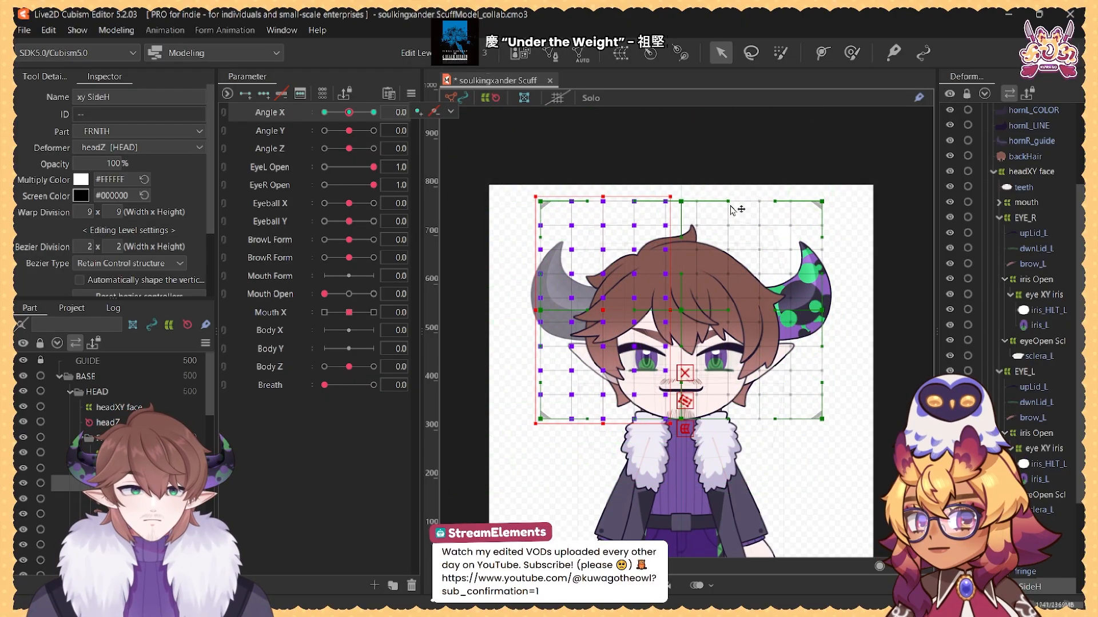
pyautogui.click(324, 112)
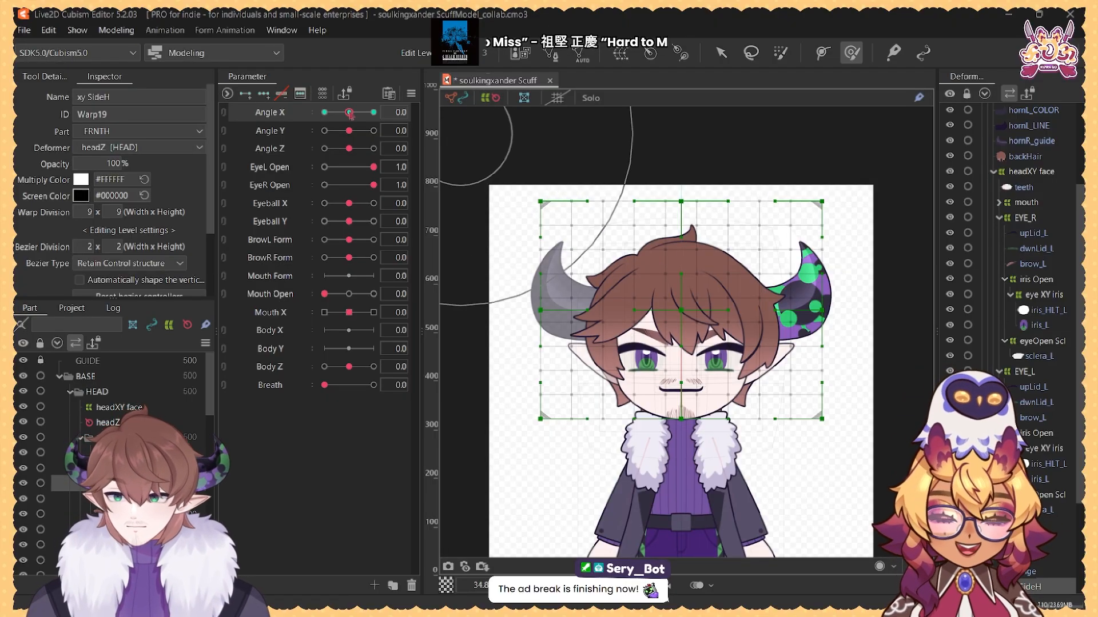
pyautogui.moveTo(350, 114); pyautogui.dragTo(350, 148)
pyautogui.moveTo(348, 113)
pyautogui.mouseDown()
pyautogui.moveTo(373, 115)
pyautogui.moveTo(322, 119)
pyautogui.moveTo(394, 122)
pyautogui.moveTo(354, 117)
pyautogui.mouseUp()
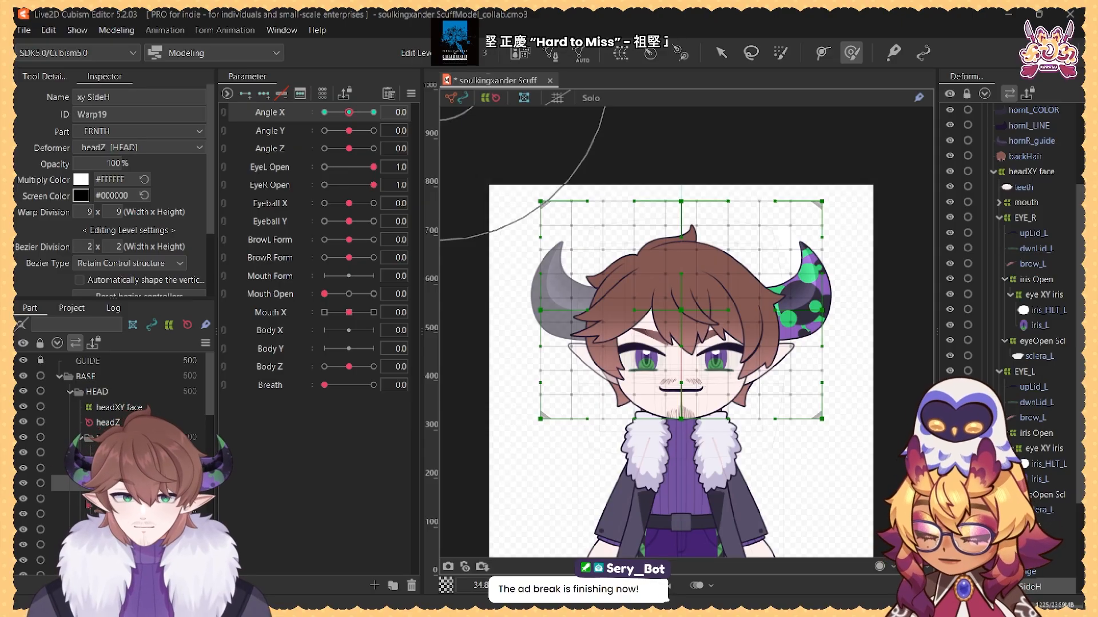
# Step: Create a warp deformer named x backHair in the BACK_HAIR part as parent of the backHair mesh
pyautogui.scroll(-6, 132, 458)
pyautogui.click(131, 517)
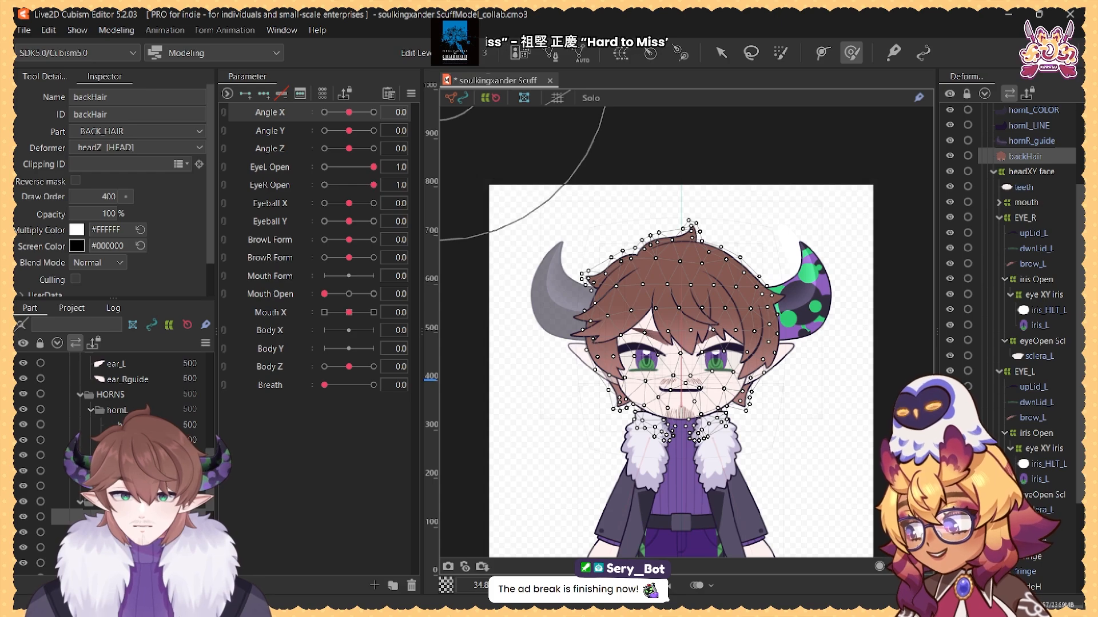
pyautogui.doubleClick(150, 98)
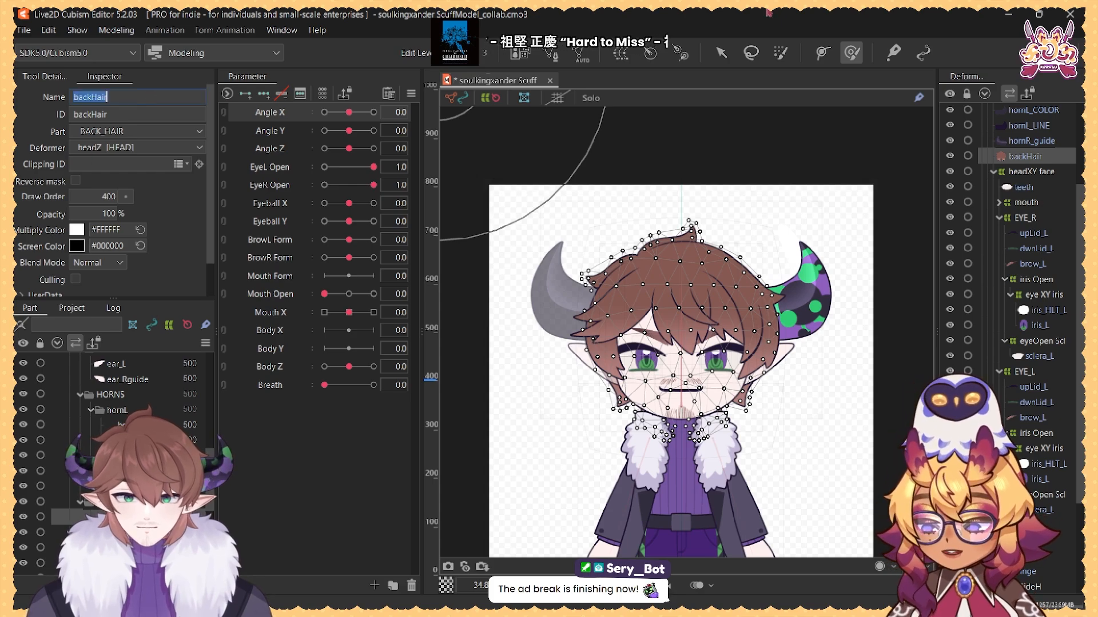
pyautogui.click(621, 55)
pyautogui.press('Return')
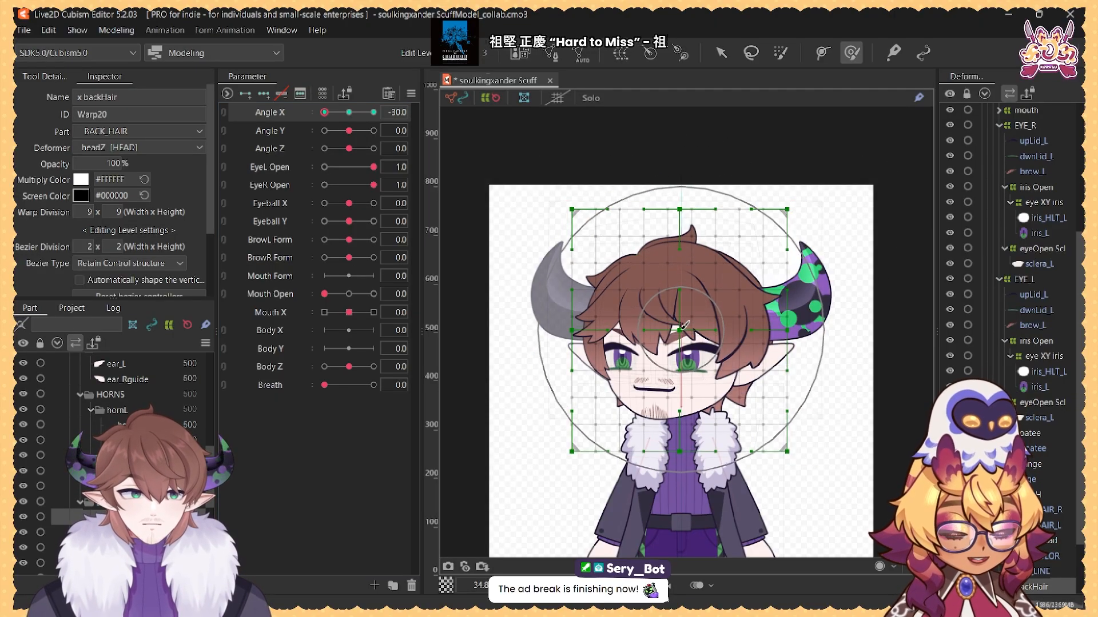
# Step: At Angle X -30.0, push the middle of the x backHair grid rightward and shift the whole deformer slightly left
pyautogui.moveTo(685, 328)
pyautogui.mouseDown()
pyautogui.moveTo(675, 323)
pyautogui.moveTo(698, 331)
pyautogui.mouseUp()
pyautogui.hotkey('ctrl', 'z')
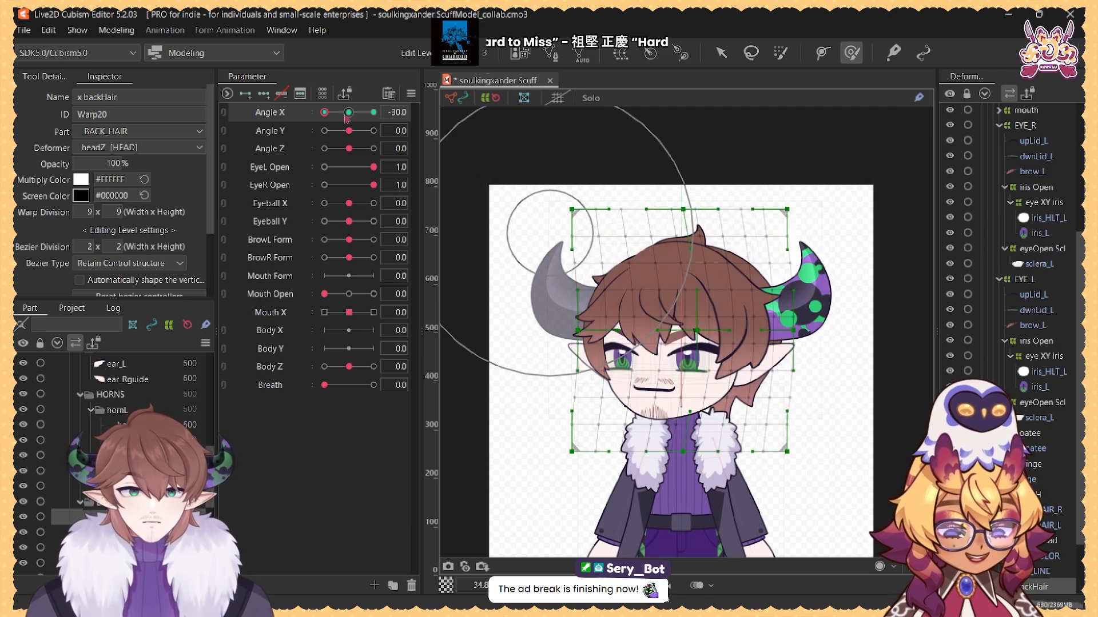
pyautogui.click(723, 54)
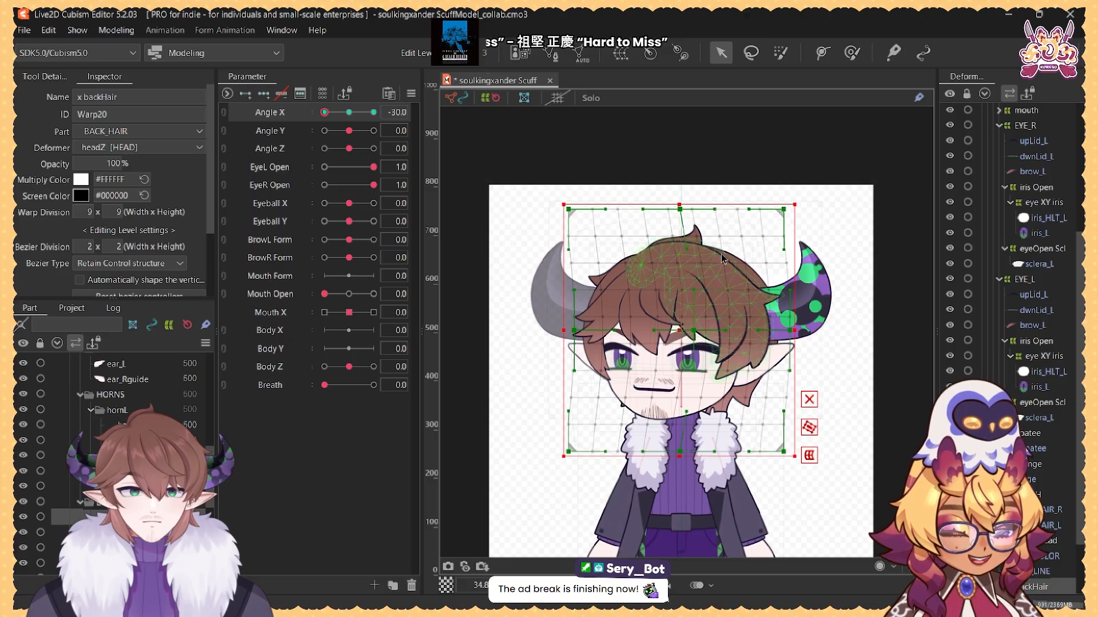
# Step: Set Angle X to 30.0 and apply the horizontally mirrored -30.0 form to the x backHair deformer
pyautogui.moveTo(348, 113); pyautogui.dragTo(412, 111)
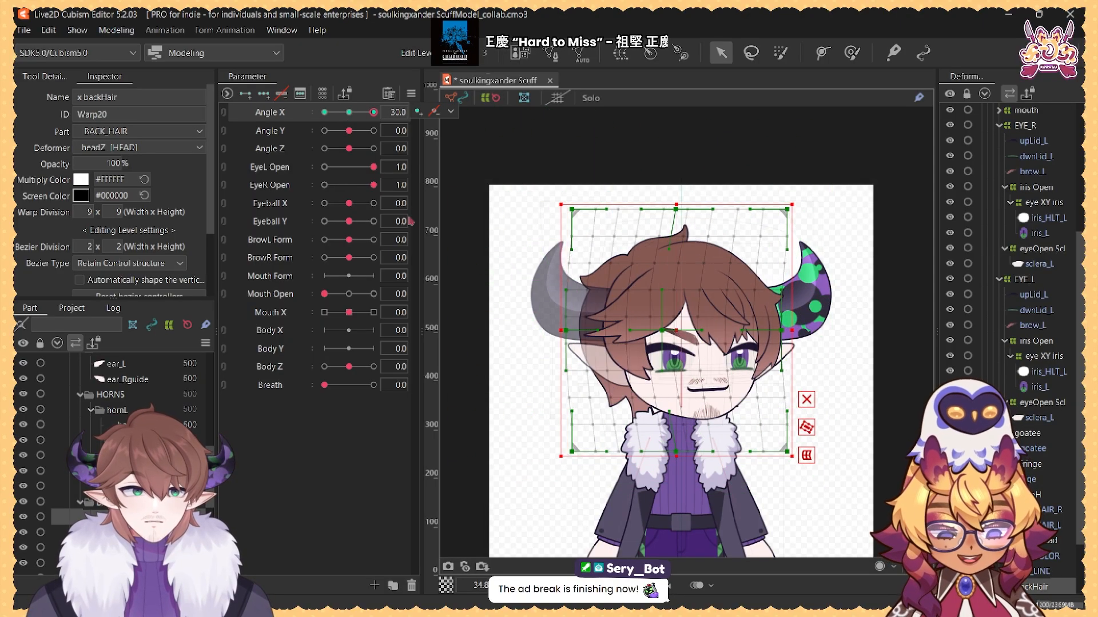
pyautogui.hotkey('ctrl', 'm')
pyautogui.click(565, 453)
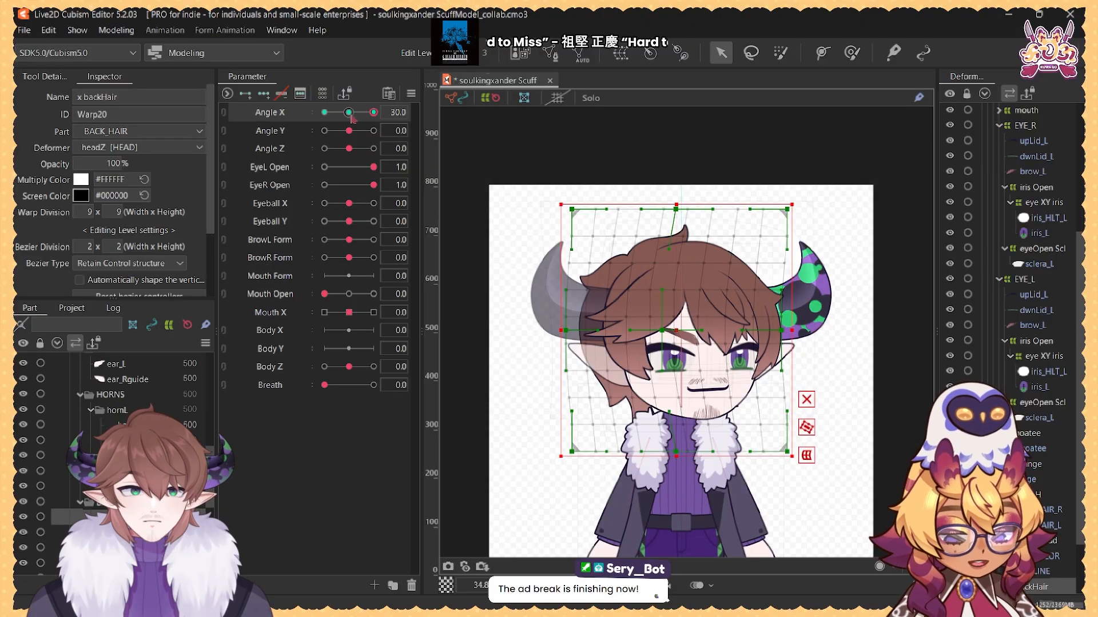
# Step: Select the headXY head deformer in the FACE part and return Angle X to 0.0
pyautogui.press('b')
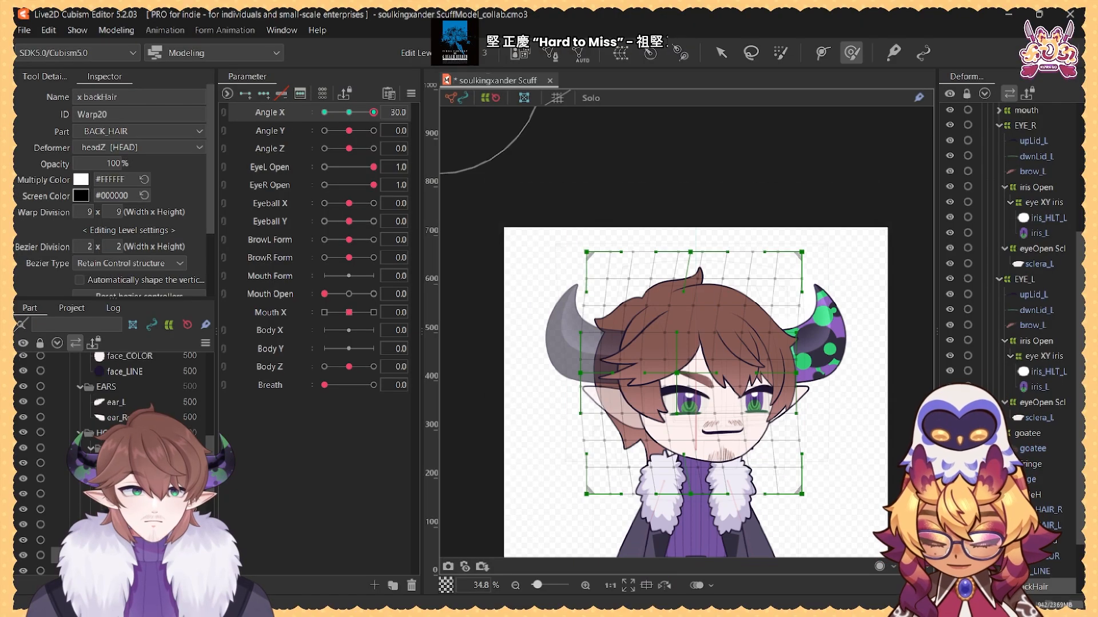
pyautogui.scroll(5, 126, 452)
pyautogui.click(129, 508)
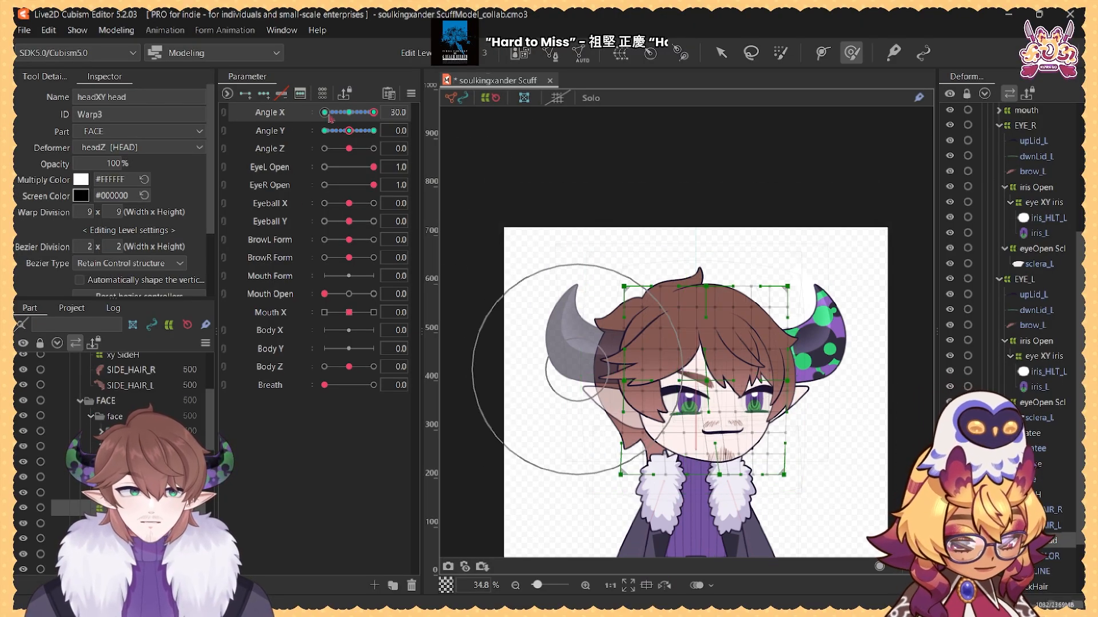
pyautogui.click(349, 112)
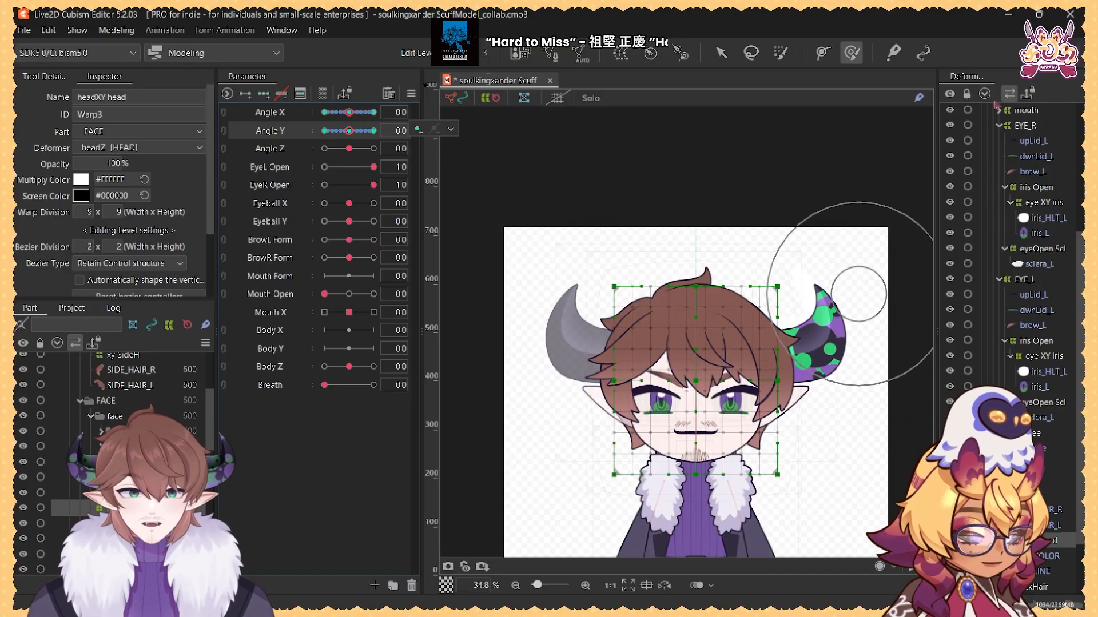
# Step: Create a warp deformer named y Fringe in the FRNTH part as parent of the xy Fringe deformer
pyautogui.scroll(-3, 146, 446)
pyautogui.scroll(7, 146, 446)
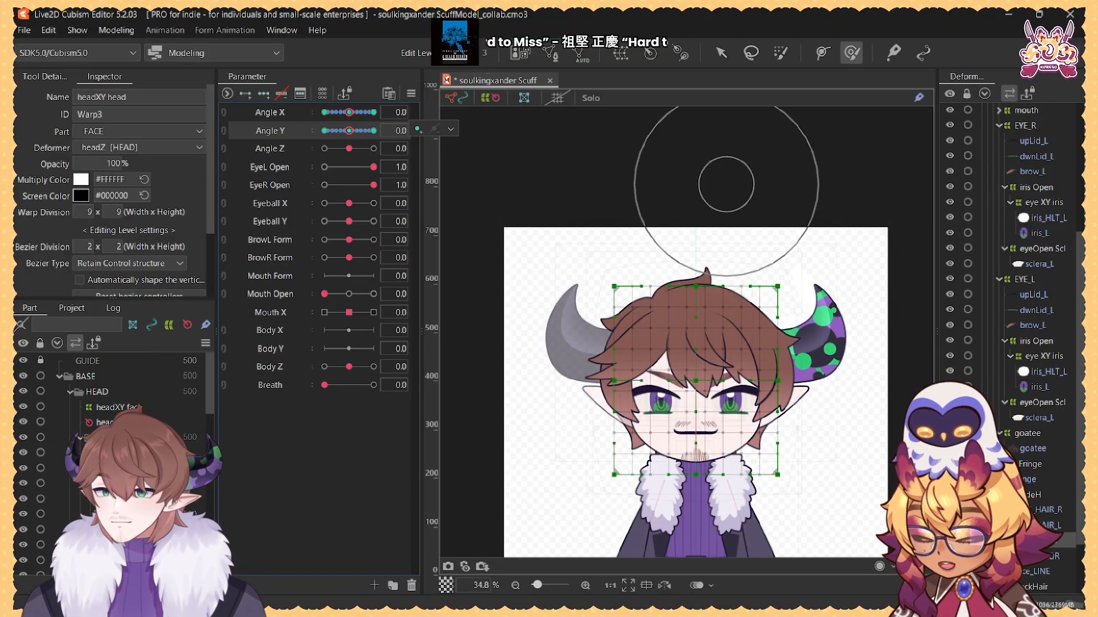
pyautogui.click(115, 452)
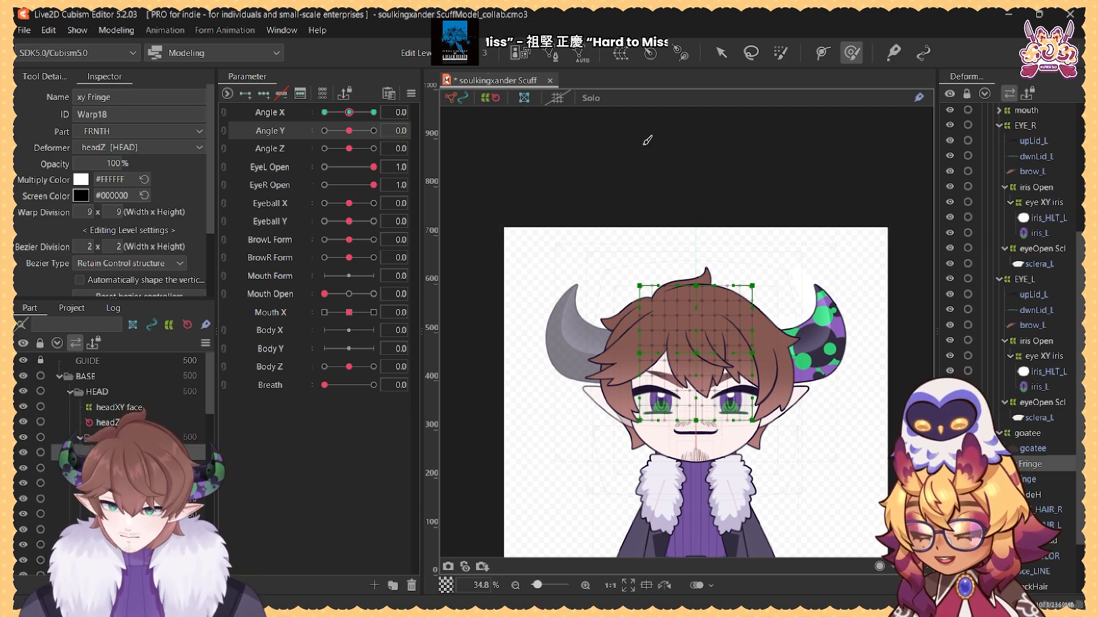
pyautogui.click(620, 60)
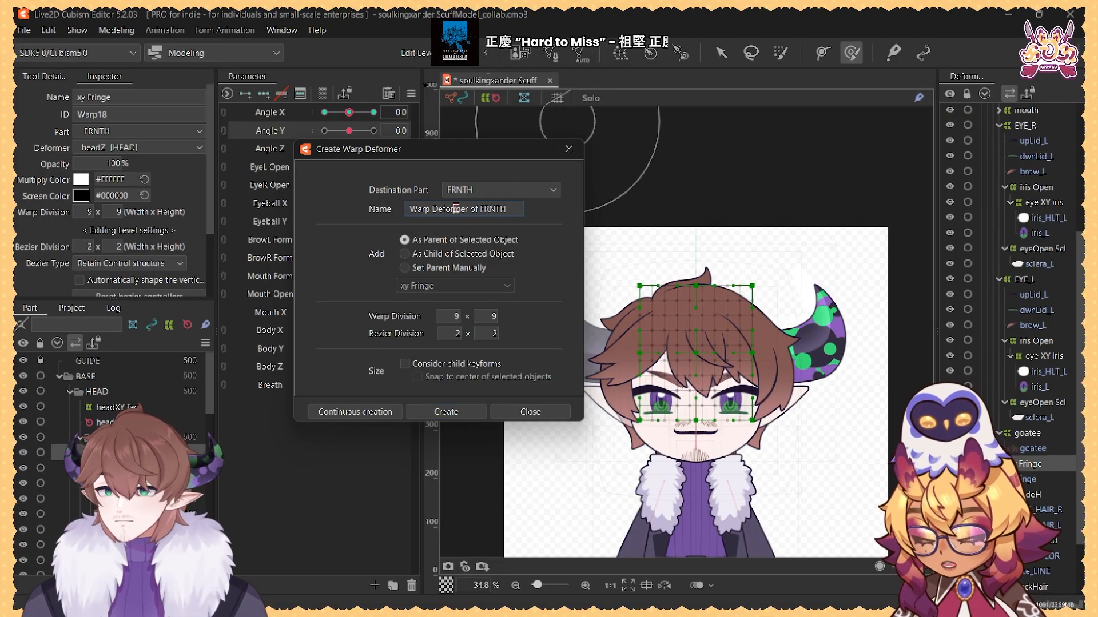
pyautogui.tripleClick(455, 208)
pyautogui.write('y')
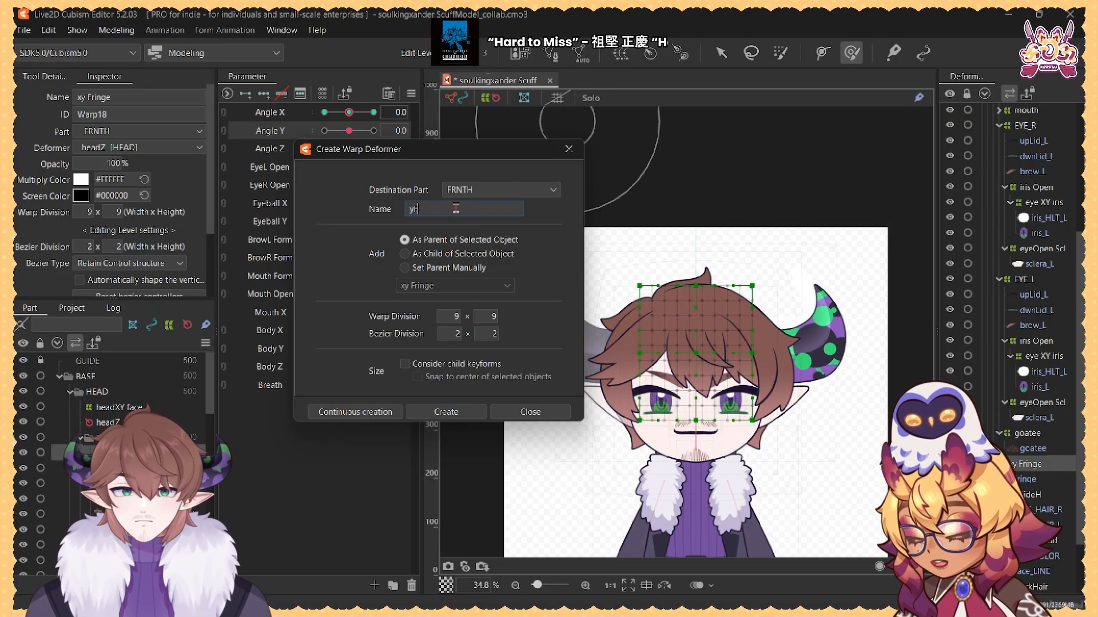
pyautogui.write(' Fringe')
pyautogui.click(474, 409)
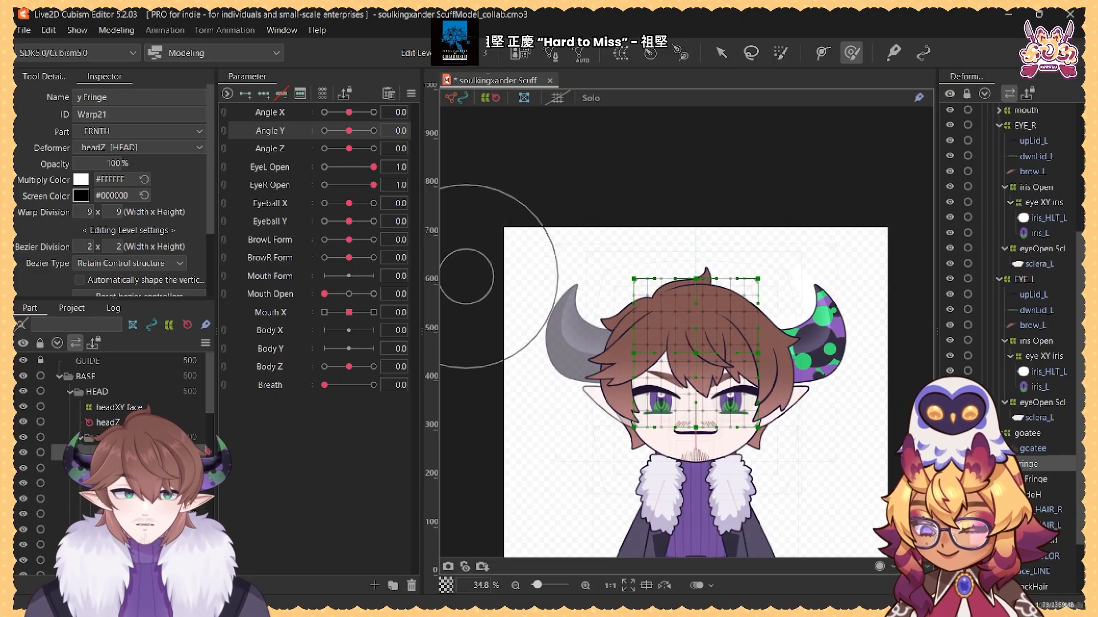
# Step: Widen the y Fringe deformer to cover the fringe across the head turn and add three keys to it on Angle Y
pyautogui.press('v')
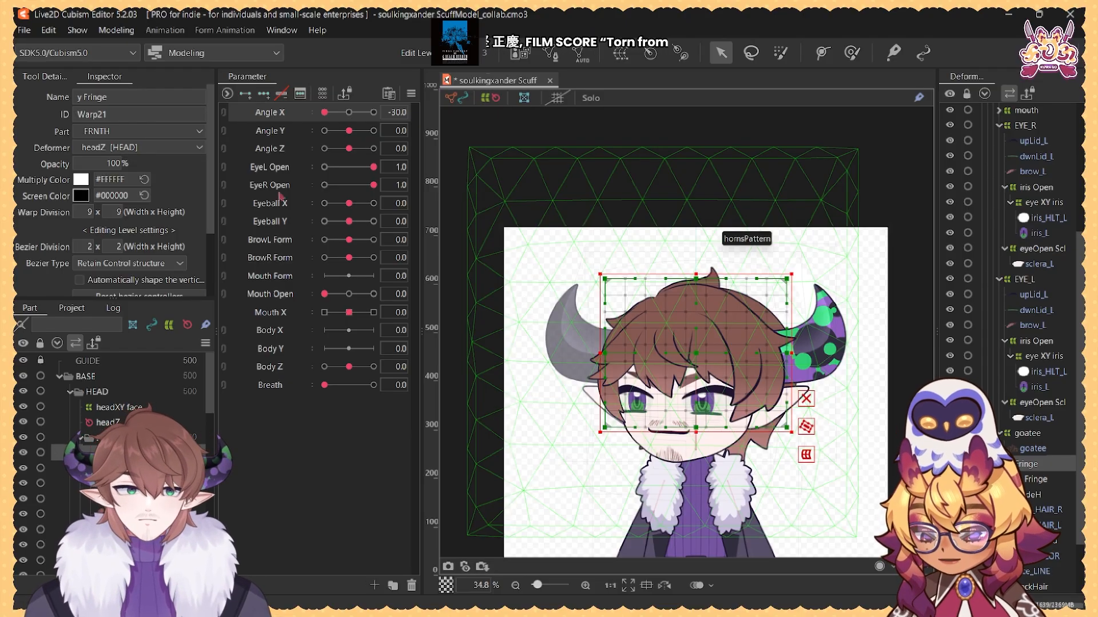
pyautogui.moveTo(349, 113)
pyautogui.mouseDown()
pyautogui.moveTo(322, 115)
pyautogui.moveTo(400, 113)
pyautogui.moveTo(350, 116)
pyautogui.mouseUp()
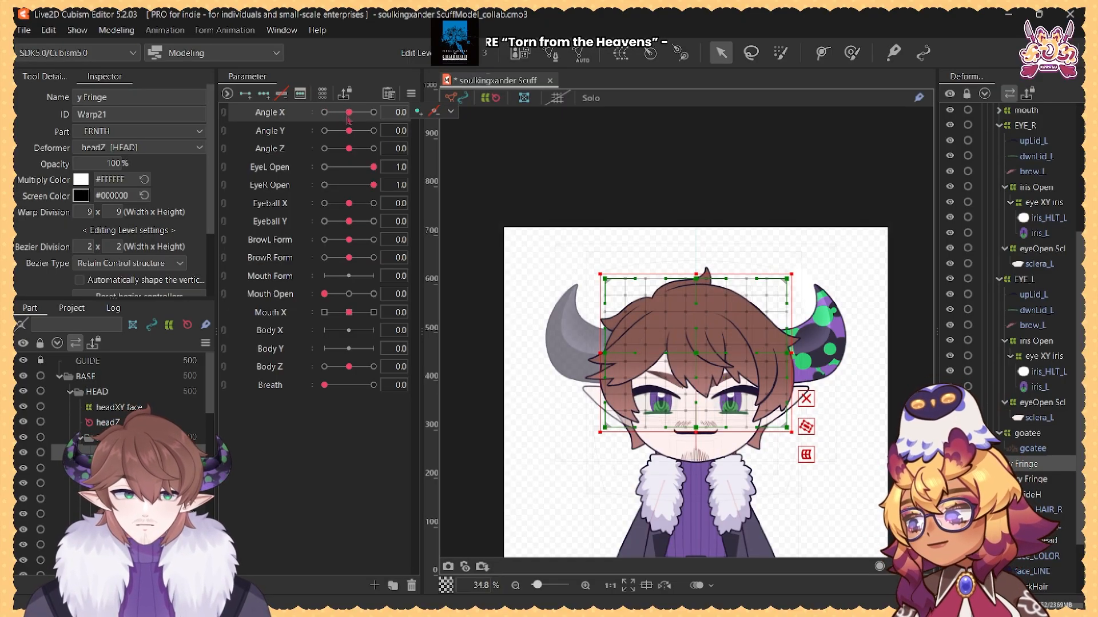
pyautogui.click(280, 131)
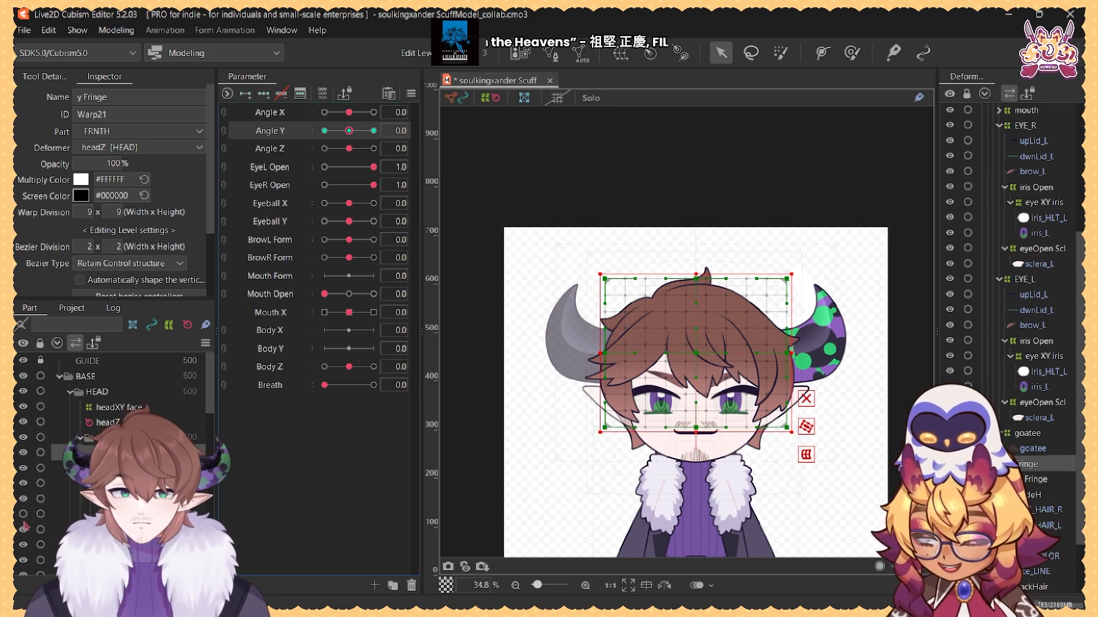
# Step: Hide the side hair, set Angle Y to -30.0 and push the middle of the y Fringe grid downward with the deform brush
pyautogui.click(23, 514)
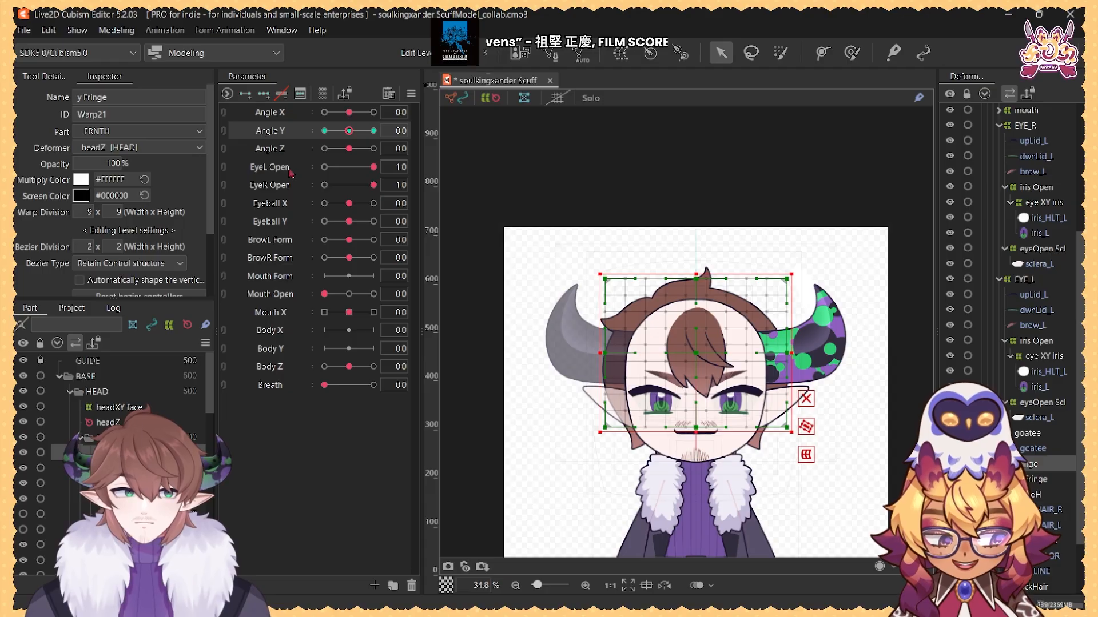
pyautogui.click(324, 131)
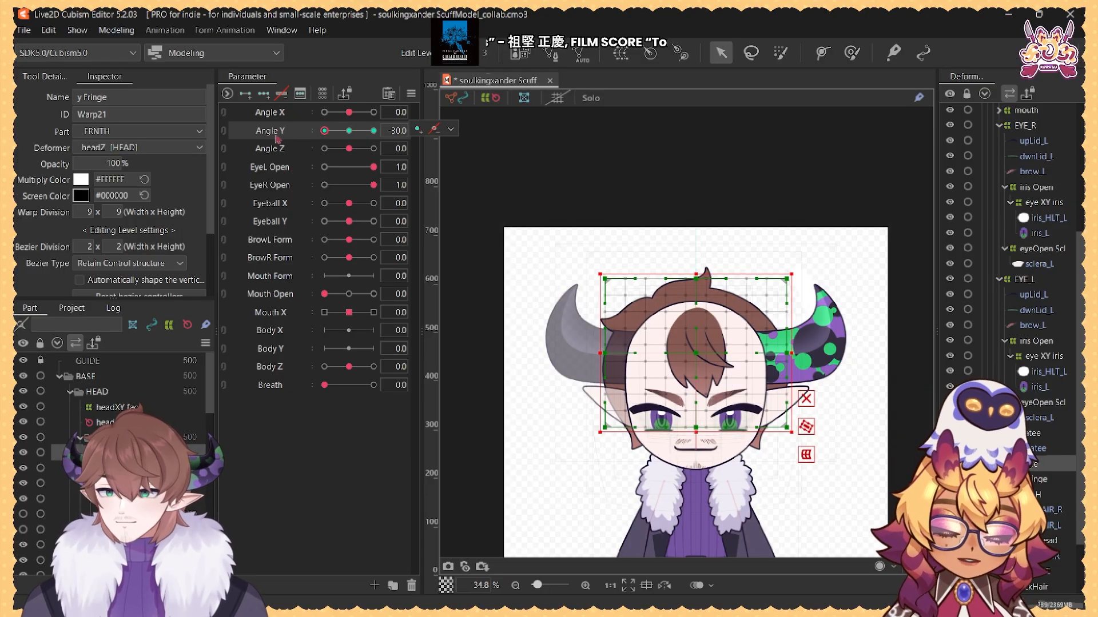
pyautogui.click(851, 52)
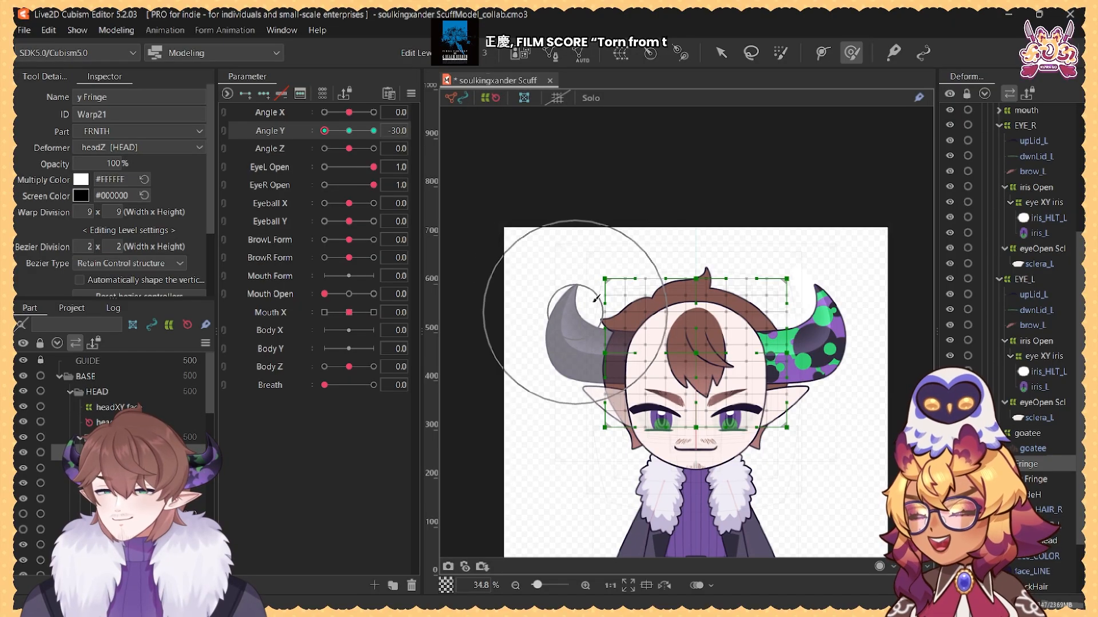
pyautogui.press(']')
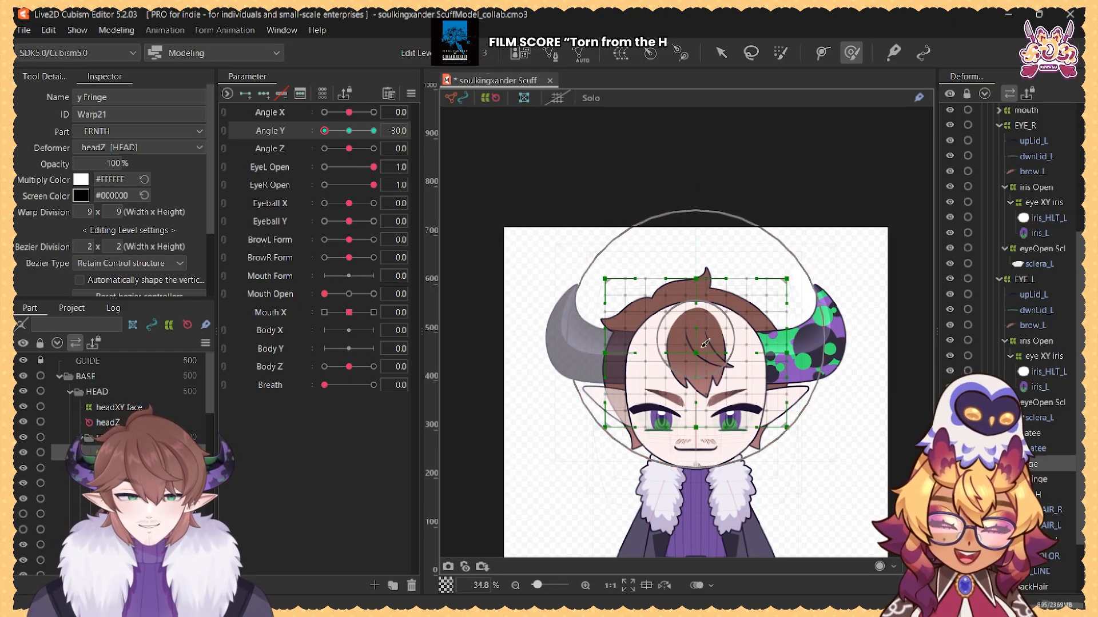
pyautogui.moveTo(699, 350); pyautogui.dragTo(698, 355)
pyautogui.hotkey('ctrl', 'z')
pyautogui.moveTo(694, 296); pyautogui.dragTo(699, 387)
pyautogui.press('b')
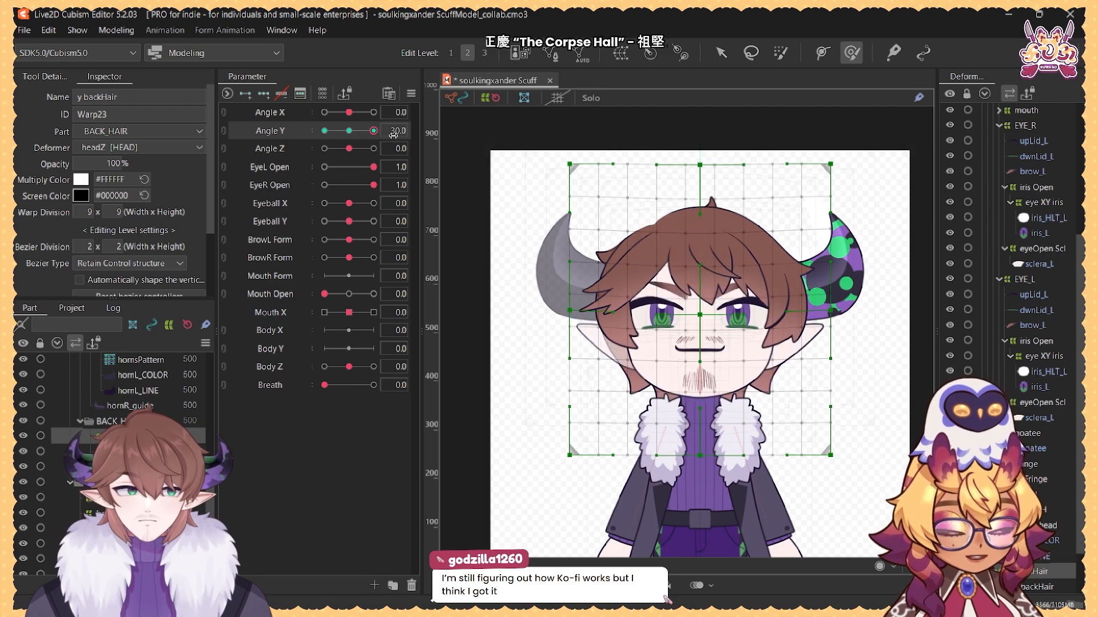
# Step: Check the head's up and down tilt across the Angle Y range with the y backHair deformer selected, ending at 0.0
pyautogui.click(349, 131)
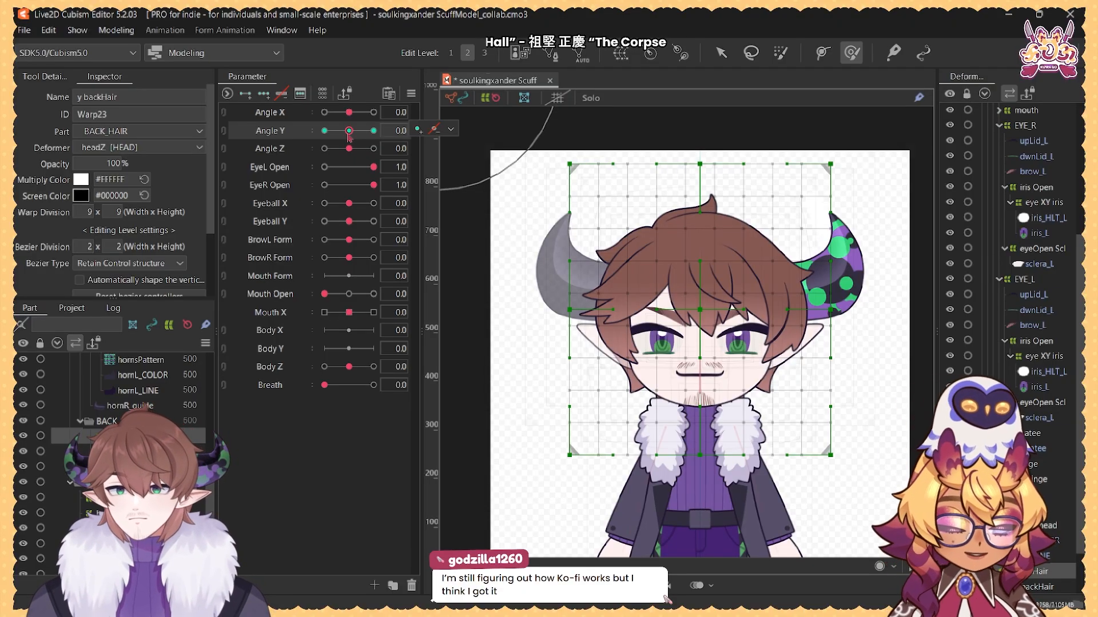
pyautogui.moveTo(348, 133)
pyautogui.mouseDown()
pyautogui.moveTo(333, 134)
pyautogui.moveTo(374, 133)
pyautogui.moveTo(322, 135)
pyautogui.moveTo(388, 135)
pyautogui.moveTo(307, 142)
pyautogui.moveTo(375, 135)
pyautogui.moveTo(357, 134)
pyautogui.mouseUp()
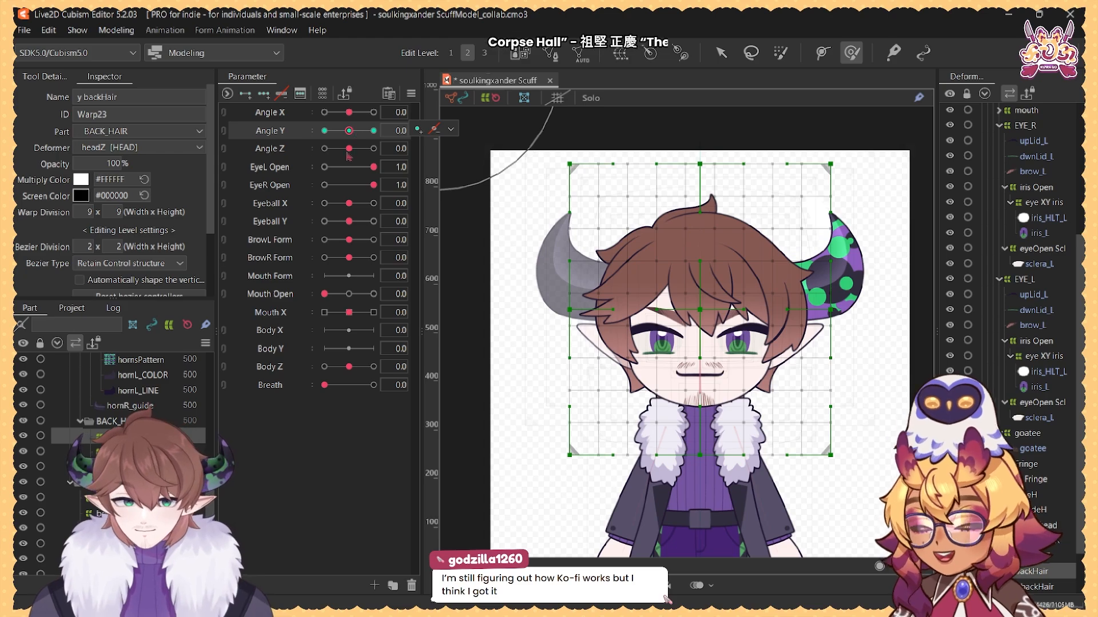
pyautogui.click(324, 131)
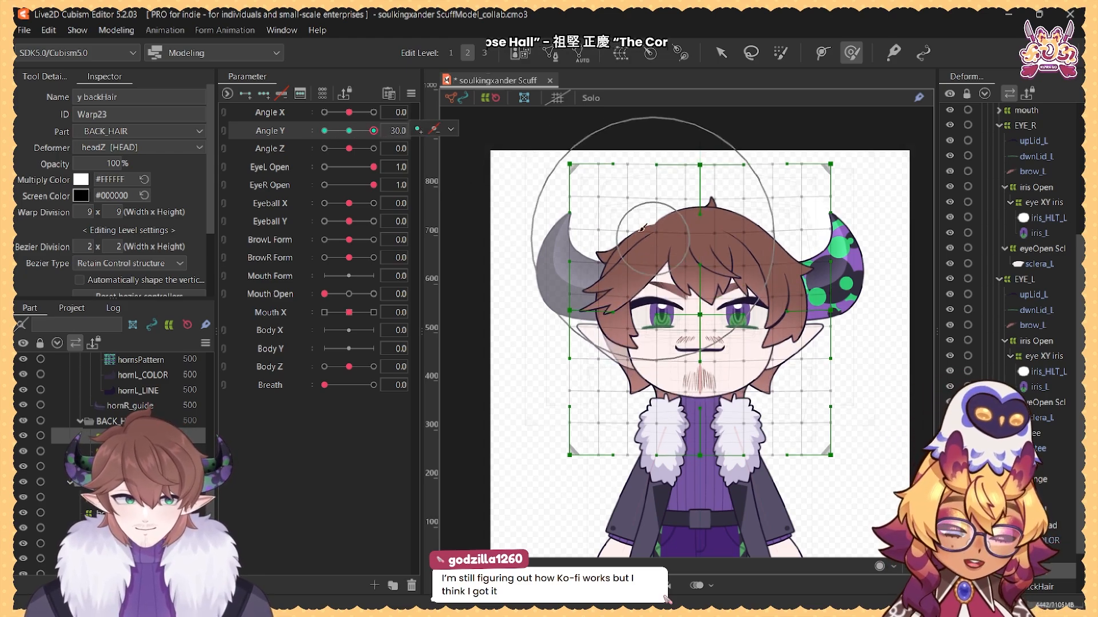
pyautogui.moveTo(374, 131)
pyautogui.mouseDown()
pyautogui.moveTo(325, 135)
pyautogui.moveTo(397, 136)
pyautogui.moveTo(308, 148)
pyautogui.moveTo(390, 132)
pyautogui.moveTo(375, 114)
pyautogui.moveTo(332, 116)
pyautogui.moveTo(375, 131)
pyautogui.moveTo(286, 133)
pyautogui.mouseUp()
pyautogui.click(349, 131)
pyautogui.click(350, 114)
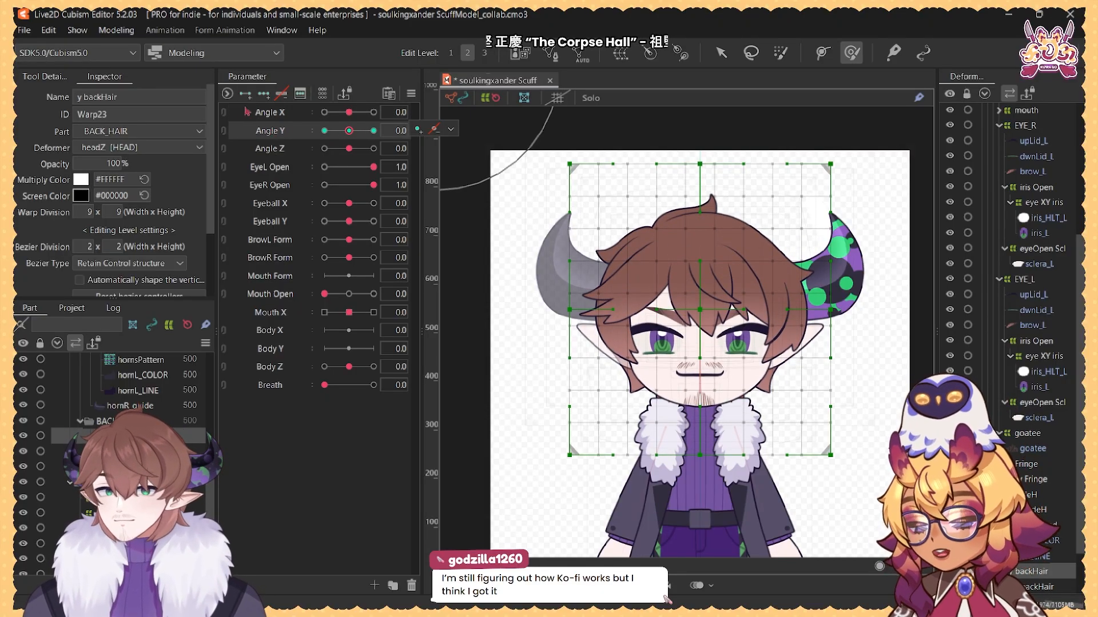
# Step: Link Angle X and Angle Y into one combined parameter and preview the pose with both at -30.0 against neutral
pyautogui.click(224, 115)
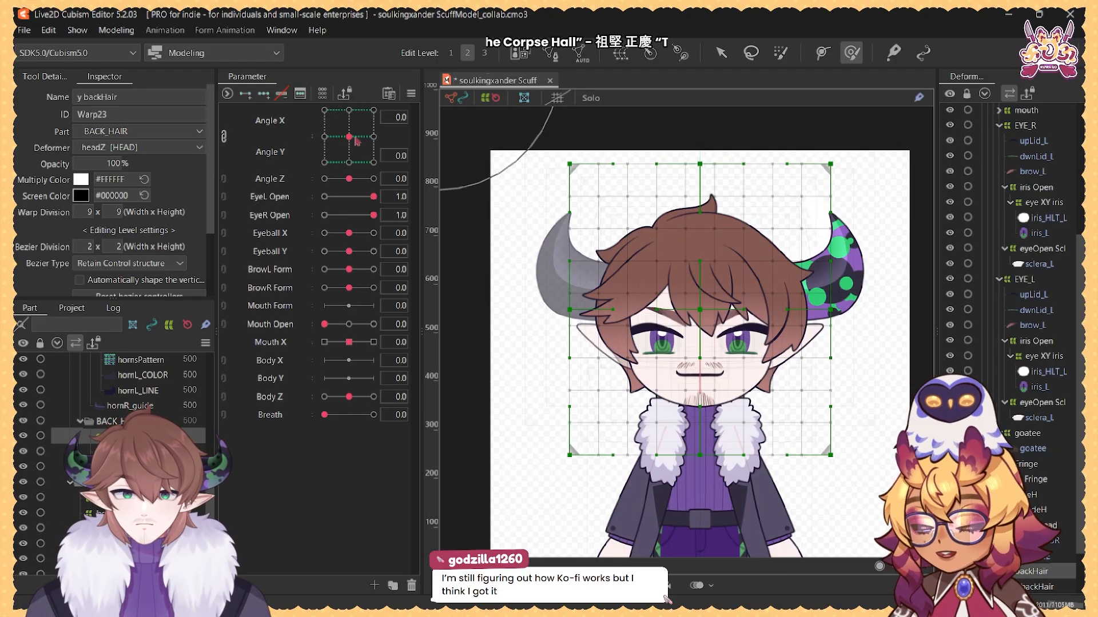
pyautogui.moveTo(355, 142); pyautogui.dragTo(289, 162)
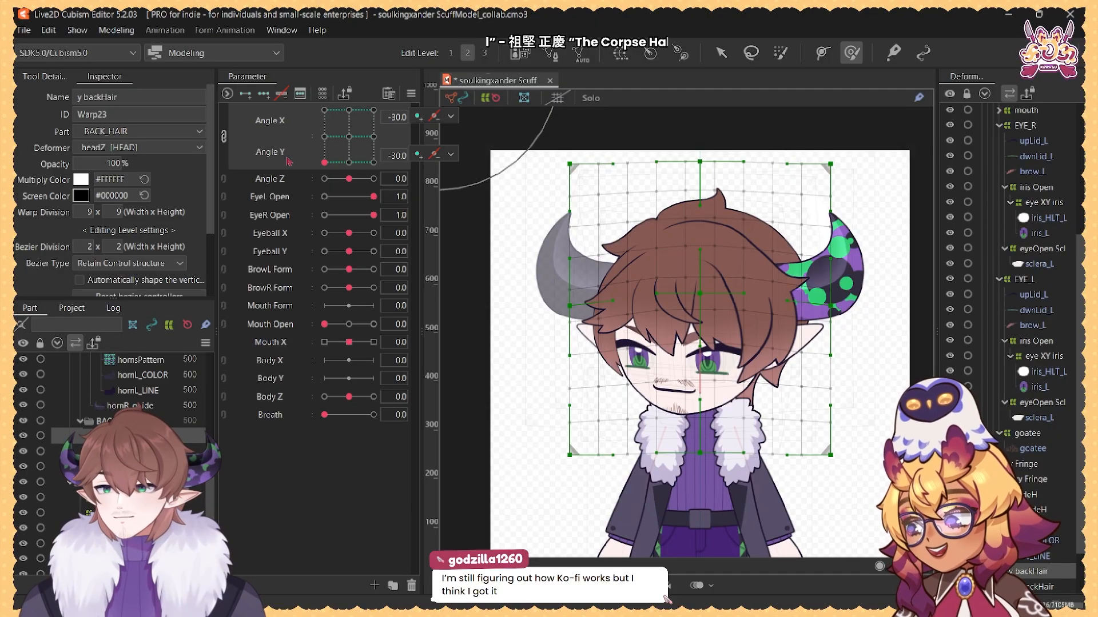
pyautogui.click(349, 137)
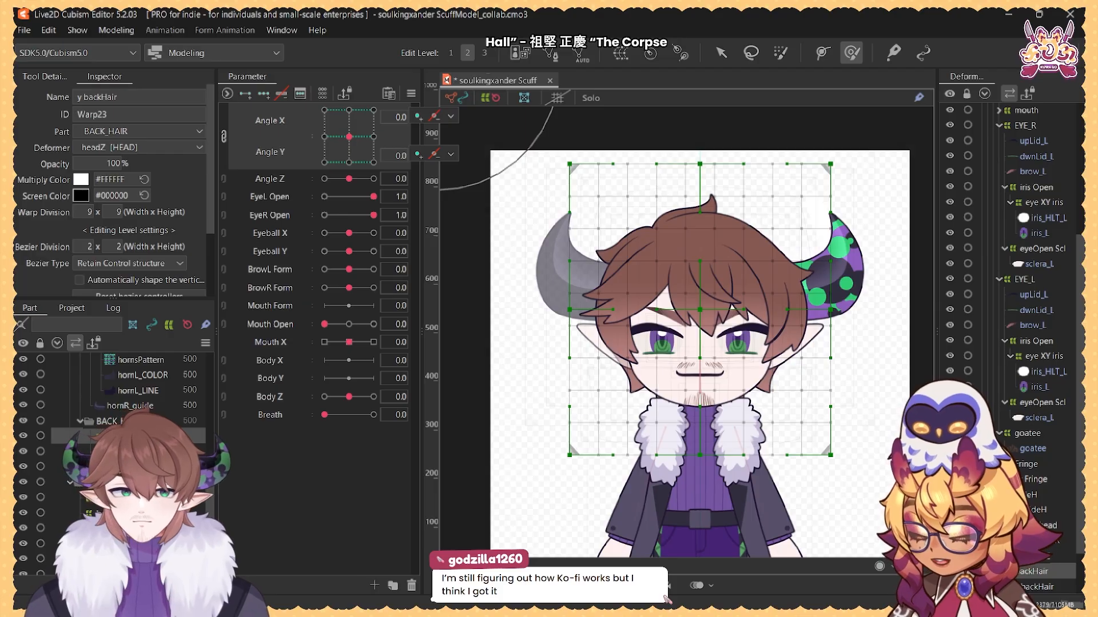
# Step: Select the y Fringe, y SideH and y backHair deformers together and add three keys on Angle X to all of them
pyautogui.scroll(5, 115, 446)
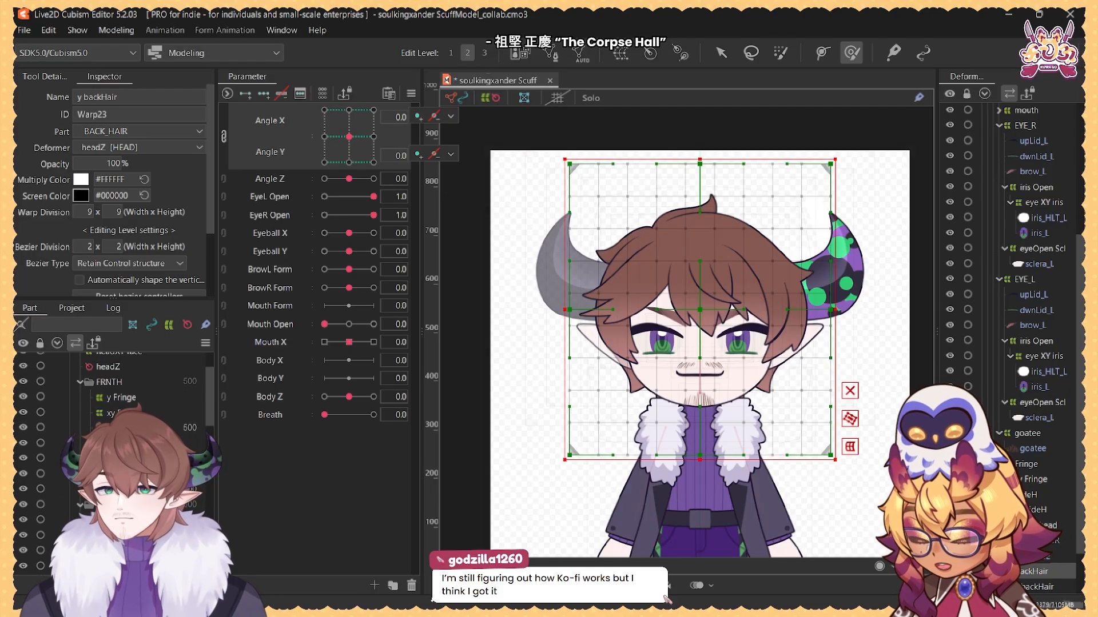
pyautogui.keyDown('ctrl'); pyautogui.click(121, 443); pyautogui.keyUp('ctrl')
pyautogui.keyDown('ctrl'); pyautogui.click(121, 398); pyautogui.keyUp('ctrl')
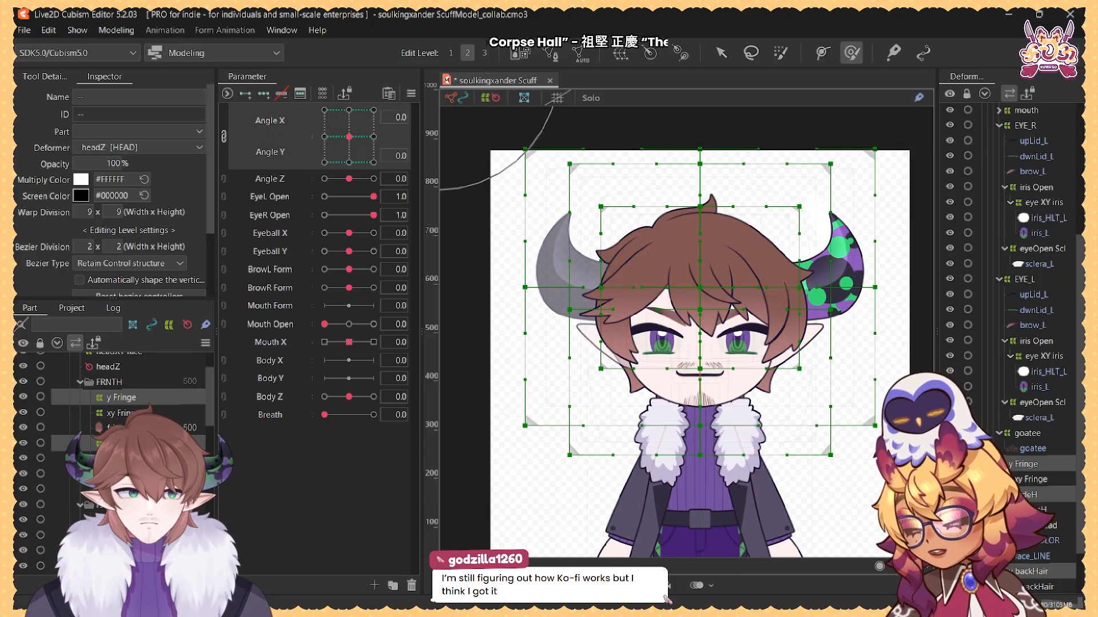
pyautogui.scroll(2, 115, 400)
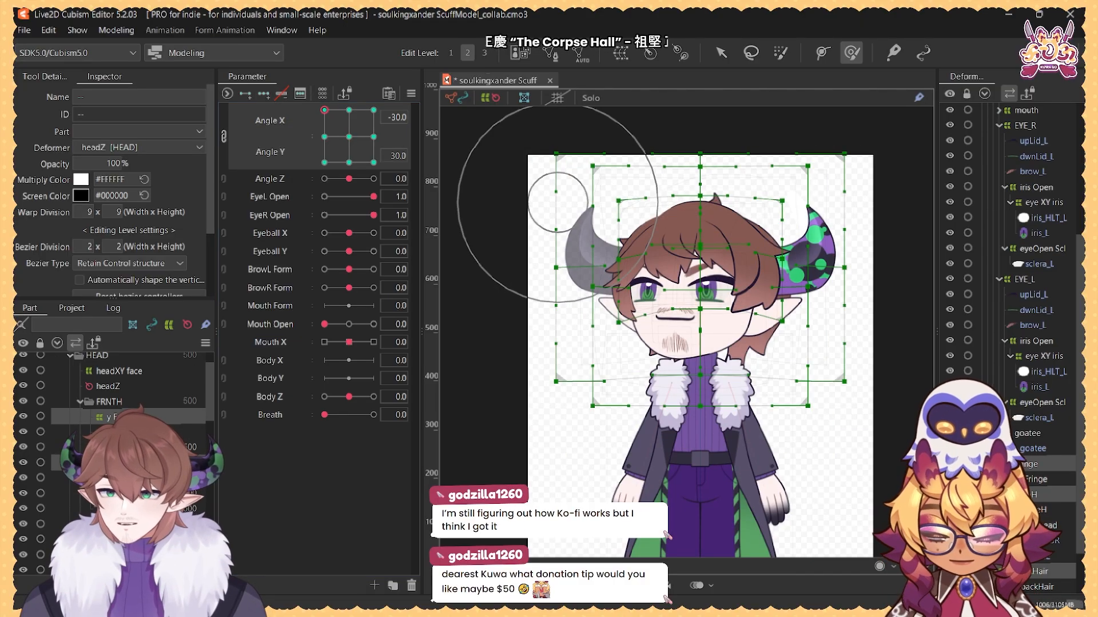
# Step: Select the y SideH deformer and nudge the left side of its grid slightly upward at Angle X -30.0 and Angle Y 30.0
pyautogui.click(1028, 464)
pyautogui.keyDown('ctrl'); pyautogui.click(1030, 495); pyautogui.keyUp('ctrl')
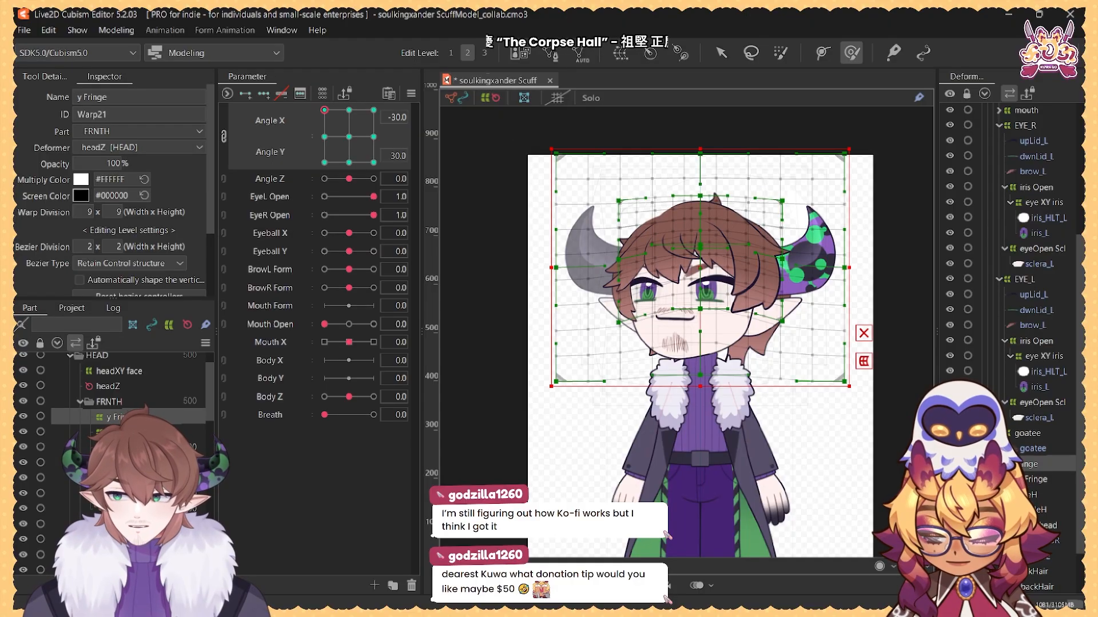
pyautogui.click(132, 417)
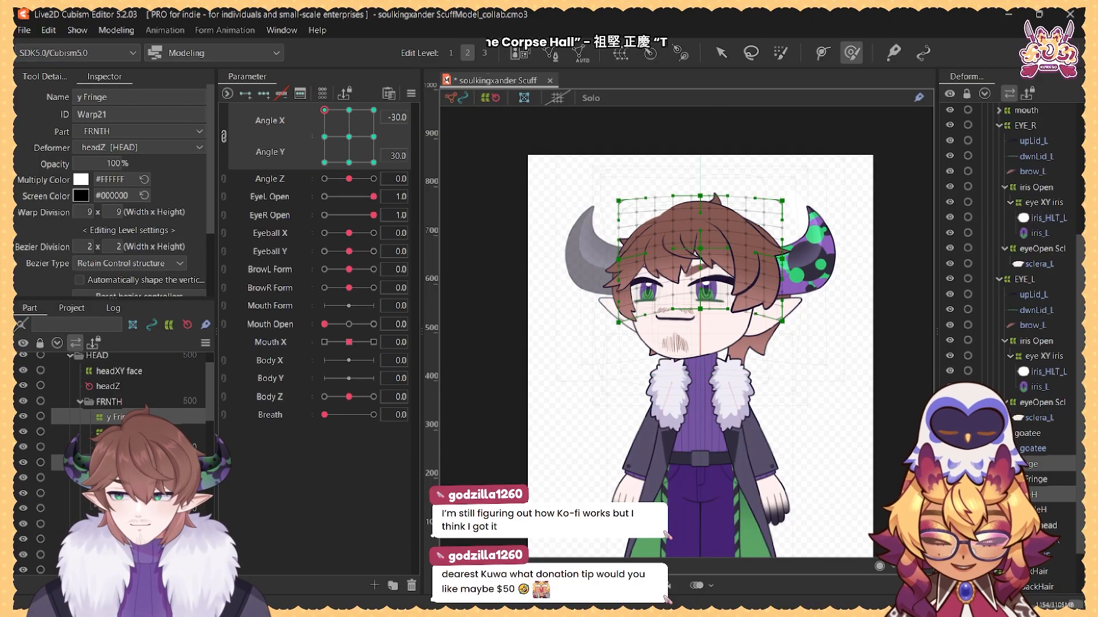
pyautogui.click(131, 463)
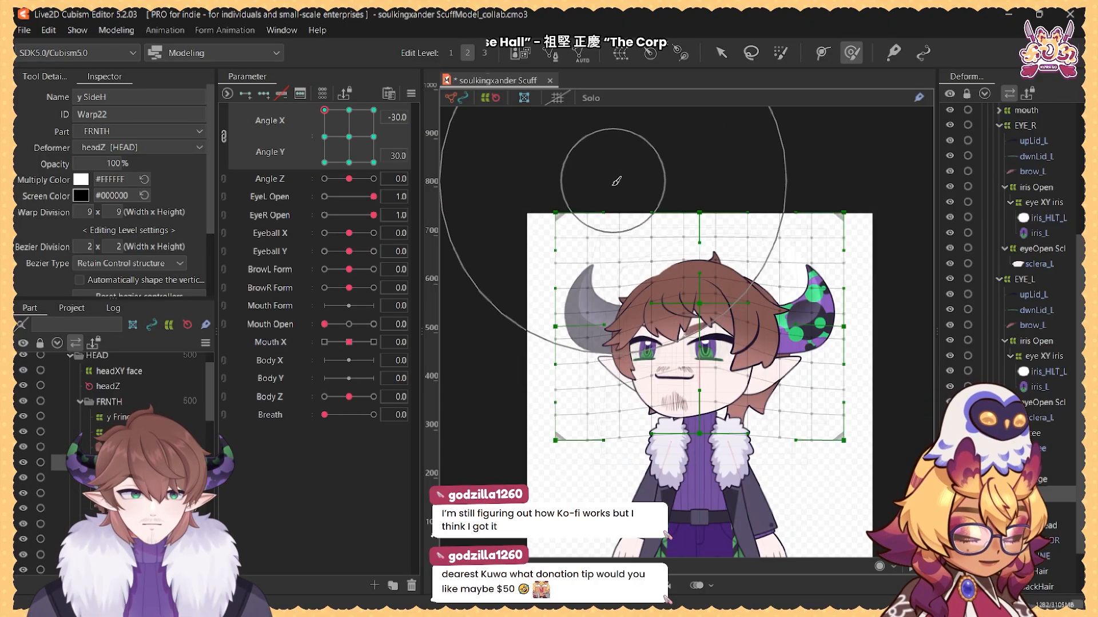
pyautogui.moveTo(608, 179)
pyautogui.mouseDown()
pyautogui.moveTo(611, 190)
pyautogui.moveTo(633, 155)
pyautogui.mouseUp()
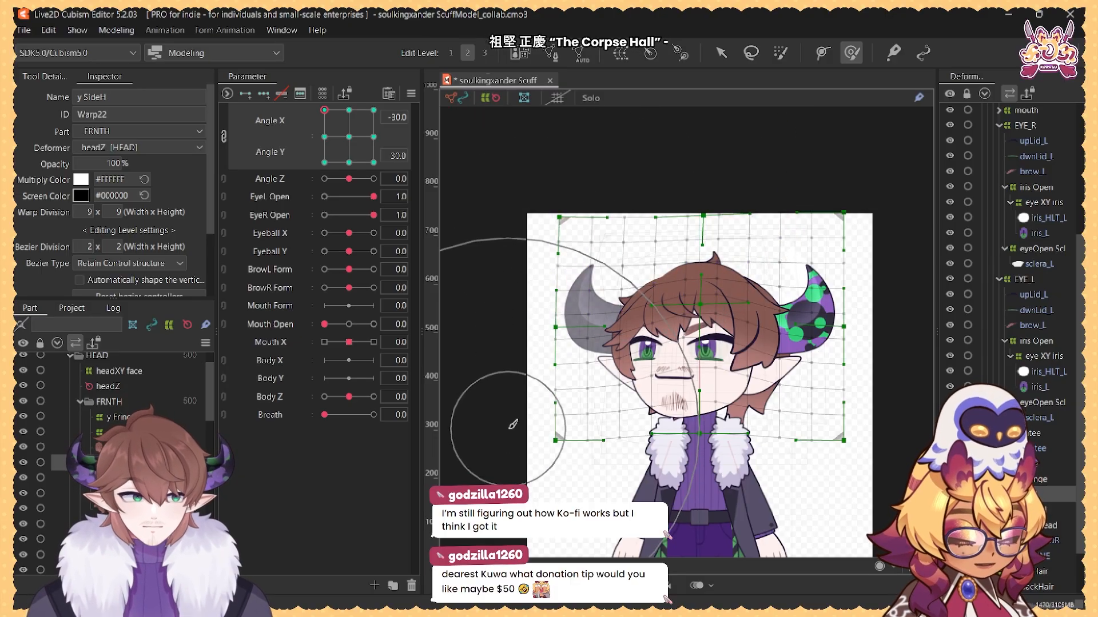
pyautogui.moveTo(507, 431); pyautogui.dragTo(506, 424)
pyautogui.moveTo(738, 140); pyautogui.dragTo(740, 136)
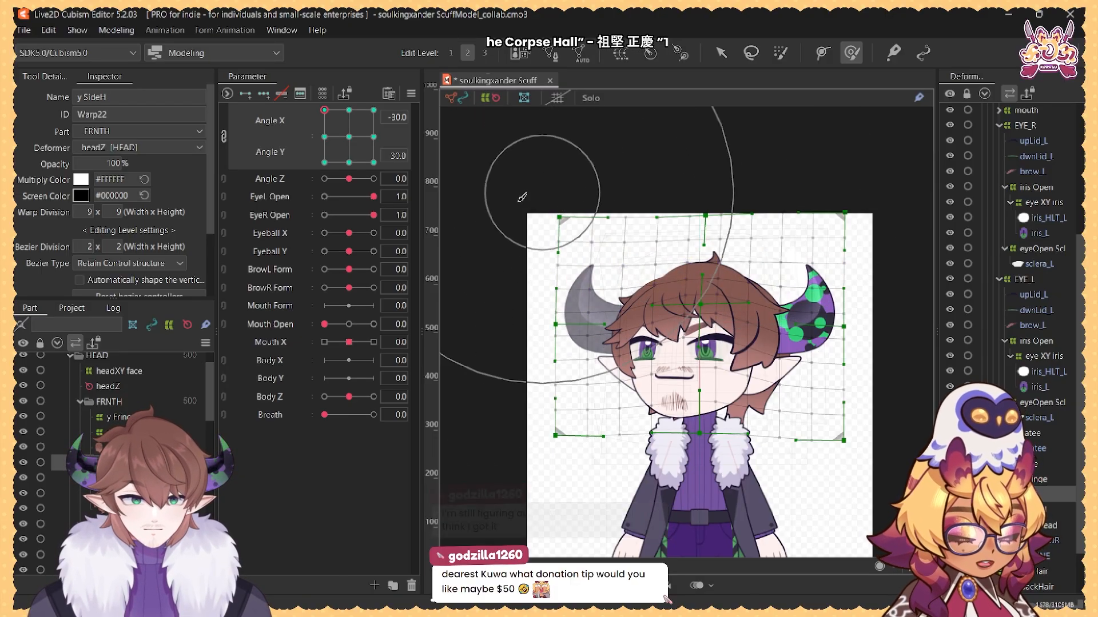
pyautogui.moveTo(541, 198); pyautogui.dragTo(542, 189)
pyautogui.moveTo(771, 108); pyautogui.dragTo(773, 113)
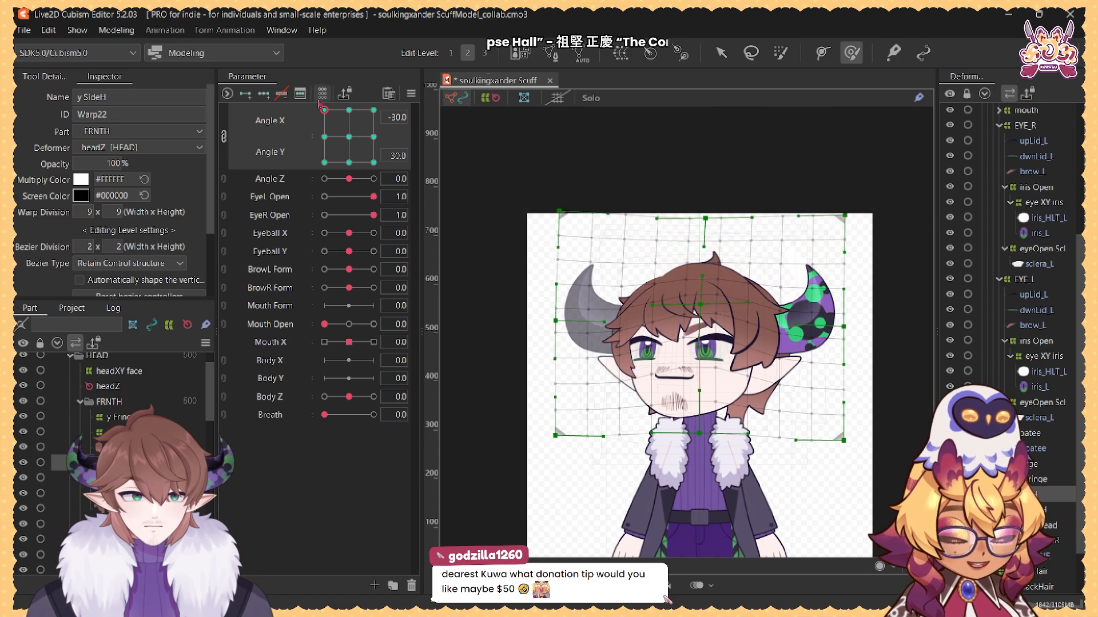
# Step: At Angle X -30.0 and Angle Y -30.0, nudge the upper part of the y SideH grid and compare it with Angle Y 30.0
pyautogui.moveTo(325, 110)
pyautogui.mouseDown()
pyautogui.moveTo(352, 110)
pyautogui.moveTo(306, 111)
pyautogui.mouseUp()
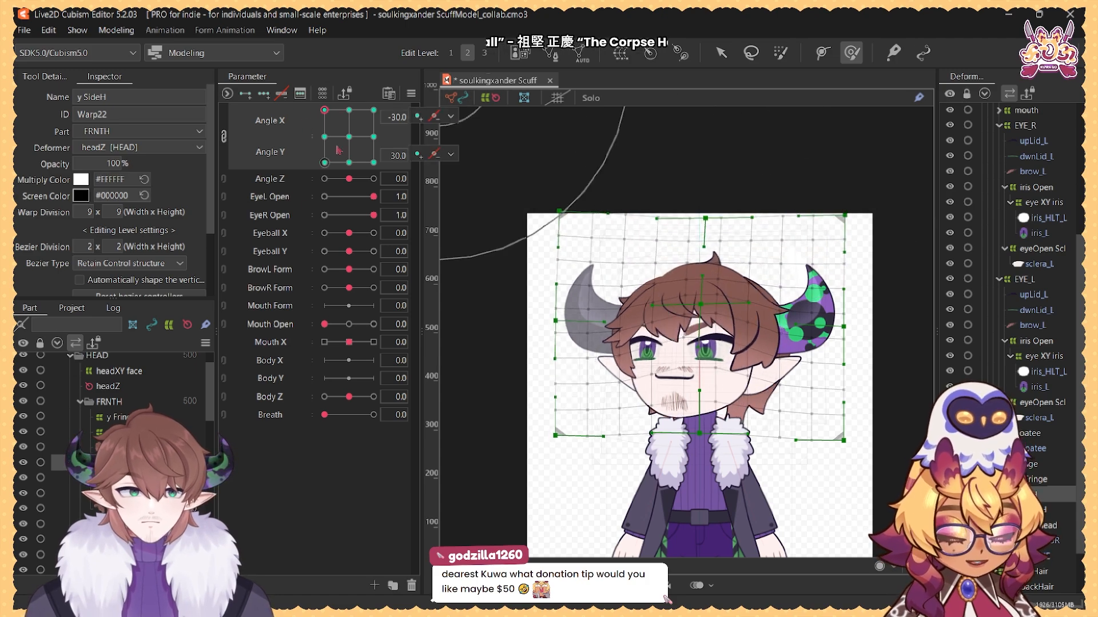
pyautogui.click(325, 163)
pyautogui.moveTo(653, 139); pyautogui.dragTo(657, 153)
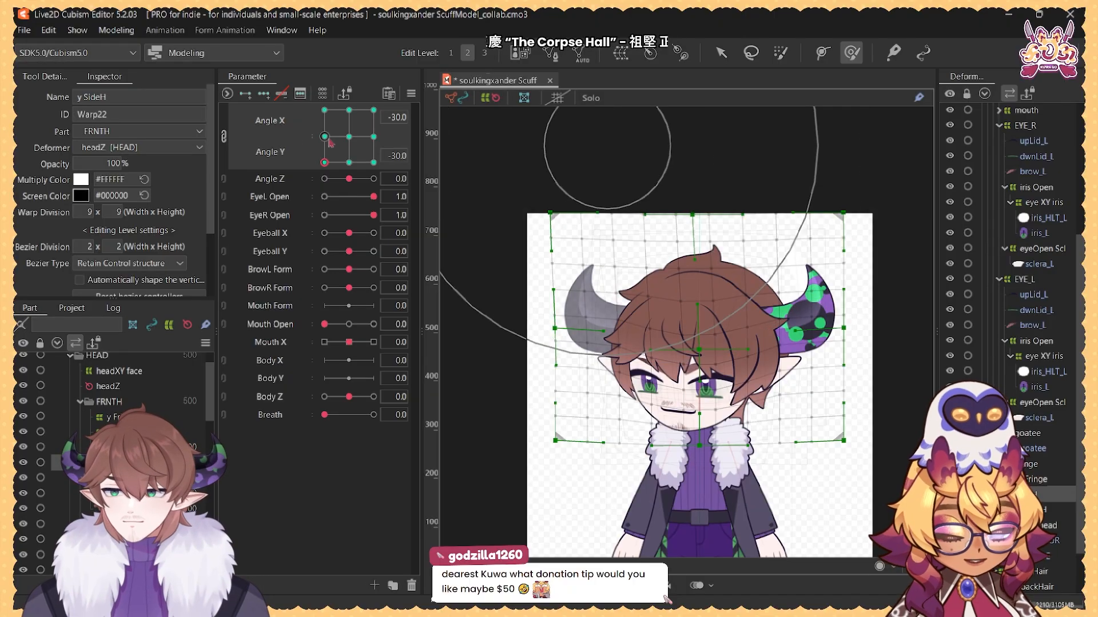
pyautogui.moveTo(325, 162)
pyautogui.mouseDown()
pyautogui.moveTo(344, 162)
pyautogui.moveTo(314, 183)
pyautogui.moveTo(322, 114)
pyautogui.moveTo(284, 223)
pyautogui.moveTo(286, 114)
pyautogui.moveTo(263, 227)
pyautogui.moveTo(280, 110)
pyautogui.mouseUp()
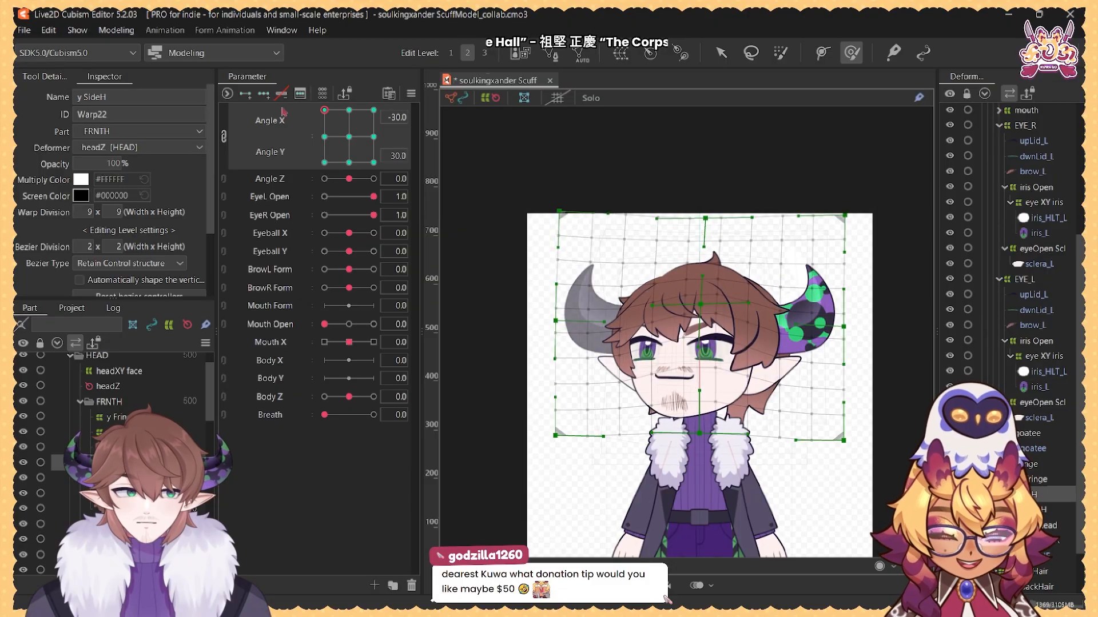
# Step: Select the y Fringe deformer and adjust its grid with the deform brush at Angle X -30.0 and Angle Y 30.0, comparing against other Angle Y poses
pyautogui.click(1020, 465)
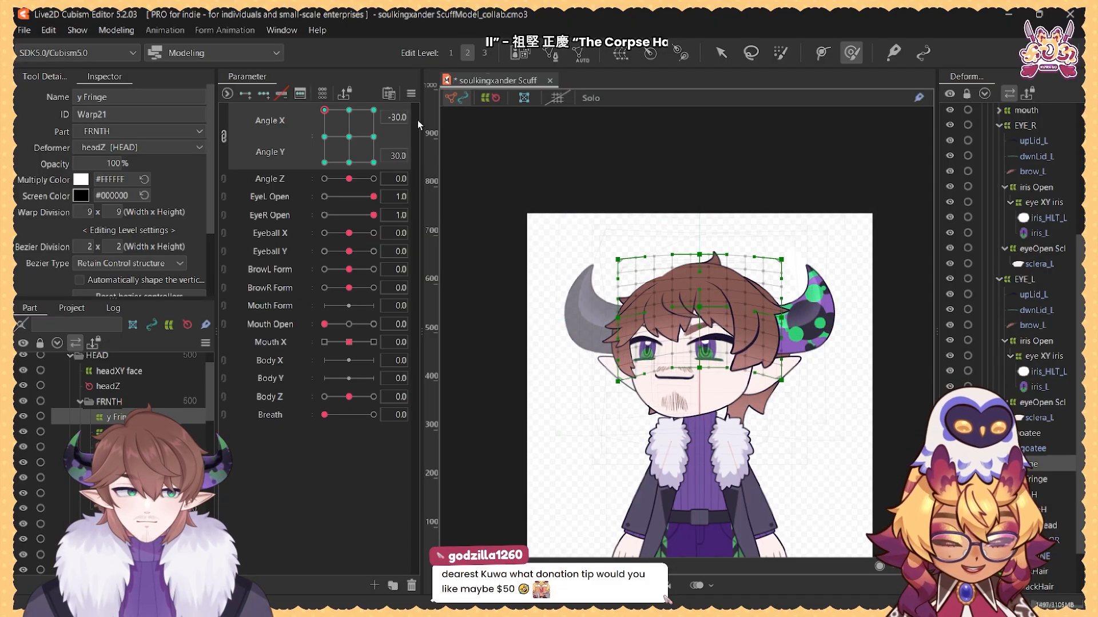
pyautogui.click(348, 111)
pyautogui.moveTo(349, 111); pyautogui.dragTo(325, 110)
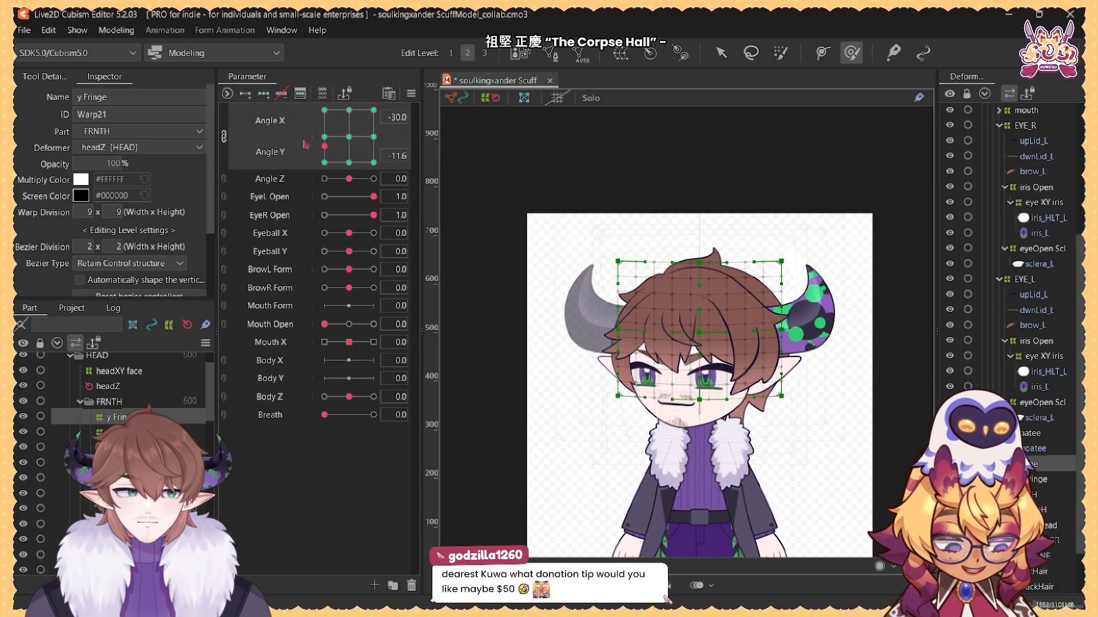
pyautogui.press('b')
pyautogui.moveTo(697, 367); pyautogui.dragTo(662, 366)
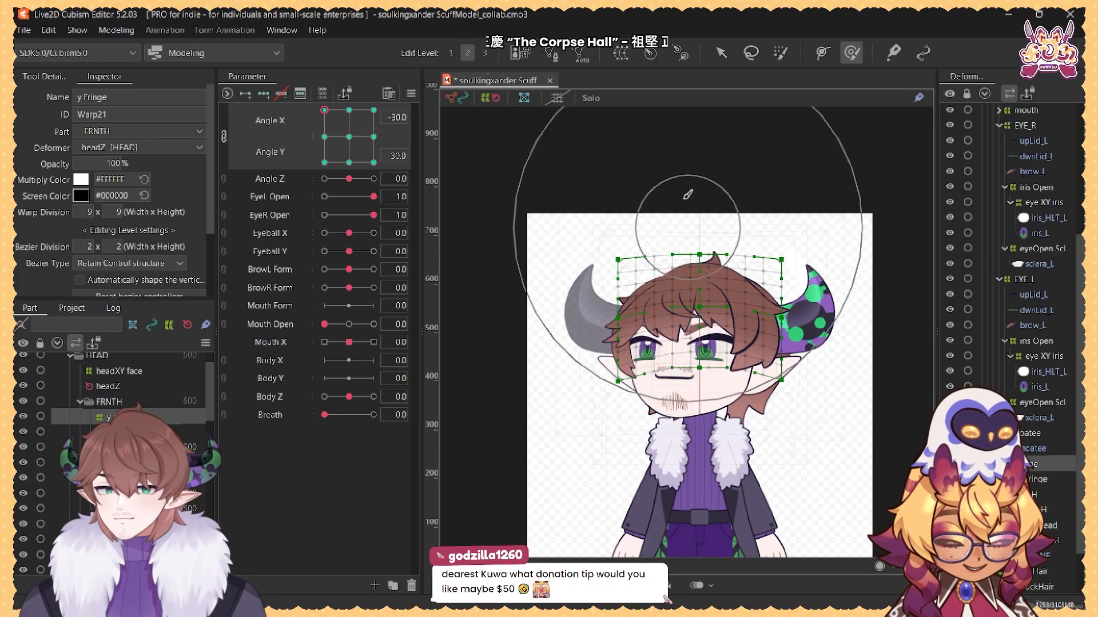
pyautogui.press('b')
pyautogui.moveTo(697, 306); pyautogui.dragTo(696, 275)
pyautogui.moveTo(349, 112); pyautogui.dragTo(321, 108)
pyautogui.press('b')
pyautogui.moveTo(594, 201); pyautogui.dragTo(612, 197)
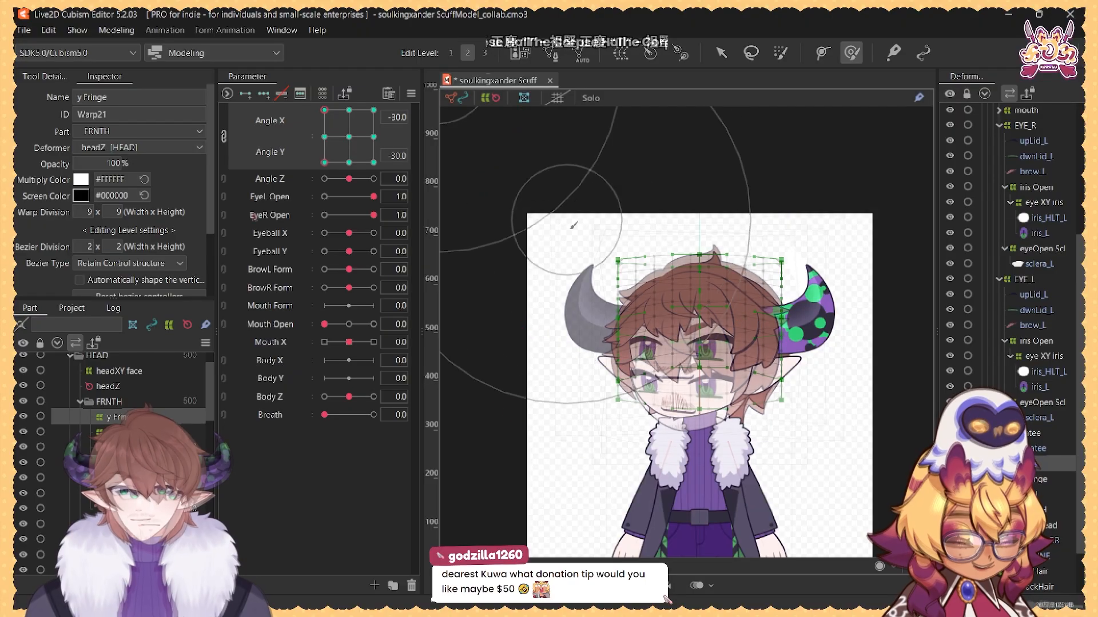
# Step: Select the y SideH deformer and nudge the lower part of its grid slightly at Angle X -30.0 and Angle Y -30.0
pyautogui.scroll(-4, 124, 425)
pyautogui.scroll(-2, 124, 424)
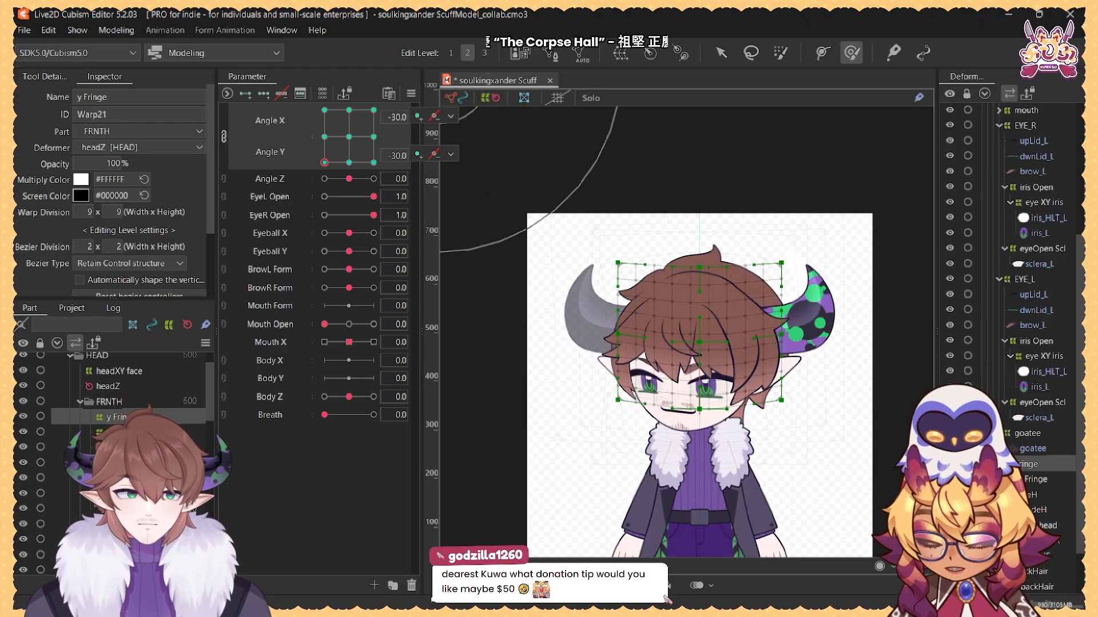
pyautogui.click(118, 463)
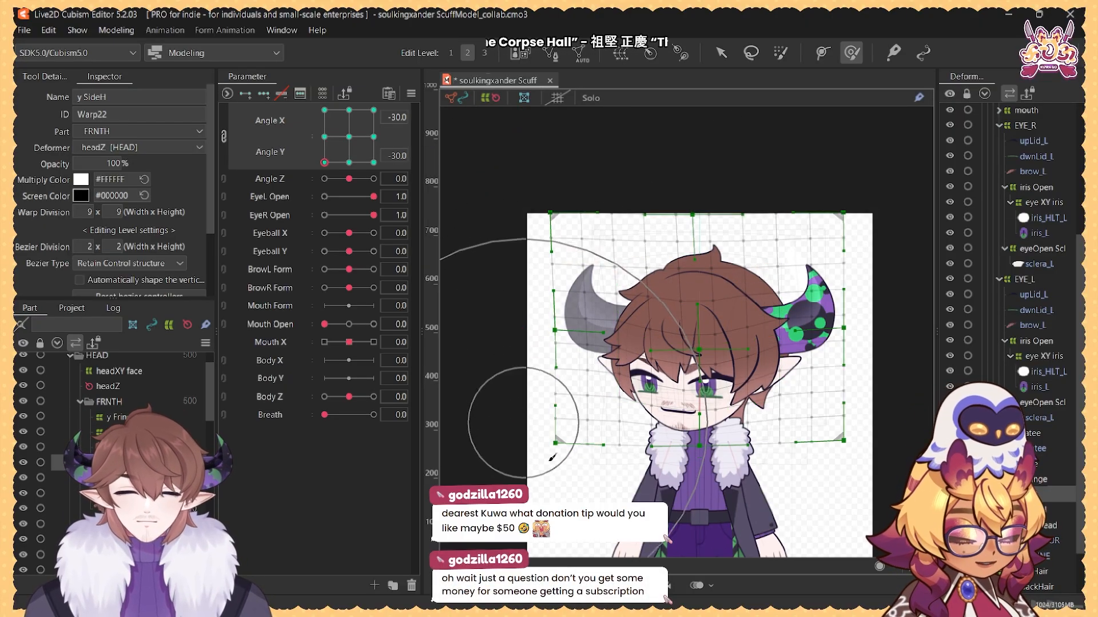
pyautogui.moveTo(578, 508)
pyautogui.mouseDown()
pyautogui.moveTo(581, 490)
pyautogui.moveTo(588, 497)
pyautogui.mouseUp()
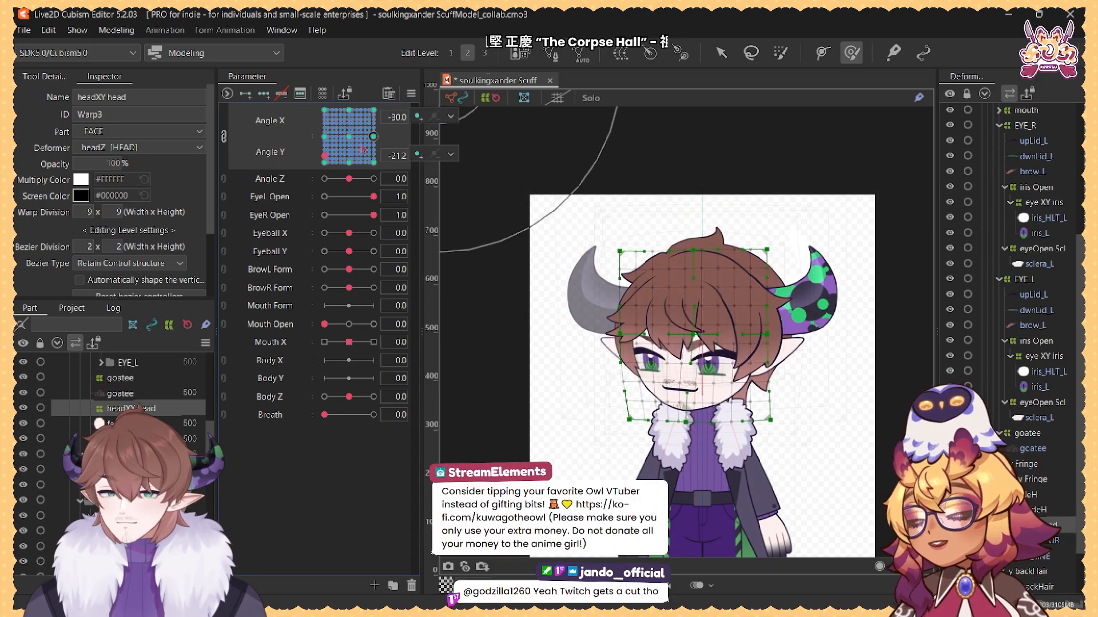
# Step: Return Angle X and Angle Y to 0.0 and create a parent warp deformer named x earL for the ear_L mesh
pyautogui.click(349, 144)
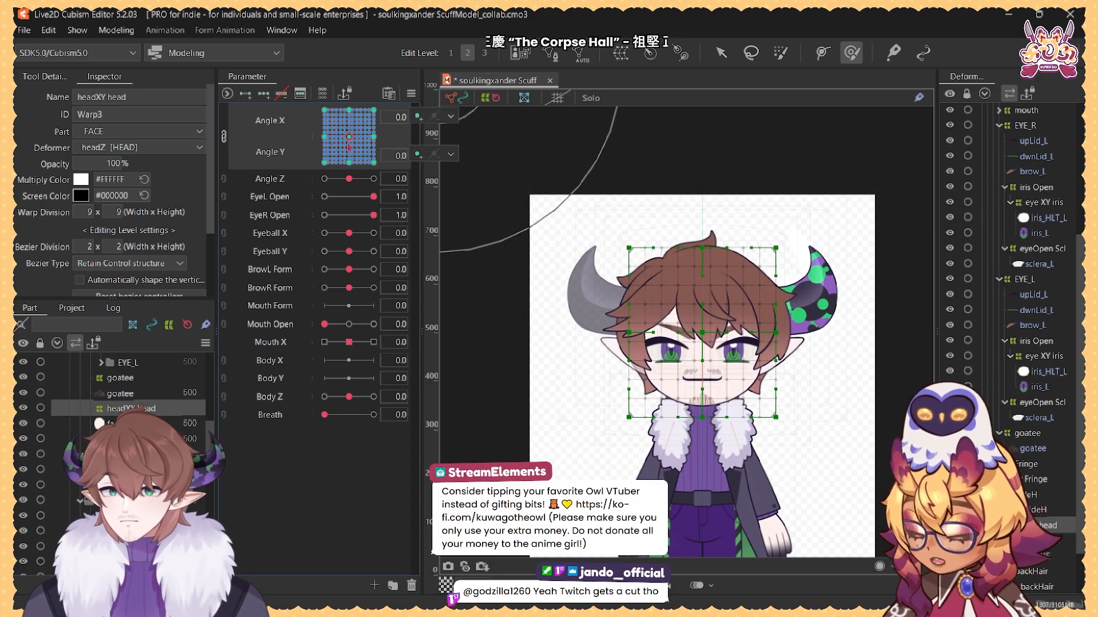
pyautogui.click(117, 469)
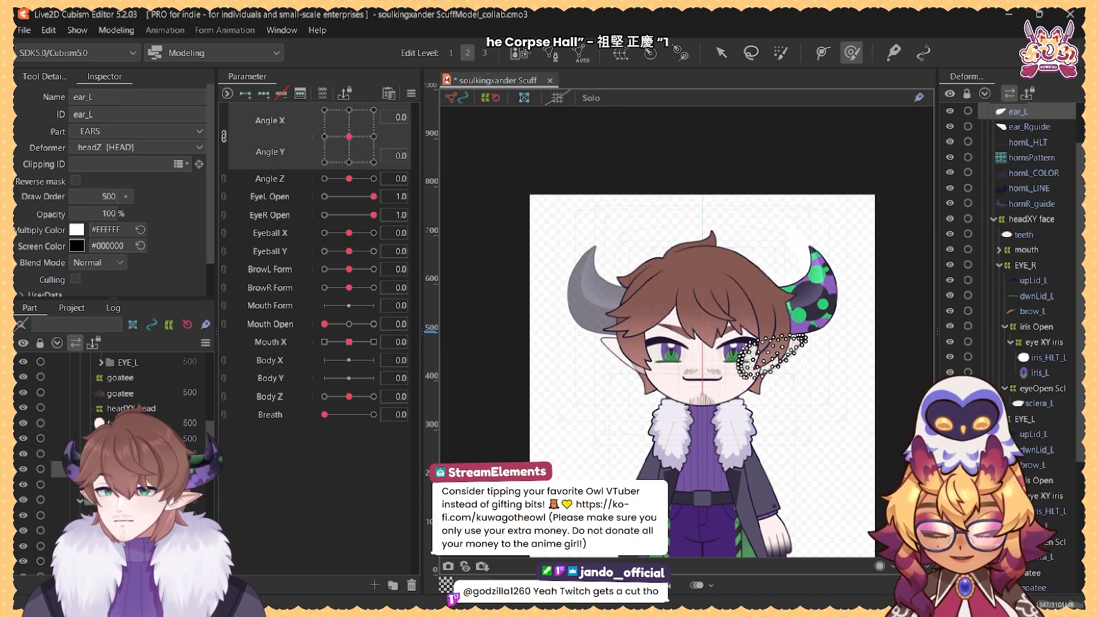
pyautogui.click(117, 485)
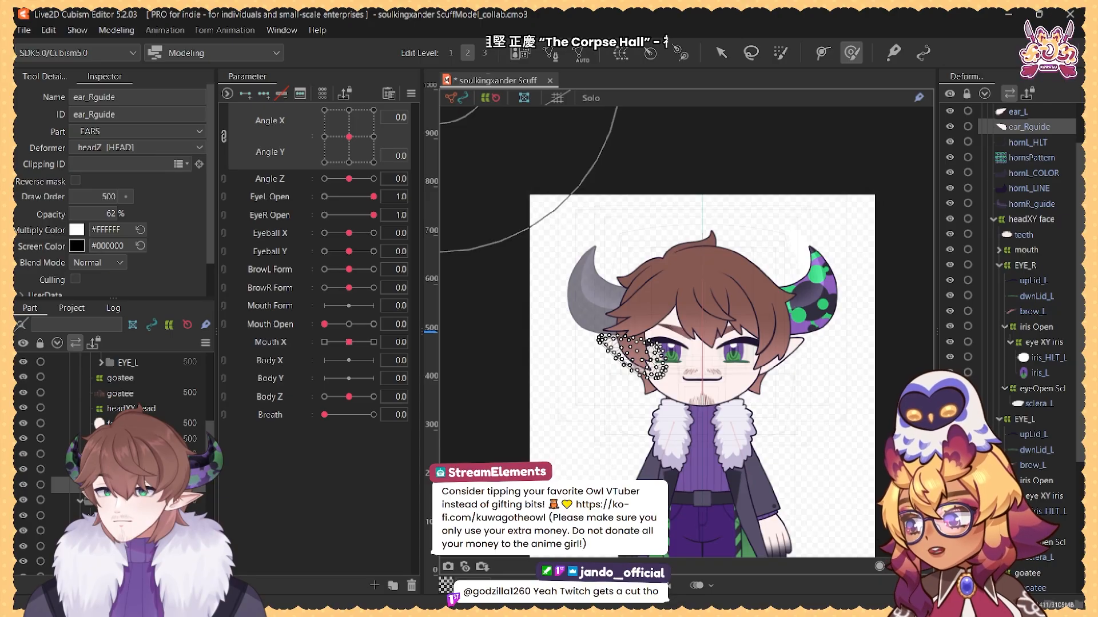
pyautogui.click(1032, 113)
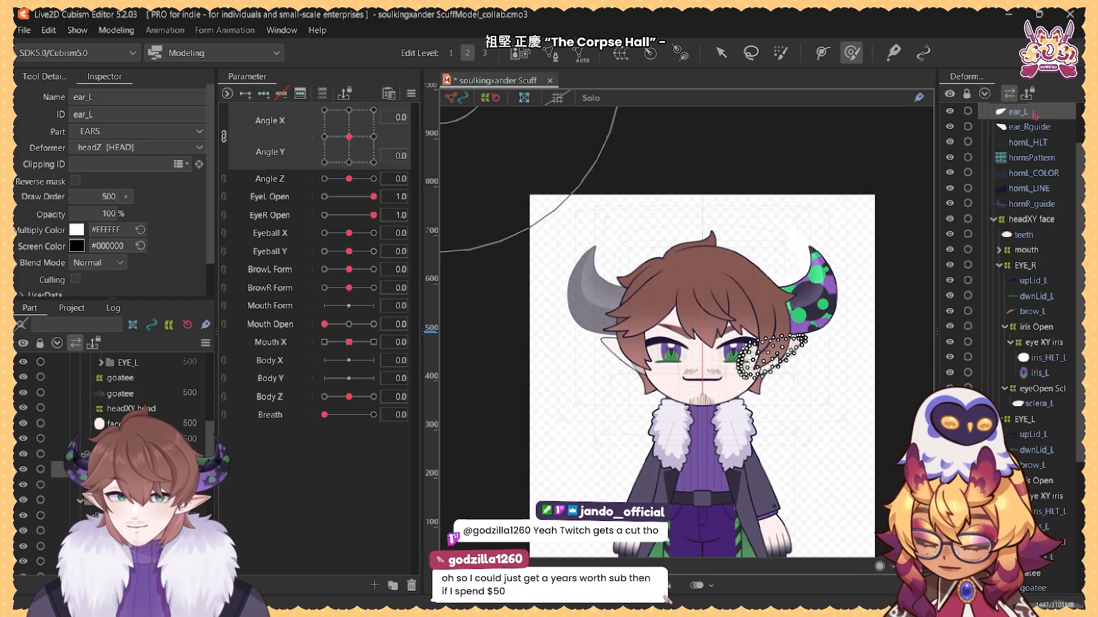
pyautogui.click(620, 53)
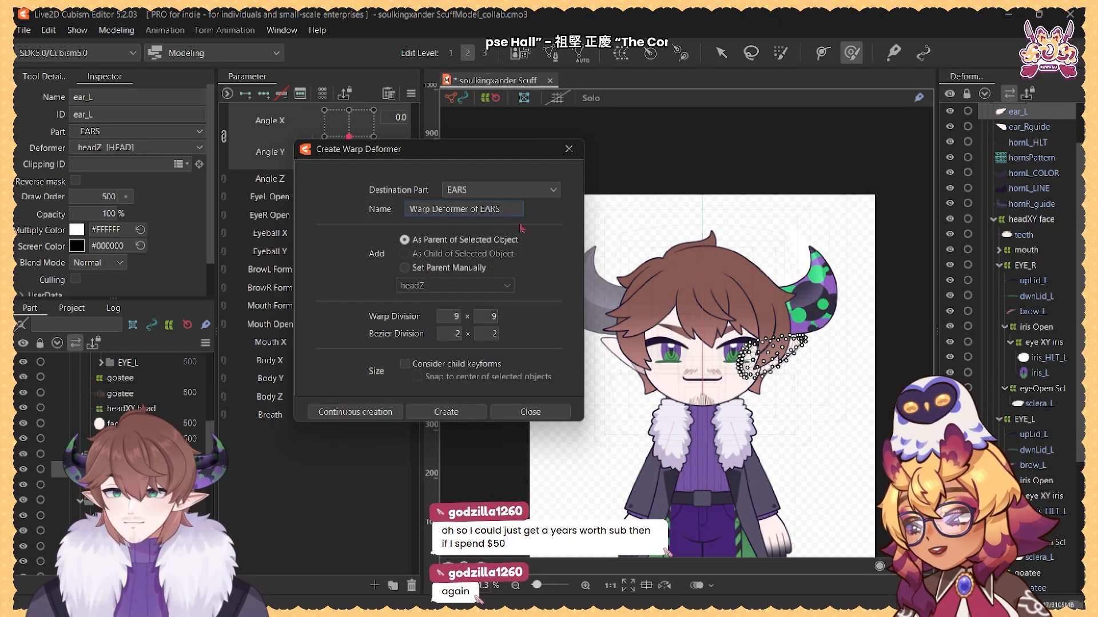
pyautogui.moveTo(508, 209); pyautogui.dragTo(382, 210)
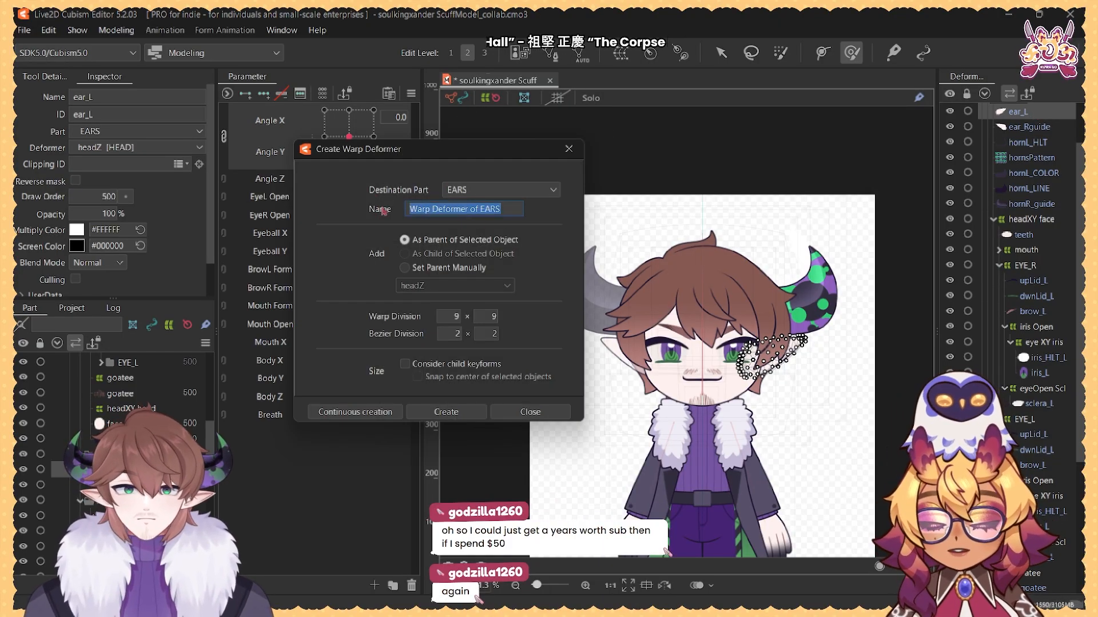
pyautogui.write('x earL')
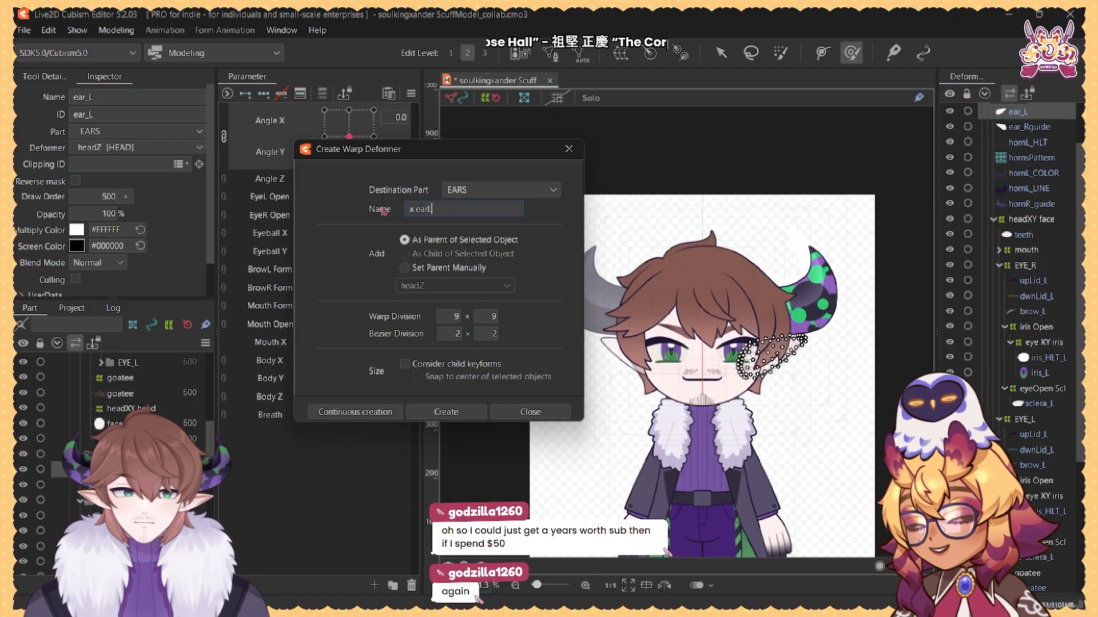
pyautogui.press('Return')
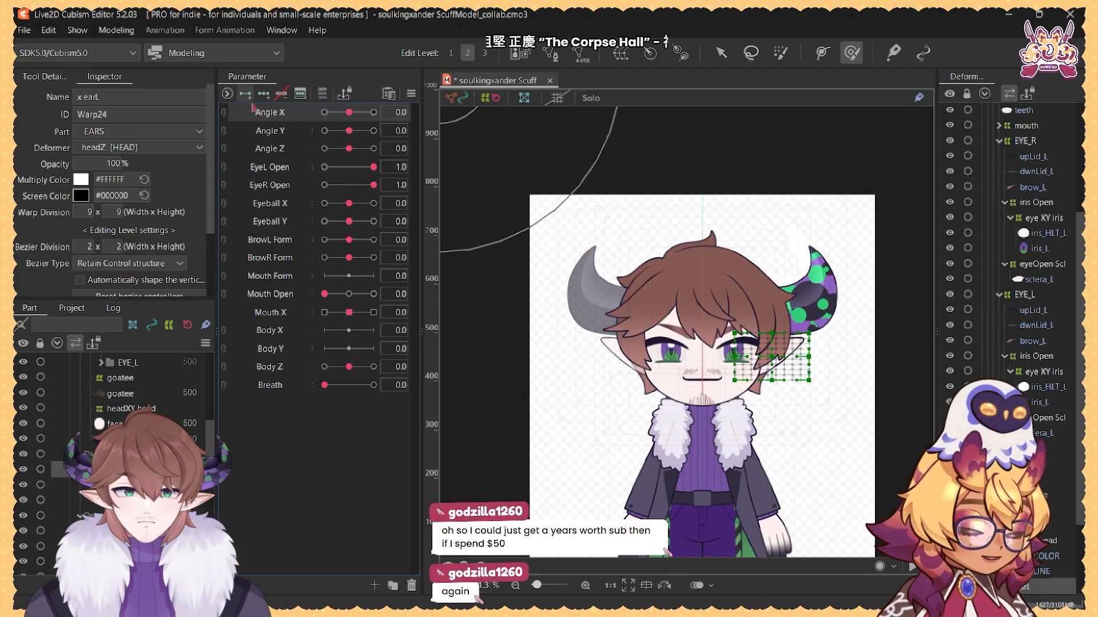
# Step: Add three keys on Angle X to the x earL deformer and compare the ear at -30.0 with the neutral pose
pyautogui.click(263, 94)
pyautogui.click(325, 112)
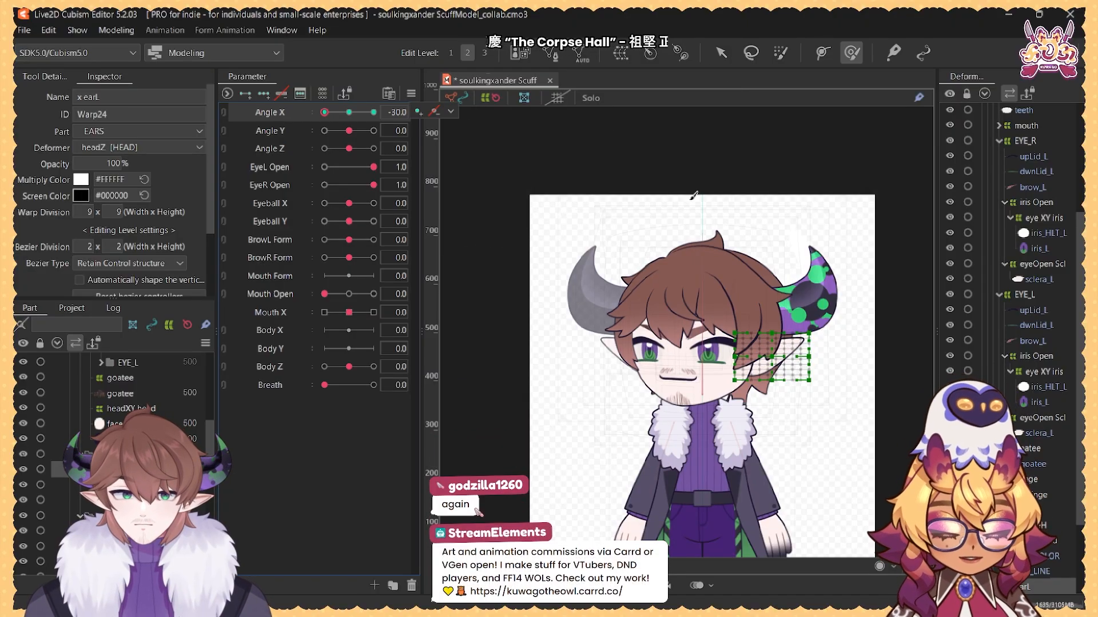
pyautogui.moveTo(348, 113); pyautogui.dragTo(280, 116)
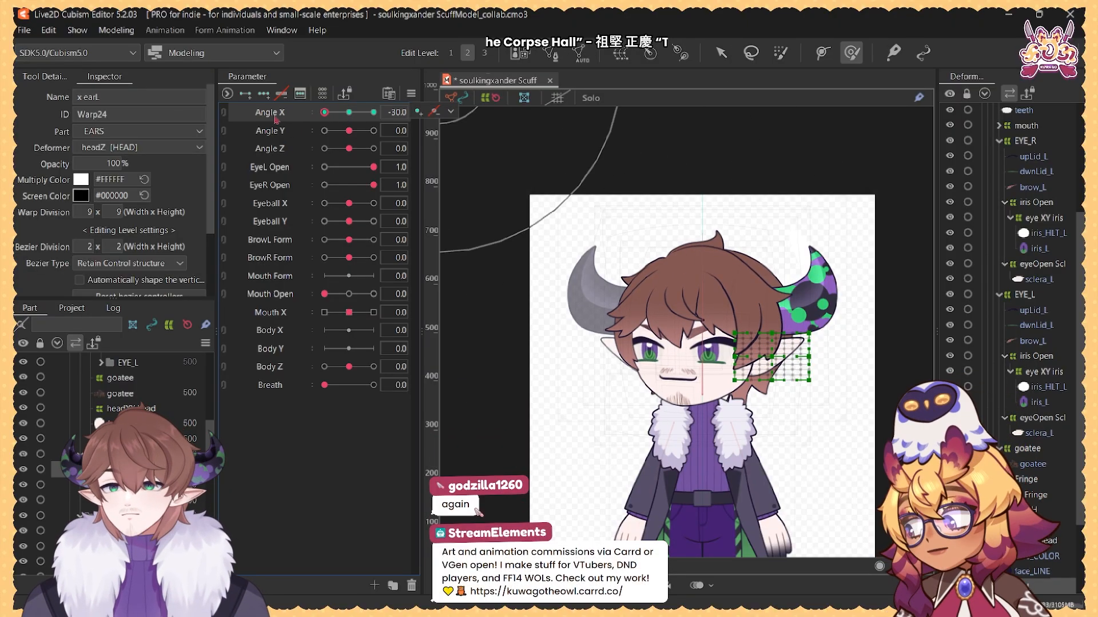
pyautogui.click(722, 54)
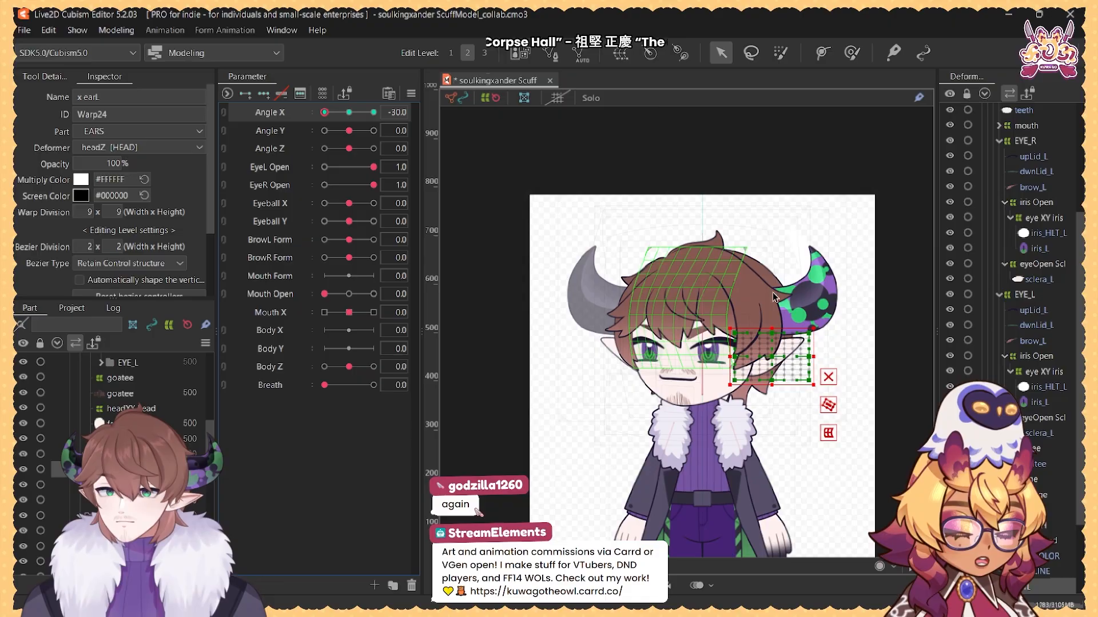
pyautogui.click(349, 113)
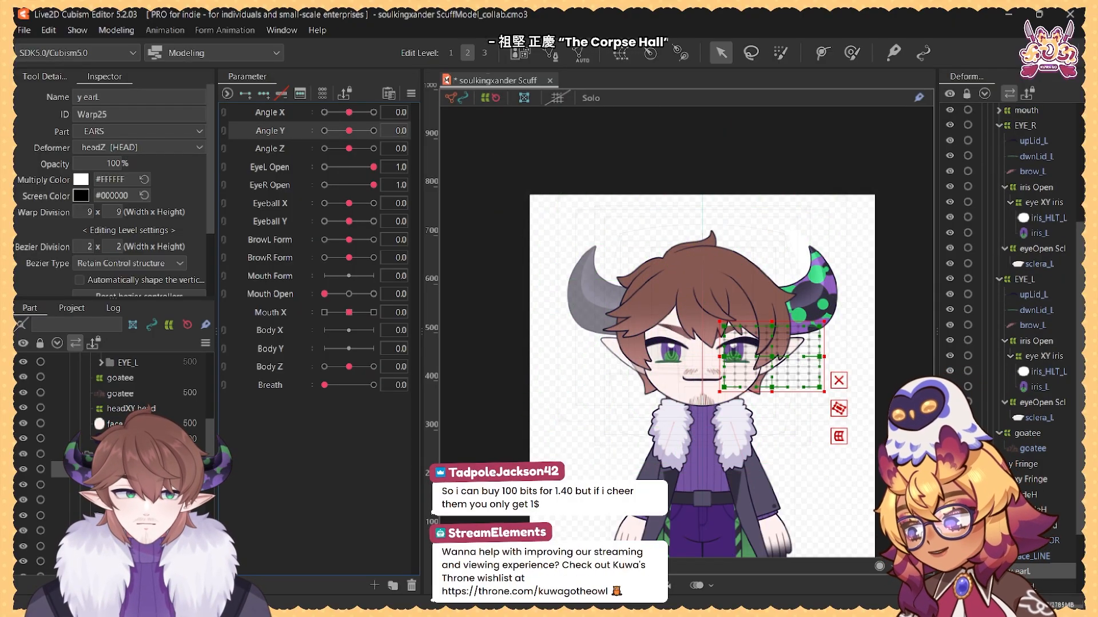
# Step: At Angle Y -30.0, distort the y earL deformer by shifting its inner edge slightly downward with the temporary Distort tool
pyautogui.click(324, 130)
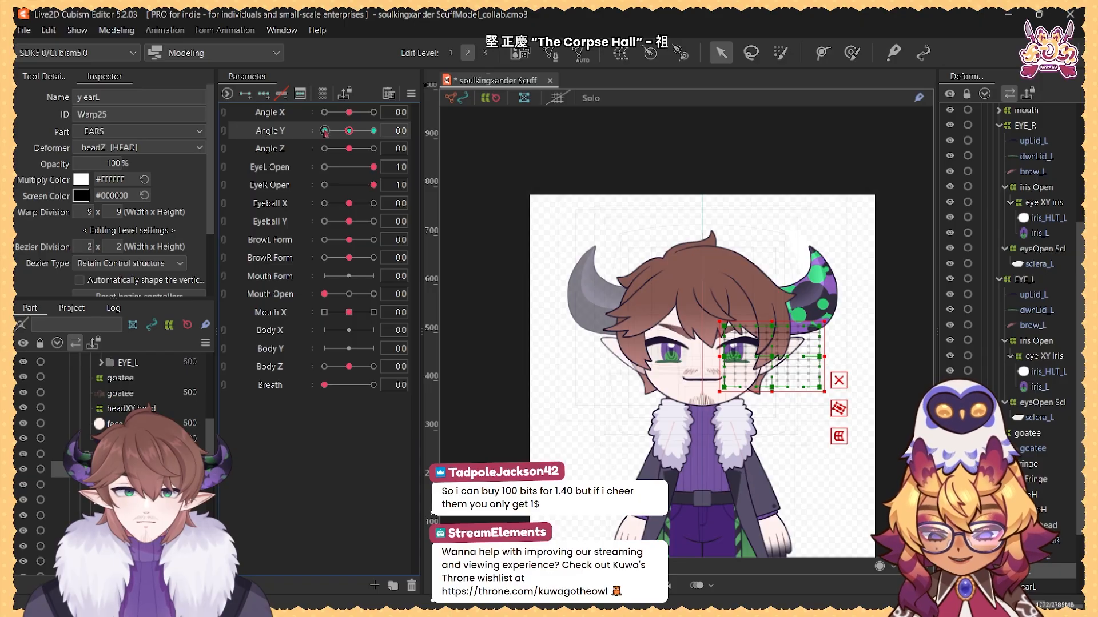
pyautogui.click(851, 53)
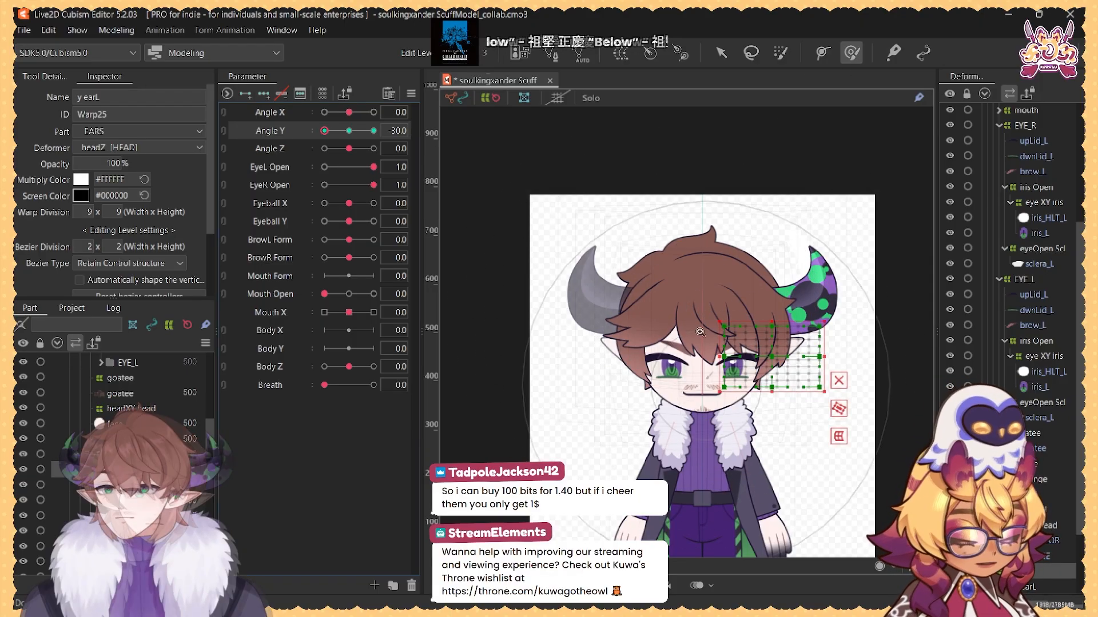
pyautogui.scroll(2, 717, 338)
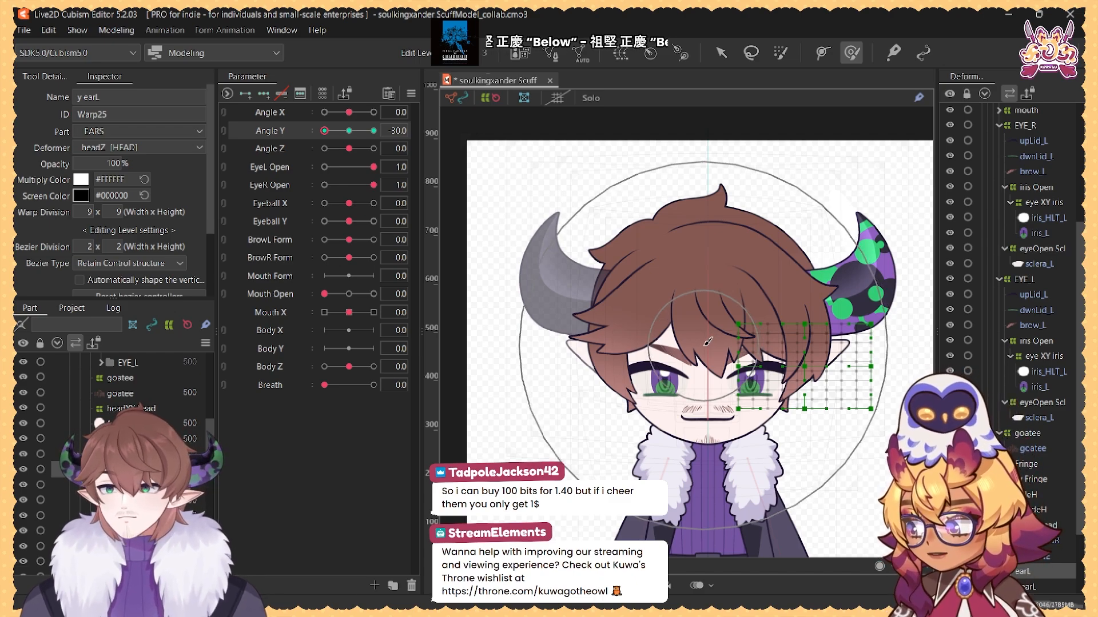
pyautogui.click(116, 30)
pyautogui.moveTo(168, 144)
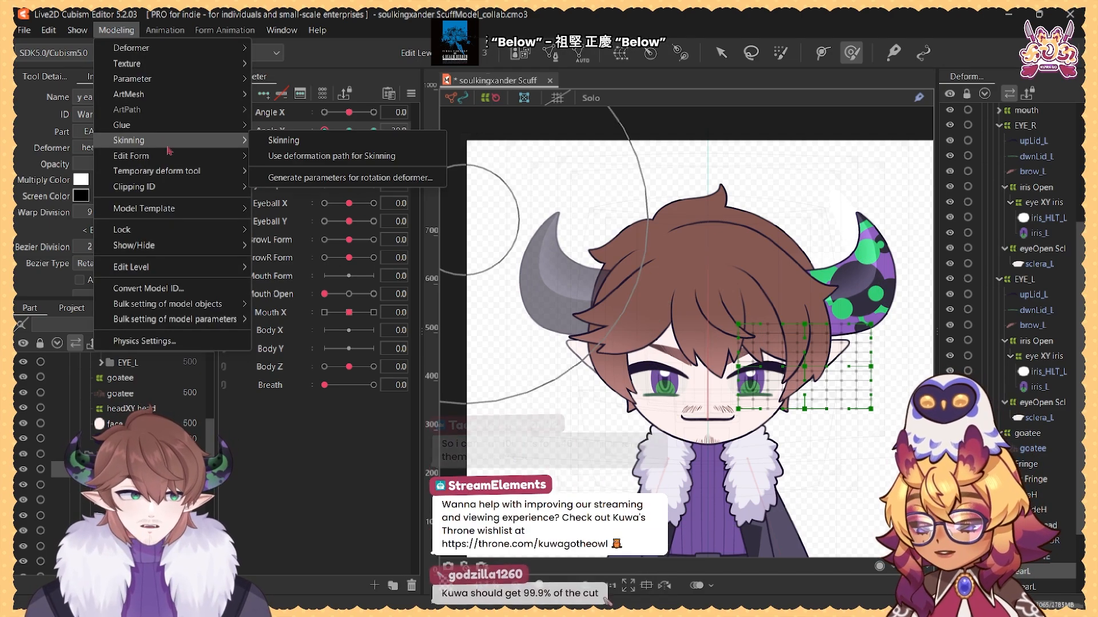
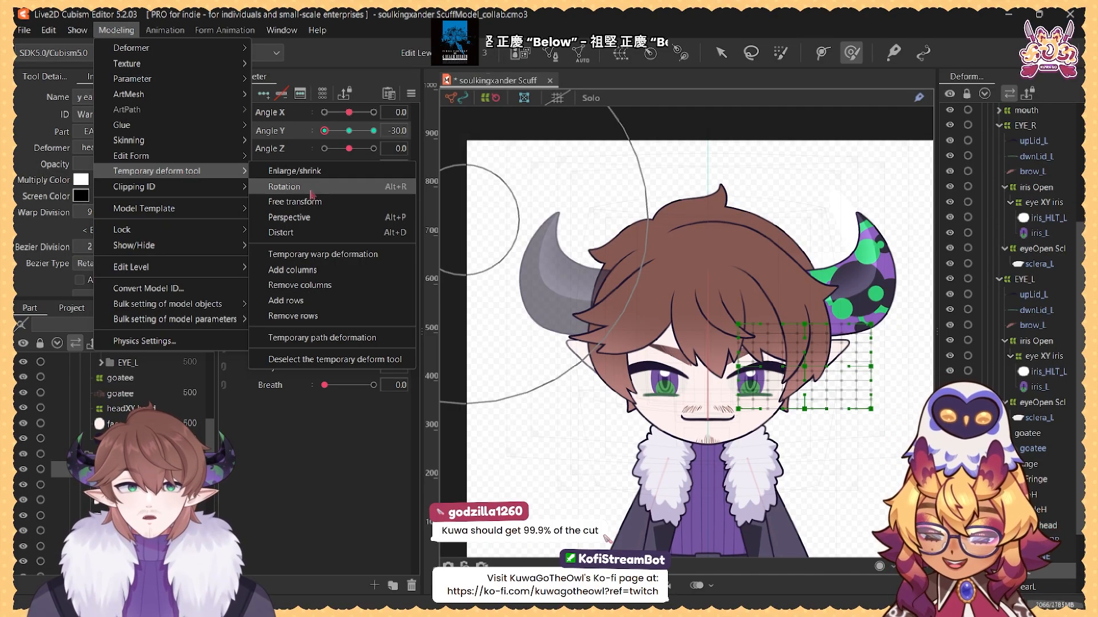
pyautogui.click(303, 226)
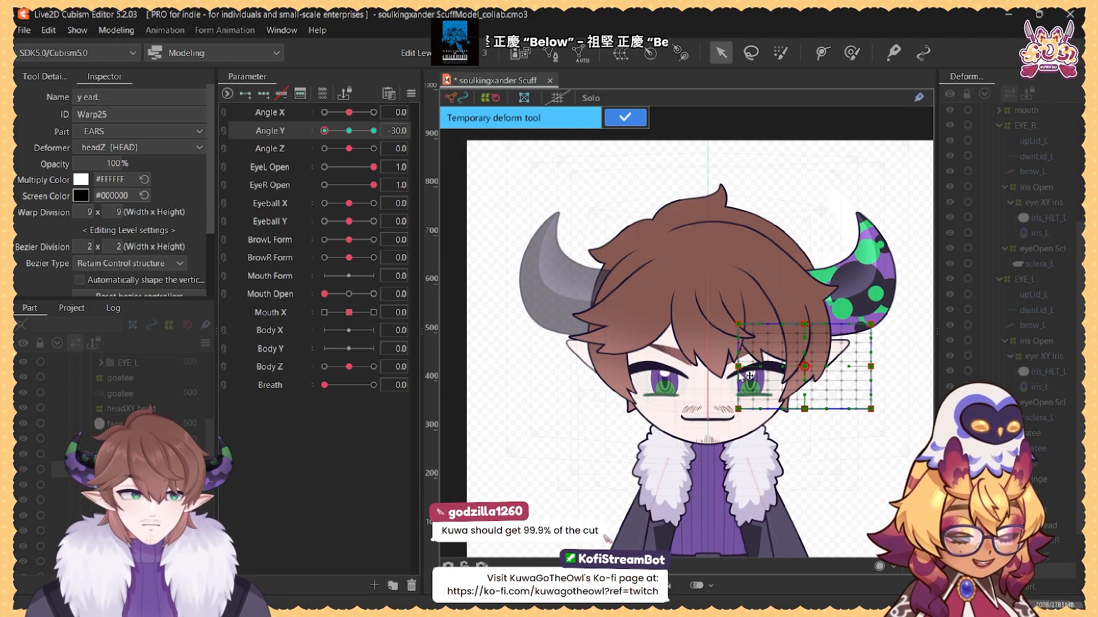
pyautogui.moveTo(741, 370); pyautogui.dragTo(742, 384)
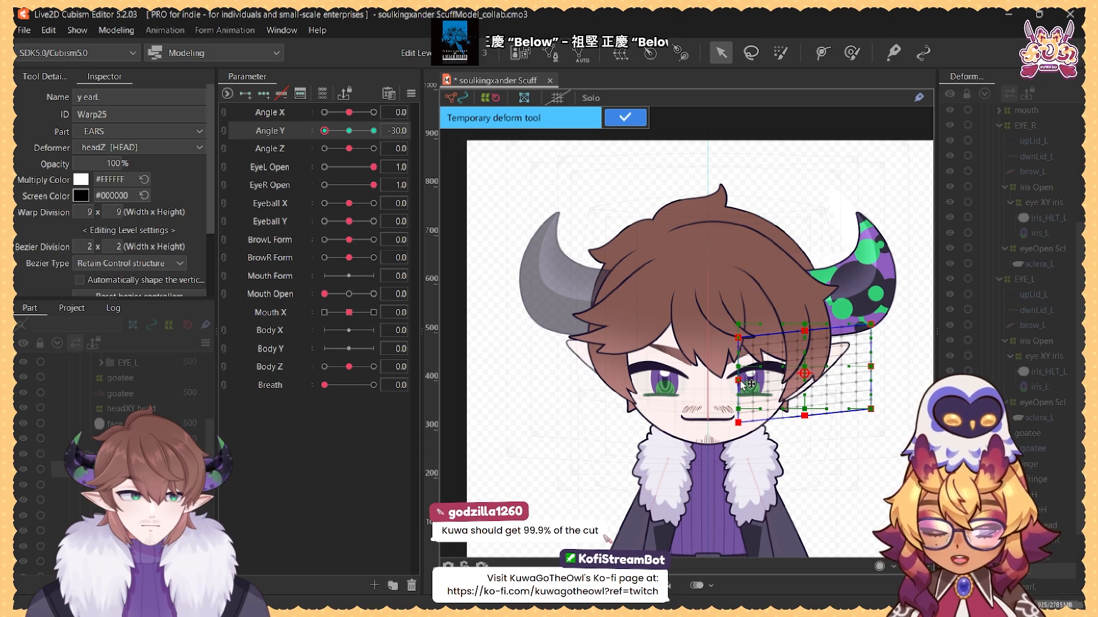
# Step: Preview the ear at Angle X -30.0 with Angle Y 30.0 and return both parameters to 0.0
pyautogui.moveTo(370, 113); pyautogui.dragTo(325, 113)
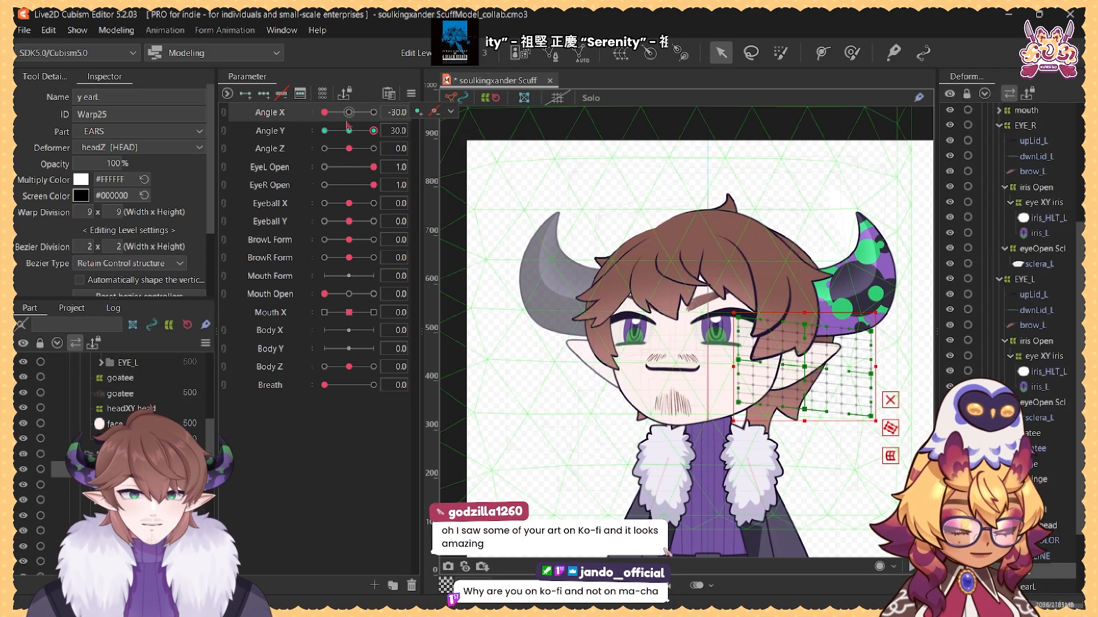
pyautogui.click(348, 114)
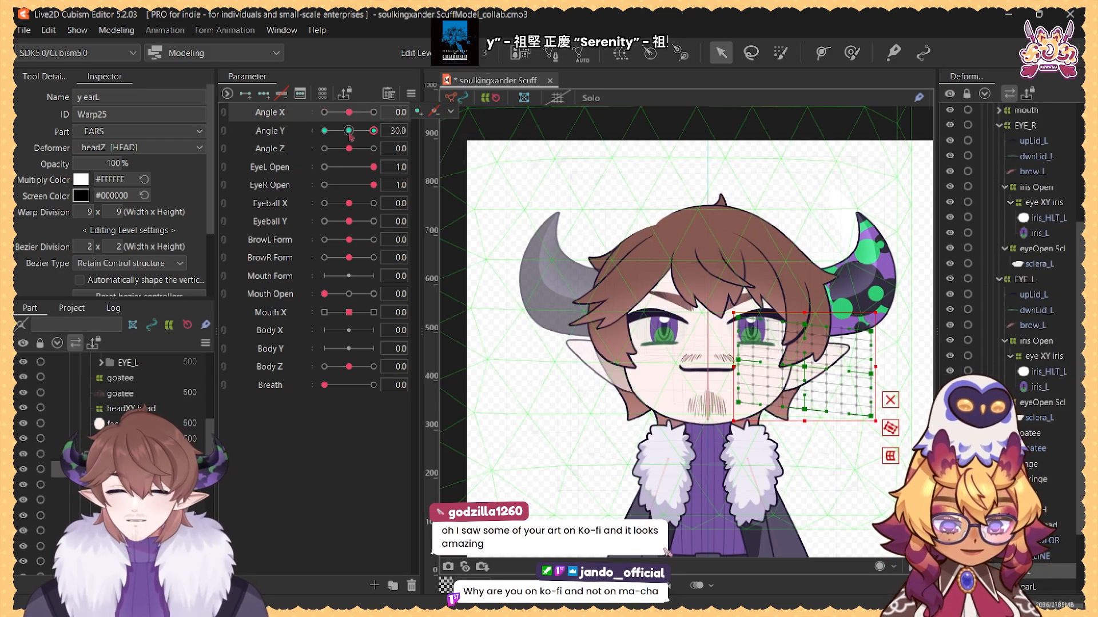
pyautogui.click(349, 130)
# Step: Duplicate the ear_L mesh together with its x earL and y earL deformers within the EARS part
pyautogui.keyDown('shift'); pyautogui.click(140, 501); pyautogui.keyUp('shift')
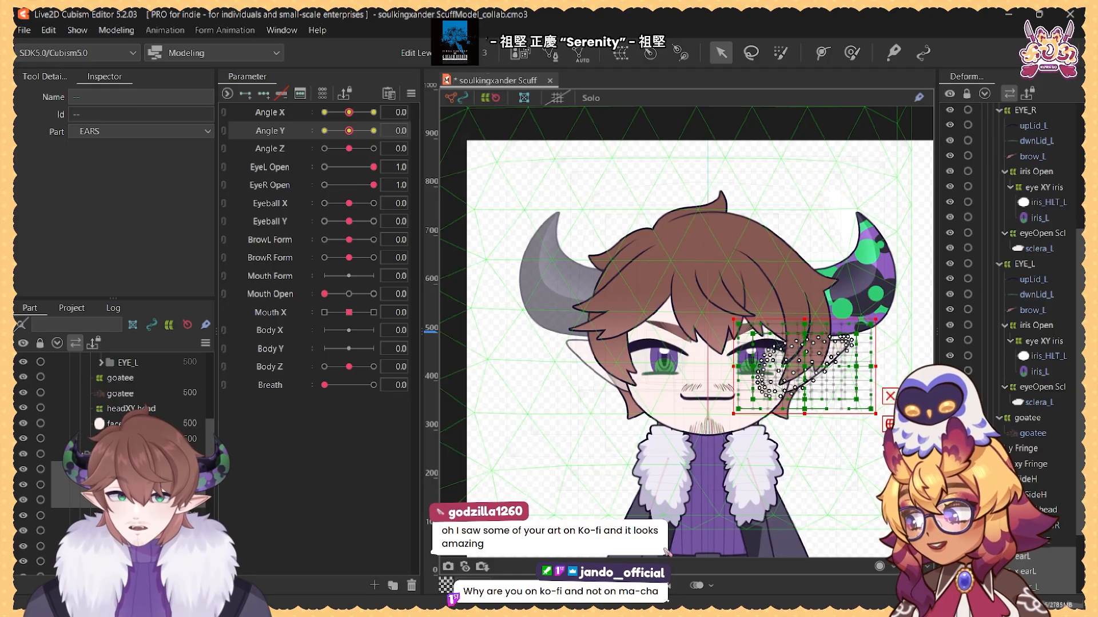
pyautogui.click(140, 470)
pyautogui.keyDown('shift'); pyautogui.click(140, 501); pyautogui.keyUp('shift')
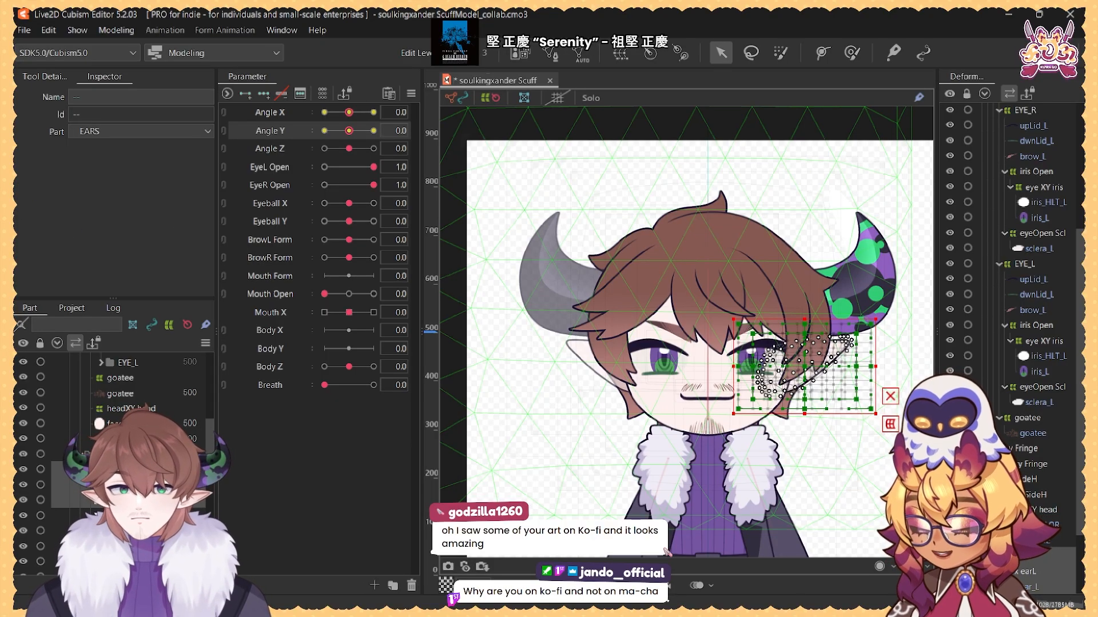
pyautogui.click(140, 454)
pyautogui.hotkey('ctrl', 'v')
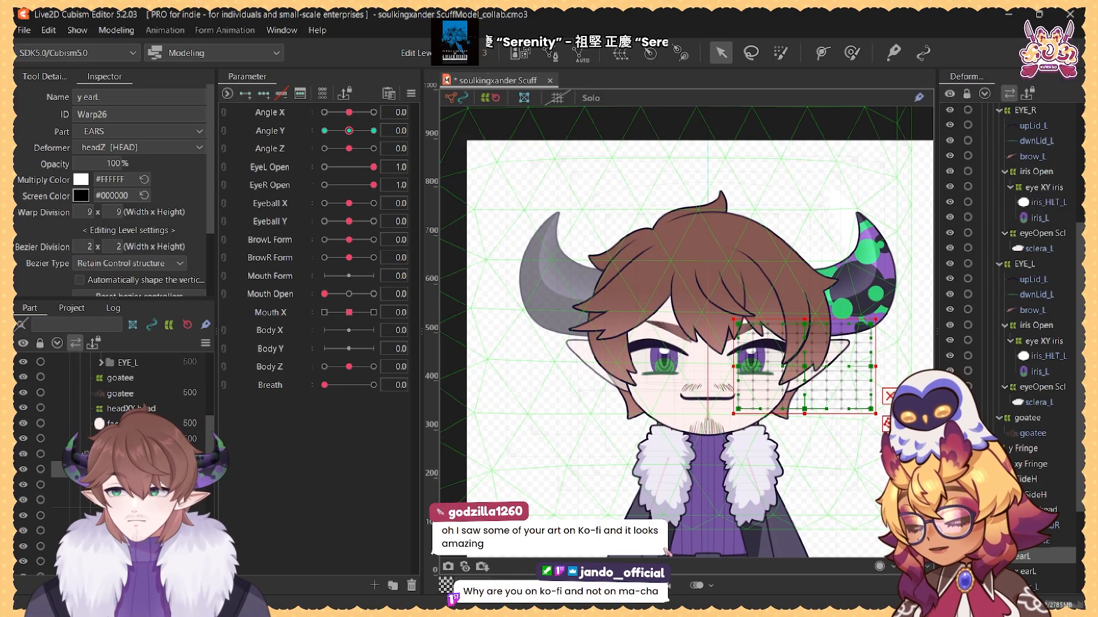
# Step: Wrap the duplicated ear rig in a new parent warp deformer within the EARS part and flip it horizontally
pyautogui.click(619, 54)
pyautogui.click(525, 451)
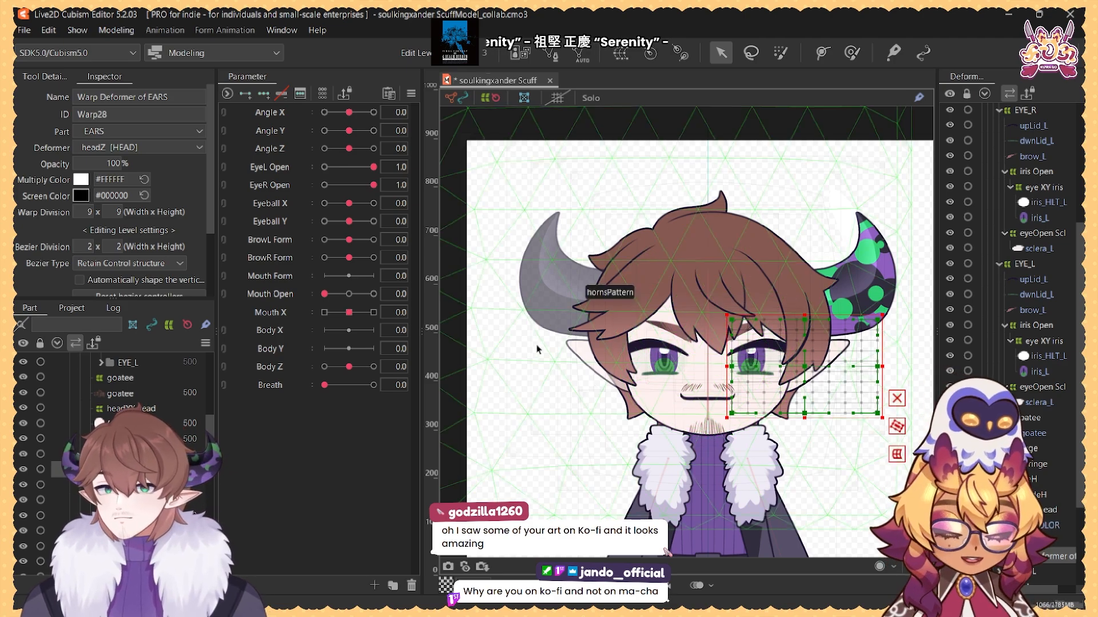
pyautogui.click(121, 34)
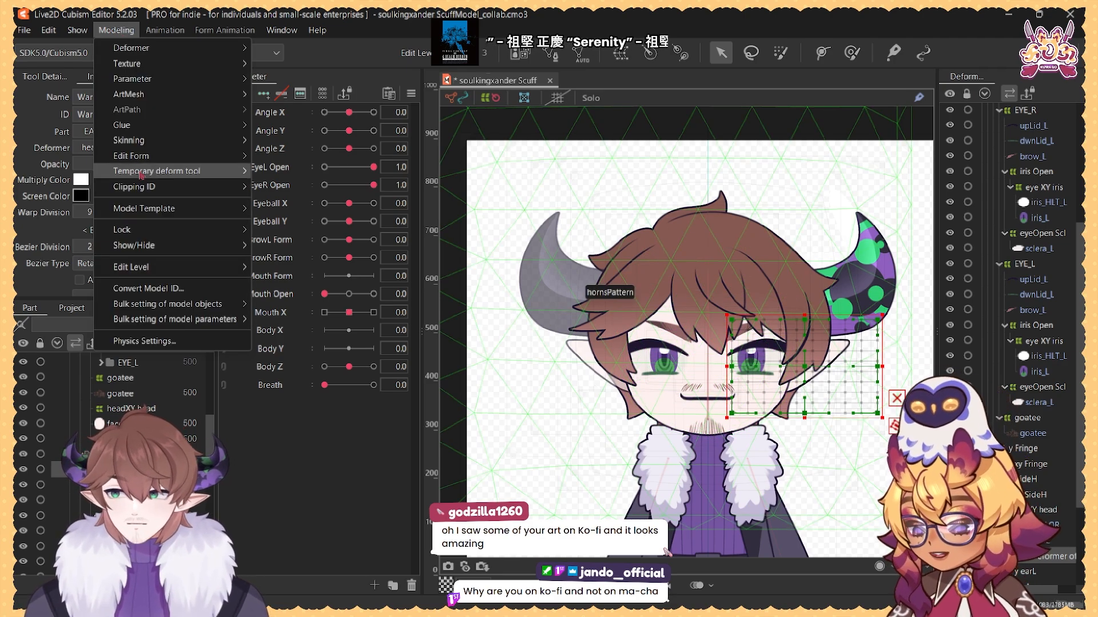
pyautogui.moveTo(145, 174)
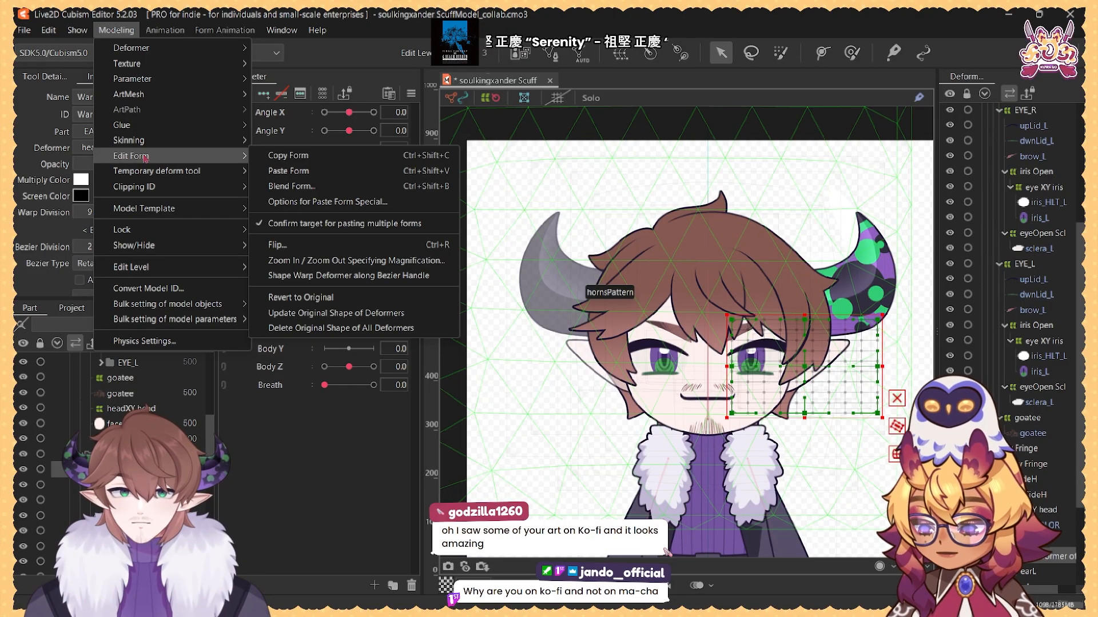
pyautogui.click(277, 245)
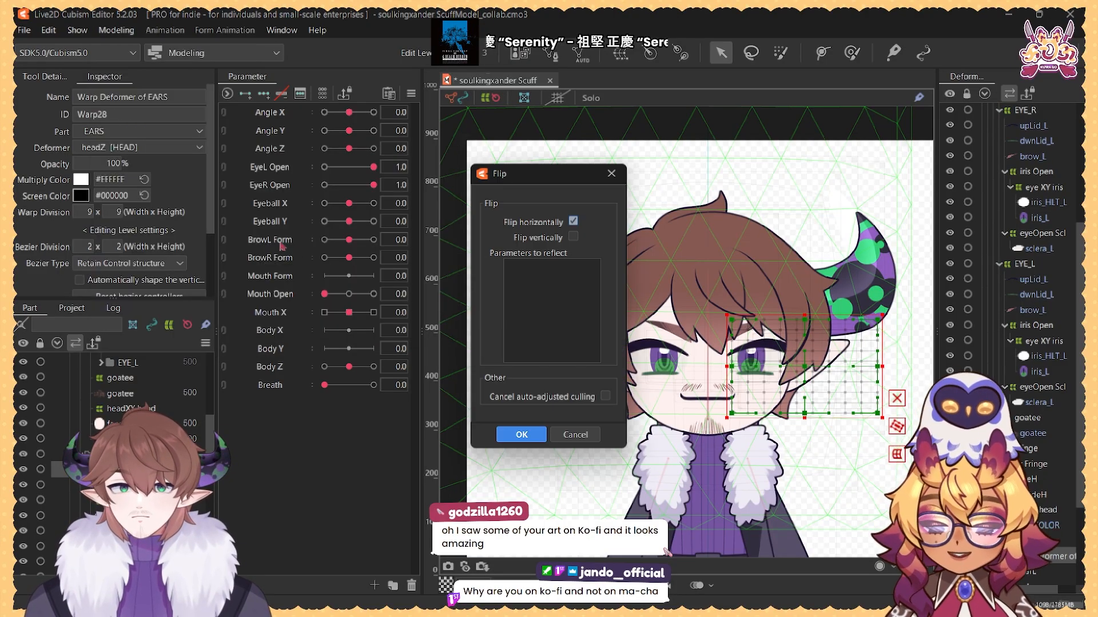
pyautogui.press('Return')
# Step: Delete the temporary Warp Deformer of EARS while keeping the mirrored ear mesh and its own deformers
pyautogui.scroll(6, 609, 370)
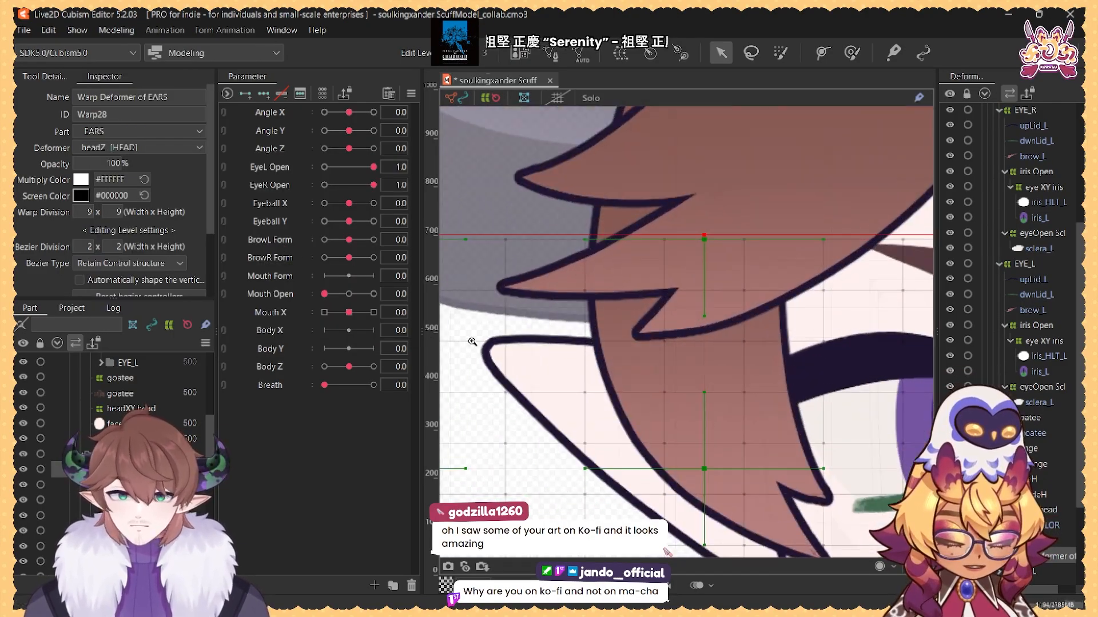
pyautogui.scroll(-3, 126, 457)
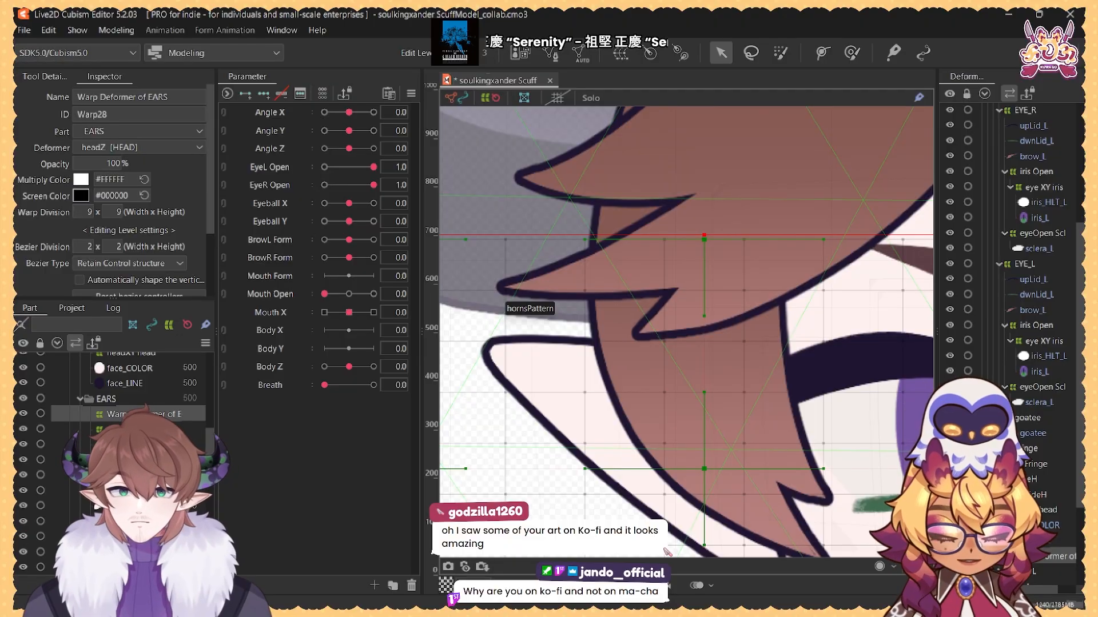
pyautogui.click(143, 444)
pyautogui.press('Delete')
pyautogui.click(143, 413)
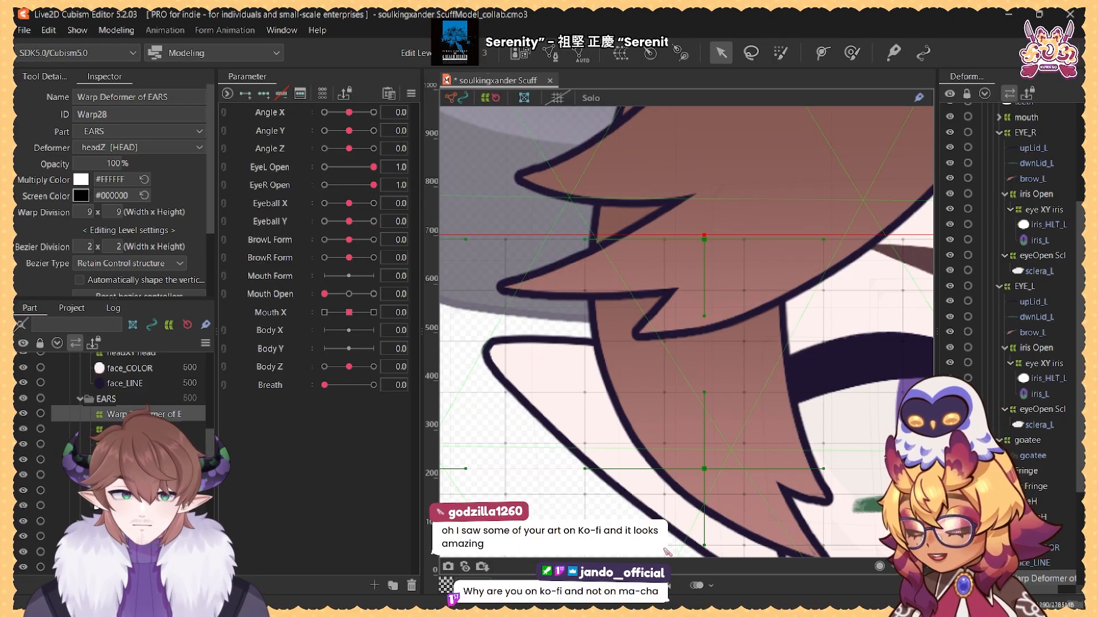
pyautogui.press('Delete')
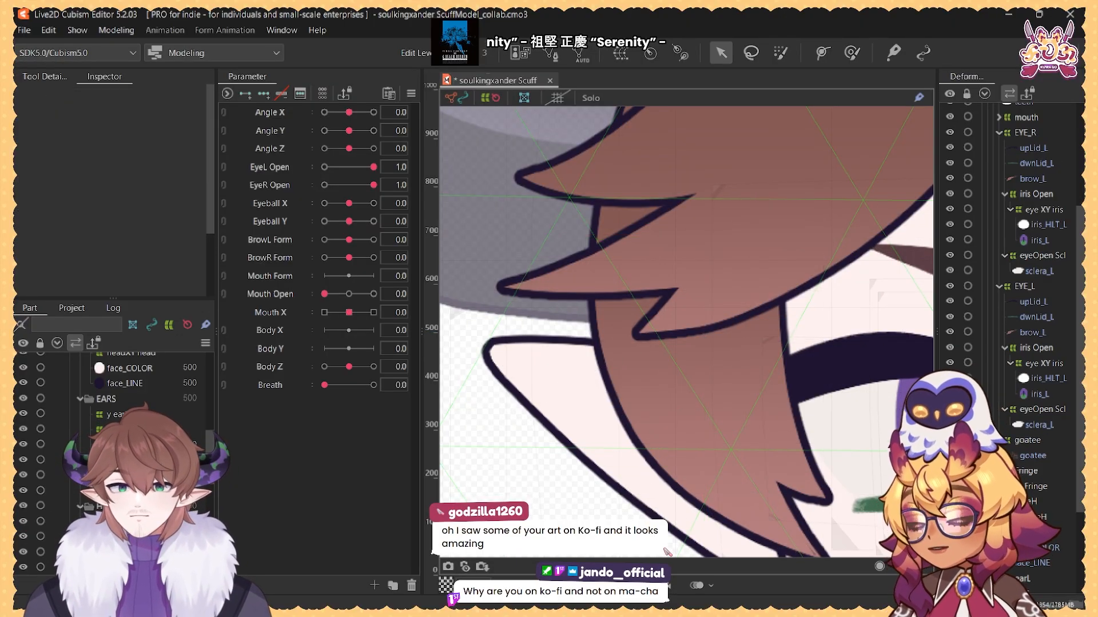
# Step: Preview the mirrored ear across Angle X and Angle Y with both temporarily linked, return them to 0.0 and unlink them
pyautogui.moveTo(349, 112); pyautogui.dragTo(250, 93)
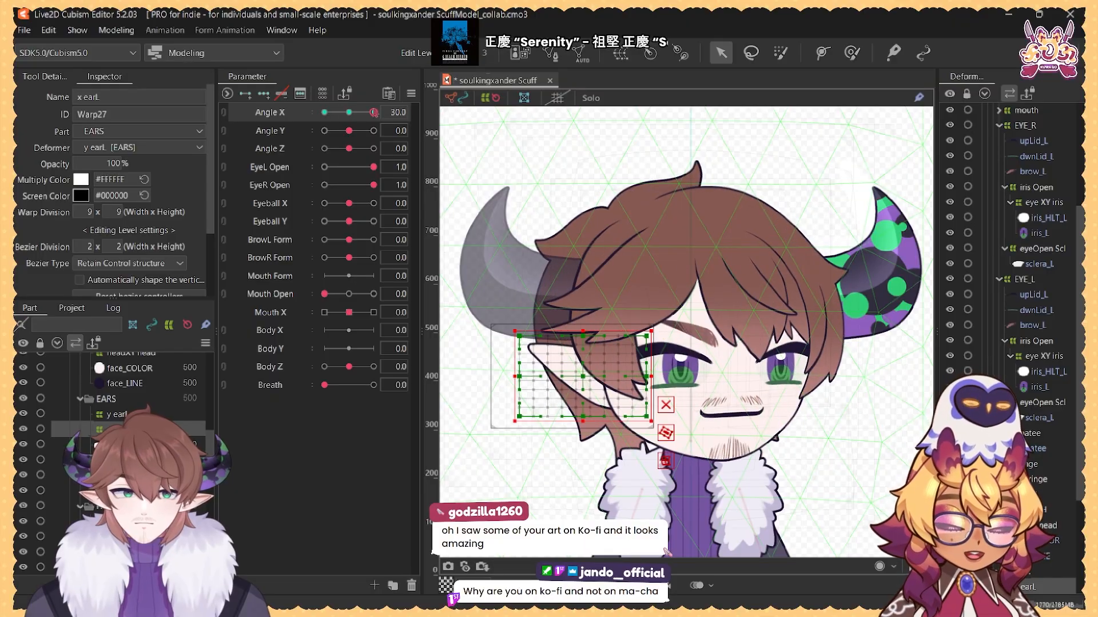
pyautogui.click(349, 114)
pyautogui.click(224, 113)
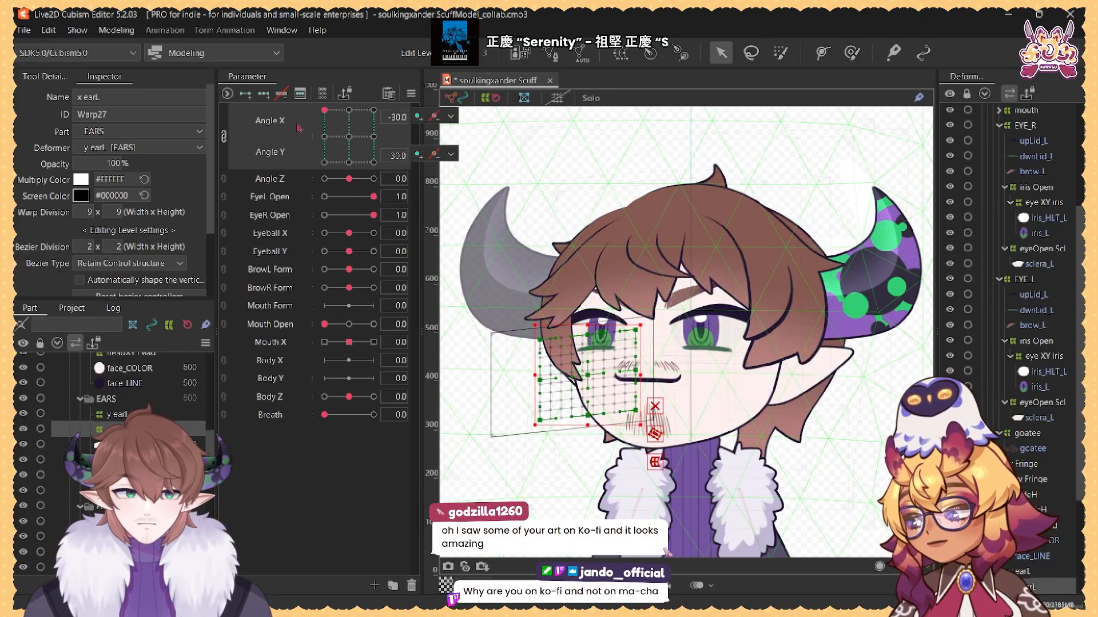
pyautogui.click(349, 137)
pyautogui.scroll(-3, 631, 277)
pyautogui.scroll(-3, 631, 277)
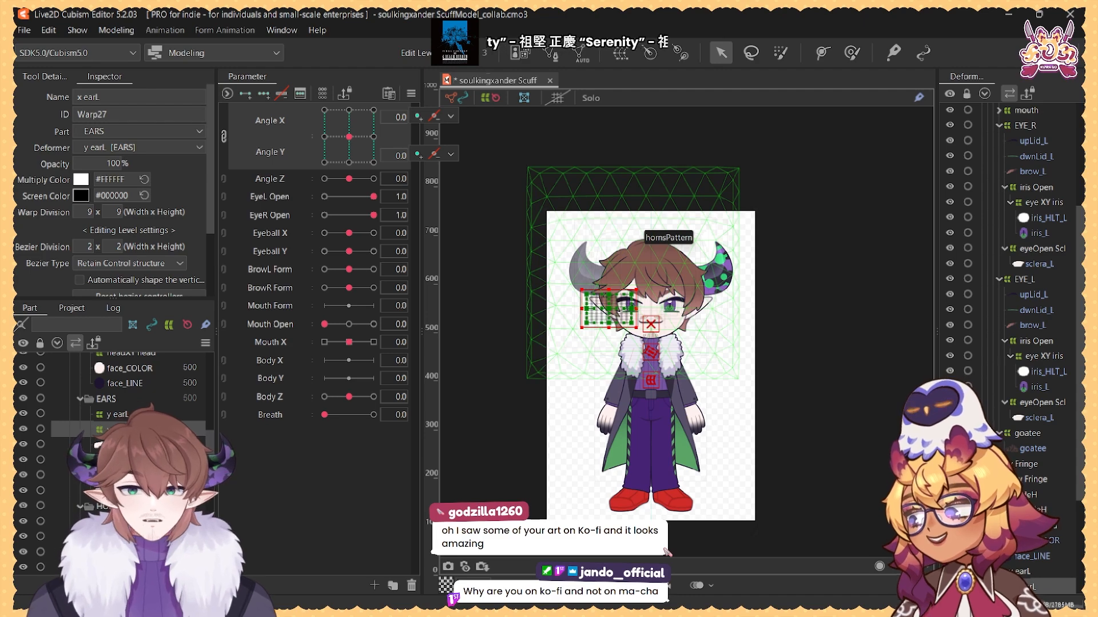
pyautogui.click(224, 136)
# Step: With the hornsPattern mesh selected, create a patternLoop parameter with a minimum of 0 and move it above Angle X
pyautogui.scroll(-4, 114, 429)
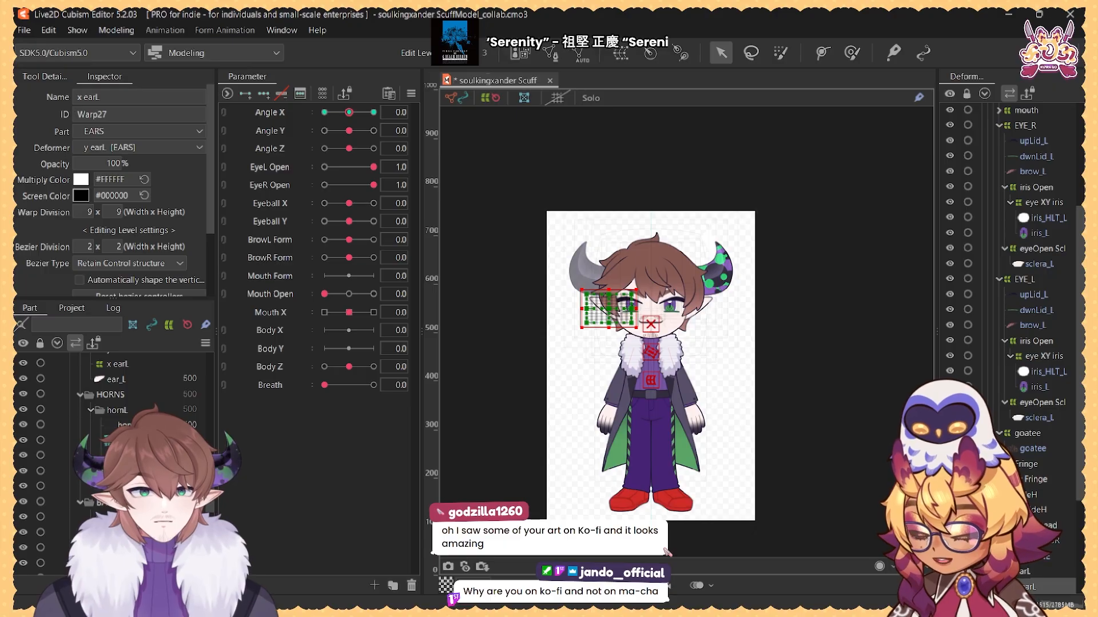
pyautogui.click(142, 441)
pyautogui.click(143, 456)
pyautogui.click(143, 440)
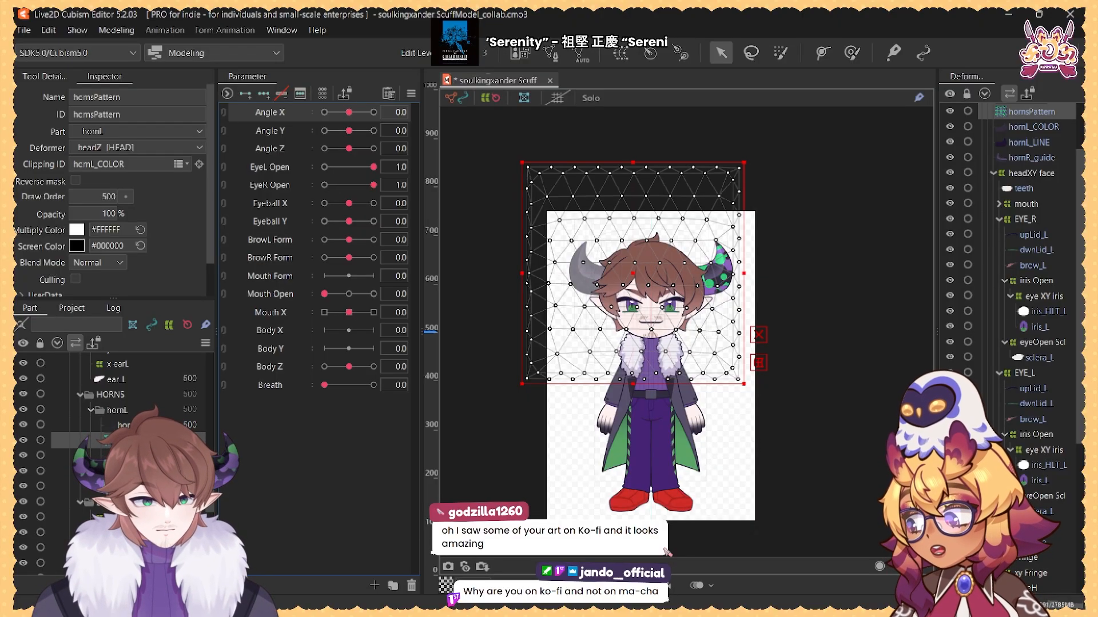
pyautogui.click(374, 585)
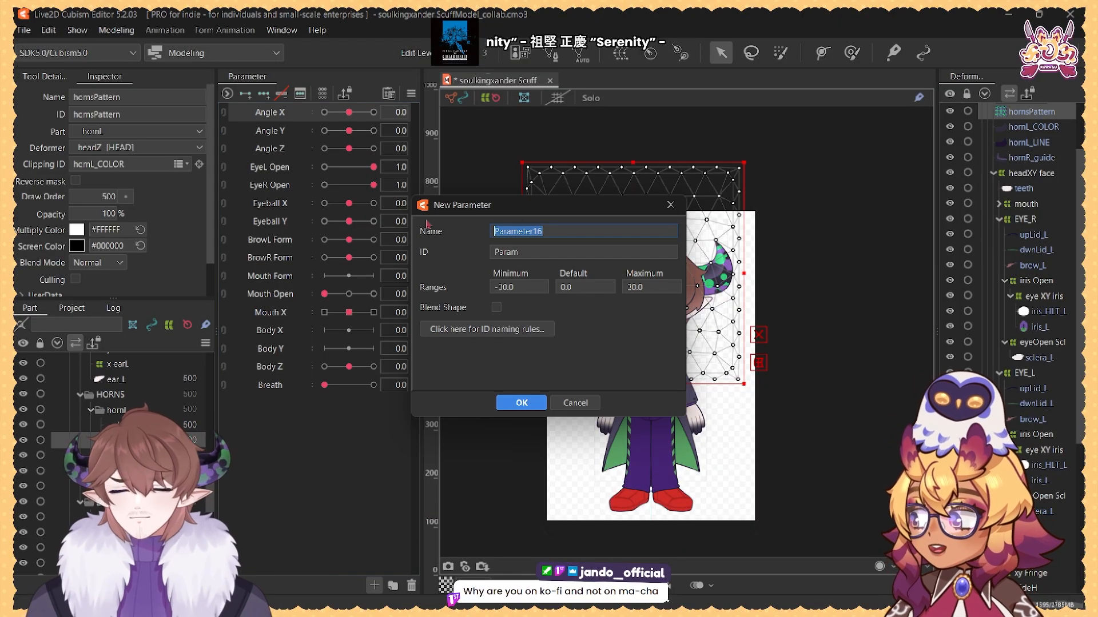
pyautogui.write('patternLoop')
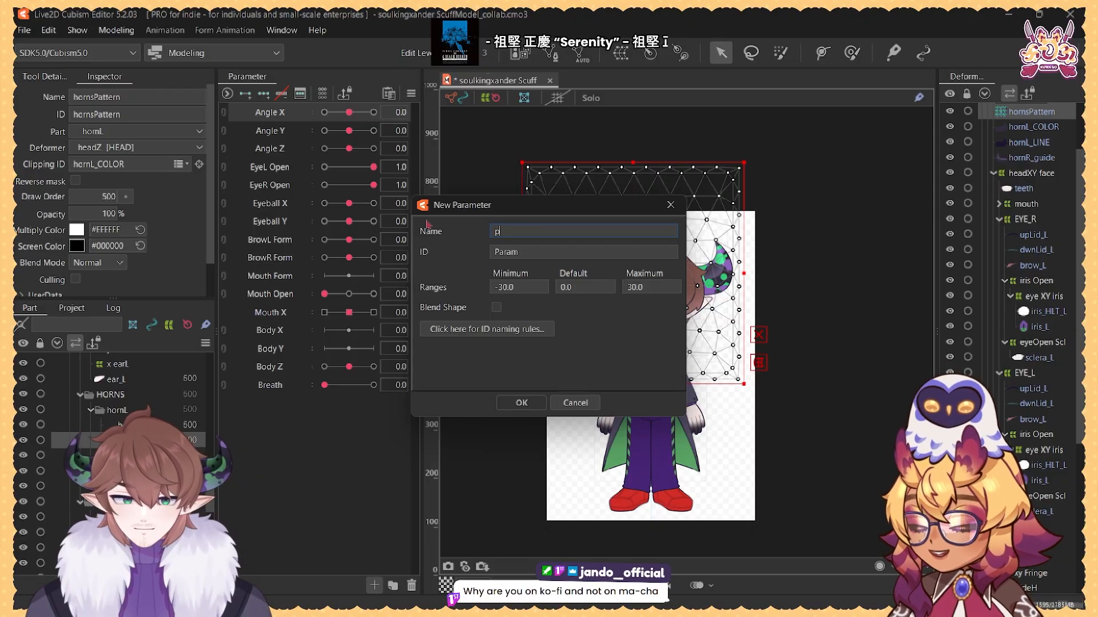
pyautogui.click(506, 287)
pyautogui.moveTo(526, 287); pyautogui.dragTo(450, 289)
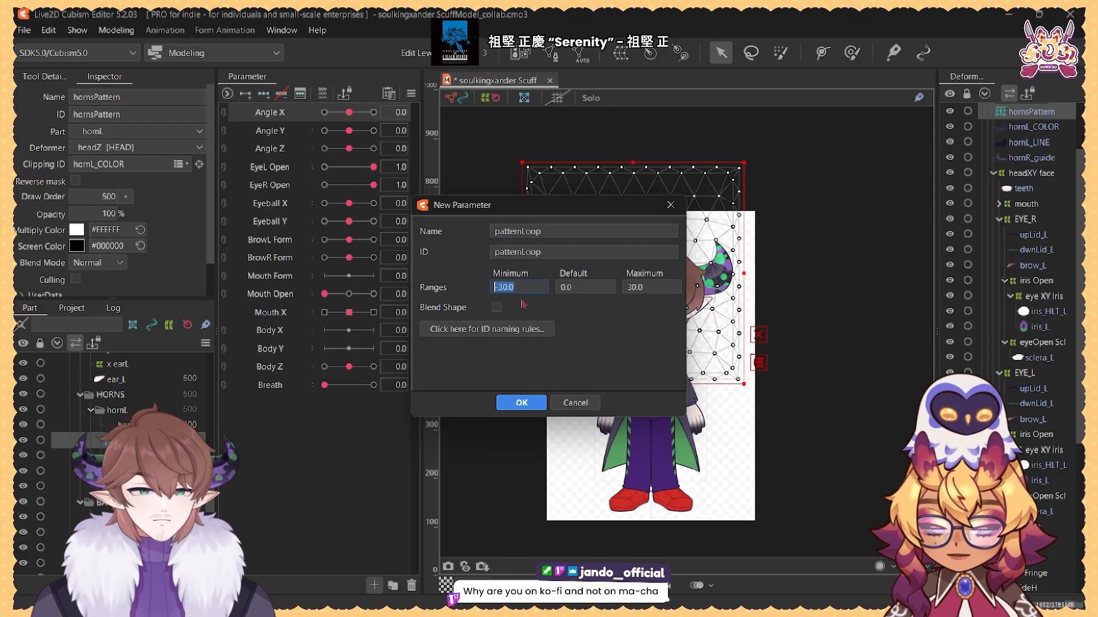
pyautogui.write('0')
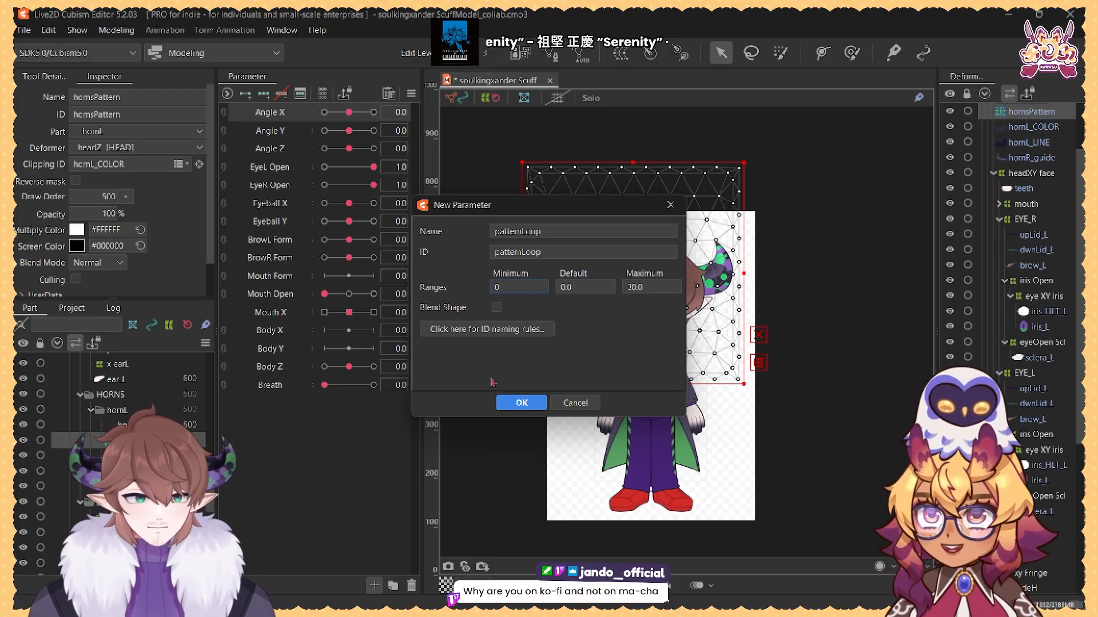
pyautogui.click(517, 401)
pyautogui.moveTo(288, 136); pyautogui.dragTo(284, 115)
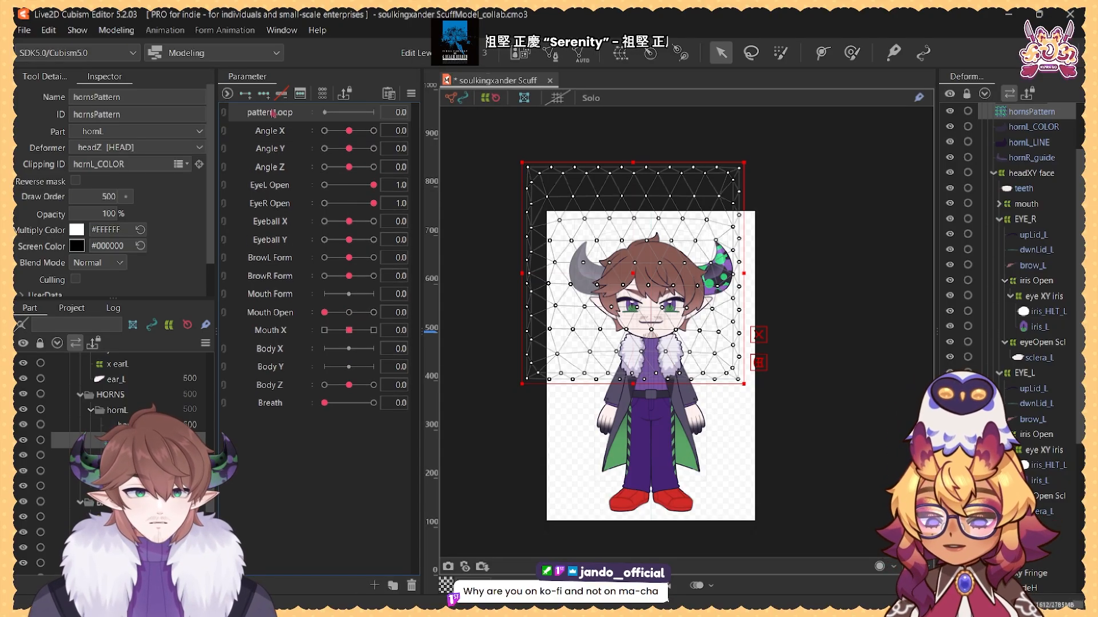
# Step: Enable Repeat for the patternLoop parameter and switch the model's target to SDK(N/A)/Latest Cubism
pyautogui.rightClick(284, 114)
pyautogui.click(282, 120)
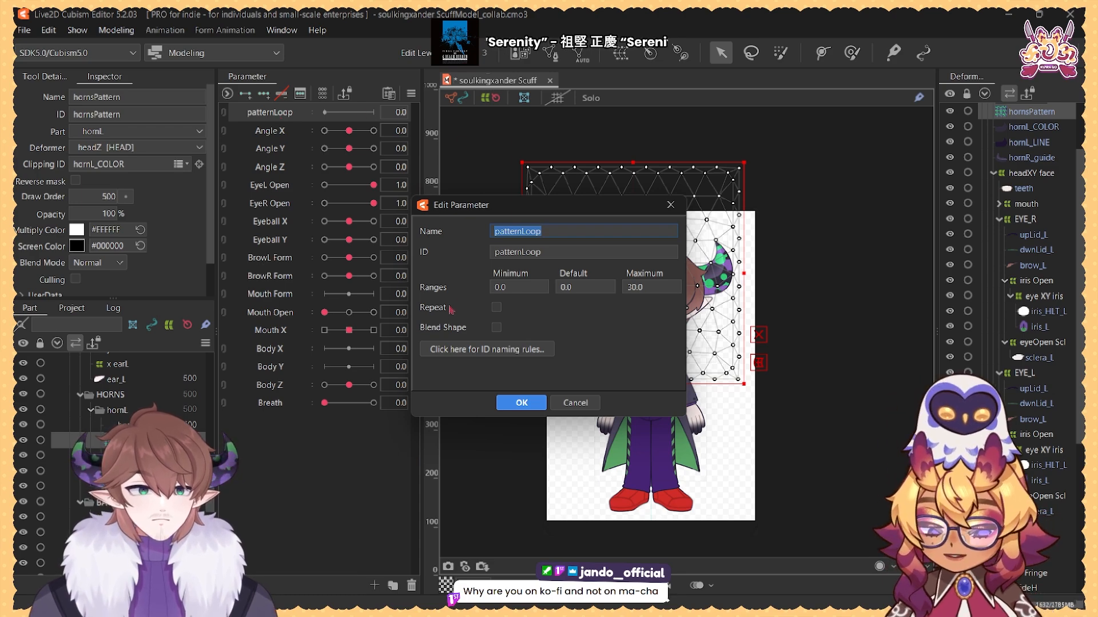
pyautogui.click(496, 308)
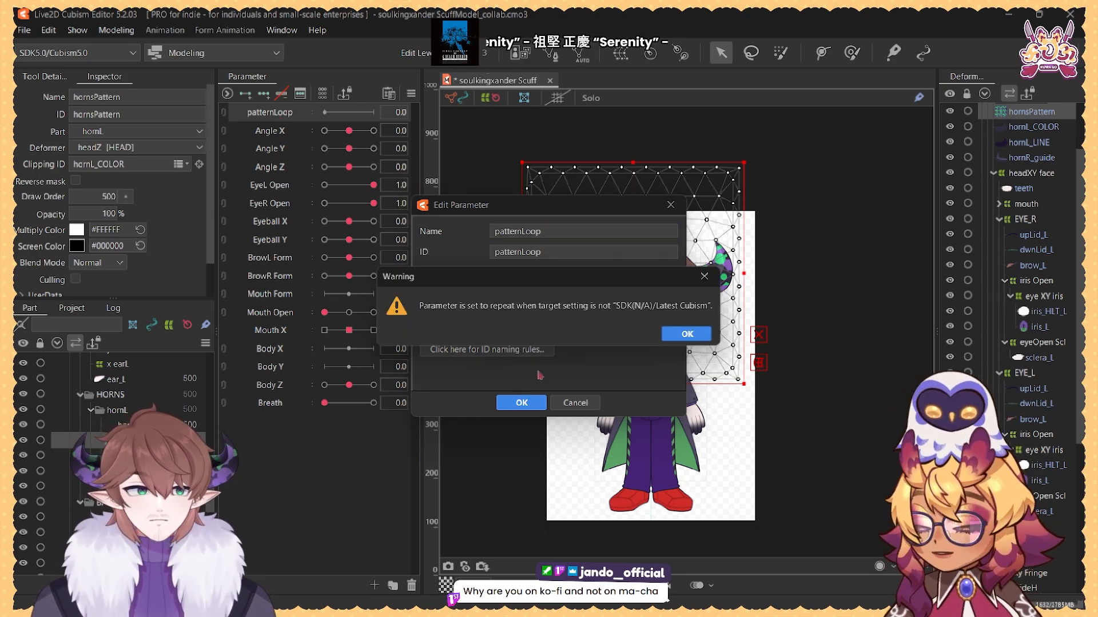
pyautogui.click(687, 333)
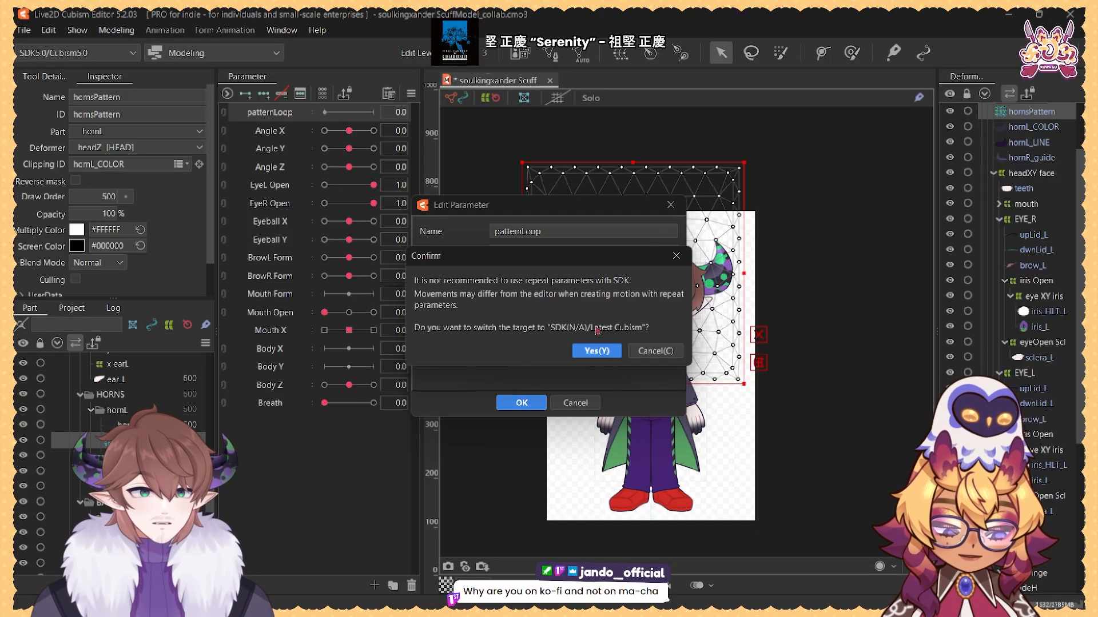
pyautogui.click(603, 351)
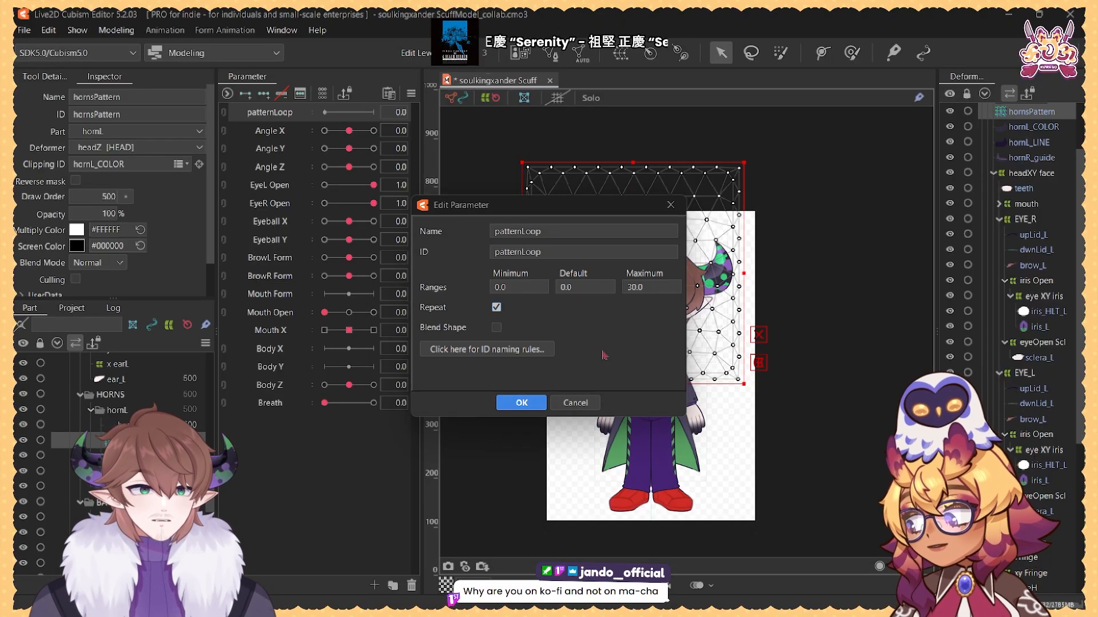
pyautogui.click(521, 403)
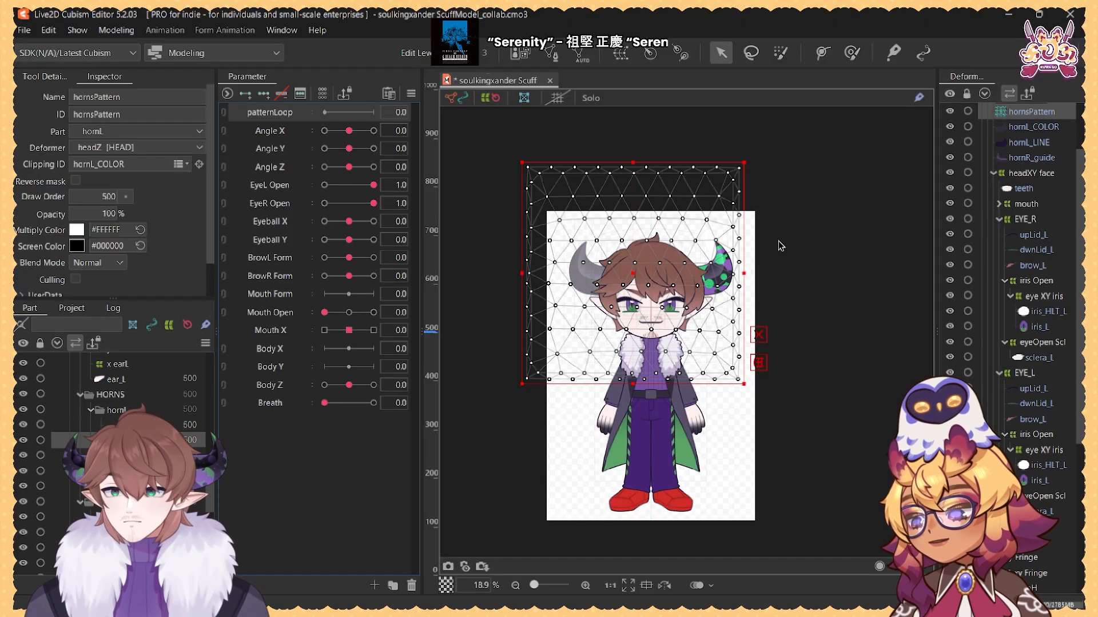
# Step: Create a hornsPattern warp deformer around the pattern mesh, shifted toward the patterned horn and keyed at both ends of patternLoop
pyautogui.click(620, 53)
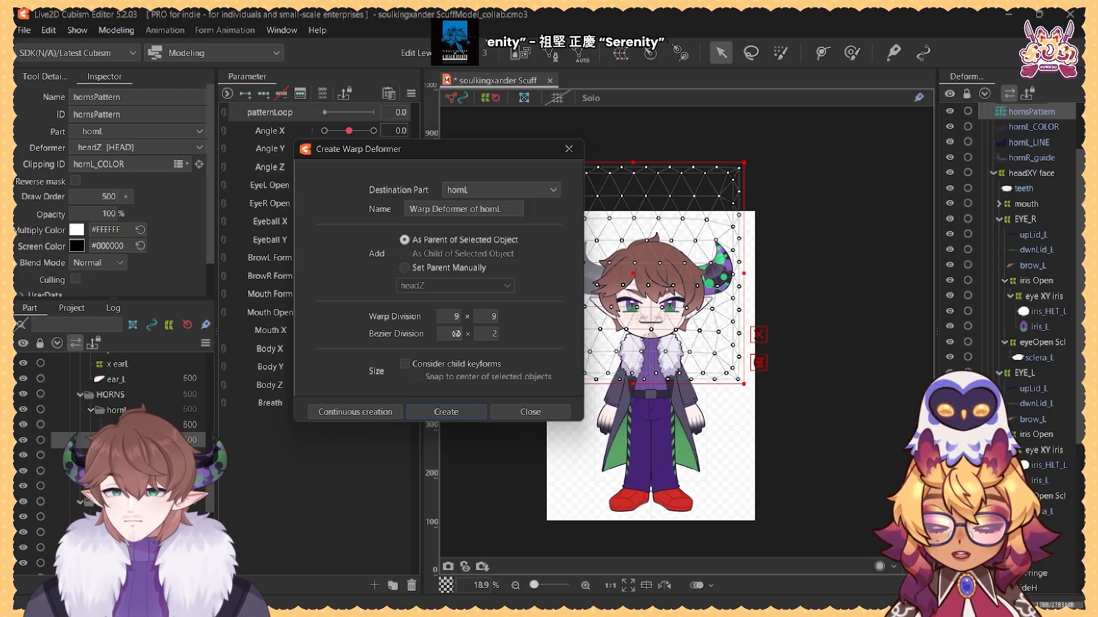
pyautogui.click(837, 256)
pyautogui.click(516, 412)
pyautogui.click(132, 440)
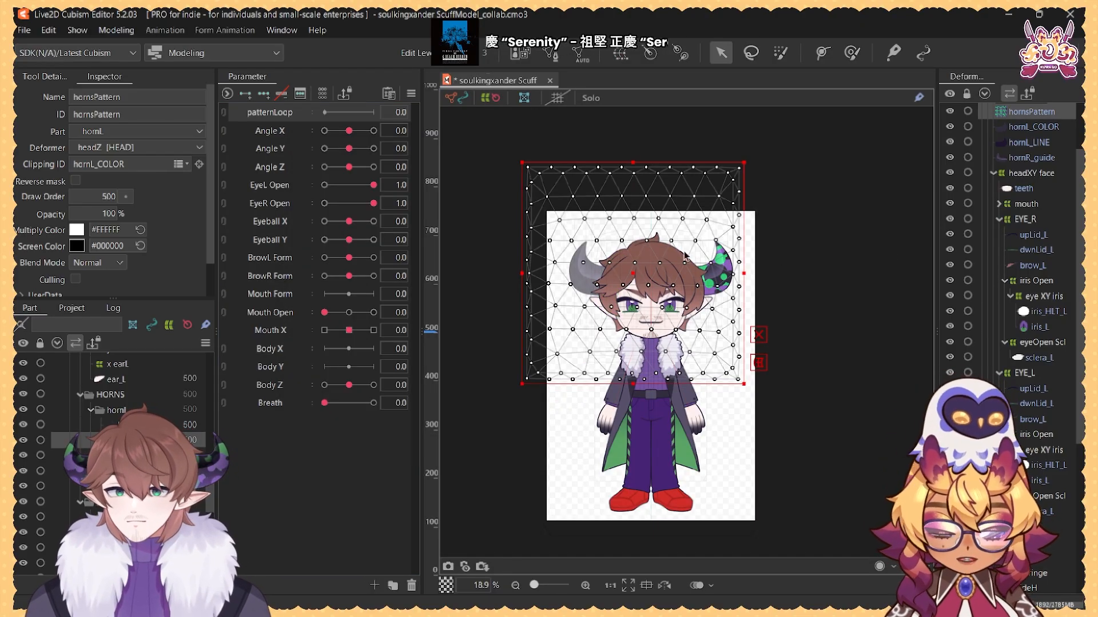
pyautogui.moveTo(632, 275); pyautogui.dragTo(704, 272)
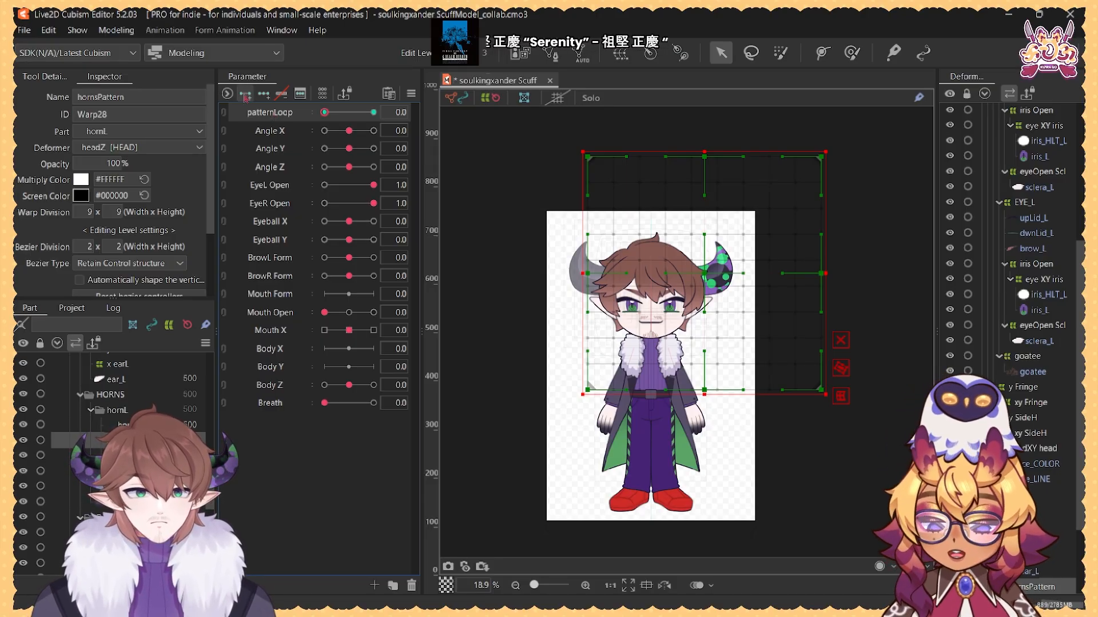
# Step: Add a single keyform to the hornsPattern deformer at patternLoop 10.0
pyautogui.click(339, 114)
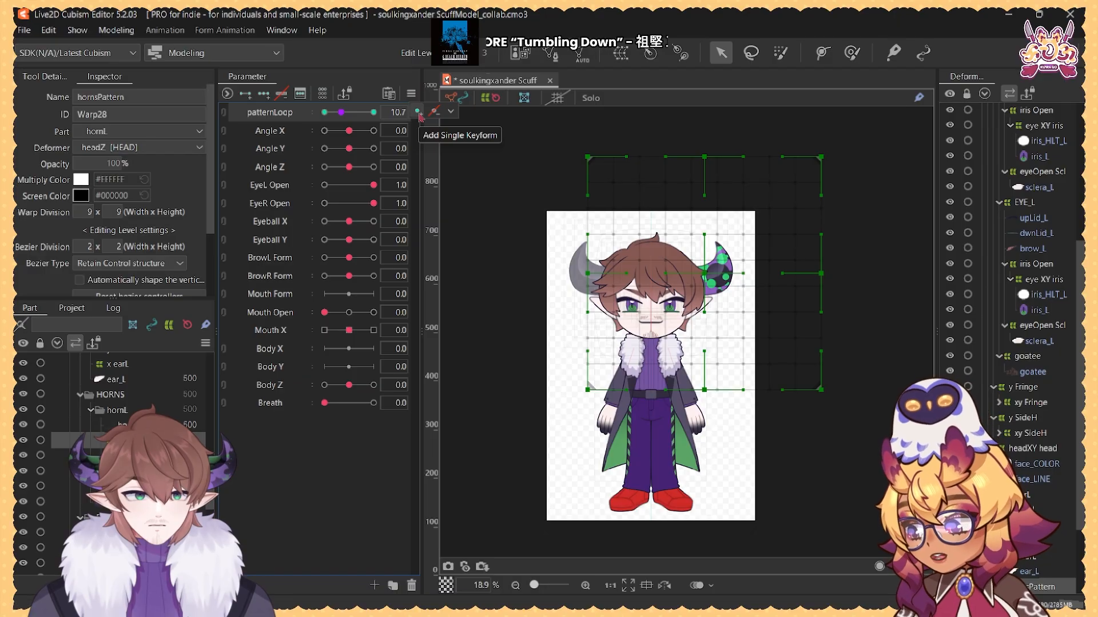
pyautogui.click(398, 113)
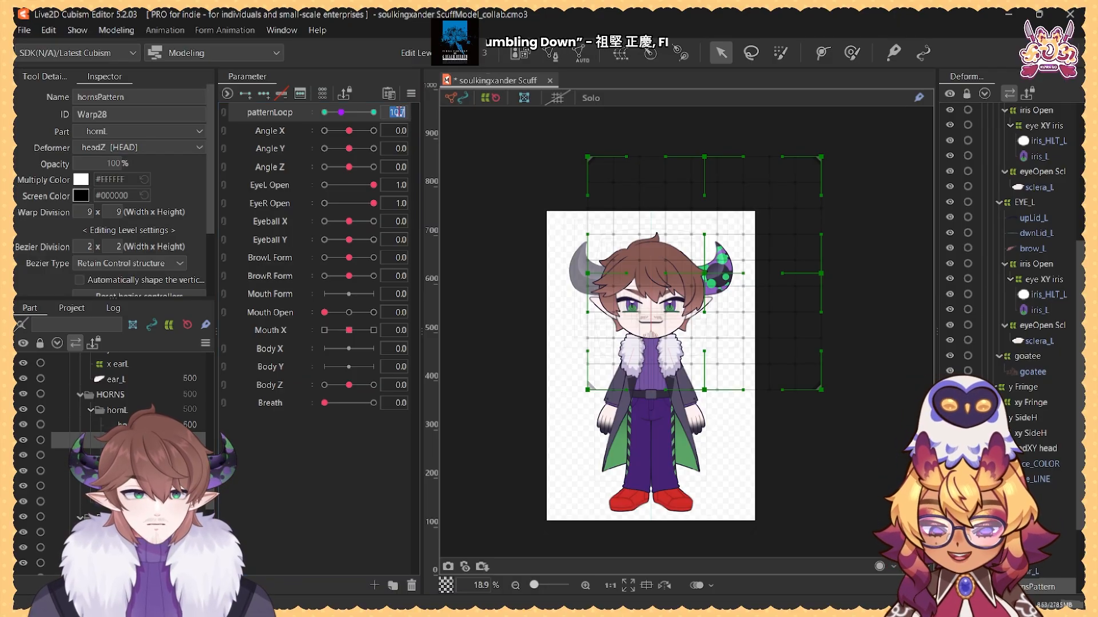
pyautogui.write('10')
pyautogui.press('Return')
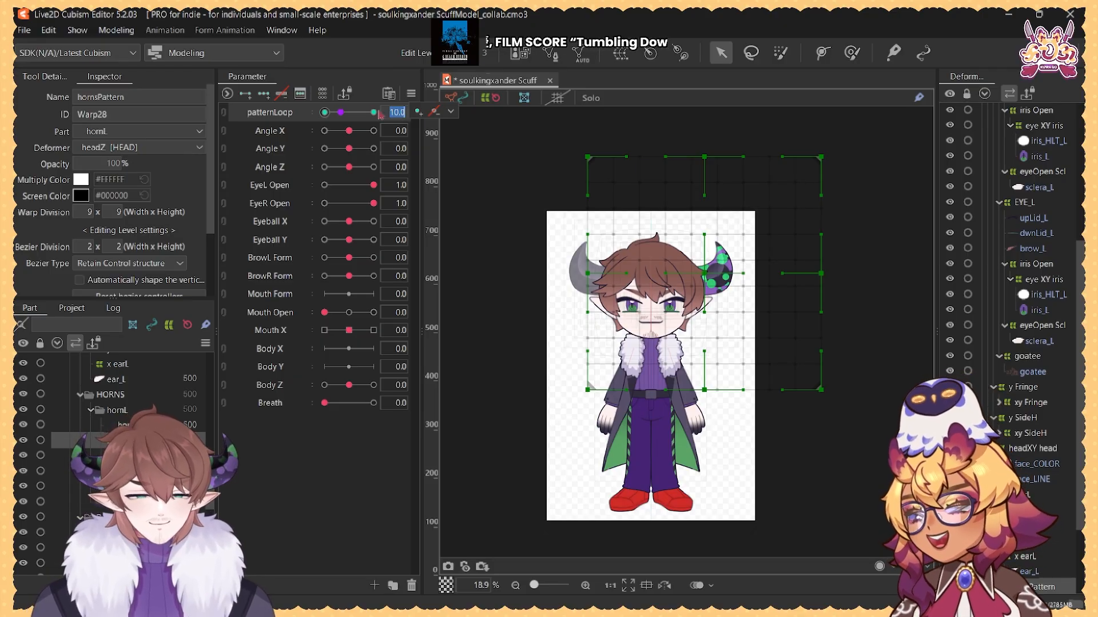
pyautogui.click(277, 111)
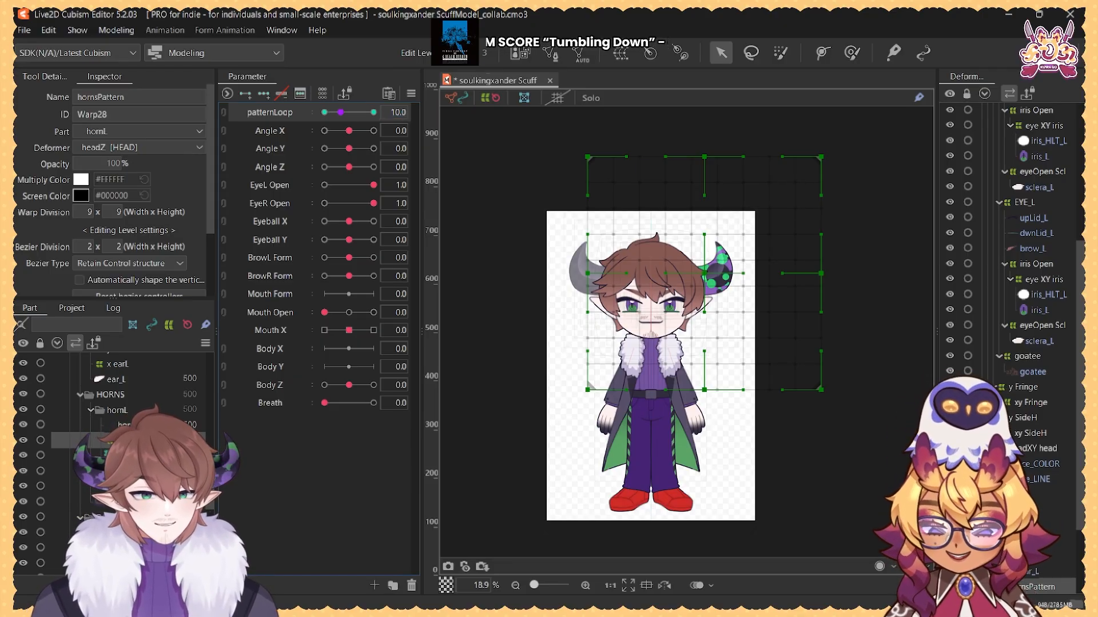
pyautogui.click(397, 113)
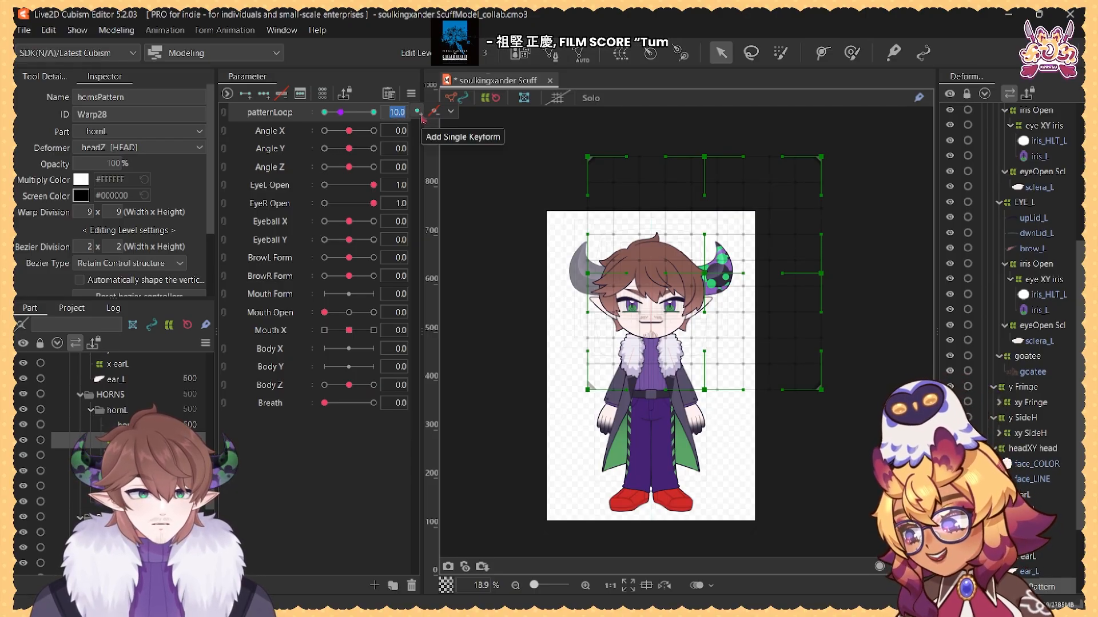
pyautogui.click(414, 114)
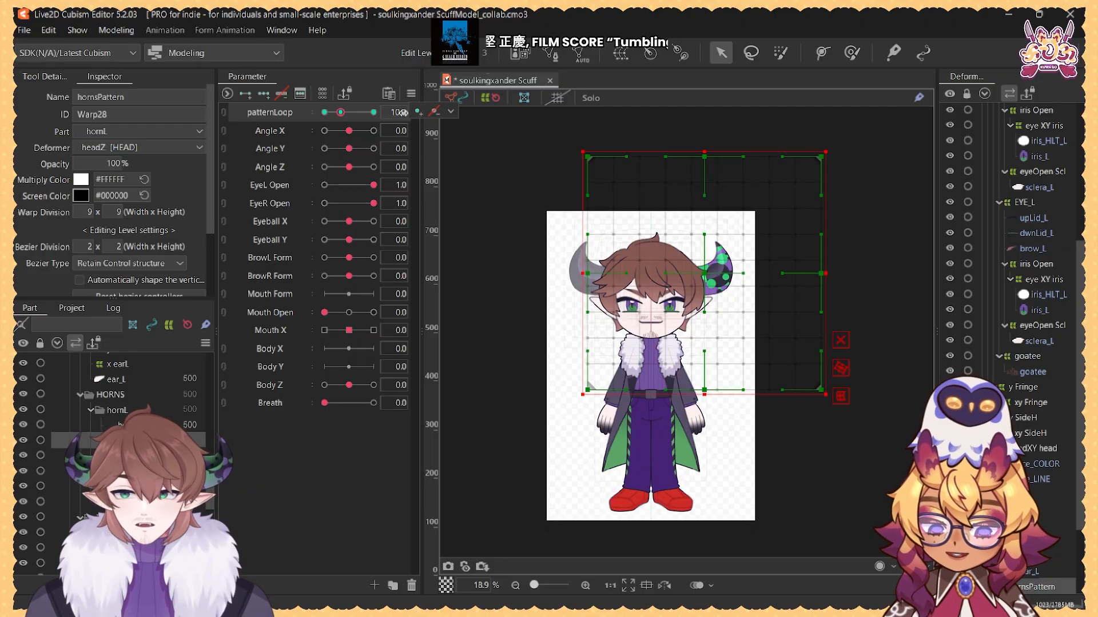
# Step: Add a keyform to the hornsPattern deformer at patternLoop 20.0 and move the parameter to about 20.6 to check the pattern
pyautogui.click(398, 113)
pyautogui.write('2')
pyautogui.press('Return')
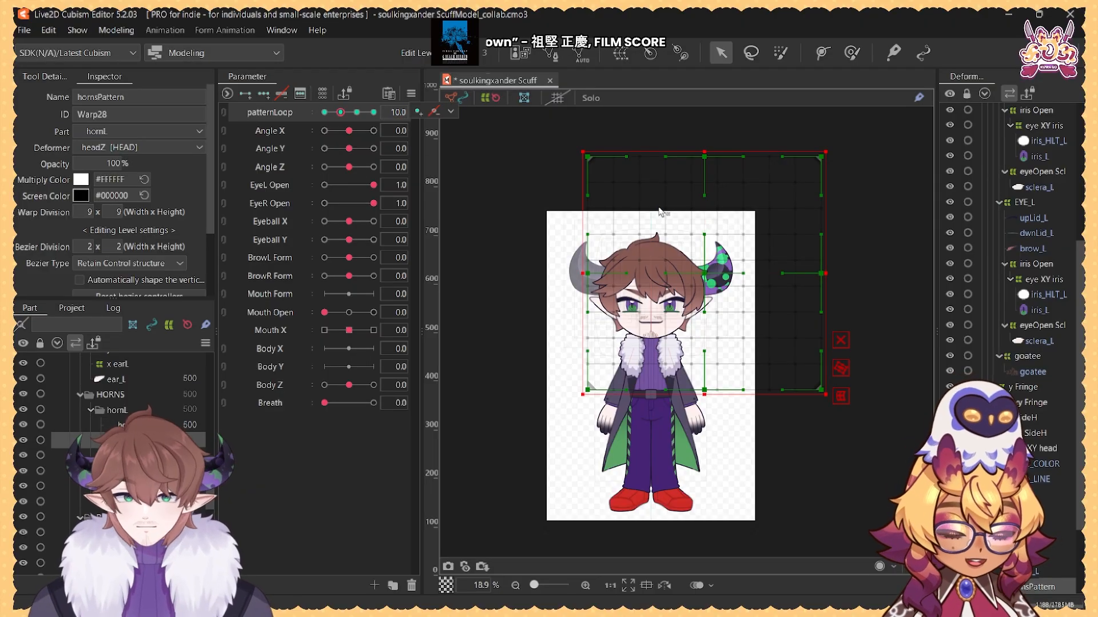
pyautogui.scroll(4, 726, 275)
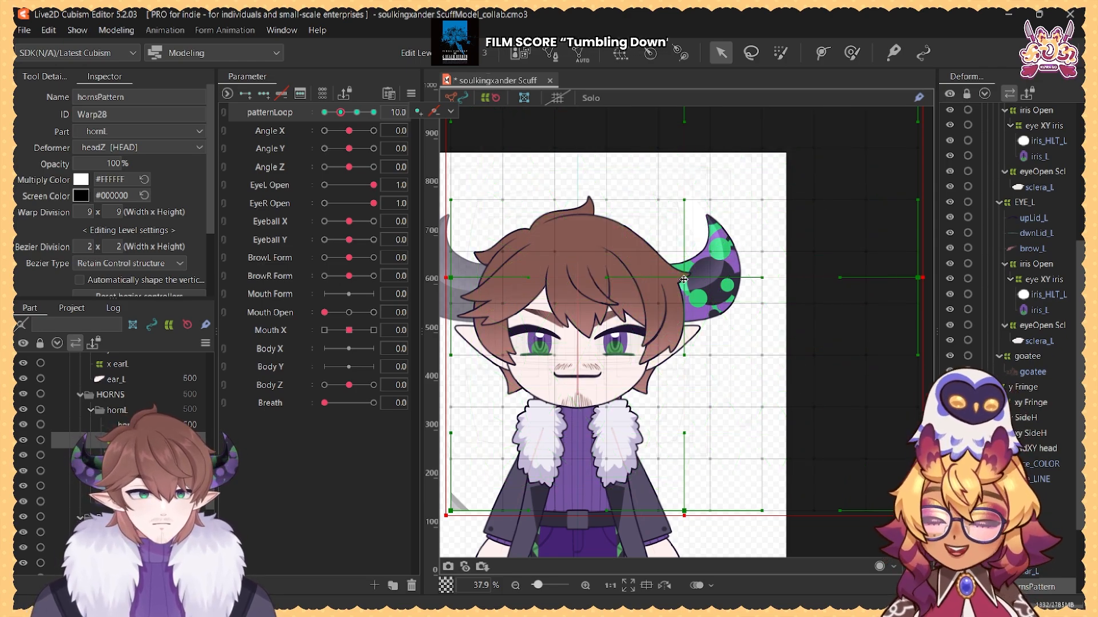
pyautogui.moveTo(341, 112)
pyautogui.mouseDown()
pyautogui.moveTo(325, 114)
pyautogui.moveTo(358, 114)
pyautogui.mouseUp()
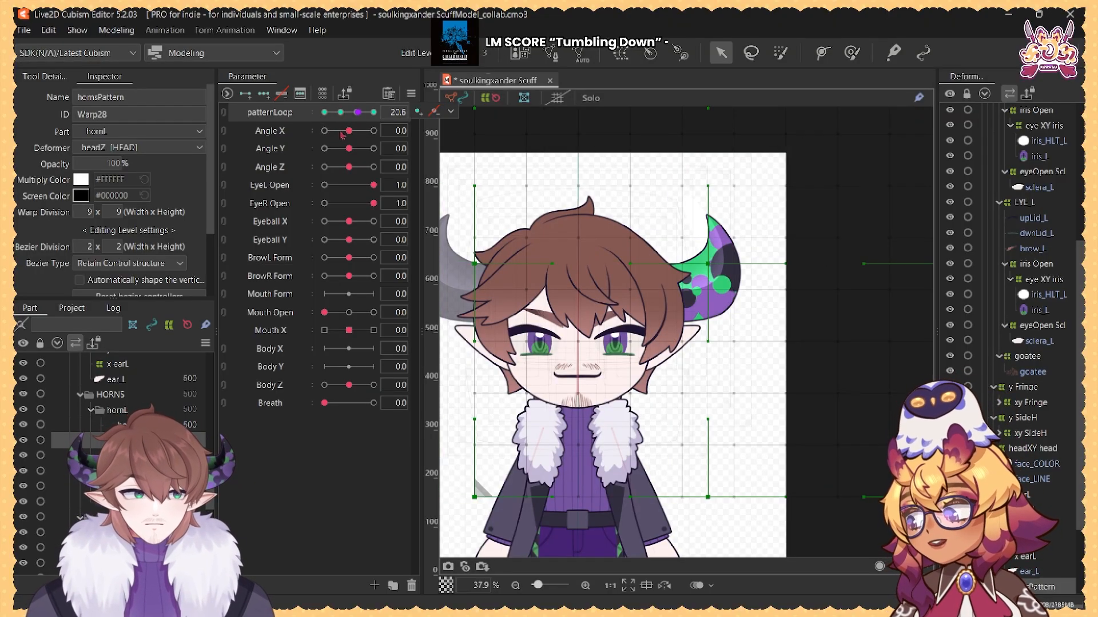
# Step: Sweep patternLoop through its range and return it to 0.0 to check how the horn pattern loops
pyautogui.click(325, 113)
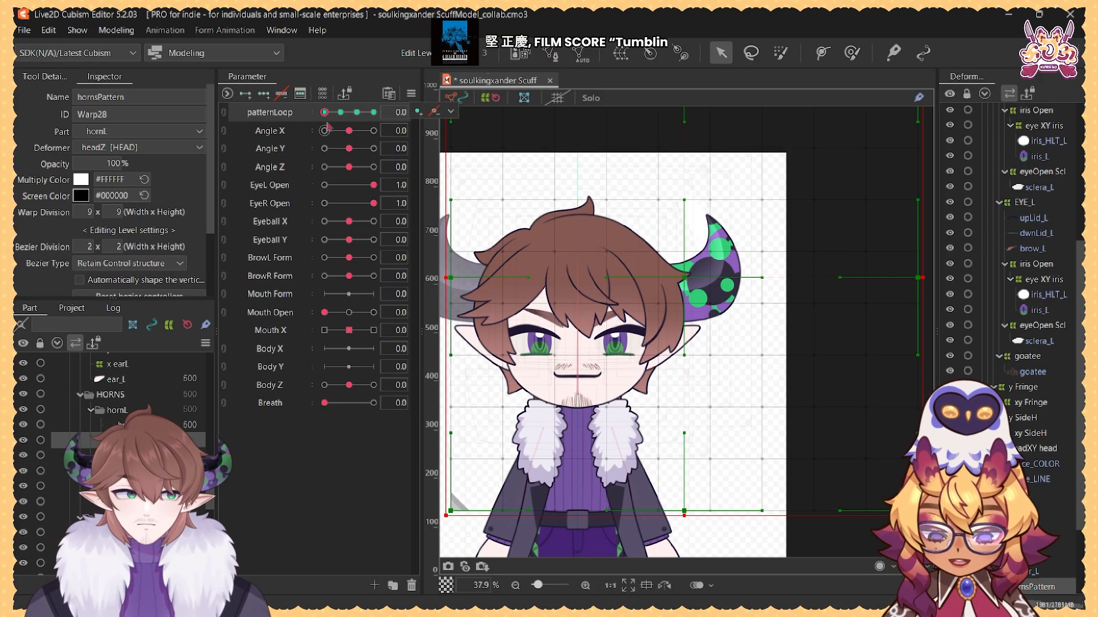
pyautogui.click(341, 114)
pyautogui.moveTo(343, 116); pyautogui.dragTo(515, 139)
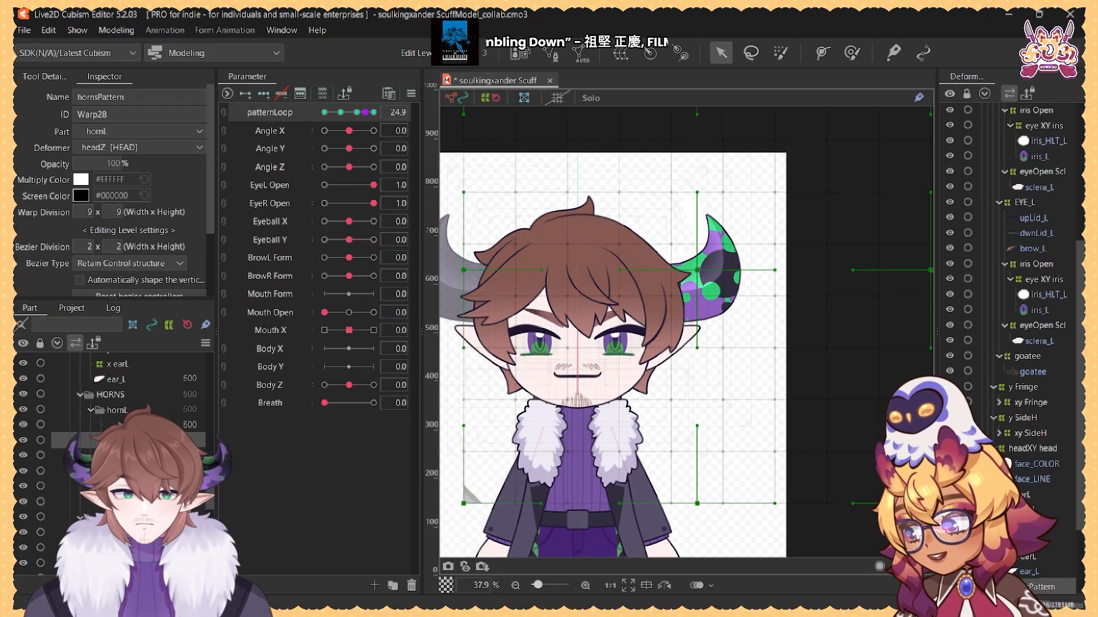
pyautogui.click(324, 112)
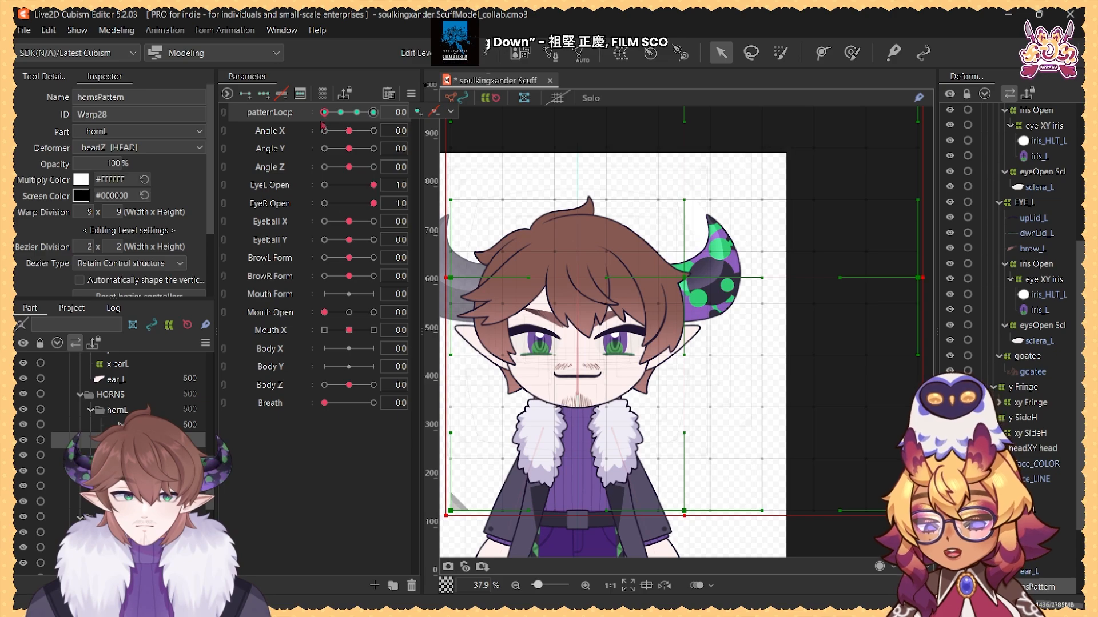
pyautogui.moveTo(324, 115)
pyautogui.mouseDown()
pyautogui.moveTo(378, 116)
pyautogui.moveTo(332, 119)
pyautogui.mouseUp()
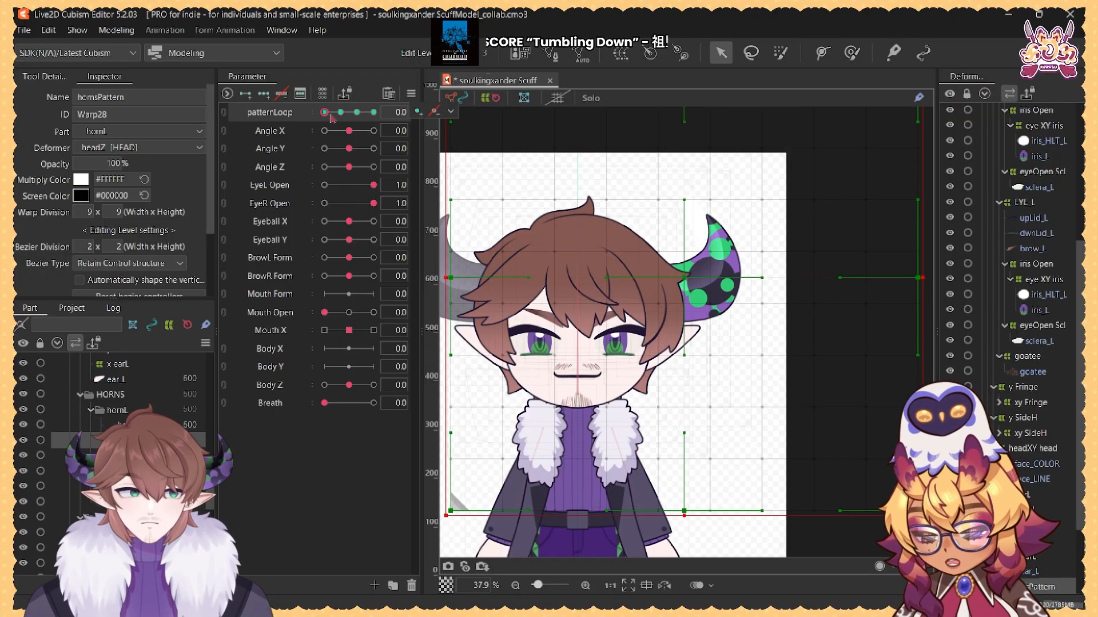
# Step: Examine the Extended Interpolation settings for the hornsPattern deformer and the available parameter and form-editing commands
pyautogui.click(116, 30)
pyautogui.moveTo(137, 86)
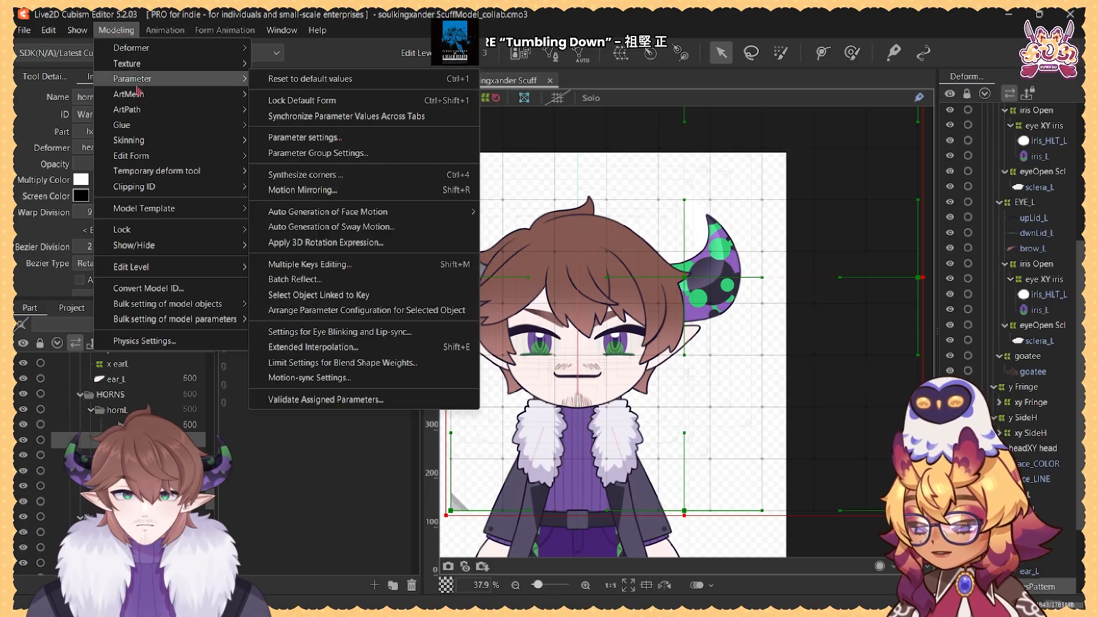
pyautogui.click(339, 9)
pyautogui.hotkey('shift', 'e')
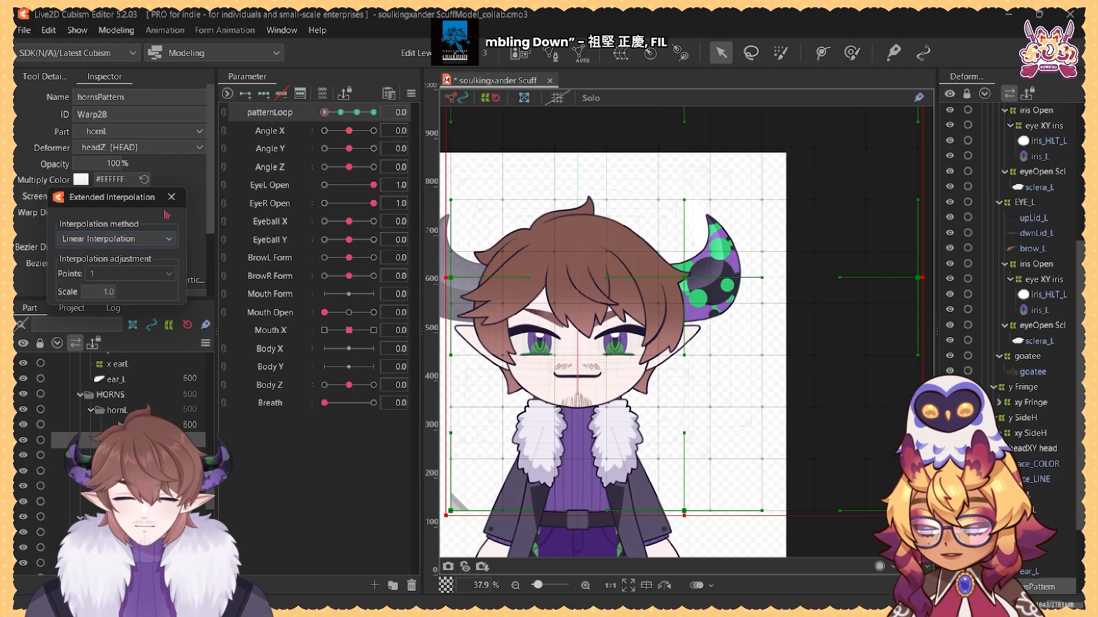
pyautogui.click(171, 197)
pyautogui.click(125, 29)
pyautogui.moveTo(162, 159)
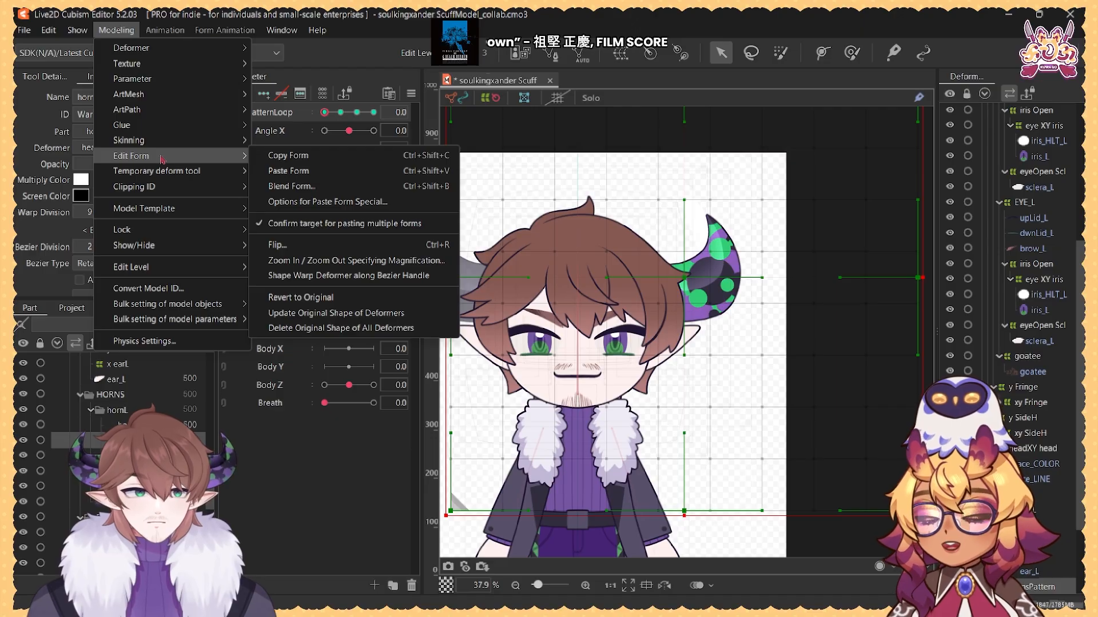
pyautogui.moveTo(148, 79)
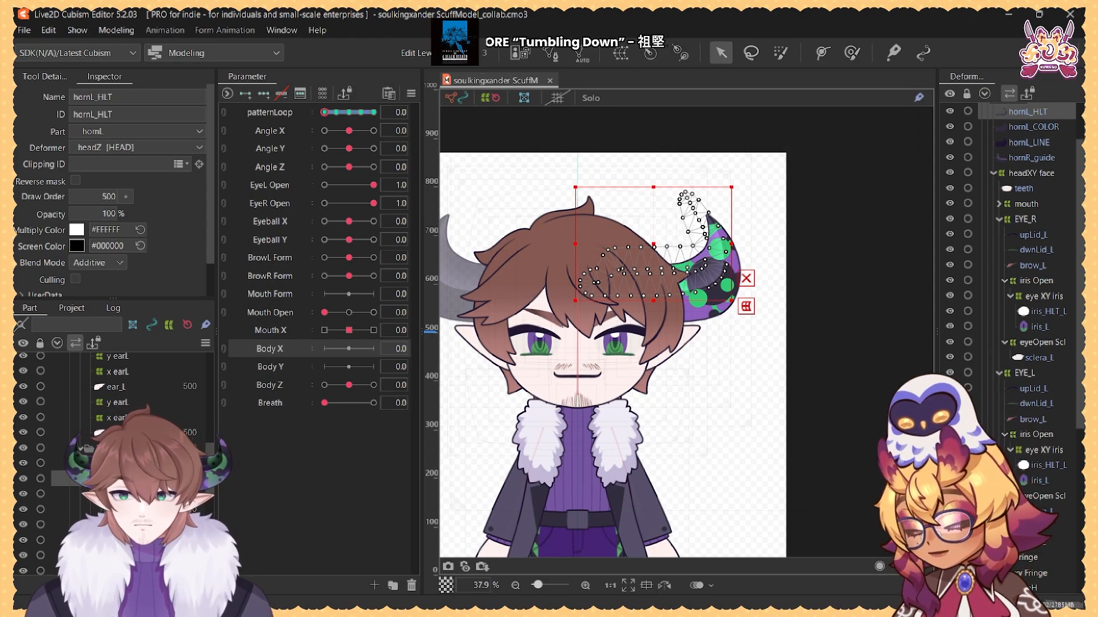
# Step: Create a warp deformer named x HornL as parent of the hornL_HLT, hornL_COLOR and hornL_LINE meshes
pyautogui.click(126, 494)
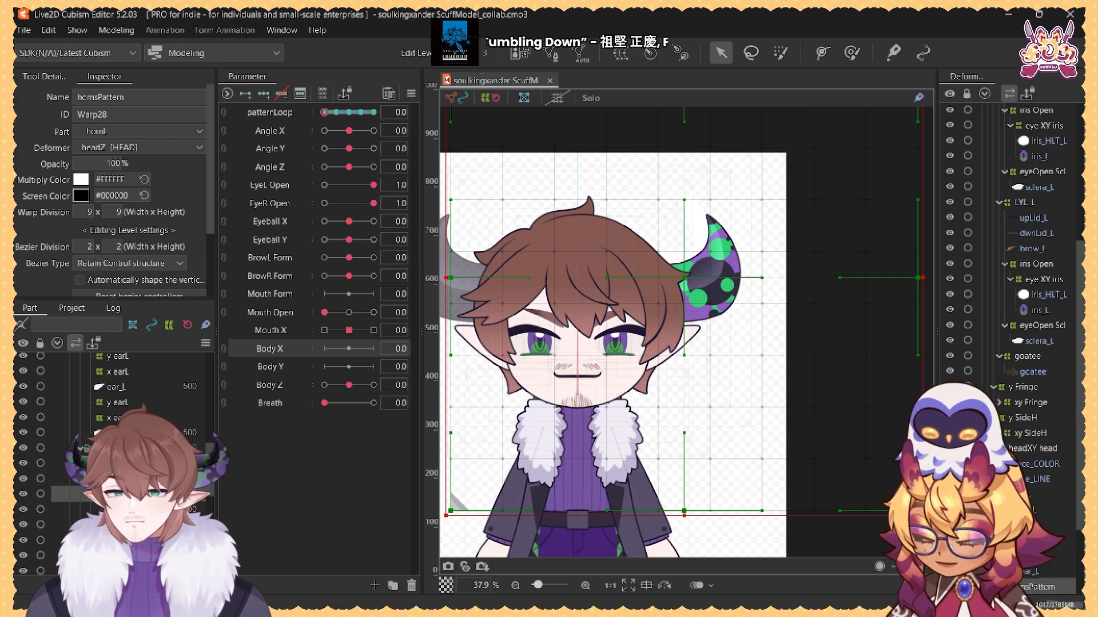
pyautogui.click(126, 524)
pyautogui.keyDown('ctrl'); pyautogui.click(126, 540); pyautogui.keyUp('ctrl')
pyautogui.keyDown('ctrl'); pyautogui.click(126, 479); pyautogui.keyUp('ctrl')
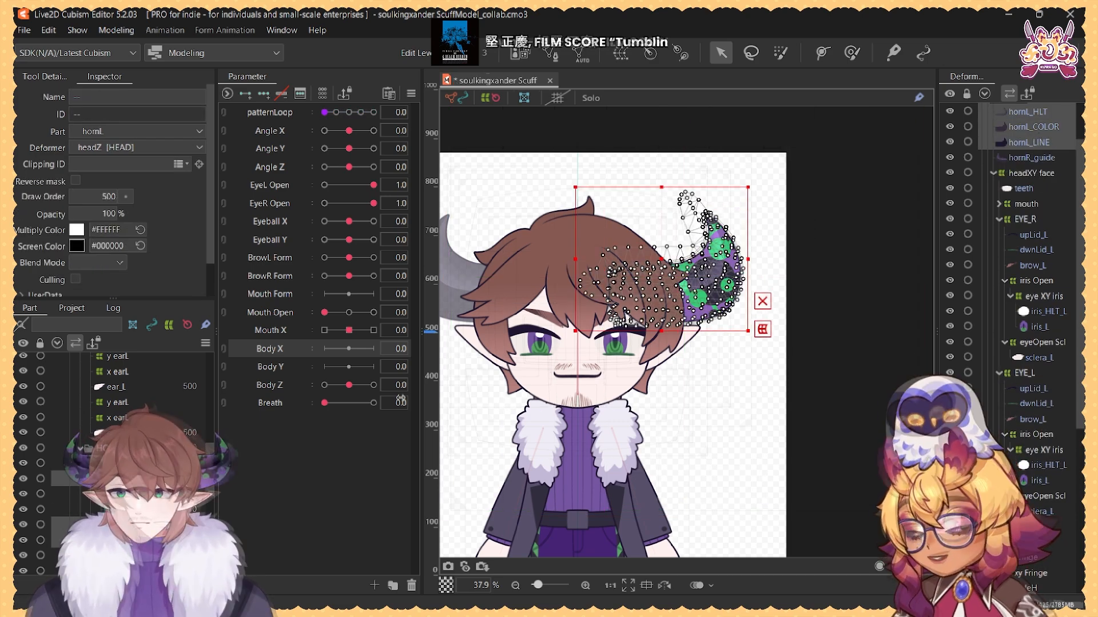
pyautogui.click(621, 52)
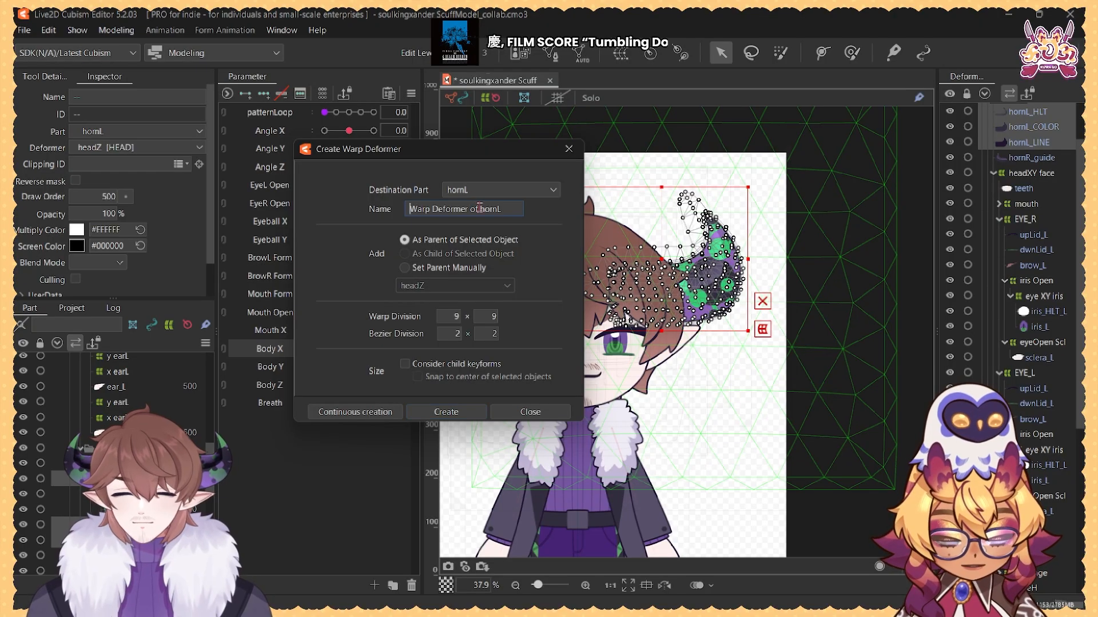
pyautogui.tripleClick(493, 209)
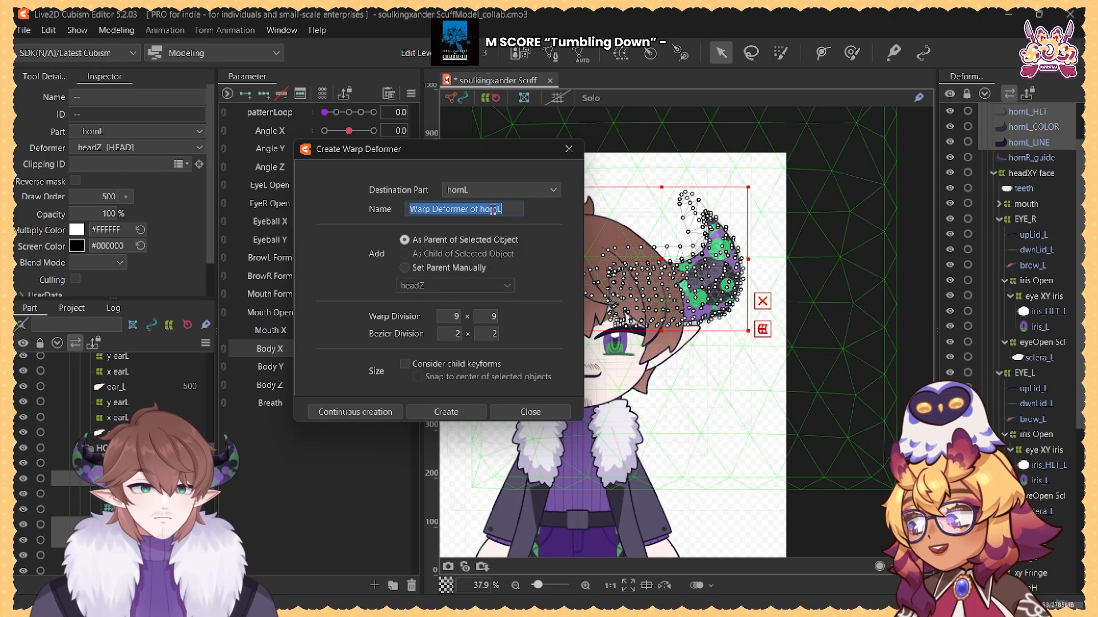
pyautogui.write('x HornL')
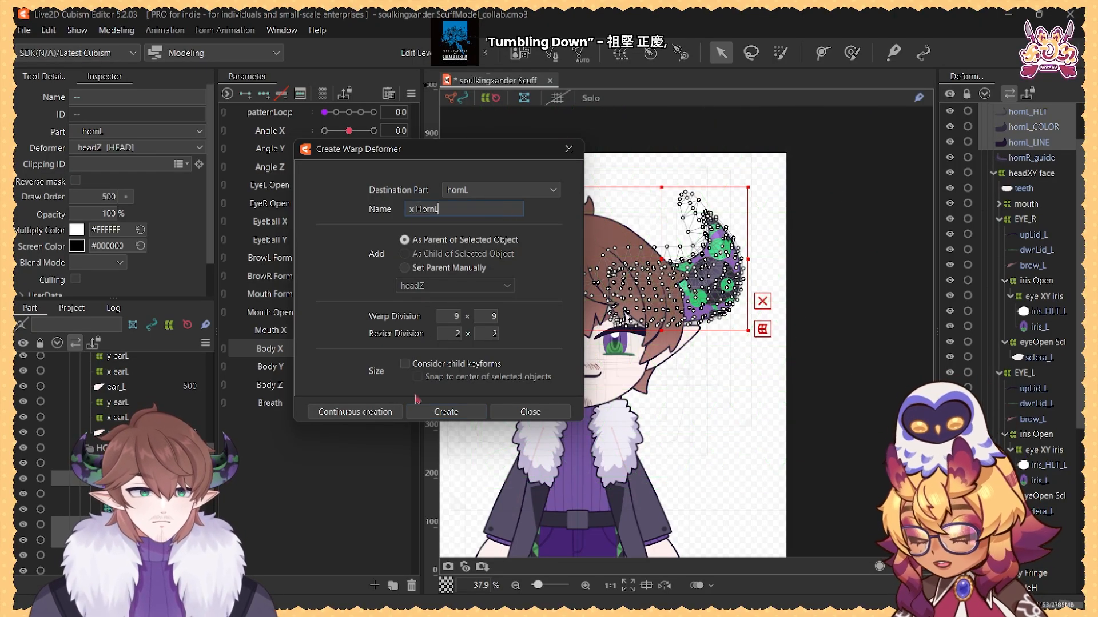
pyautogui.click(444, 412)
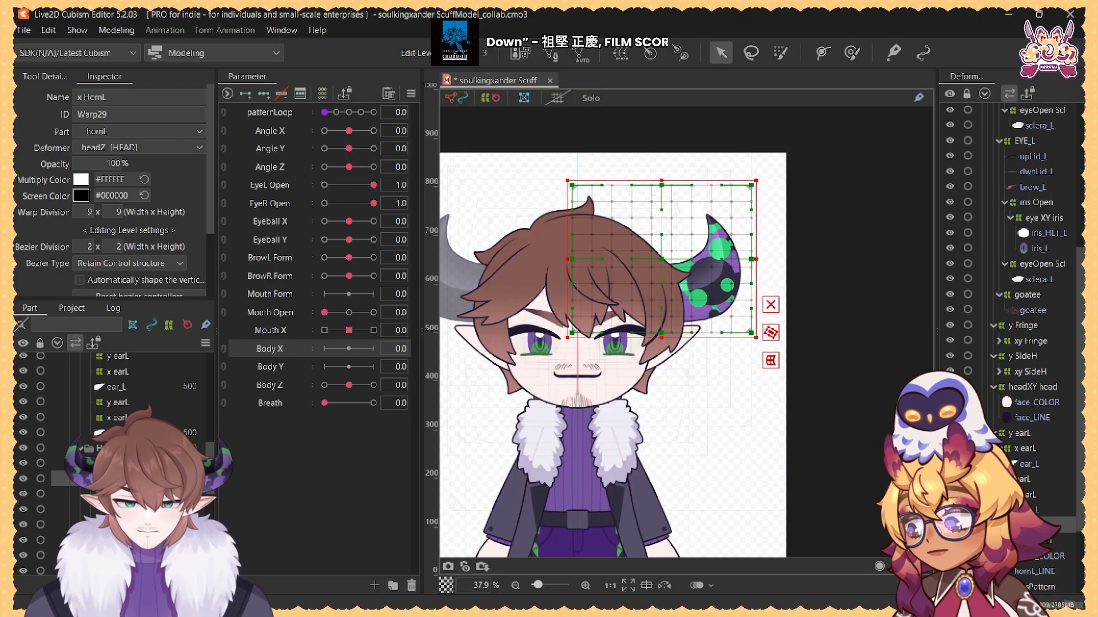
# Step: Enlarge the x HornL deformer and reposition it to leave a wider margin around the horn
pyautogui.moveTo(757, 259); pyautogui.dragTo(781, 259)
pyautogui.moveTo(661, 162); pyautogui.dragTo(660, 156)
pyautogui.moveTo(664, 258); pyautogui.dragTo(663, 265)
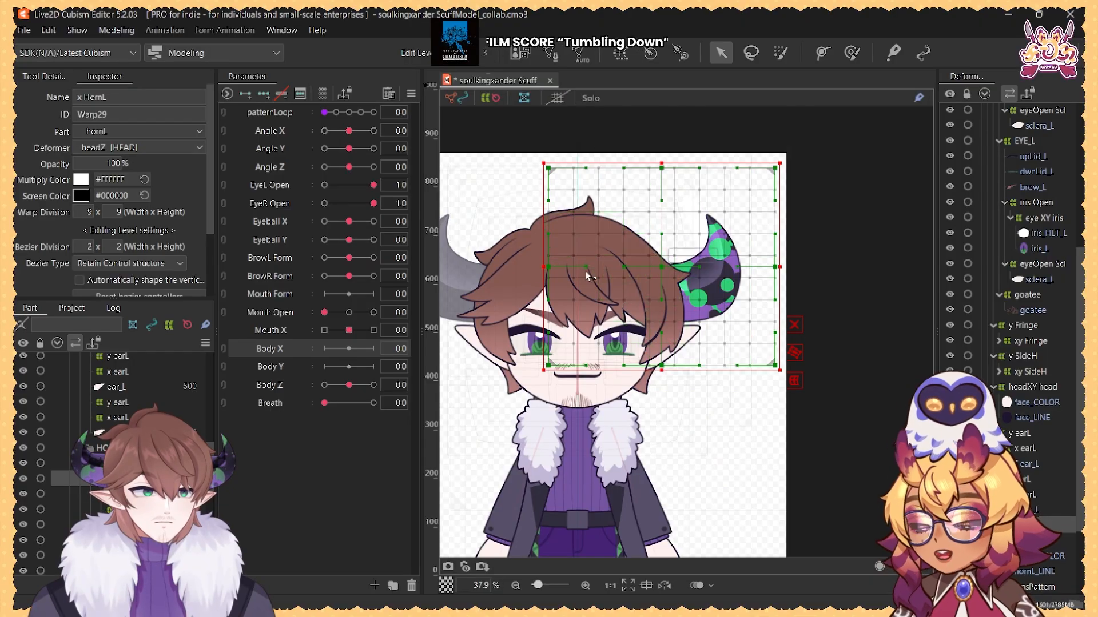
# Step: Make the hornsPattern deformer a child of x HornL and check both deformers in the hierarchy
pyautogui.click(132, 510)
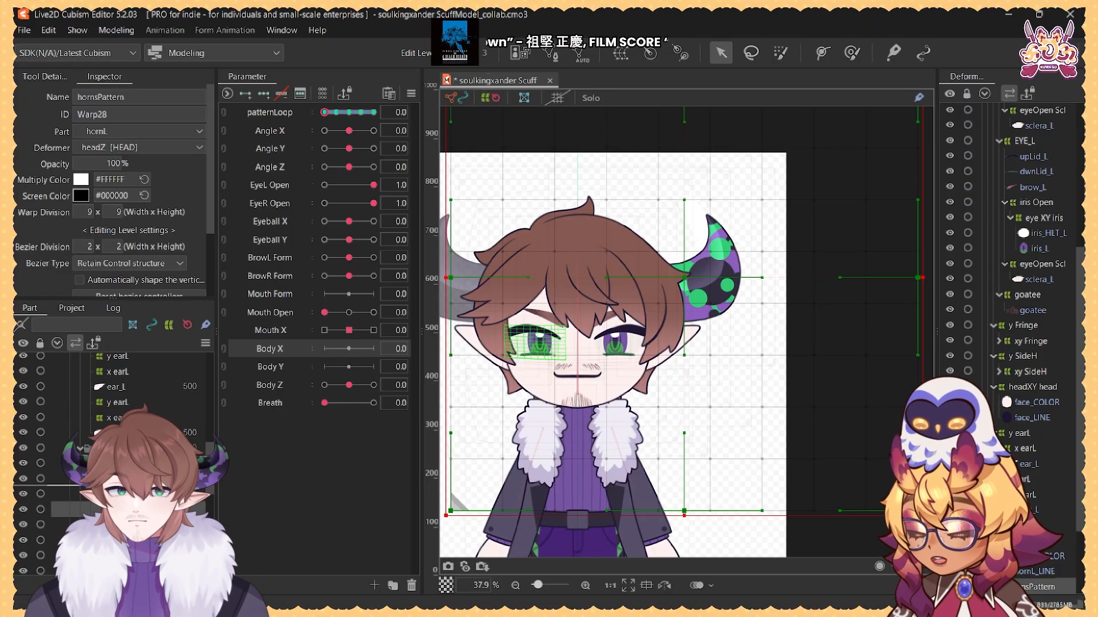
pyautogui.moveTo(1040, 587); pyautogui.dragTo(1026, 525)
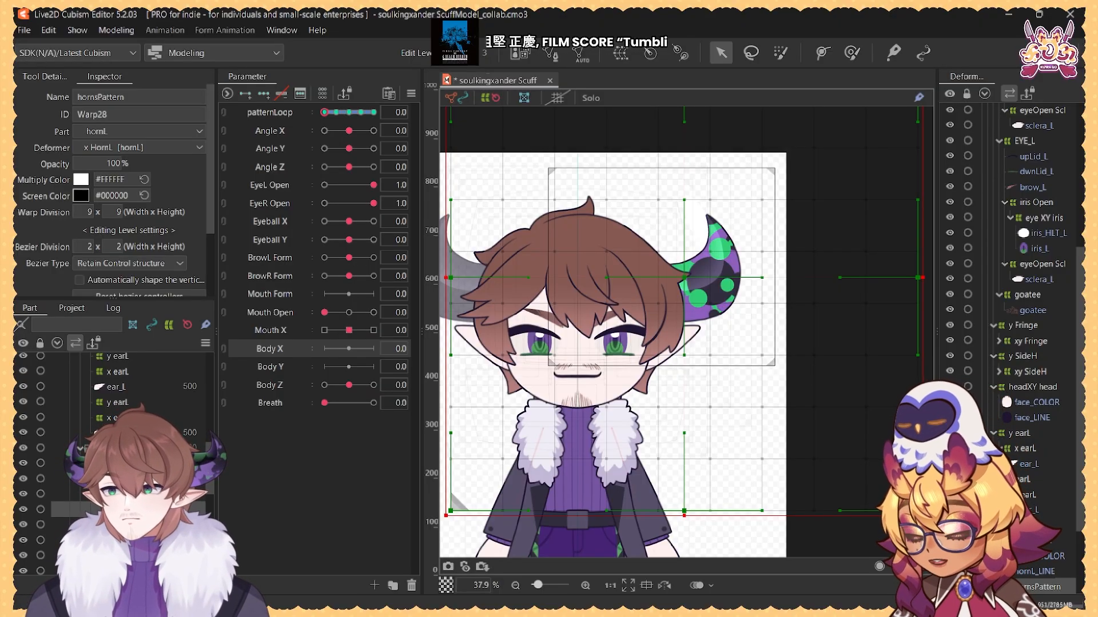
pyautogui.click(122, 478)
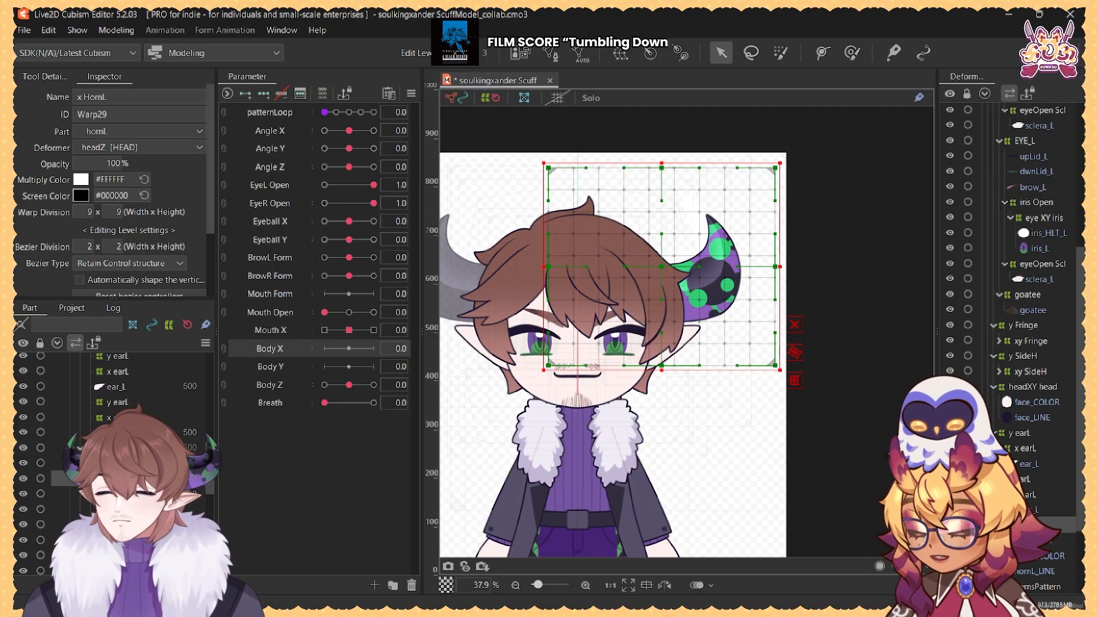
pyautogui.click(1038, 587)
pyautogui.click(1038, 525)
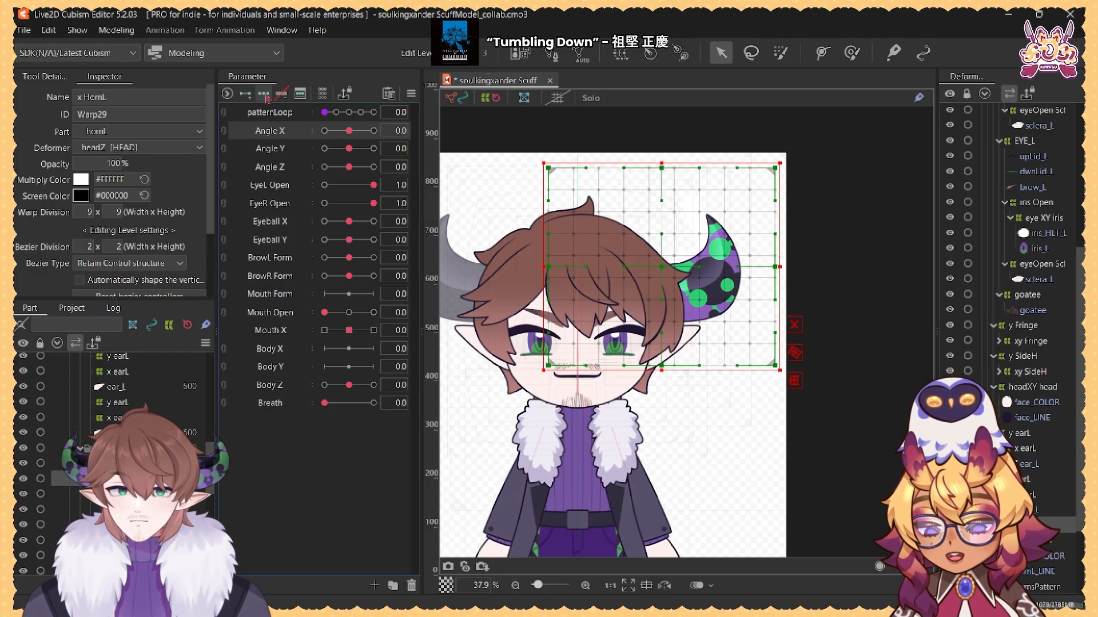
# Step: Add three Angle X keyforms to the x HornL deformer and reorder patternLoop to the end of the parameter list
pyautogui.click(271, 133)
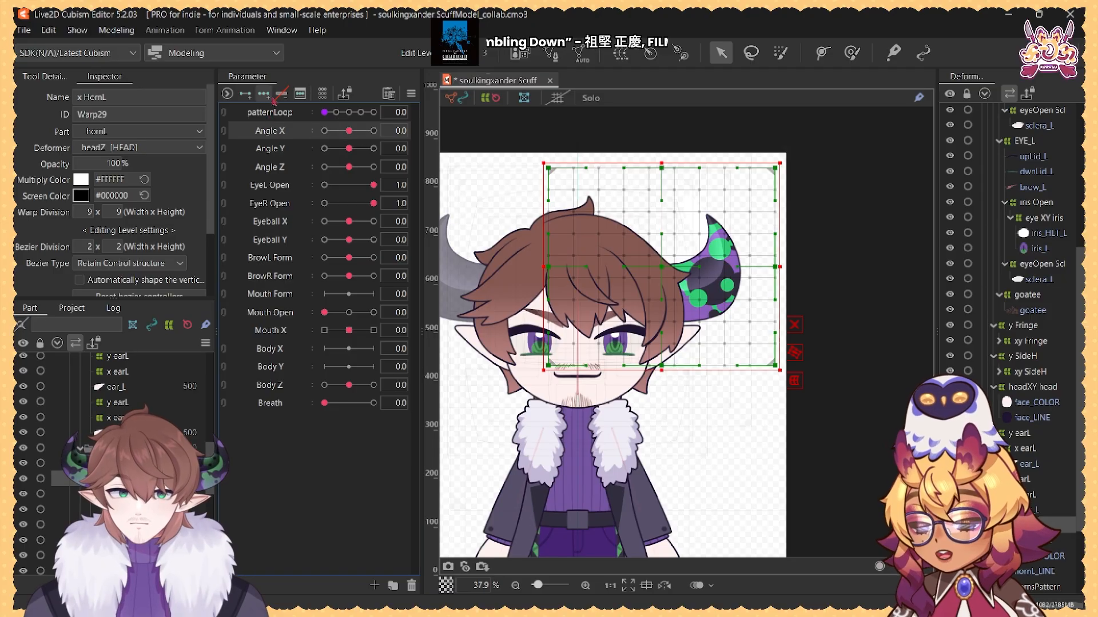
pyautogui.moveTo(273, 114); pyautogui.dragTo(270, 408)
pyautogui.click(324, 112)
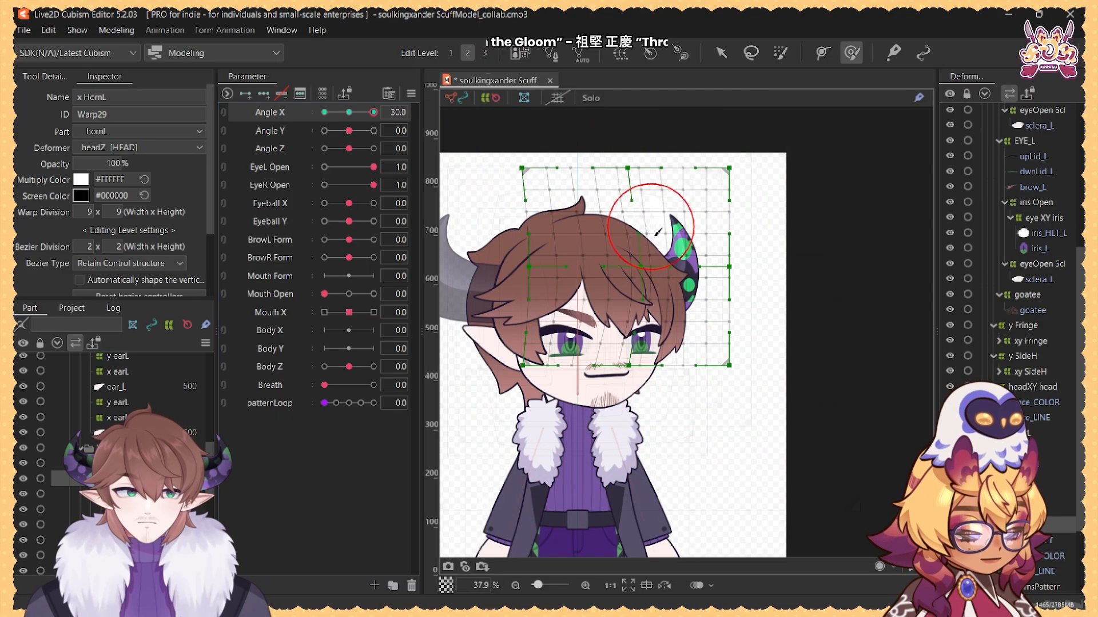
# Step: Curve the outer edge of the x HornL deformer outward at Angle X 30.0 and check the turn at -30.0
pyautogui.moveTo(650, 226); pyautogui.dragTo(649, 236)
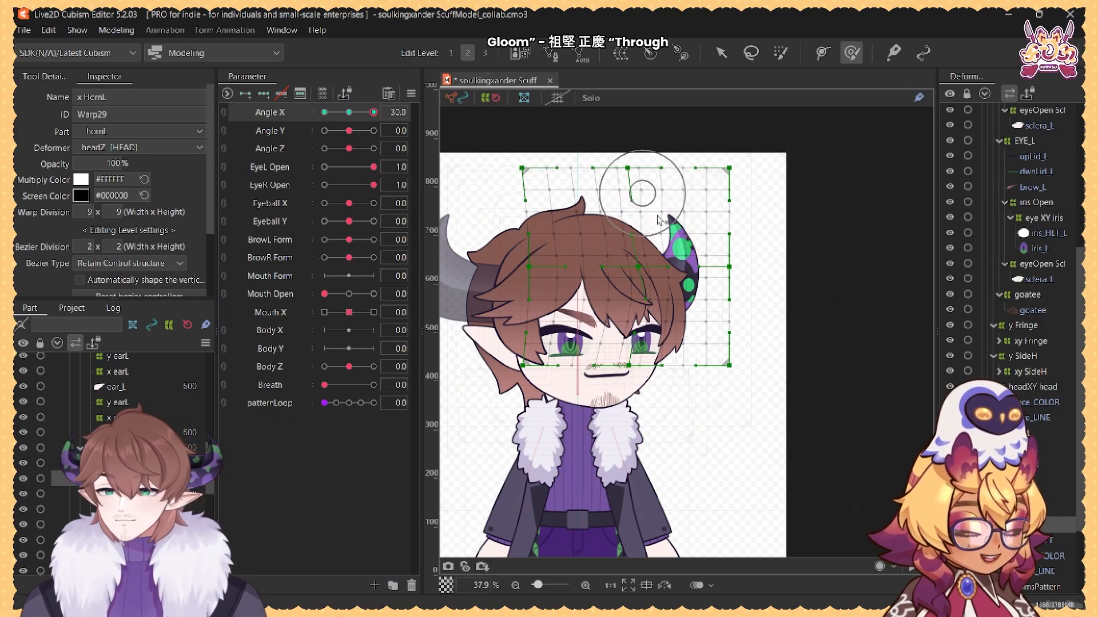
pyautogui.hotkey('ctrl', 'z')
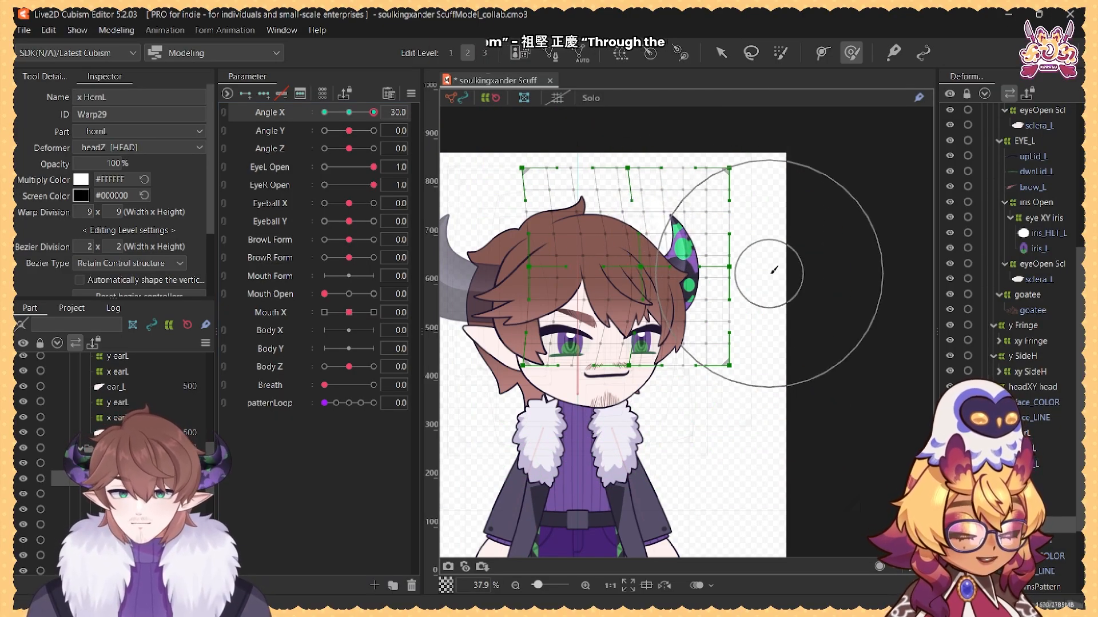
pyautogui.click(721, 52)
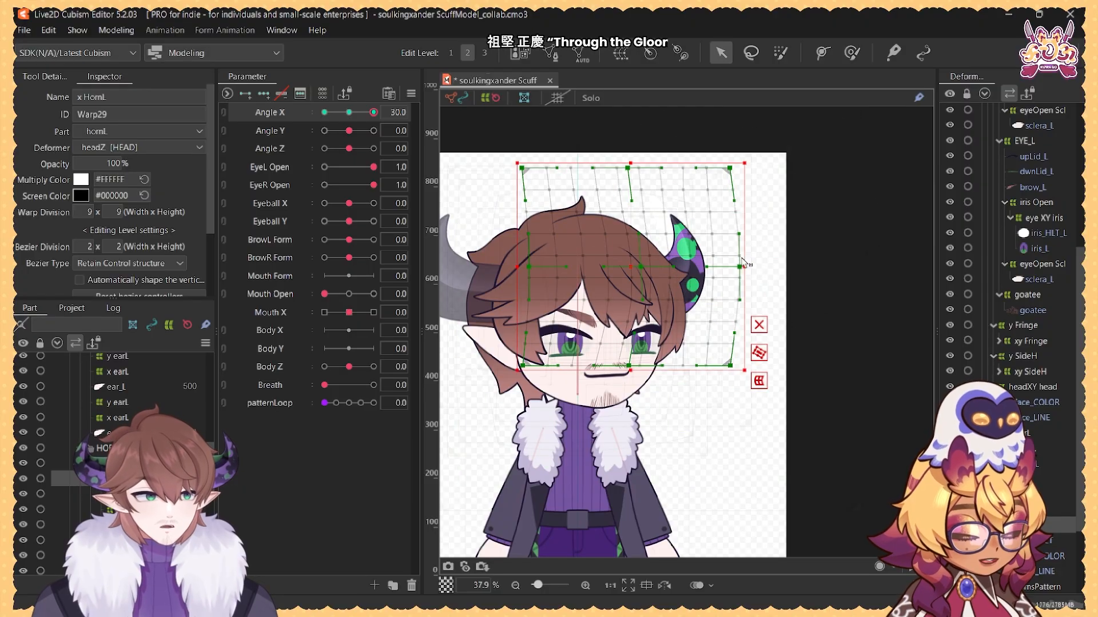
pyautogui.click(349, 112)
pyautogui.moveTo(348, 113); pyautogui.dragTo(323, 113)
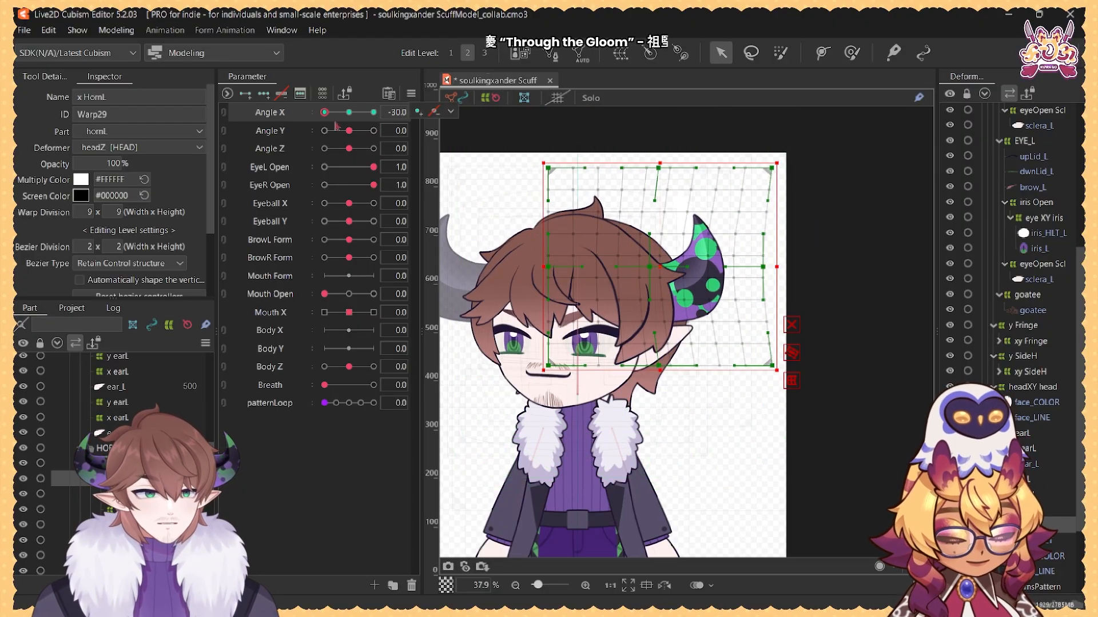
# Step: Create a 9 × 9 warp deformer named y HornL as the parent of x HornL with Angle X at 0
pyautogui.click(349, 113)
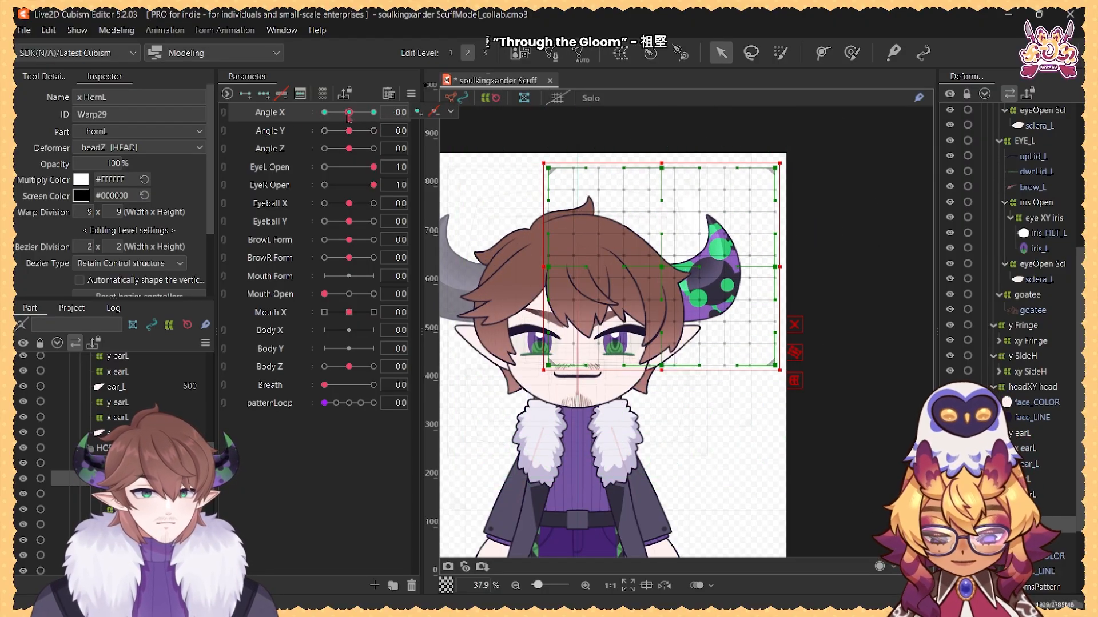
pyautogui.click(147, 97)
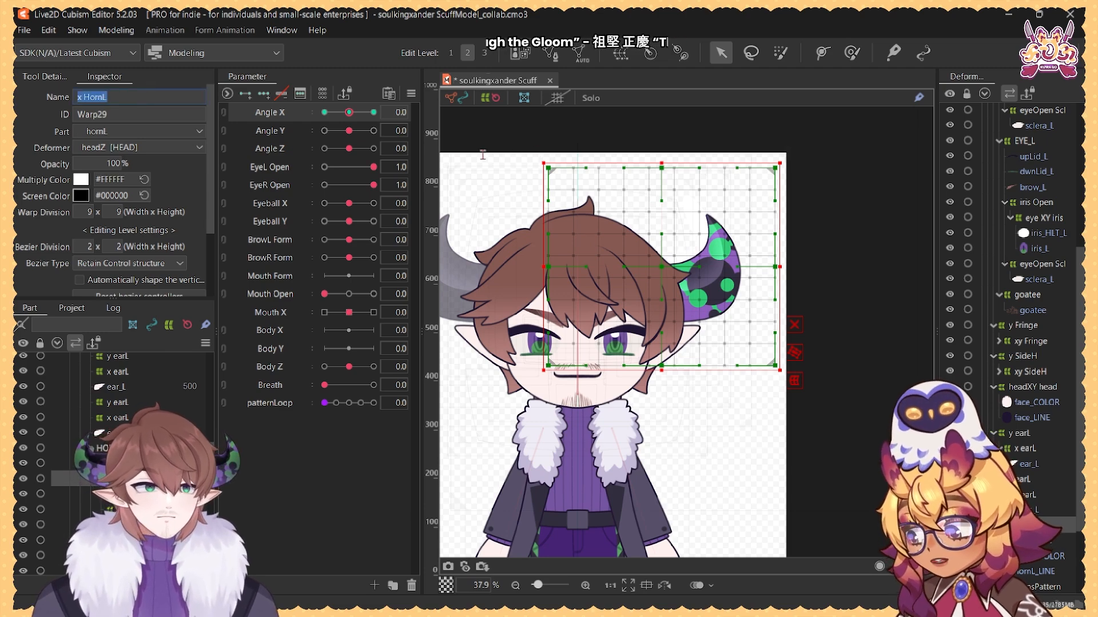
pyautogui.click(620, 53)
pyautogui.press('Delete')
pyautogui.write('y HornL')
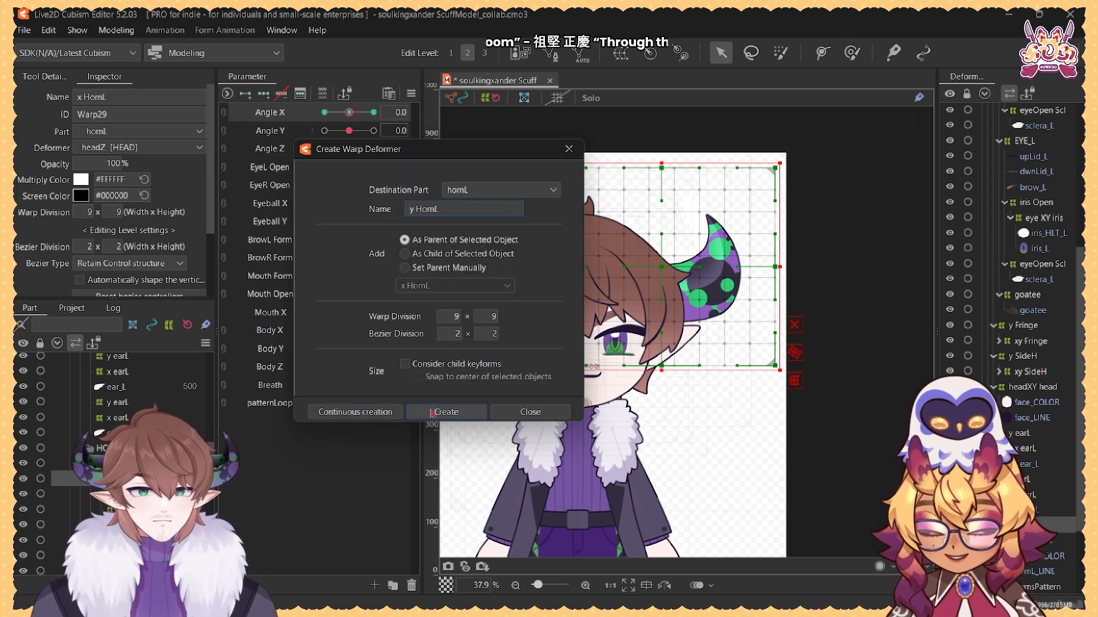
pyautogui.click(432, 411)
# Step: Extend the inner edge of the y HornL deformer so it covers the horn with Angle X at 30, and restore the default pose
pyautogui.click(374, 112)
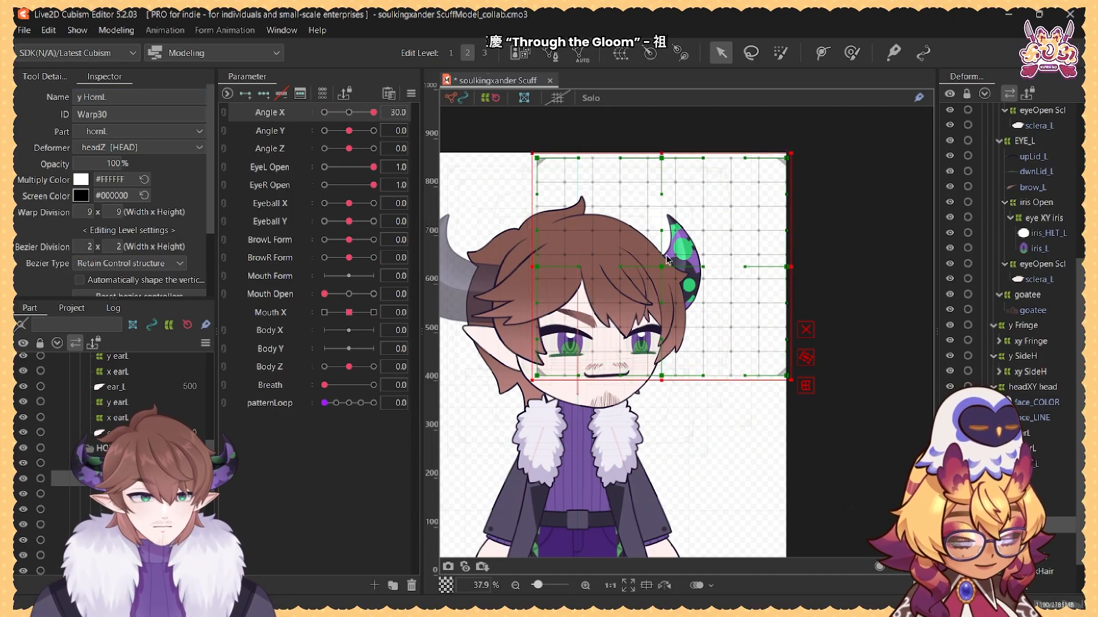
pyautogui.moveTo(531, 266); pyautogui.dragTo(507, 266)
pyautogui.click(282, 93)
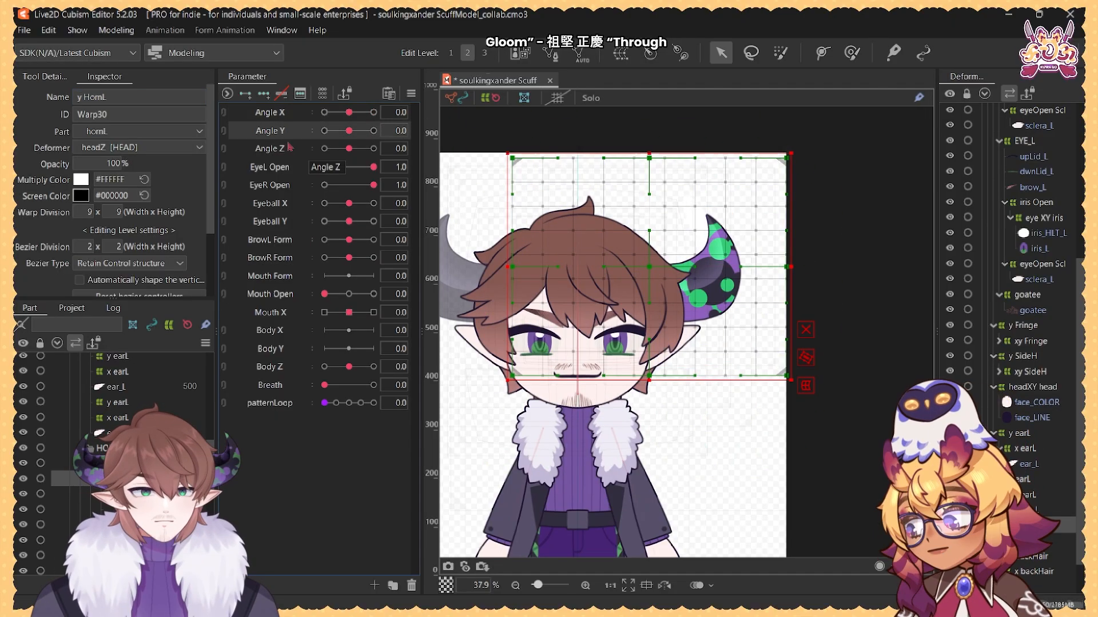
# Step: Key y HornL with three keyforms on Angle Y and adjust the horn's shape at -30
pyautogui.click(324, 130)
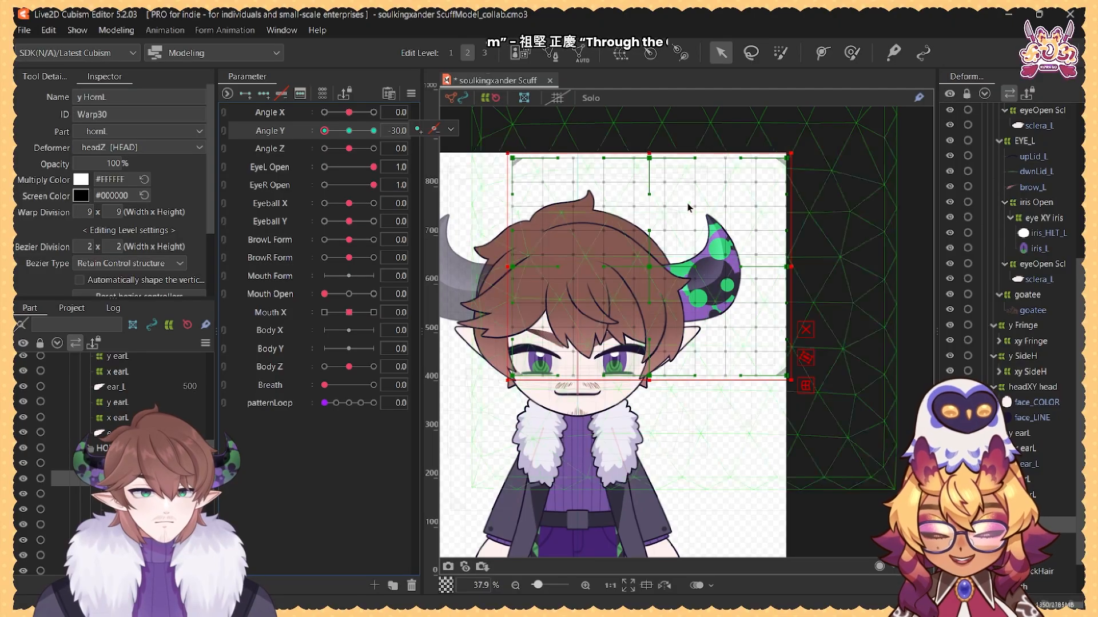
pyautogui.click(851, 52)
pyautogui.scroll(-3, 618, 291)
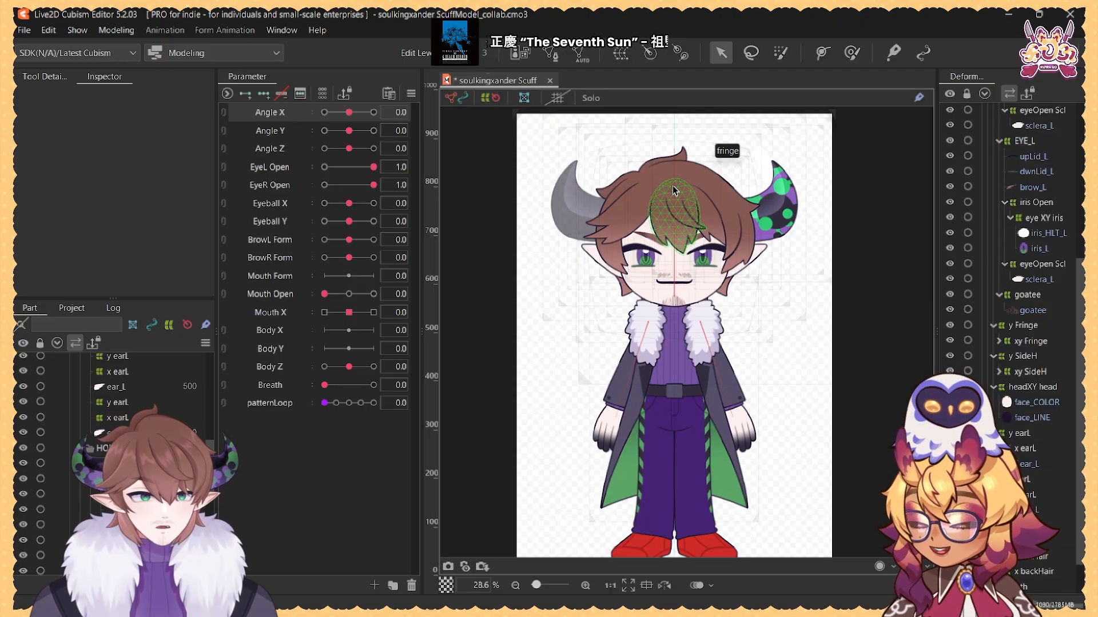
# Step: Duplicate the hornL part with its deformers and meshes inside the HORNS part
pyautogui.click(117, 464)
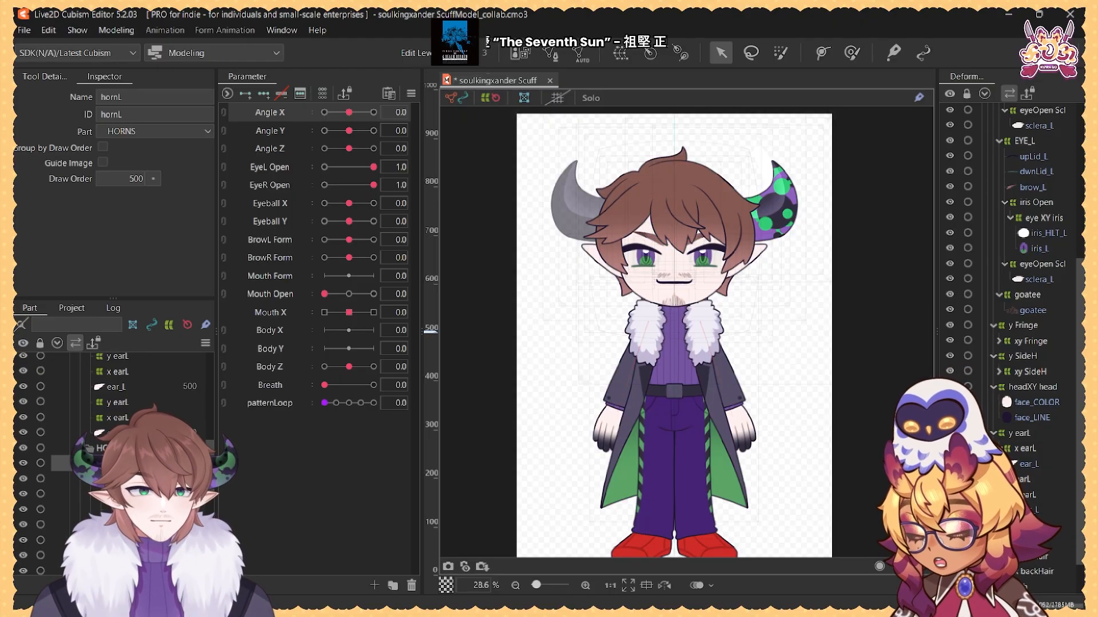
pyautogui.hotkey('ctrl', 'v')
pyautogui.click(550, 328)
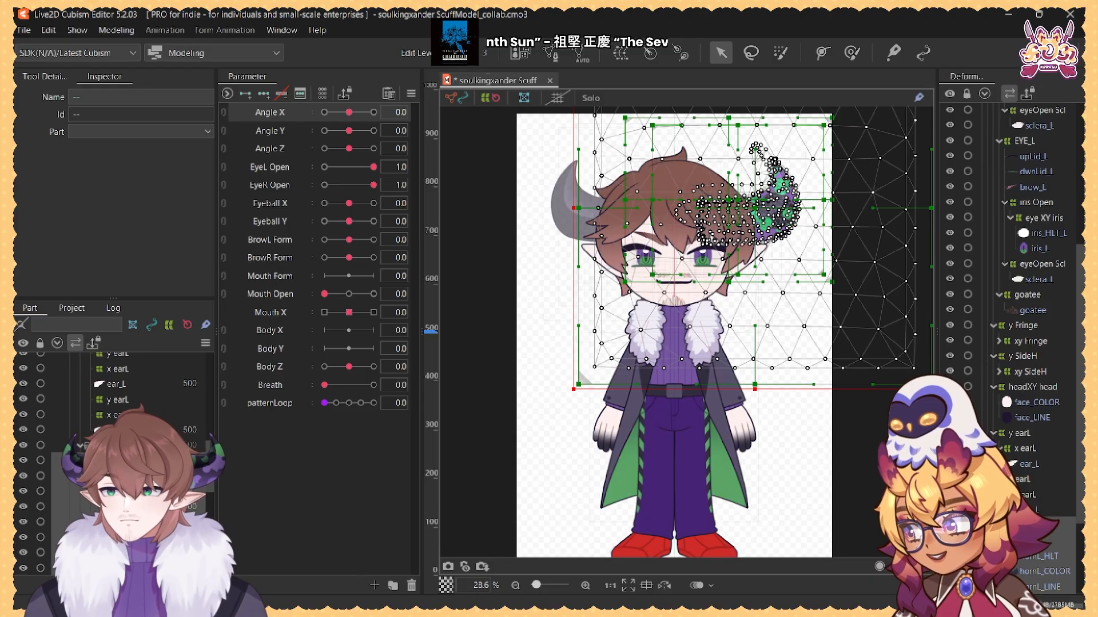
pyautogui.hotkey('ctrl', 'z')
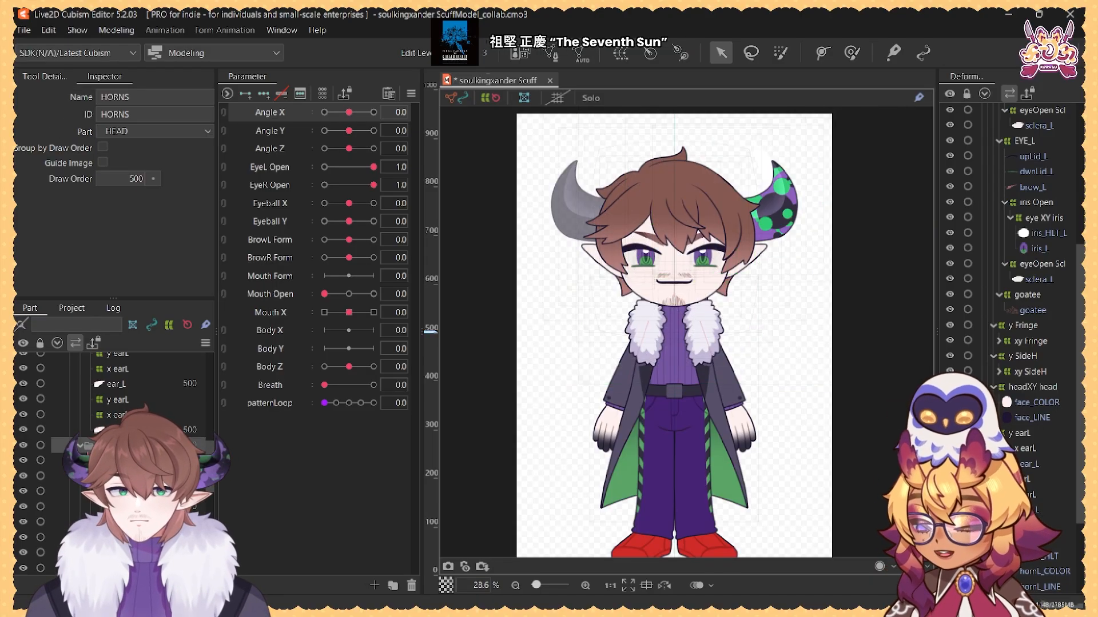
pyautogui.hotkey('ctrl', 'v')
pyautogui.press('Return')
pyautogui.hotkey('ctrl', 'z')
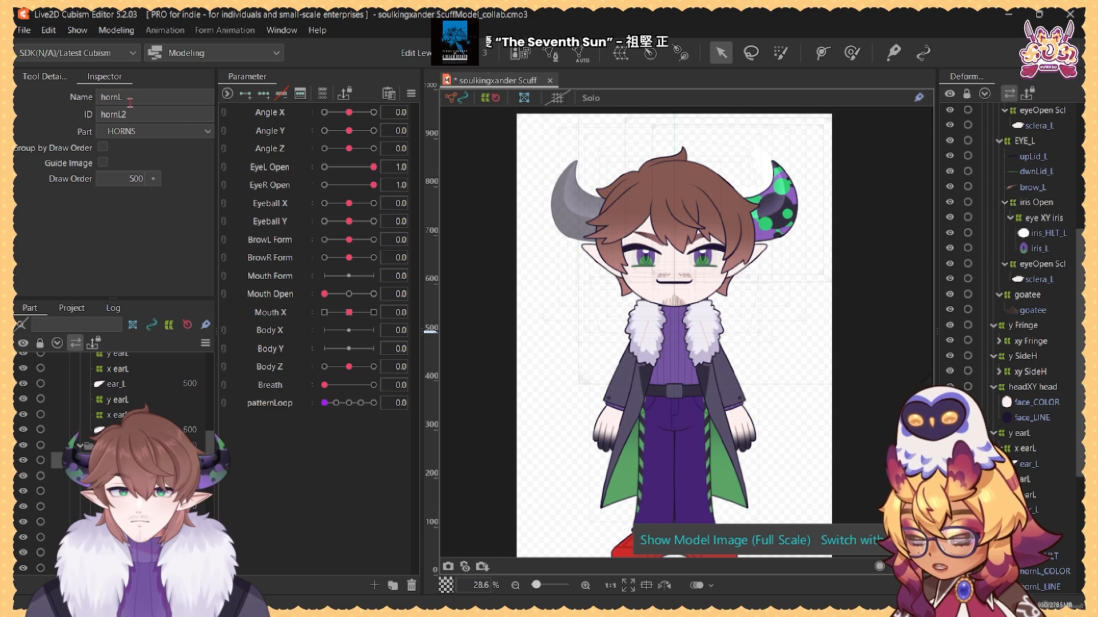
# Step: Rename the copied part hornR and its two deformers y HornR and x HornR
pyautogui.moveTo(129, 97); pyautogui.dragTo(99, 97)
pyautogui.write('R')
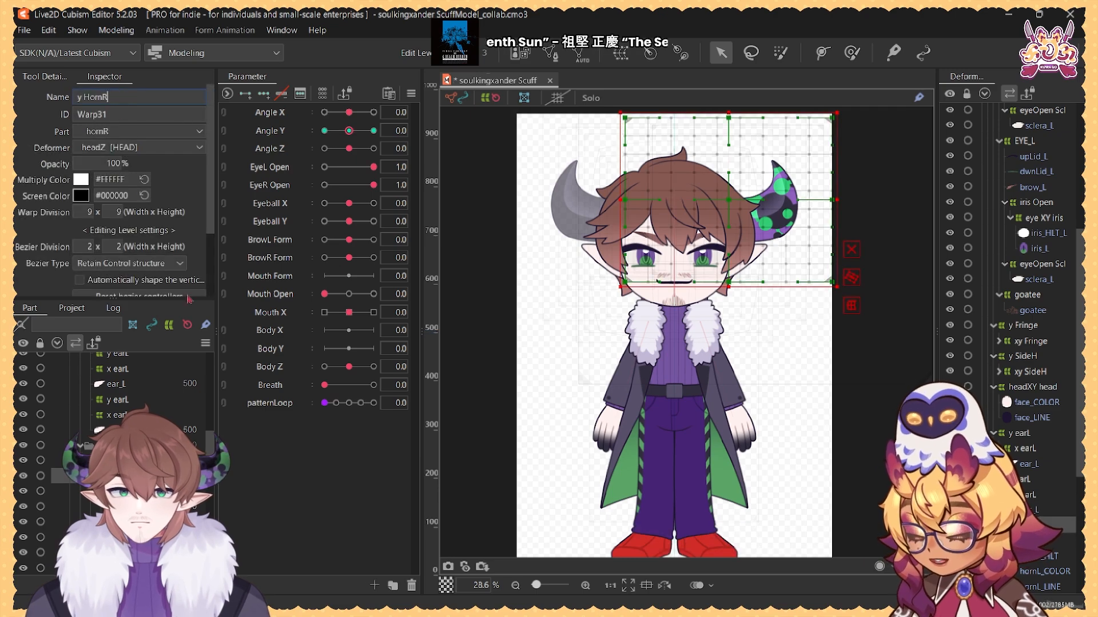
pyautogui.click(186, 491)
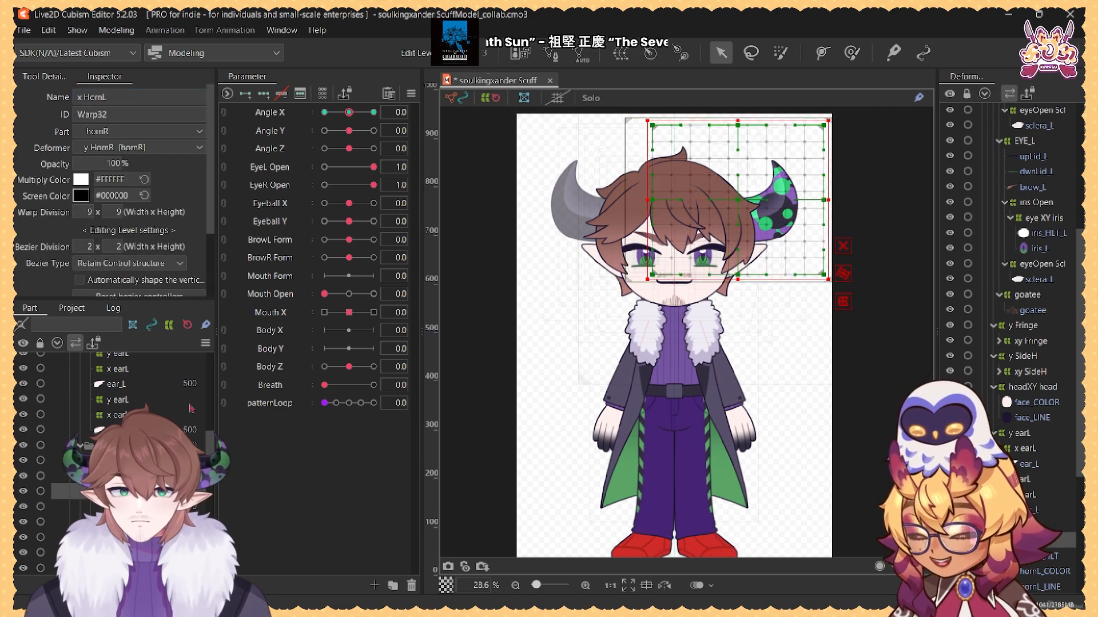
pyautogui.click(113, 99)
pyautogui.click(109, 99)
pyautogui.press('BackSpace')
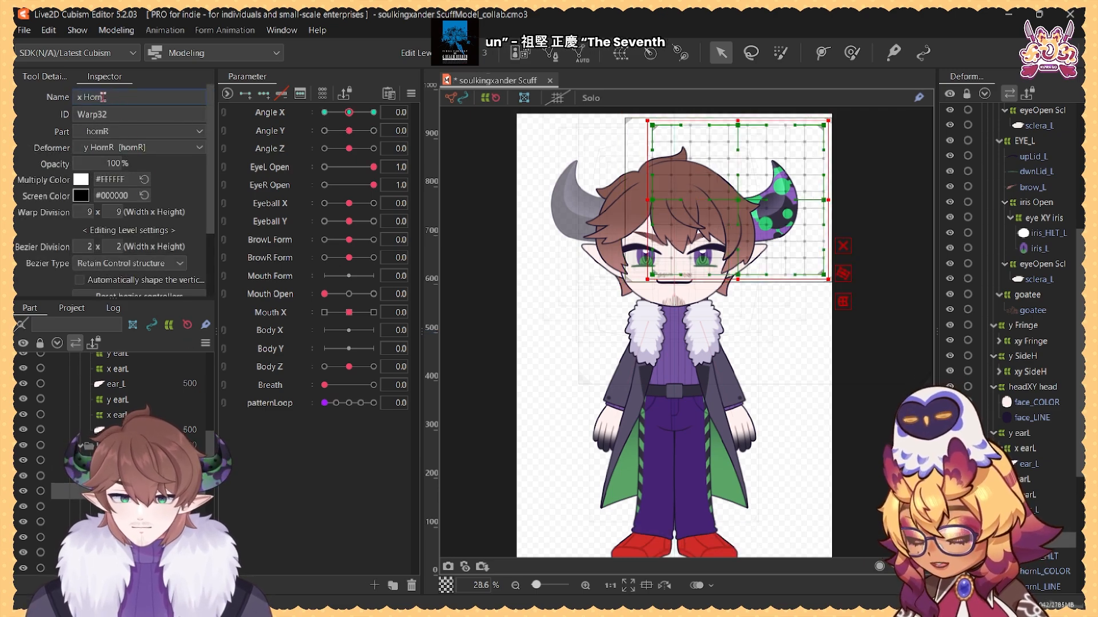
pyautogui.write('R')
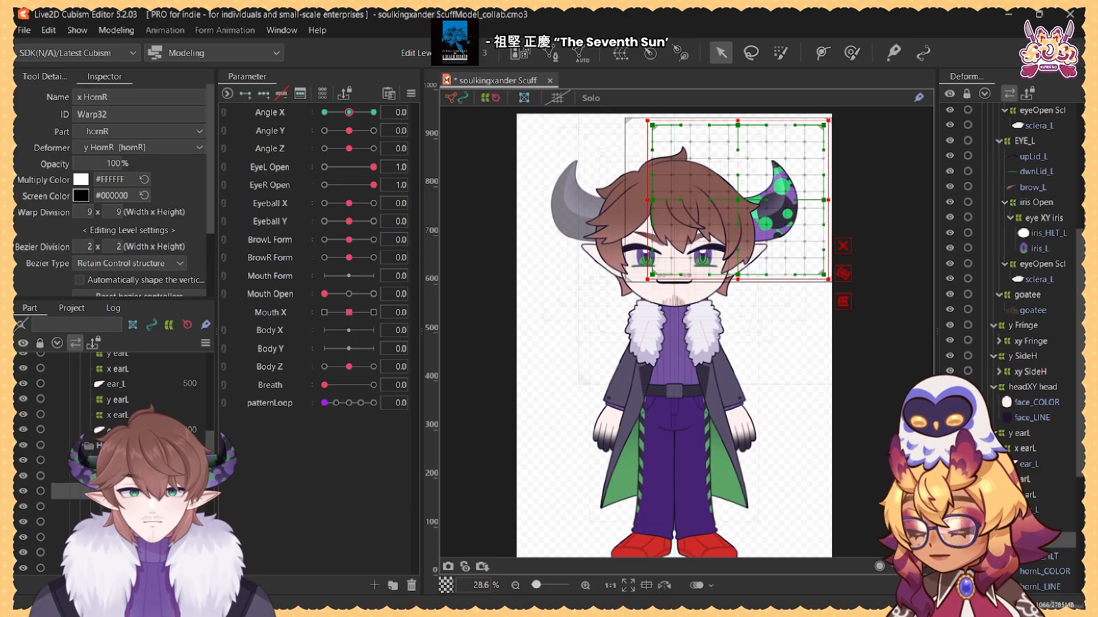
# Step: Add a parent warp deformer to y HornR and flip the copied horn horizontally onto the other side of the head
pyautogui.click(123, 475)
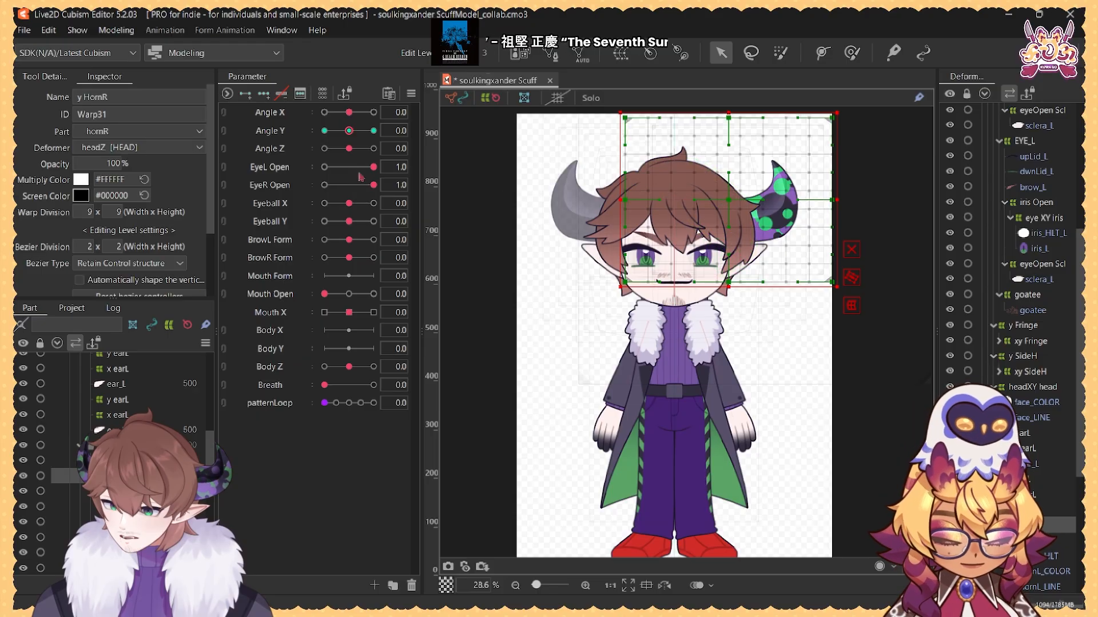
pyautogui.click(622, 55)
pyautogui.click(446, 412)
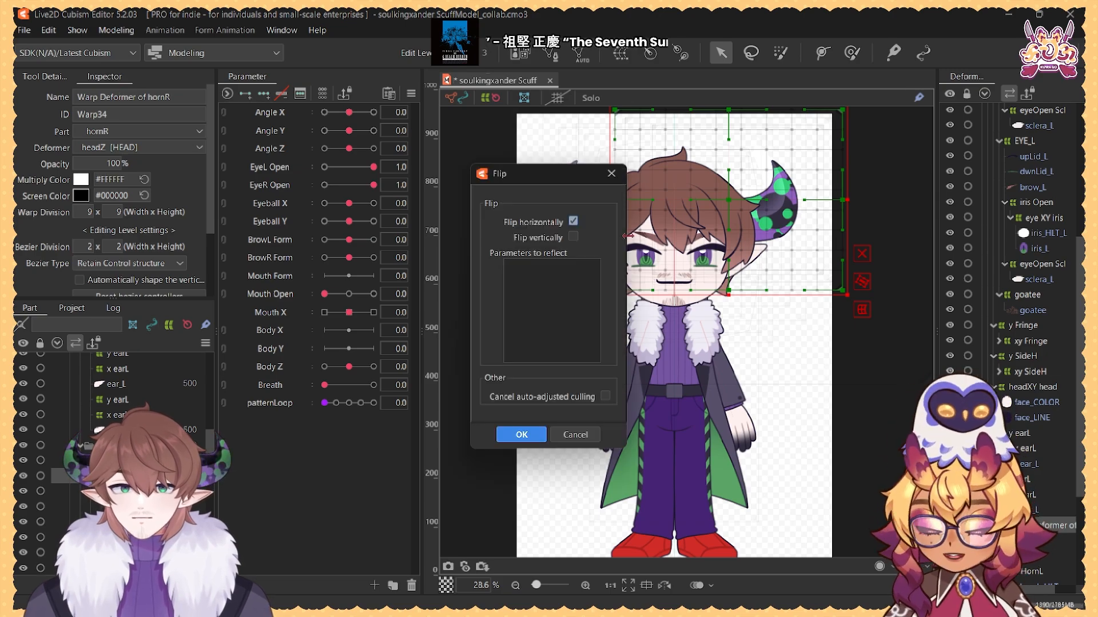
pyautogui.click(575, 436)
pyautogui.click(606, 334)
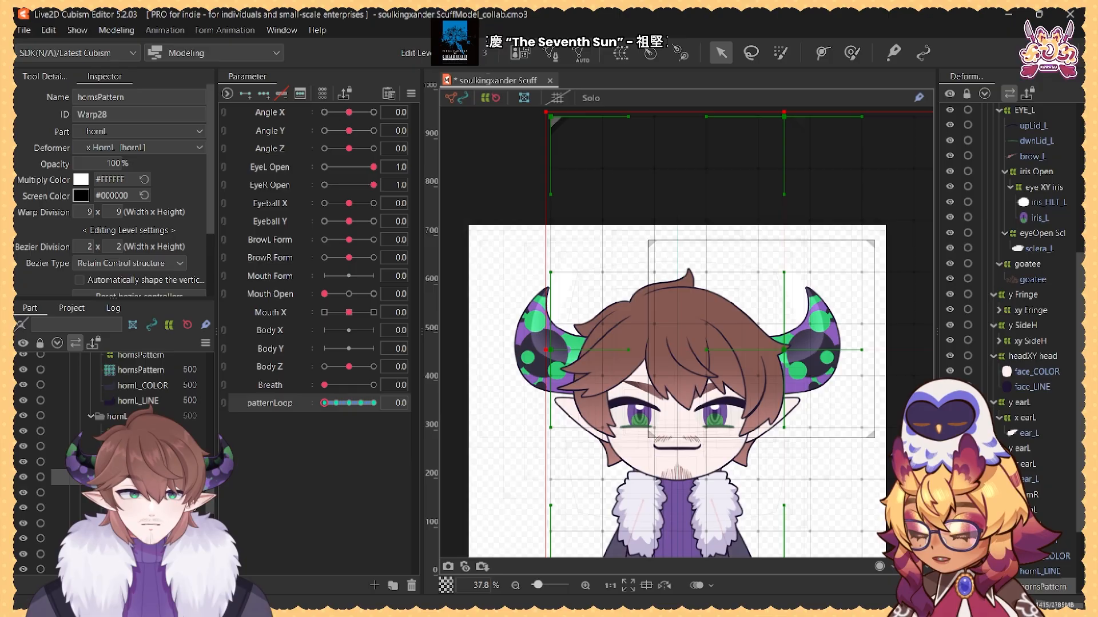
# Step: Check how y HornL and x HornL react to Angle X and Angle Y, both linked and separate
pyautogui.click(1024, 509)
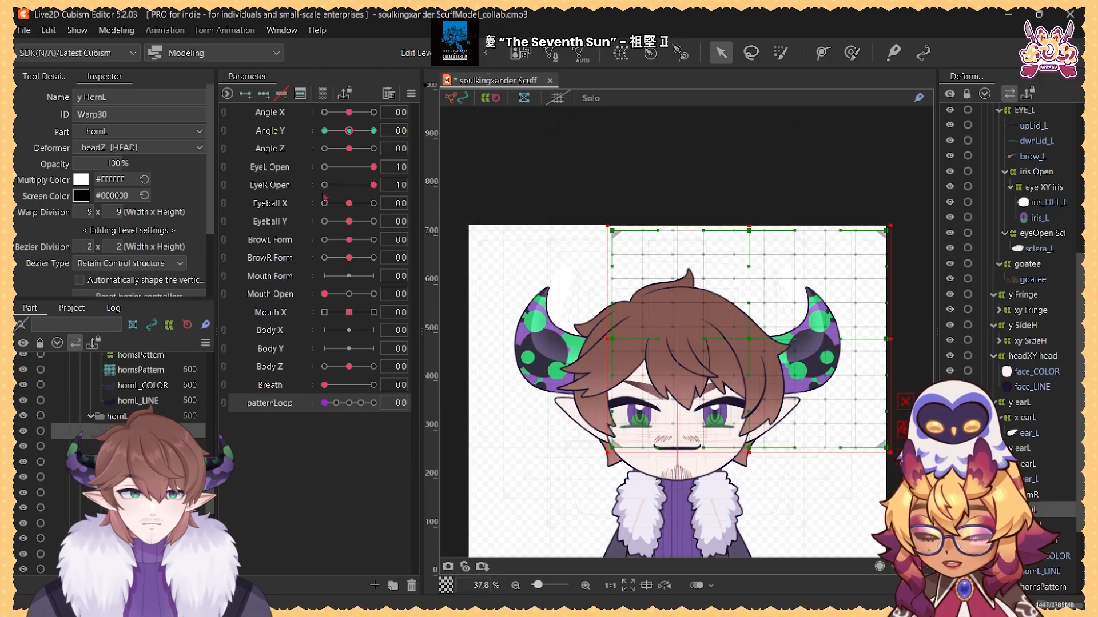
pyautogui.click(225, 116)
pyautogui.moveTo(352, 139)
pyautogui.mouseDown()
pyautogui.moveTo(351, 170)
pyautogui.moveTo(297, 188)
pyautogui.moveTo(303, 119)
pyautogui.moveTo(347, 139)
pyautogui.mouseUp()
pyautogui.click(172, 447)
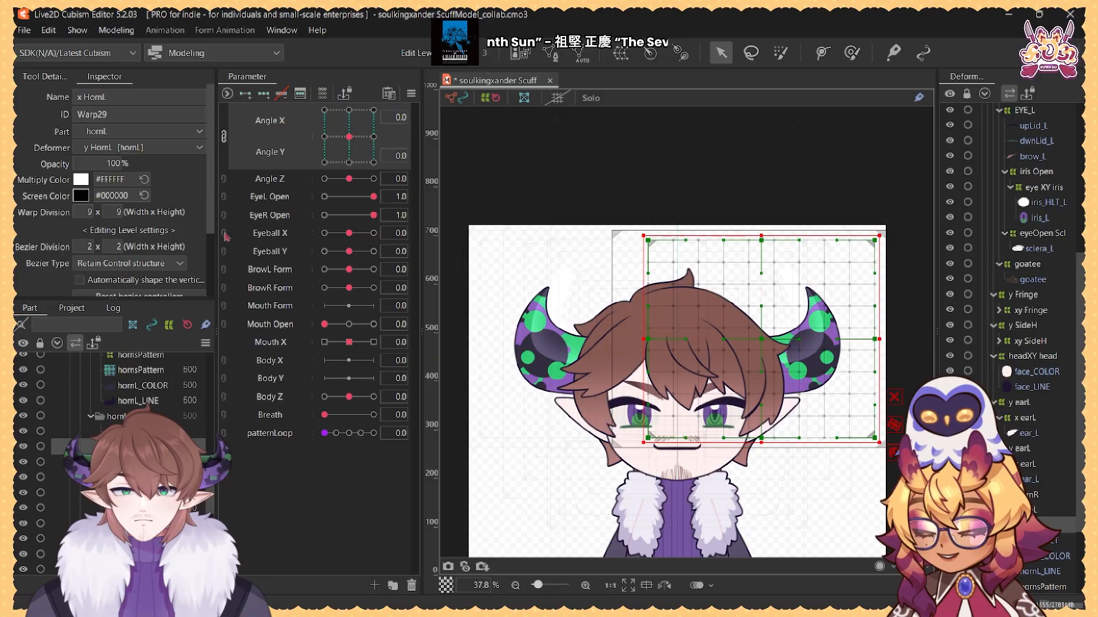
pyautogui.click(224, 136)
pyautogui.click(443, 112)
pyautogui.click(469, 113)
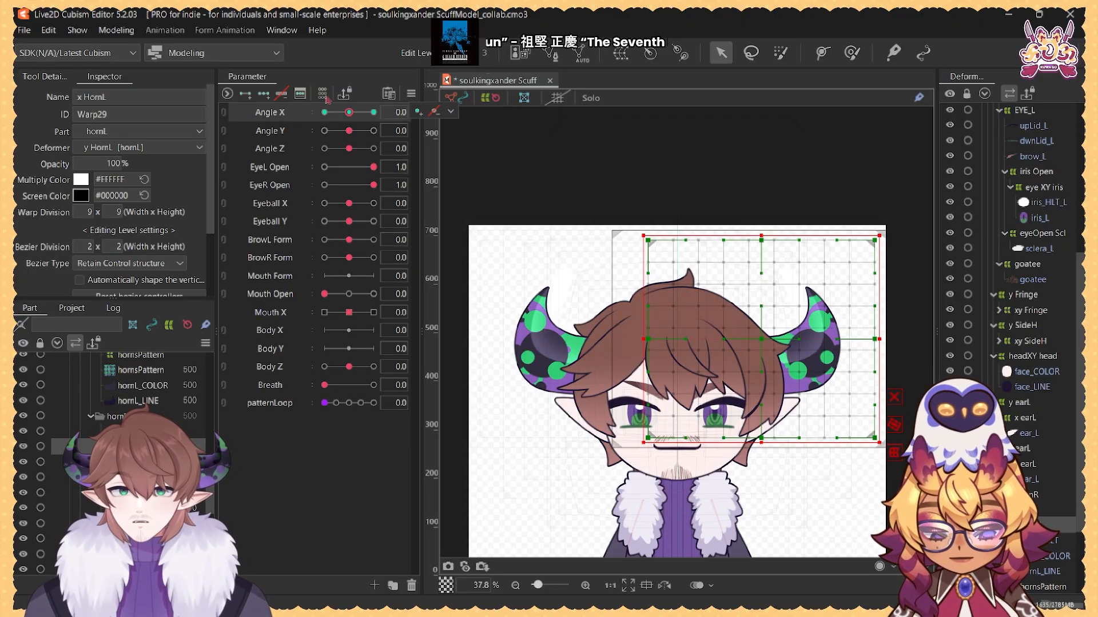
pyautogui.moveTo(349, 112)
pyautogui.mouseDown()
pyautogui.moveTo(313, 114)
pyautogui.moveTo(349, 112)
pyautogui.mouseUp()
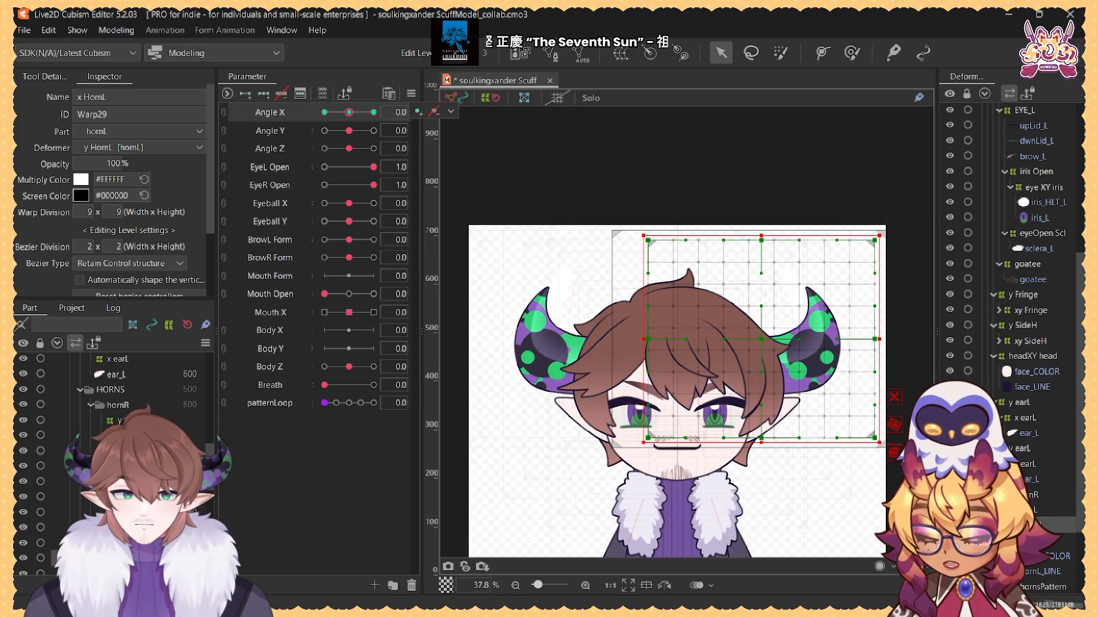
# Step: Invert the Angle X keyforms of the x HornR deformer and check the horn up to Angle X 30
pyautogui.click(128, 435)
pyautogui.click(450, 112)
pyautogui.click(463, 128)
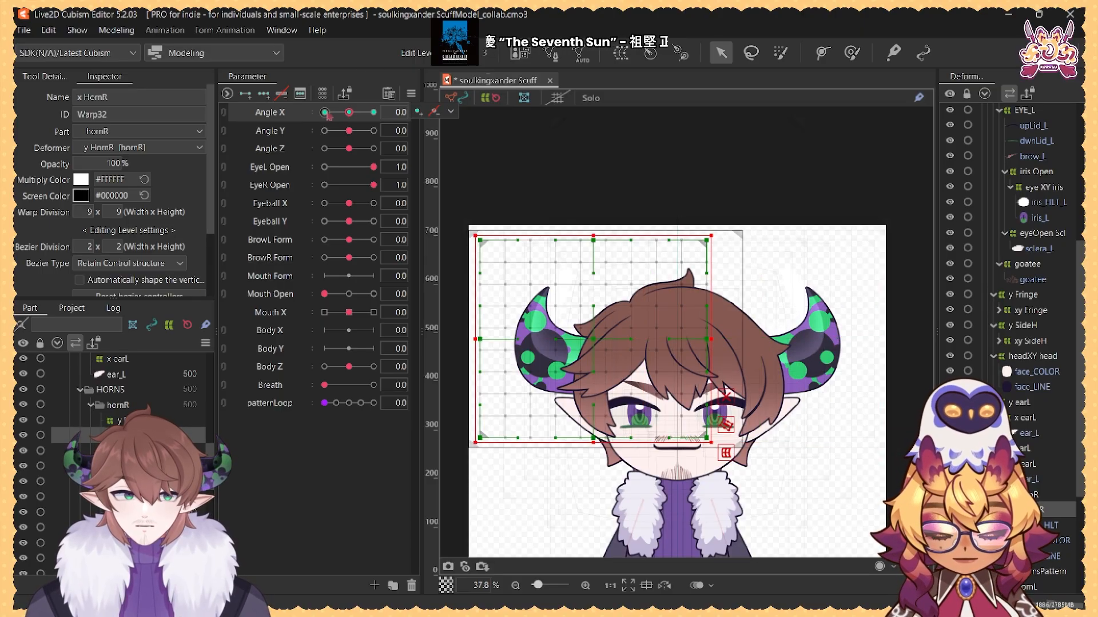
pyautogui.moveTo(348, 113); pyautogui.dragTo(376, 115)
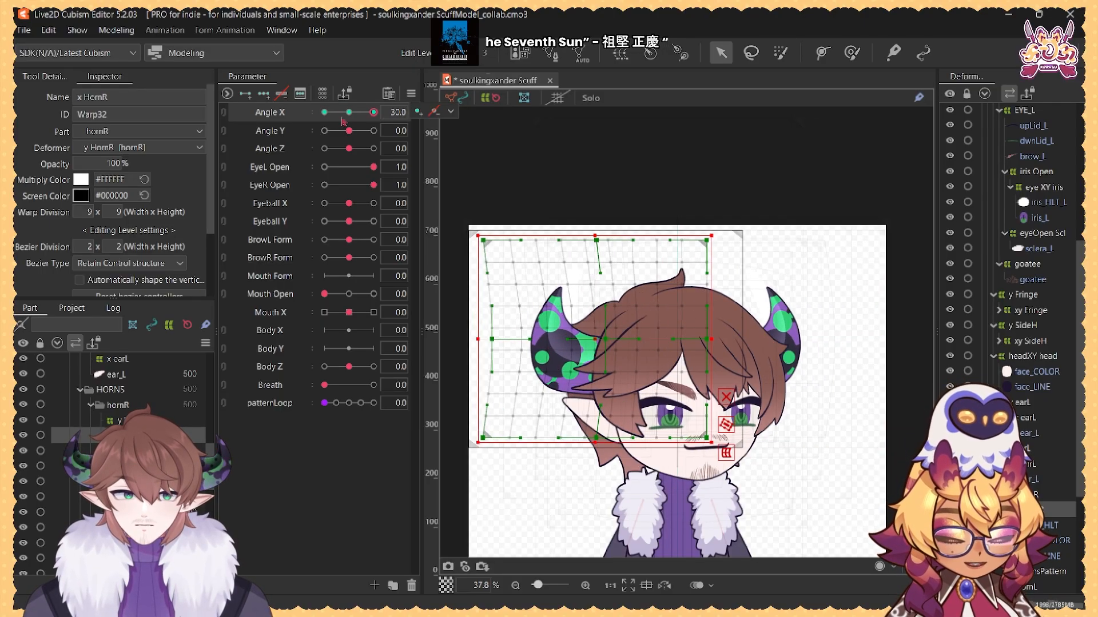
# Step: Test both horns through the combined head angles with Angle X and Angle Y linked, and again with the two separated
pyautogui.moveTo(343, 122)
pyautogui.mouseDown()
pyautogui.moveTo(329, 122)
pyautogui.moveTo(368, 162)
pyautogui.moveTo(407, 137)
pyautogui.moveTo(349, 133)
pyautogui.moveTo(291, 93)
pyautogui.moveTo(272, 130)
pyautogui.moveTo(312, 165)
pyautogui.moveTo(349, 137)
pyautogui.mouseUp()
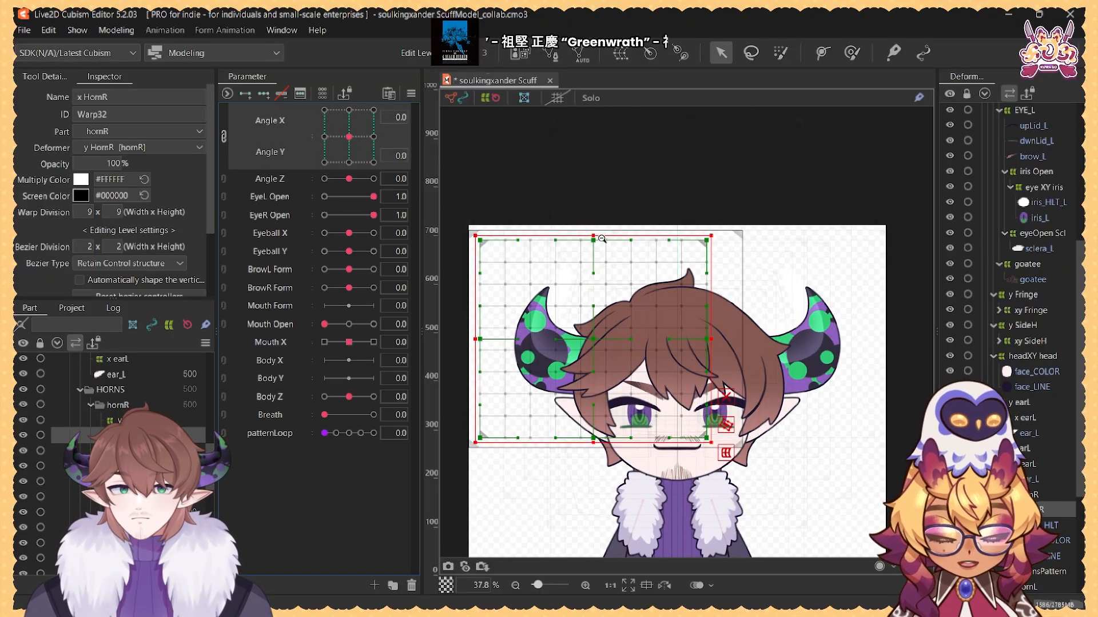
pyautogui.scroll(-4, 606, 237)
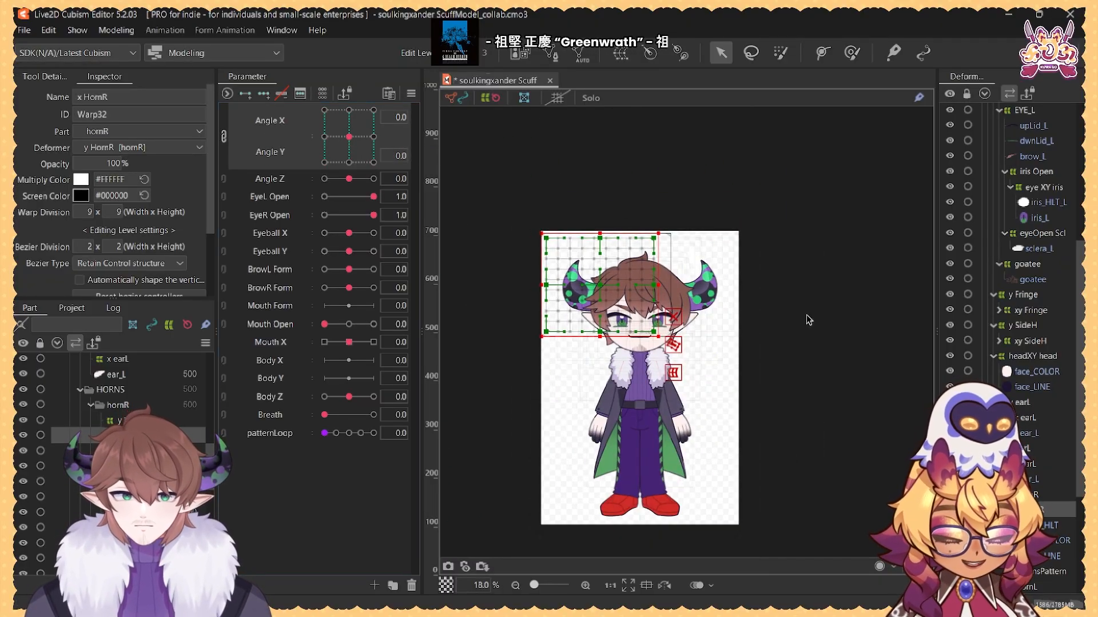
pyautogui.click(807, 320)
pyautogui.scroll(3, 564, 245)
pyautogui.click(323, 109)
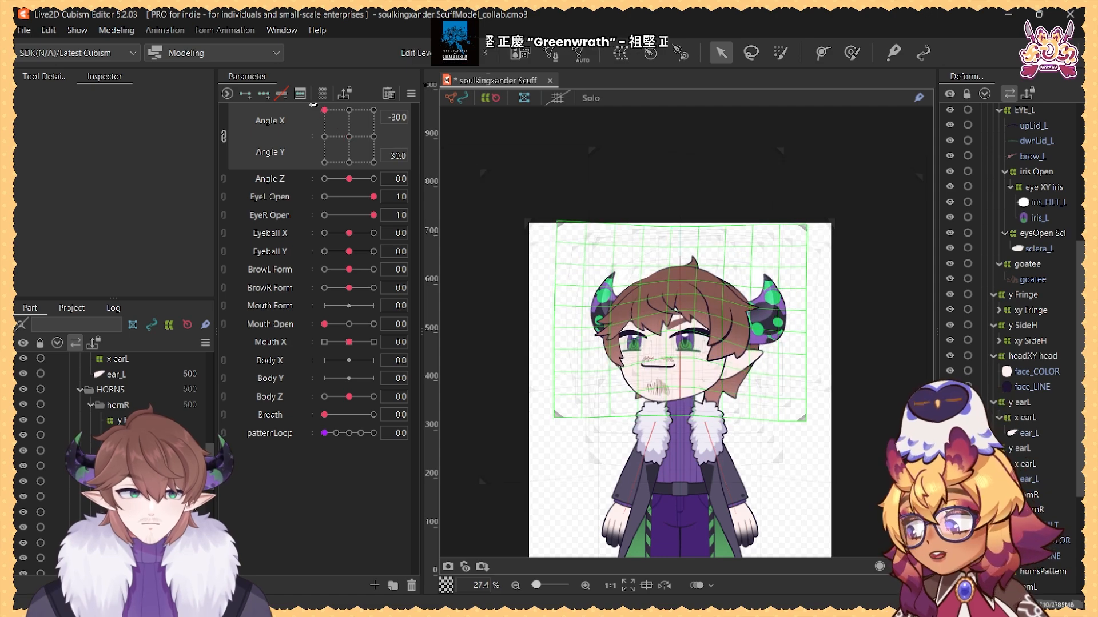
pyautogui.moveTo(313, 105); pyautogui.dragTo(294, 184)
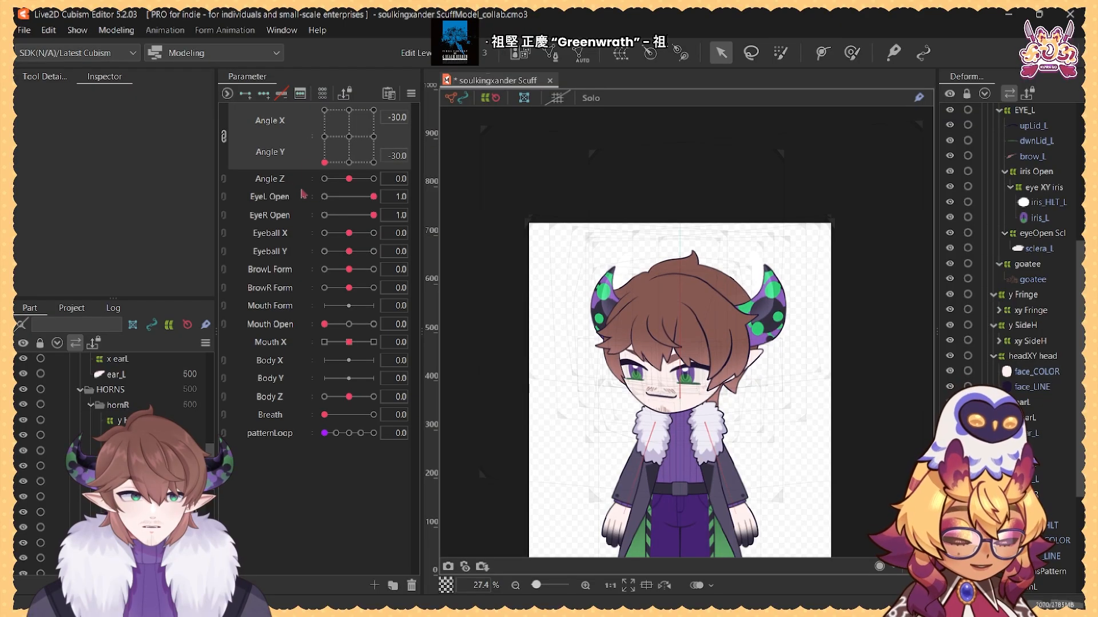
pyautogui.click(351, 140)
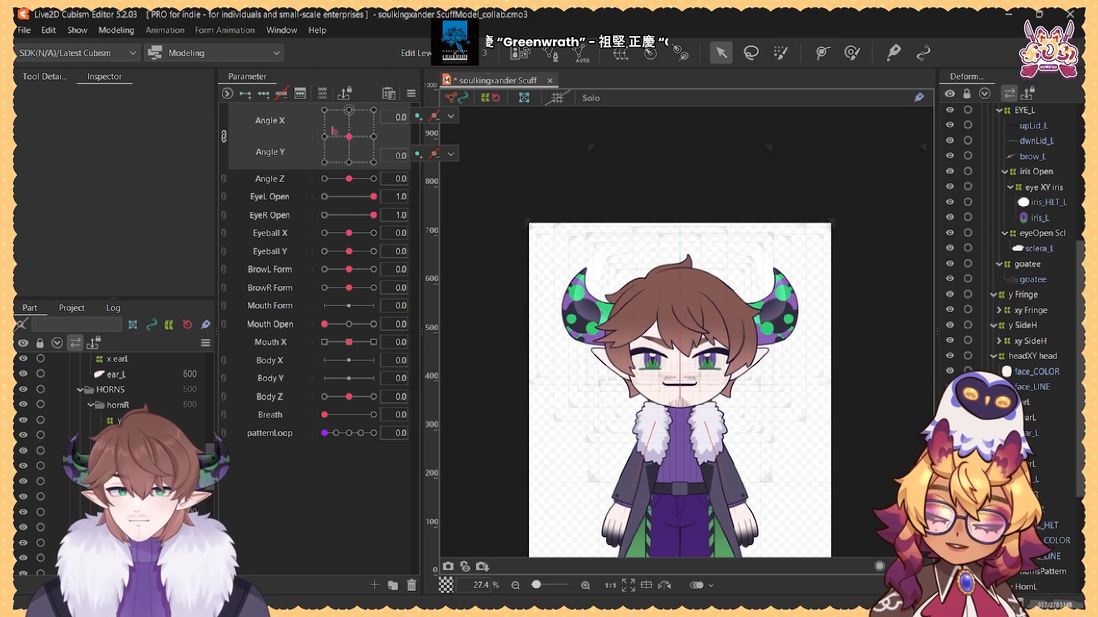
pyautogui.click(224, 136)
pyautogui.moveTo(348, 113)
pyautogui.mouseDown()
pyautogui.moveTo(326, 114)
pyautogui.moveTo(348, 113)
pyautogui.mouseUp()
pyautogui.moveTo(348, 131); pyautogui.dragTo(346, 170)
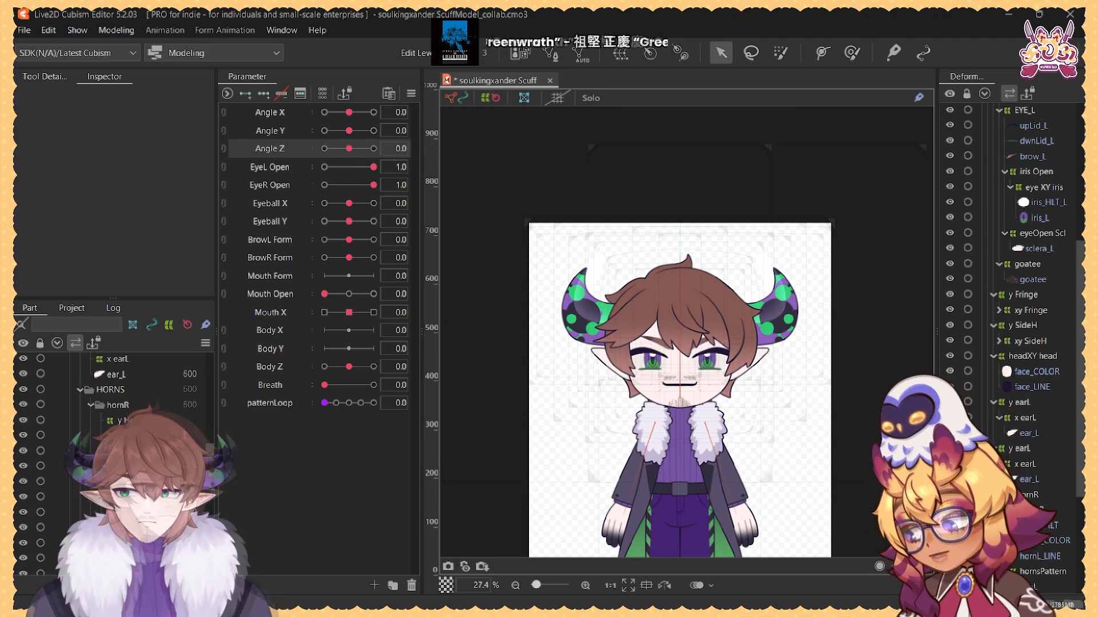
# Step: Create a parameter in the physics folder with name and ID py_fringe and a minimum of -30
pyautogui.click(228, 93)
pyautogui.click(319, 136)
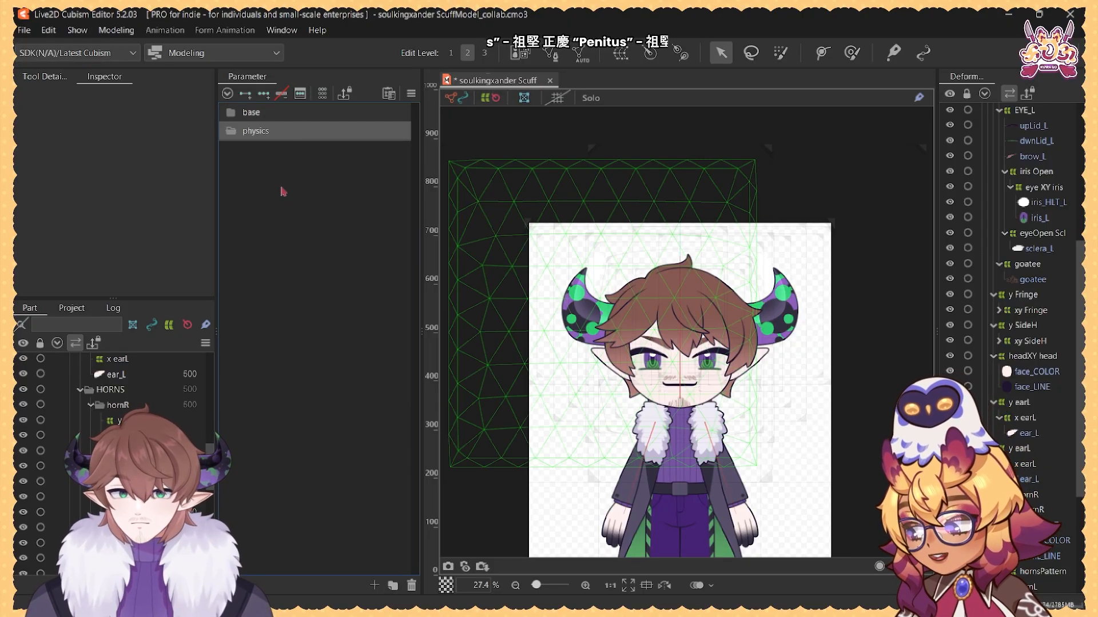
pyautogui.click(375, 585)
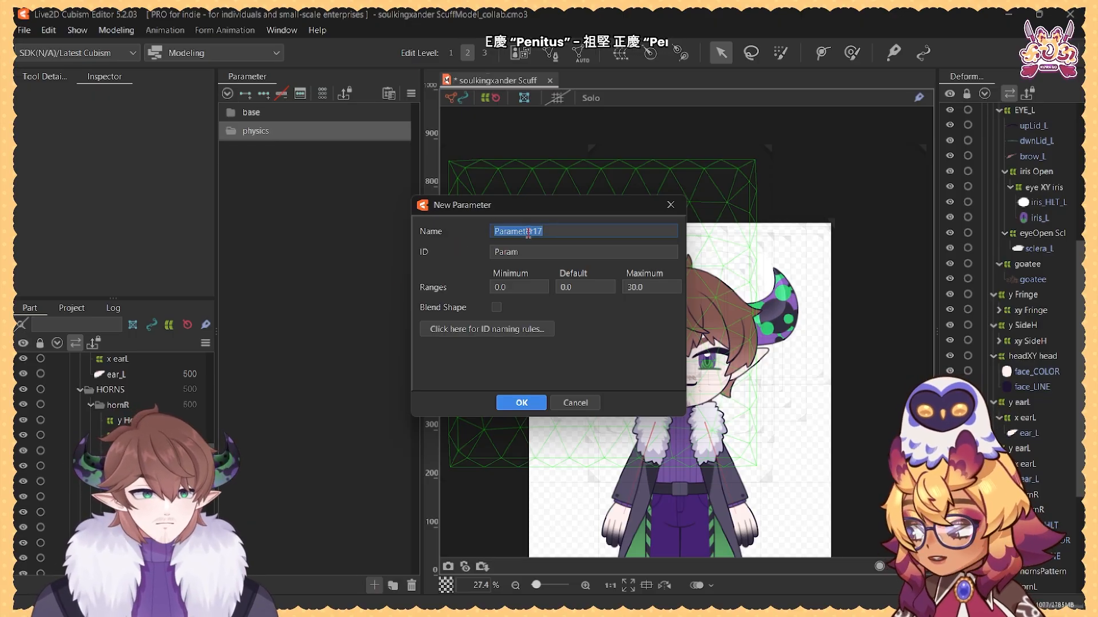
pyautogui.moveTo(591, 233); pyautogui.dragTo(478, 232)
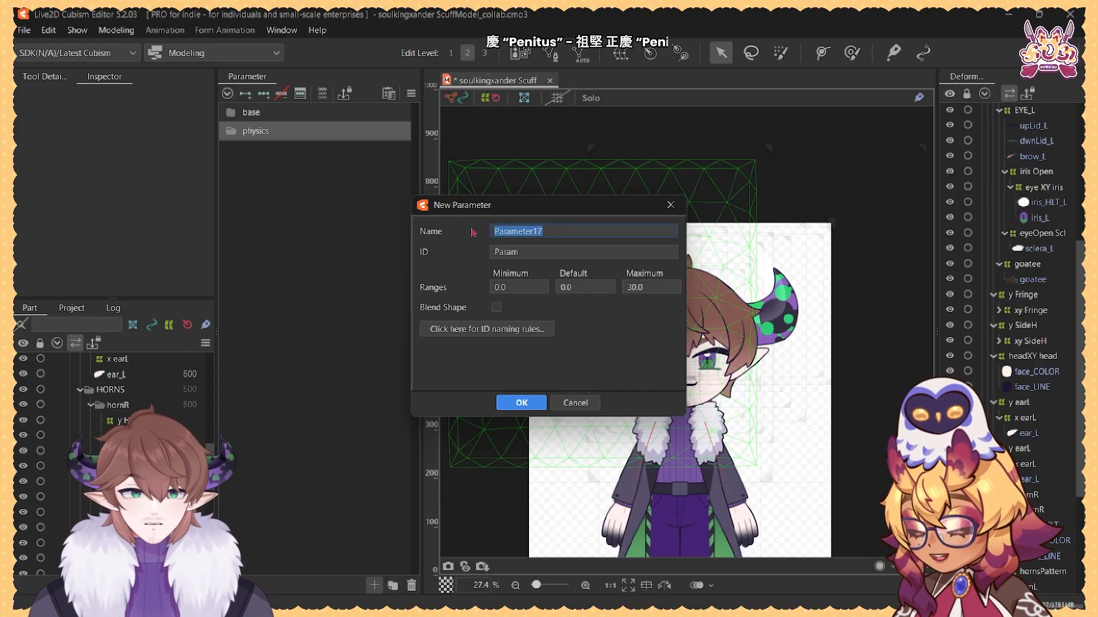
pyautogui.write('py')
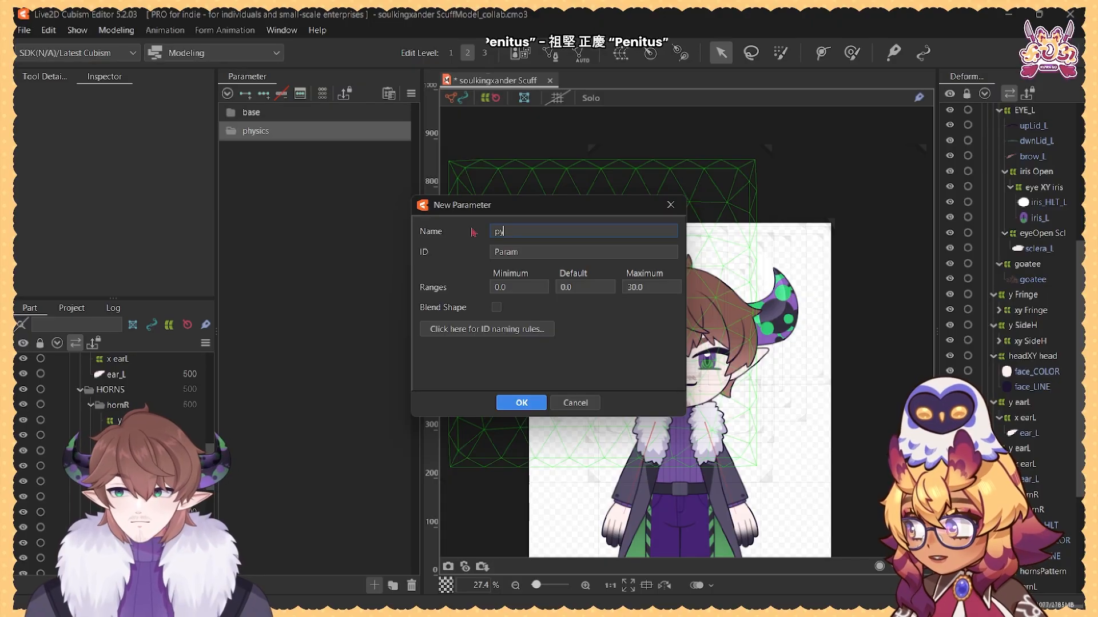
pyautogui.write('_fringe')
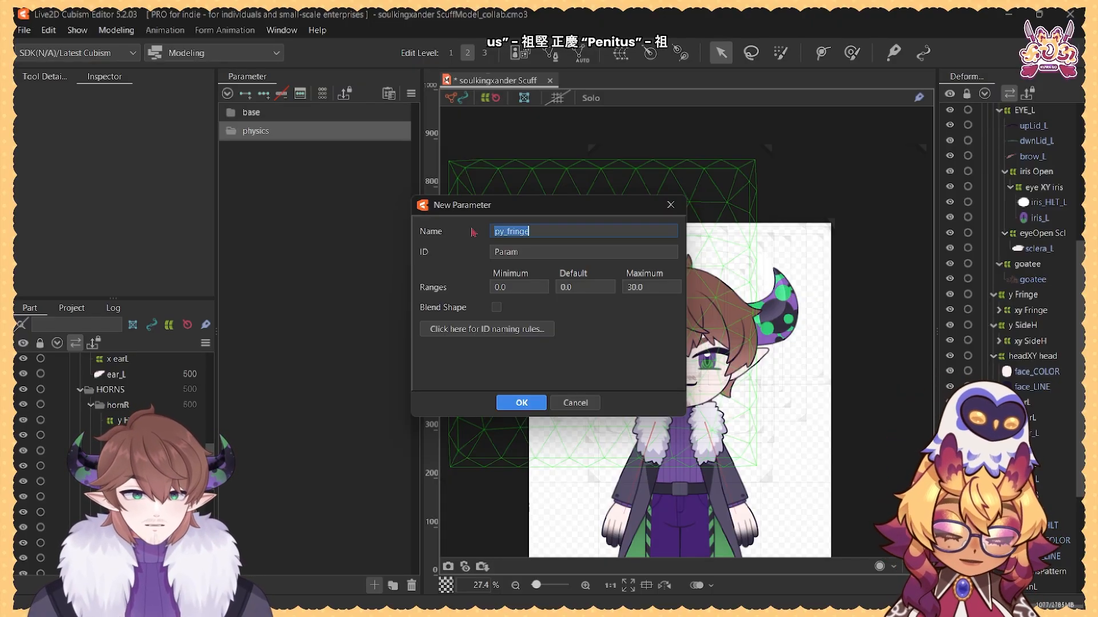
pyautogui.press('Tab')
pyautogui.write('py_fringe')
pyautogui.doubleClick(519, 287)
pyautogui.write('-30')
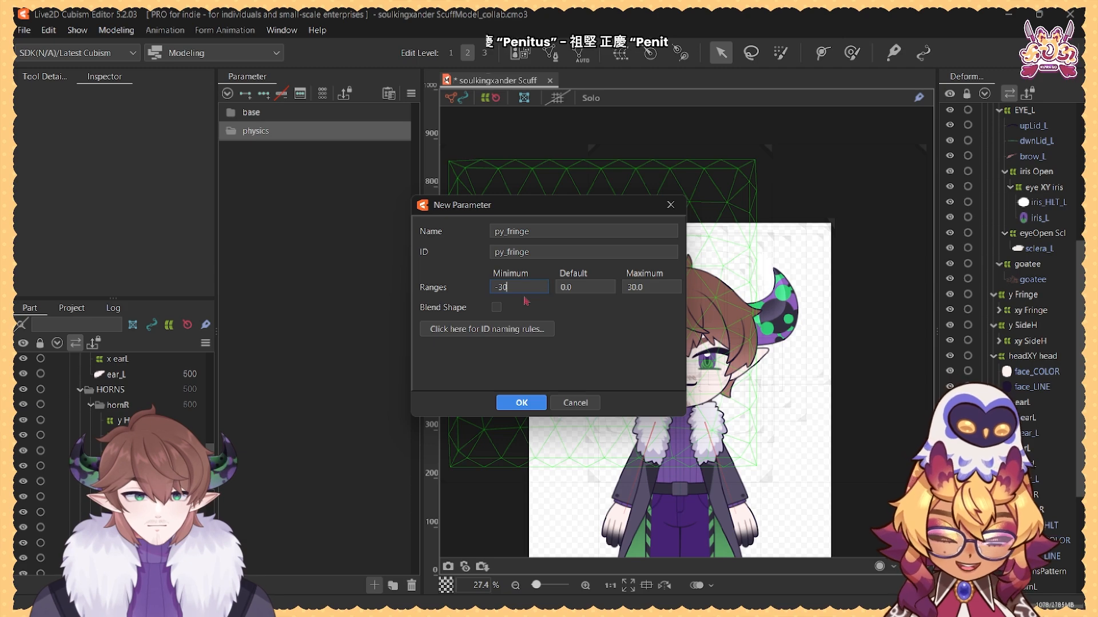
pyautogui.click(525, 402)
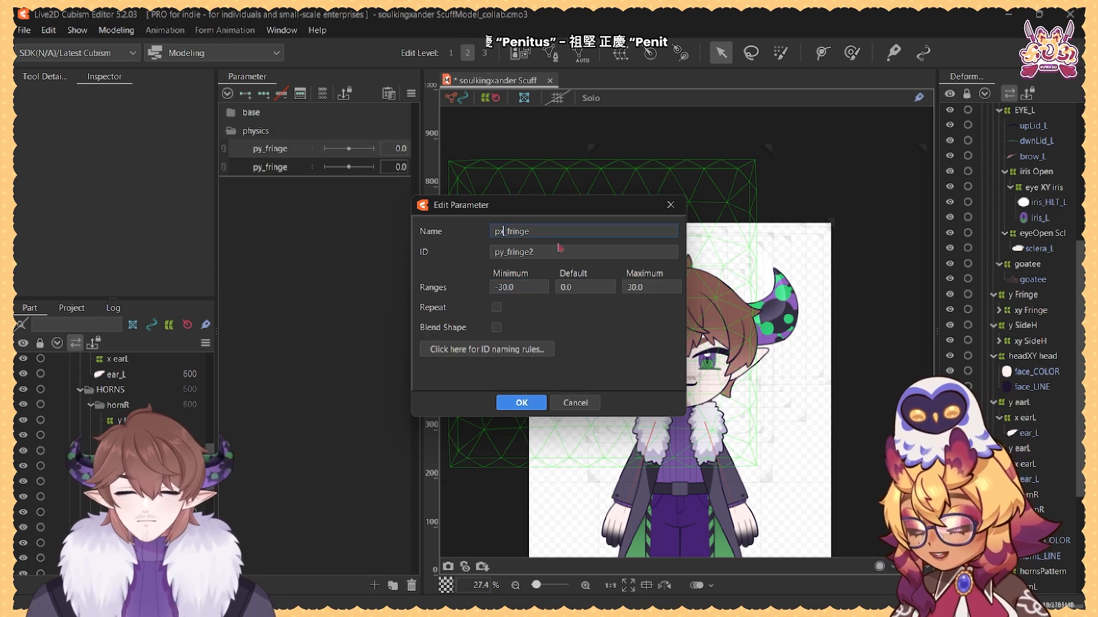
# Step: Name the copied fringe parameter px_fringe and set its ID to px_fringe
pyautogui.doubleClick(557, 249)
pyautogui.write('px_fringe')
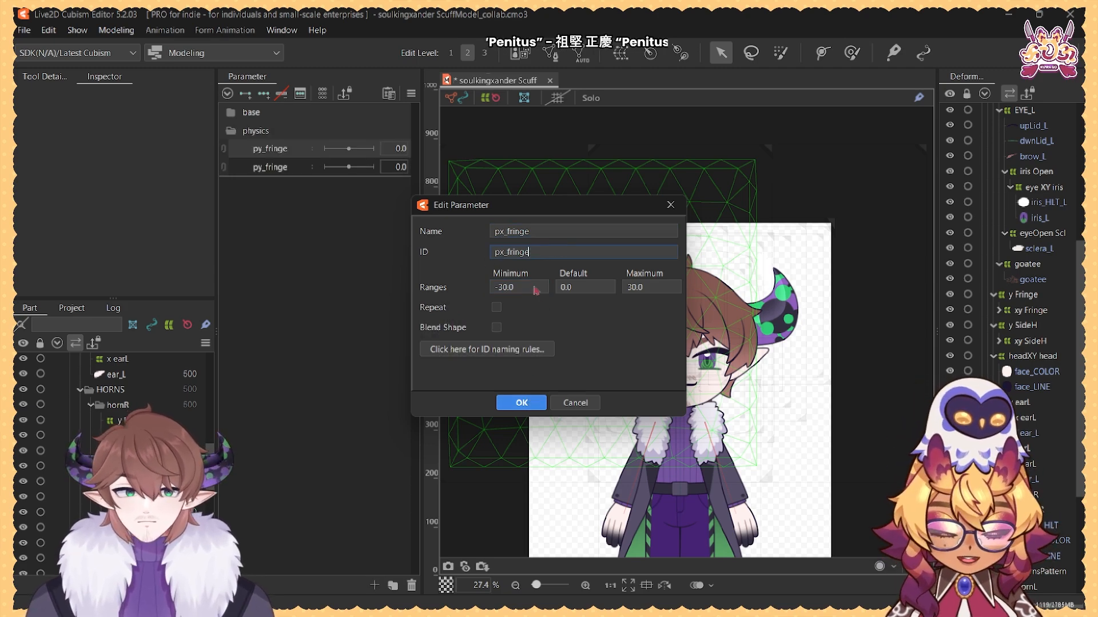
pyautogui.click(523, 407)
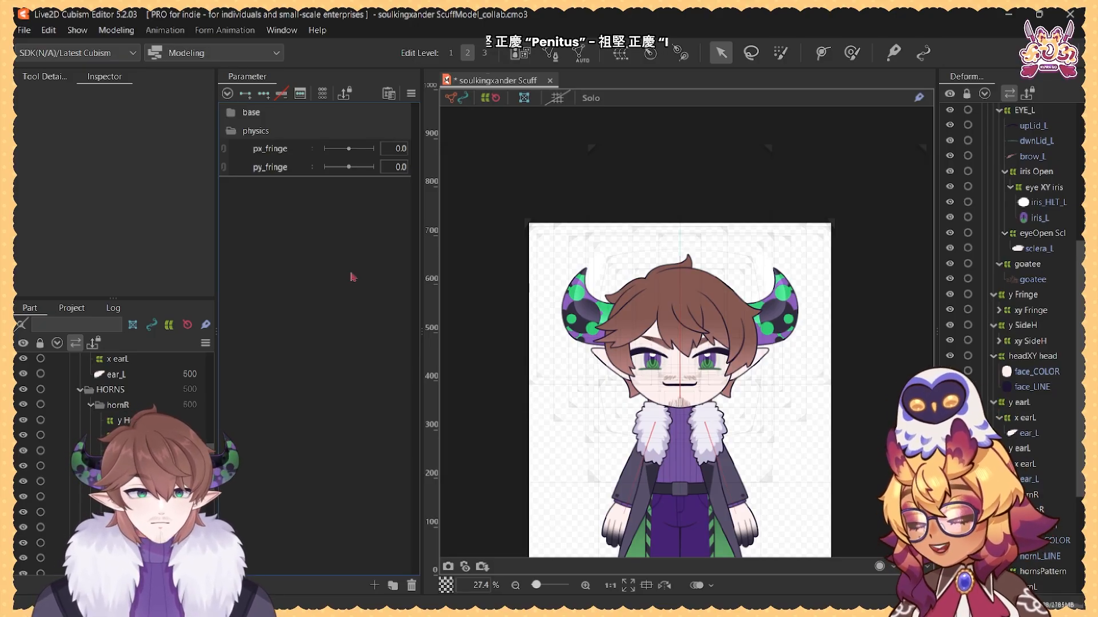
# Step: Replicate the px_fringe and py_fringe parameters together in the physics folder
pyautogui.rightClick(271, 148)
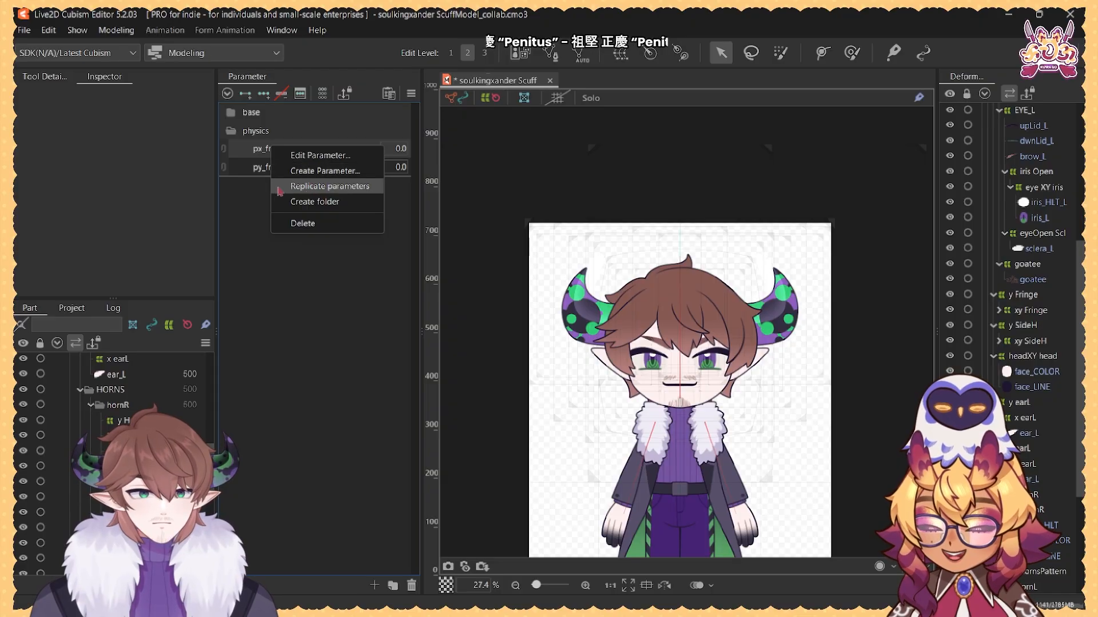
pyautogui.click(264, 163)
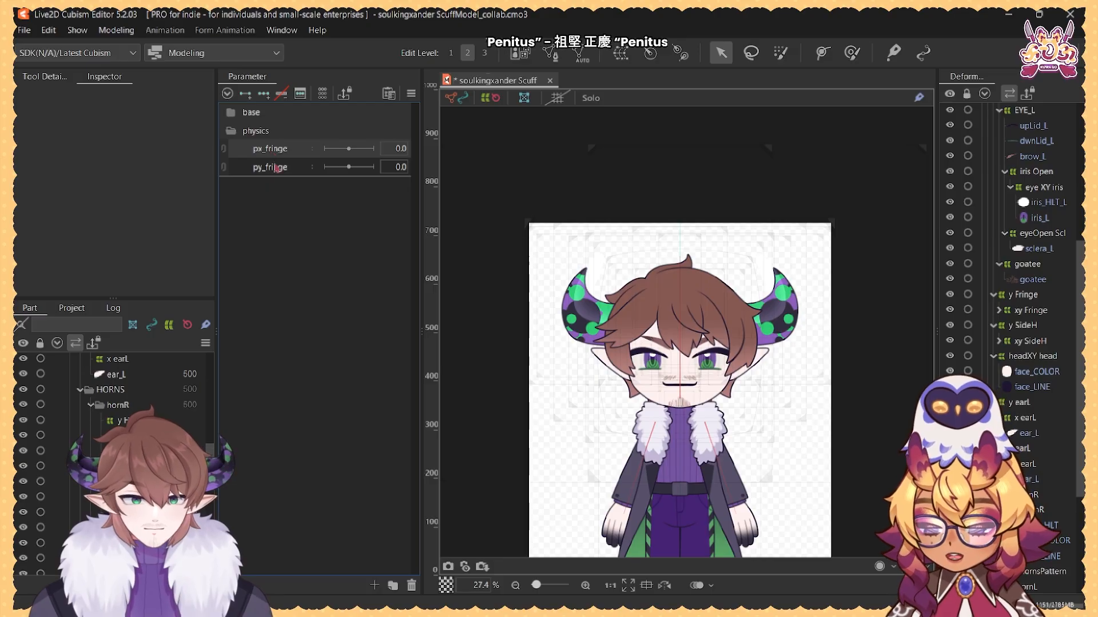
pyautogui.rightClick(272, 151)
pyautogui.click(295, 188)
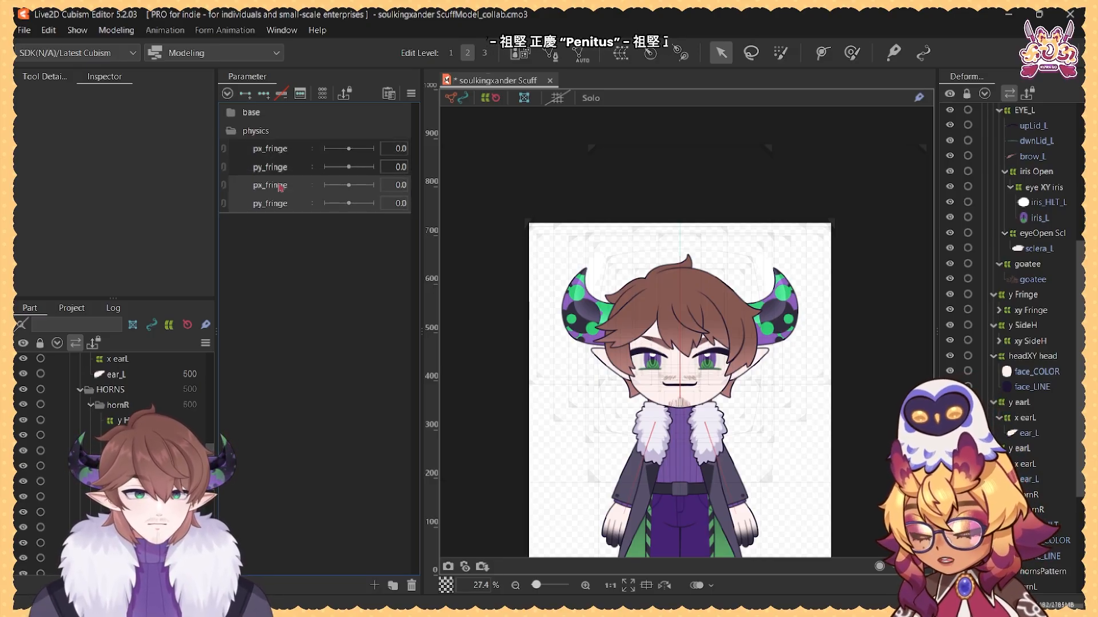
# Step: Change the name and ID of the copied px_fringe parameter to px_sdH
pyautogui.rightClick(280, 188)
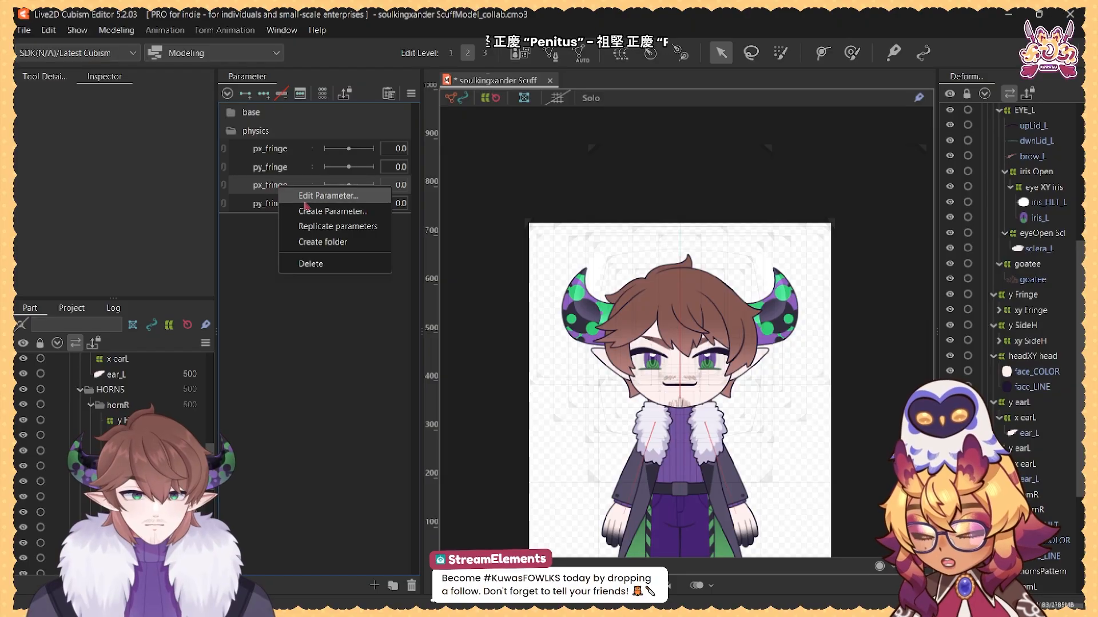
pyautogui.click(303, 192)
pyautogui.moveTo(506, 231); pyautogui.dragTo(542, 230)
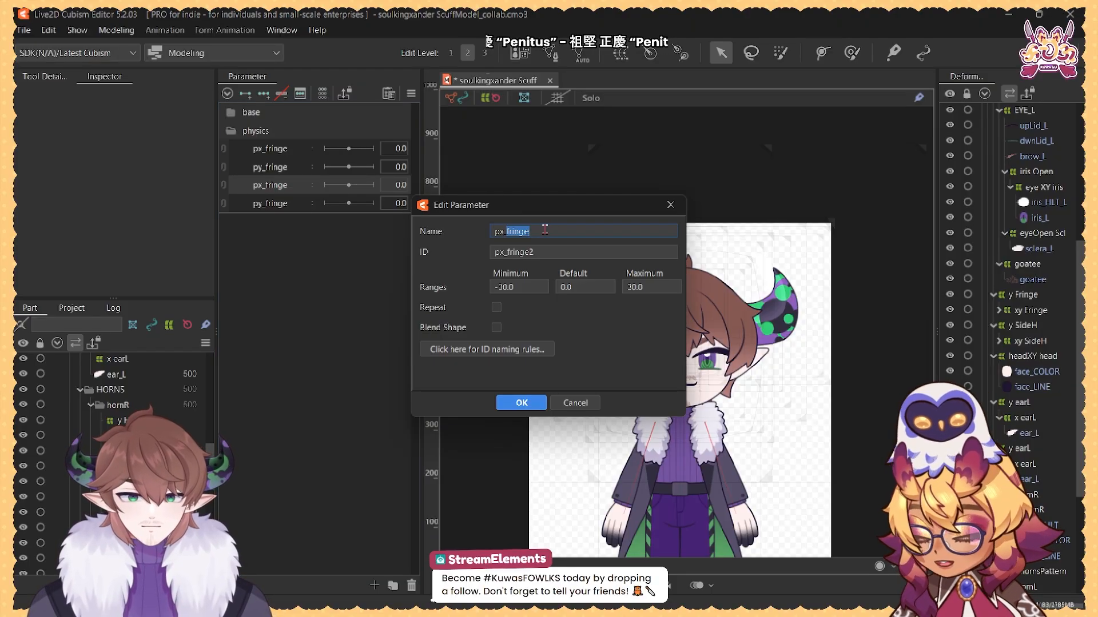
pyautogui.write('sdH')
pyautogui.hotkey('ctrl', 'a')
pyautogui.press('Tab')
# Step: Change the name and ID of the copied py_fringe parameter to py_sdH
pyautogui.moveTo(507, 231); pyautogui.dragTo(564, 234)
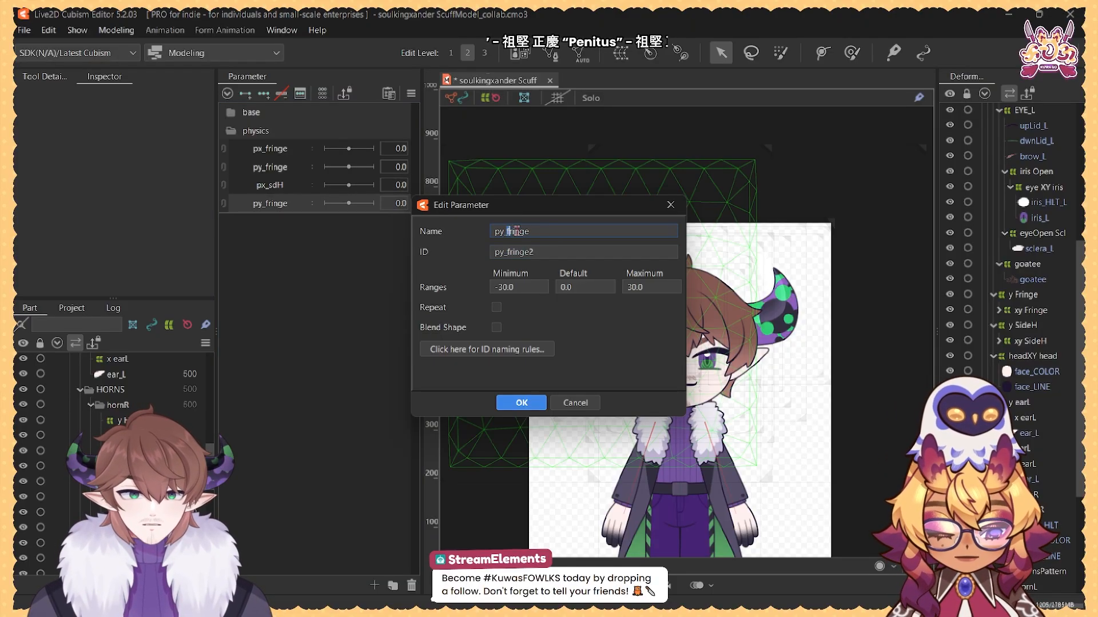
pyautogui.write('sdH')
pyautogui.hotkey('ctrl', 'a')
pyautogui.press('Tab')
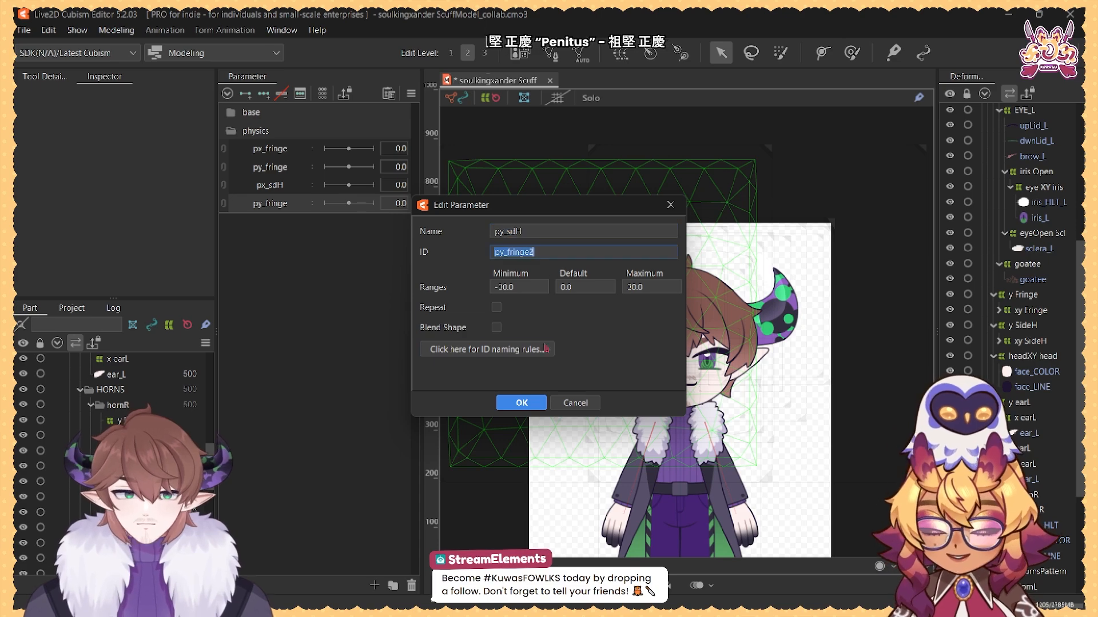
pyautogui.write('py_sdH')
pyautogui.click(521, 403)
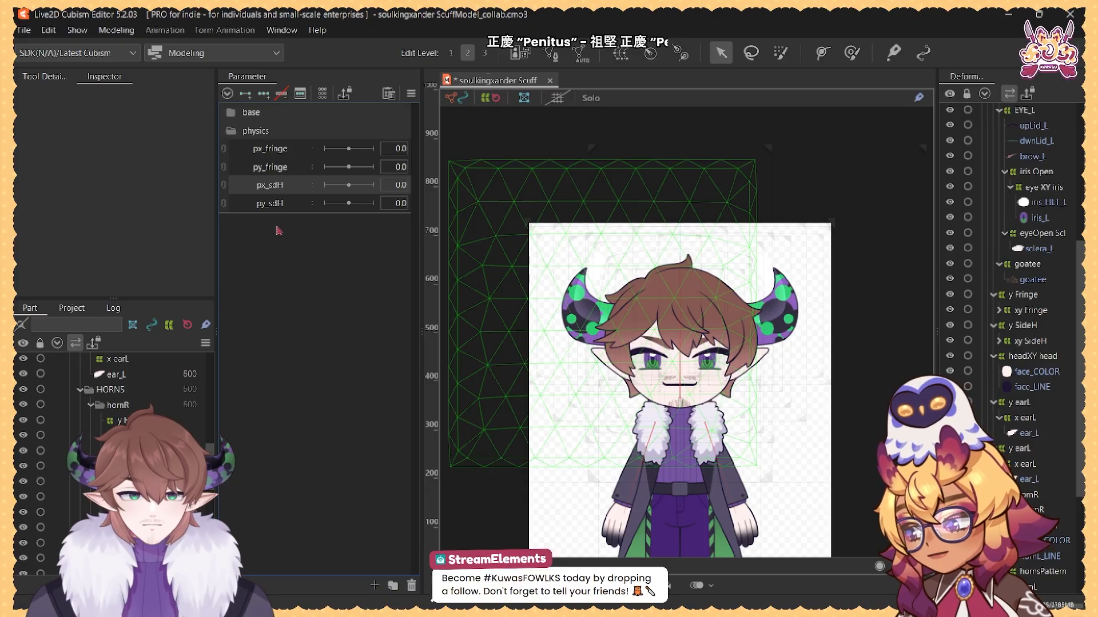
# Step: Replicate the px_sdH and py_sdH parameters together in the physics folder
pyautogui.click(271, 195)
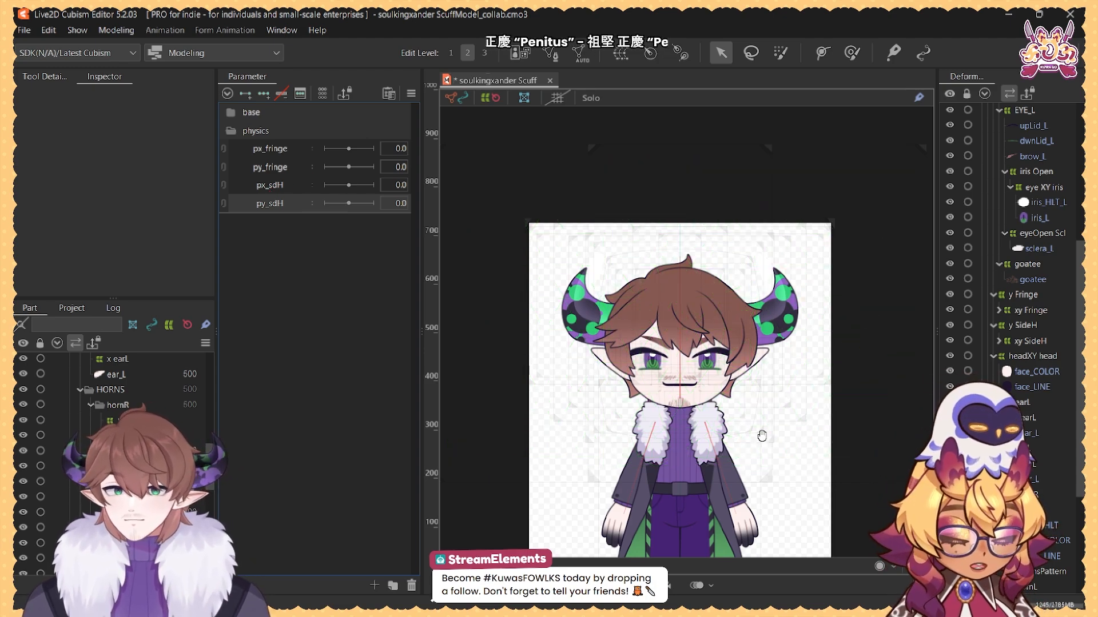
pyautogui.moveTo(746, 431); pyautogui.dragTo(727, 315)
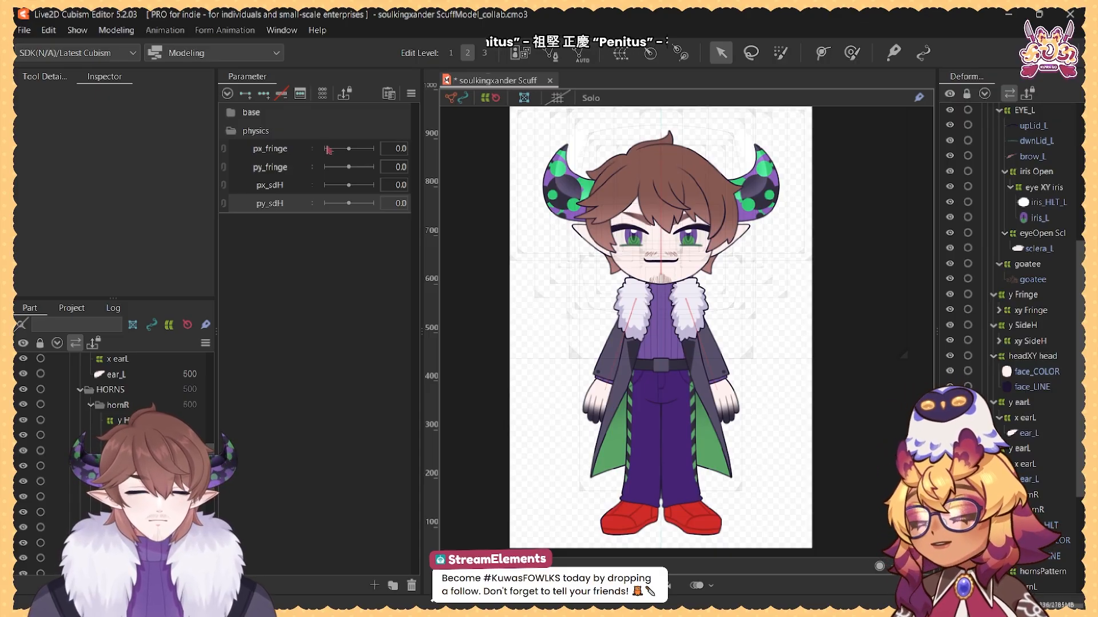
pyautogui.rightClick(270, 186)
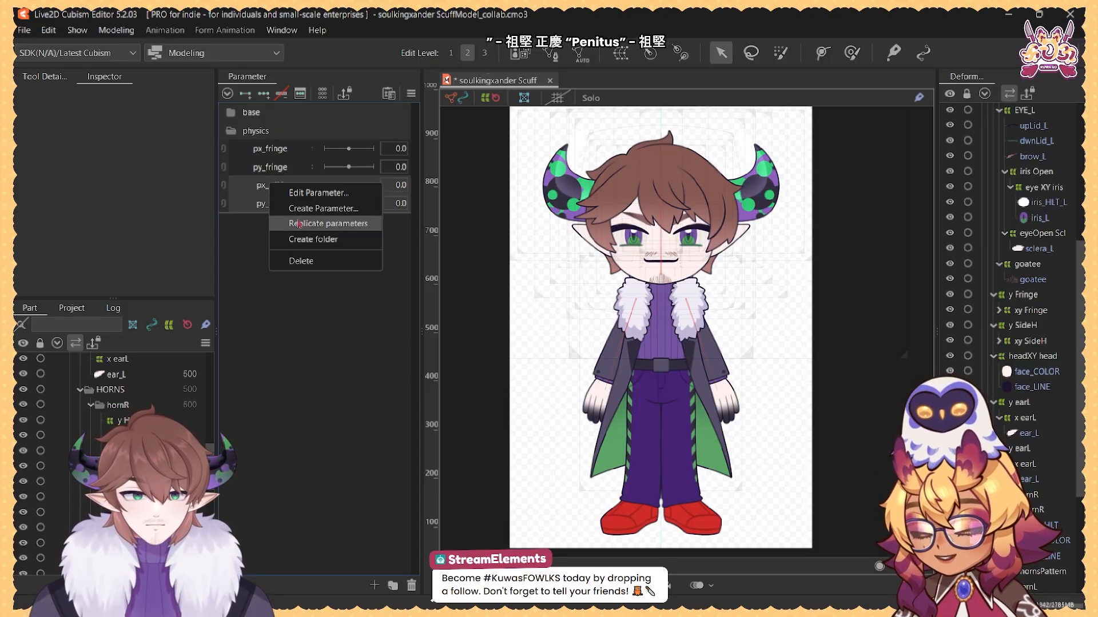
pyautogui.click(320, 223)
pyautogui.moveTo(274, 222); pyautogui.dragTo(274, 223)
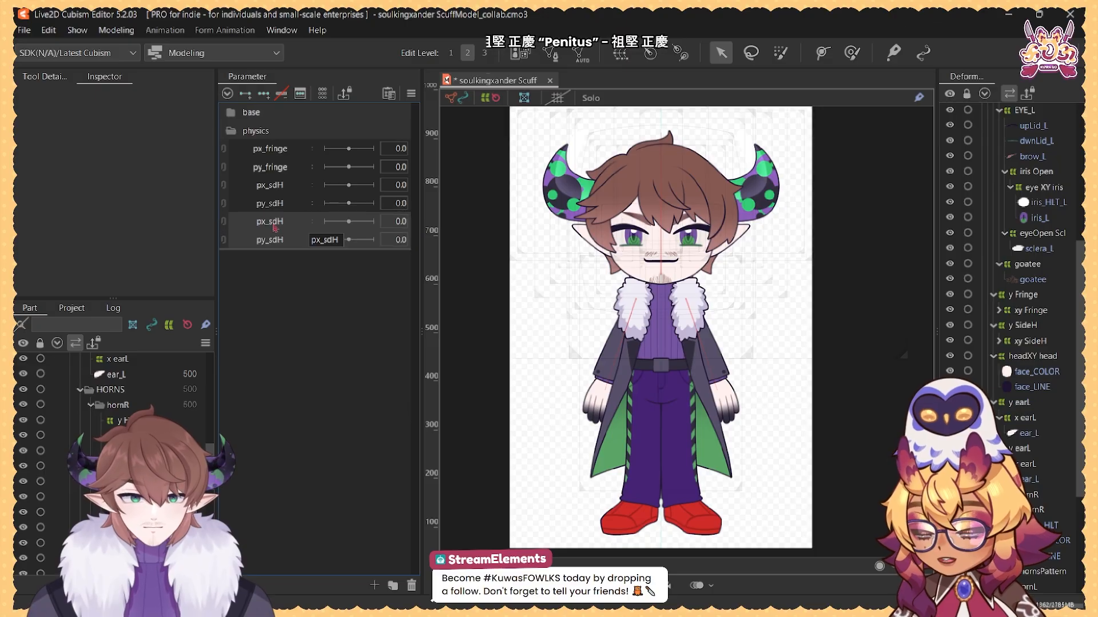
# Step: Rename the copied sdH parameters as px_jckt and py_jckt, with matching IDs
pyautogui.rightClick(273, 225)
pyautogui.click(309, 236)
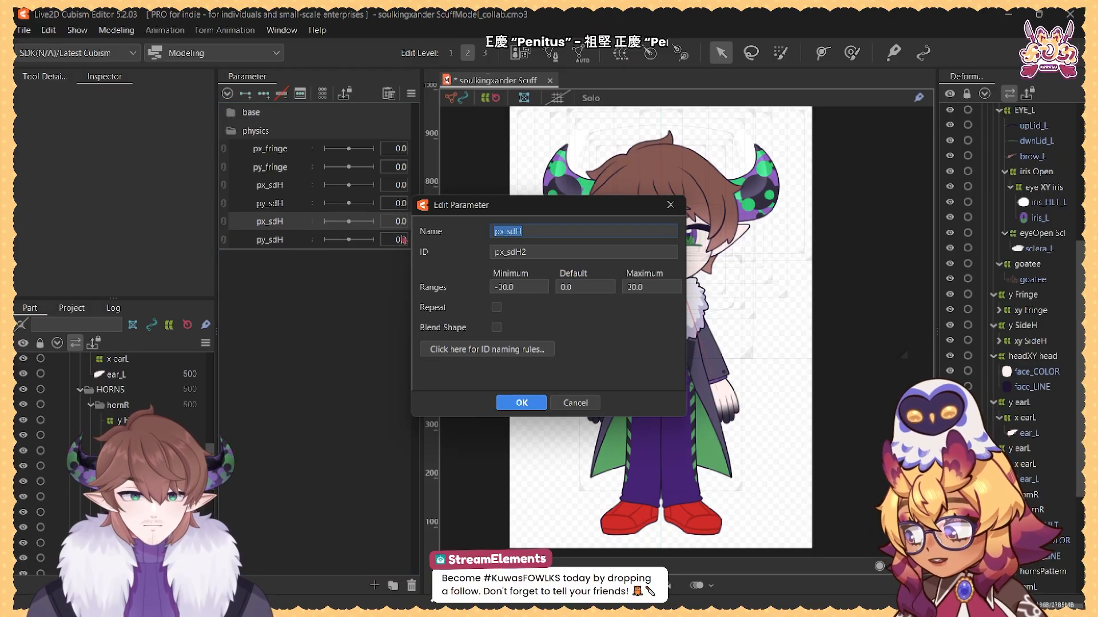
pyautogui.moveTo(506, 231); pyautogui.dragTo(526, 233)
pyautogui.write('jk')
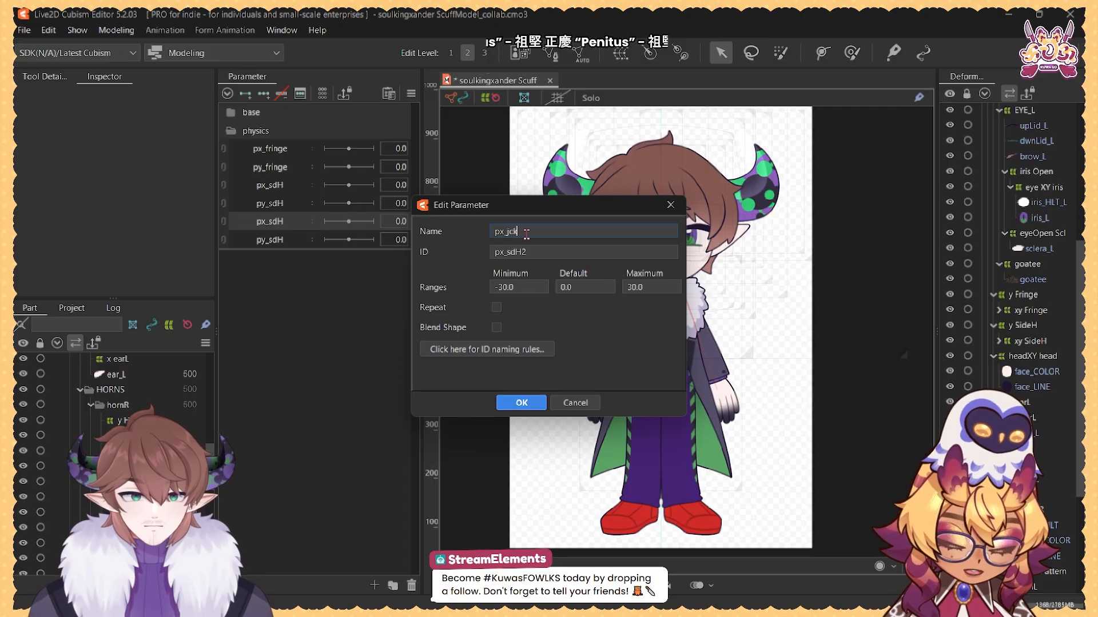
pyautogui.doubleClick(526, 234)
pyautogui.hotkey('ctrl', 'c')
pyautogui.doubleClick(538, 252)
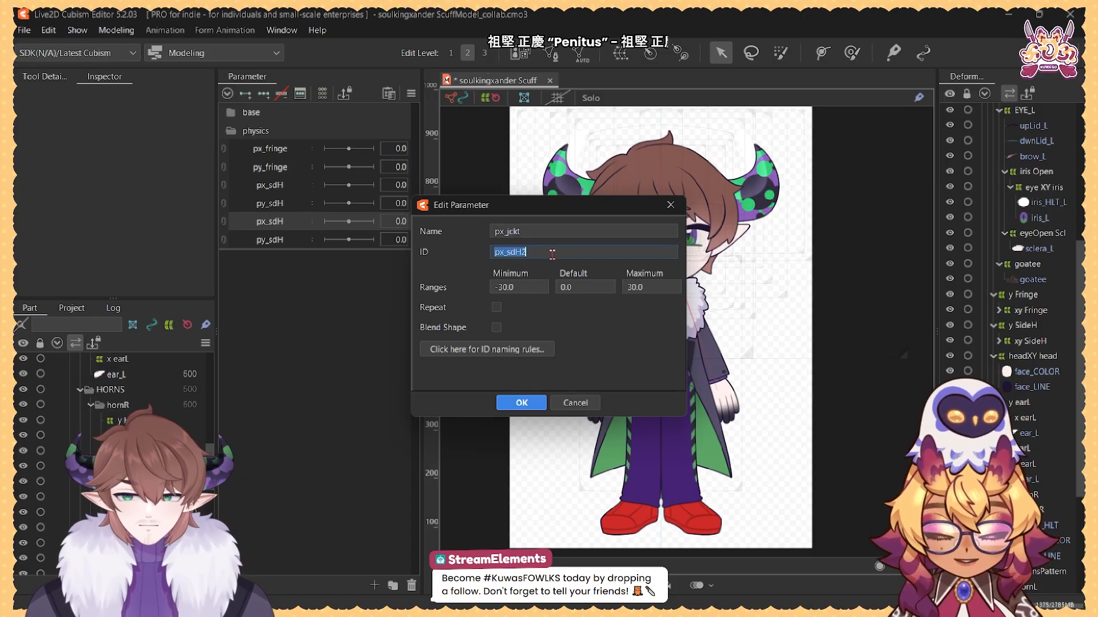
pyautogui.hotkey('ctrl', 'v')
pyautogui.click(508, 404)
pyautogui.rightClick(272, 239)
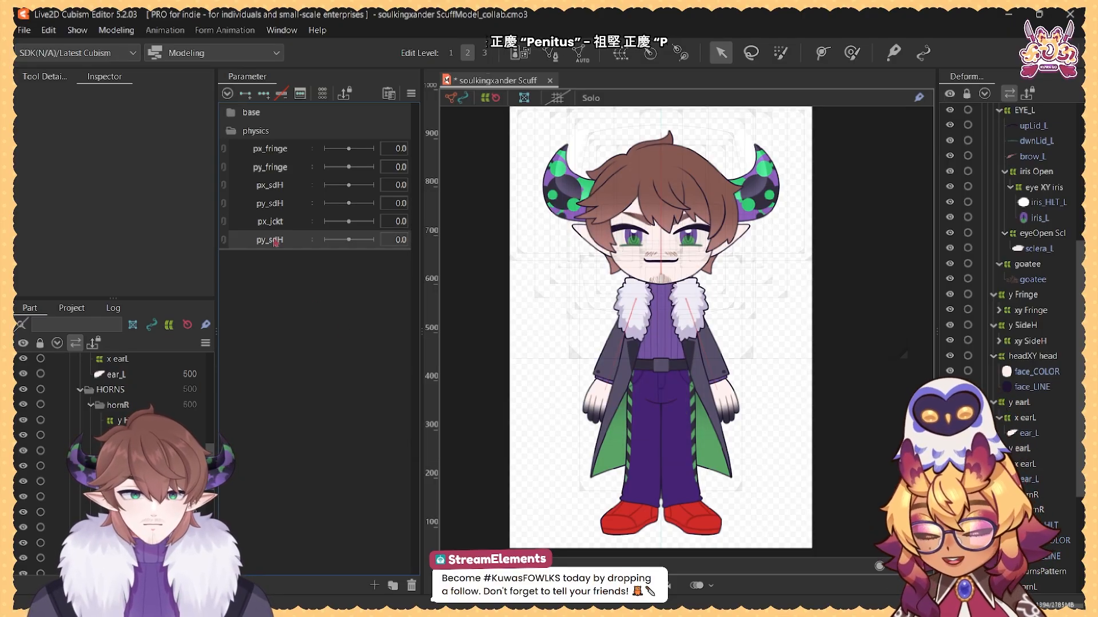
pyautogui.click(296, 256)
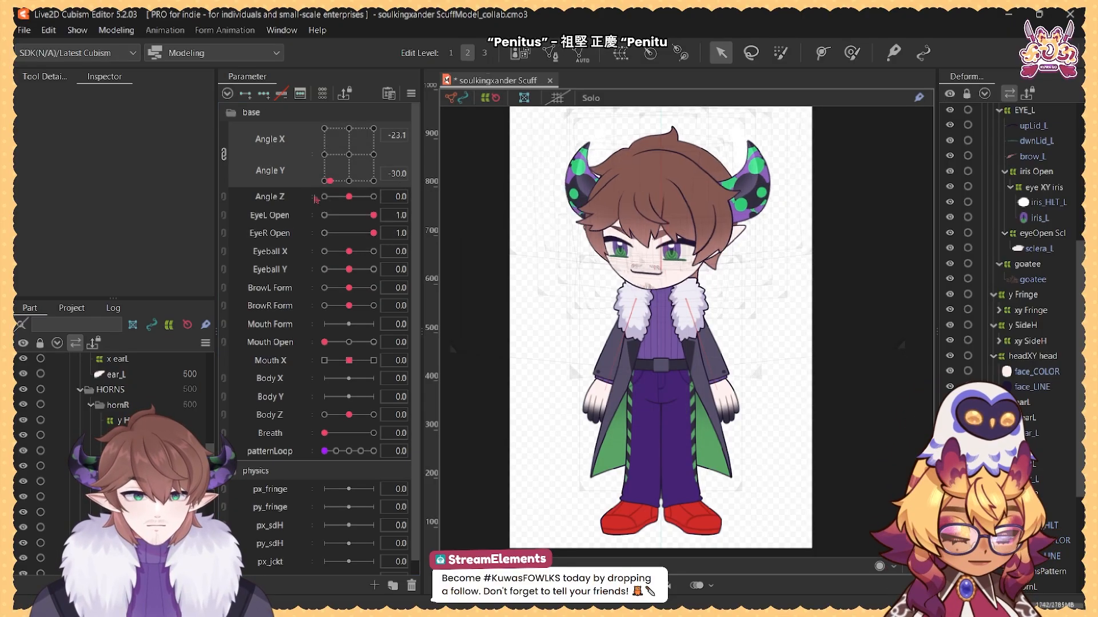
# Step: Check the head with Angle X and Angle Y linked, reset both to 0 and collapse the base folder
pyautogui.moveTo(315, 199); pyautogui.dragTo(321, 143)
pyautogui.click(349, 154)
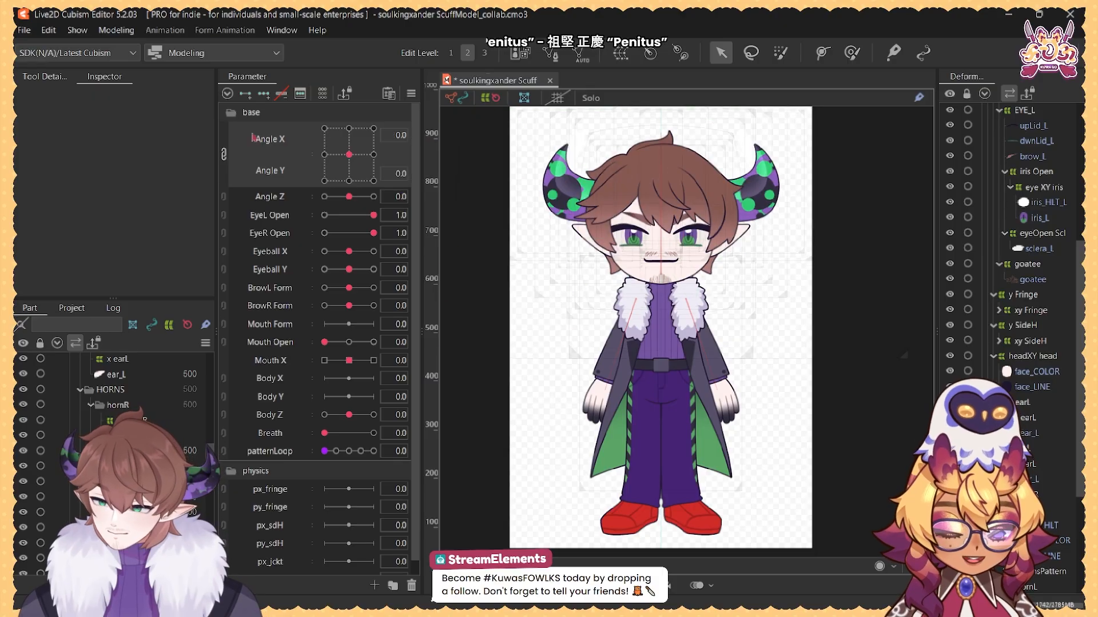
pyautogui.click(230, 113)
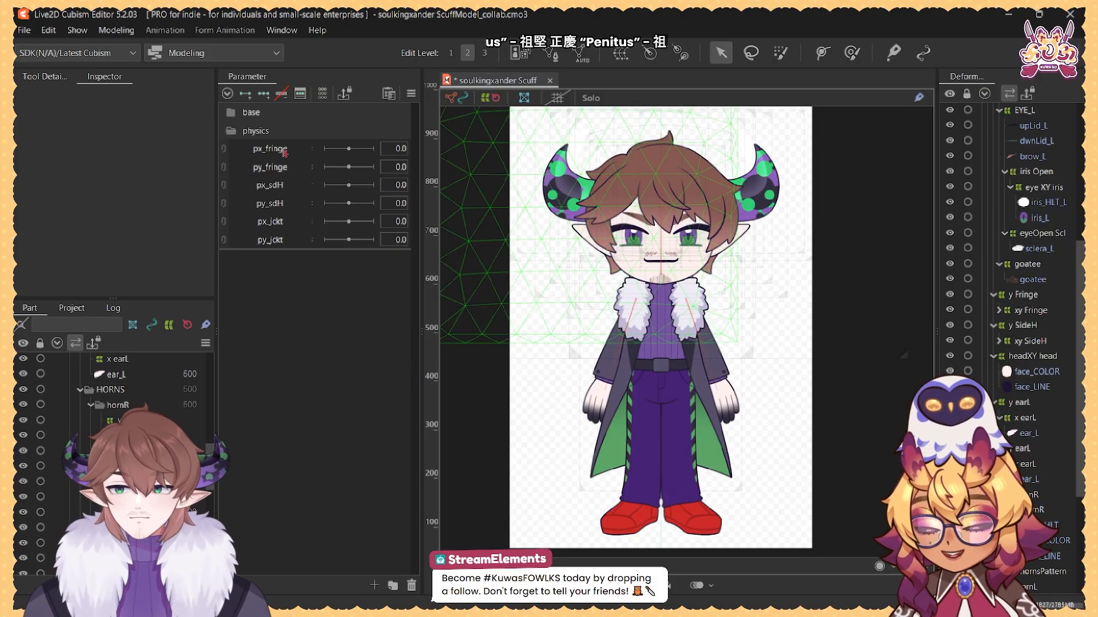
# Step: Replicate the px_jckt and py_jckt parameters together in the physics folder
pyautogui.click(277, 228)
pyautogui.keyDown('ctrl'); pyautogui.click(278, 244); pyautogui.keyUp('ctrl')
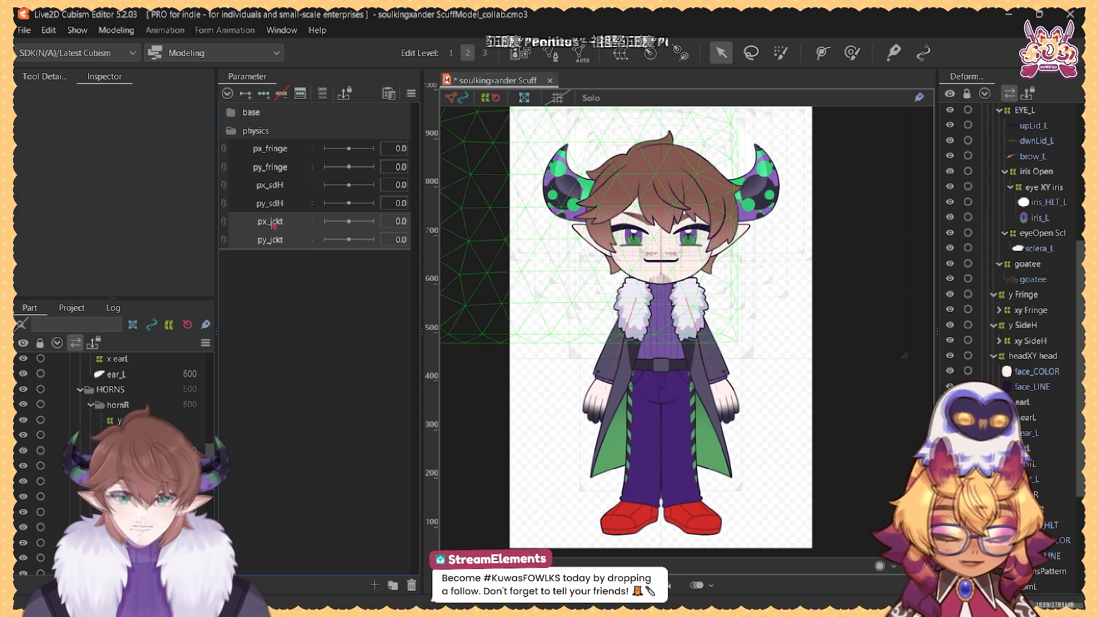
pyautogui.rightClick(272, 224)
pyautogui.click(306, 264)
pyautogui.moveTo(280, 244); pyautogui.dragTo(277, 256)
# Step: Change the name and ID of the copied px_jckt parameter to px_body
pyautogui.rightClick(272, 258)
pyautogui.click(298, 267)
pyautogui.moveTo(508, 231); pyautogui.dragTo(550, 235)
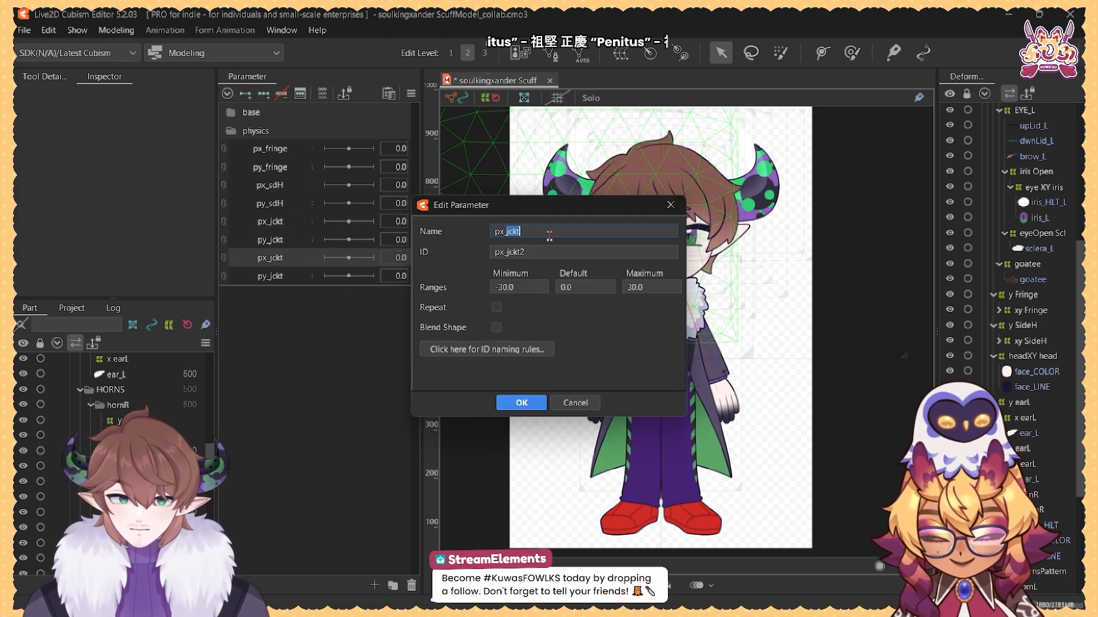
pyautogui.write('bid')
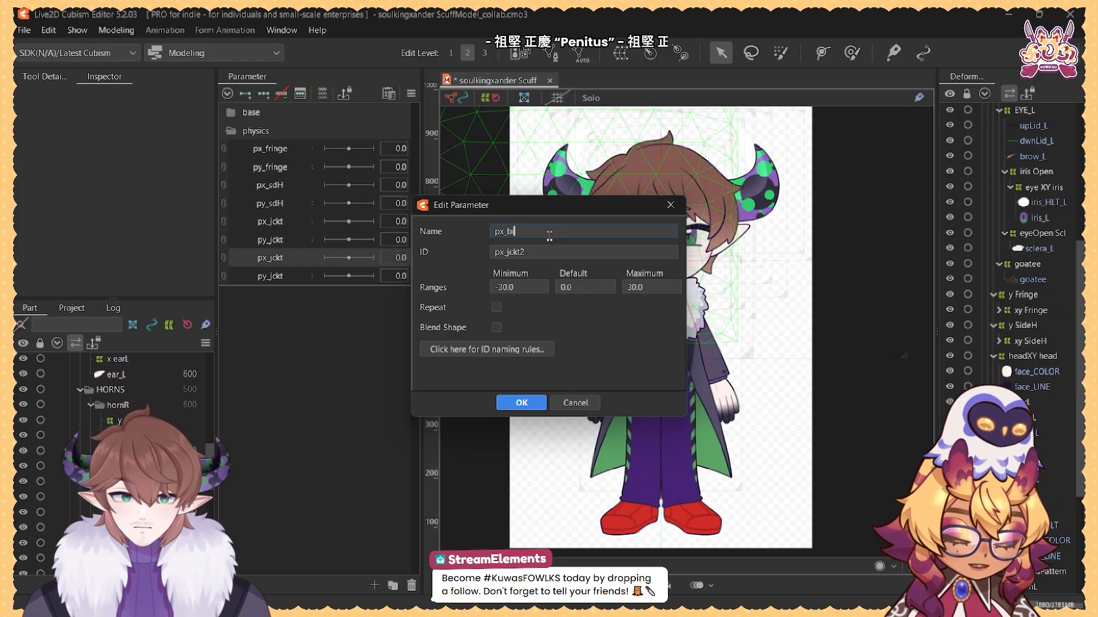
pyautogui.hotkey('ctrl', 'a')
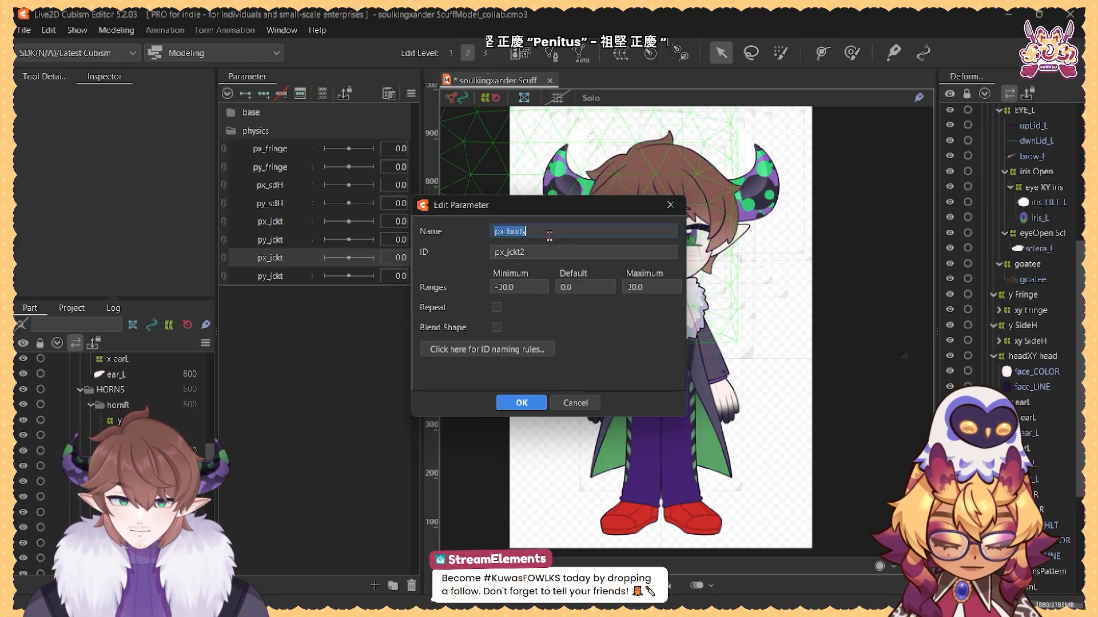
pyautogui.press('Tab')
pyautogui.hotkey('ctrl', 'v')
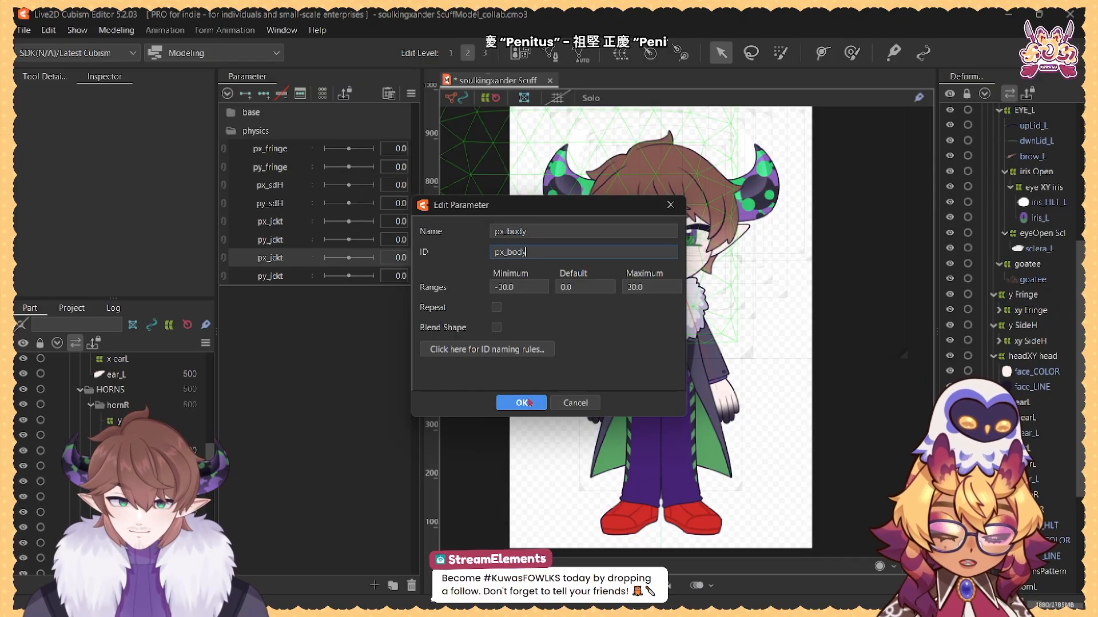
pyautogui.click(521, 403)
# Step: Change the name and ID of the copied py_jckt parameter to py_body
pyautogui.rightClick(278, 280)
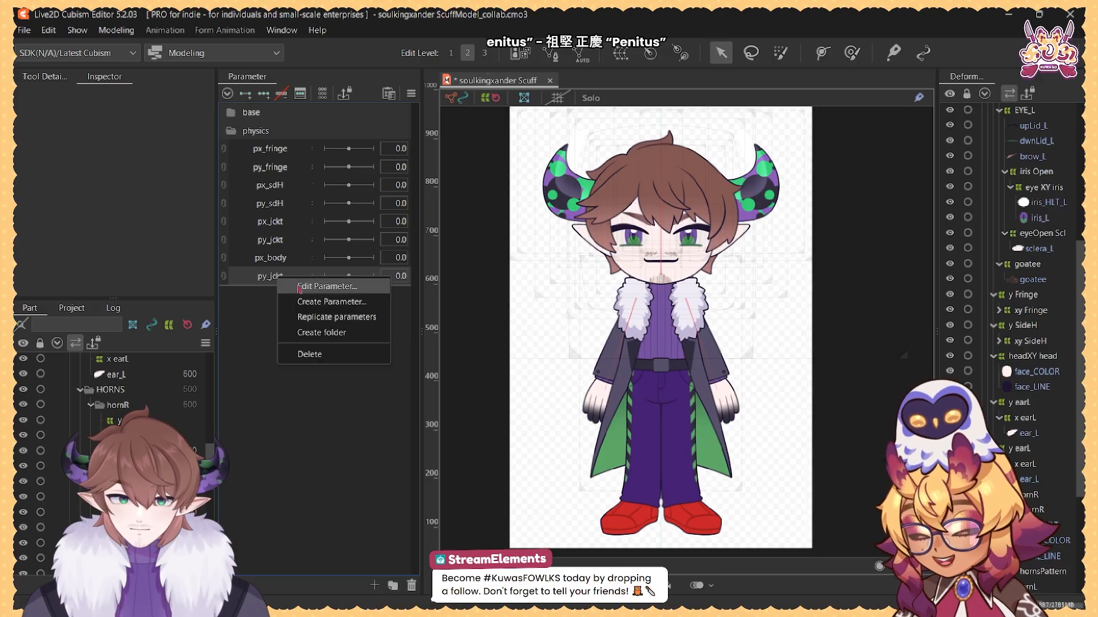
pyautogui.click(311, 286)
pyautogui.hotkey('ctrl', 'v')
pyautogui.moveTo(498, 231); pyautogui.dragTo(504, 231)
pyautogui.write('y')
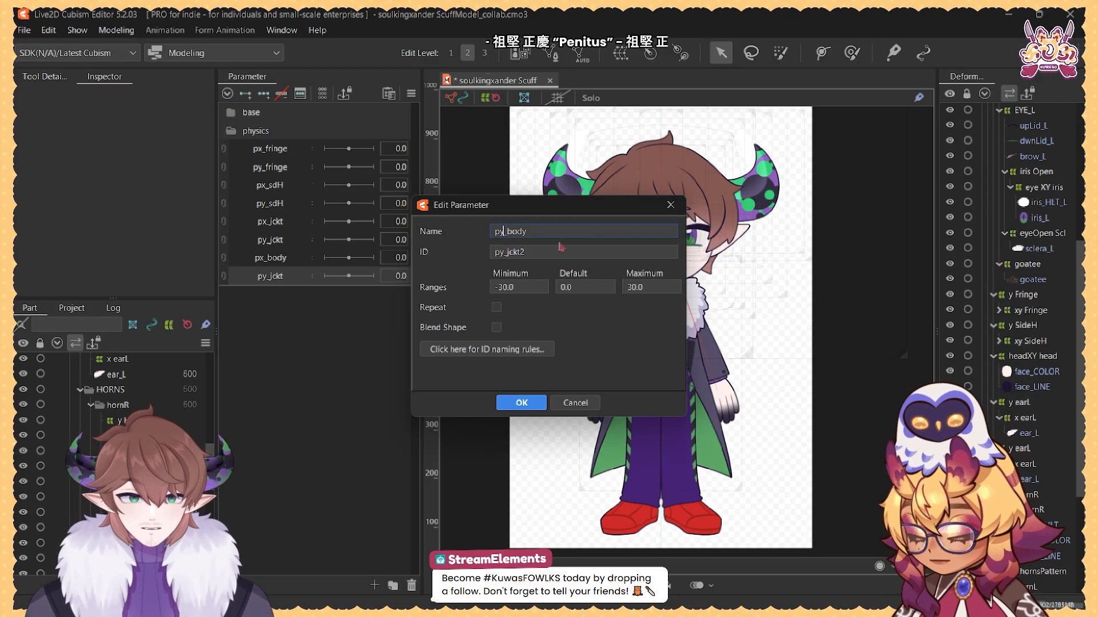
pyautogui.press('Tab')
pyautogui.write('py_body')
pyautogui.click(521, 402)
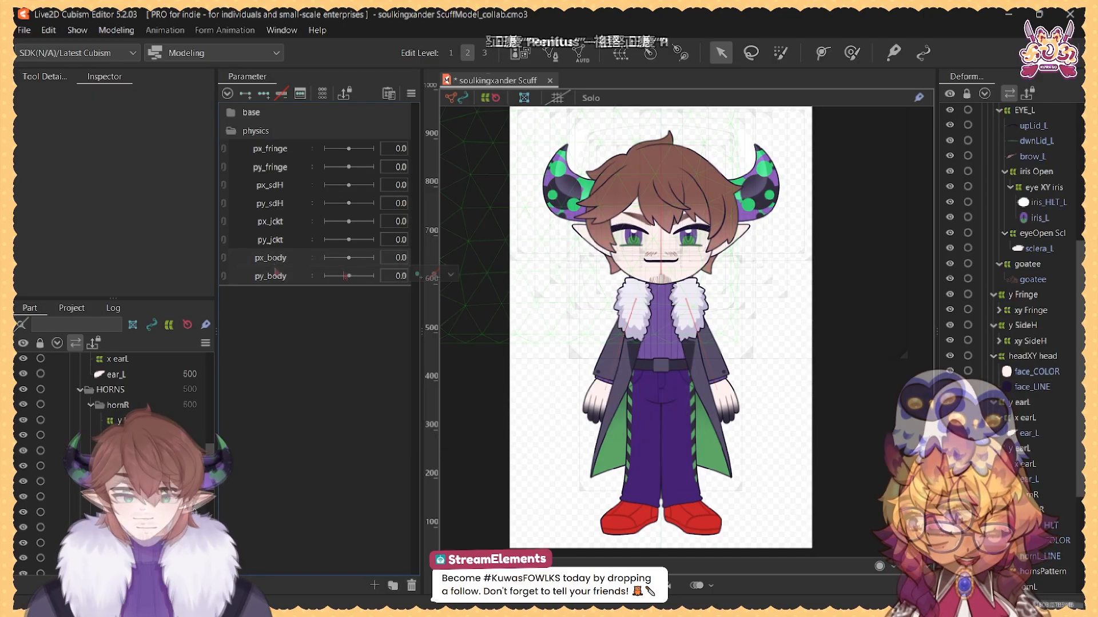
pyautogui.click(349, 275)
# Step: Select the fringe mesh and turn the py_fringe parameter into a Blend Shape parameter
pyautogui.click(262, 153)
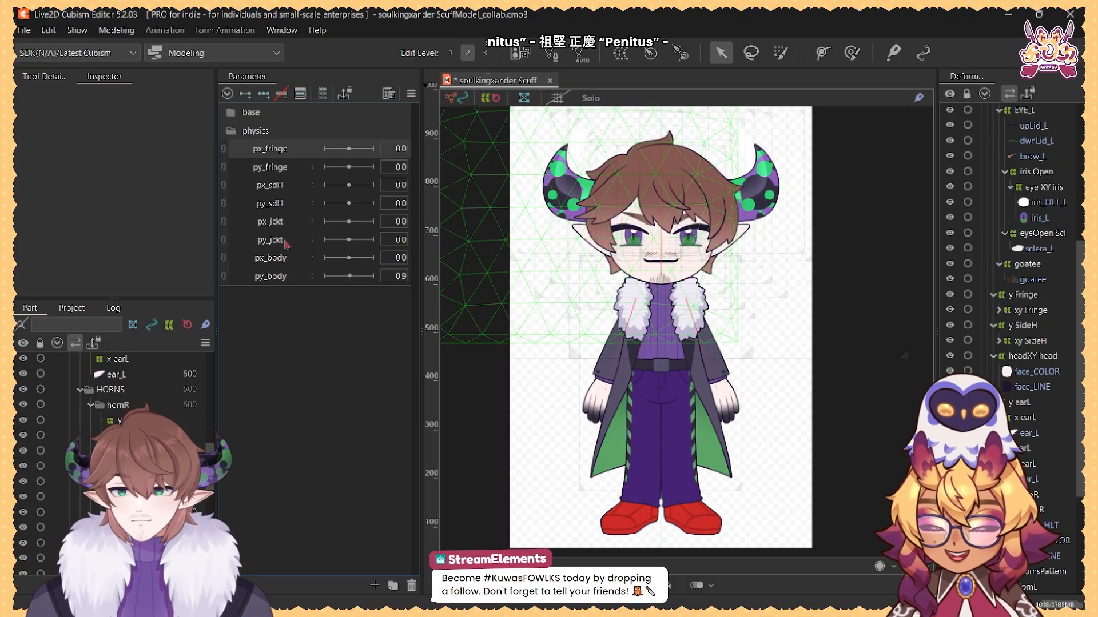
pyautogui.scroll(5, 143, 435)
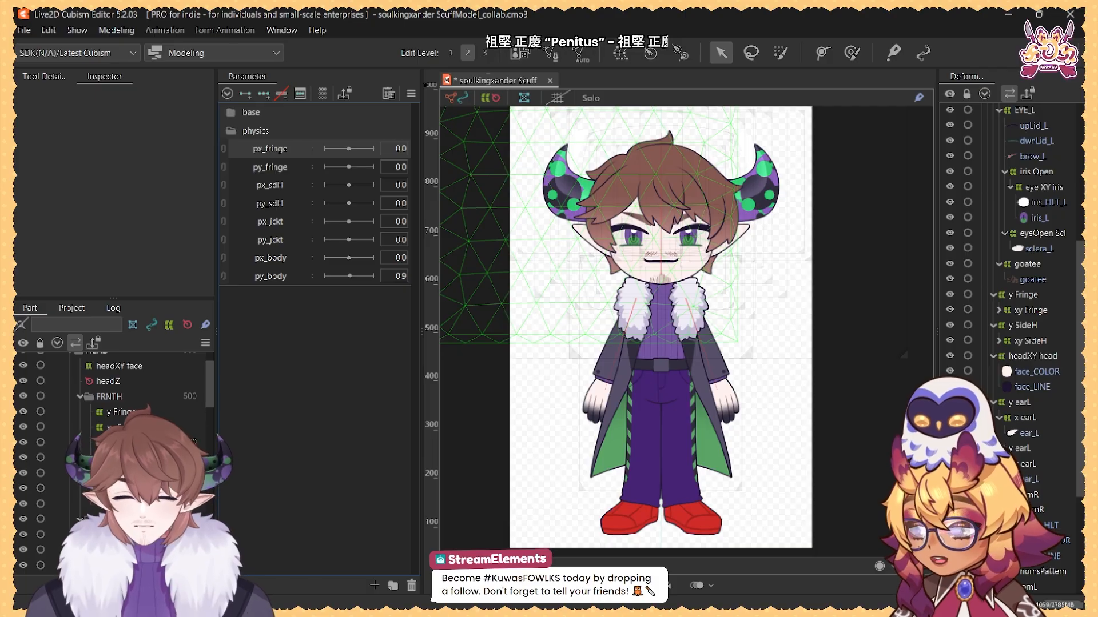
pyautogui.click(125, 442)
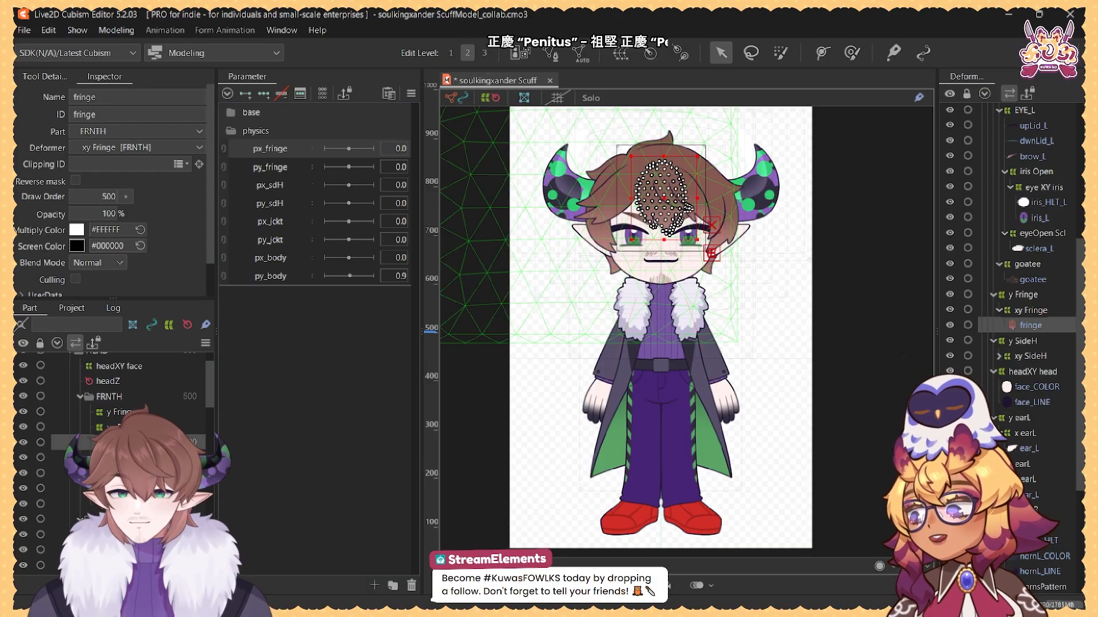
pyautogui.click(279, 171)
pyautogui.rightClick(279, 172)
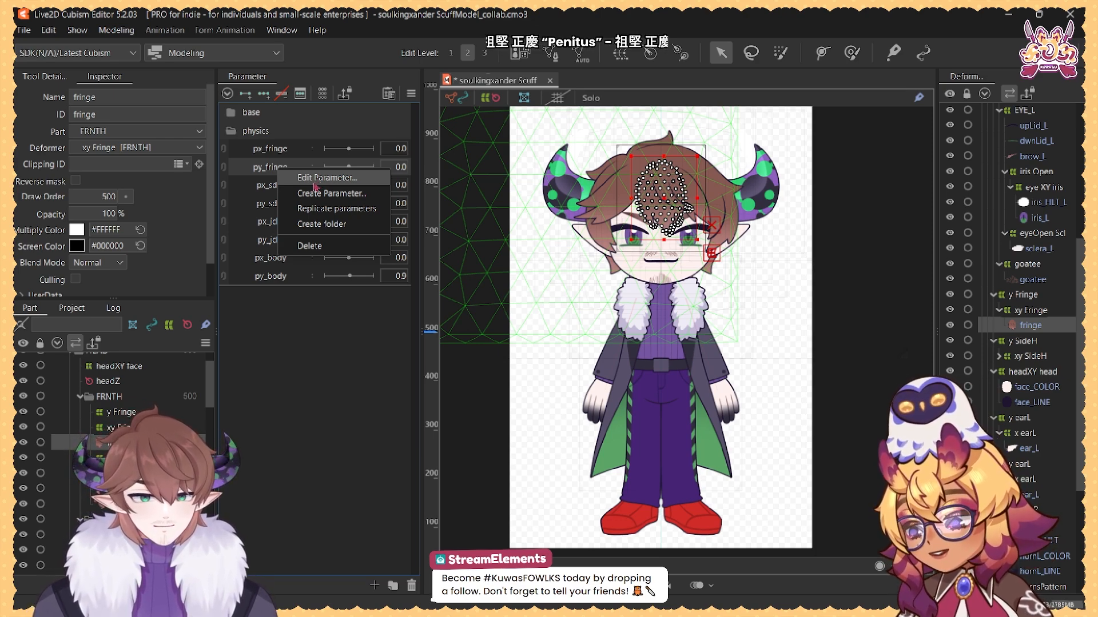
pyautogui.click(316, 180)
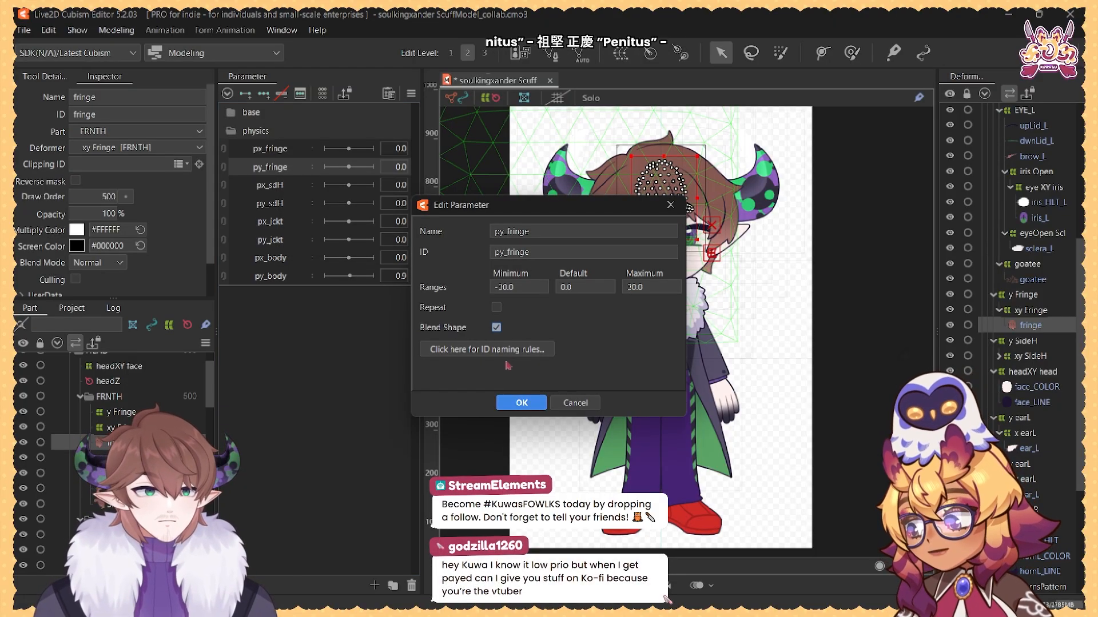
pyautogui.click(519, 402)
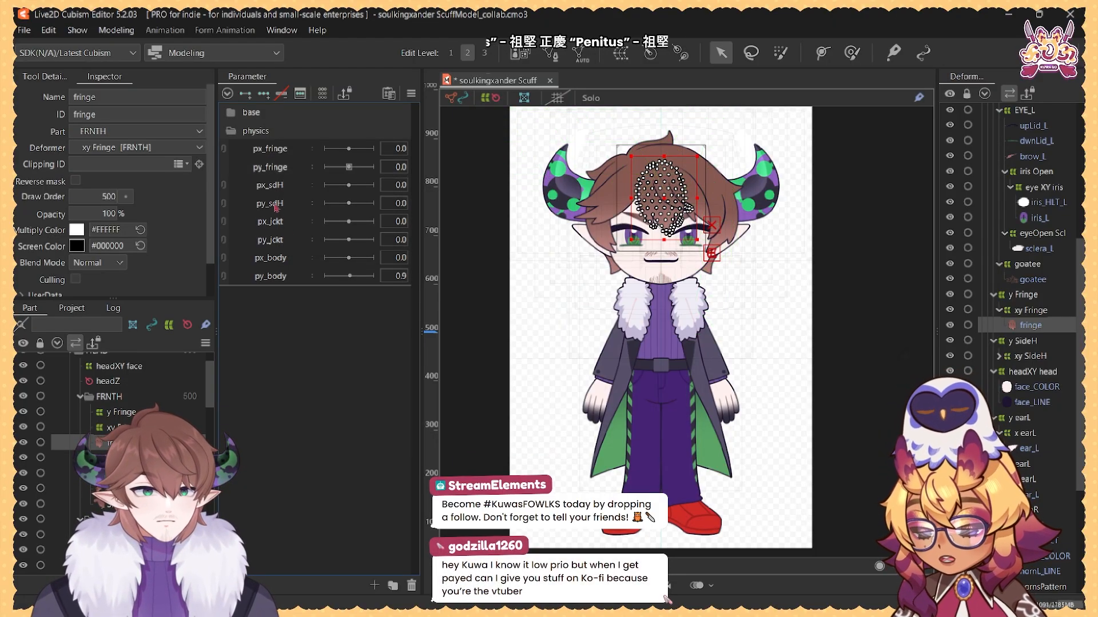
# Step: Enable Blend Shape for the py_sdH, py_jckt and py_body parameters as well
pyautogui.rightClick(275, 206)
pyautogui.click(313, 214)
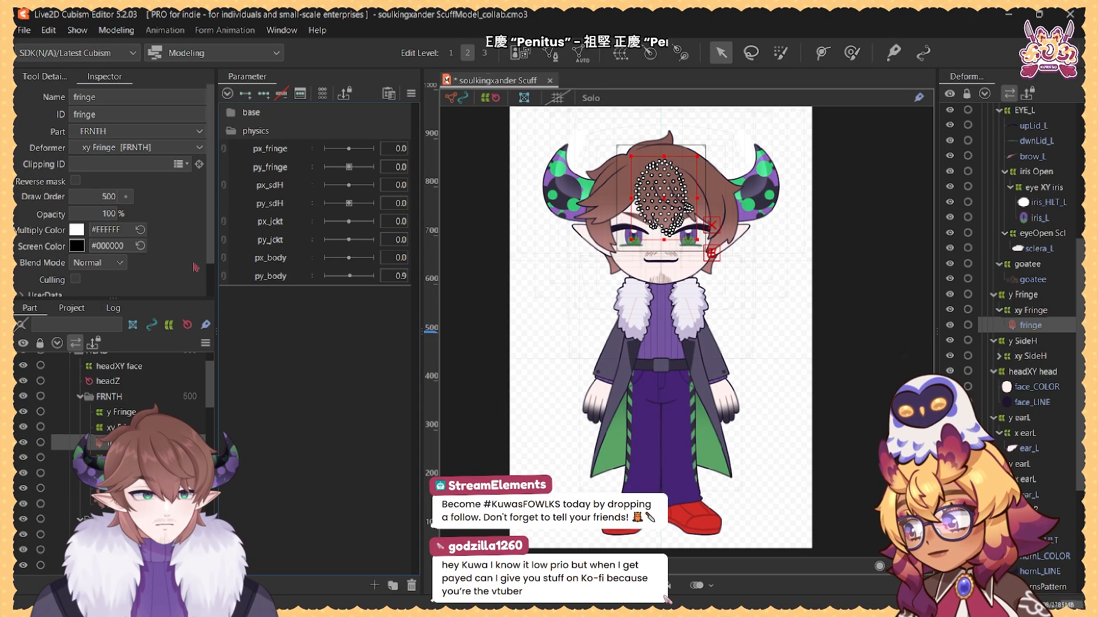
pyautogui.rightClick(277, 240)
pyautogui.click(314, 247)
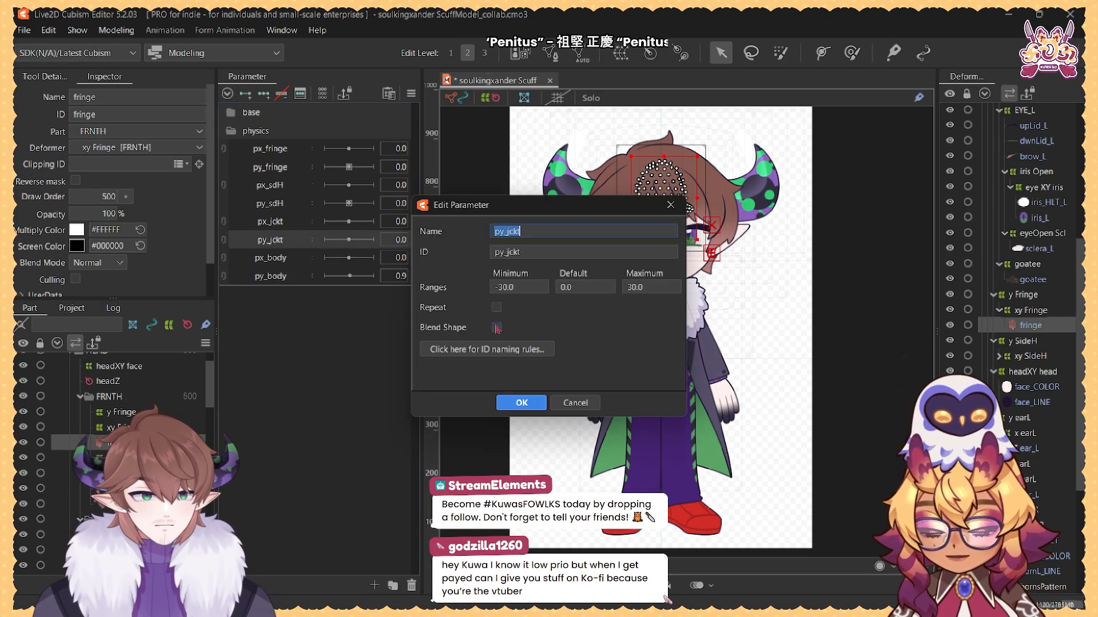
pyautogui.click(520, 402)
pyautogui.rightClick(284, 273)
pyautogui.click(310, 288)
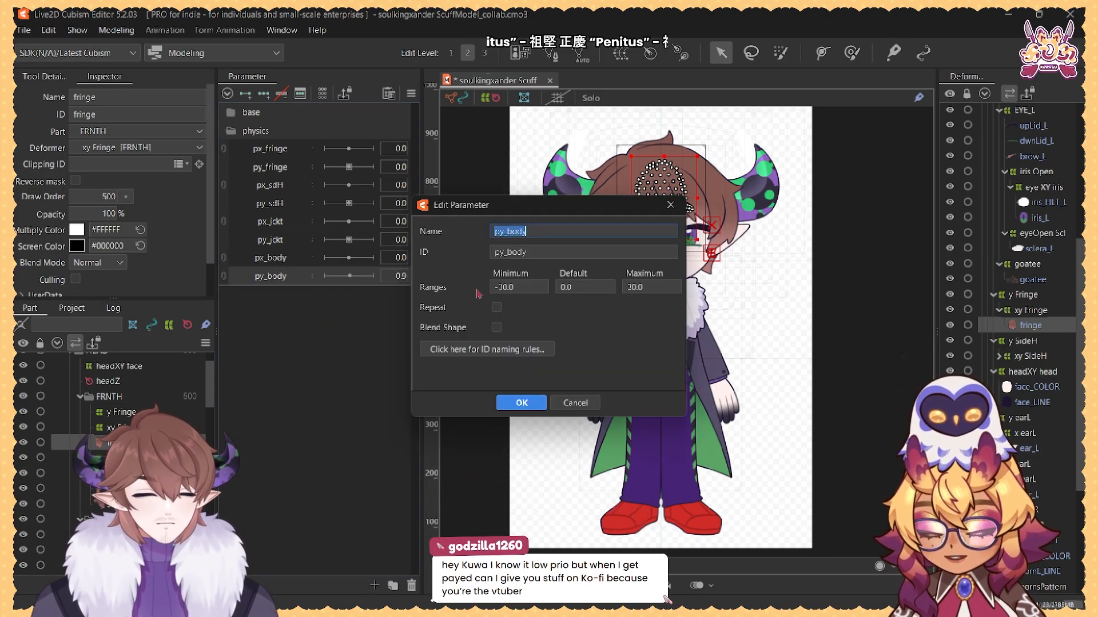
pyautogui.click(496, 327)
pyautogui.click(520, 402)
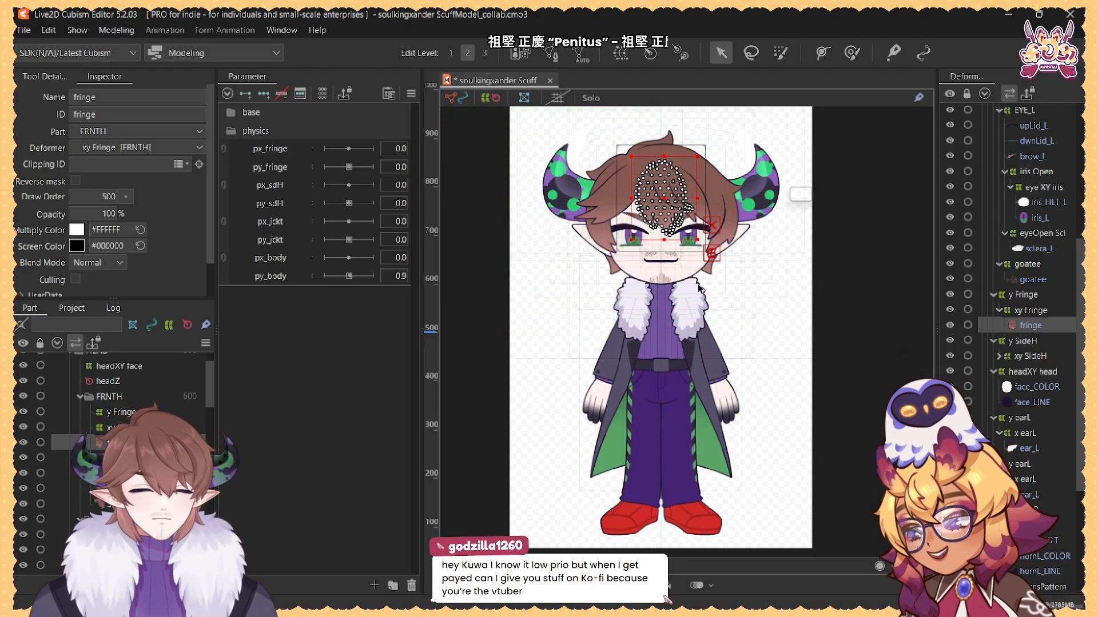
# Step: Create a 9 × 9 warp deformer named pxy frng as parent of the fringe mesh
pyautogui.click(620, 53)
pyautogui.click(465, 207)
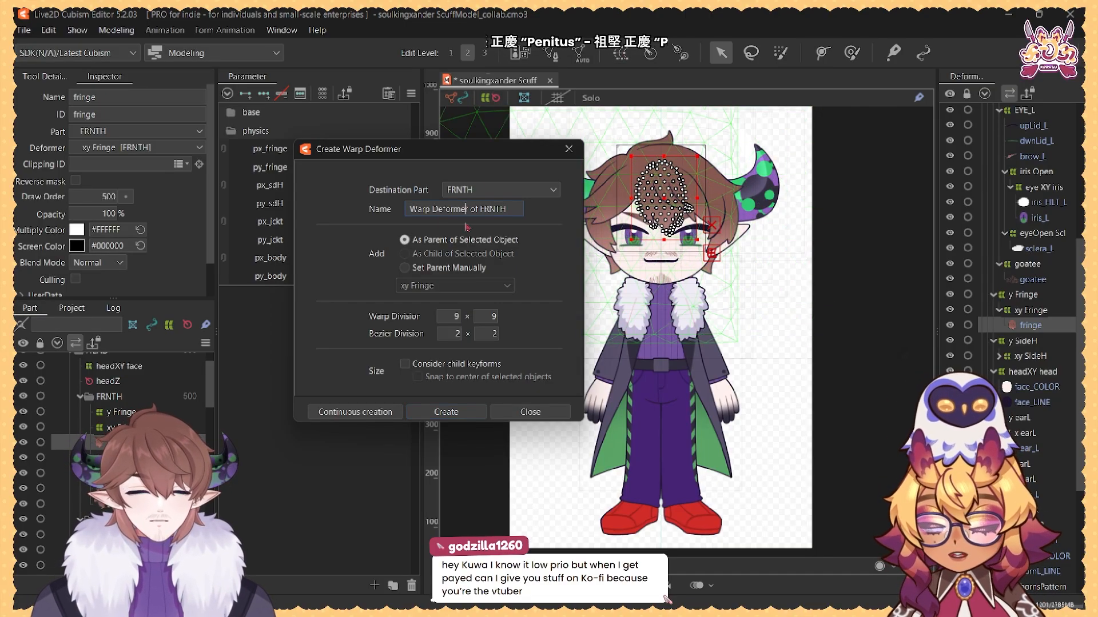
pyautogui.hotkey('ctrl', 'a')
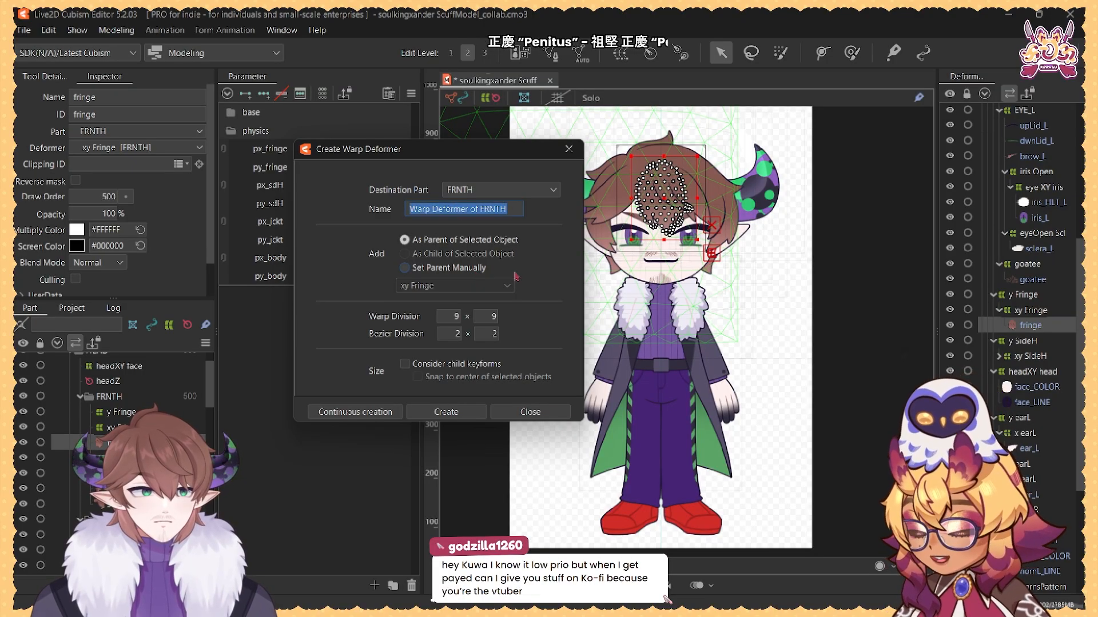
pyautogui.write('pxy')
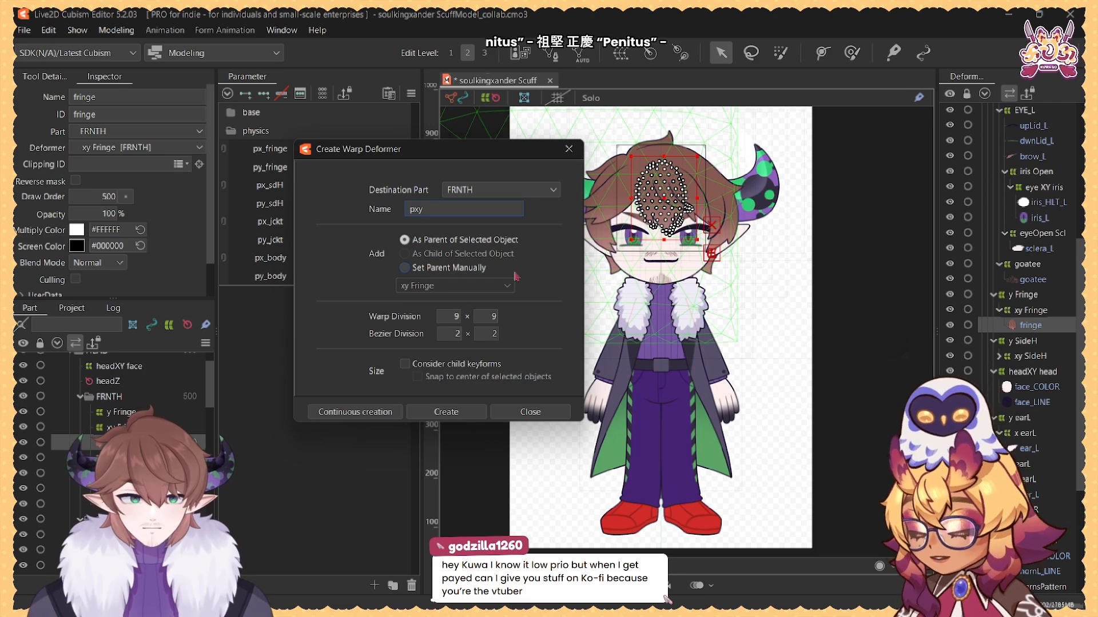
pyautogui.write(' frng')
pyautogui.press('Return')
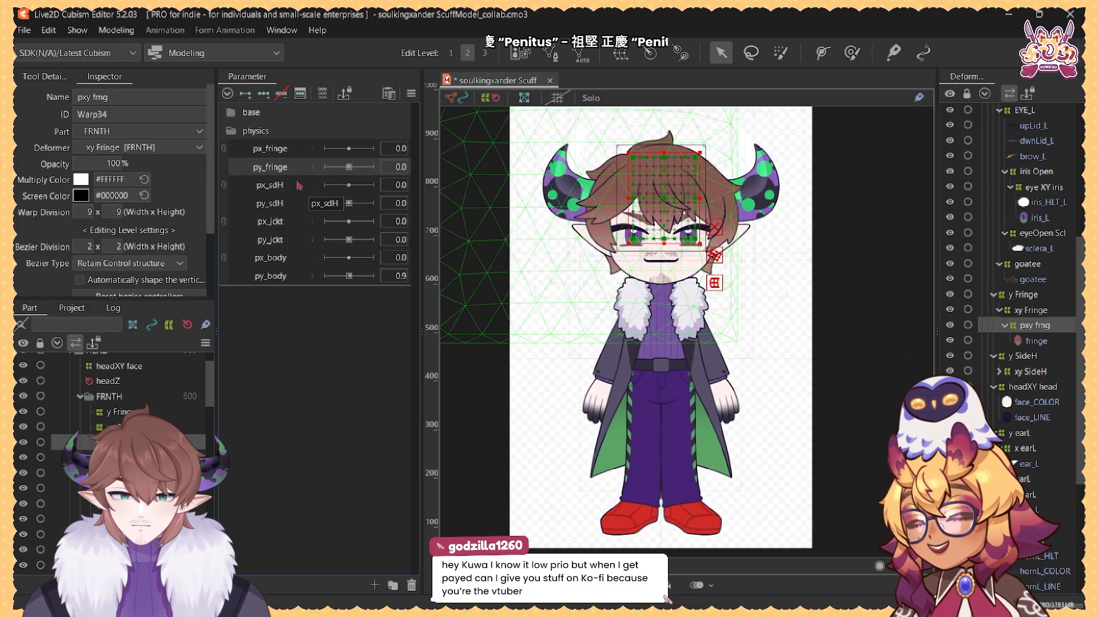
# Step: Add three keyforms to the pxy frng deformer on both px_fringe and py_fringe
pyautogui.keyDown('ctrl'); pyautogui.click(267, 170); pyautogui.keyUp('ctrl')
pyautogui.click(263, 93)
pyautogui.click(275, 150)
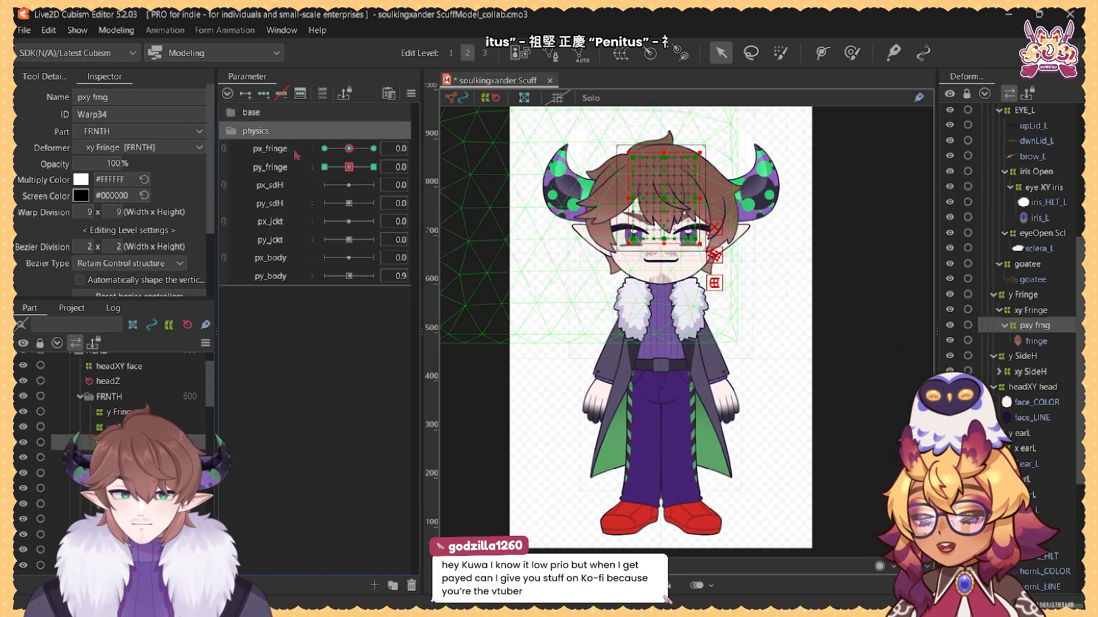
# Step: Try to bend the fringe's warp deformer with the Deform Brush at px_fringe -30
pyautogui.click(324, 150)
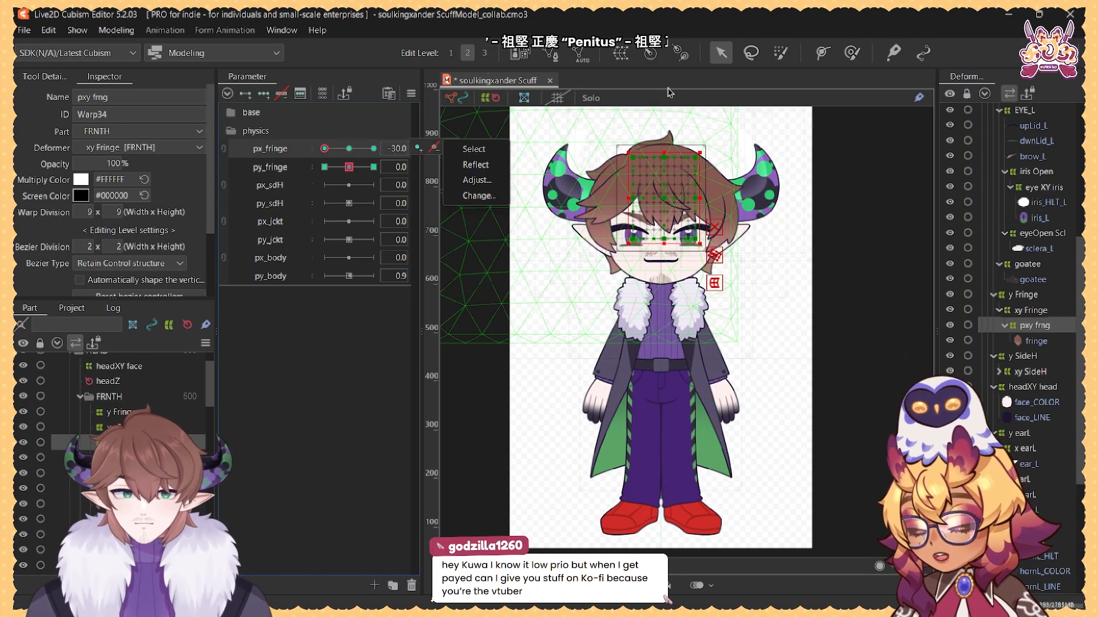
pyautogui.click(851, 52)
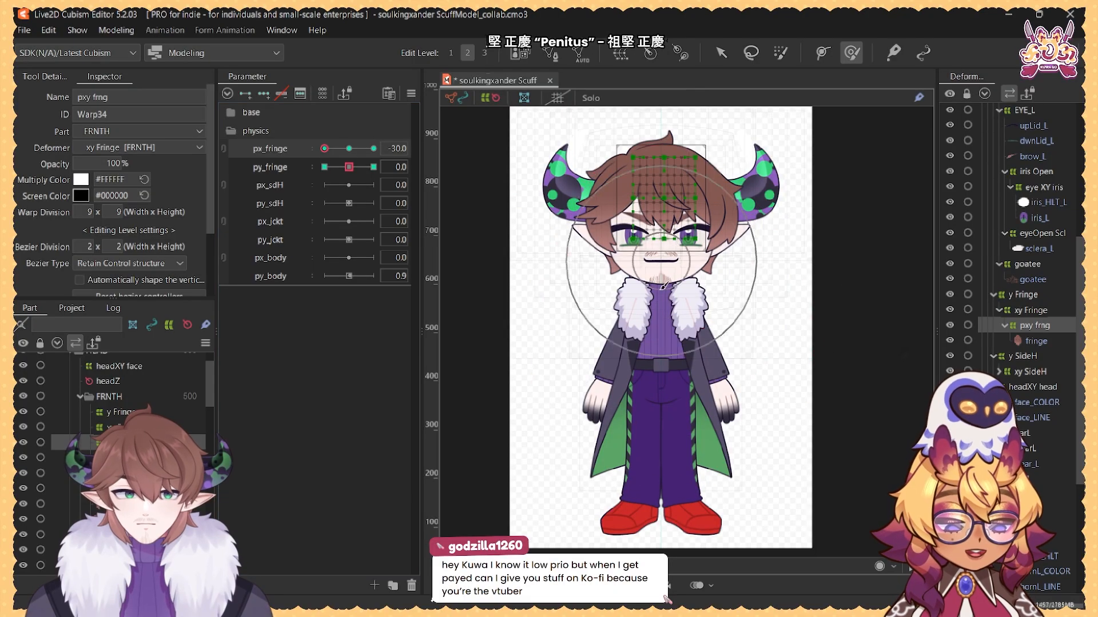
pyautogui.scroll(1, 676, 301)
pyautogui.moveTo(671, 307)
pyautogui.mouseDown()
pyautogui.moveTo(647, 296)
pyautogui.moveTo(668, 288)
pyautogui.moveTo(652, 294)
pyautogui.moveTo(661, 277)
pyautogui.moveTo(615, 286)
pyautogui.moveTo(589, 269)
pyautogui.mouseUp()
pyautogui.hotkey('ctrl', 'z')
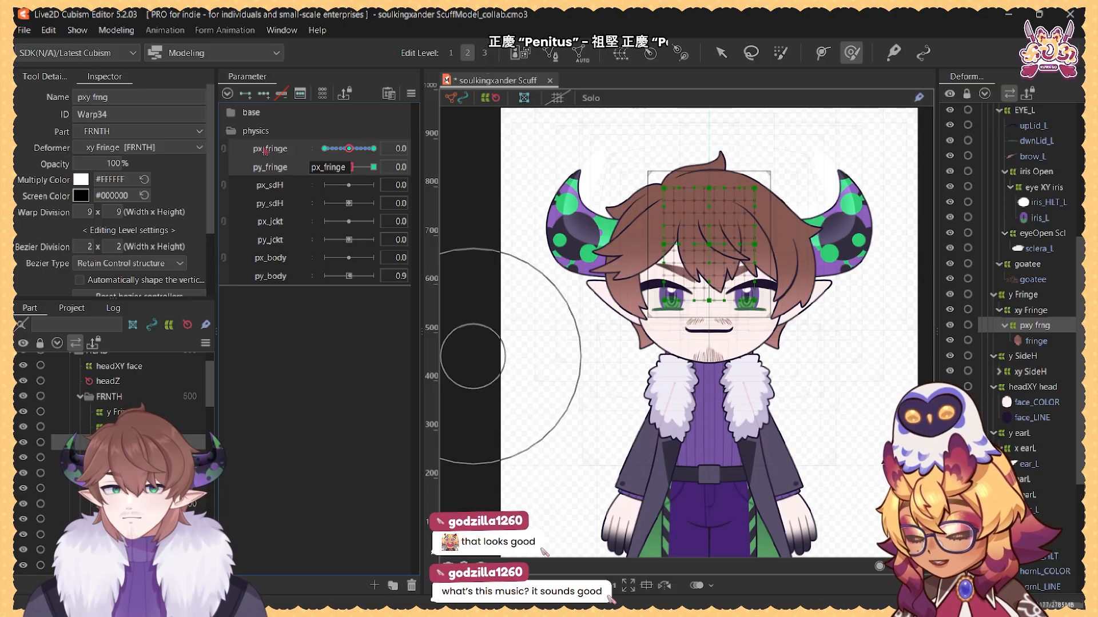
# Step: Apply Extended Interpolation with SNS Interpolation to the px_fringe and py_fringe keyforms
pyautogui.click(116, 30)
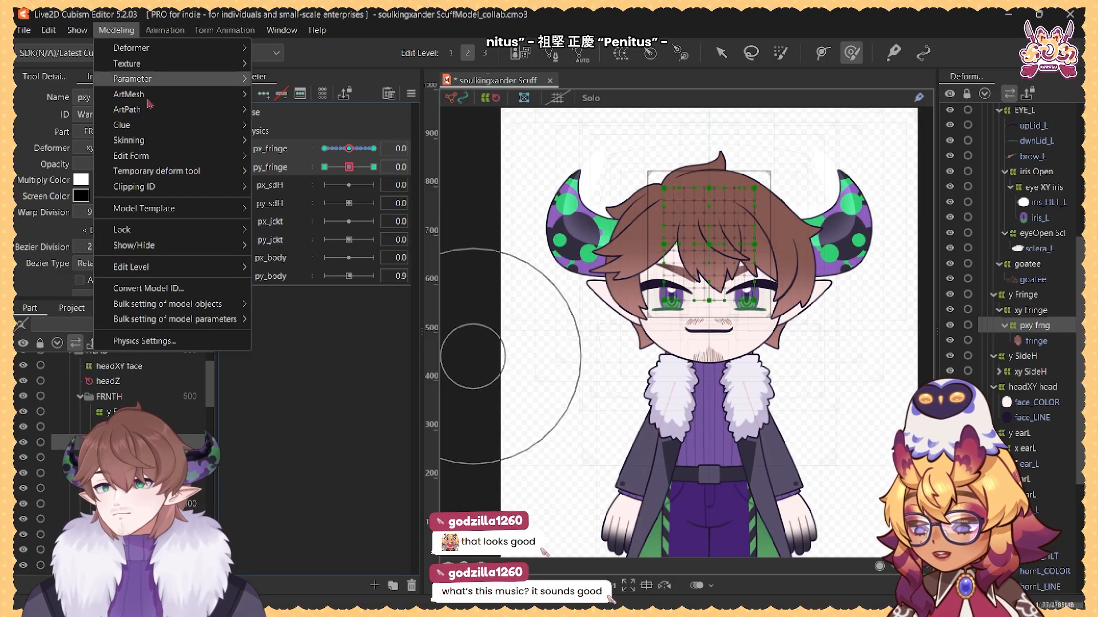
pyautogui.click(377, 11)
pyautogui.click(132, 238)
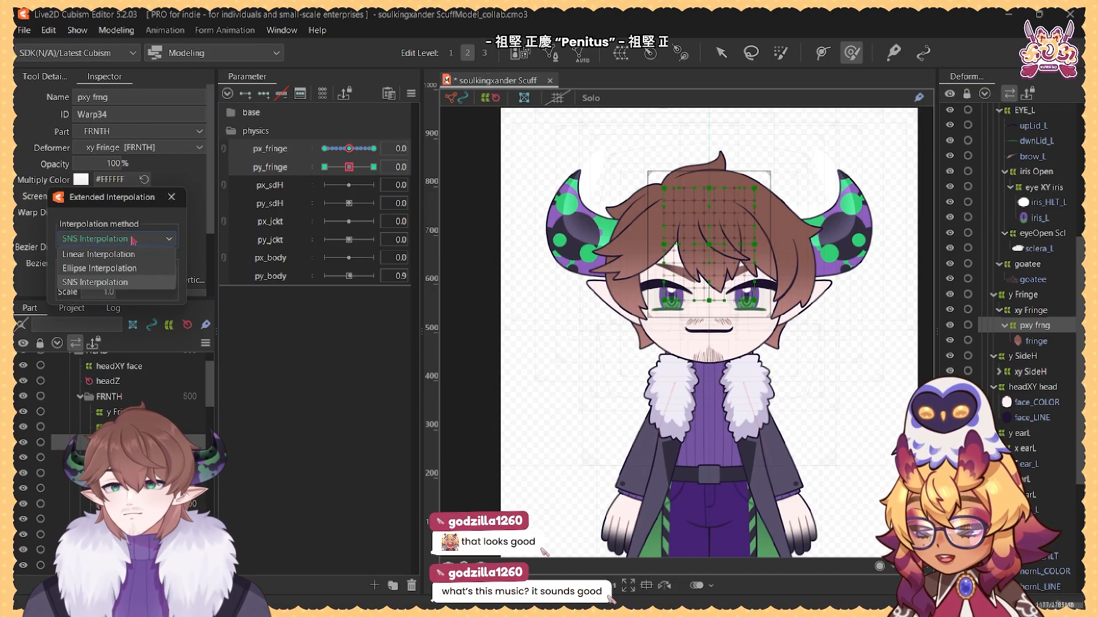
pyautogui.click(107, 286)
pyautogui.click(129, 29)
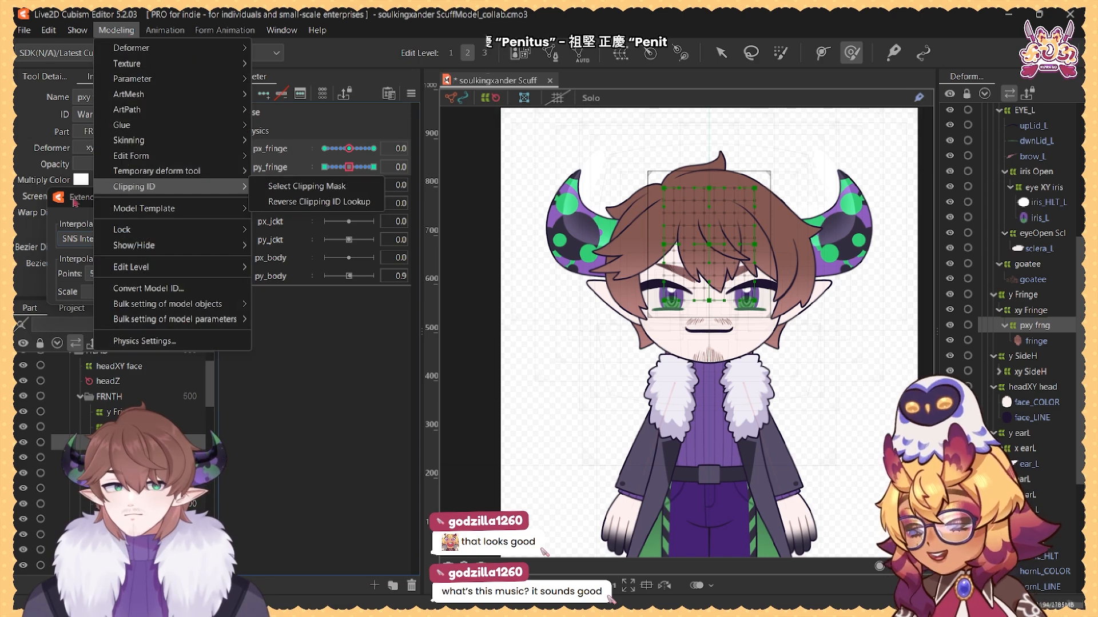
pyautogui.click(83, 241)
pyautogui.click(95, 242)
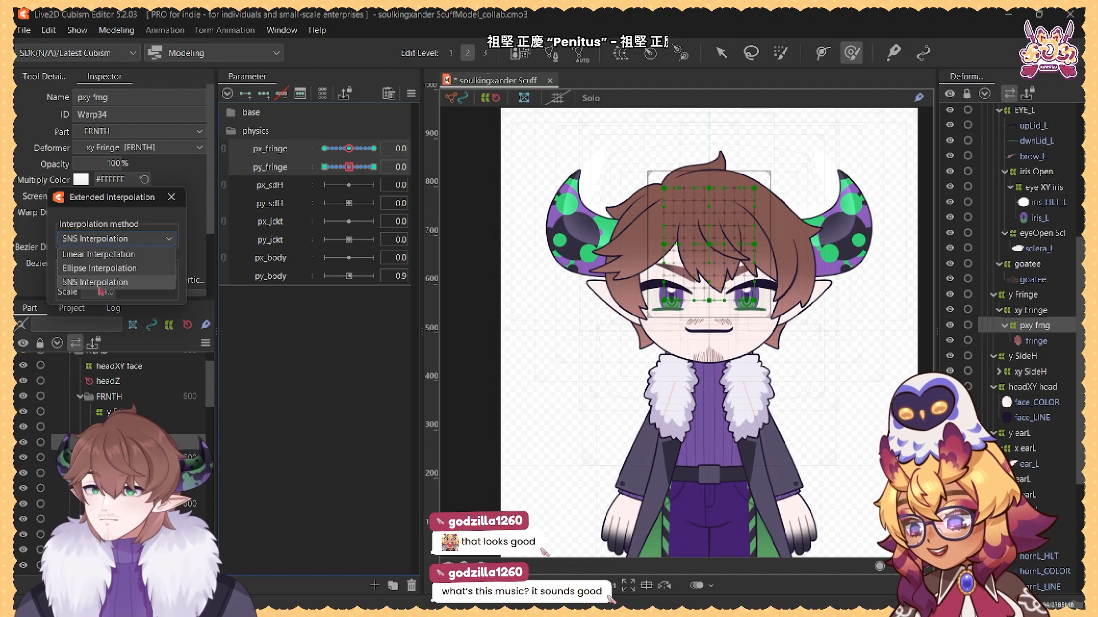
pyautogui.click(171, 196)
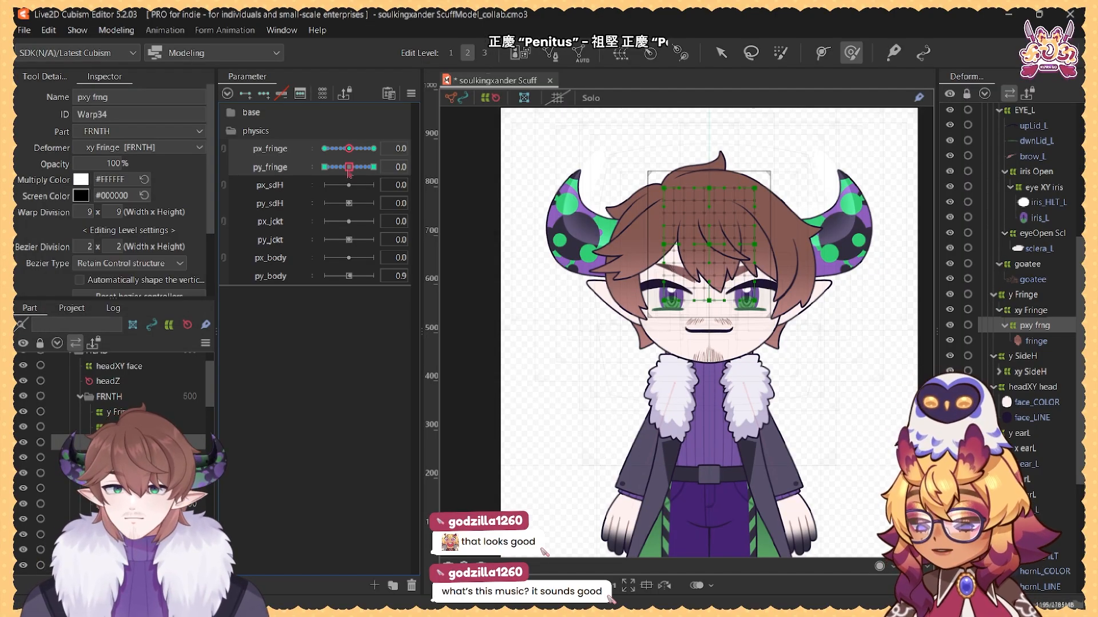
# Step: Spread both lower corners of the fringe's warp deformer outward and up at py_fringe 30, and reset py_fringe to 0
pyautogui.click(291, 151)
pyautogui.moveTo(350, 148)
pyautogui.mouseDown()
pyautogui.moveTo(371, 154)
pyautogui.moveTo(337, 157)
pyautogui.moveTo(350, 158)
pyautogui.mouseUp()
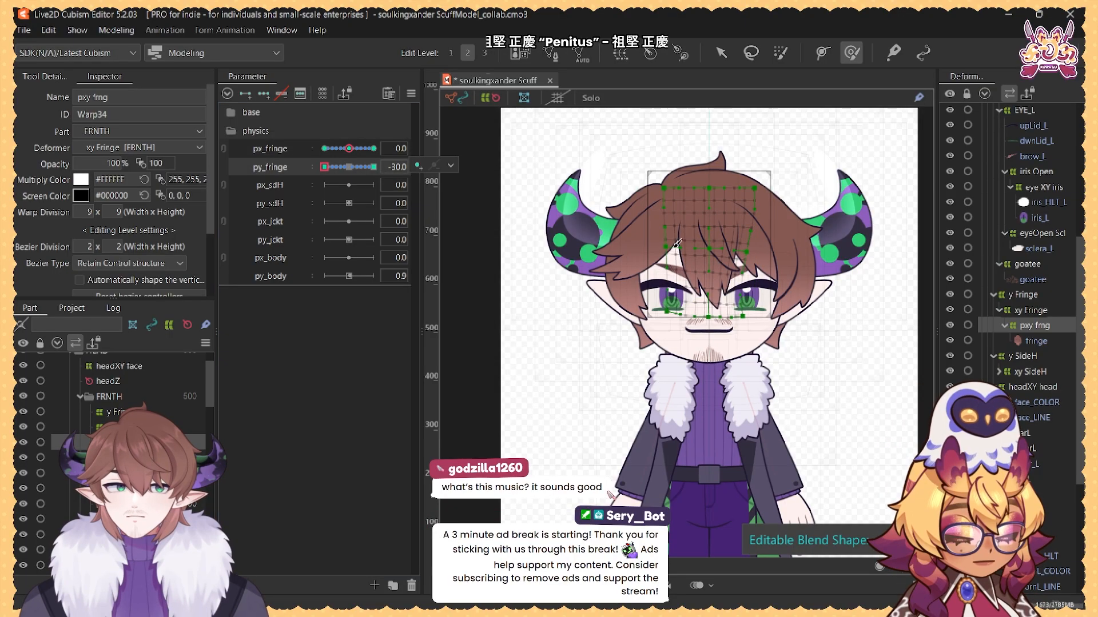
pyautogui.moveTo(345, 166); pyautogui.dragTo(408, 170)
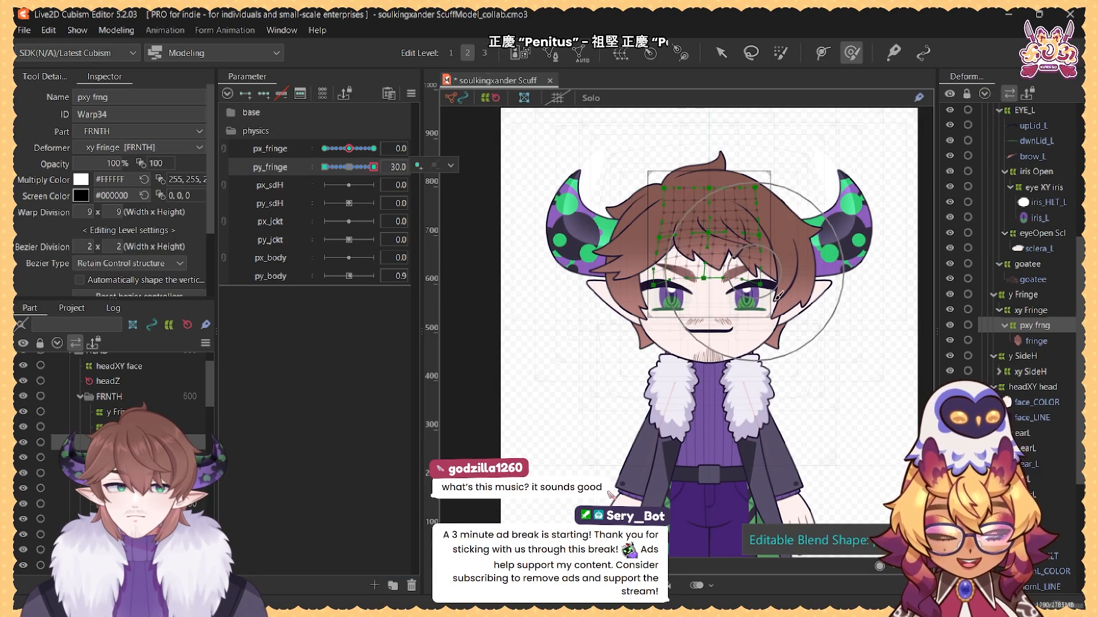
pyautogui.moveTo(788, 287); pyautogui.dragTo(806, 280)
pyautogui.moveTo(631, 285); pyautogui.dragTo(621, 277)
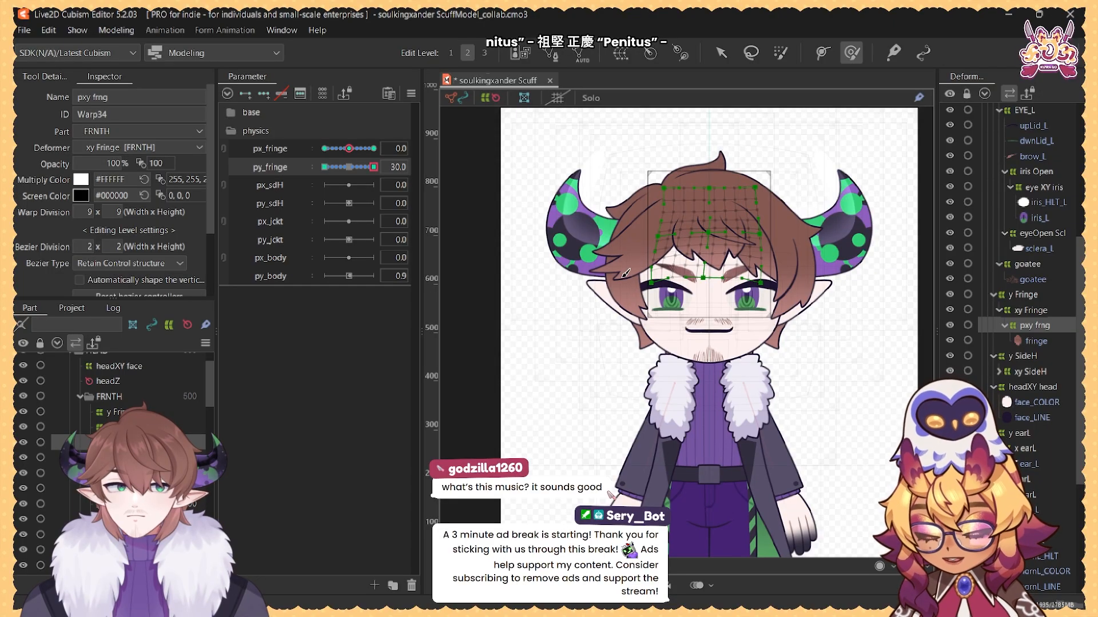
pyautogui.moveTo(347, 167)
pyautogui.mouseDown()
pyautogui.moveTo(385, 171)
pyautogui.moveTo(316, 182)
pyautogui.moveTo(400, 164)
pyautogui.moveTo(332, 178)
pyautogui.moveTo(380, 181)
pyautogui.moveTo(307, 182)
pyautogui.moveTo(372, 173)
pyautogui.moveTo(317, 178)
pyautogui.moveTo(361, 176)
pyautogui.moveTo(348, 174)
pyautogui.mouseUp()
# Step: Select the side hair meshes SIDE_HAIR_R and SIDE_HAIR_L in turn
pyautogui.scroll(-2, 128, 437)
pyautogui.click(129, 448)
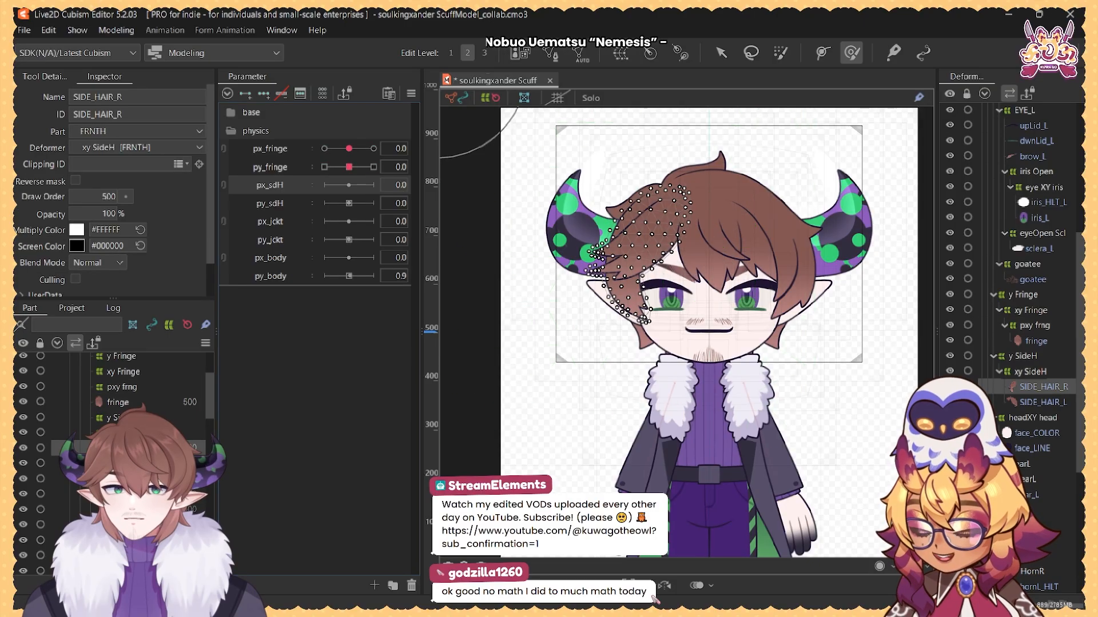
pyautogui.click(129, 463)
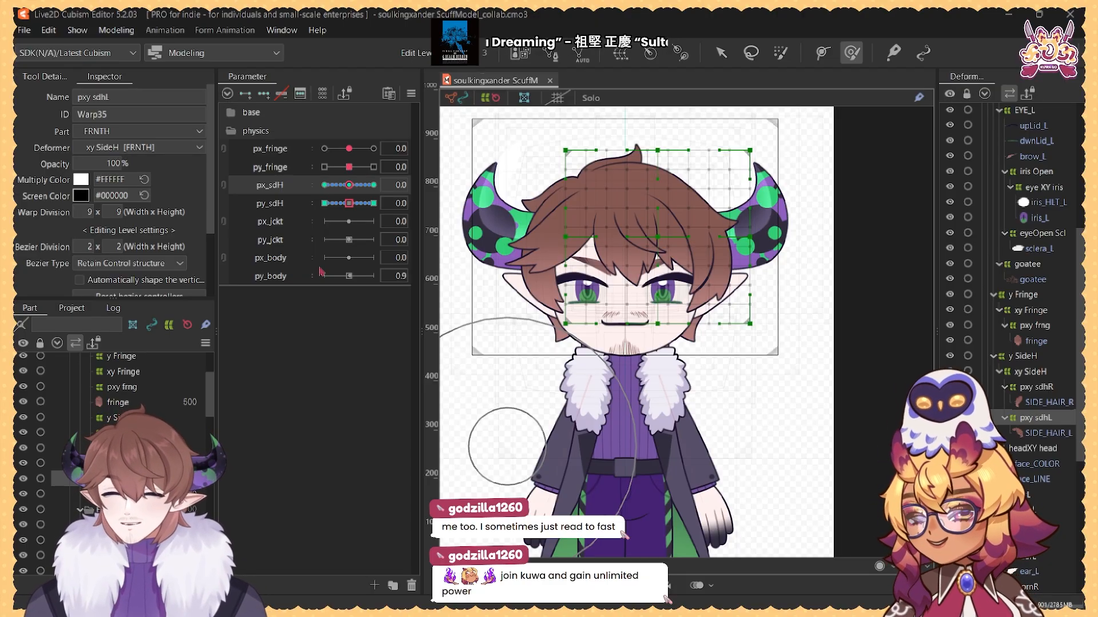
# Step: Create a warp deformer named px Jacket as parent of the jacket_front and jacket_back meshes
pyautogui.scroll(-5, 171, 389)
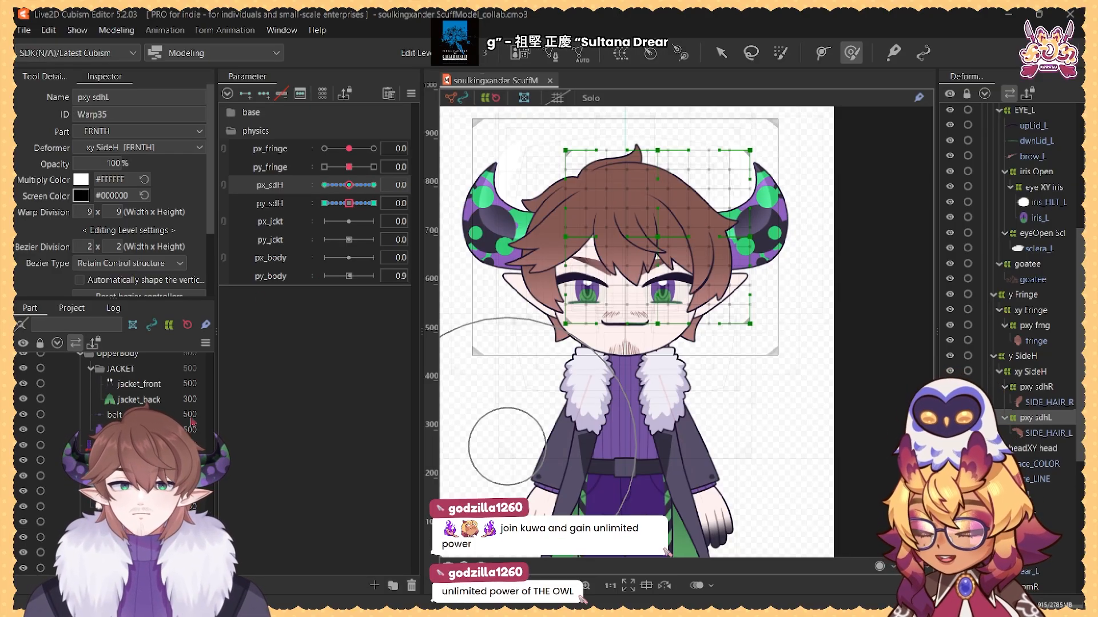
pyautogui.click(137, 398)
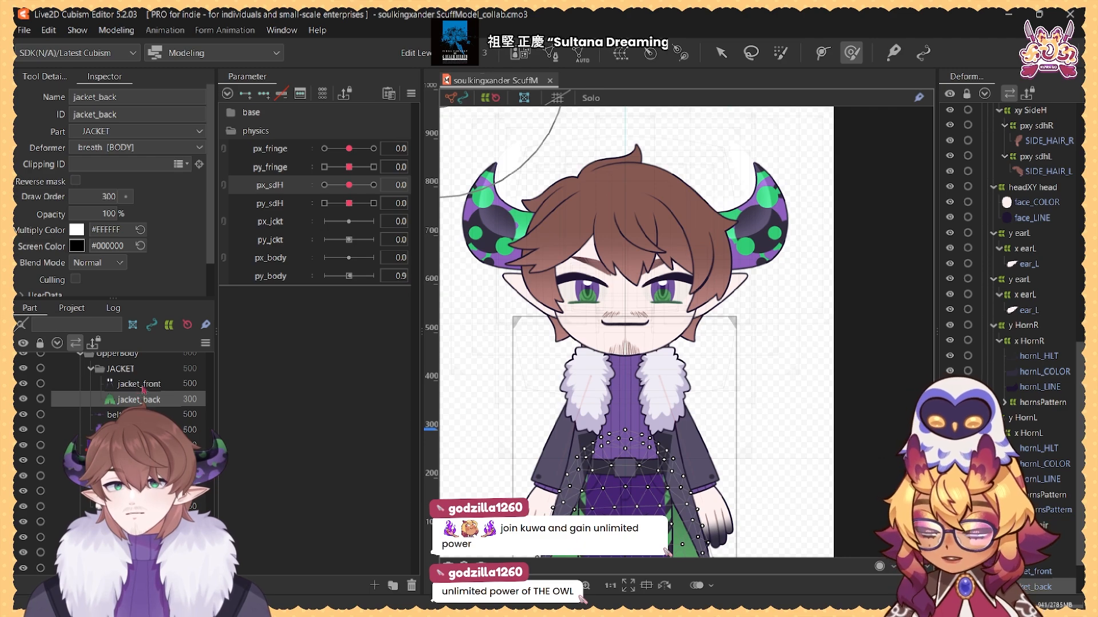
pyautogui.keyDown('ctrl'); pyautogui.click(139, 384); pyautogui.keyUp('ctrl')
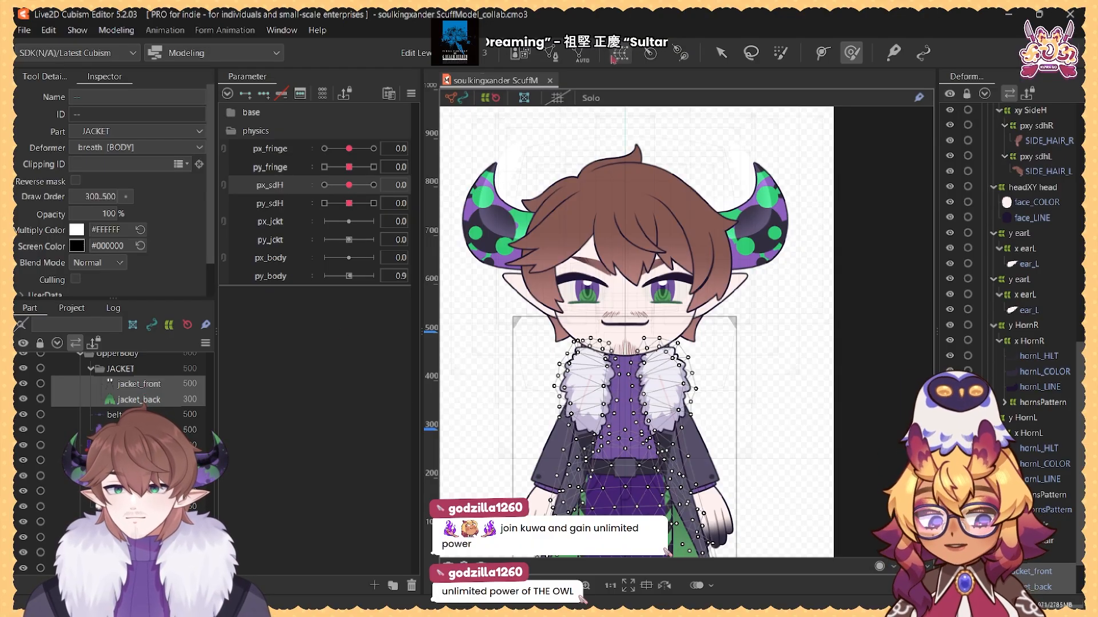
pyautogui.click(133, 324)
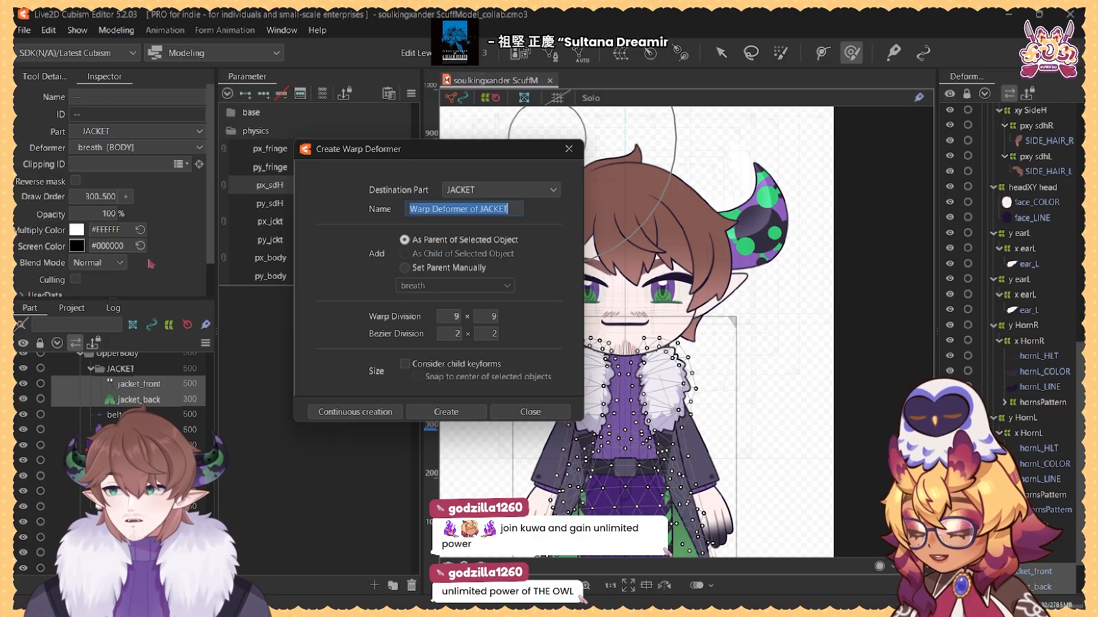
pyautogui.write('px')
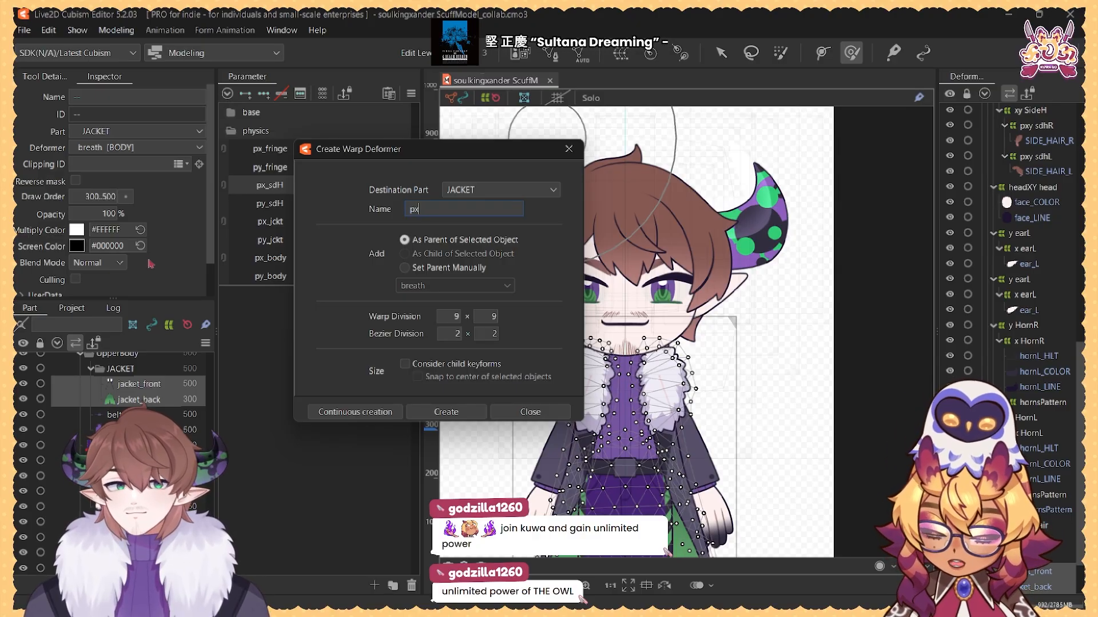
pyautogui.write(' Jacket')
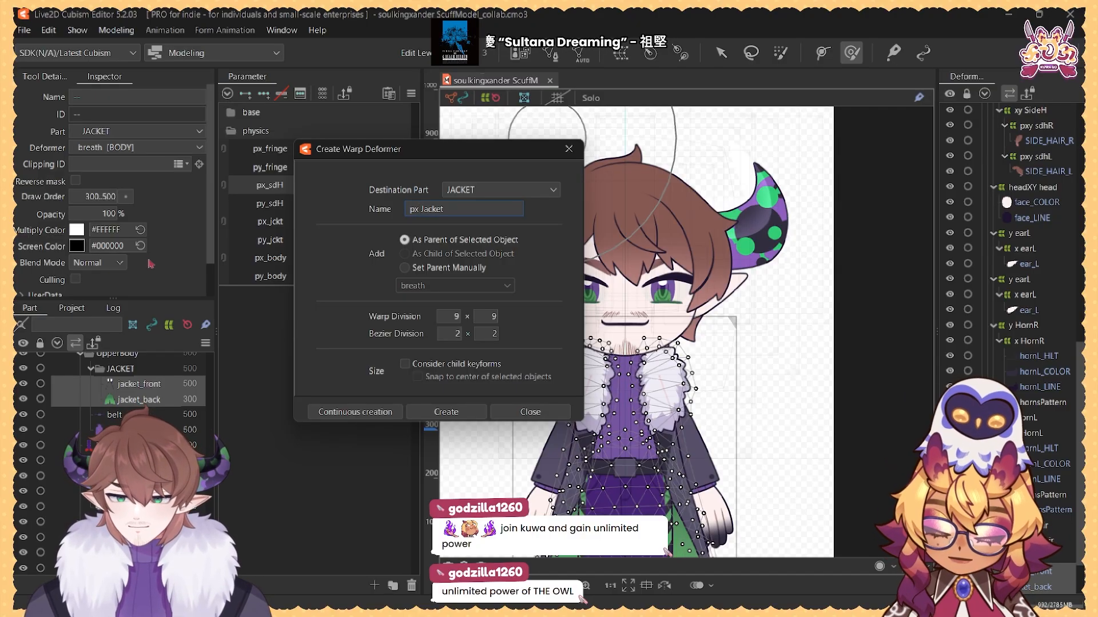
pyautogui.click(447, 413)
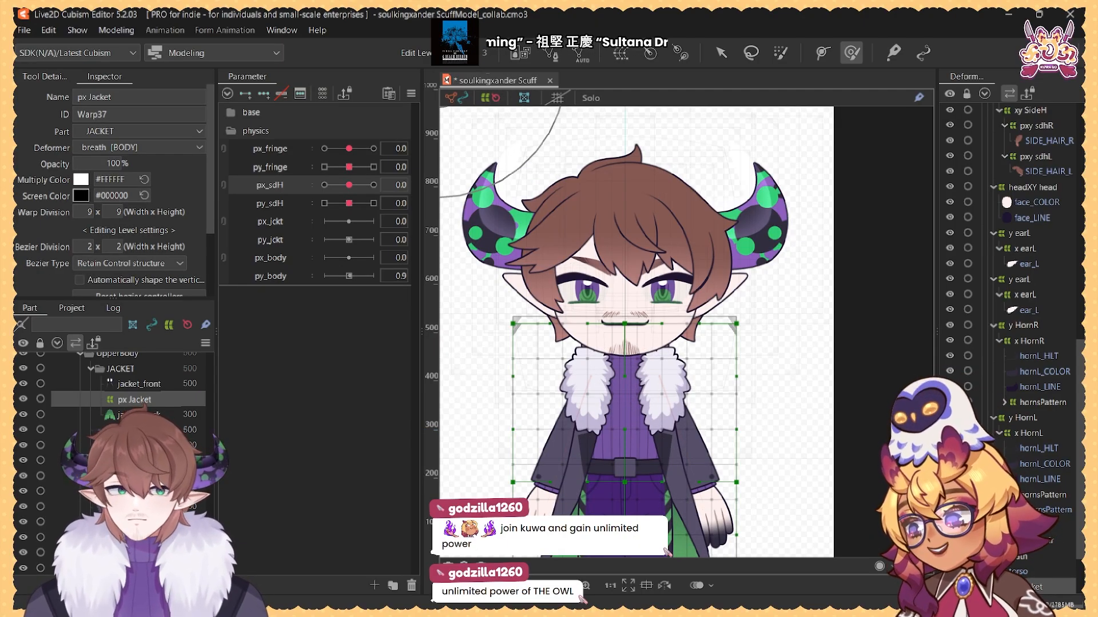
# Step: Turn off the Blend Shape option for the py_jckt and py_body parameters
pyautogui.click(271, 227)
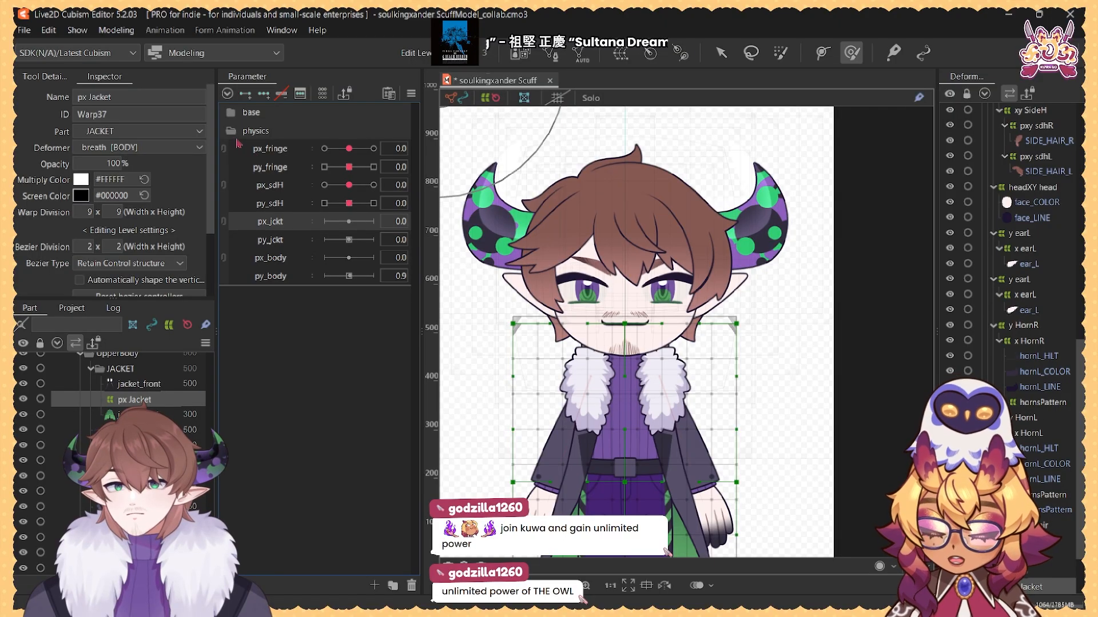
pyautogui.rightClick(293, 245)
pyautogui.click(312, 253)
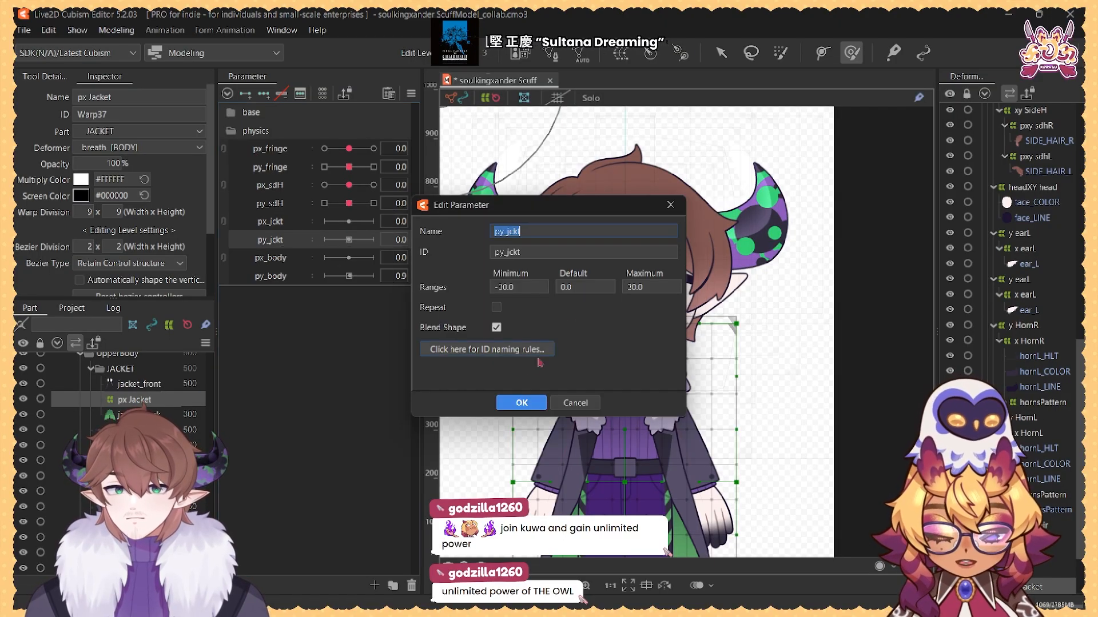
pyautogui.click(496, 328)
pyautogui.click(521, 403)
pyautogui.doubleClick(270, 276)
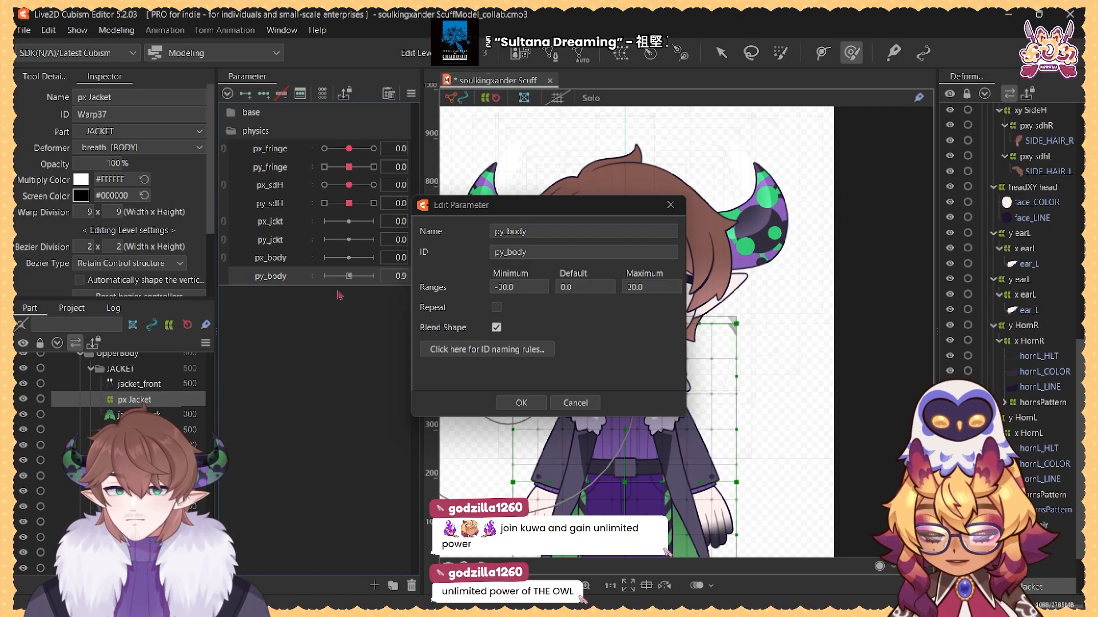
pyautogui.click(508, 405)
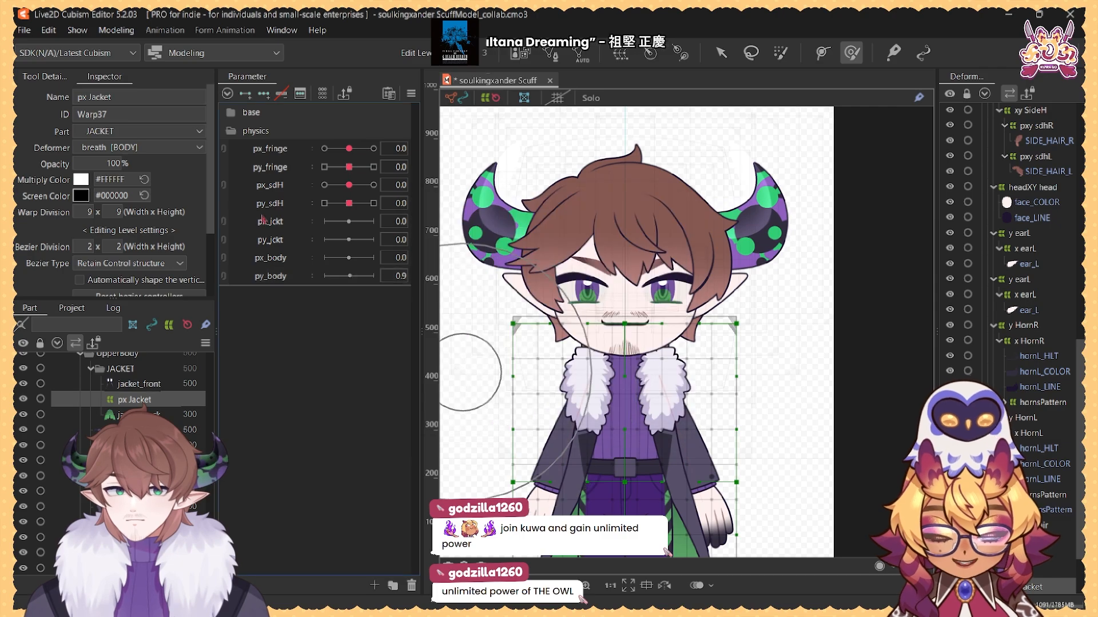
# Step: Add three keyforms to px_jckt and swing the jacket's lower part to the left with the Deform Brush at -30
pyautogui.click(271, 222)
pyautogui.click(264, 93)
pyautogui.click(325, 221)
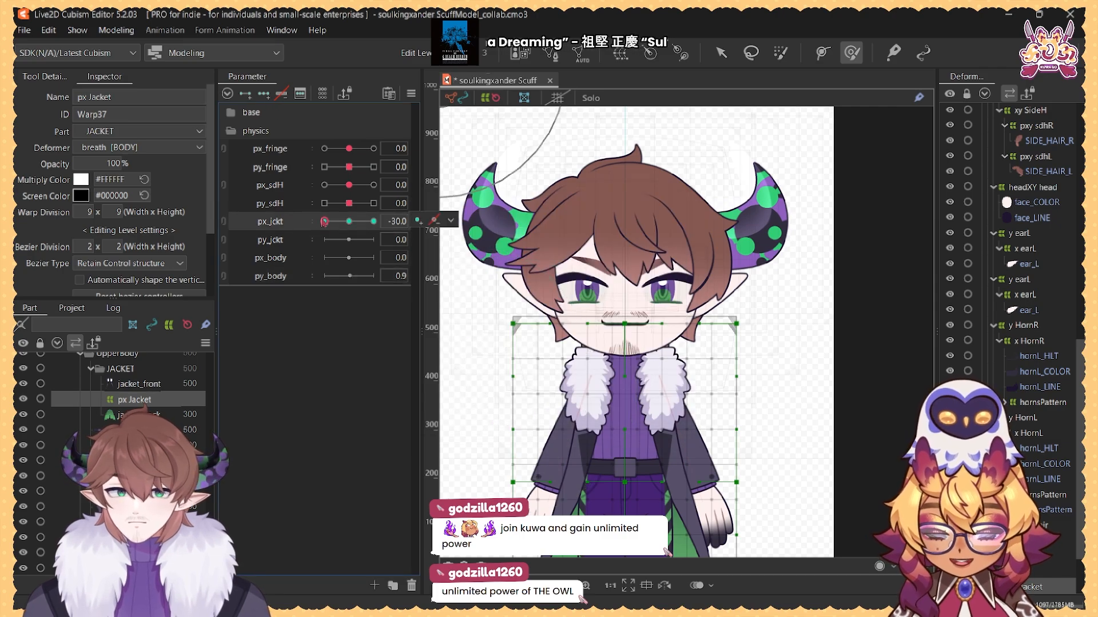
pyautogui.scroll(-3, 746, 238)
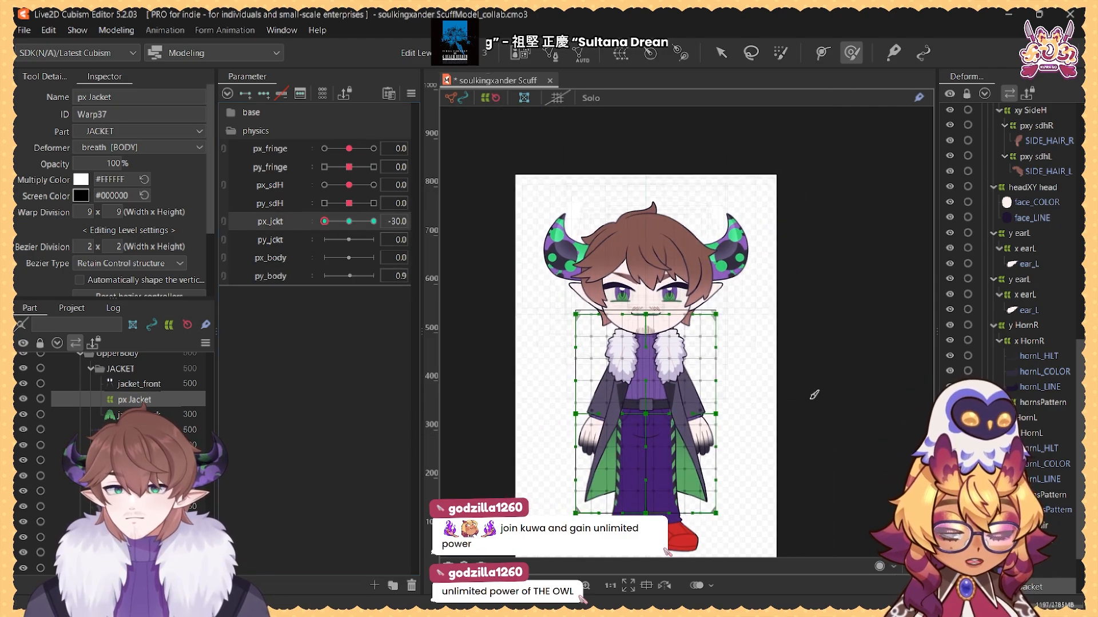
pyautogui.moveTo(598, 395)
pyautogui.mouseDown()
pyautogui.moveTo(537, 426)
pyautogui.moveTo(505, 399)
pyautogui.mouseUp()
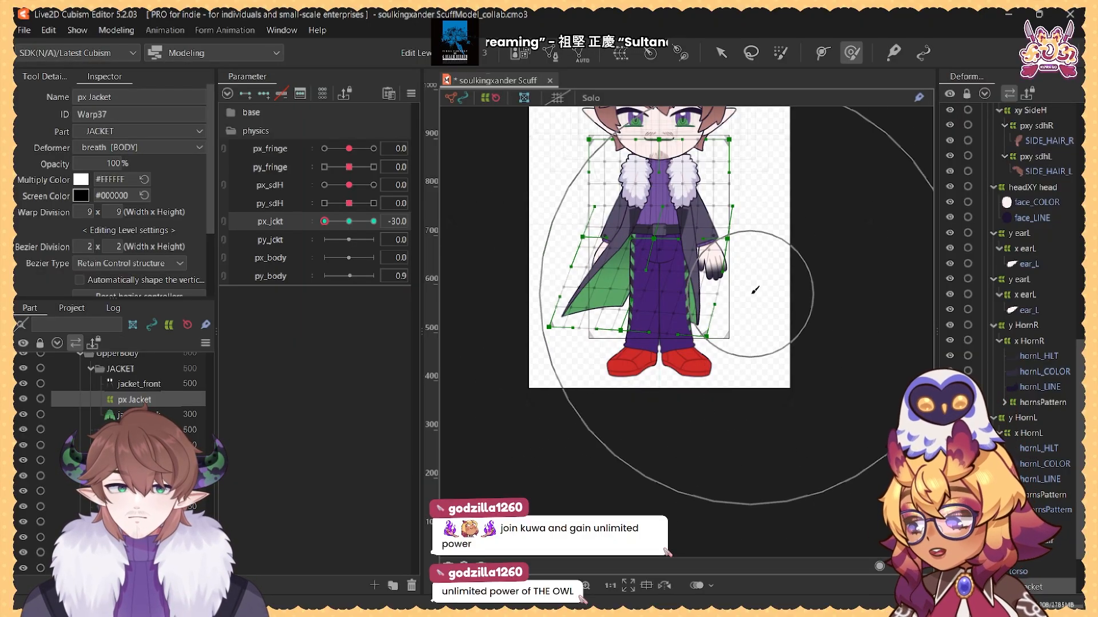
pyautogui.moveTo(527, 383); pyautogui.dragTo(502, 340)
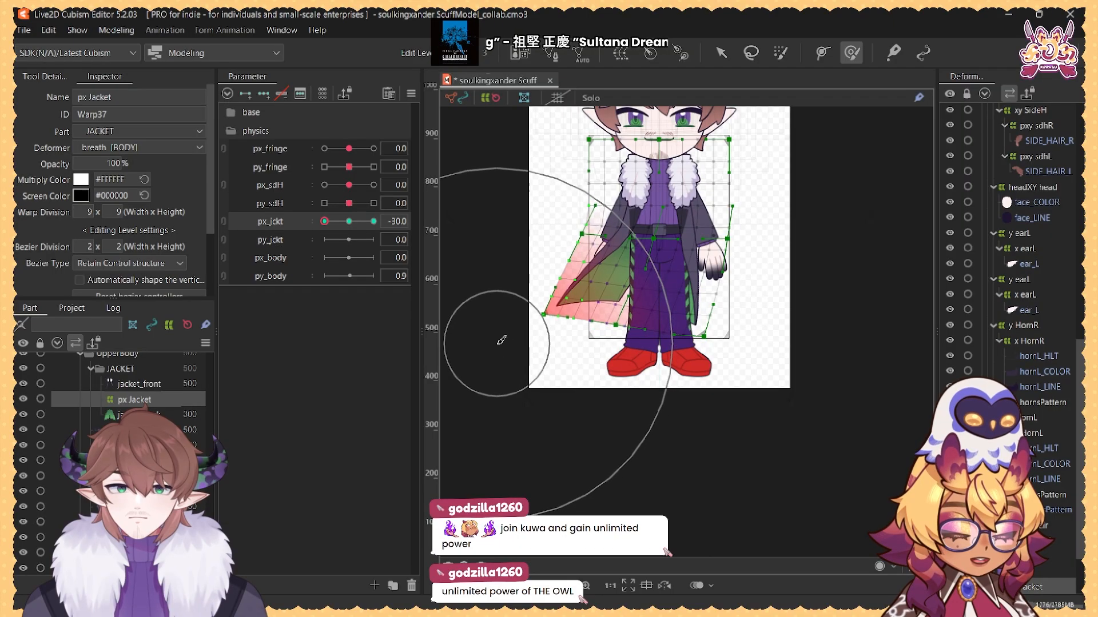
pyautogui.moveTo(639, 400); pyautogui.dragTo(633, 399)
# Step: Mirror the px_jckt -30 shape horizontally to 30 and apply SNS Interpolation to its keyforms, returning px_jckt to 0
pyautogui.hotkey('ctrl', 'm')
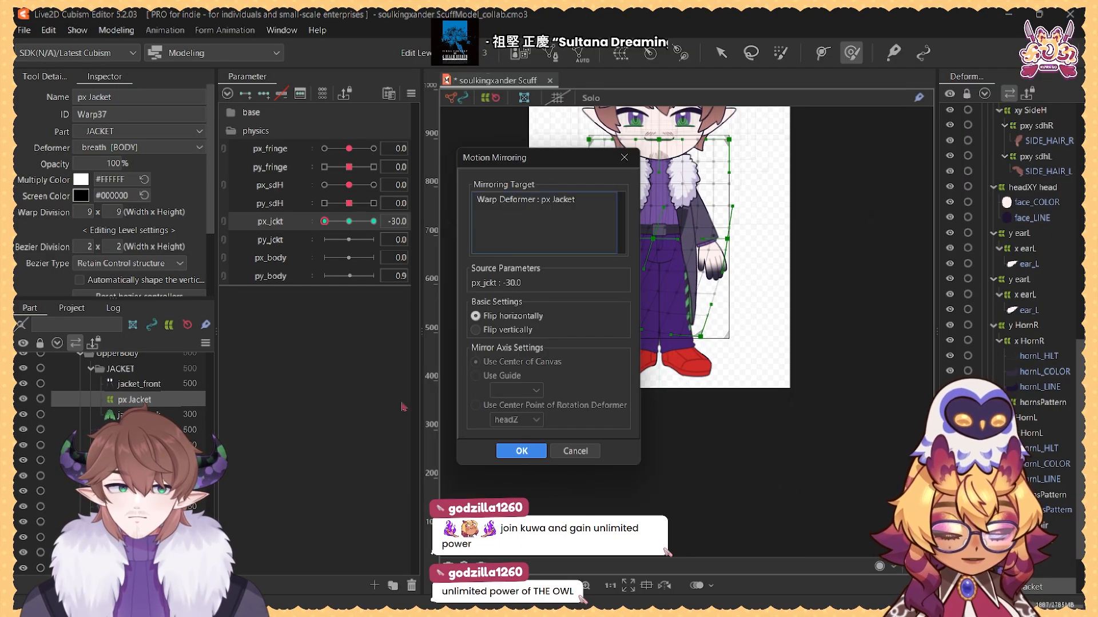
pyautogui.click(517, 451)
pyautogui.hotkey('ctrl', 'i')
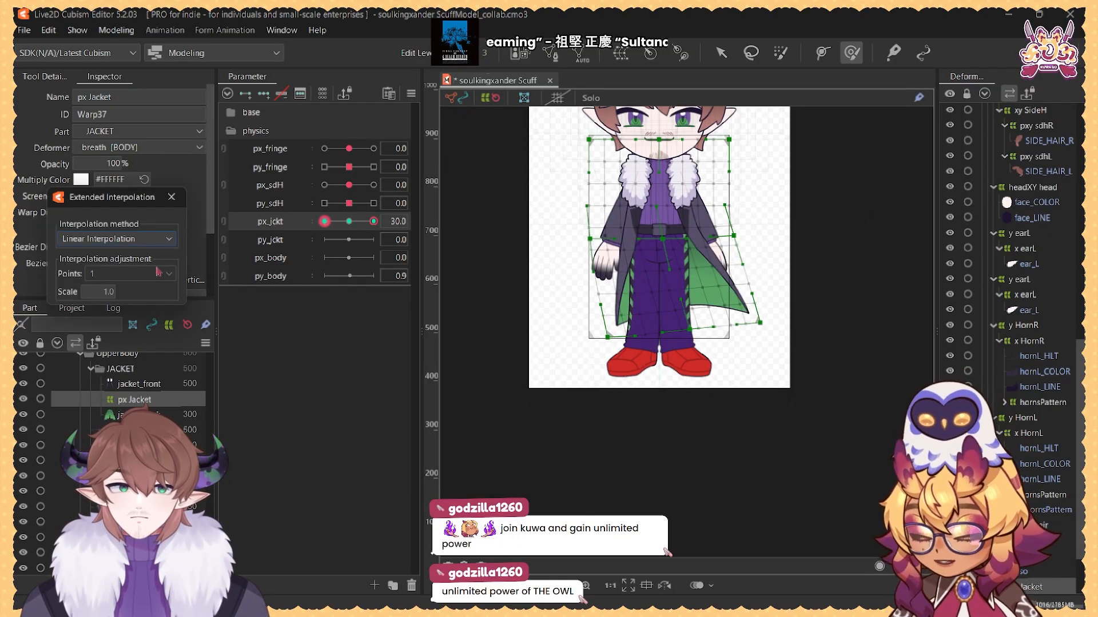
pyautogui.click(118, 243)
pyautogui.click(113, 277)
pyautogui.click(172, 197)
pyautogui.moveTo(324, 221); pyautogui.dragTo(348, 229)
# Step: Create a warp deformer named py Jacket as parent of the px Jacket deformer
pyautogui.click(137, 415)
pyautogui.click(136, 400)
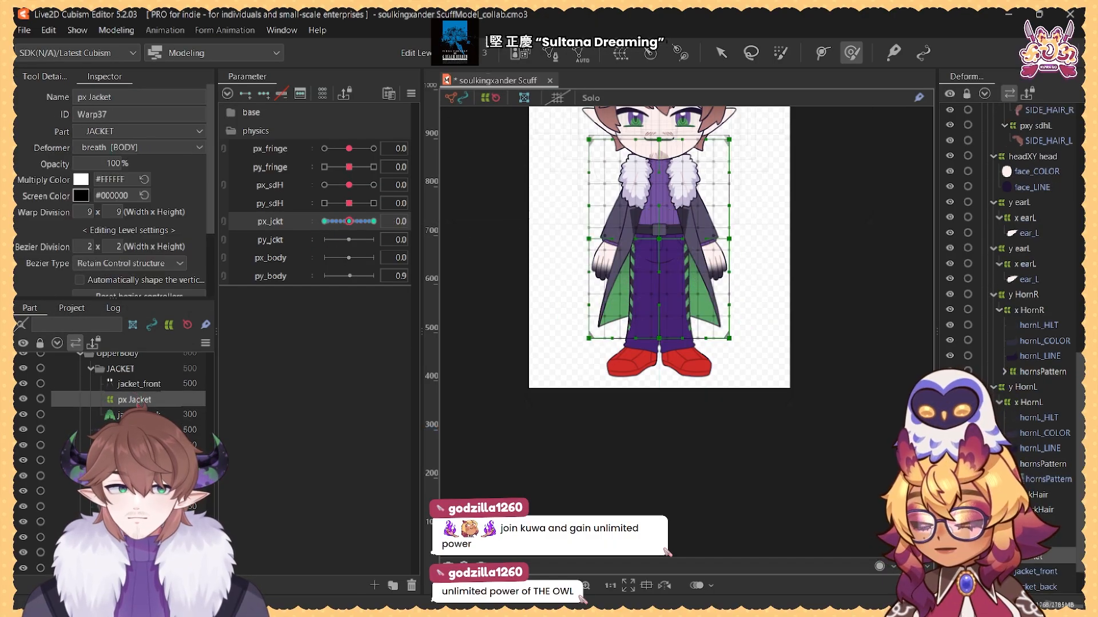
pyautogui.click(149, 97)
pyautogui.hotkey('ctrl', 'c')
pyautogui.click(631, 49)
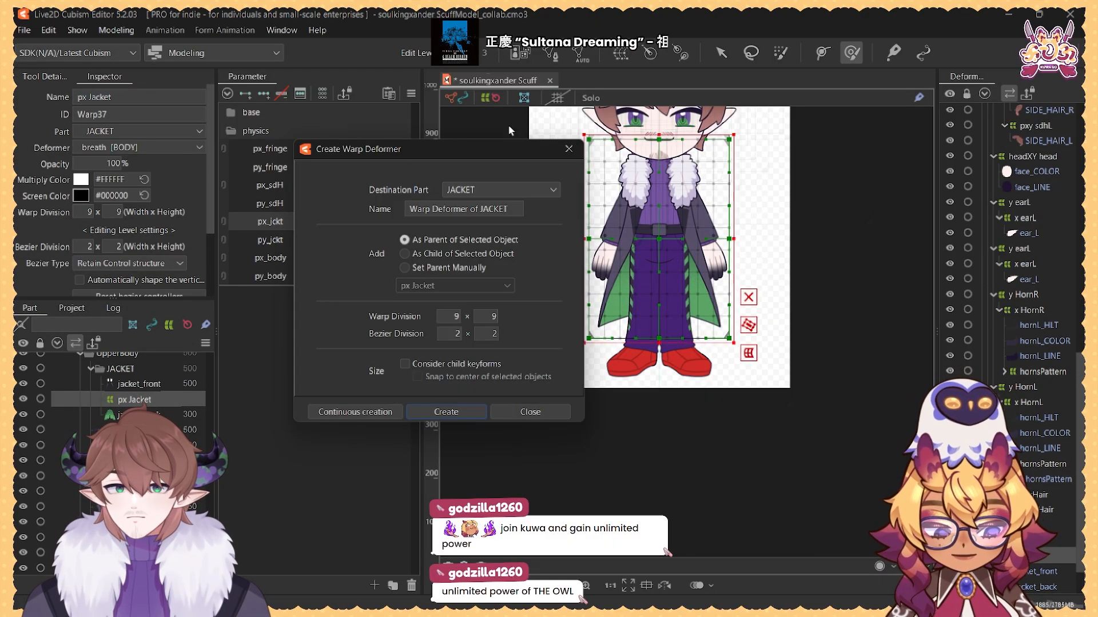
pyautogui.click(438, 207)
pyautogui.hotkey('ctrl', 'a')
pyautogui.hotkey('ctrl', 'v')
pyautogui.moveTo(415, 209); pyautogui.dragTo(420, 209)
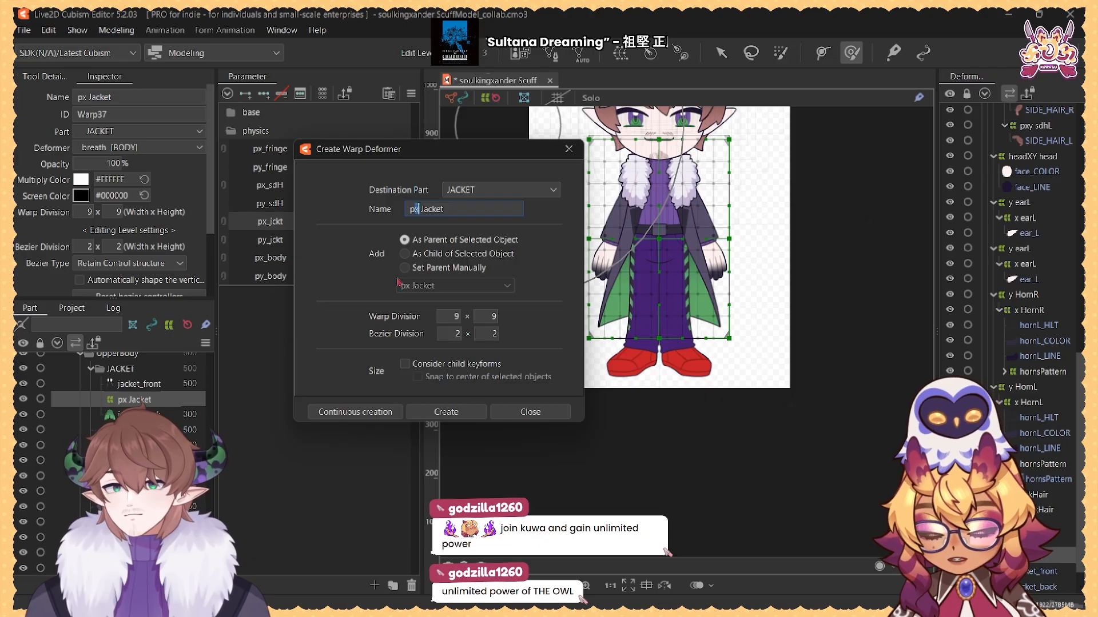
pyautogui.write('y')
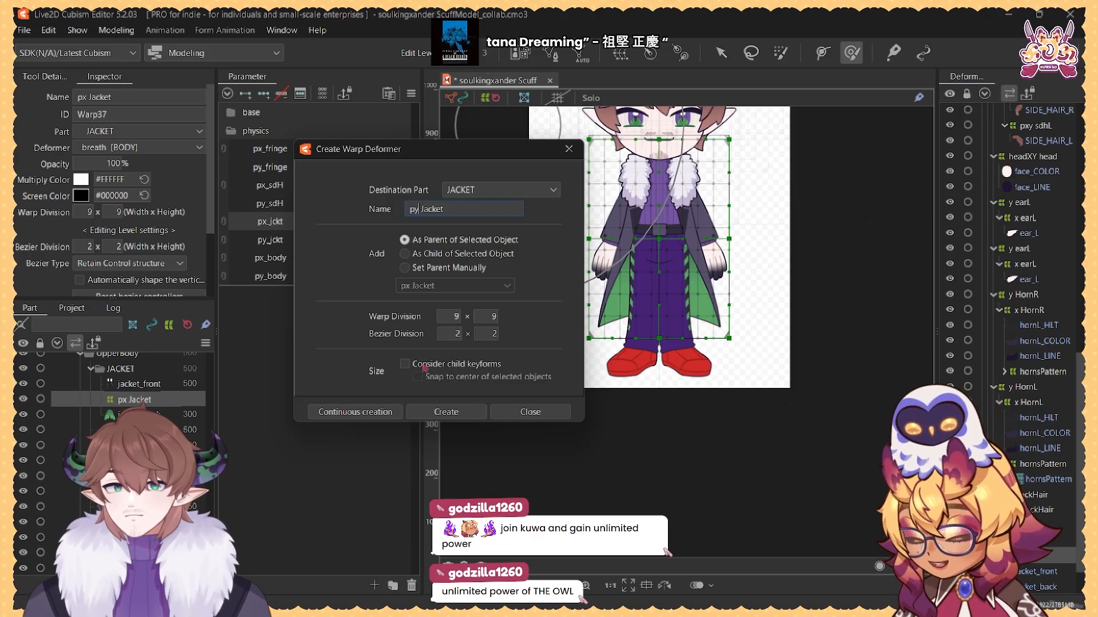
pyautogui.click(443, 412)
# Step: Add three keyforms to py_jckt and stretch the lower half of the py Jacket deformer slightly downward at -30
pyautogui.click(266, 240)
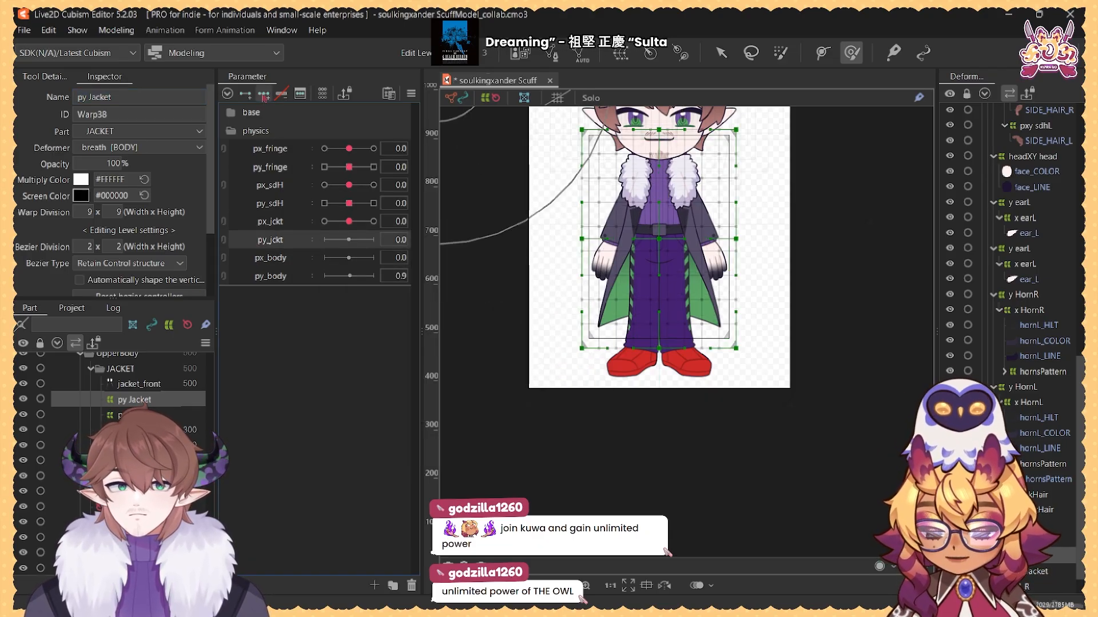
pyautogui.click(263, 93)
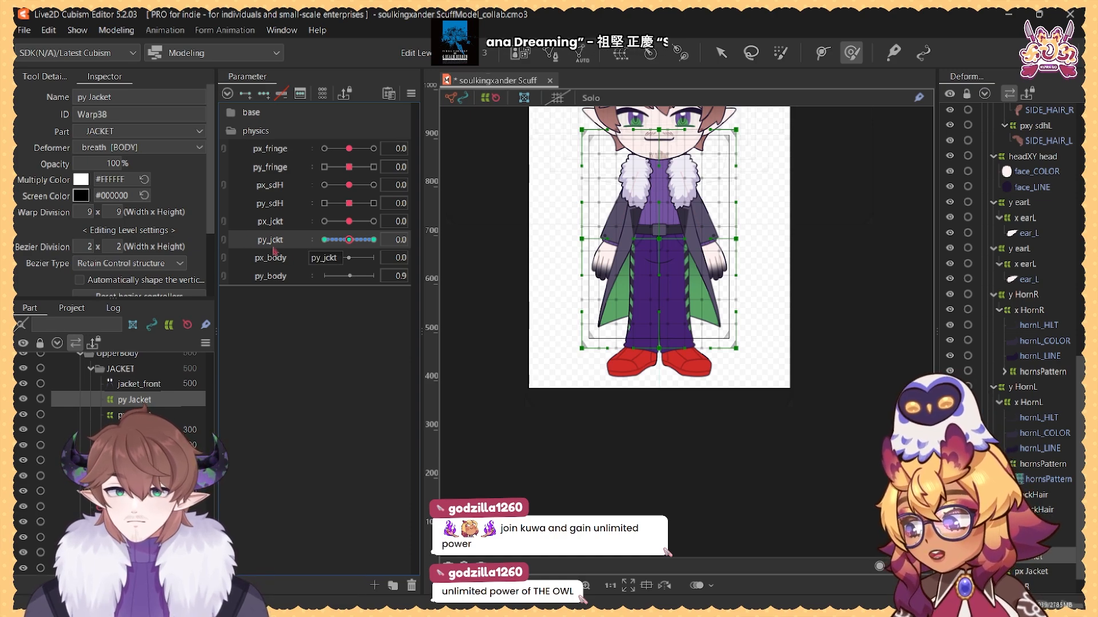
pyautogui.click(324, 240)
pyautogui.click(722, 53)
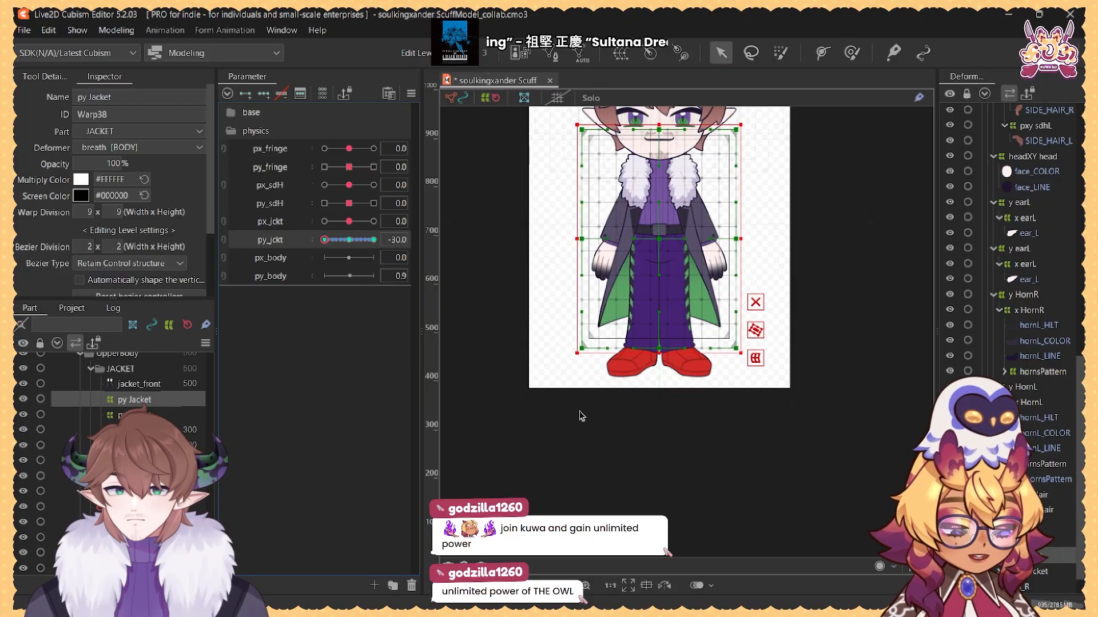
pyautogui.moveTo(550, 418)
pyautogui.mouseDown()
pyautogui.moveTo(785, 237)
pyautogui.moveTo(792, 215)
pyautogui.mouseUp()
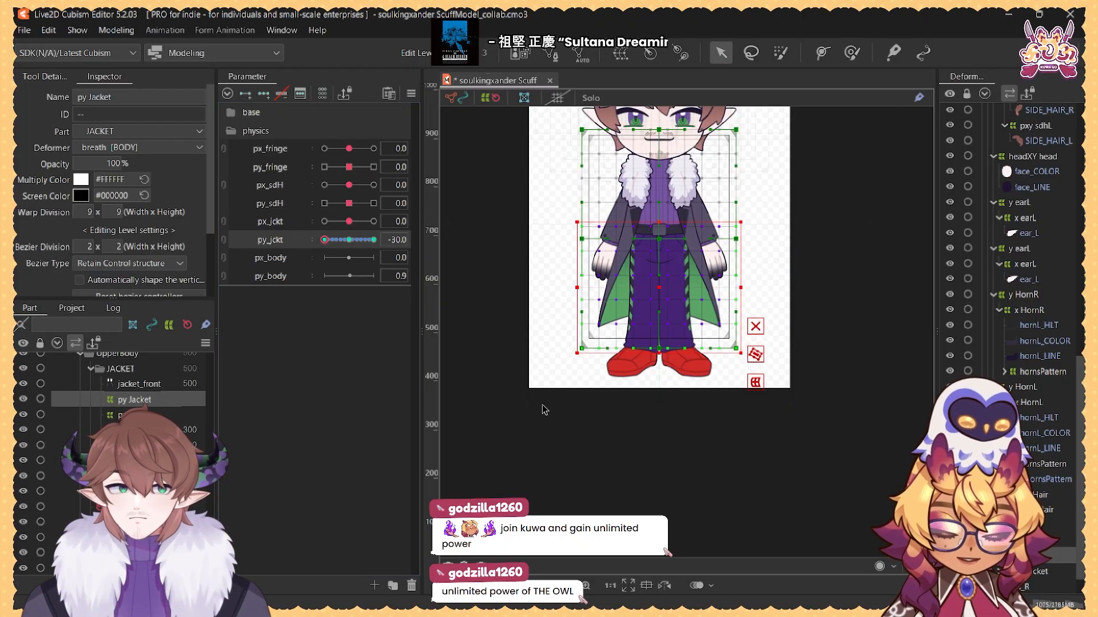
pyautogui.moveTo(529, 417); pyautogui.dragTo(776, 202)
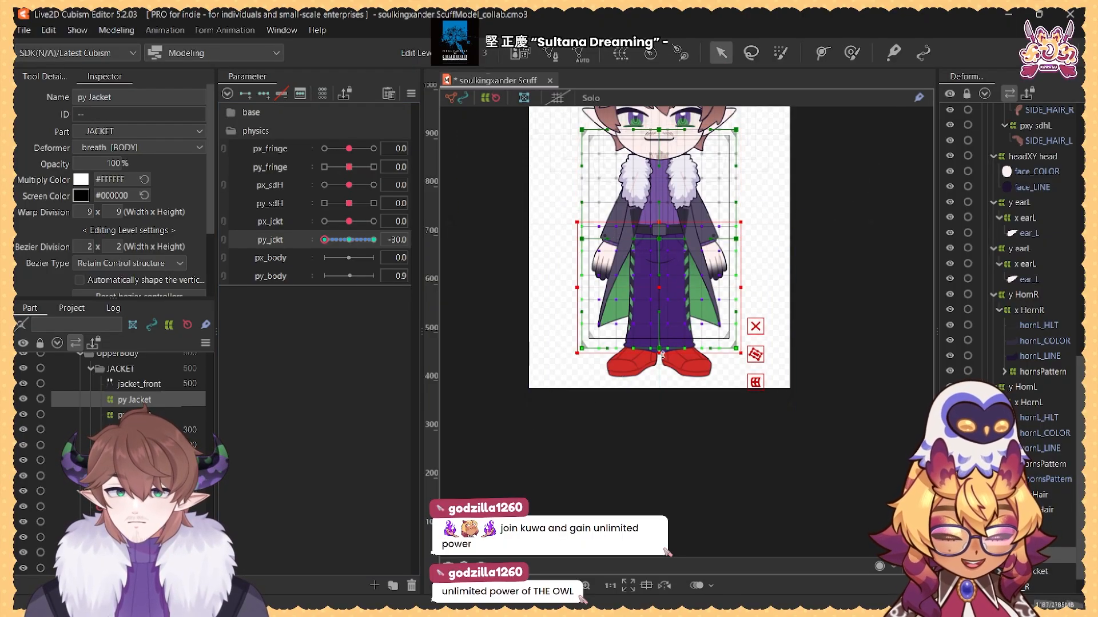
pyautogui.moveTo(660, 355); pyautogui.dragTo(661, 362)
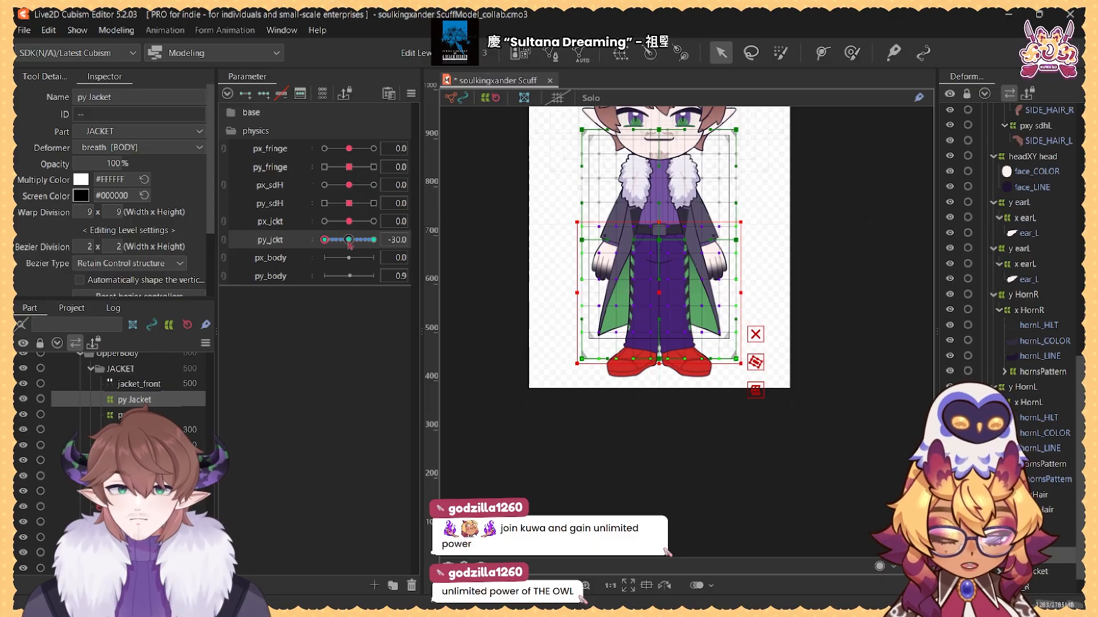
# Step: Shorten the lower half of the py Jacket deformer upward at py_jckt 30 and flare both lower corners outward with the Deform Brush
pyautogui.moveTo(348, 240); pyautogui.dragTo(375, 240)
pyautogui.moveTo(660, 353); pyautogui.dragTo(660, 340)
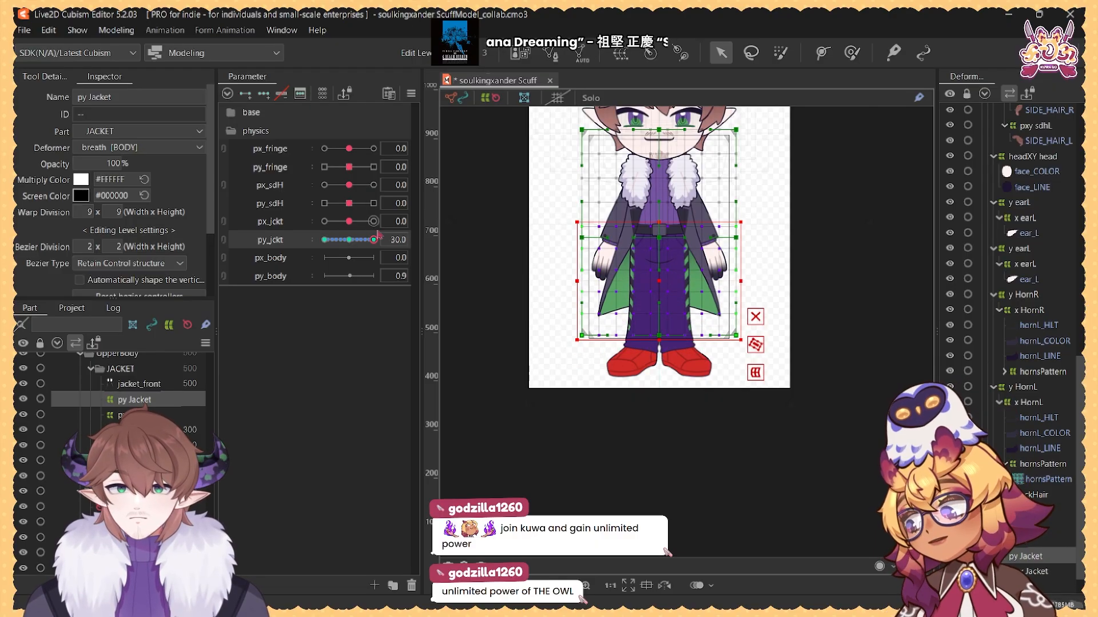
pyautogui.press('b')
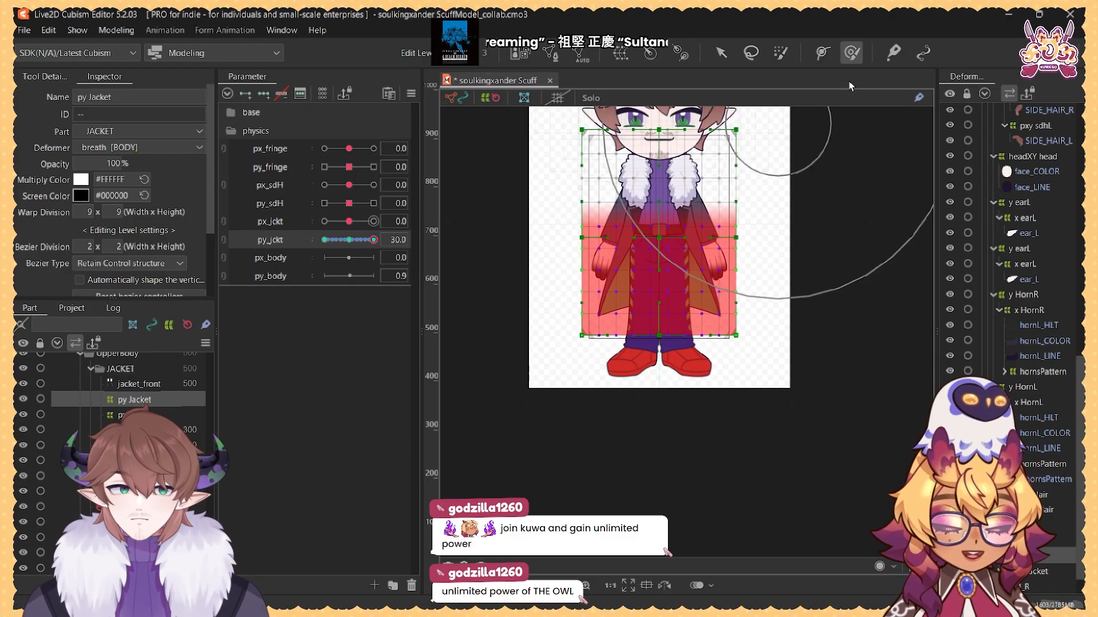
pyautogui.moveTo(768, 396); pyautogui.dragTo(785, 386)
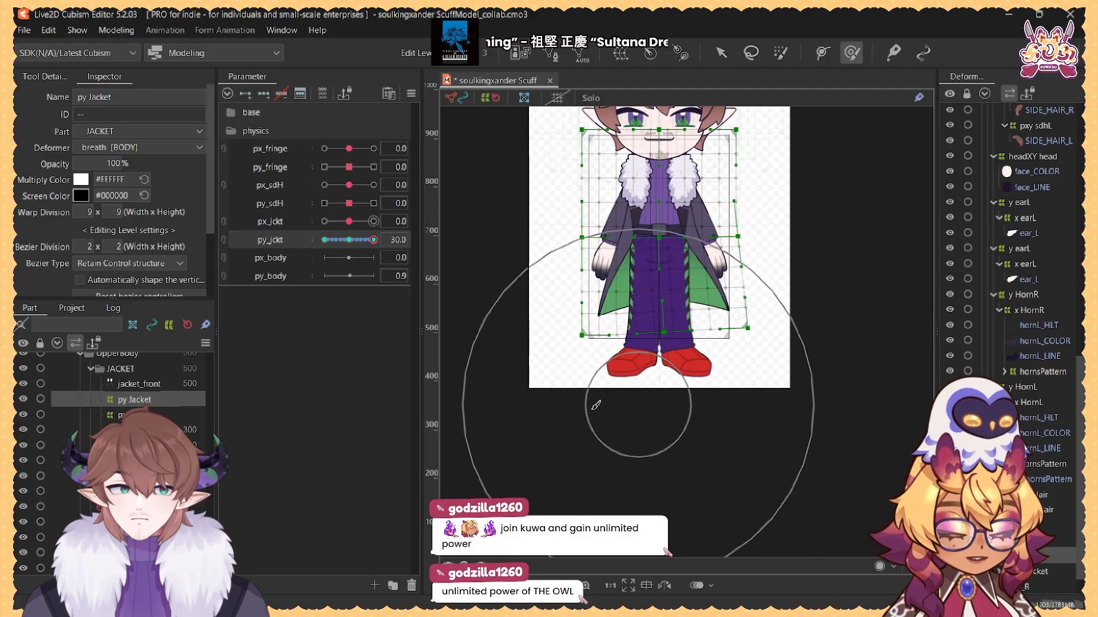
pyautogui.moveTo(558, 411); pyautogui.dragTo(535, 391)
# Step: Pull the py Jacket deformer's lower corners inward at py_jckt -30, and reset py_jckt to 0 after previewing both extremes
pyautogui.moveTo(373, 240)
pyautogui.mouseDown()
pyautogui.moveTo(281, 252)
pyautogui.moveTo(373, 245)
pyautogui.moveTo(308, 242)
pyautogui.mouseUp()
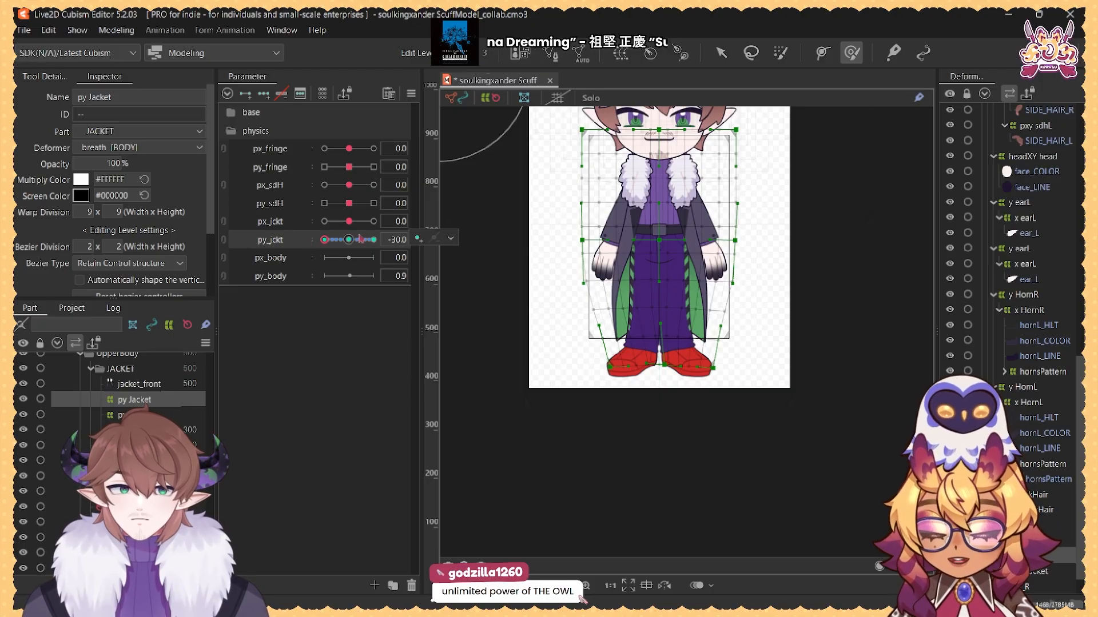
pyautogui.click(349, 240)
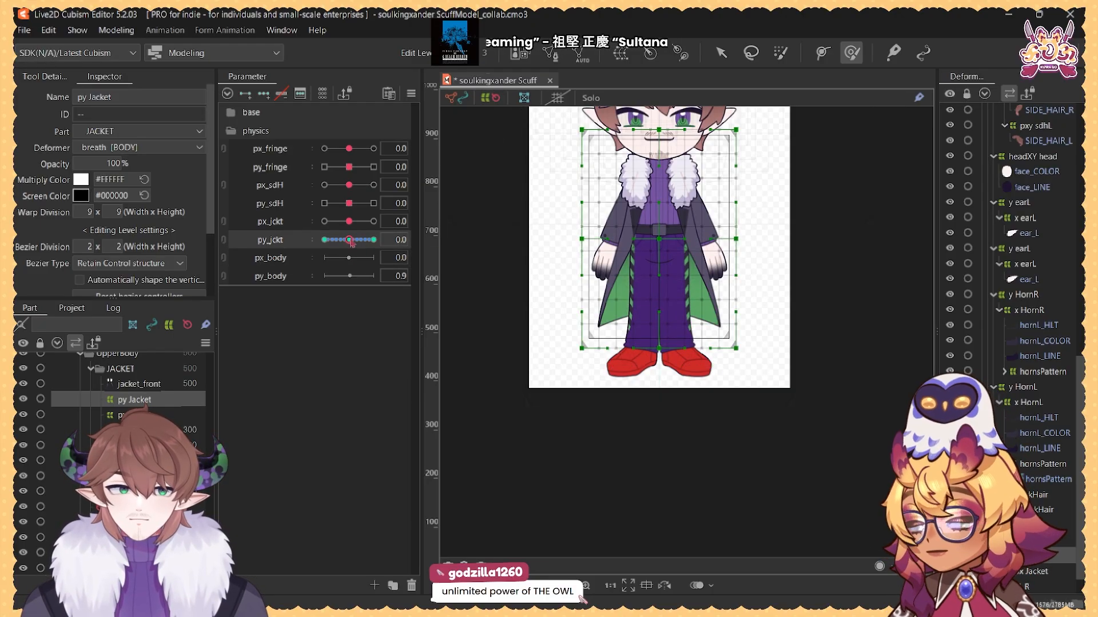
pyautogui.click(324, 240)
pyautogui.click(374, 241)
pyautogui.click(325, 240)
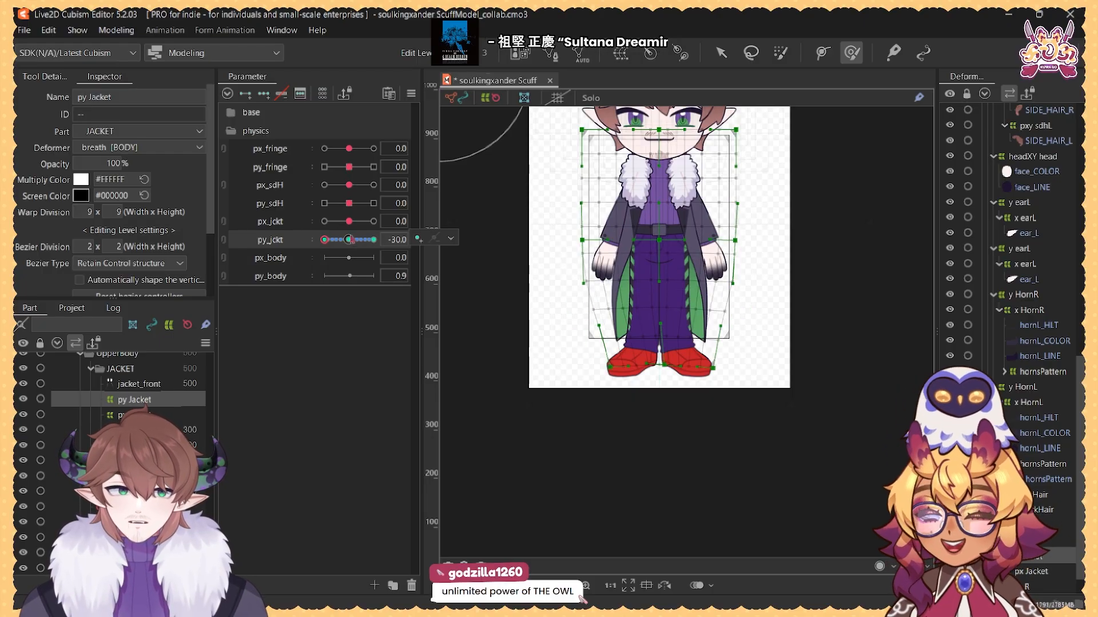
pyautogui.moveTo(350, 239); pyautogui.dragTo(373, 243)
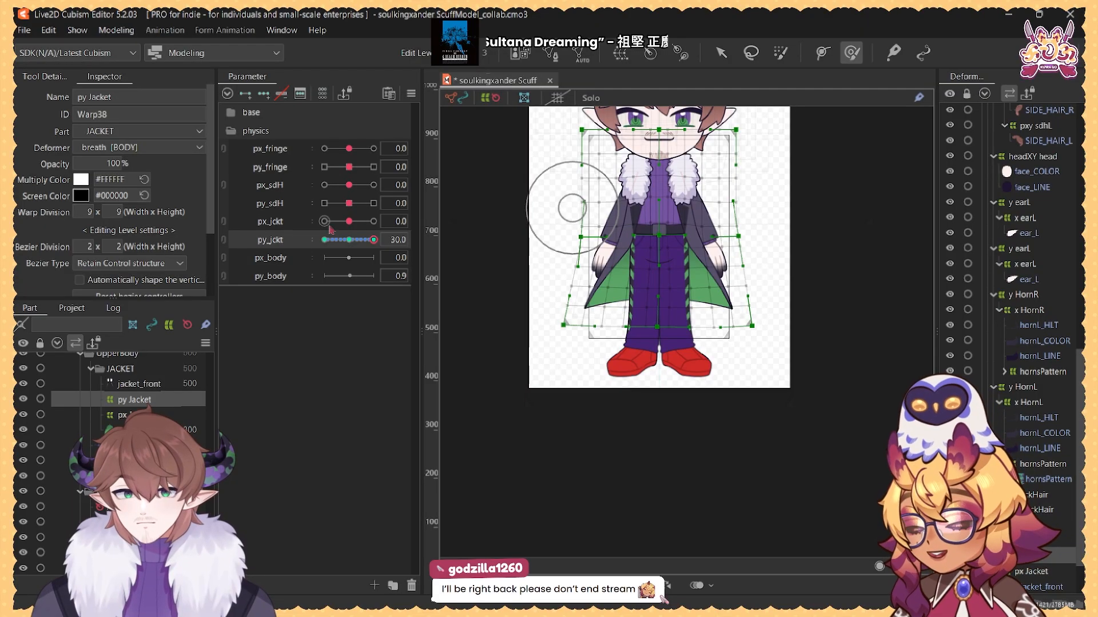
pyautogui.click(349, 240)
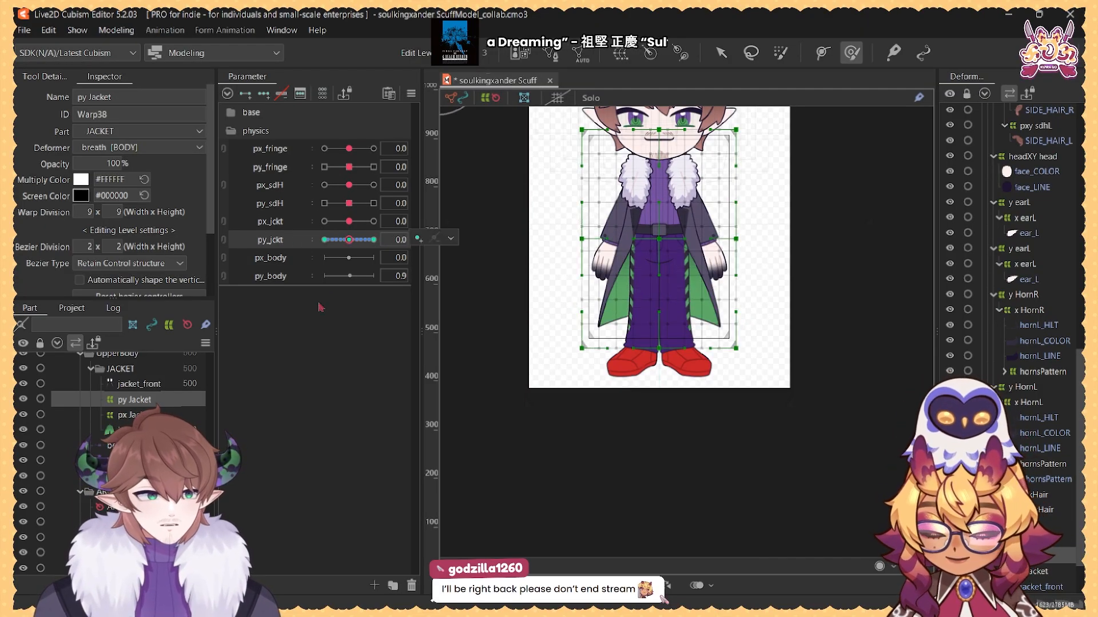
# Step: Create a warp deformer named px body as parent of belt, LowerBody, headZ, breath, ARM_R and ARM_L
pyautogui.scroll(8, 1020, 192)
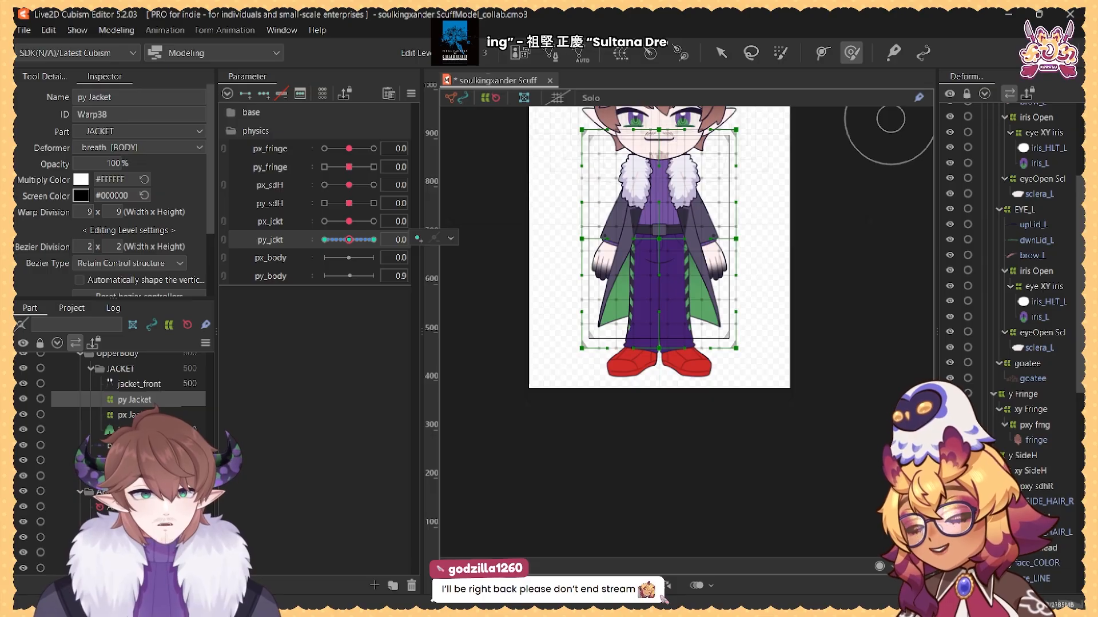
pyautogui.click(984, 94)
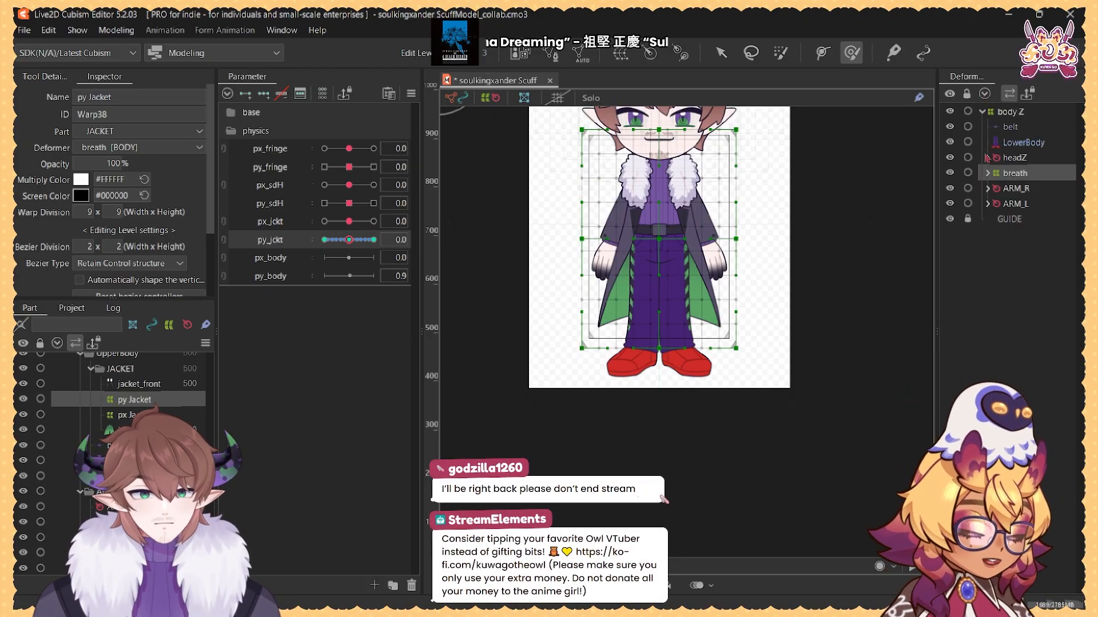
pyautogui.click(1011, 126)
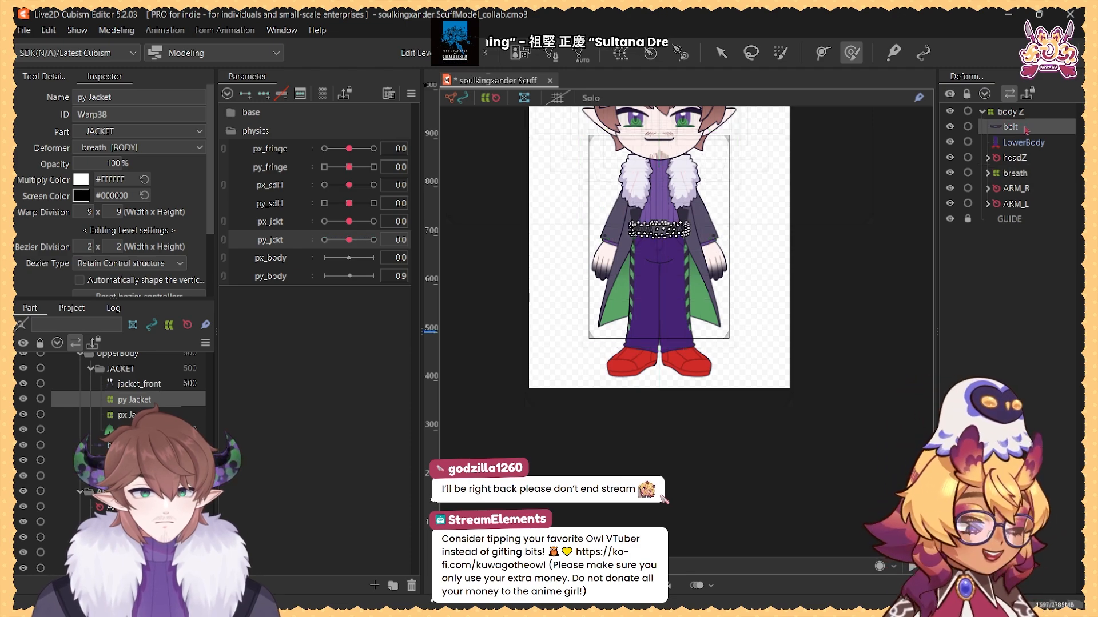
pyautogui.keyDown('shift'); pyautogui.click(1015, 203); pyautogui.keyUp('shift')
pyautogui.moveTo(856, 147); pyautogui.dragTo(816, 252)
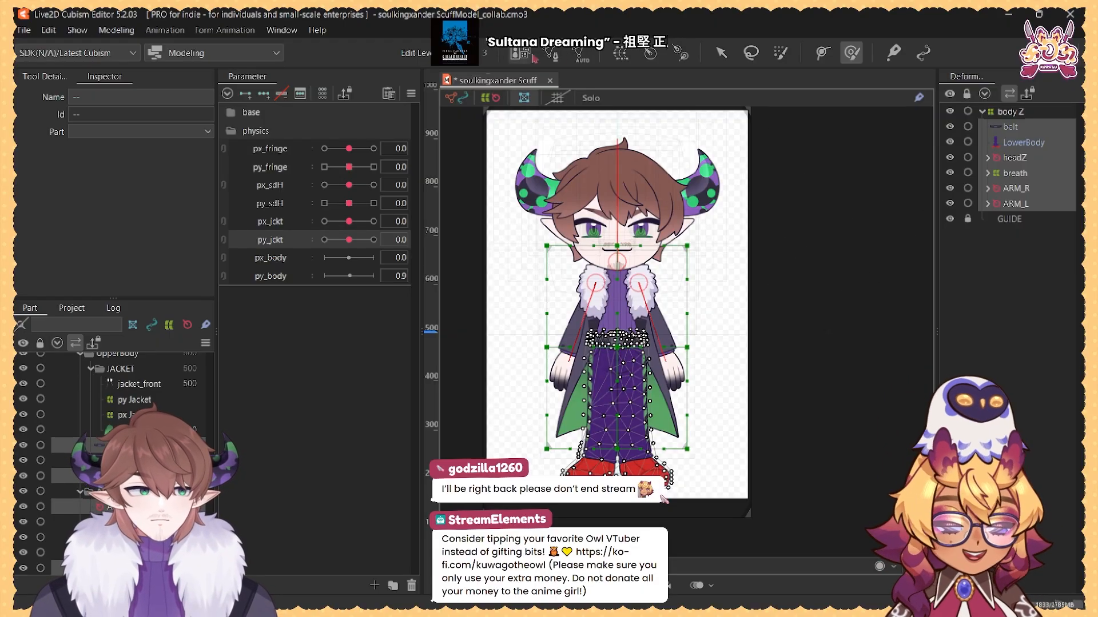
pyautogui.click(620, 55)
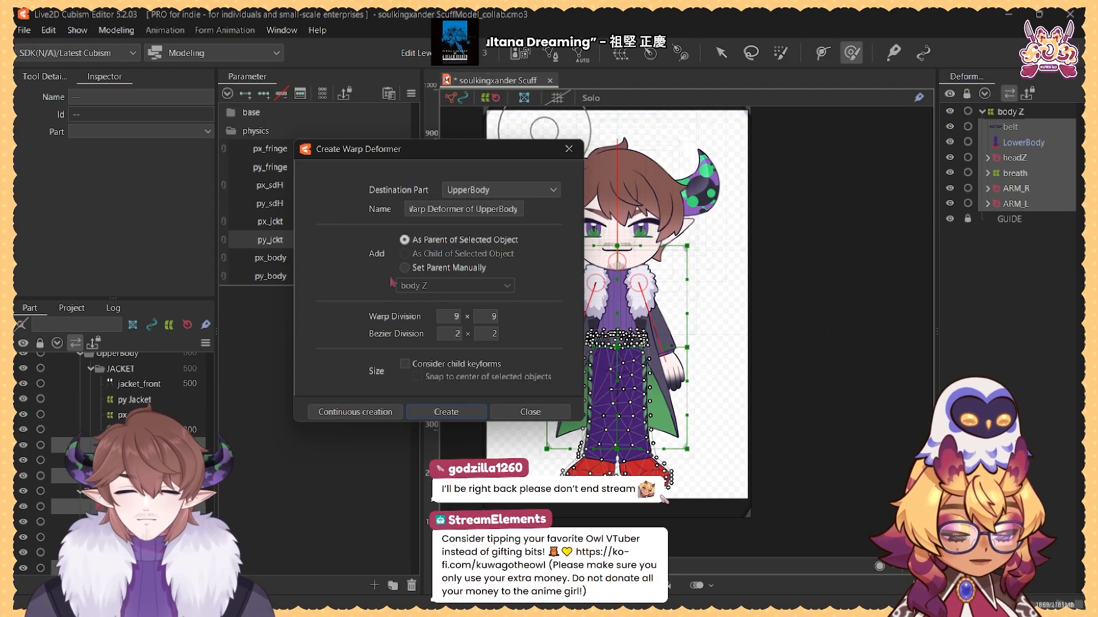
pyautogui.tripleClick(432, 209)
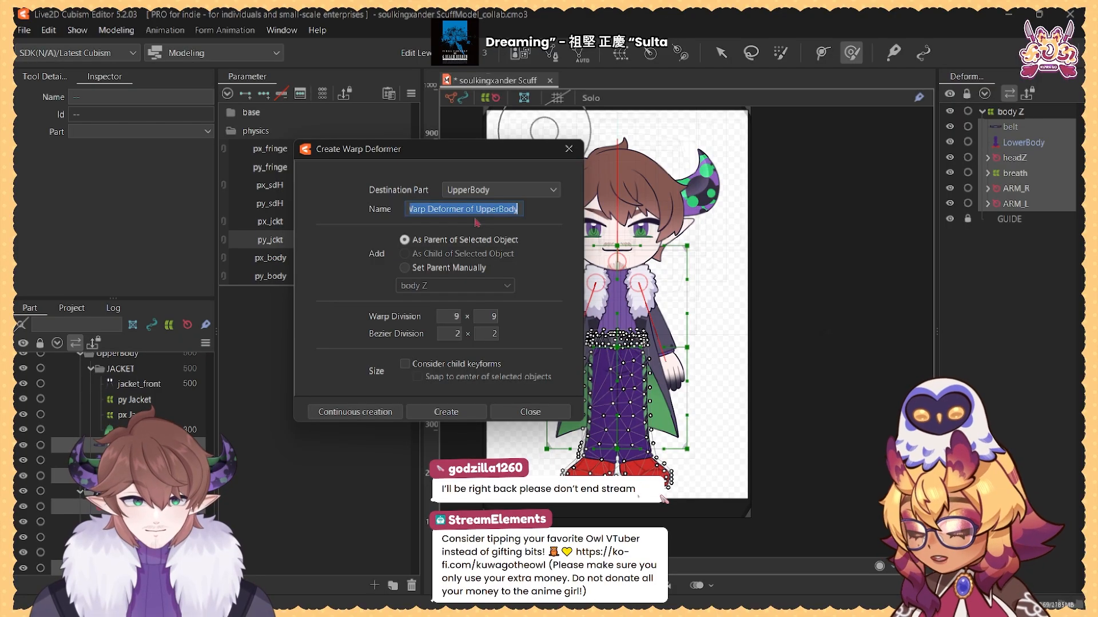
pyautogui.write('pxy')
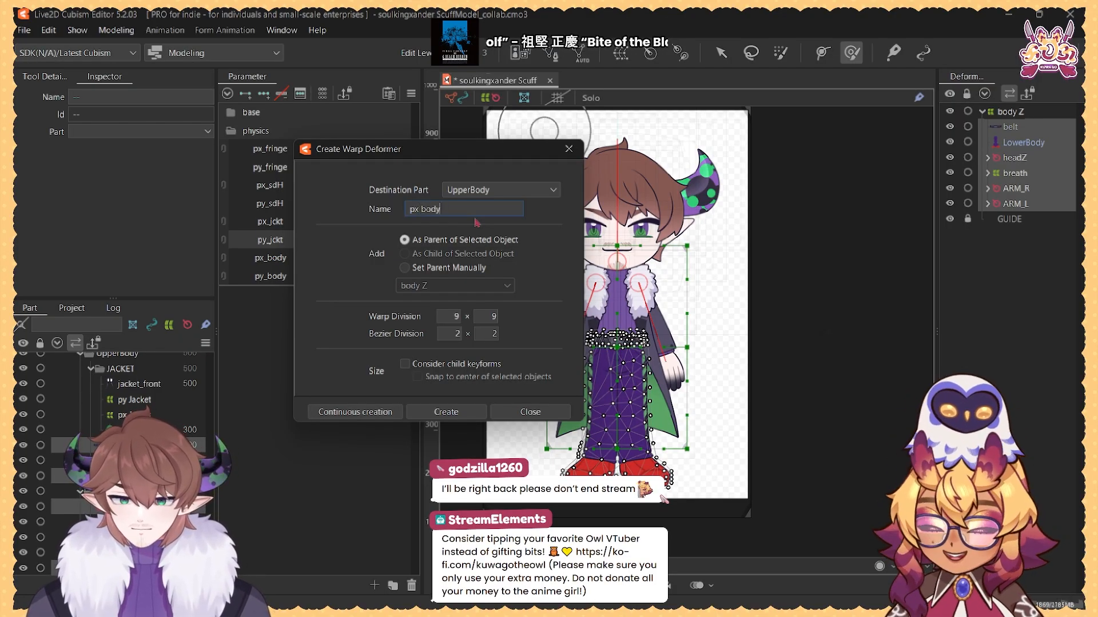
pyautogui.click(447, 412)
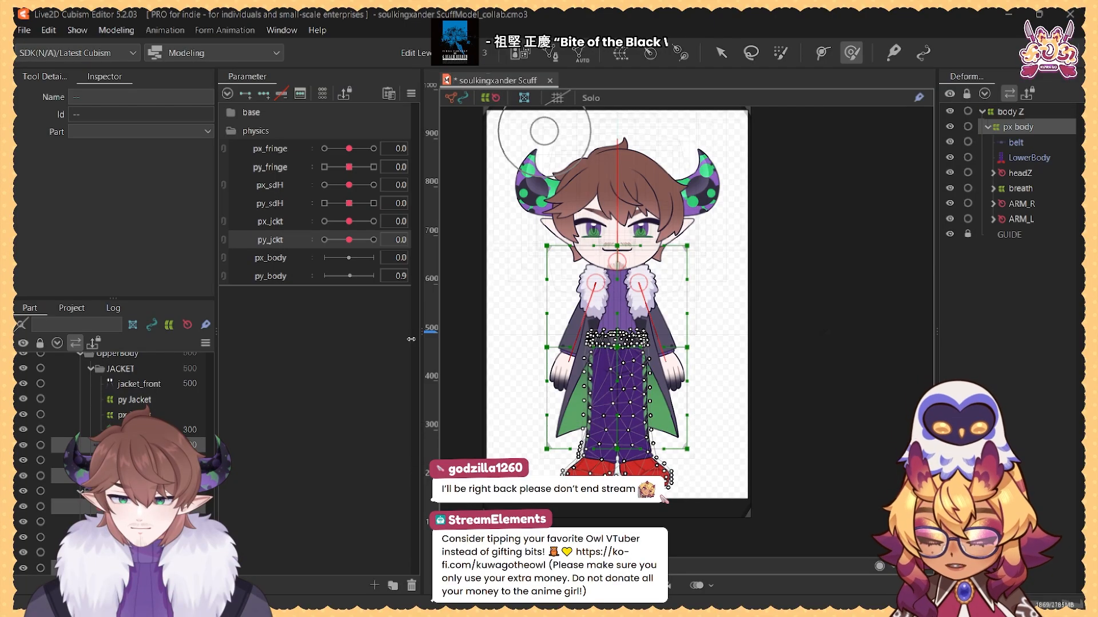
# Step: Add three keyforms to px_body and, at -30, slant the px body deformer's upper edge to the left with the Temporary deform tool
pyautogui.scroll(-1, 800, 217)
pyautogui.scroll(-2, 799, 217)
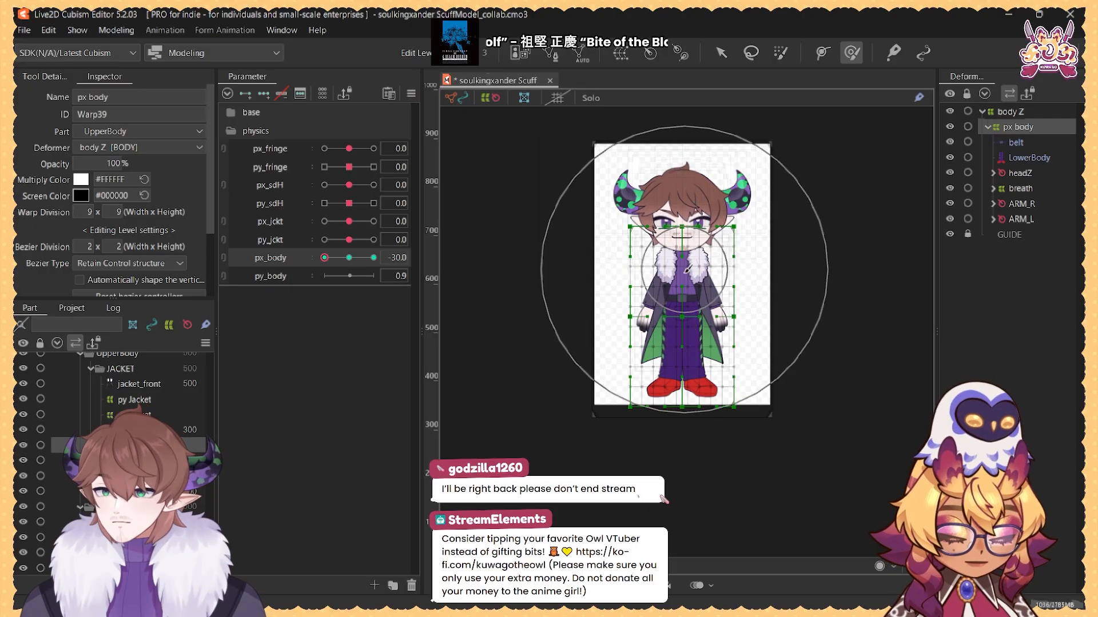
pyautogui.click(721, 53)
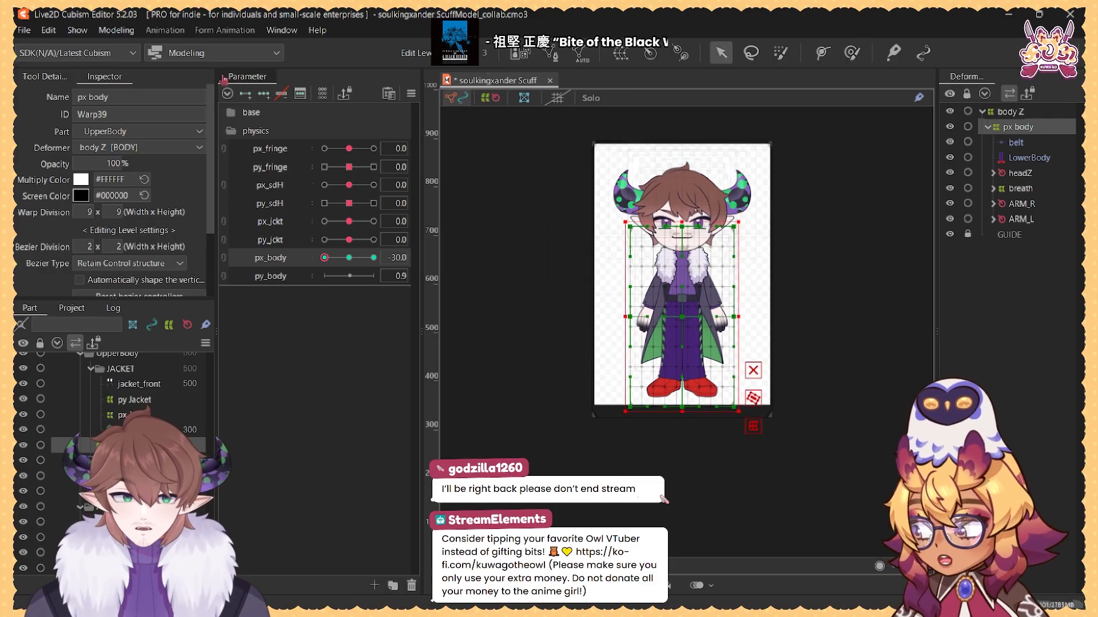
pyautogui.click(116, 30)
pyautogui.moveTo(138, 149)
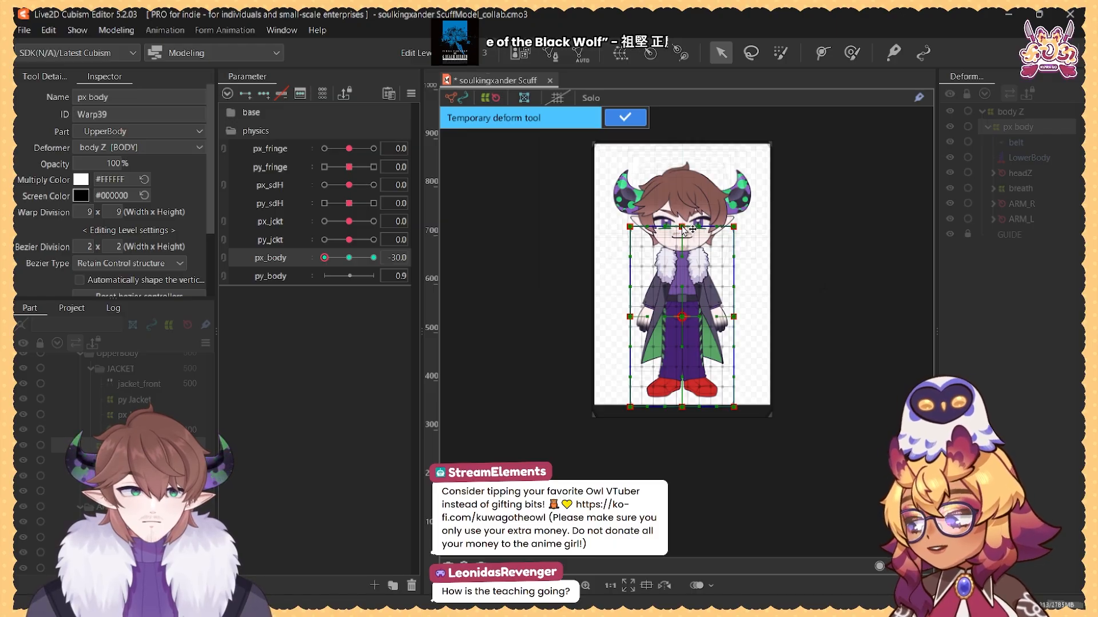
pyautogui.moveTo(684, 229); pyautogui.dragTo(669, 229)
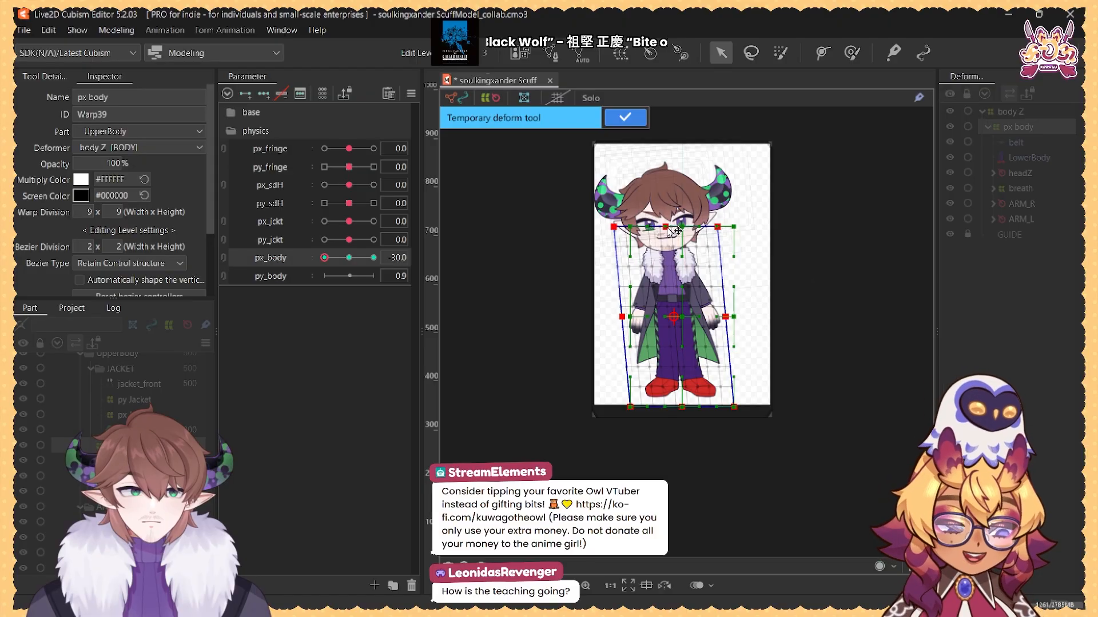
pyautogui.click(630, 117)
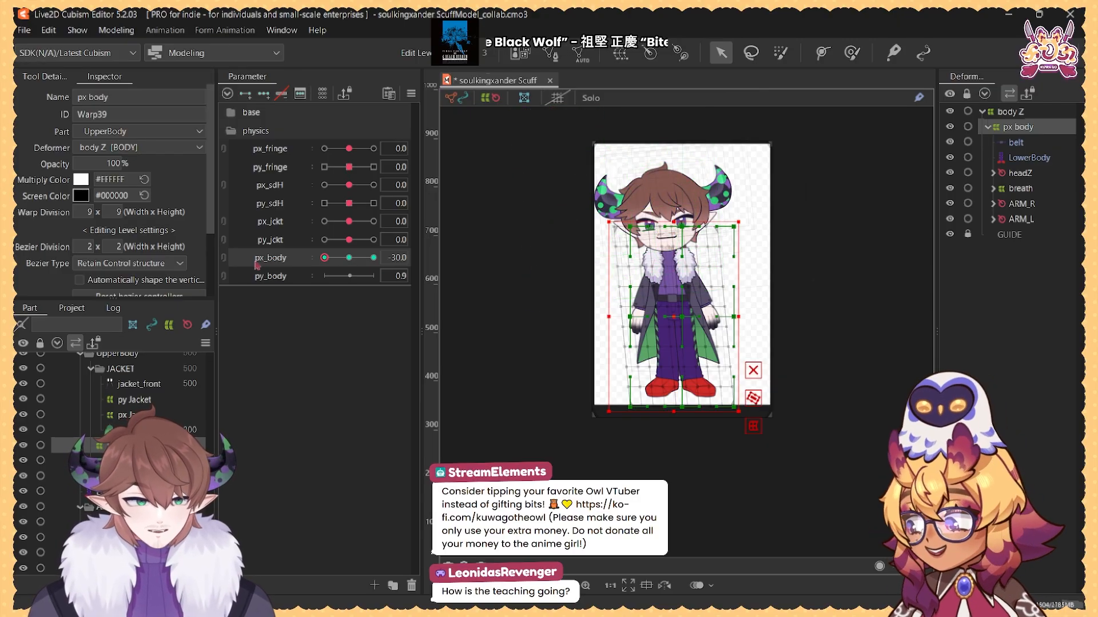
# Step: Mirror the px body deformer's -30 shape horizontally to px_body 30 with Motion Mirroring, and reset px_body to 0 after previewing the sway
pyautogui.hotkey('ctrl', 'shift', 'i')
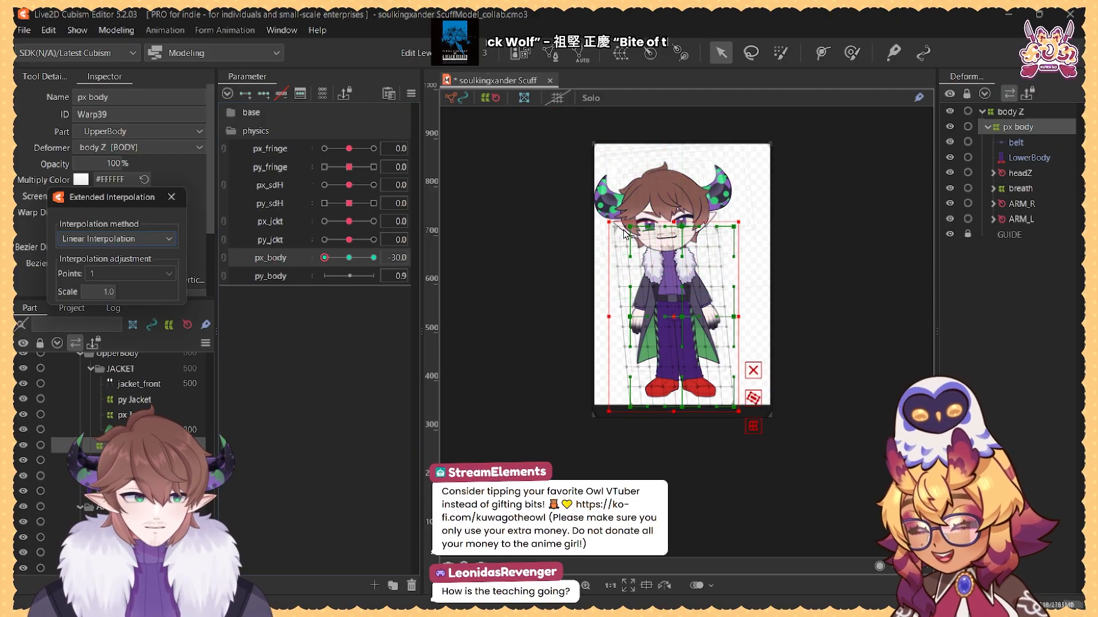
pyautogui.click(171, 197)
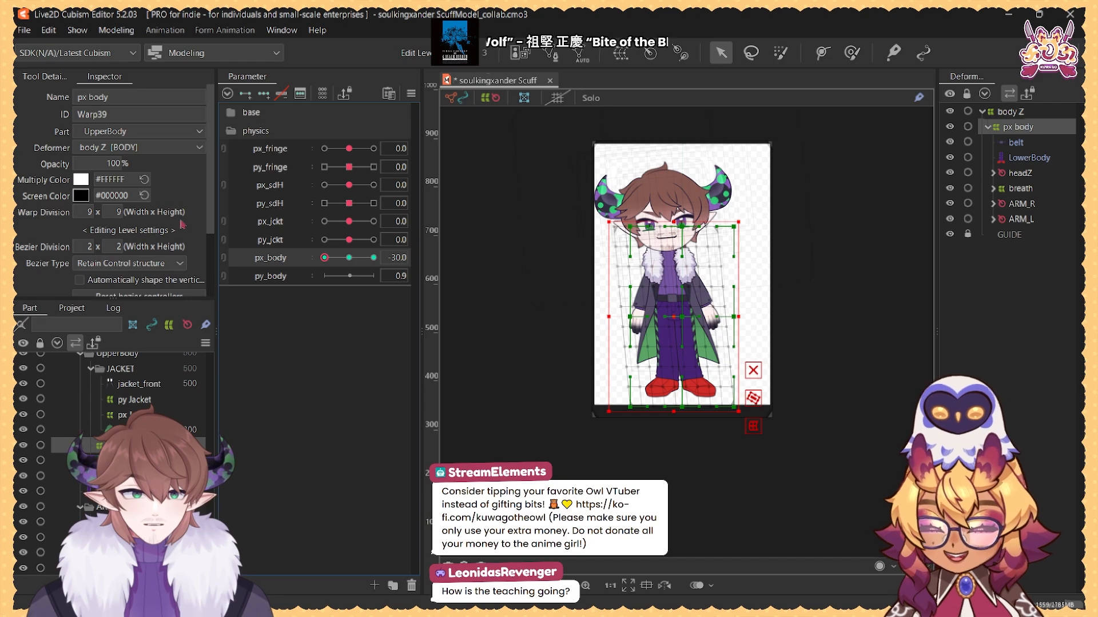
pyautogui.hotkey('ctrl', 'm')
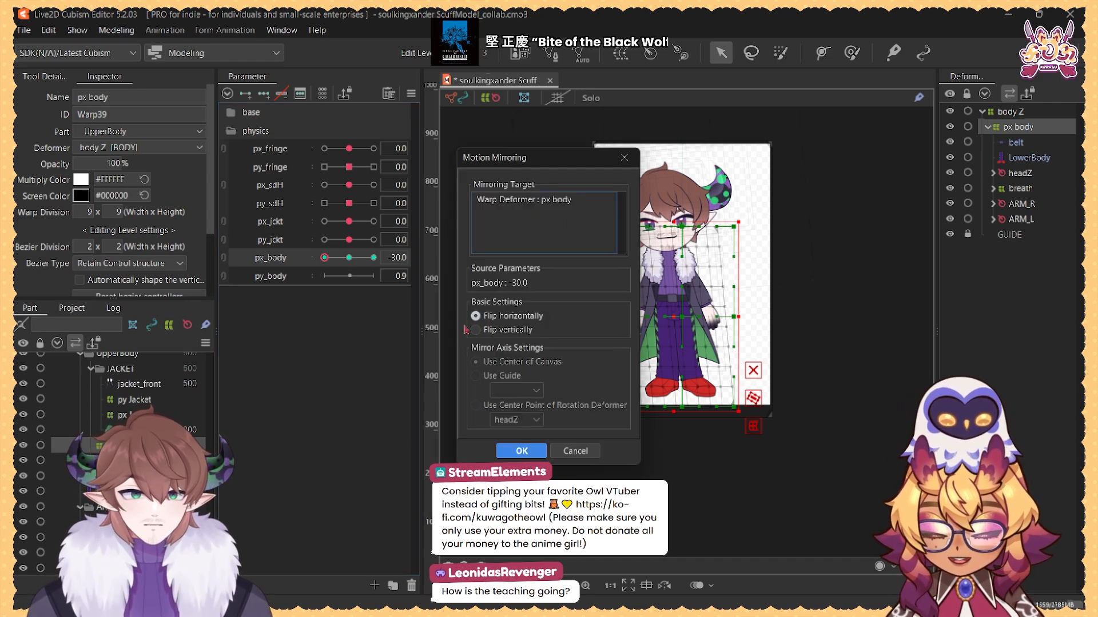
pyautogui.click(514, 453)
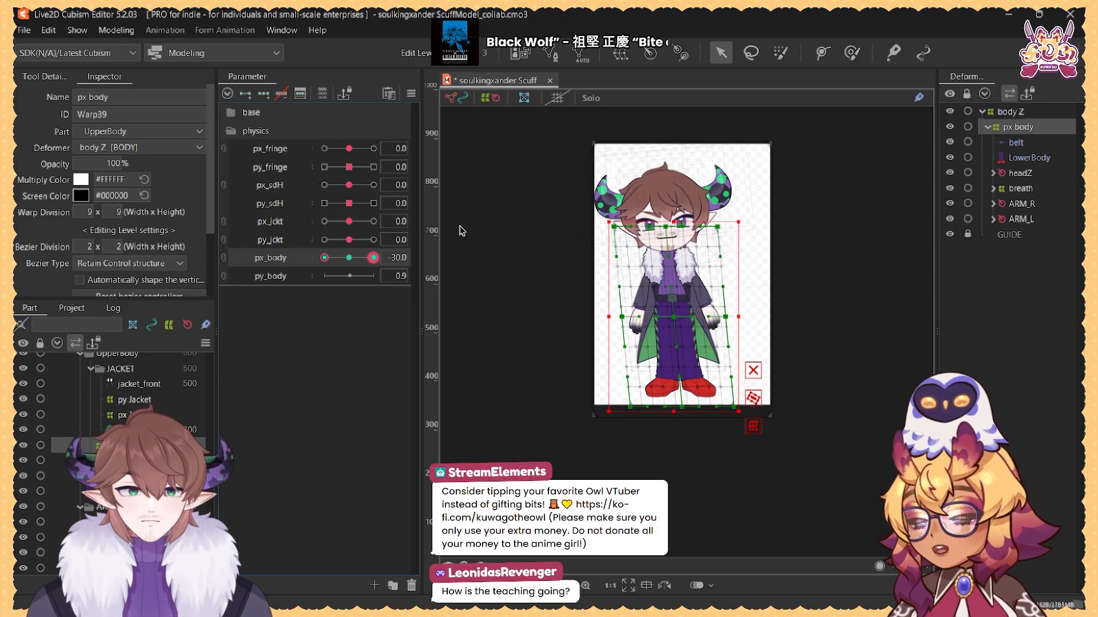
pyautogui.hotkey('ctrl', 'm')
pyautogui.click(571, 452)
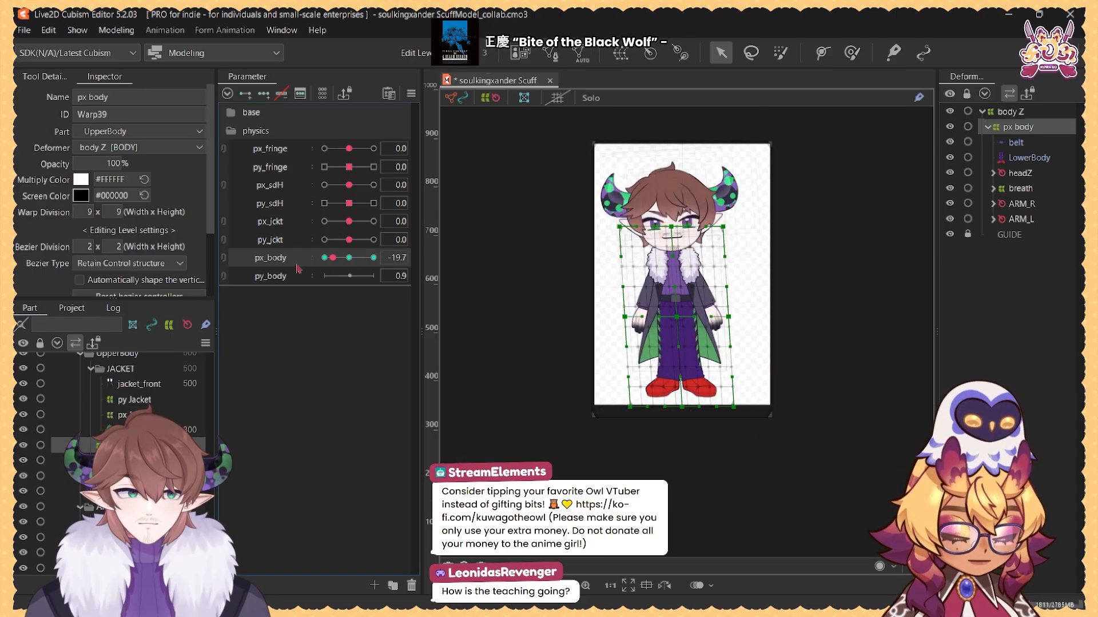
pyautogui.moveTo(313, 264)
pyautogui.click(349, 258)
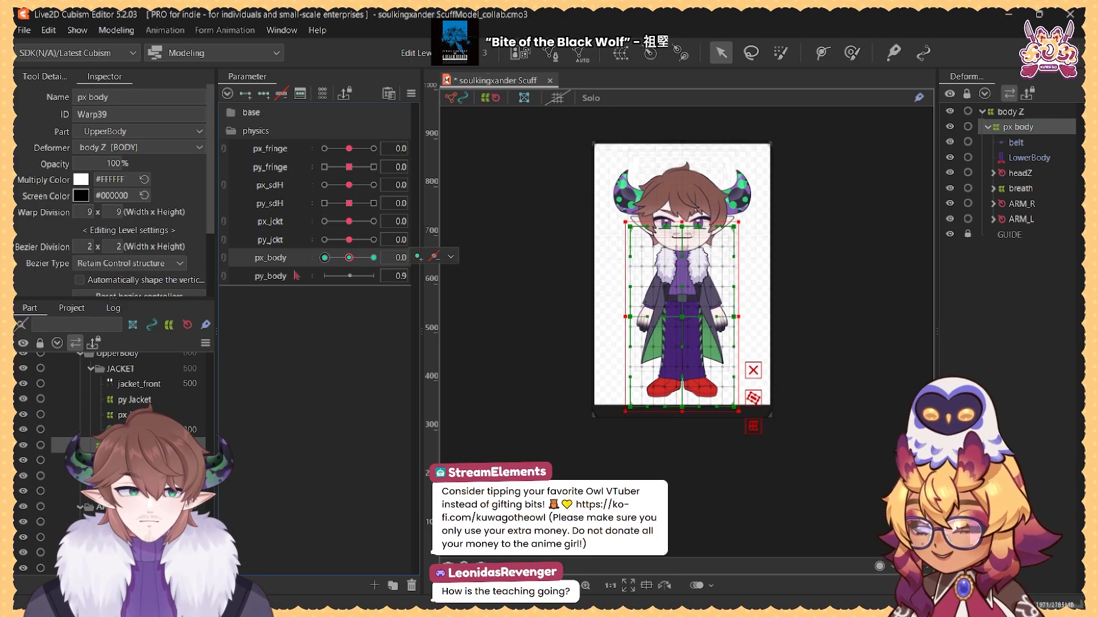
# Step: Create a warp deformer named py body as parent of the px body deformer
pyautogui.click(988, 129)
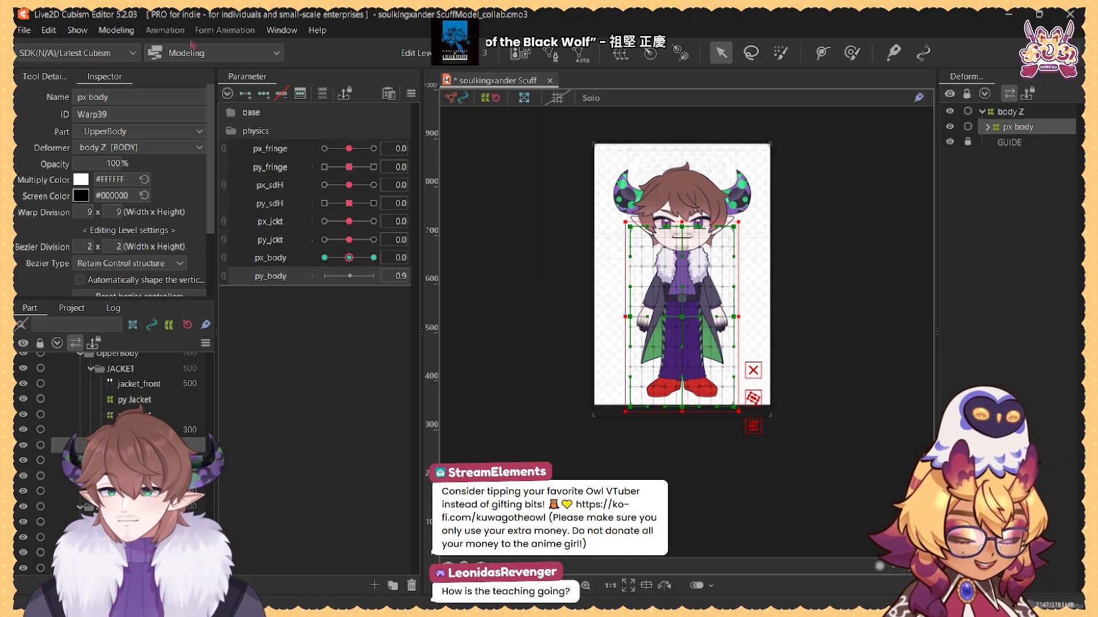
pyautogui.tripleClick(136, 97)
pyautogui.hotkey('ctrl', 'c')
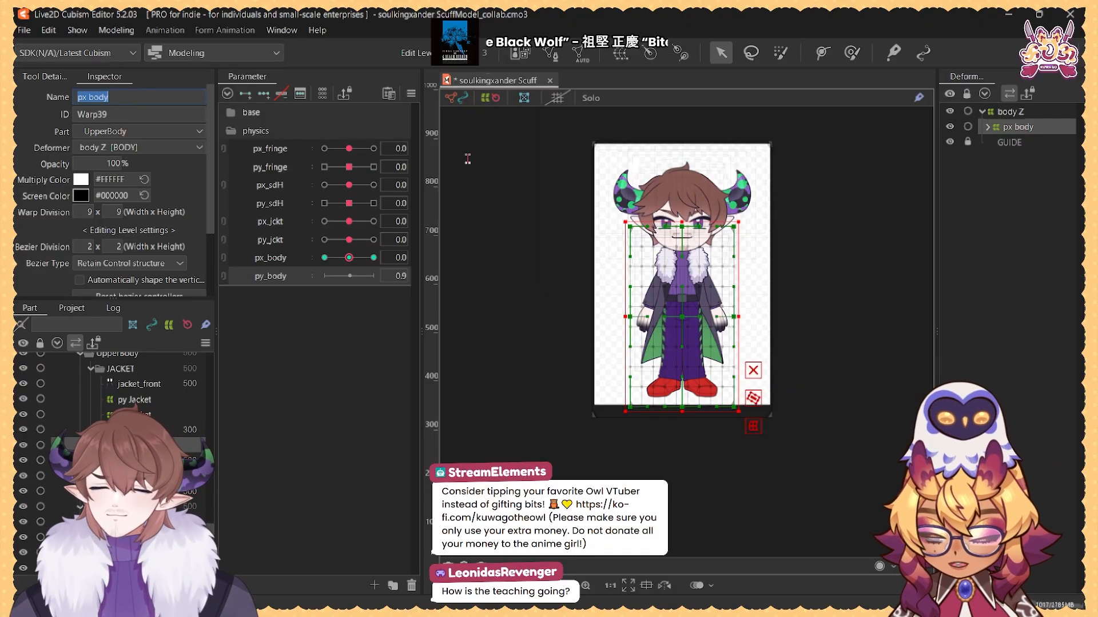
pyautogui.click(620, 53)
pyautogui.click(446, 209)
pyautogui.hotkey('ctrl', 'v')
pyautogui.moveTo(420, 209); pyautogui.dragTo(413, 209)
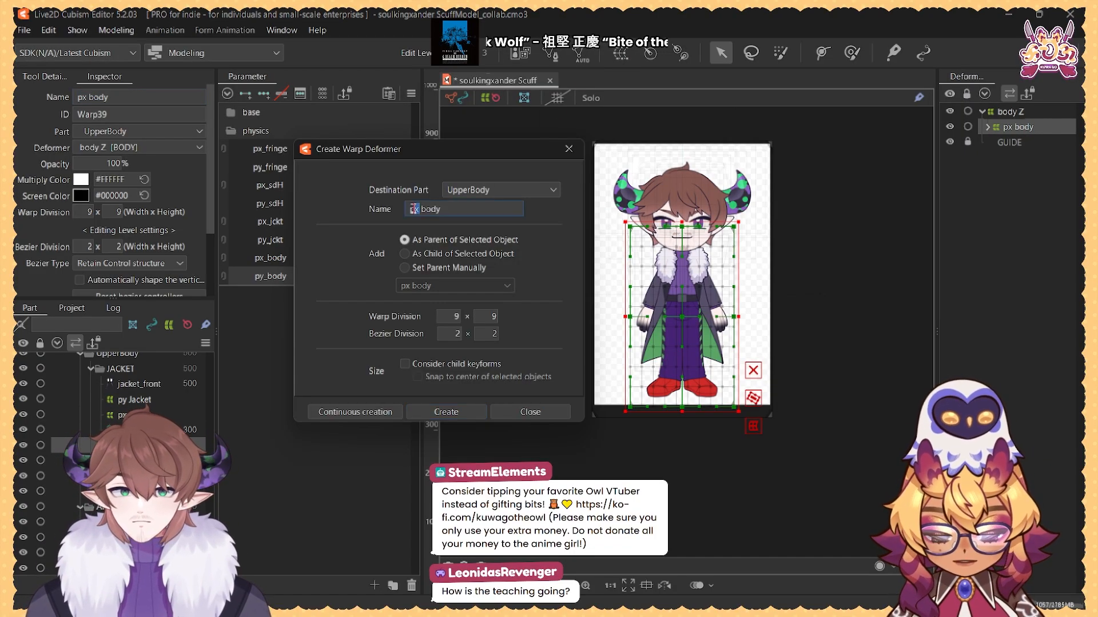
pyautogui.click(444, 410)
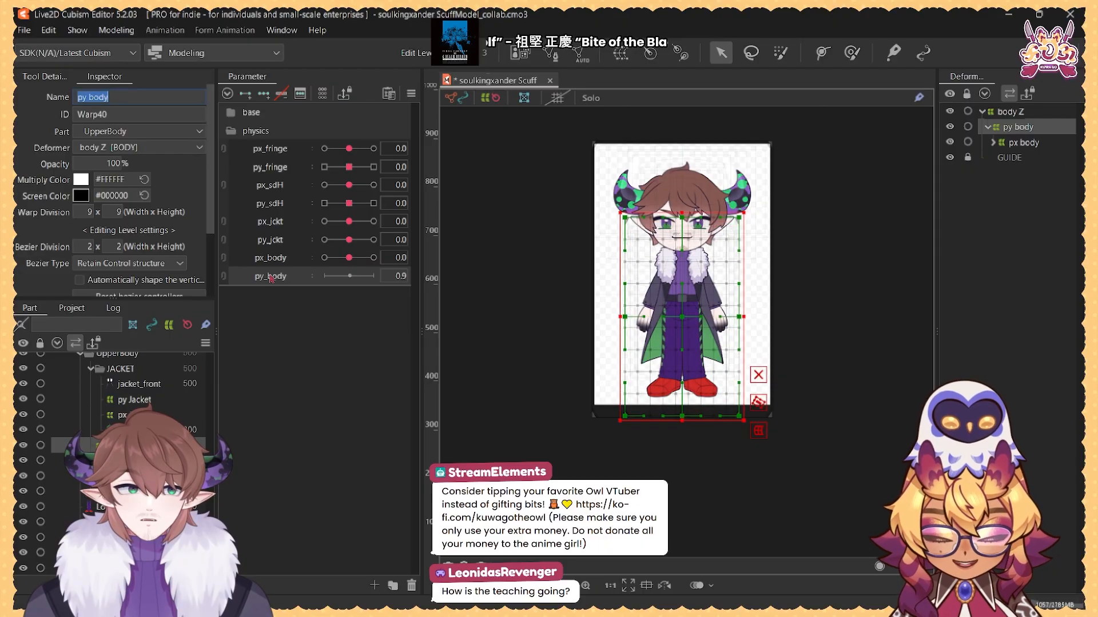
# Step: Add three keyforms to py_body and, with the Deform Brush, push the upper body downward at -30 and upward at 30
pyautogui.press('b')
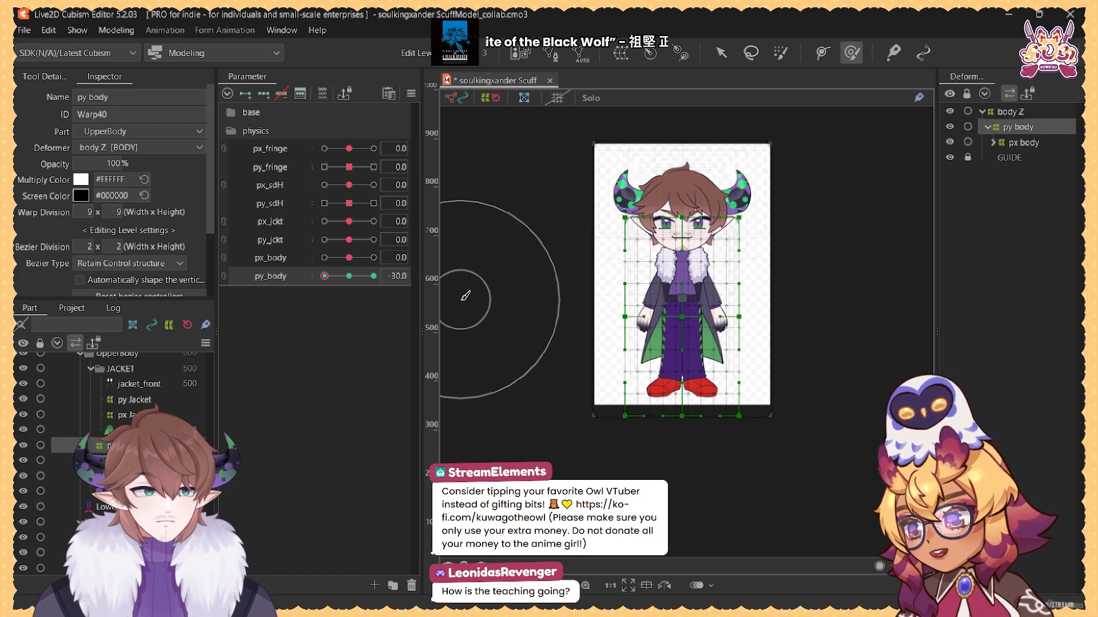
pyautogui.moveTo(684, 274); pyautogui.dragTo(686, 286)
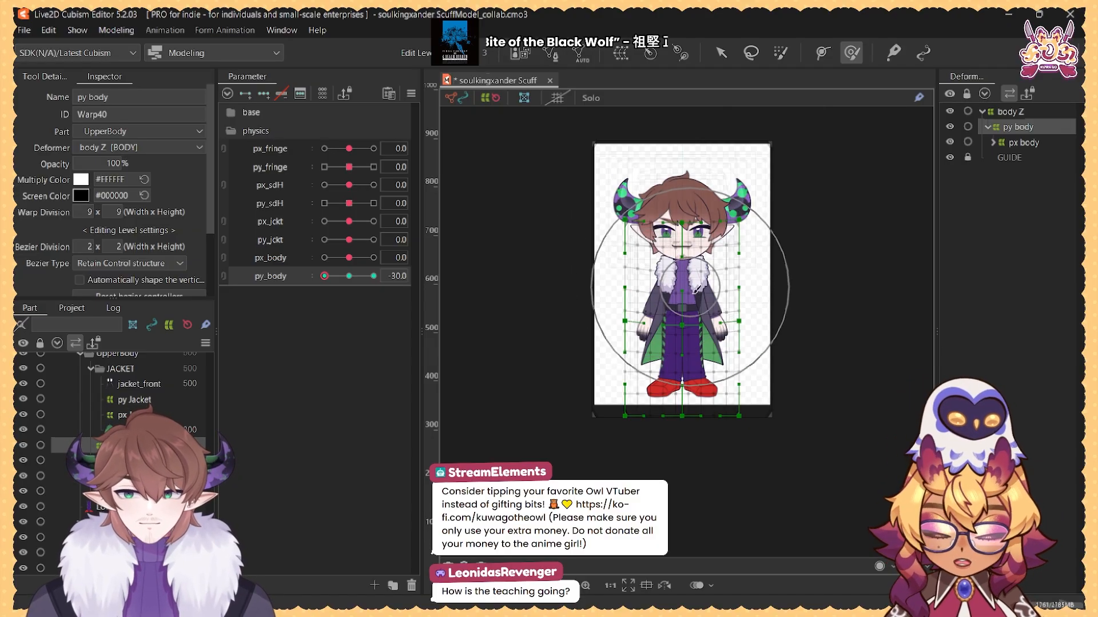
pyautogui.moveTo(347, 277)
pyautogui.mouseDown()
pyautogui.moveTo(337, 278)
pyautogui.moveTo(372, 278)
pyautogui.moveTo(313, 281)
pyautogui.moveTo(391, 277)
pyautogui.moveTo(373, 278)
pyautogui.mouseUp()
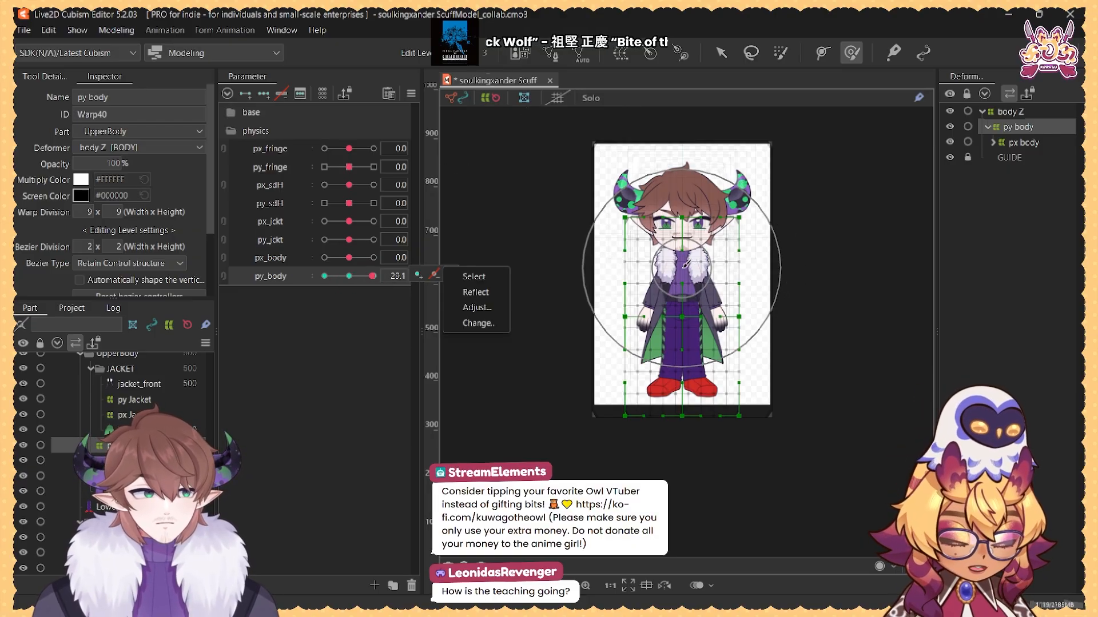
pyautogui.click(682, 266)
pyautogui.moveTo(683, 273); pyautogui.dragTo(684, 251)
pyautogui.moveTo(371, 279)
pyautogui.mouseDown()
pyautogui.moveTo(308, 281)
pyautogui.moveTo(350, 293)
pyautogui.moveTo(348, 281)
pyautogui.moveTo(377, 285)
pyautogui.moveTo(324, 286)
pyautogui.mouseUp()
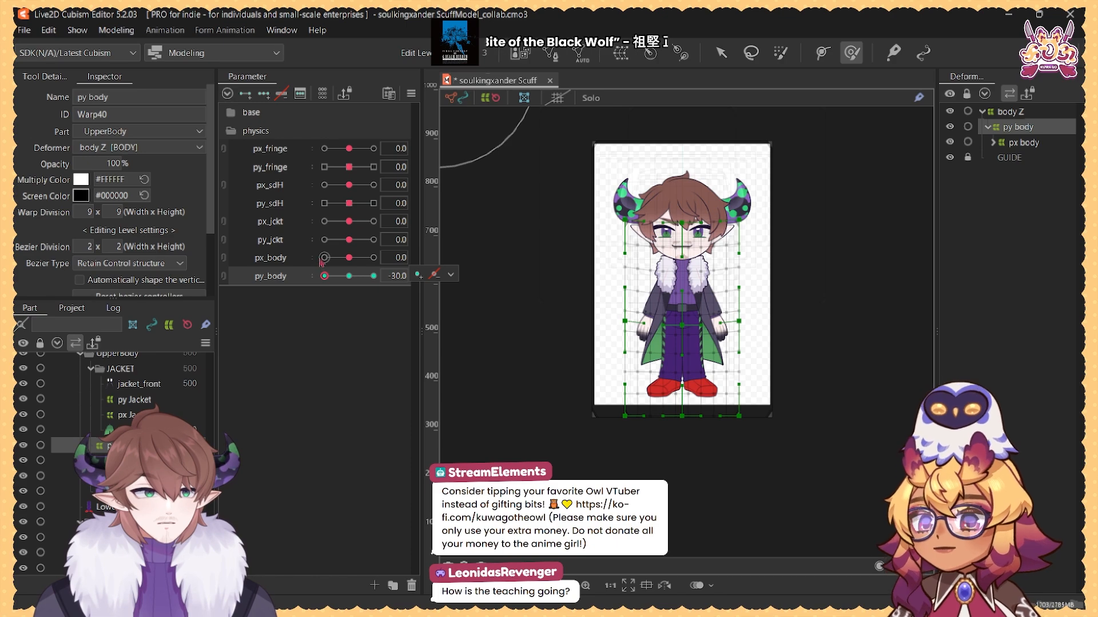
# Step: Save the model and open its Physics Settings
pyautogui.hotkey('ctrl', 's')
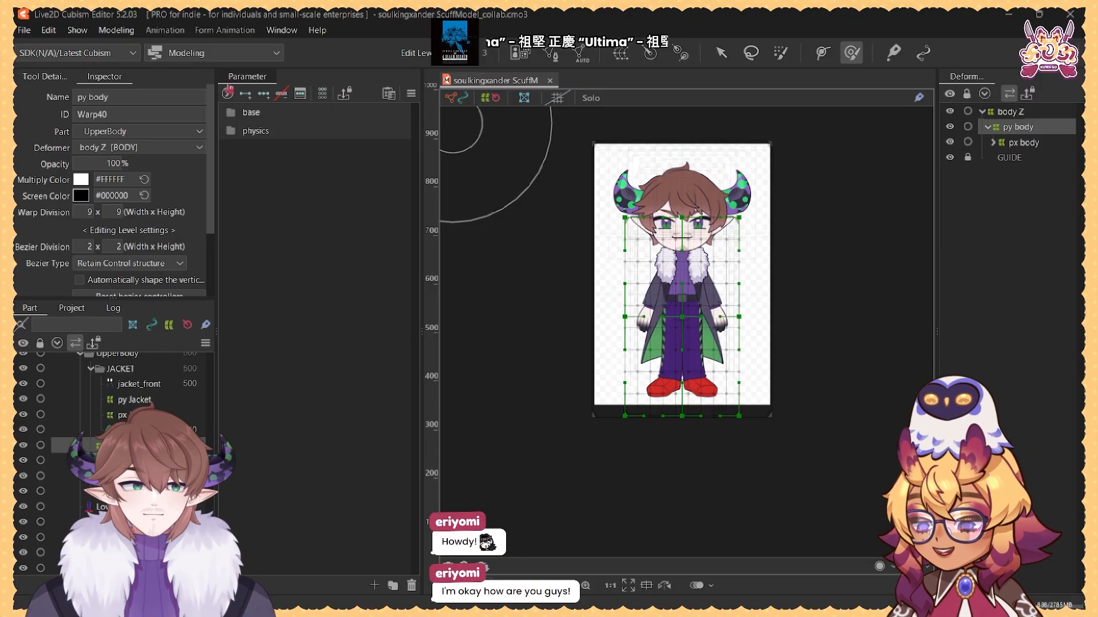
pyautogui.click(116, 29)
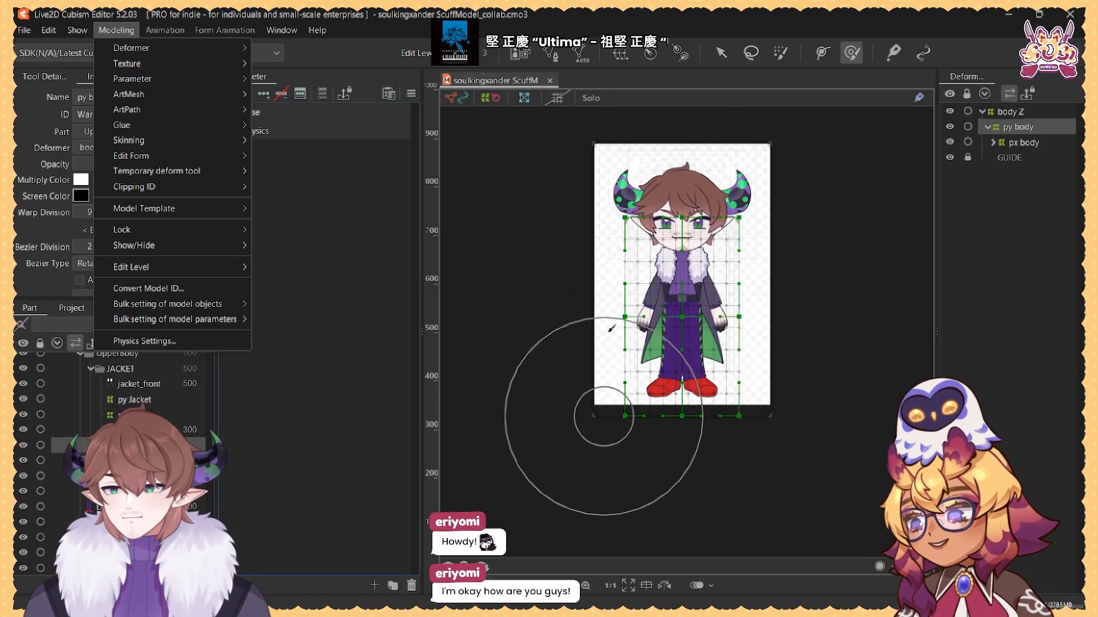
pyautogui.click(550, 210)
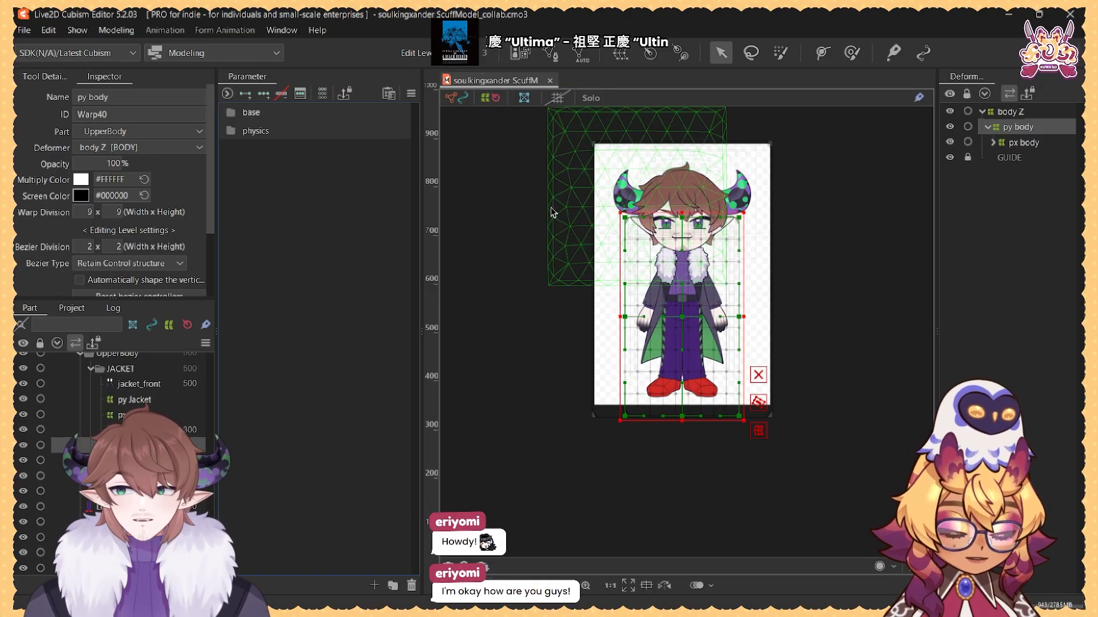
pyautogui.click(545, 209)
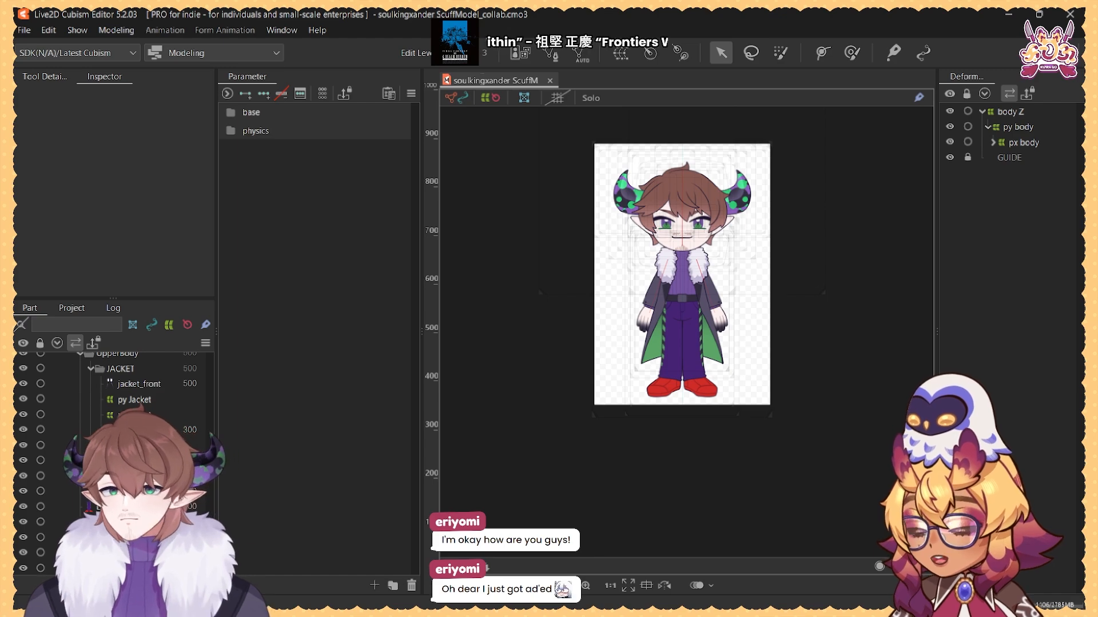
pyautogui.click(125, 35)
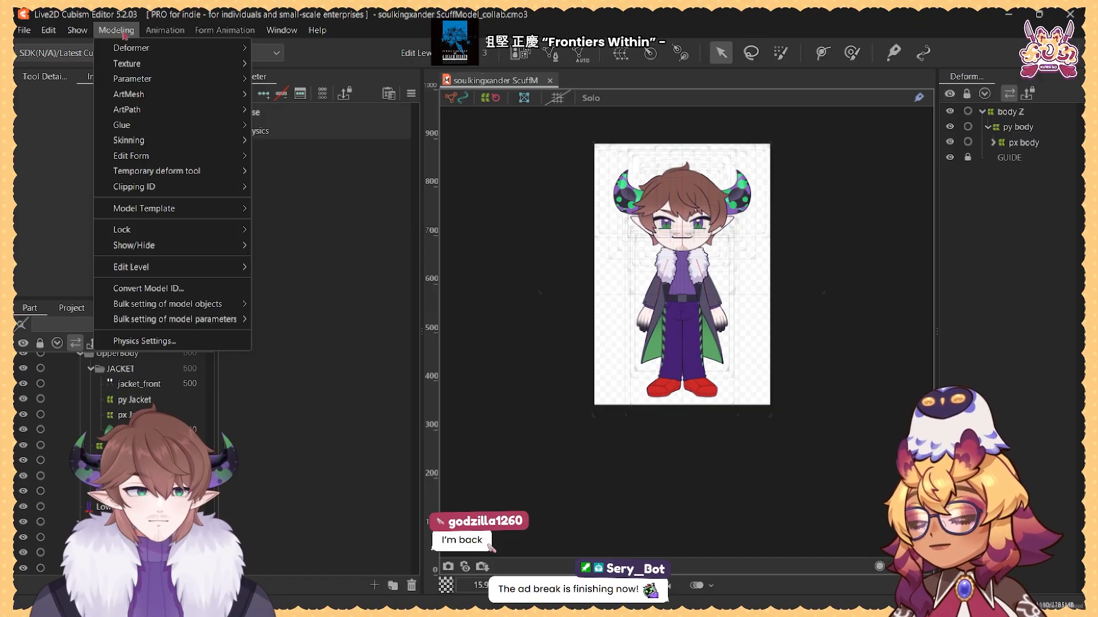
pyautogui.click(132, 342)
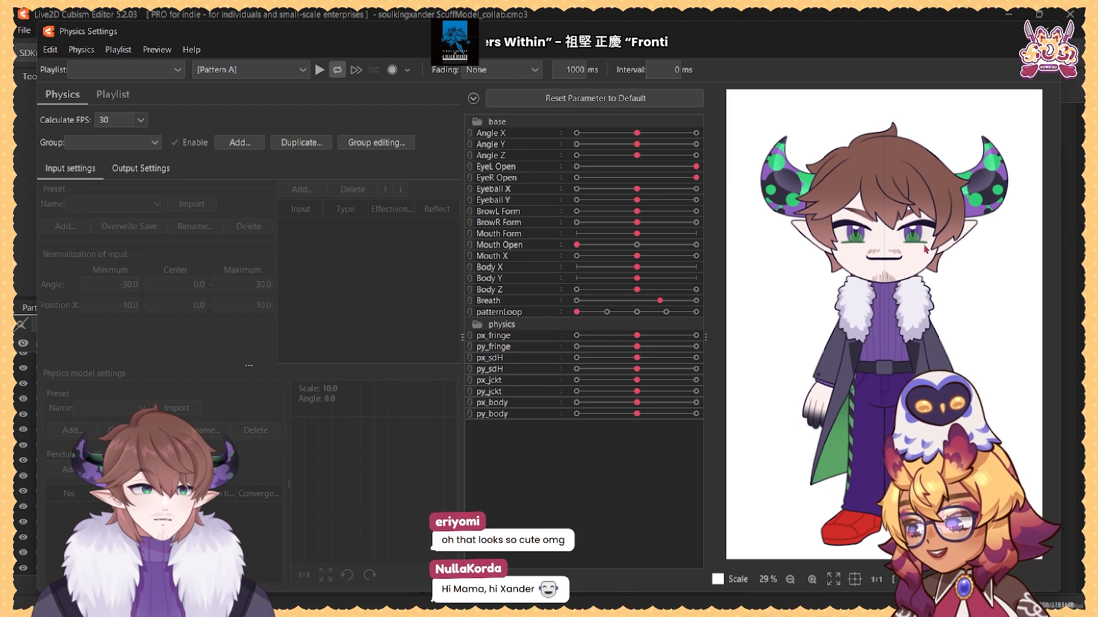
# Step: Add a physics group named px_fringe
pyautogui.moveTo(925, 249); pyautogui.dragTo(594, 448)
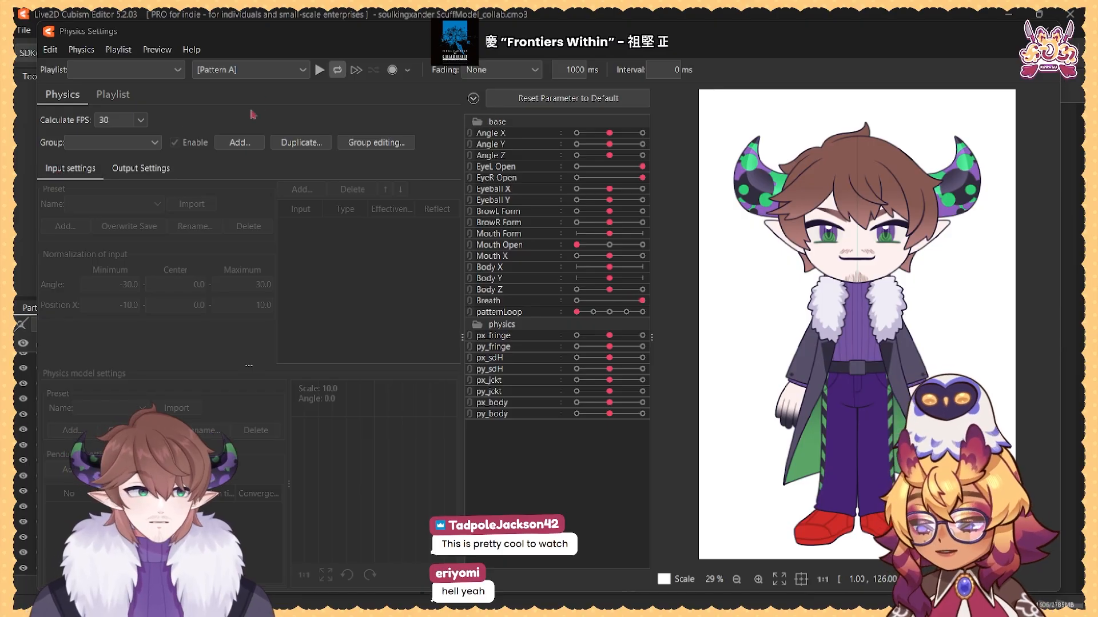
pyautogui.click(240, 152)
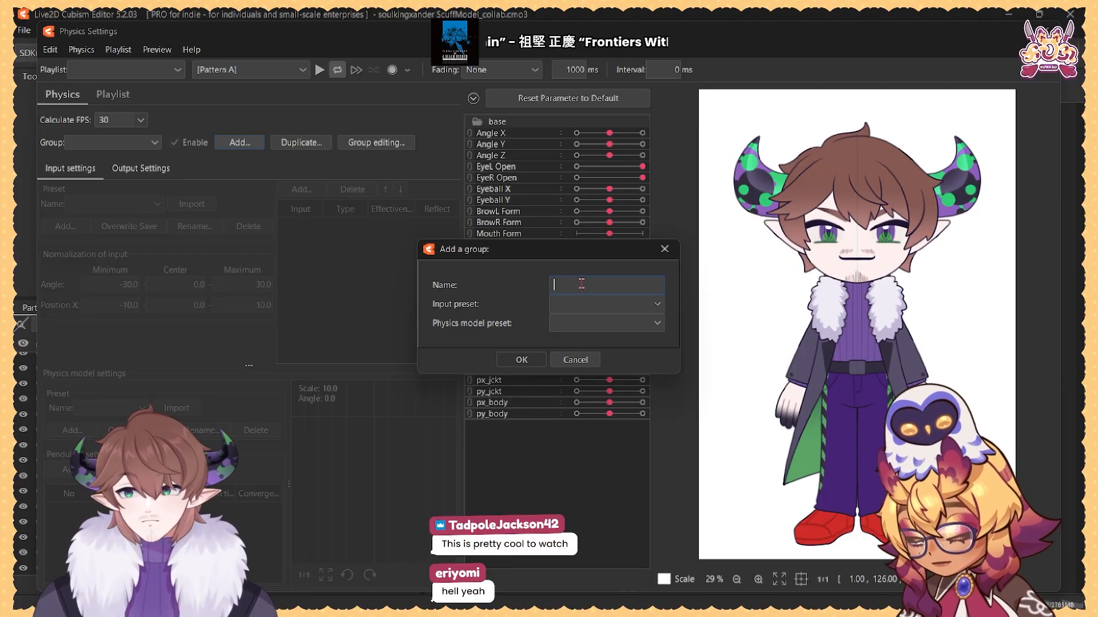
pyautogui.write('px')
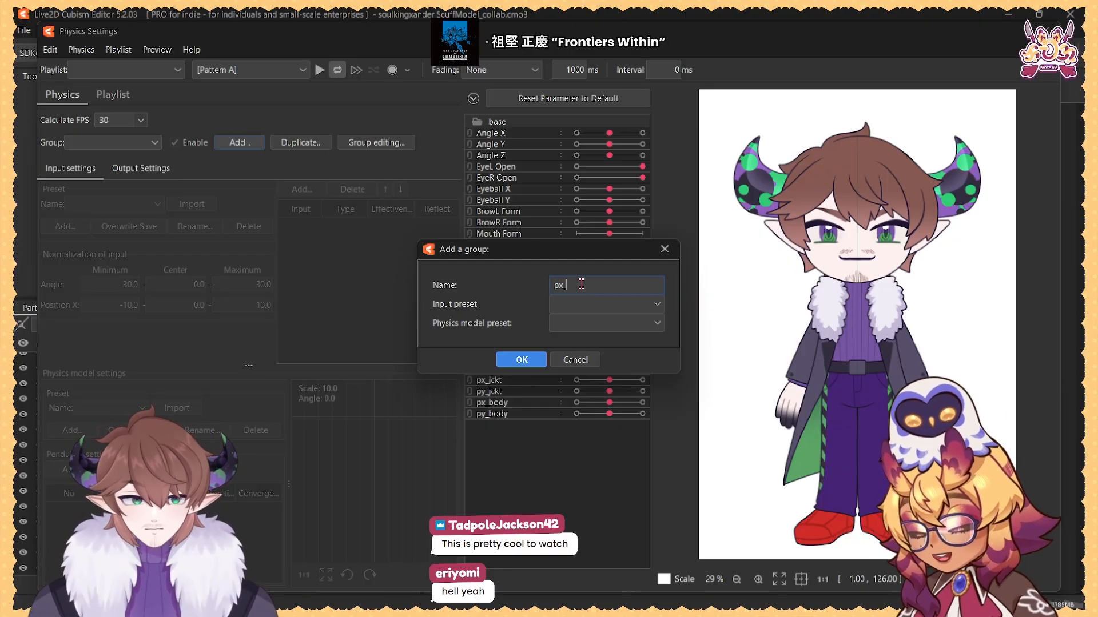
pyautogui.write('_fringe')
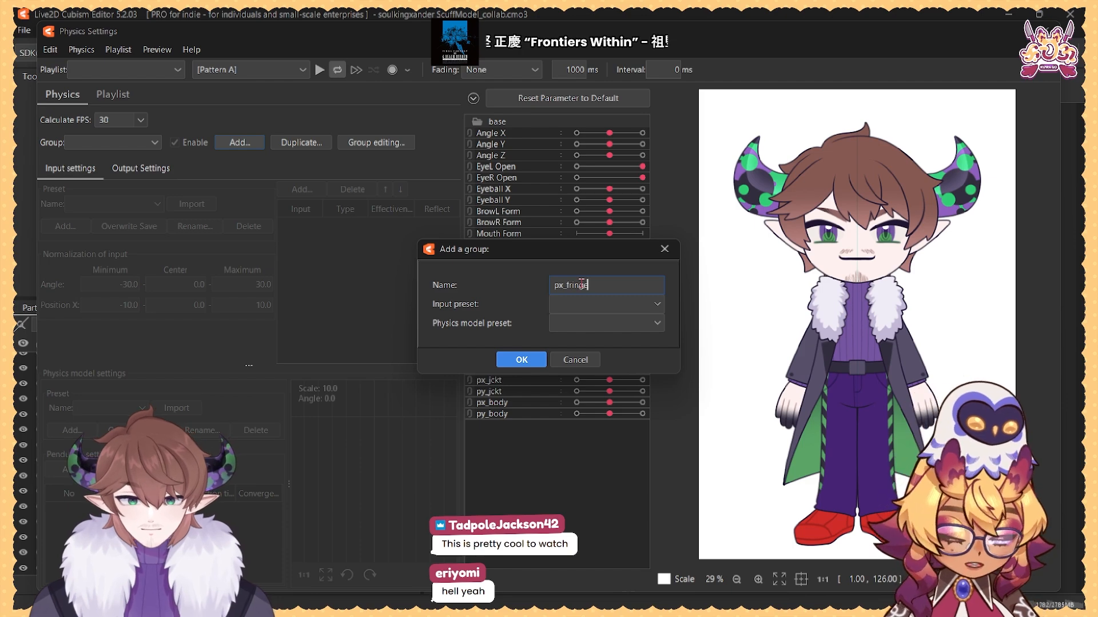
pyautogui.press('Return')
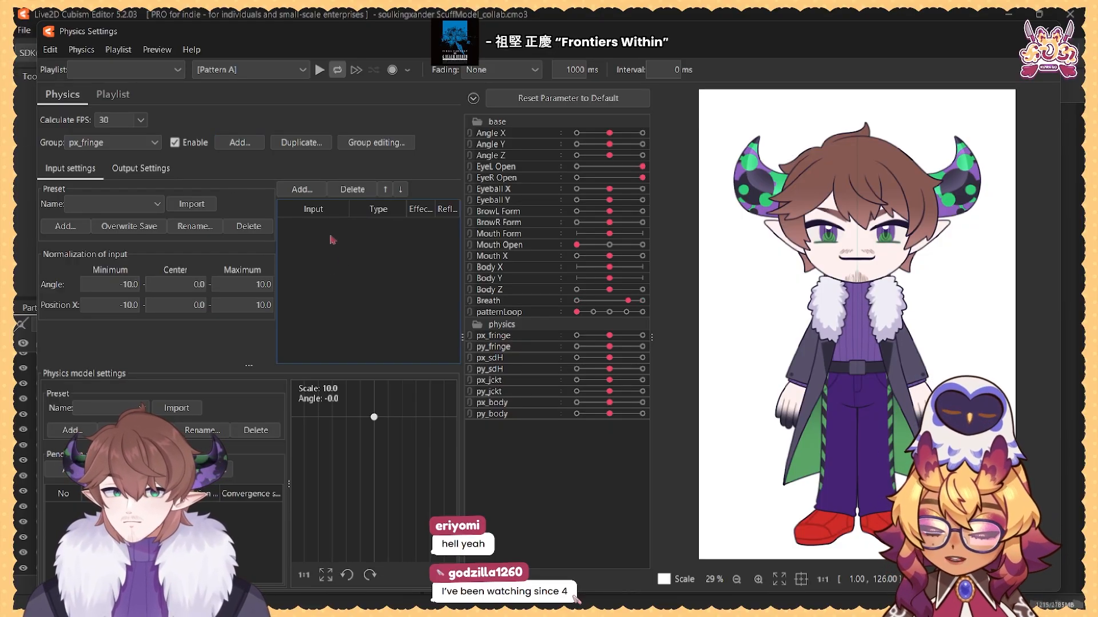
# Step: Add Angle X as the px_fringe group's Position X input with an effectiveness of 100
pyautogui.moveTo(462, 291); pyautogui.dragTo(466, 291)
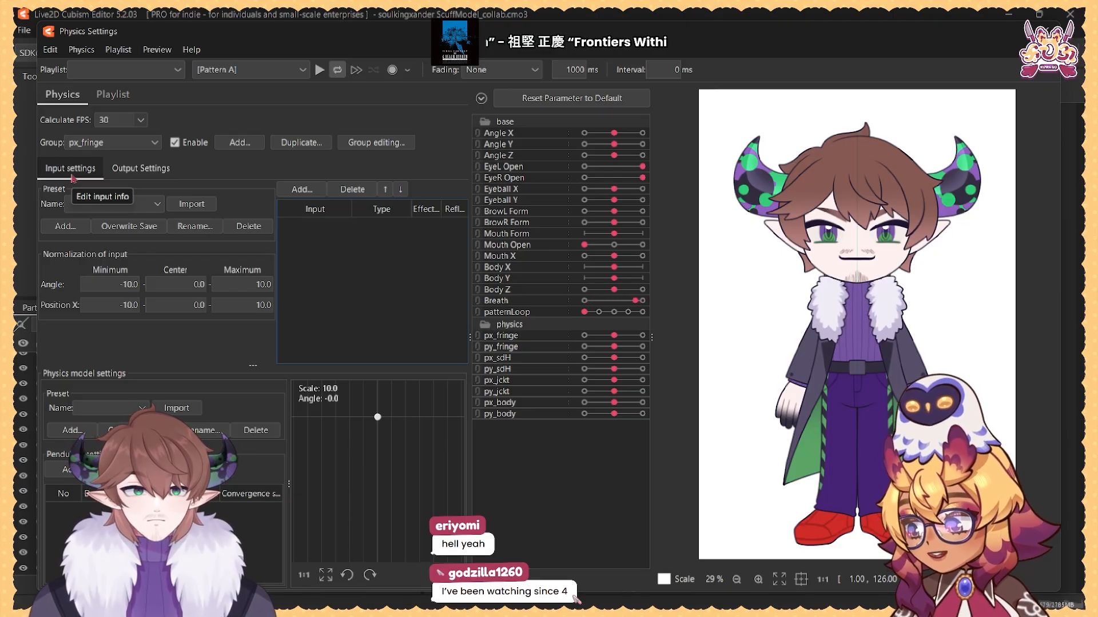
pyautogui.click(302, 189)
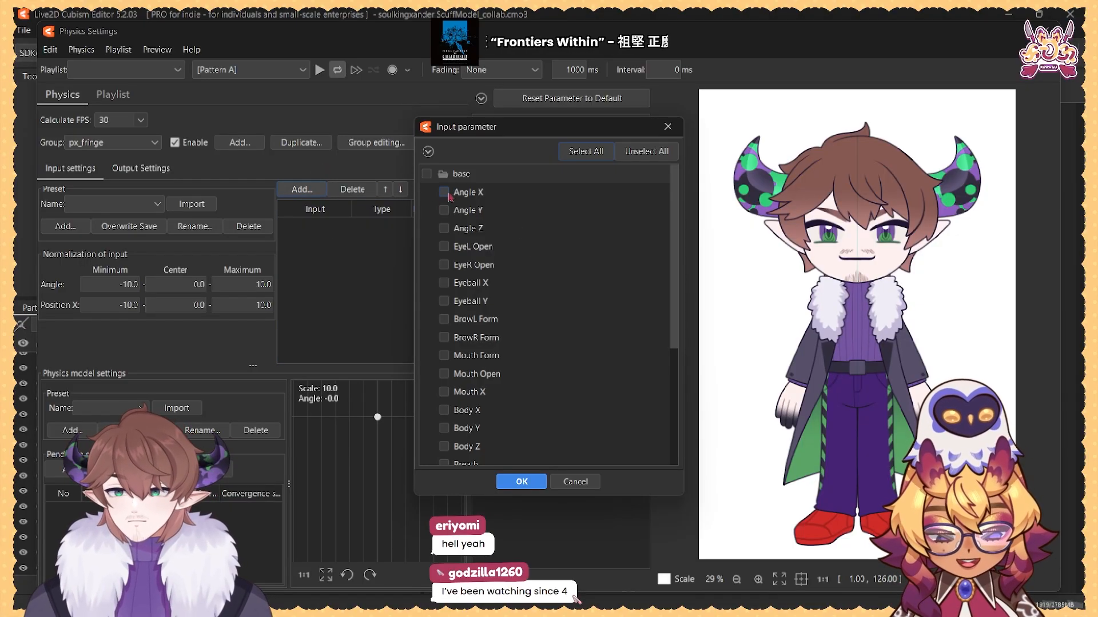
pyautogui.click(444, 192)
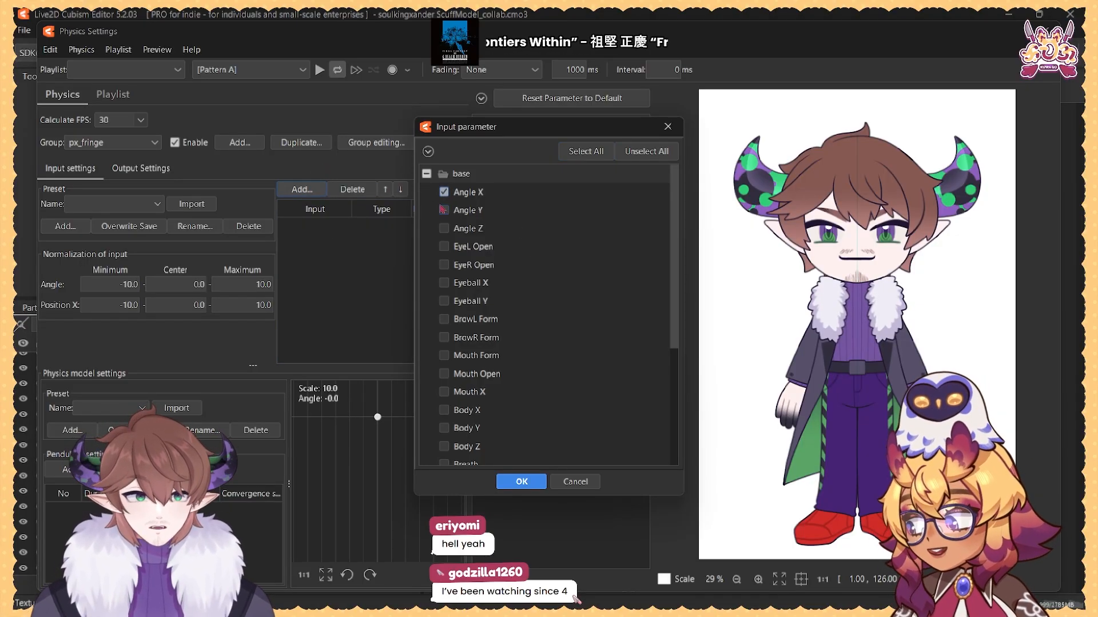
pyautogui.press('Return')
pyautogui.doubleClick(424, 227)
pyautogui.write('100')
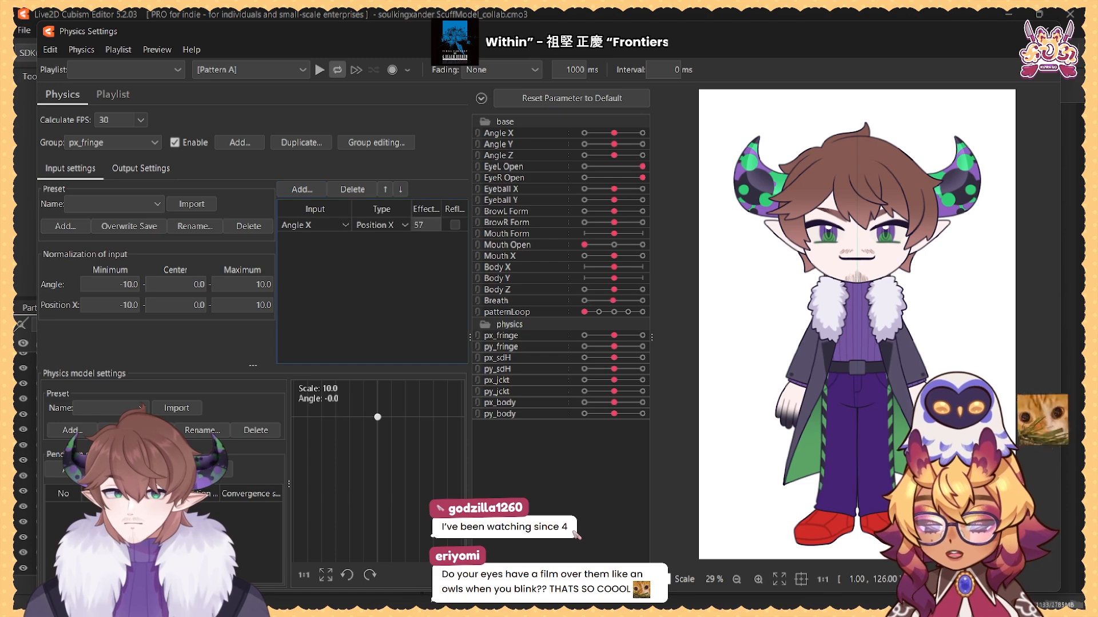
pyautogui.press('Return')
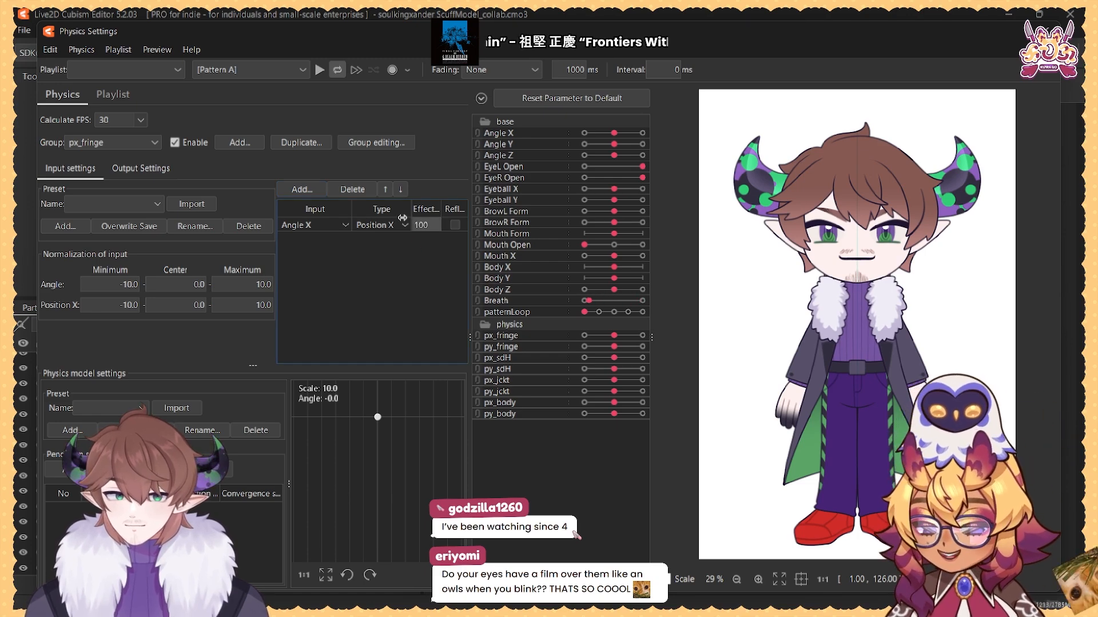
# Step: Add a pendulum and the px_fringe output parameter to the group, with an output scale of 18
pyautogui.click(141, 168)
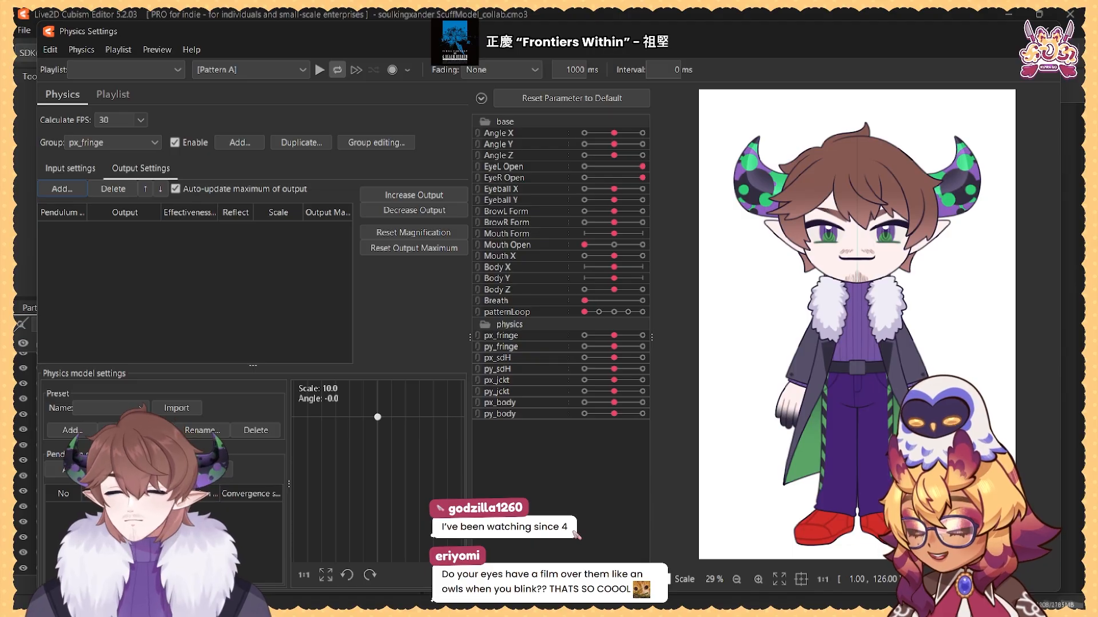
pyautogui.click(65, 470)
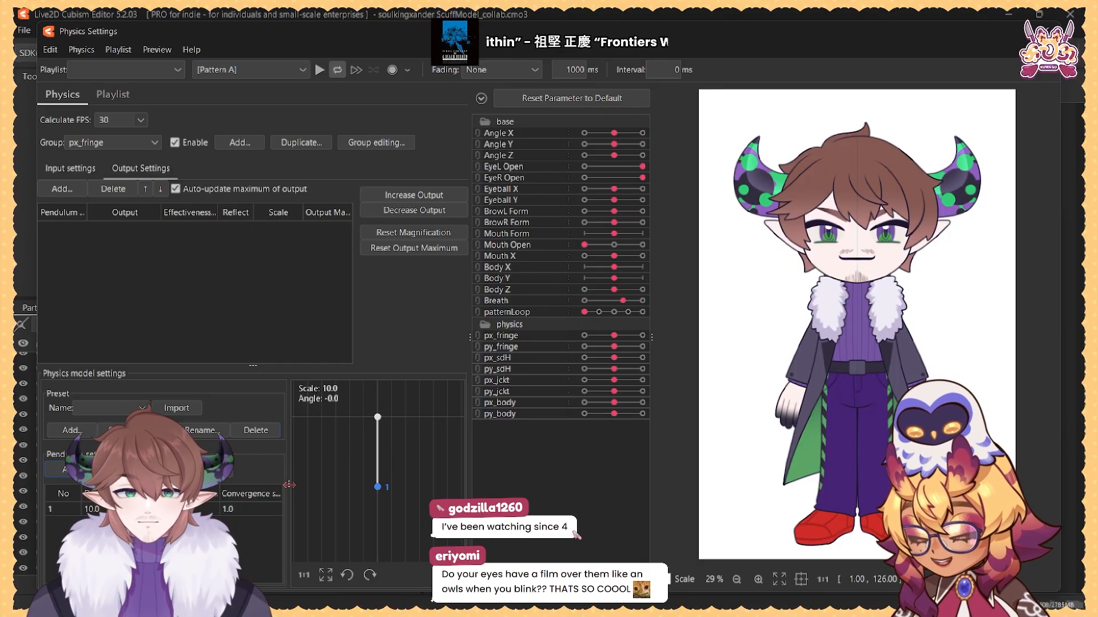
pyautogui.moveTo(289, 484); pyautogui.dragTo(339, 481)
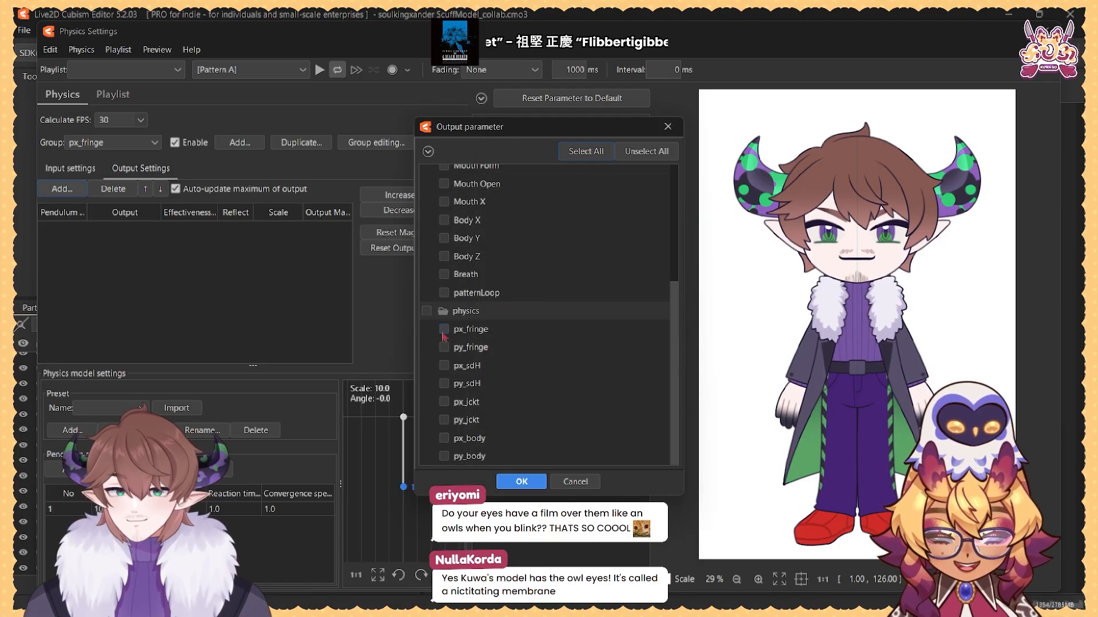
pyautogui.click(444, 328)
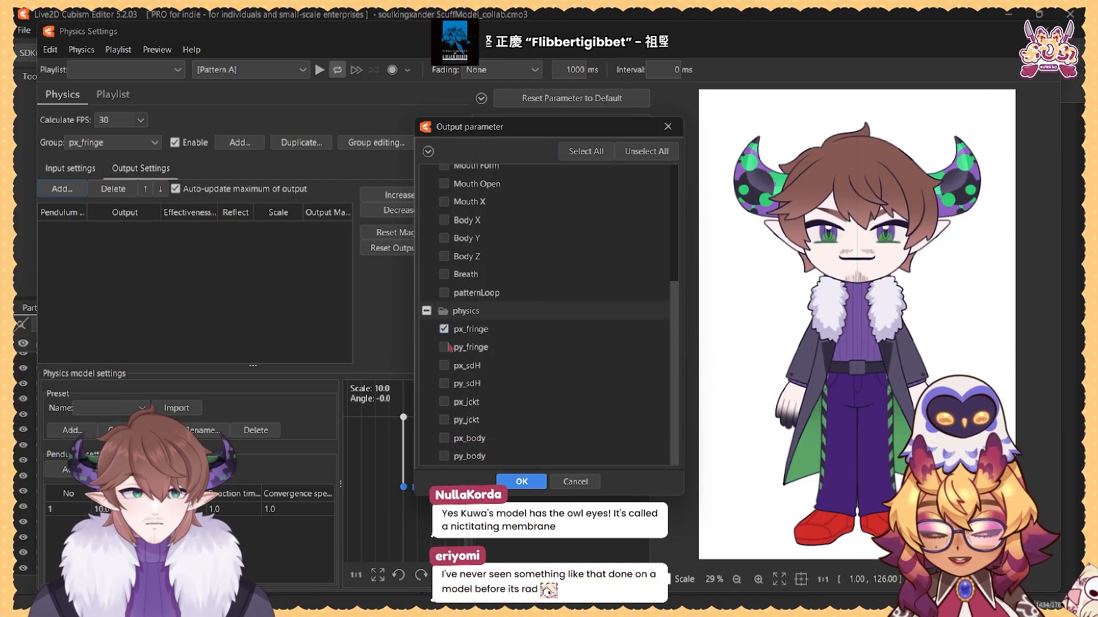
pyautogui.click(521, 481)
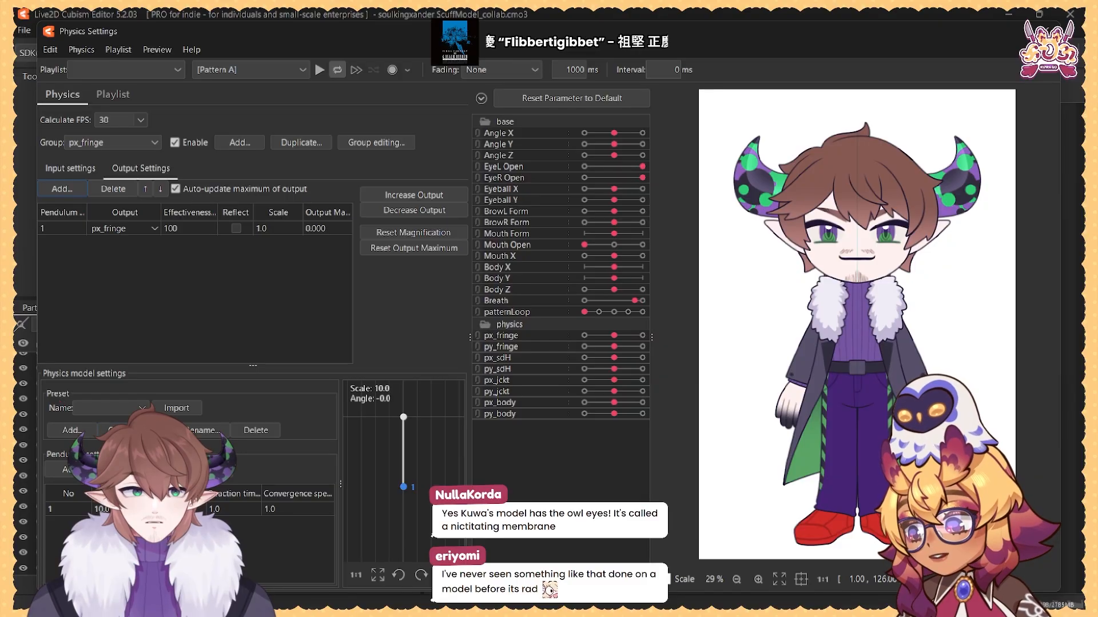
pyautogui.doubleClick(268, 229)
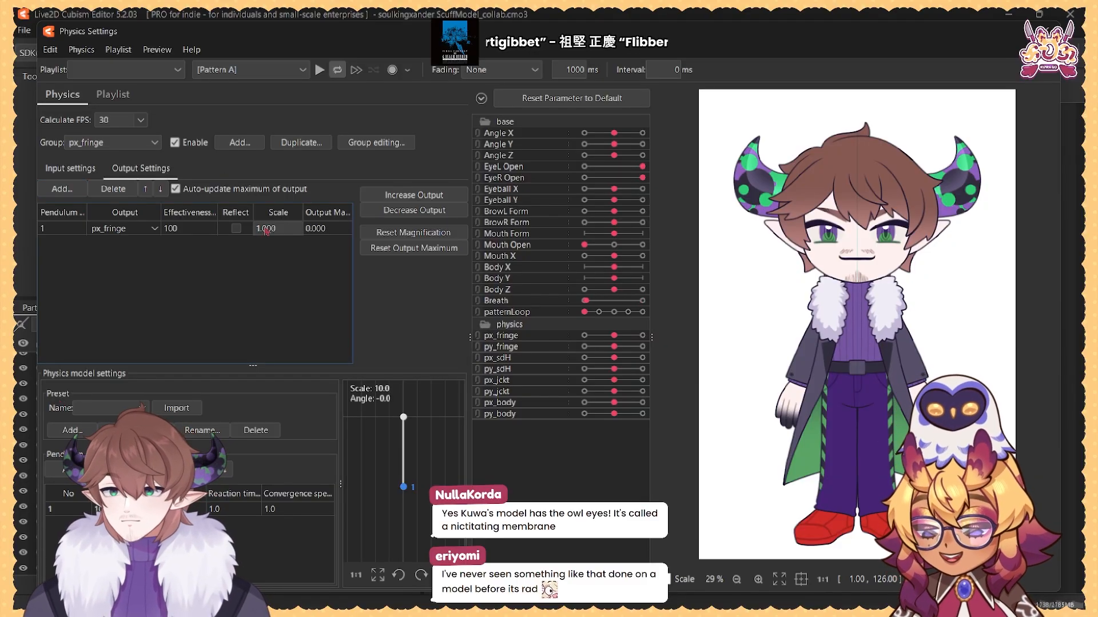
pyautogui.write('10.0')
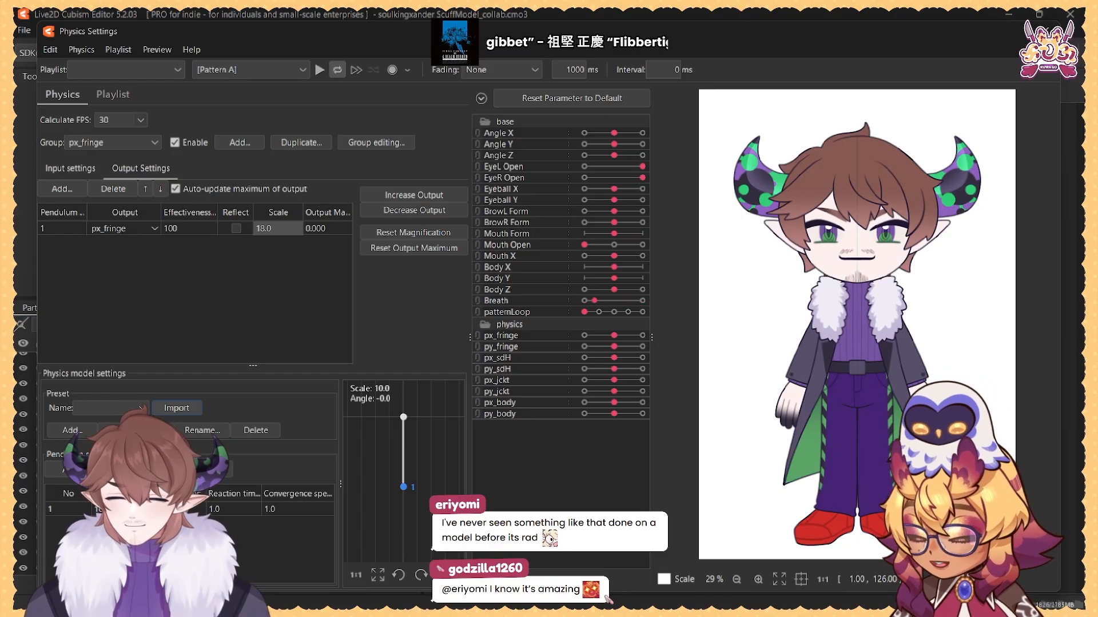
# Step: Swing Angle X back and forth to test the fringe physics, and shorten the pendulum's length to 5
pyautogui.moveTo(612, 134); pyautogui.dragTo(582, 139)
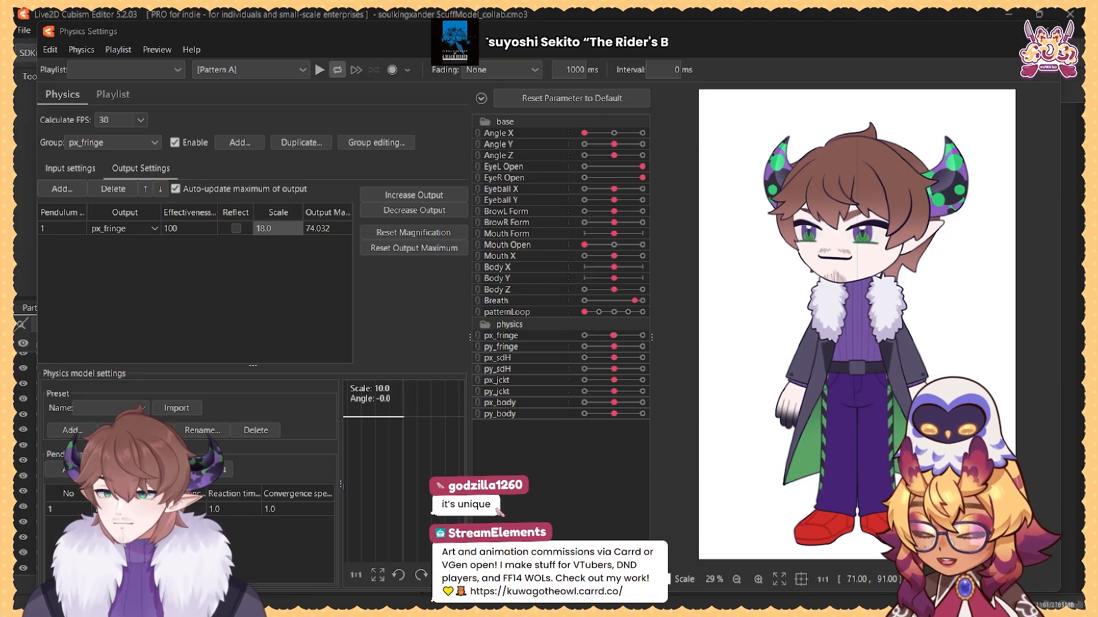
pyautogui.moveTo(612, 135); pyautogui.dragTo(634, 133)
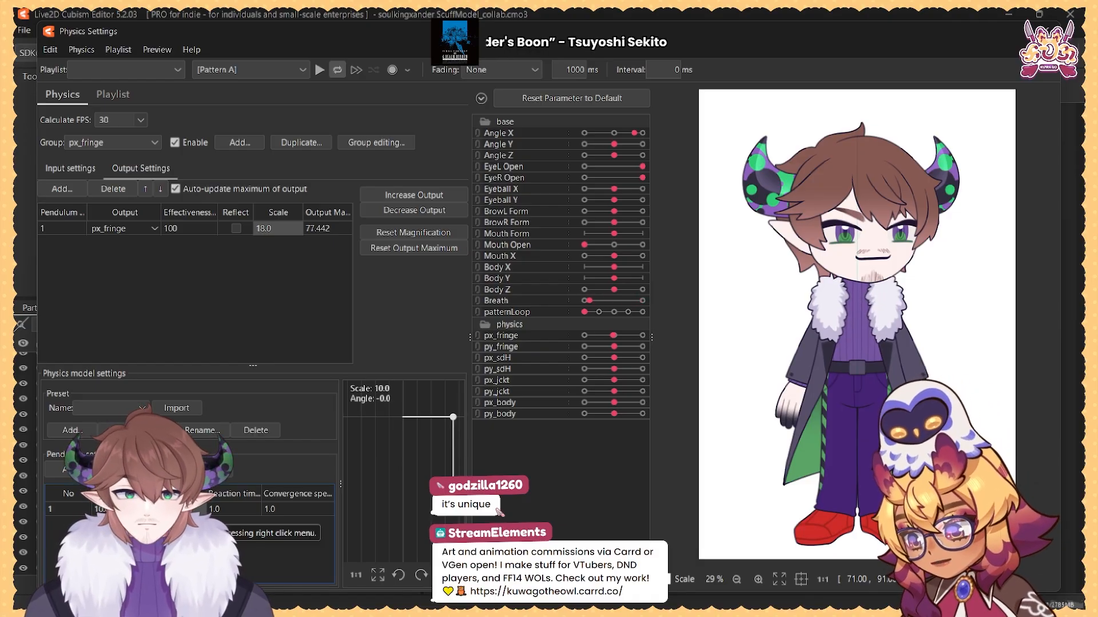
pyautogui.moveTo(614, 134); pyautogui.dragTo(584, 134)
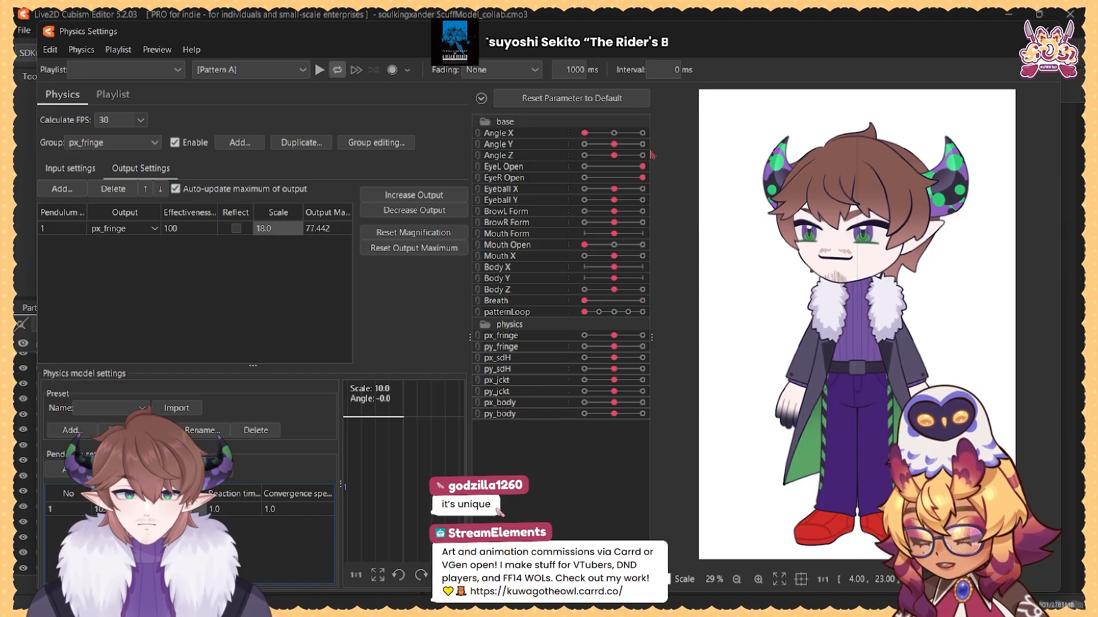
pyautogui.moveTo(652, 155); pyautogui.dragTo(631, 133)
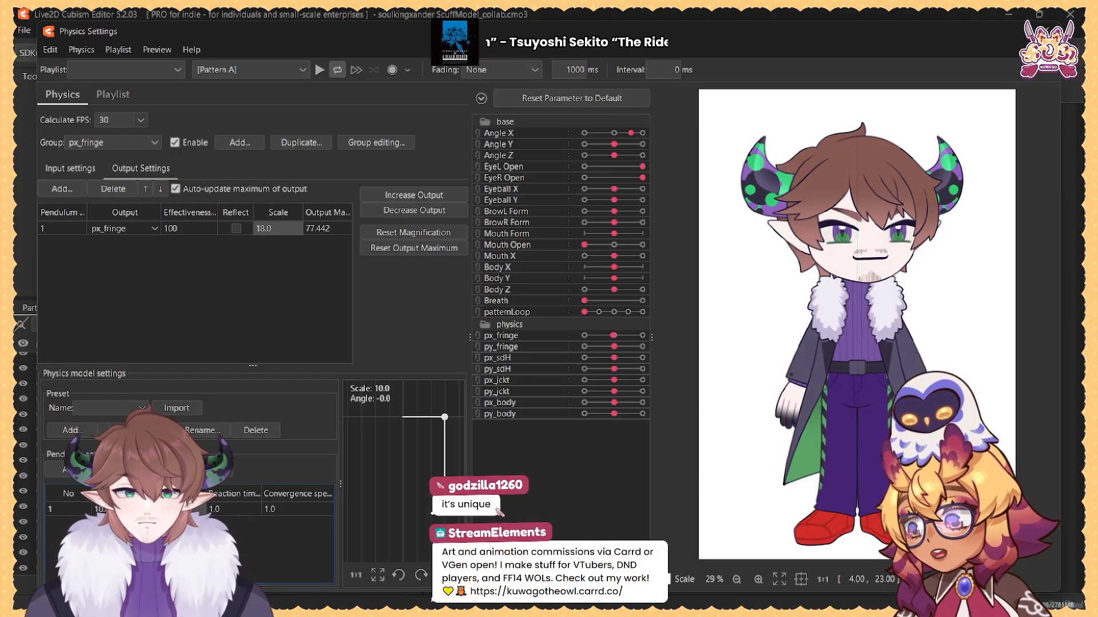
pyautogui.moveTo(630, 133)
pyautogui.mouseDown()
pyautogui.moveTo(591, 133)
pyautogui.moveTo(631, 134)
pyautogui.moveTo(614, 134)
pyautogui.mouseUp()
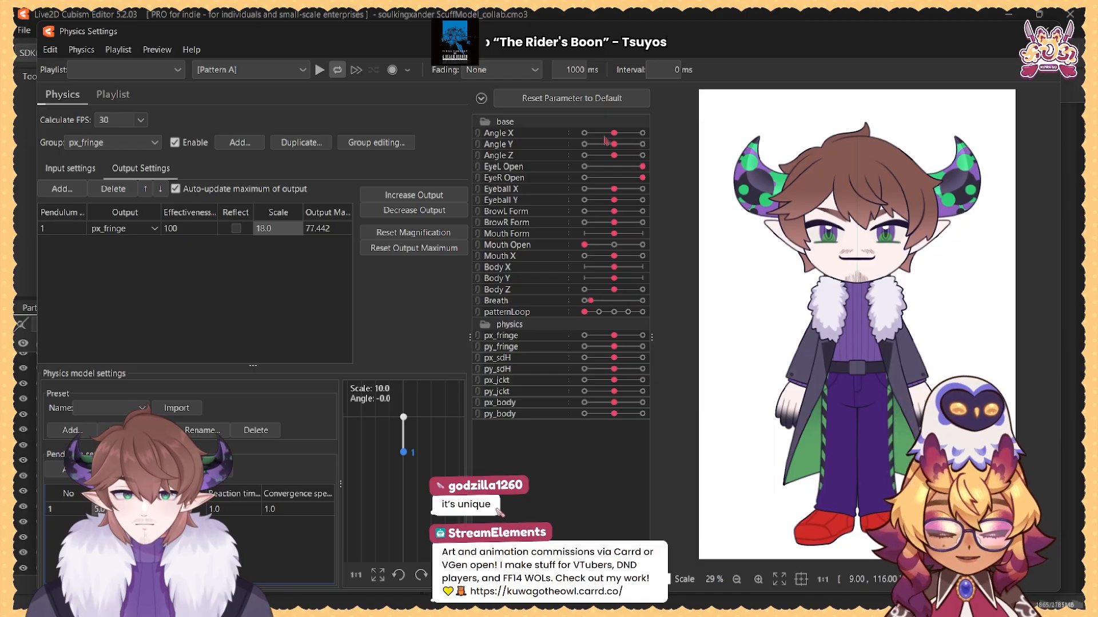
pyautogui.moveTo(614, 133); pyautogui.dragTo(557, 143)
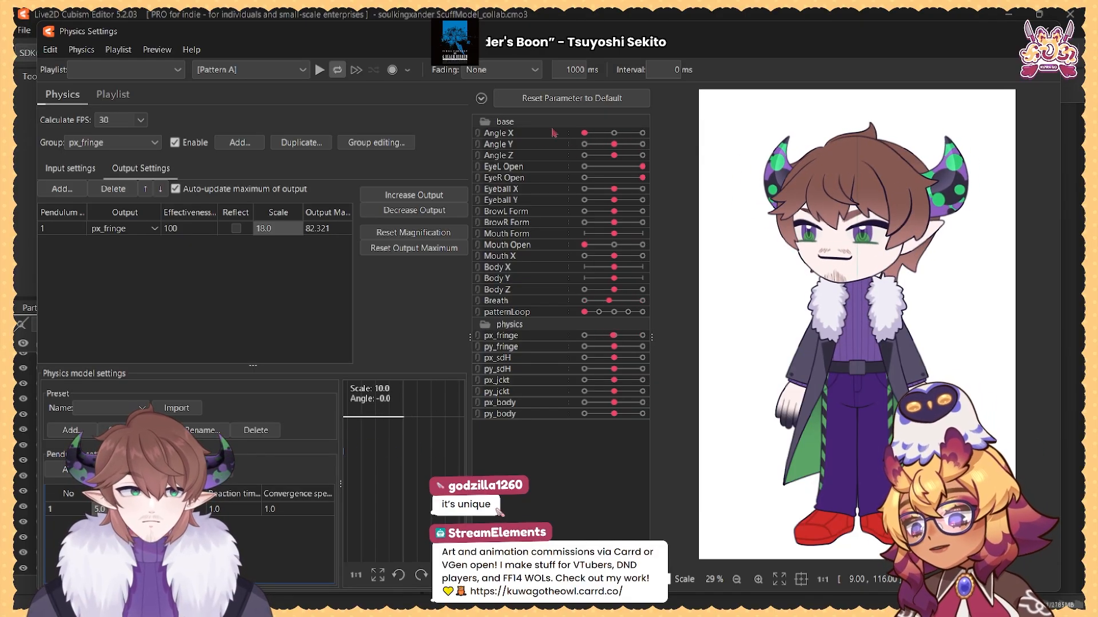
pyautogui.moveTo(570, 131); pyautogui.dragTo(606, 133)
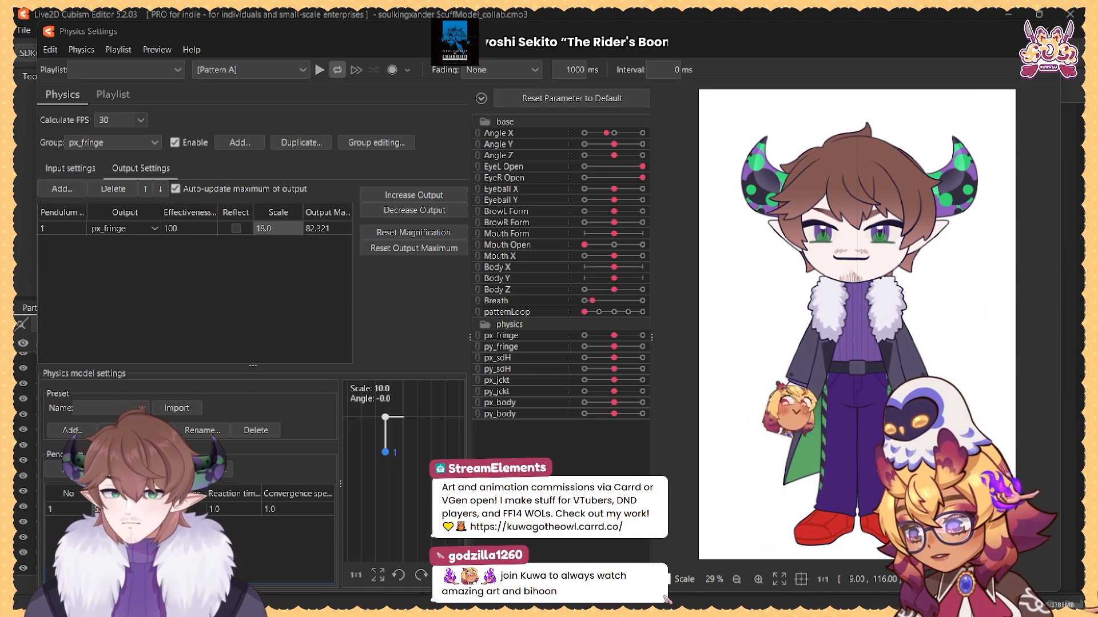
pyautogui.moveTo(789, 410); pyautogui.dragTo(717, 433)
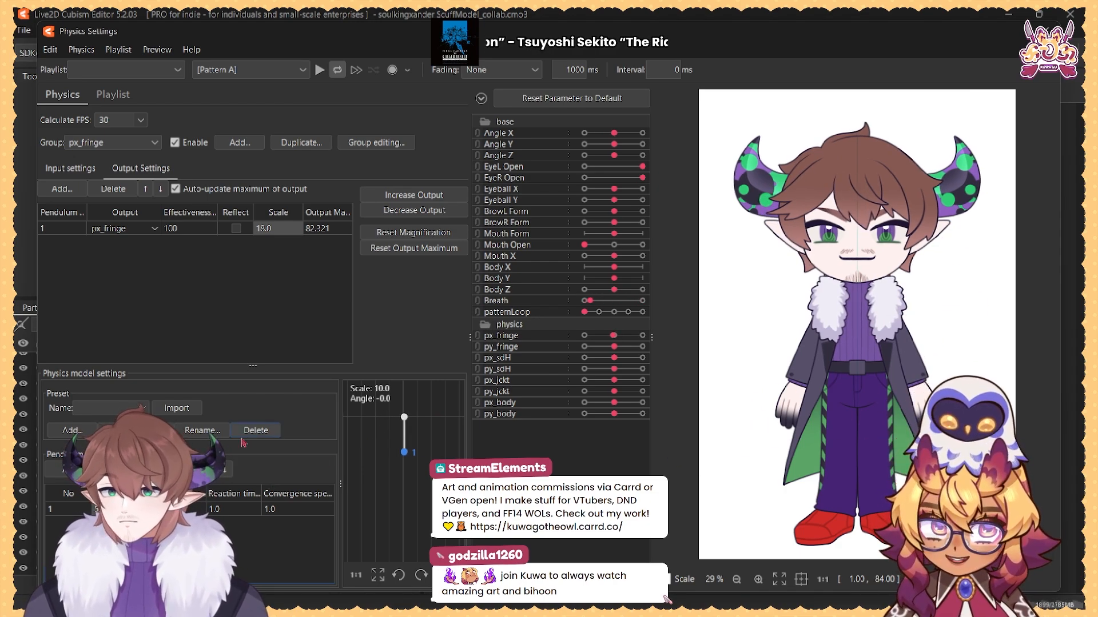
# Step: Try a pendulum reaction time of 0.26, preview it by moving Angle X, and restore the reaction time to 1
pyautogui.moveTo(228, 509); pyautogui.dragTo(199, 510)
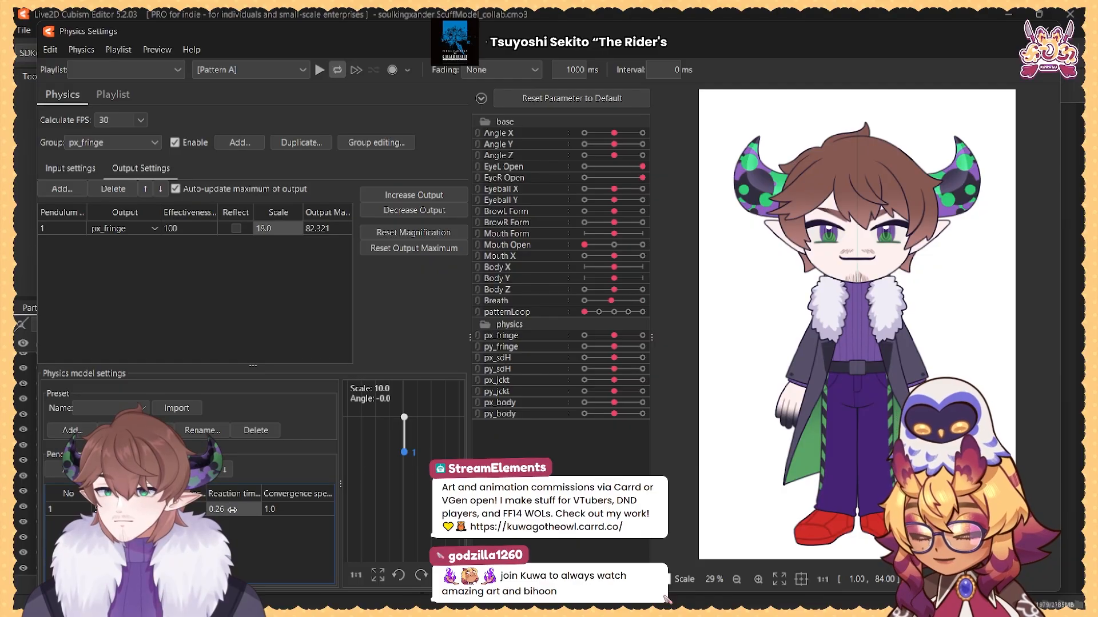
pyautogui.moveTo(613, 134)
pyautogui.mouseDown()
pyautogui.moveTo(627, 135)
pyautogui.moveTo(586, 140)
pyautogui.moveTo(624, 147)
pyautogui.moveTo(576, 152)
pyautogui.moveTo(607, 153)
pyautogui.mouseUp()
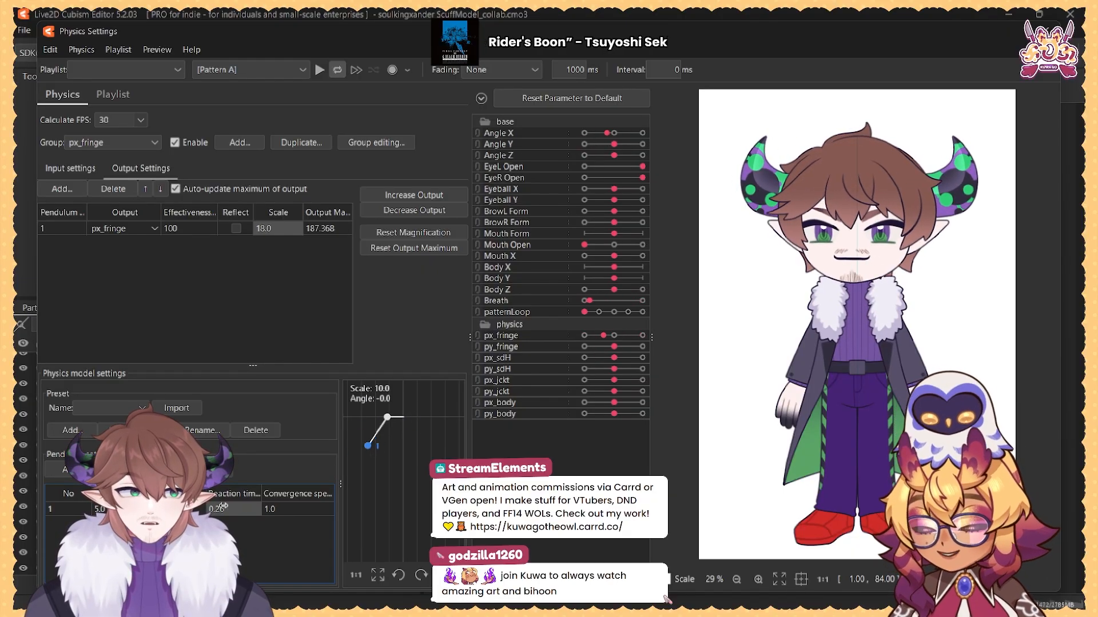
pyautogui.doubleClick(228, 509)
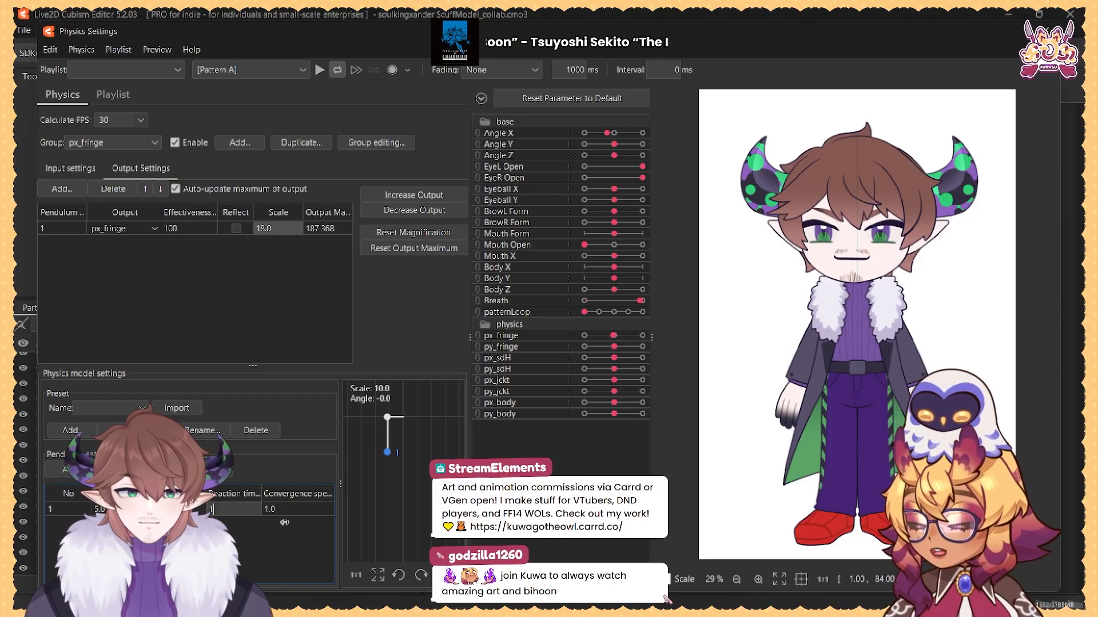
pyautogui.write('1')
pyautogui.press('Return')
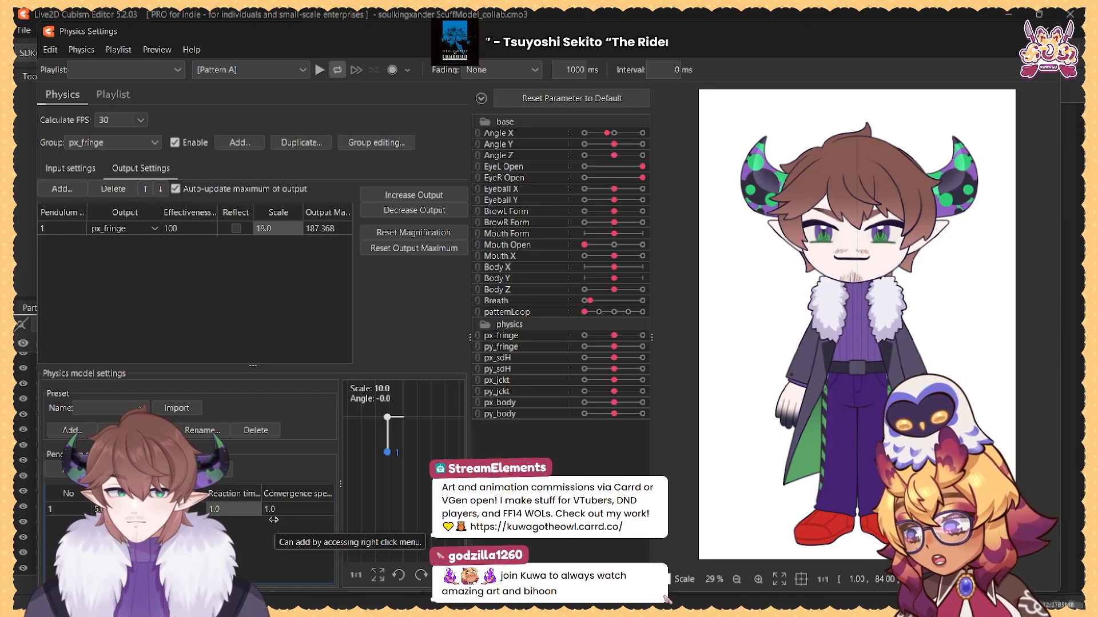
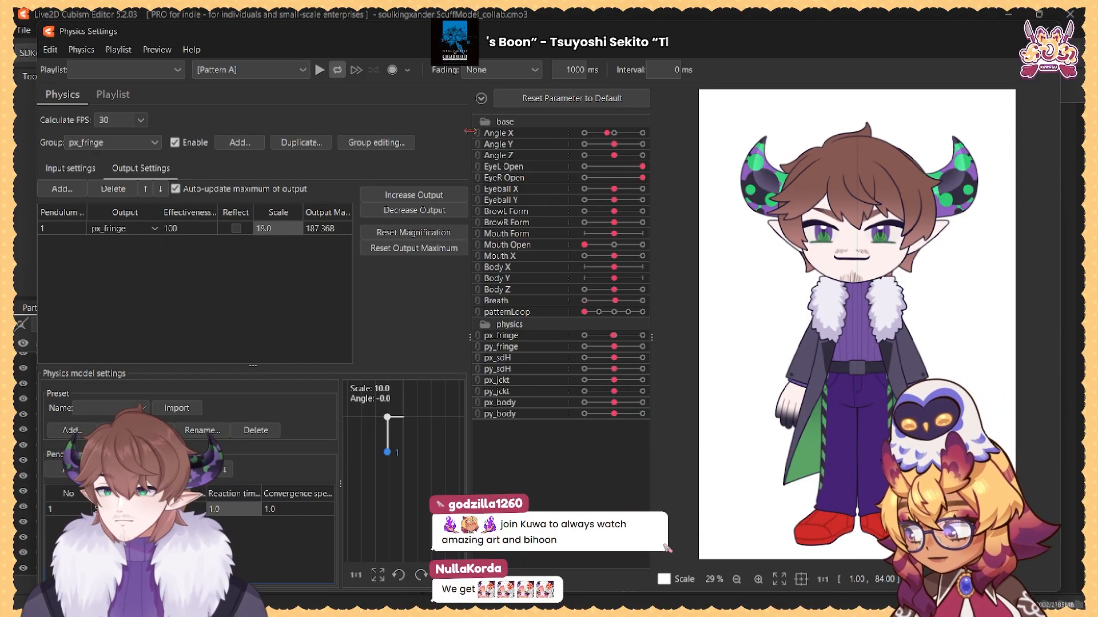
# Step: Try a pendulum convergence speed of 0.05 while moving Angle X, and restore the convergence speed to 1
pyautogui.moveTo(607, 134); pyautogui.dragTo(635, 142)
pyautogui.doubleClick(299, 509)
pyautogui.write('0.05')
pyautogui.press('Return')
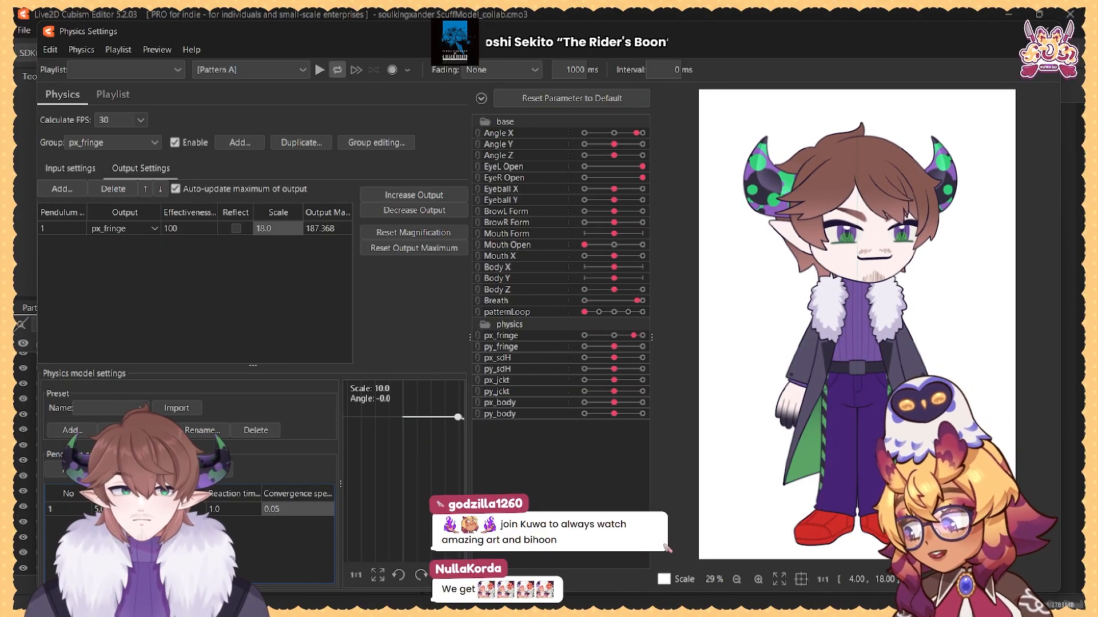
pyautogui.doubleClick(318, 508)
pyautogui.write('1')
pyautogui.press('Return')
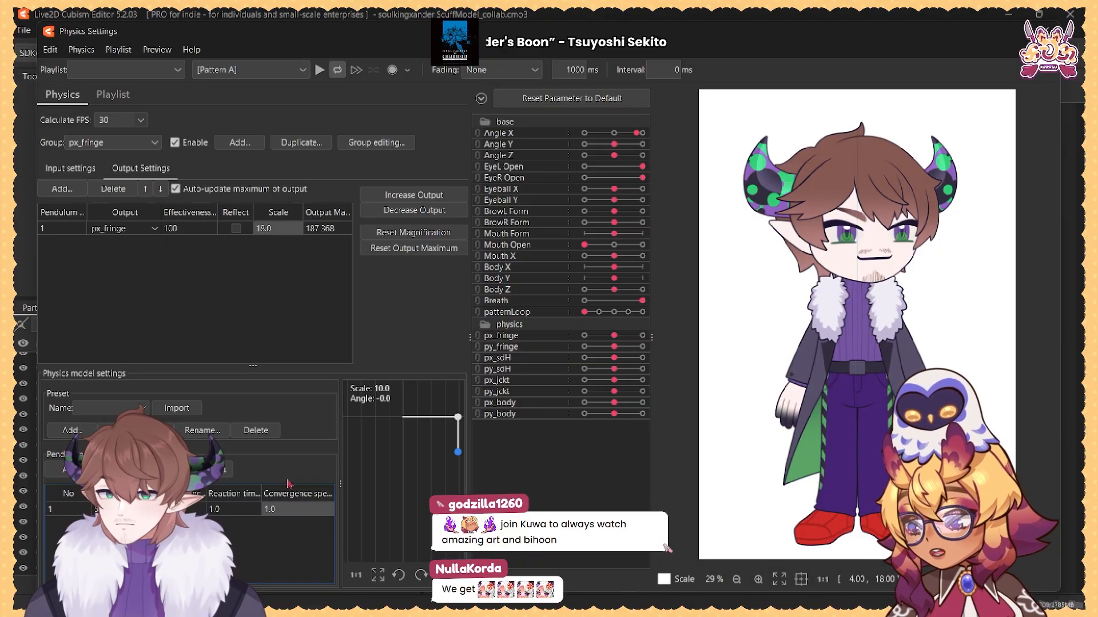
pyautogui.click(182, 509)
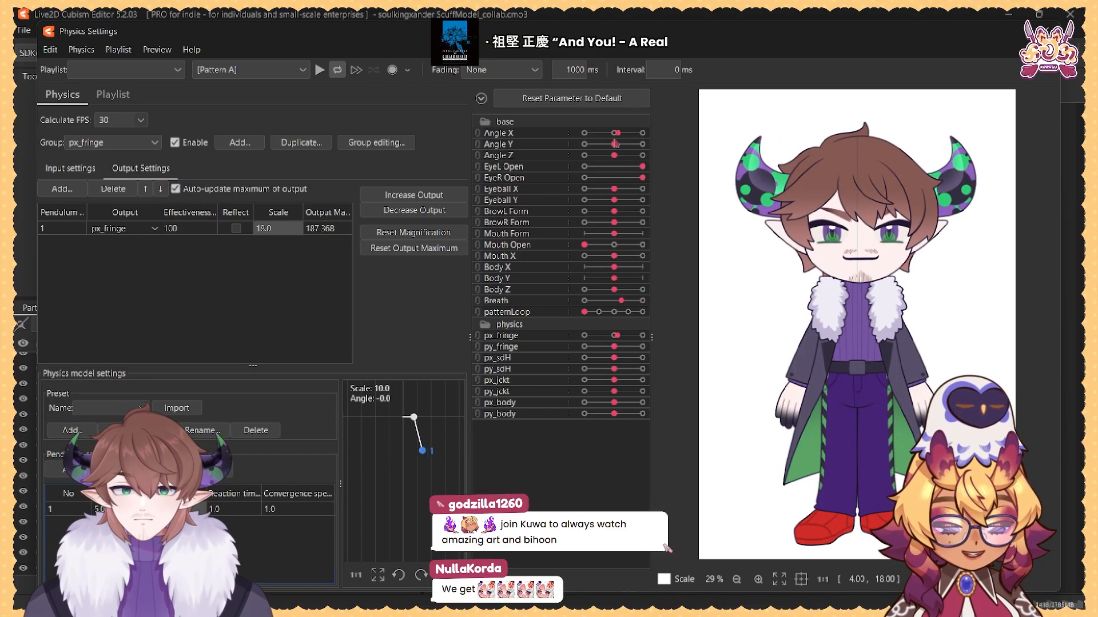
# Step: Duplicate the px_fringe physics group under the name py_fringe
pyautogui.click(292, 146)
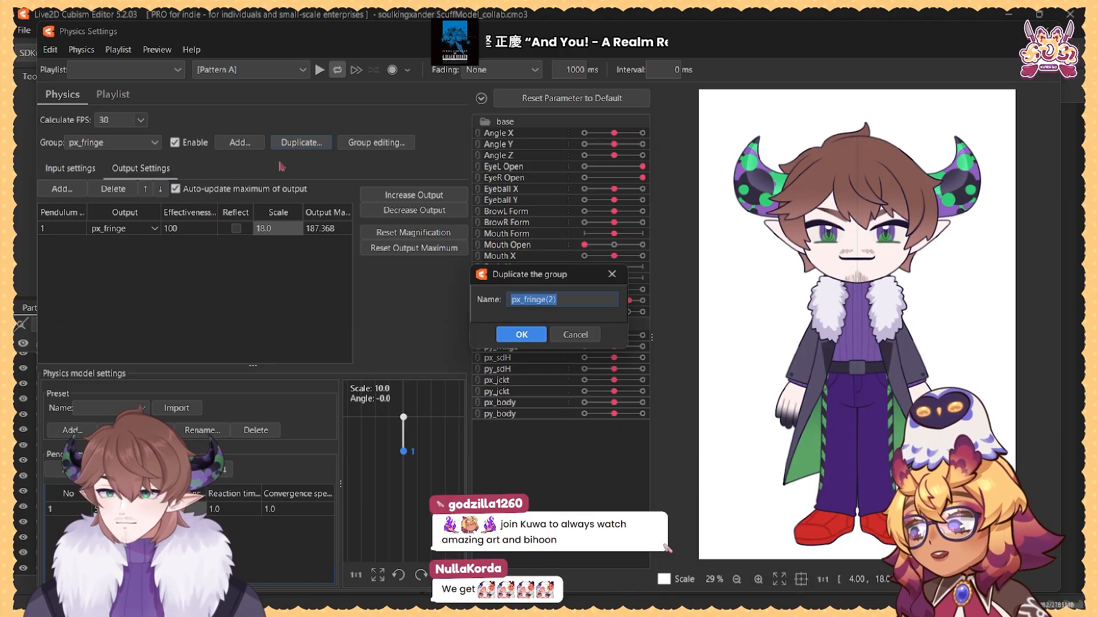
pyautogui.moveTo(521, 301); pyautogui.dragTo(516, 300)
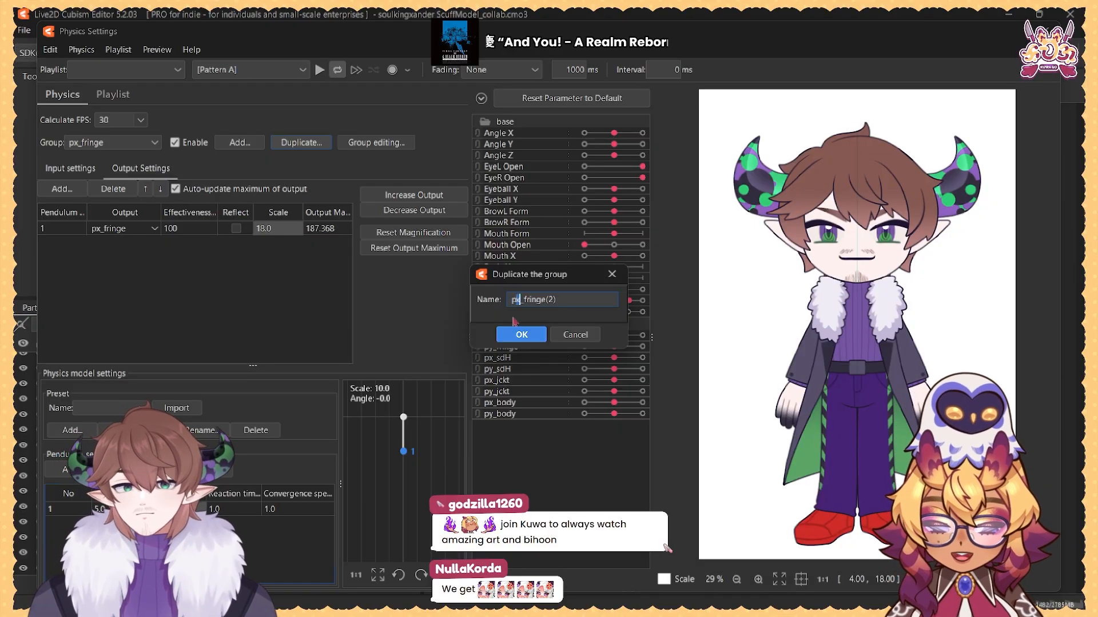
pyautogui.write('y')
pyautogui.press('Return')
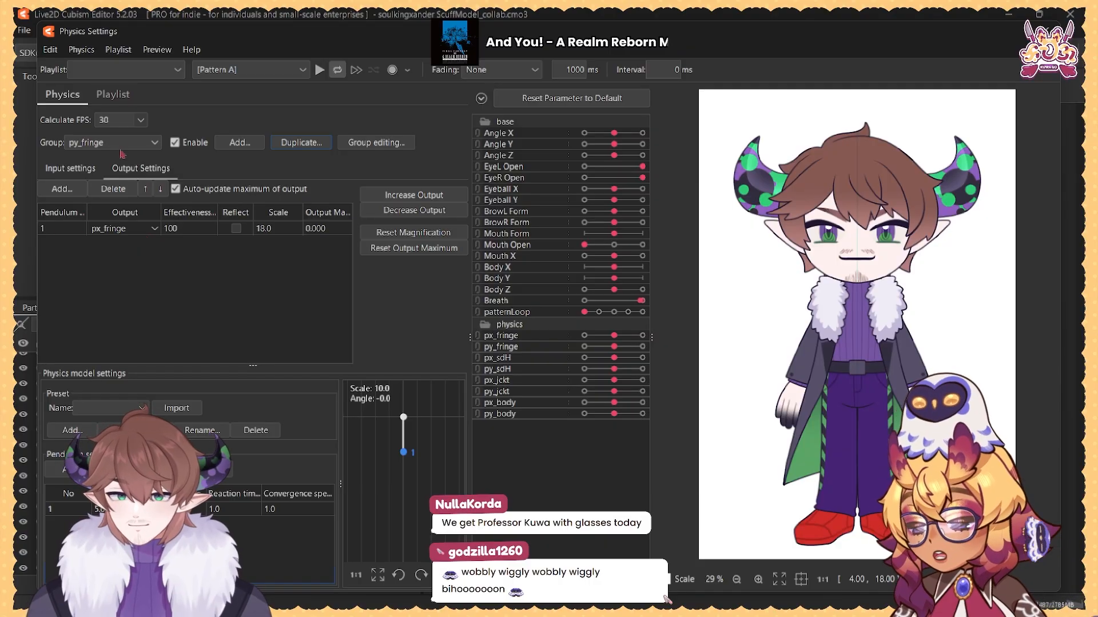
# Step: Change the py_fringe group's input parameter to Angle Y
pyautogui.click(70, 169)
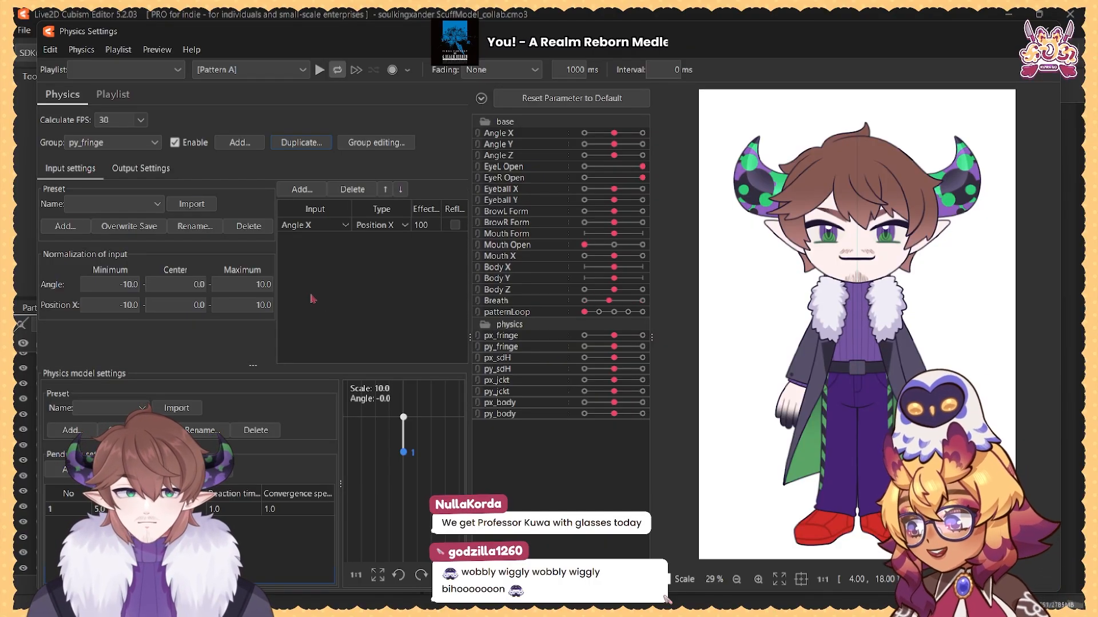
pyautogui.click(313, 225)
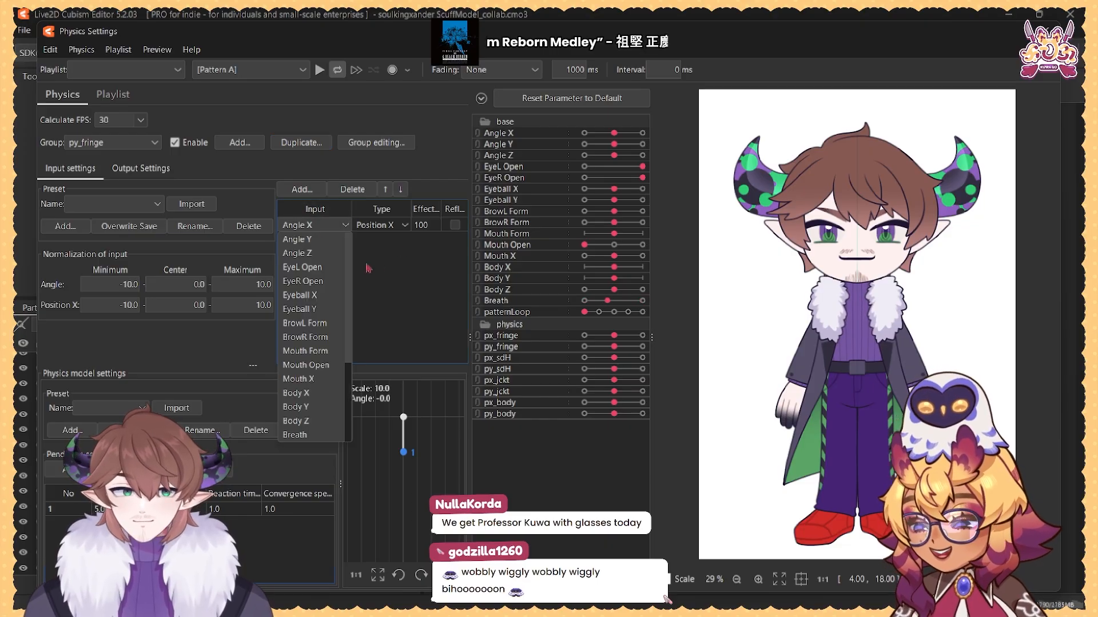
pyautogui.click(311, 238)
# Step: Set the group's output parameter to py_fringe and test the fringe physics by moving Angle Y
pyautogui.click(141, 168)
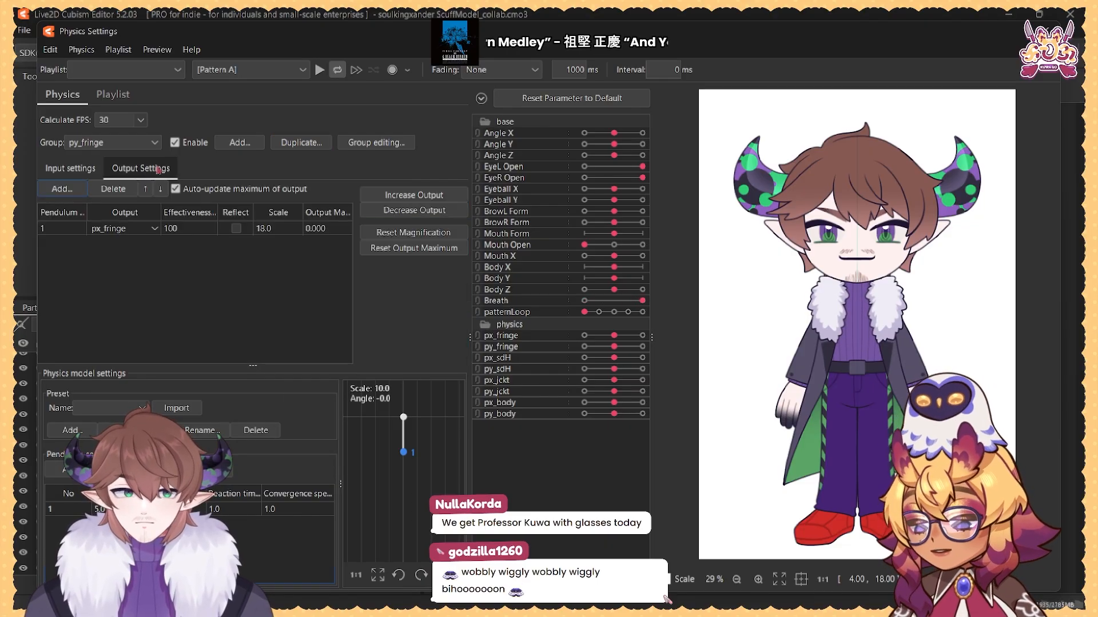
pyautogui.click(106, 229)
pyautogui.scroll(-3, 126, 343)
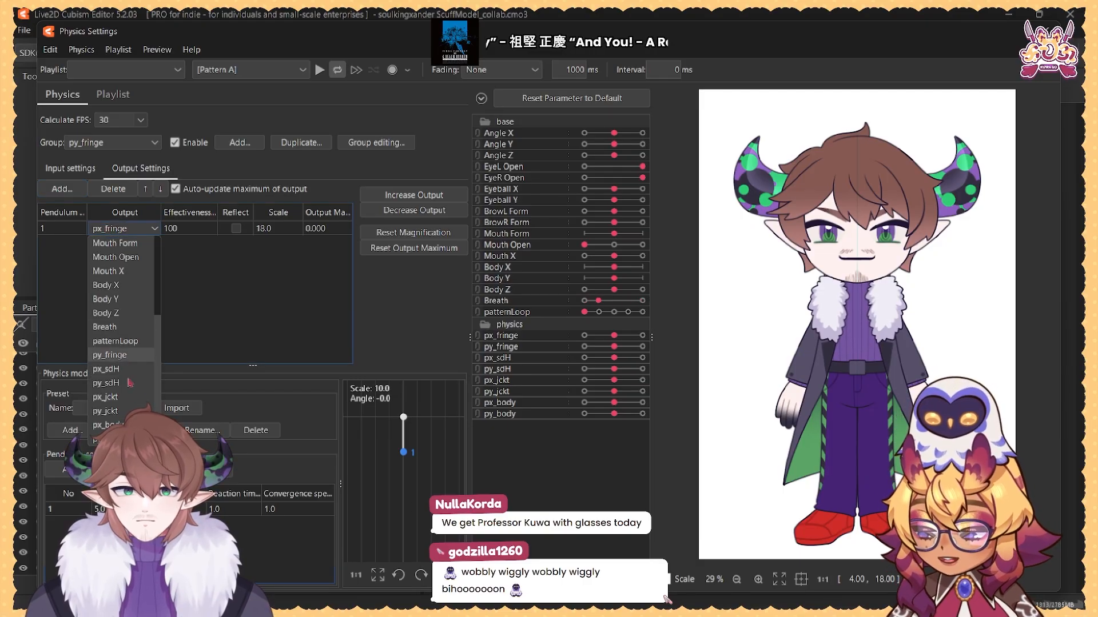
pyautogui.click(133, 355)
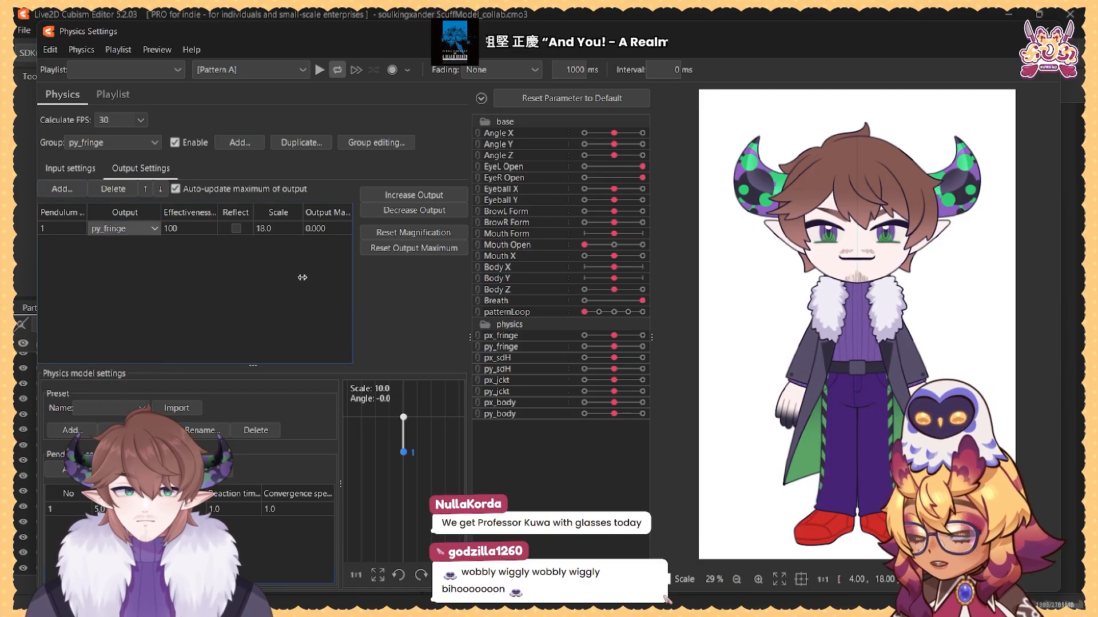
pyautogui.moveTo(614, 144)
pyautogui.mouseDown()
pyautogui.moveTo(639, 149)
pyautogui.moveTo(615, 152)
pyautogui.mouseUp()
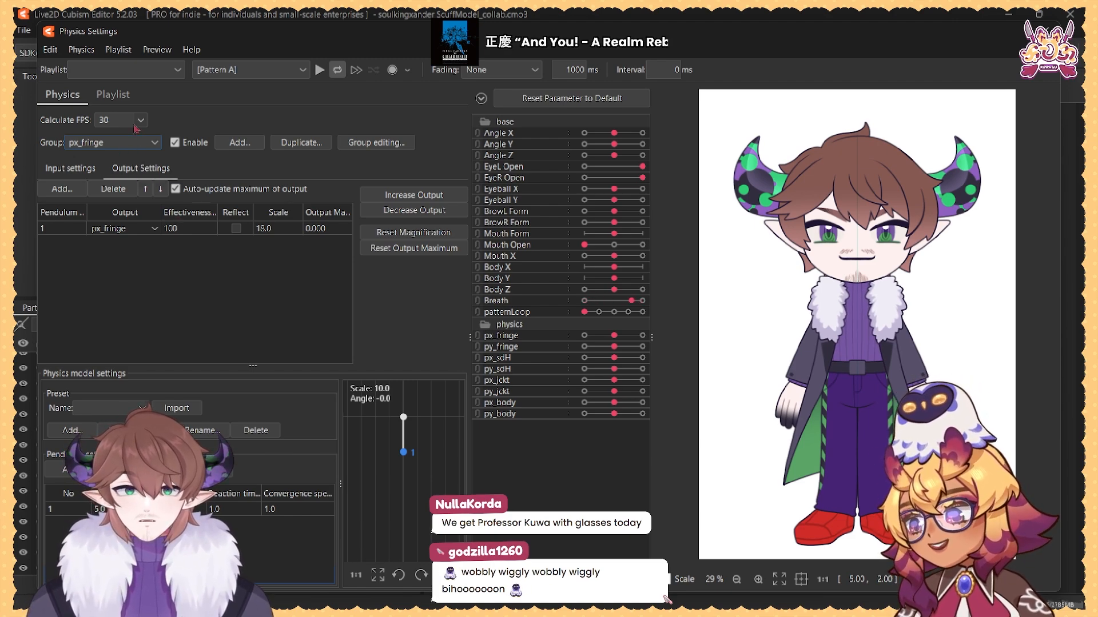
# Step: Add Angle Z and Body Z as further inputs of the px_fringe group
pyautogui.click(70, 173)
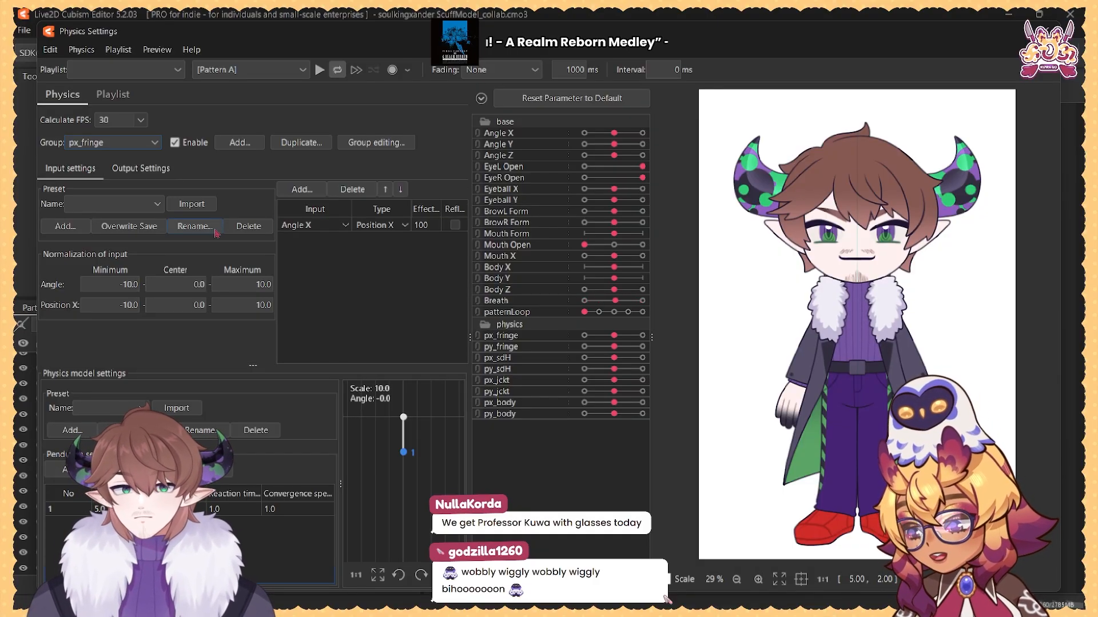
pyautogui.click(309, 192)
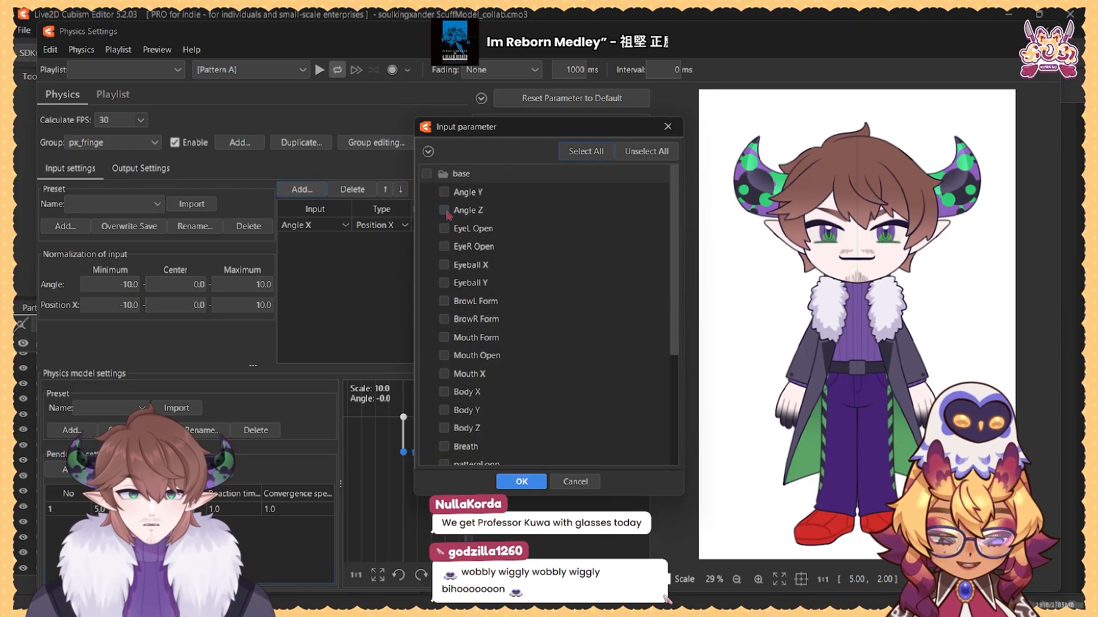
pyautogui.scroll(-1, 454, 393)
pyautogui.click(444, 372)
pyautogui.press('Return')
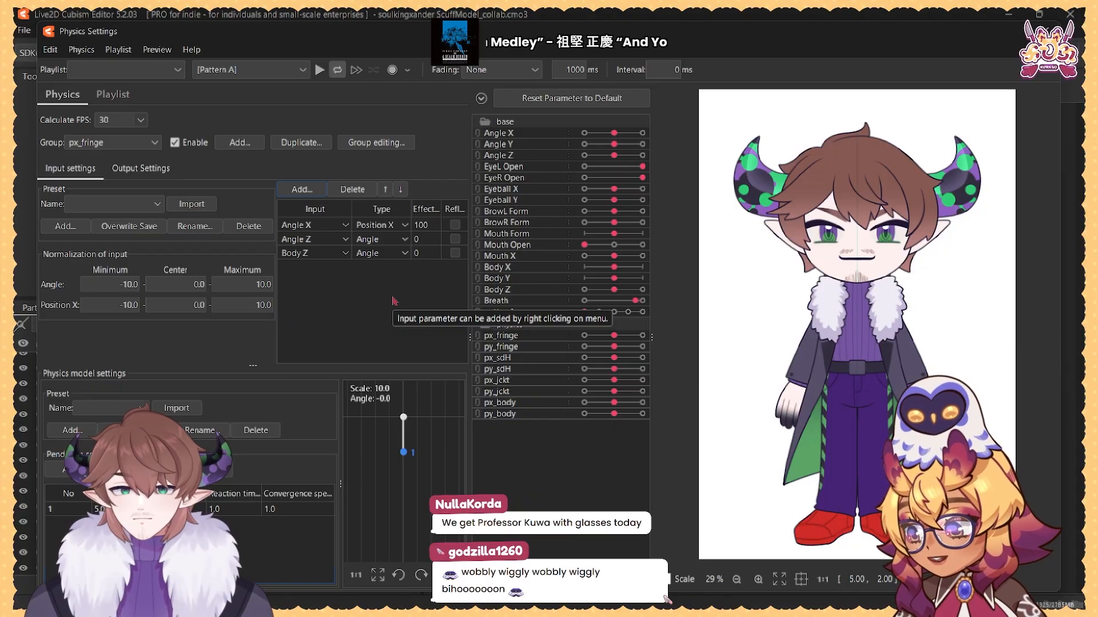
# Step: Keep both new inputs as Angle type and set the effectiveness of Angle Z to 70 and Body Z to 30
pyautogui.click(384, 240)
pyautogui.click(343, 304)
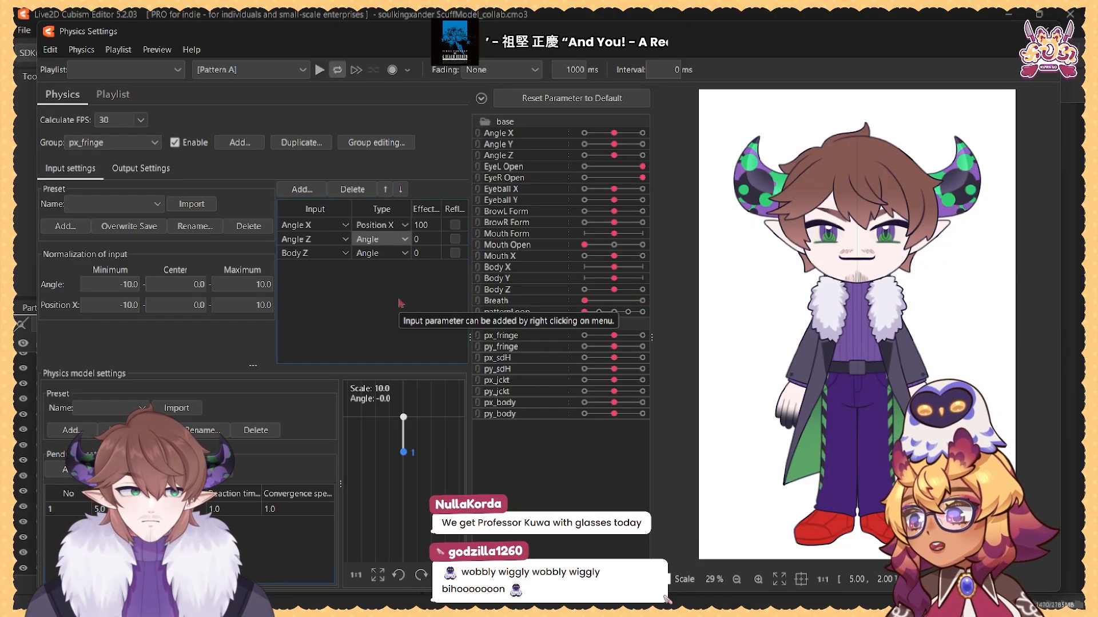
pyautogui.click(400, 245)
pyautogui.click(406, 311)
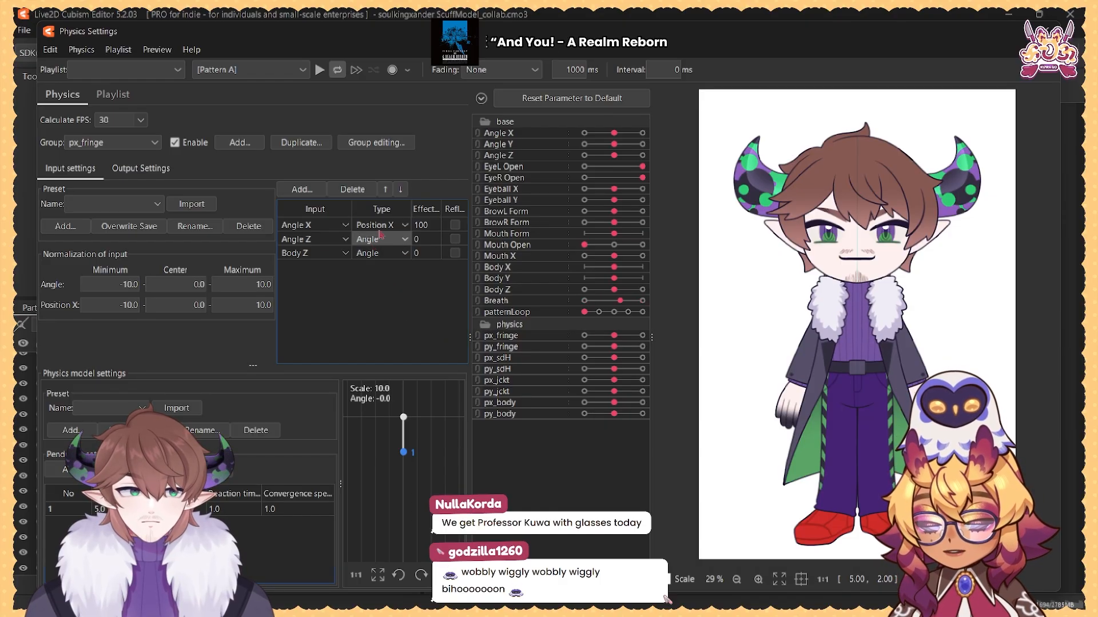
pyautogui.click(432, 242)
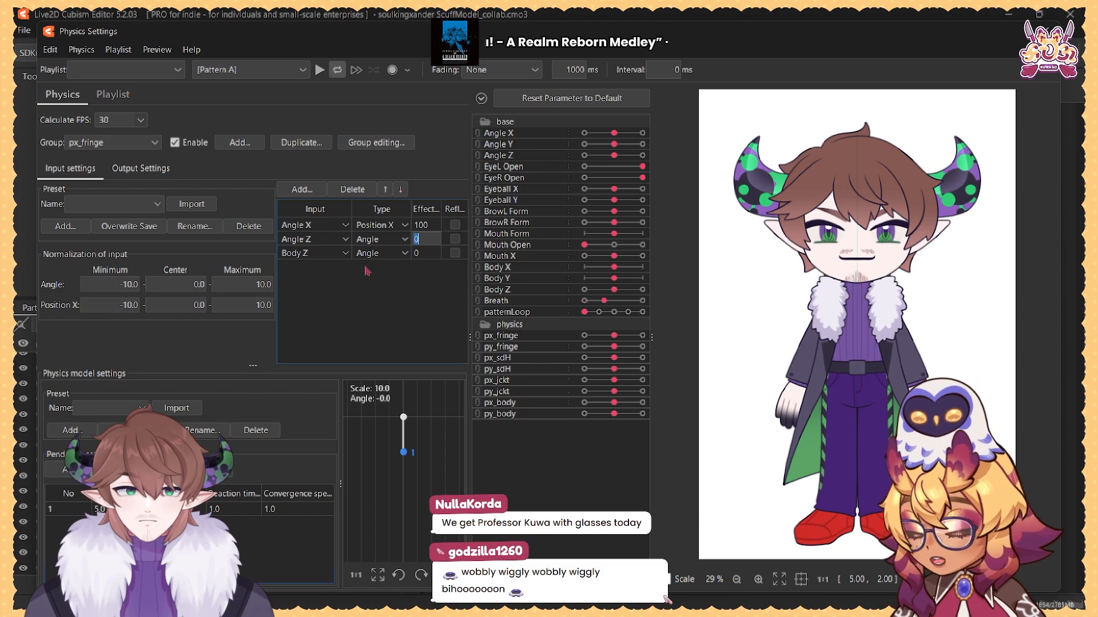
pyautogui.write('70')
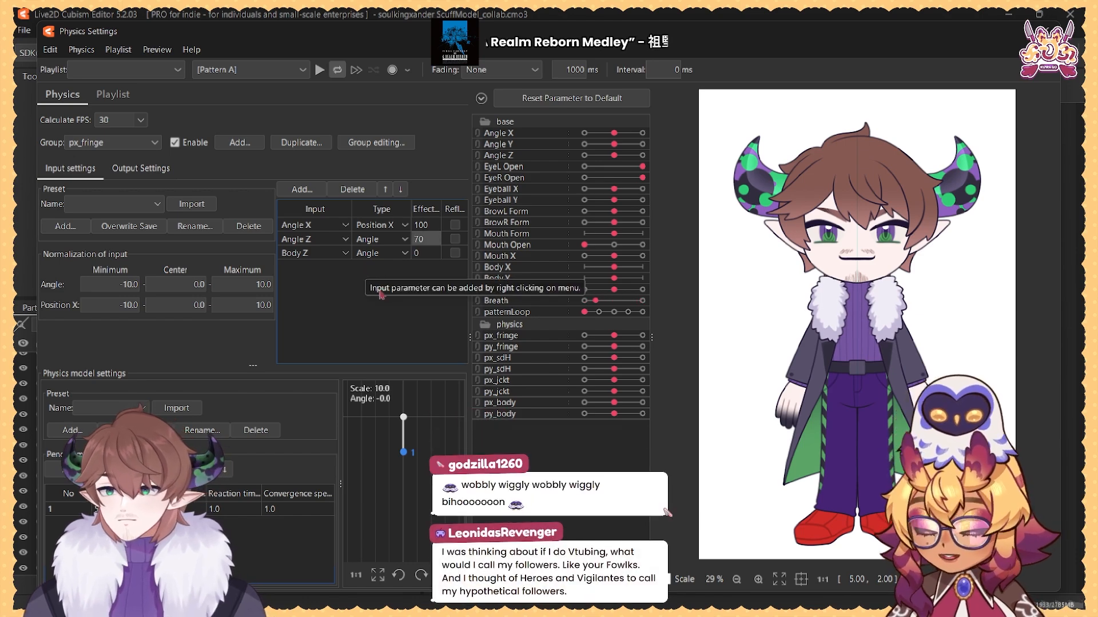
pyautogui.doubleClick(426, 254)
pyautogui.write('30')
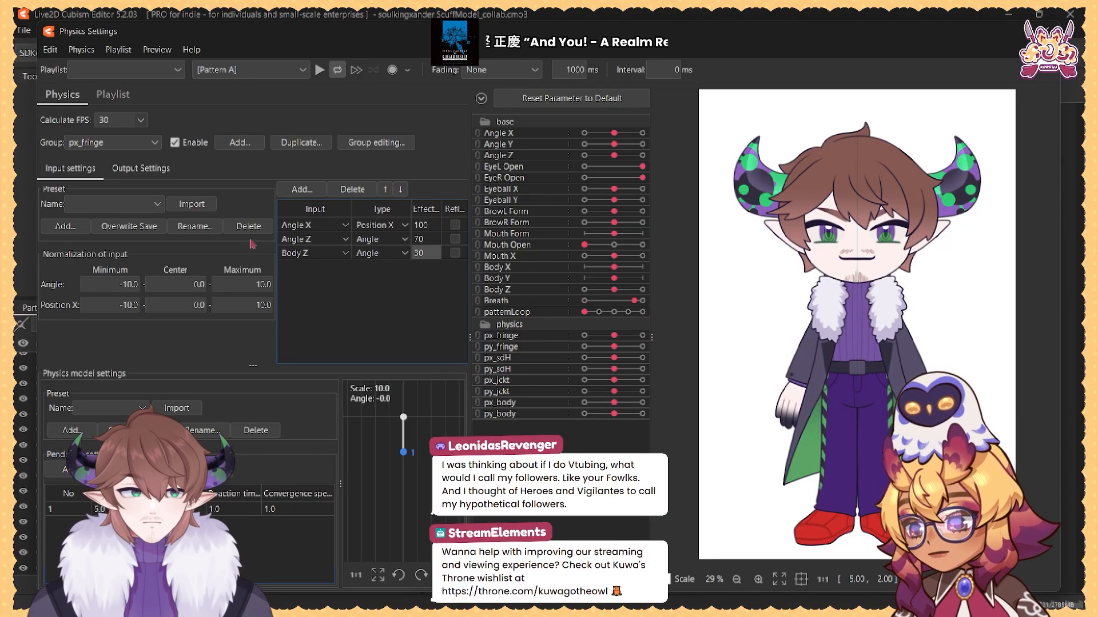
# Step: Set px_fringe's angle input normalization to a minimum of -30 and a maximum of 30, testing the fringe by swinging Angle Z
pyautogui.moveTo(613, 155); pyautogui.dragTo(562, 170)
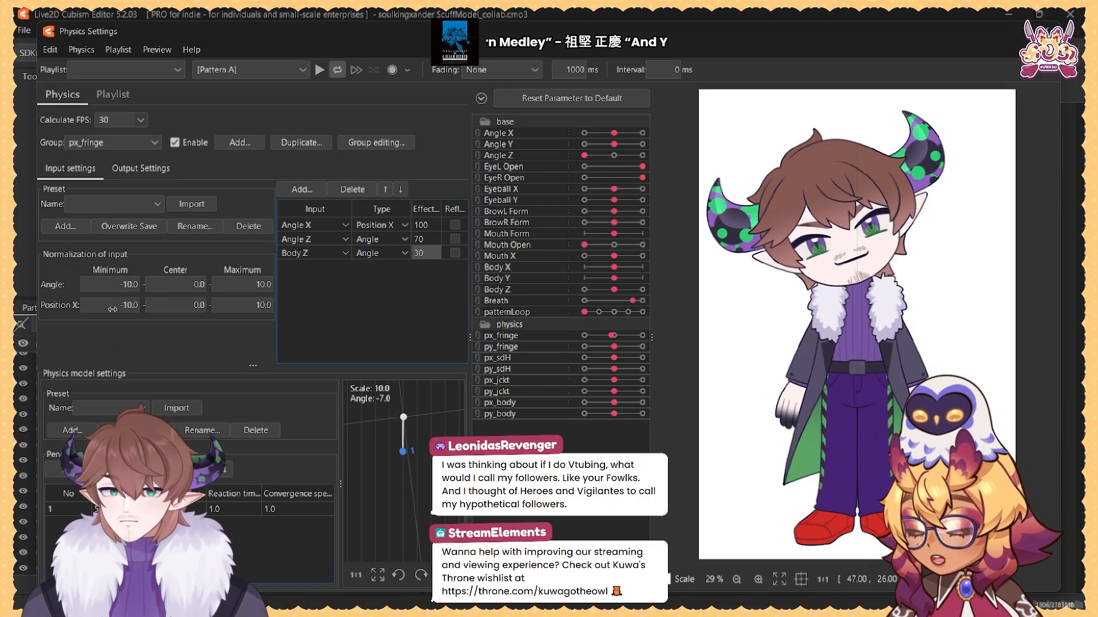
pyautogui.doubleClick(128, 284)
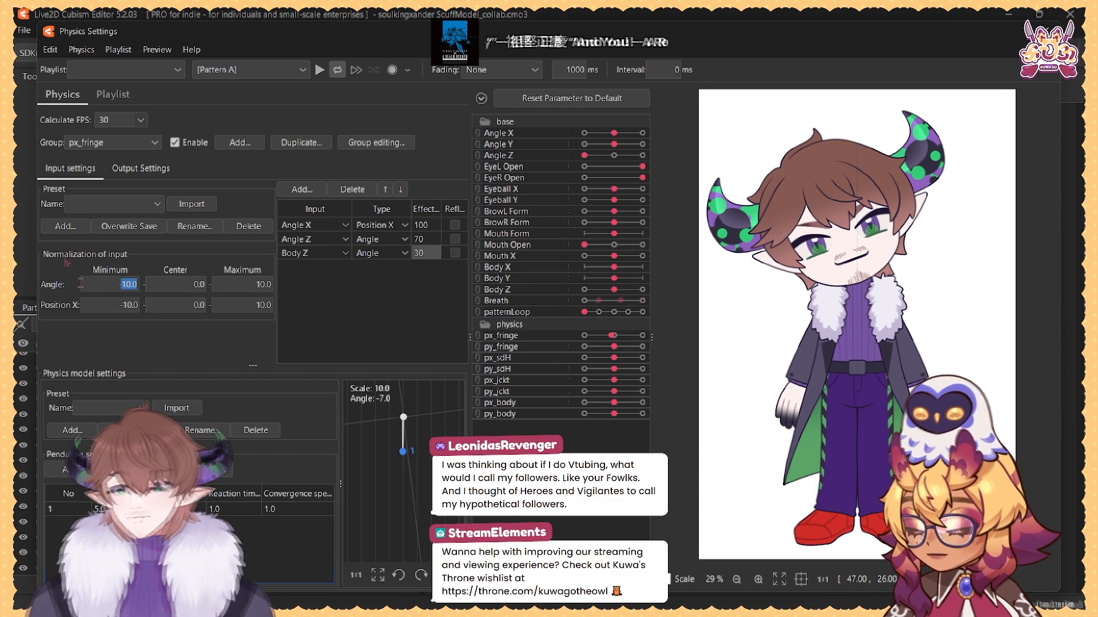
pyautogui.click(108, 258)
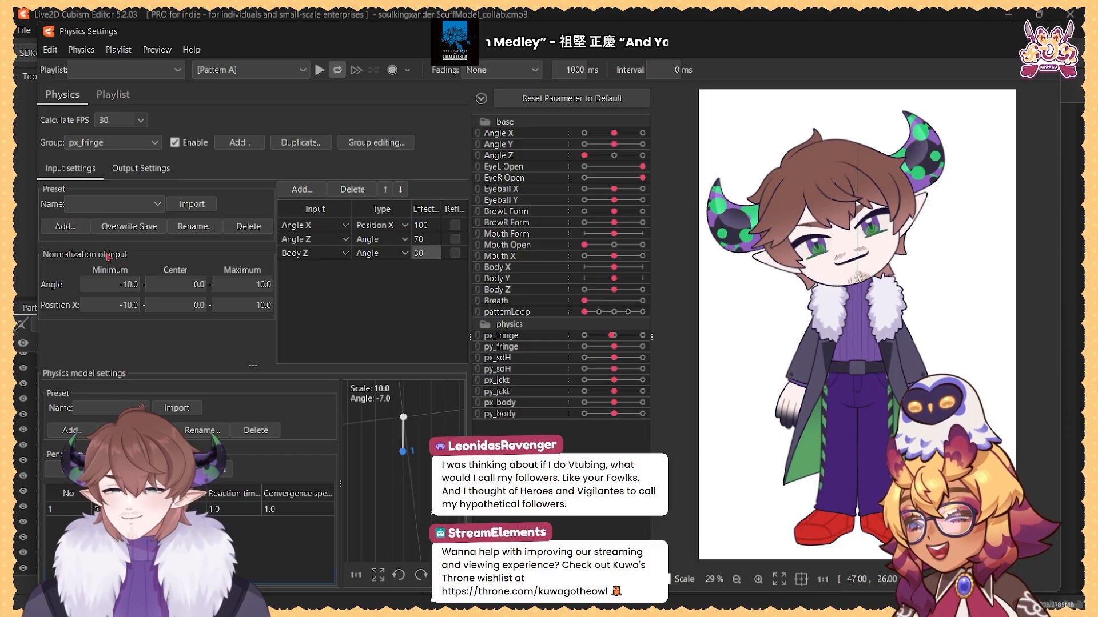
pyautogui.doubleClick(119, 283)
pyautogui.moveTo(120, 285); pyautogui.dragTo(126, 286)
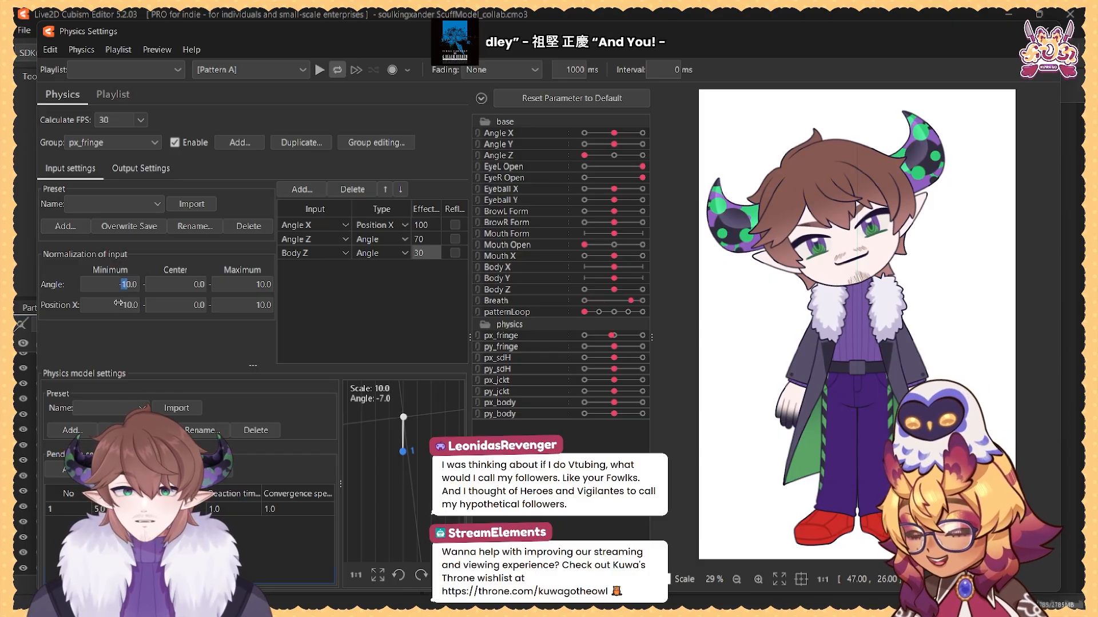
pyautogui.write('3')
pyautogui.click(259, 284)
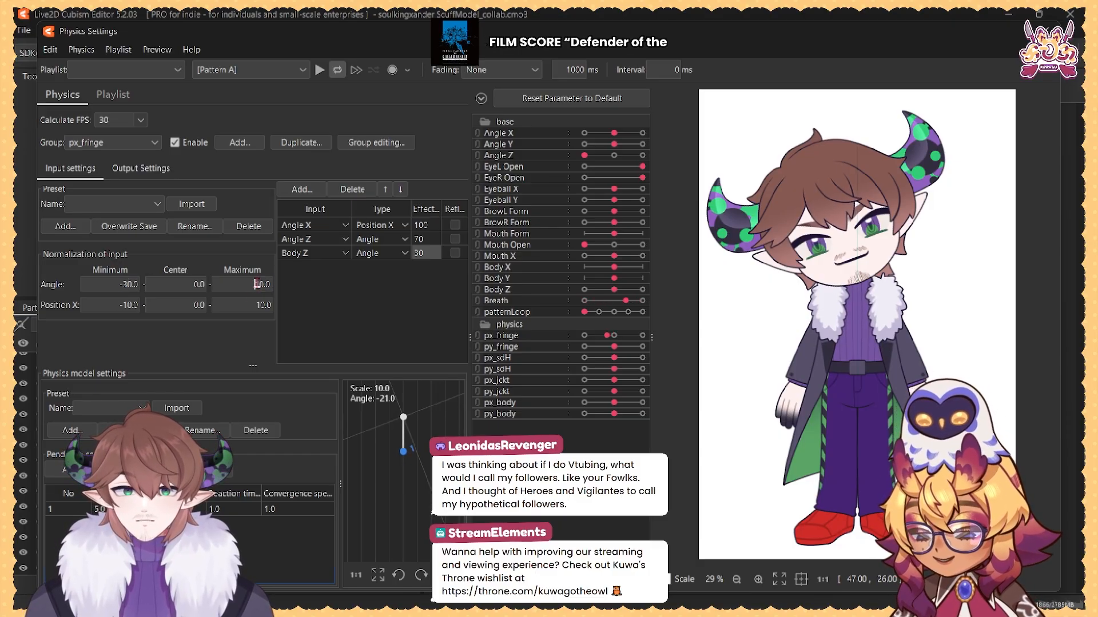
pyautogui.write('3')
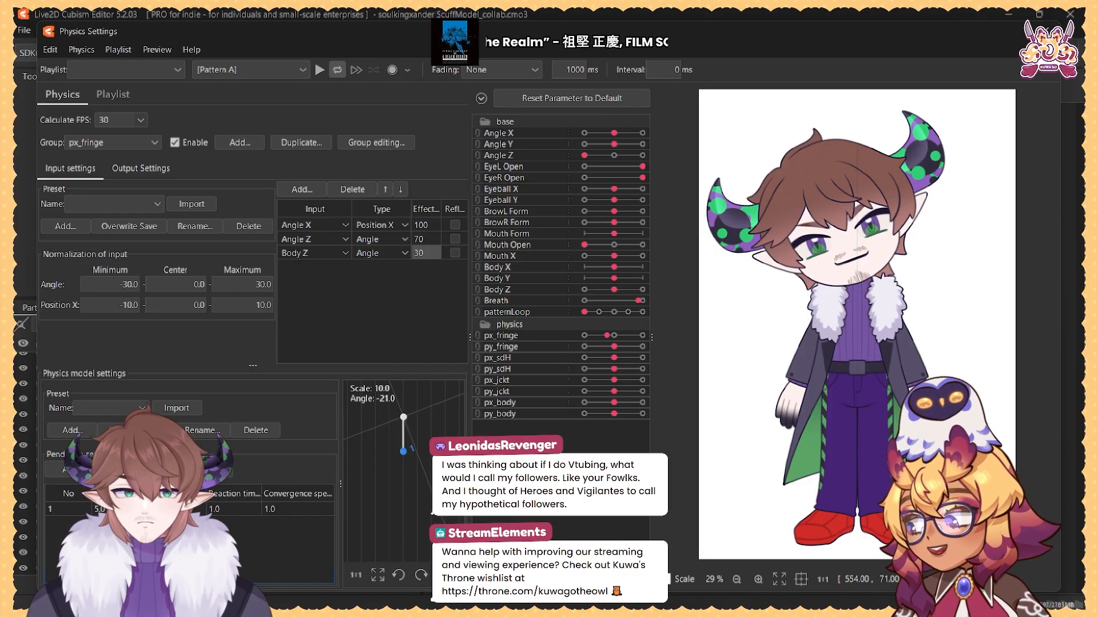
pyautogui.moveTo(615, 156); pyautogui.dragTo(571, 163)
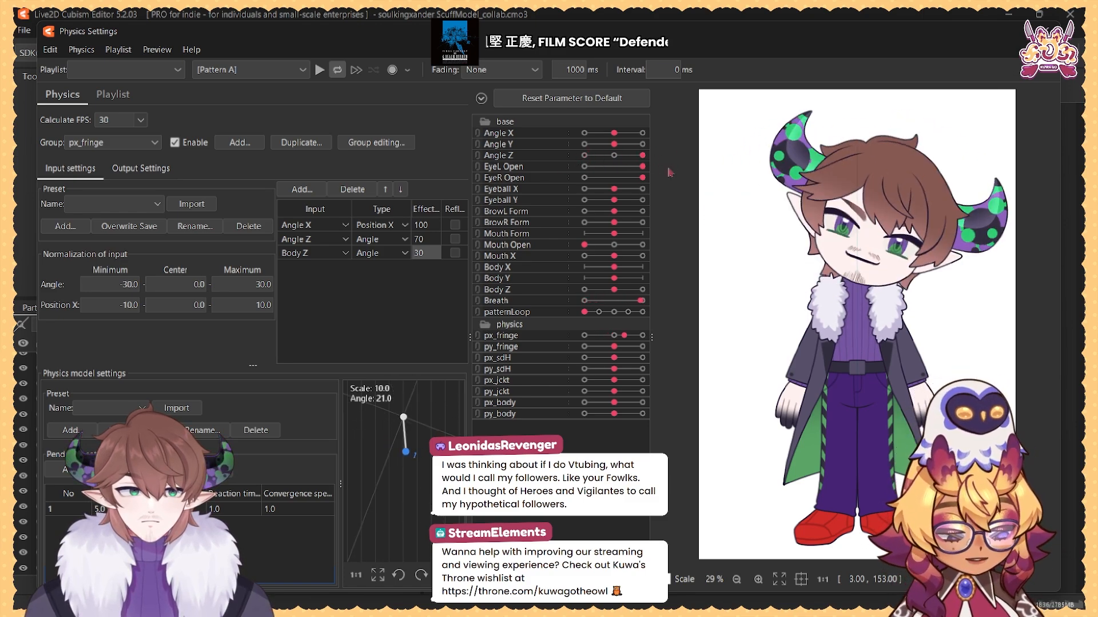
pyautogui.moveTo(612, 156)
pyautogui.mouseDown()
pyautogui.moveTo(580, 160)
pyautogui.moveTo(617, 159)
pyautogui.mouseUp()
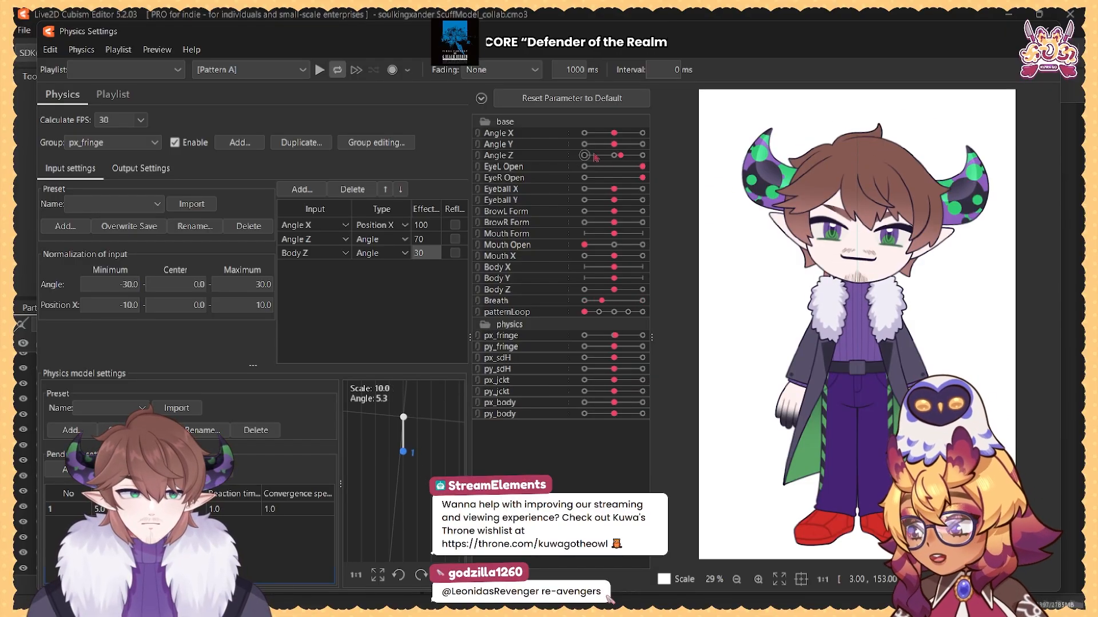
# Step: Give the py_fringe group an angle input normalization of -30 minimum and 30 maximum
pyautogui.click(144, 144)
pyautogui.click(109, 171)
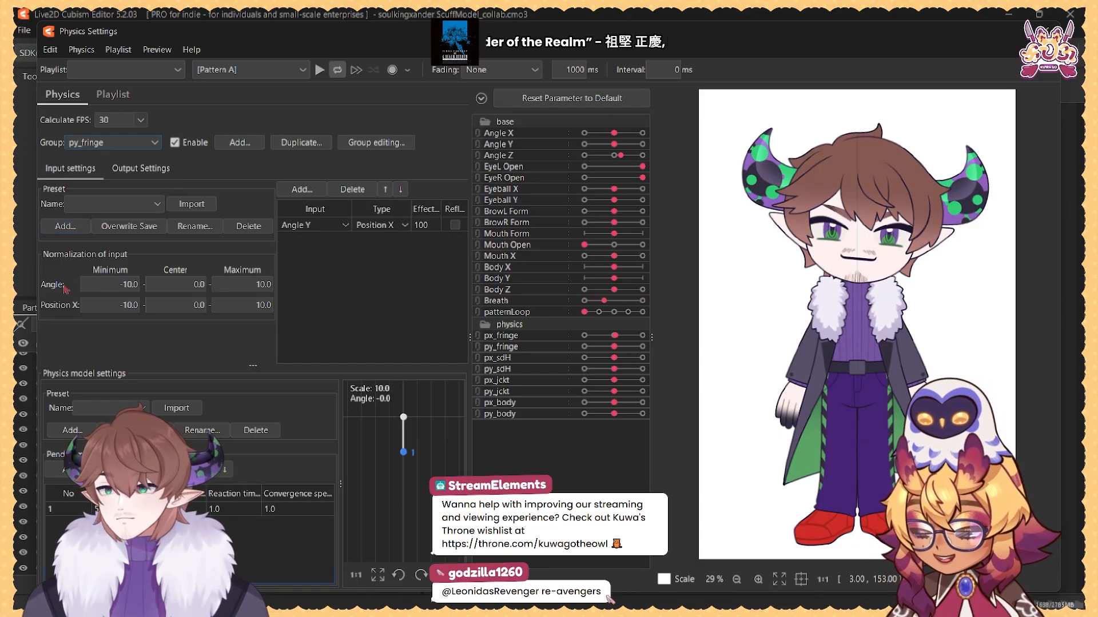
pyautogui.doubleClick(123, 284)
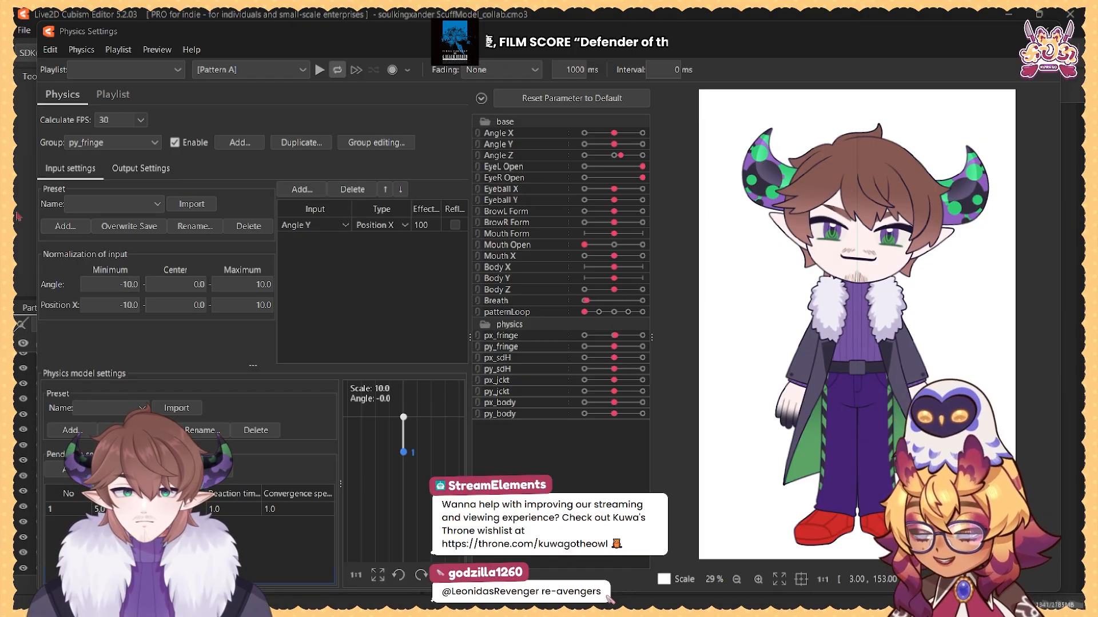
pyautogui.click(131, 282)
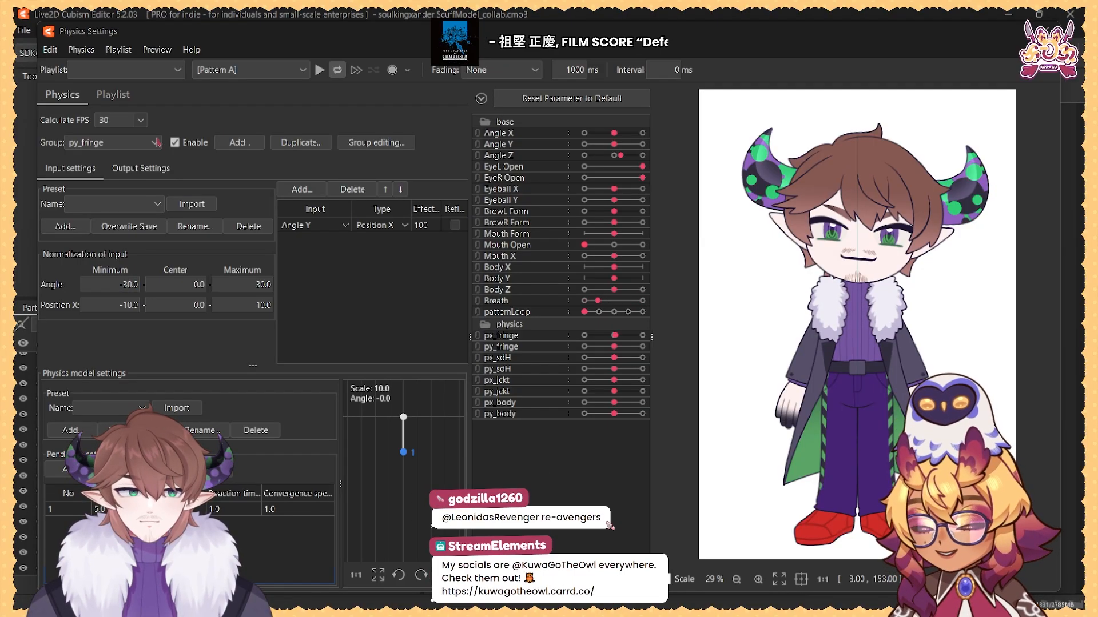
# Step: Add a physics group named px_SdH with the Head Input preset and the Hair (Short) physics model preset
pyautogui.click(156, 143)
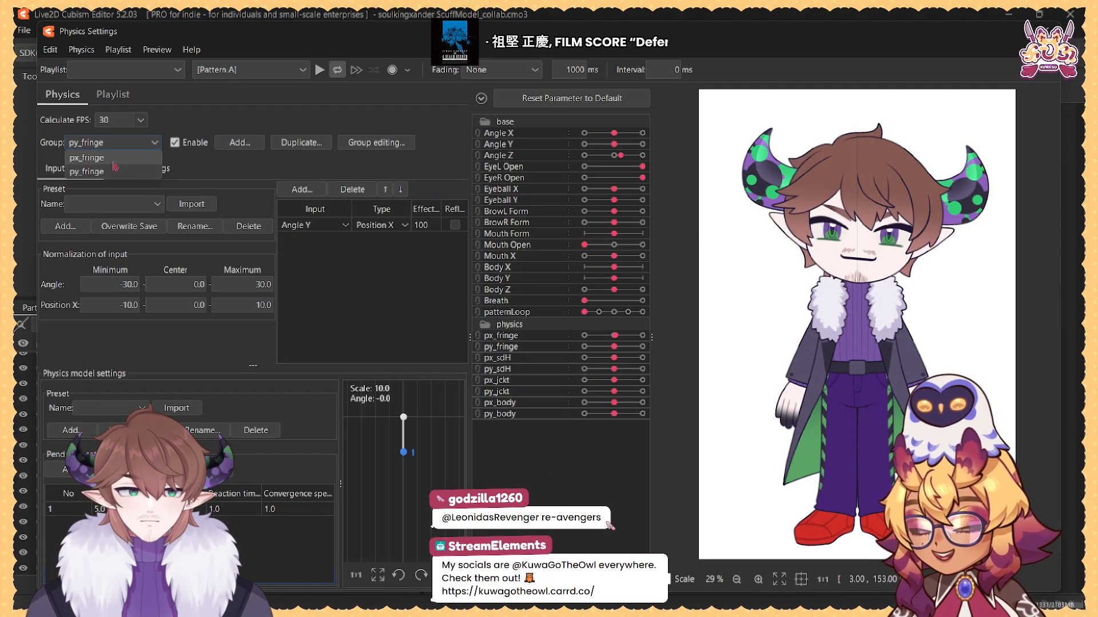
pyautogui.click(151, 150)
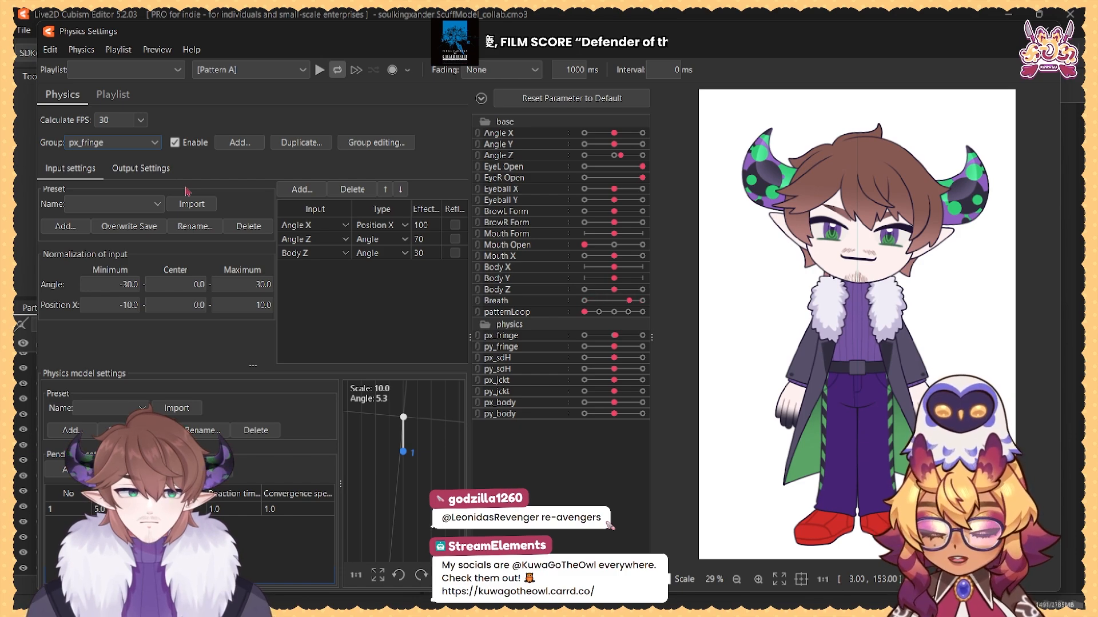
pyautogui.click(233, 146)
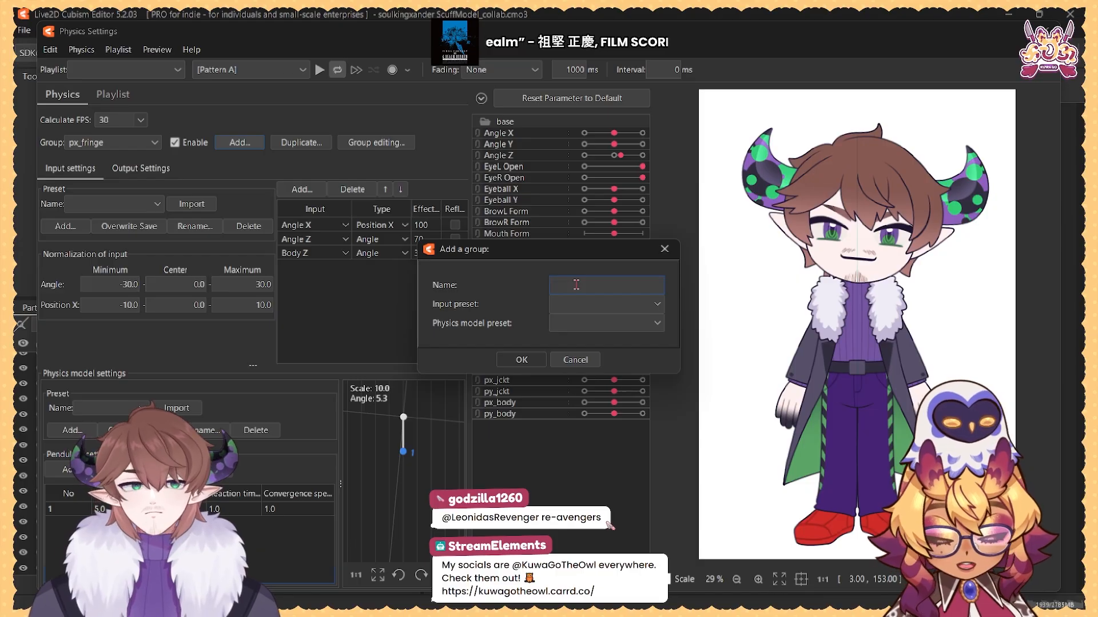
pyautogui.write('px_Sd')
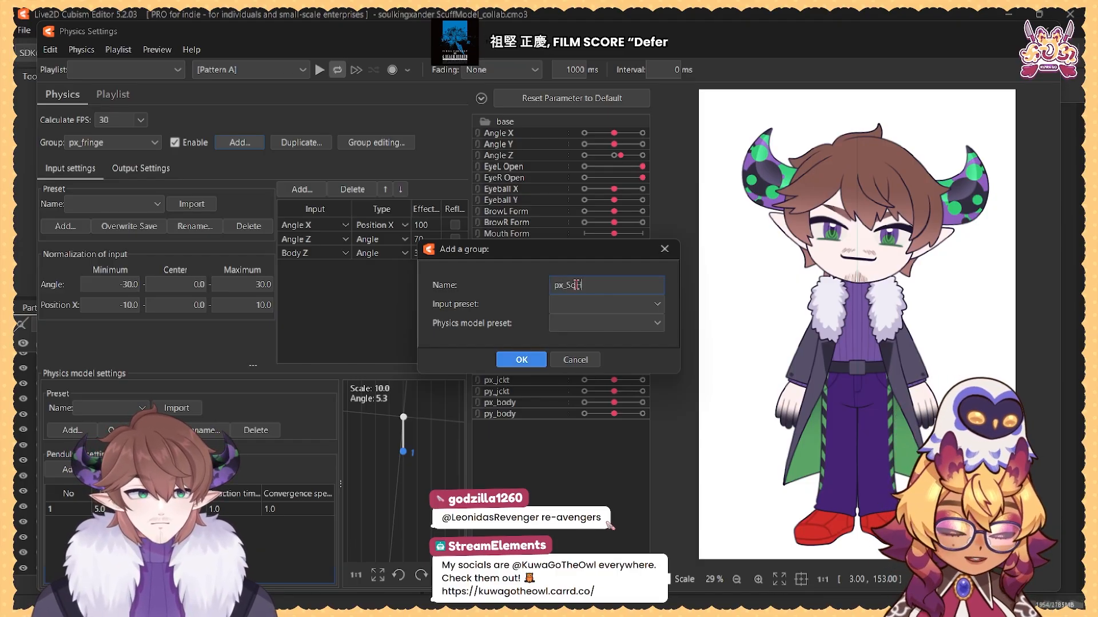
pyautogui.click(580, 310)
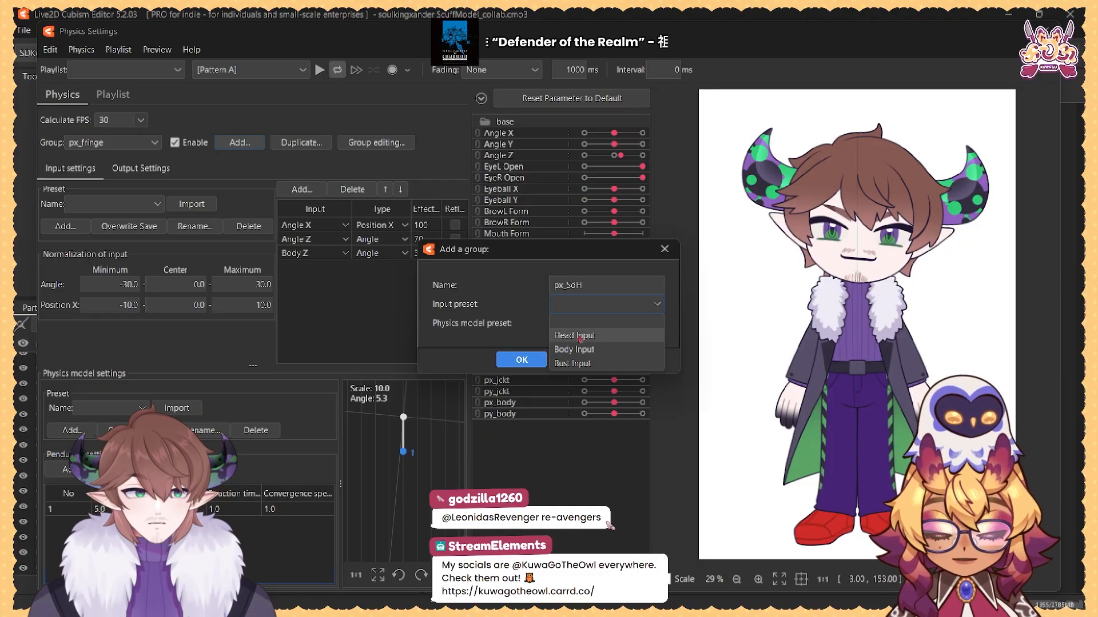
pyautogui.click(581, 336)
pyautogui.click(569, 325)
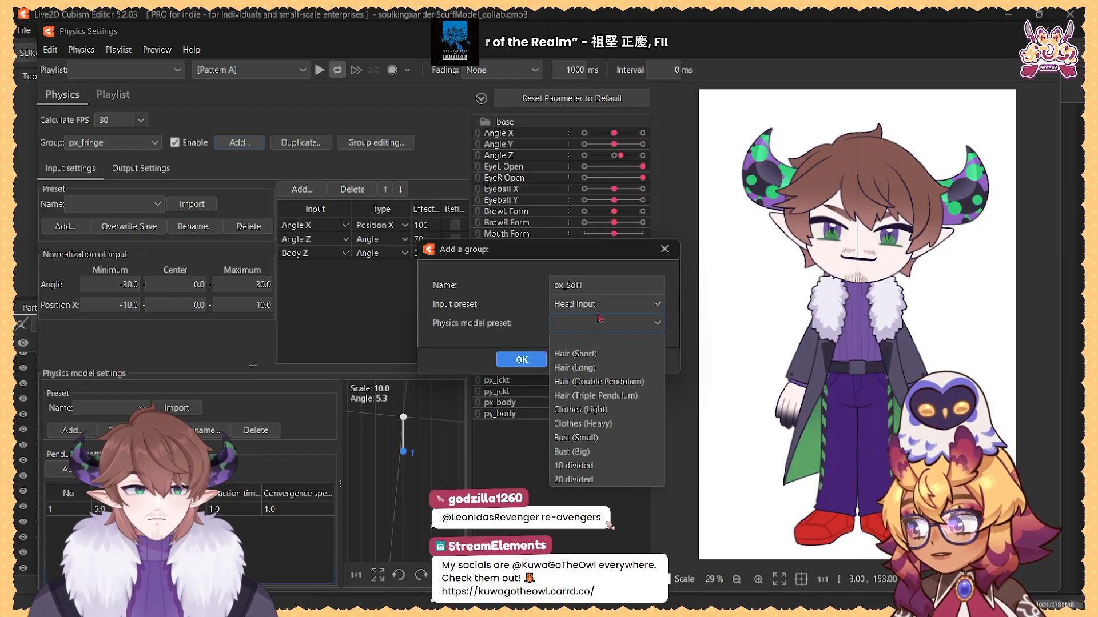
pyautogui.click(606, 354)
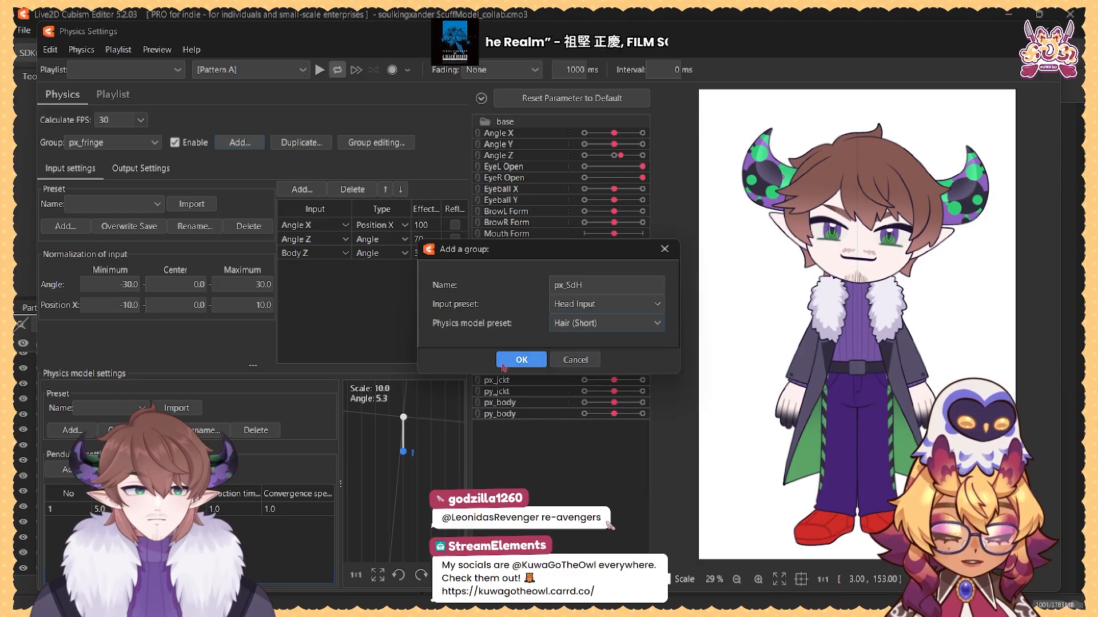
pyautogui.click(511, 361)
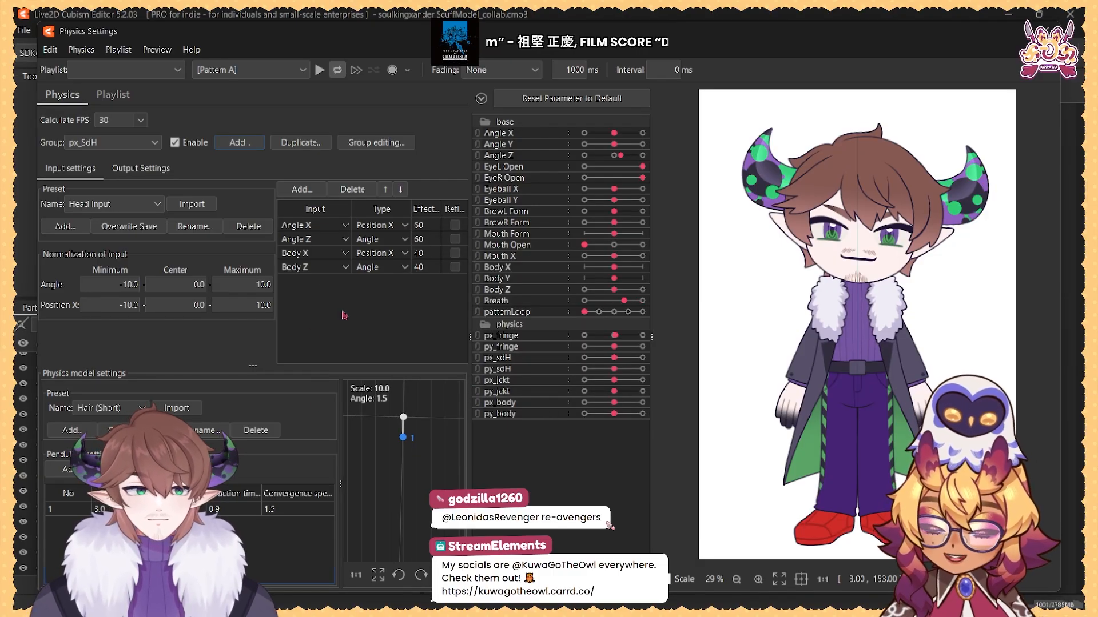
# Step: Remove the Body X input from the px_SdH group and set the effectiveness of Angle X to 100
pyautogui.click(323, 254)
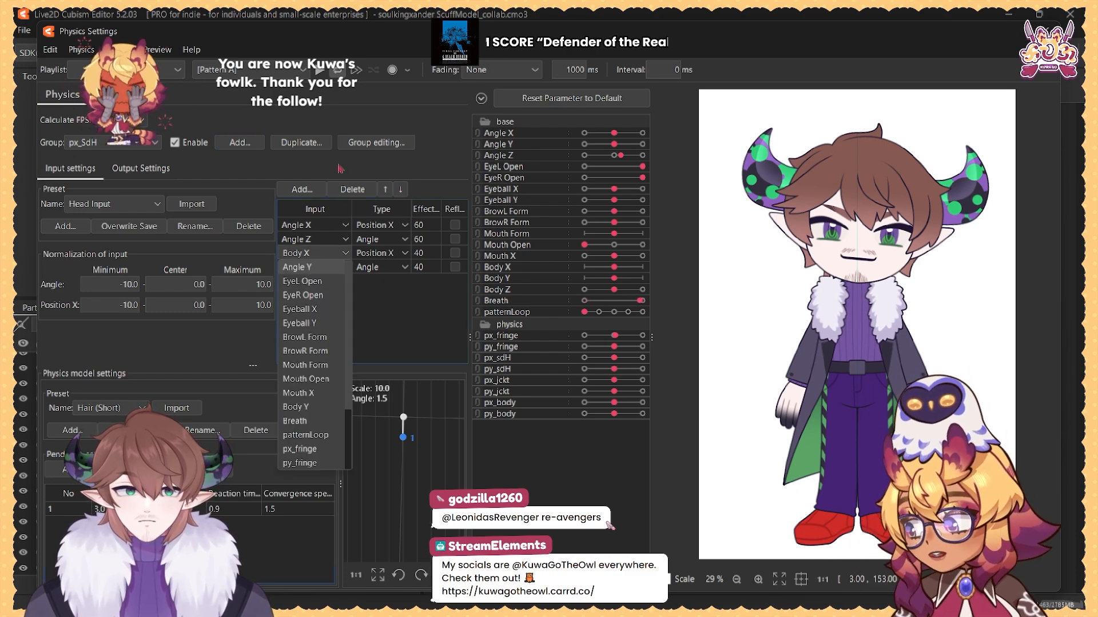
pyautogui.write('100')
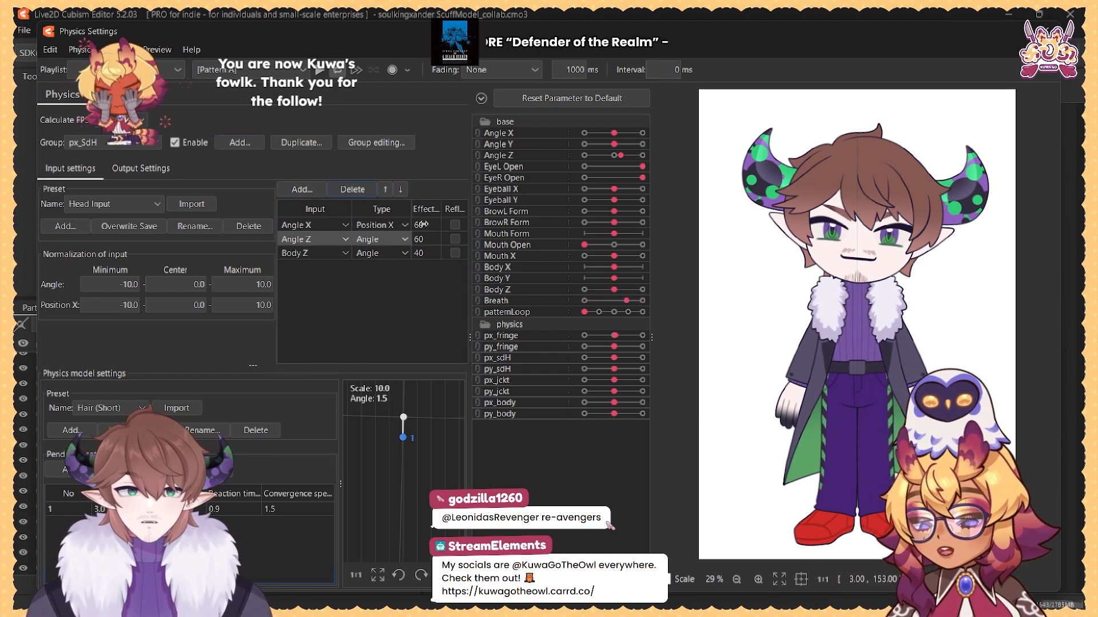
pyautogui.press('Return')
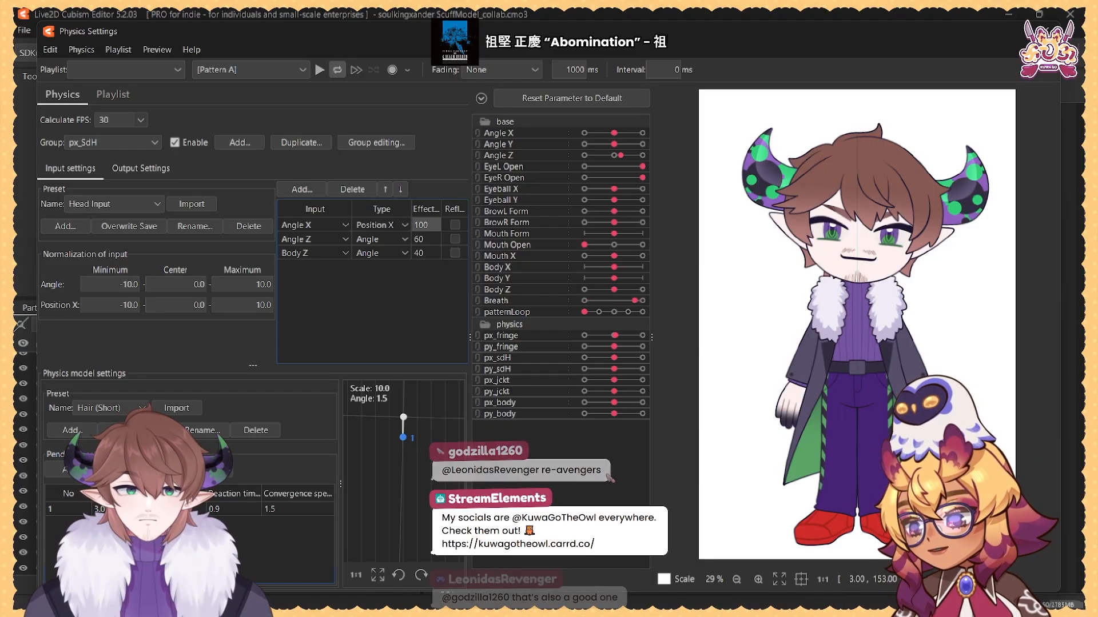
# Step: Add px_sdH as the px_SdH group's output with a scale of 18, testing the side hair by swinging Angle X
pyautogui.click(141, 168)
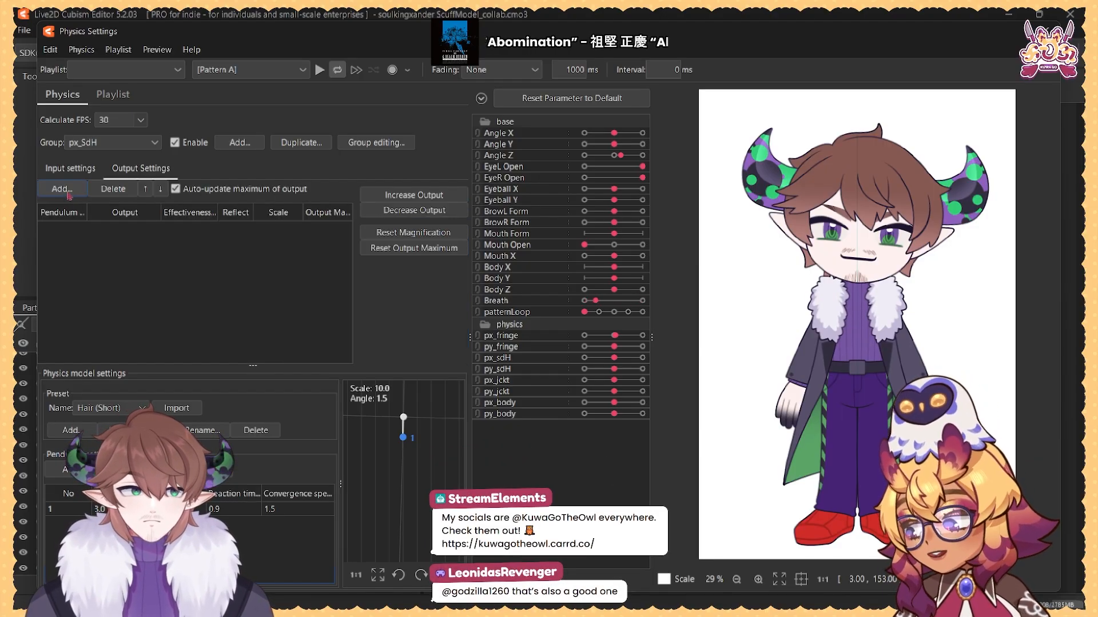
pyautogui.click(67, 194)
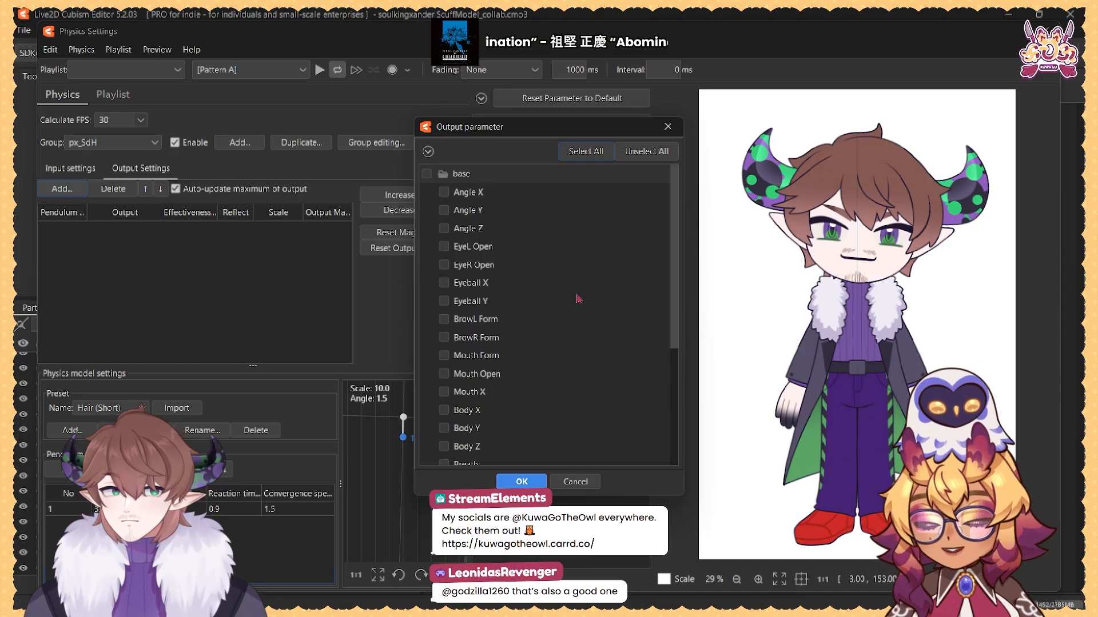
pyautogui.scroll(-4, 580, 322)
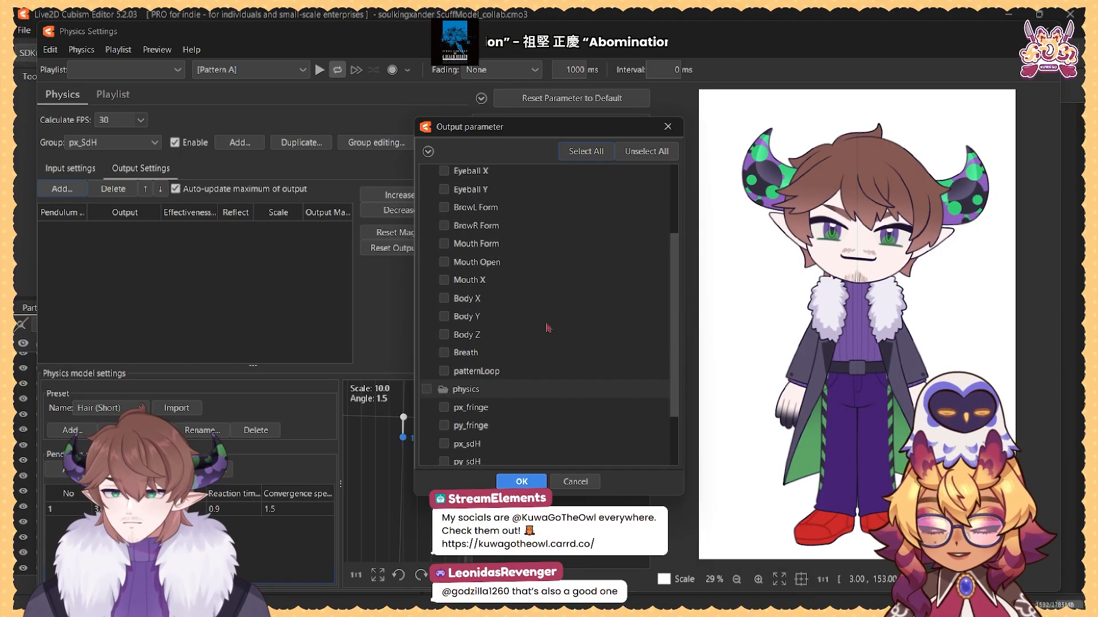
pyautogui.click(445, 366)
pyautogui.click(521, 482)
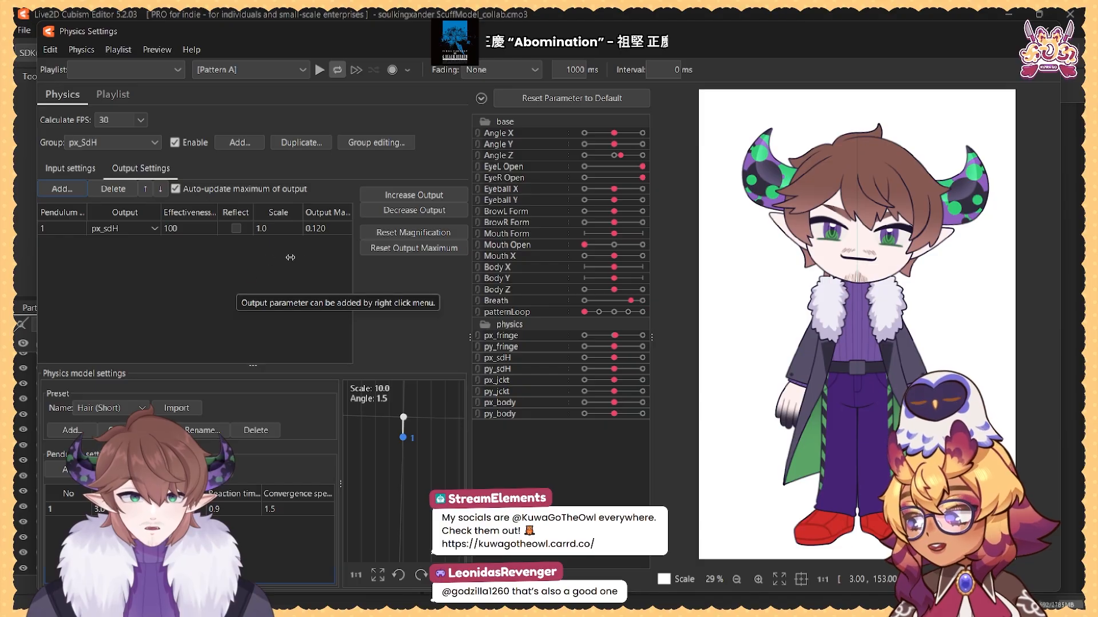
pyautogui.doubleClick(282, 228)
pyautogui.write('18')
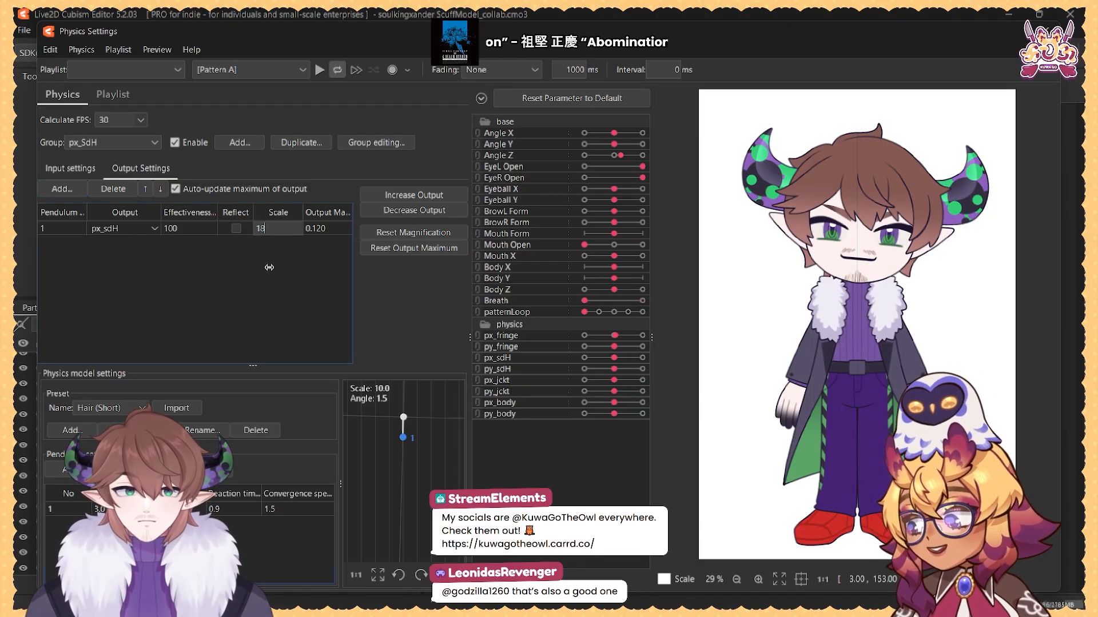
pyautogui.moveTo(614, 133)
pyautogui.mouseDown()
pyautogui.moveTo(606, 147)
pyautogui.moveTo(623, 147)
pyautogui.moveTo(584, 140)
pyautogui.moveTo(617, 137)
pyautogui.mouseUp()
# Step: Duplicate the px_SdH group as py_SdH and change the copy's output parameter to py_sdH
pyautogui.click(312, 144)
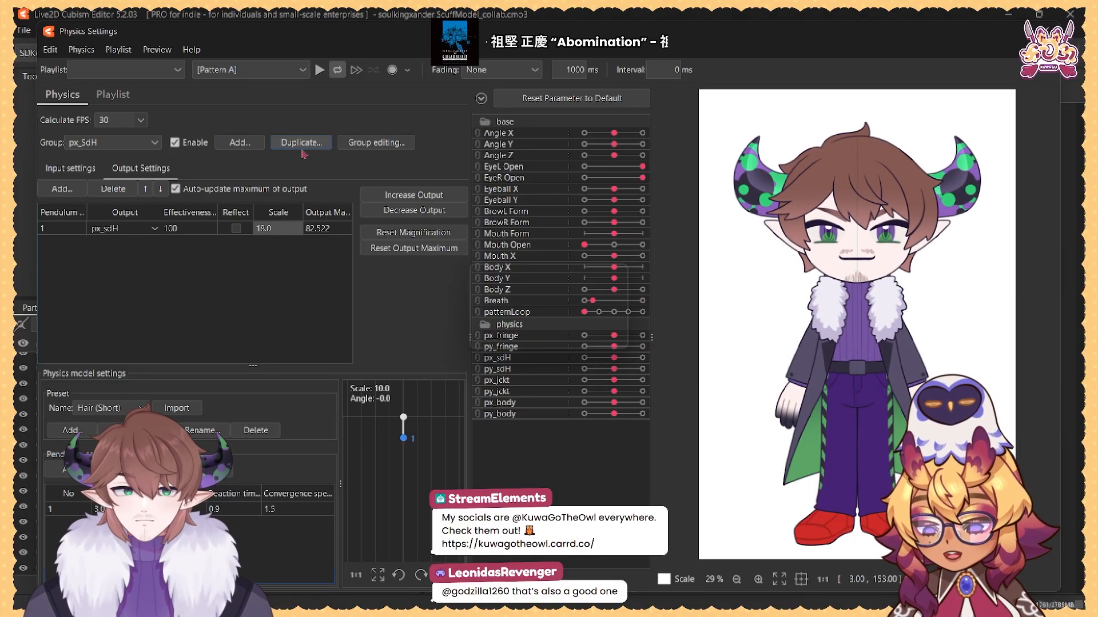
pyautogui.moveTo(516, 300); pyautogui.dragTo(520, 301)
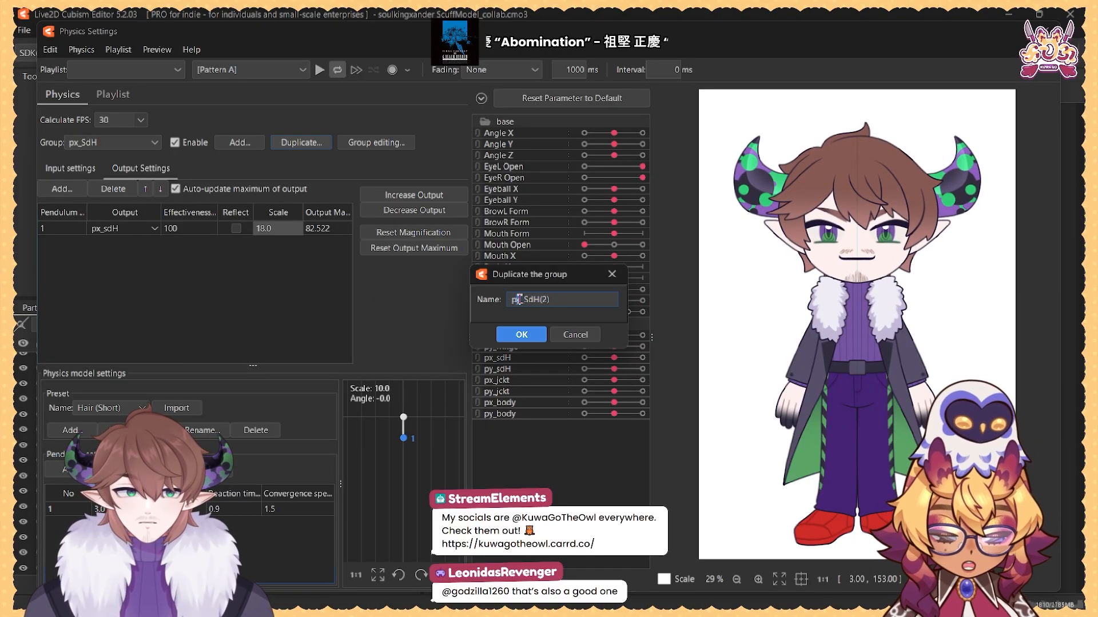
pyautogui.write('y')
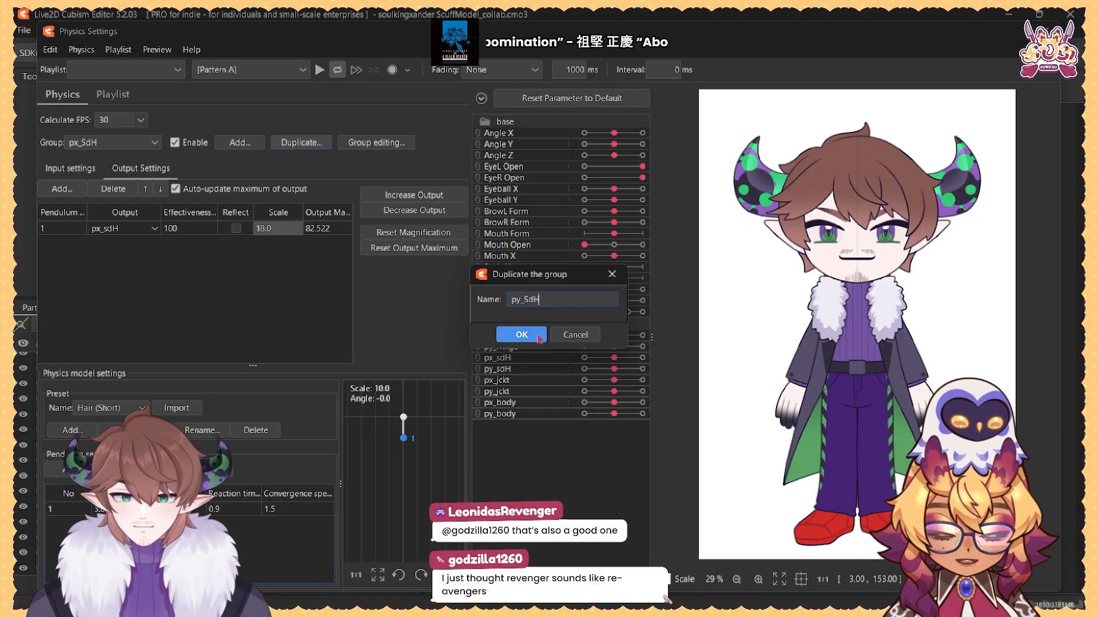
pyautogui.click(521, 335)
pyautogui.click(118, 231)
pyautogui.scroll(-4, 115, 355)
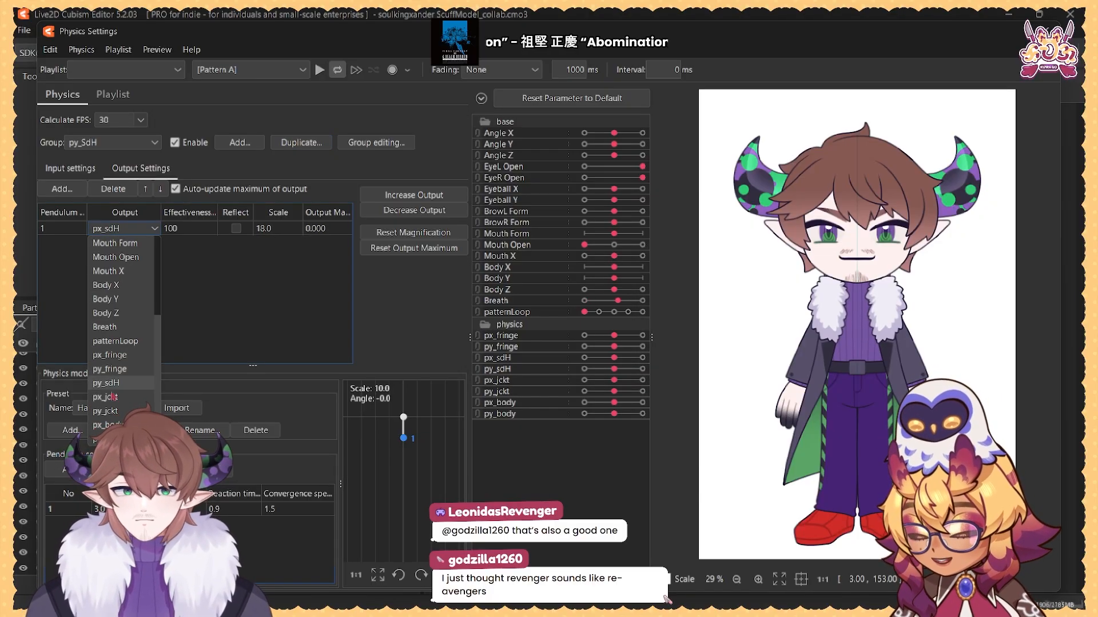
pyautogui.click(114, 383)
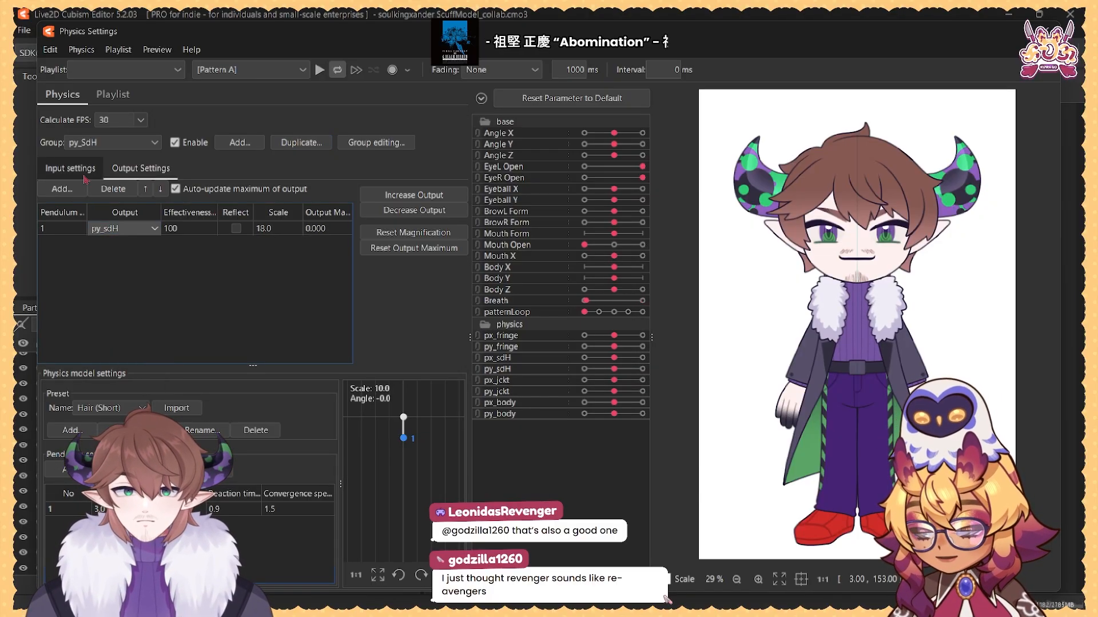
# Step: Reduce py_SdH's inputs to Angle Y alone by switching Angle X to Angle Y and deleting Angle Z and Body Z, testing with Angle Y
pyautogui.click(69, 168)
pyautogui.click(337, 239)
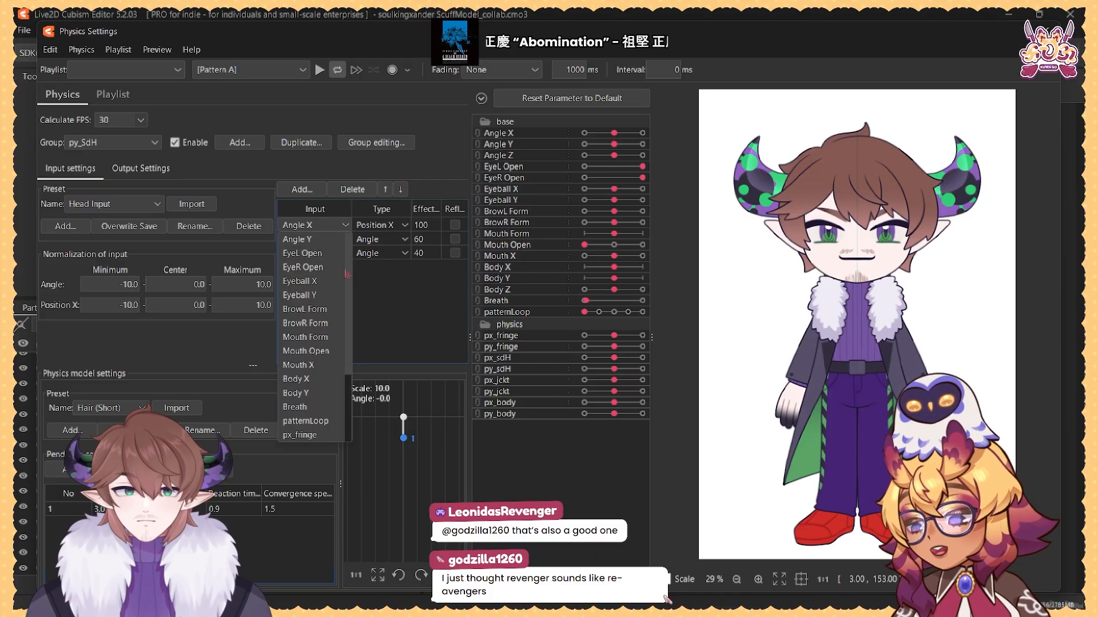
pyautogui.click(313, 240)
pyautogui.click(328, 242)
pyautogui.click(352, 189)
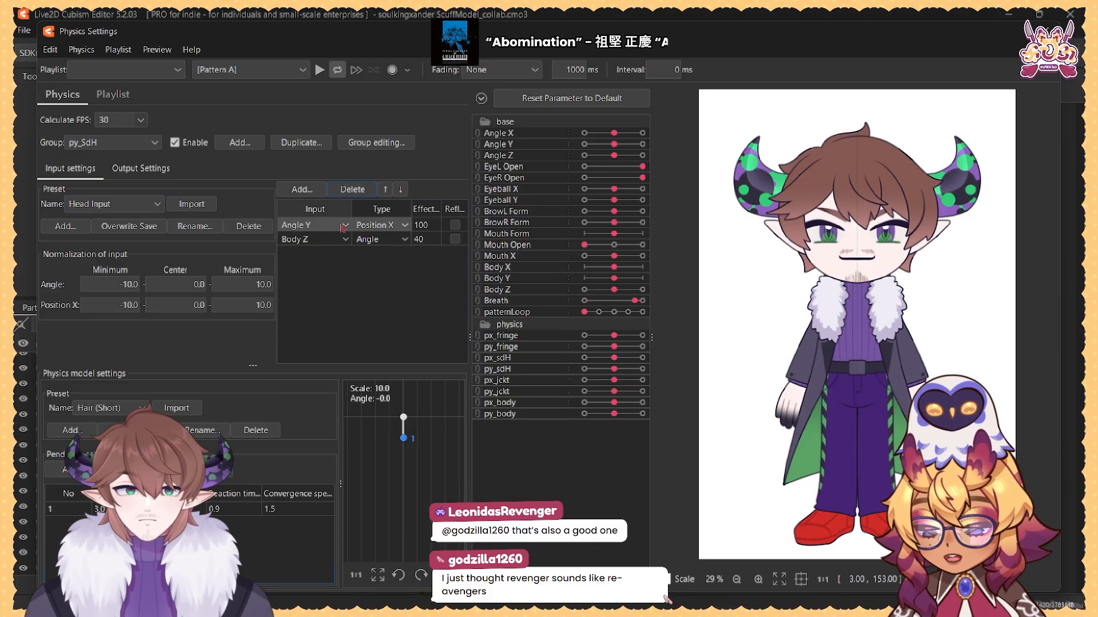
pyautogui.click(327, 240)
pyautogui.click(350, 191)
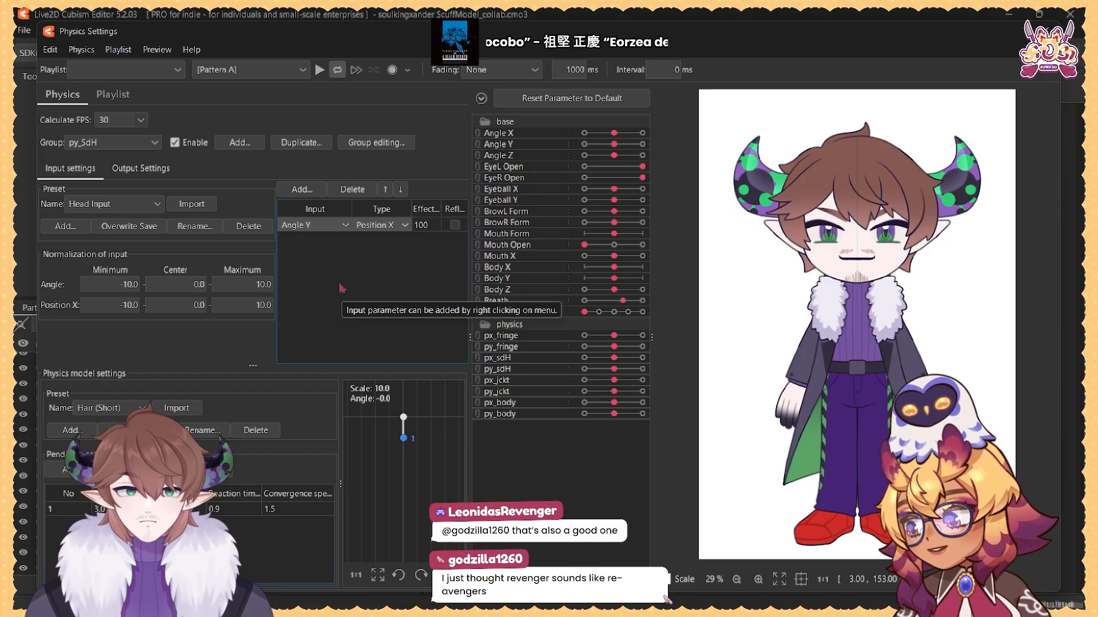
pyautogui.moveTo(614, 145)
pyautogui.mouseDown()
pyautogui.moveTo(598, 152)
pyautogui.moveTo(638, 152)
pyautogui.moveTo(613, 150)
pyautogui.mouseUp()
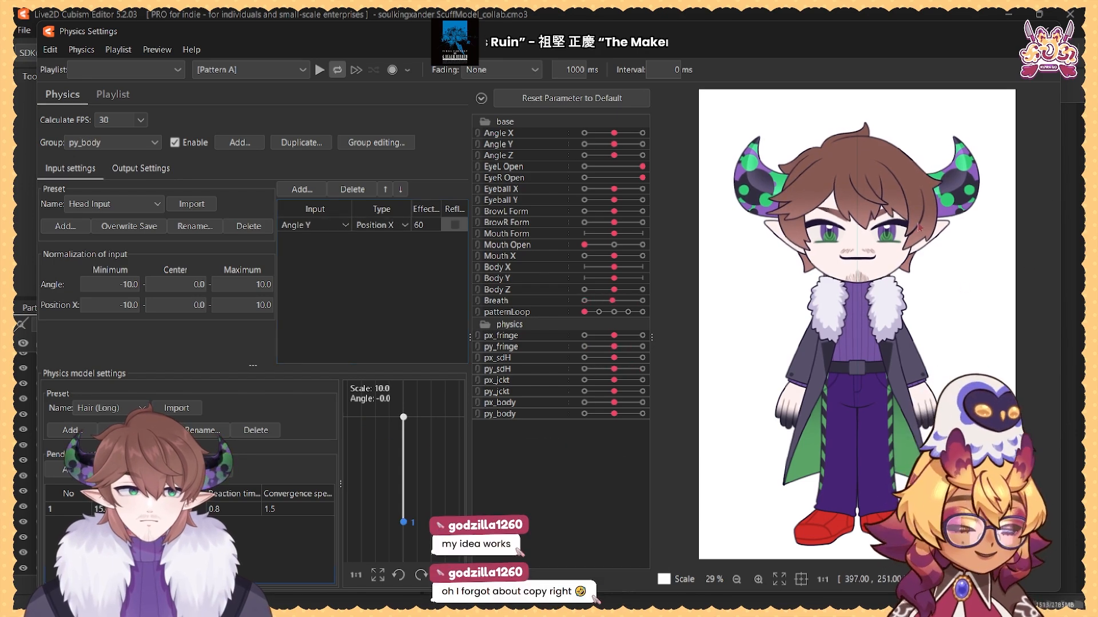
# Step: Test the finished physics groups by moving the previewed model around and swinging Angle Y and Angle X
pyautogui.moveTo(741, 155); pyautogui.dragTo(689, 366)
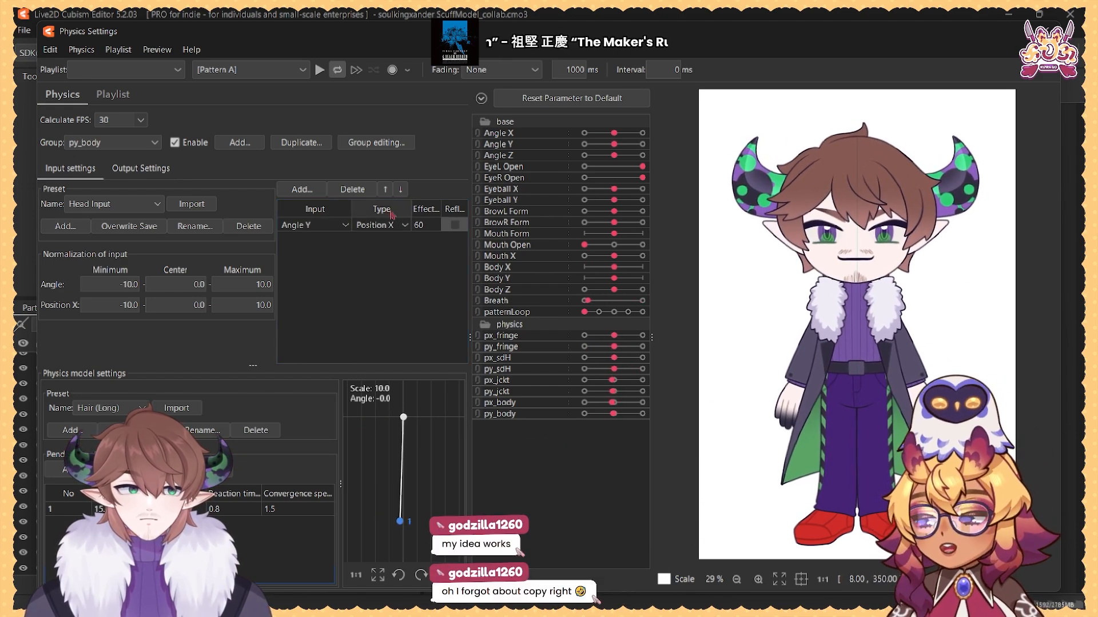
pyautogui.moveTo(614, 144)
pyautogui.mouseDown()
pyautogui.moveTo(583, 144)
pyautogui.moveTo(614, 145)
pyautogui.mouseUp()
pyautogui.moveTo(614, 133)
pyautogui.mouseDown()
pyautogui.moveTo(604, 136)
pyautogui.moveTo(612, 138)
pyautogui.mouseUp()
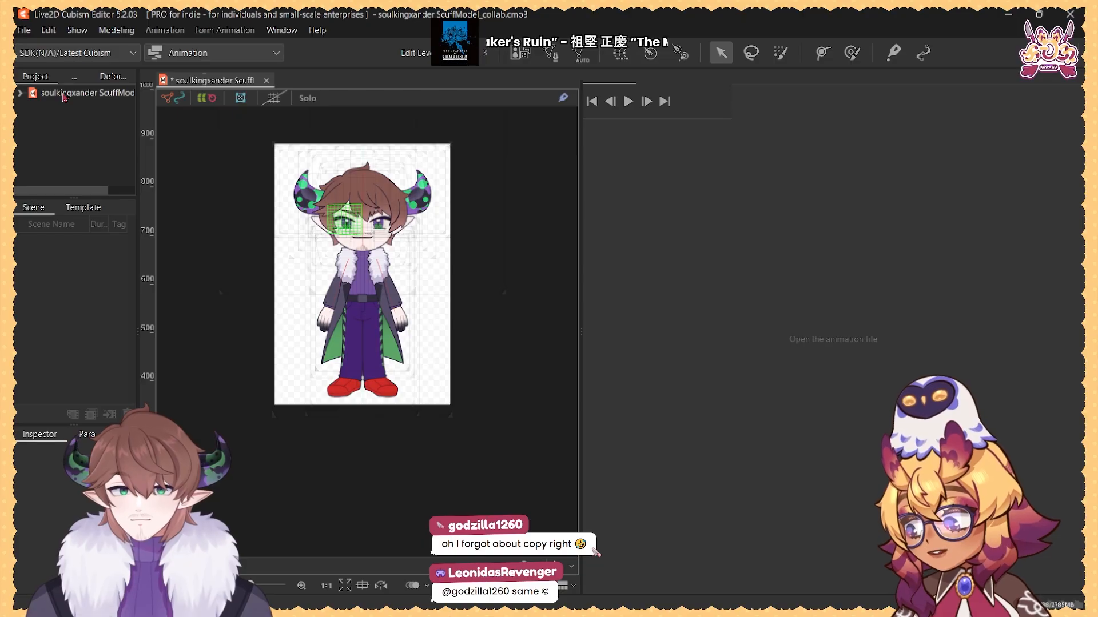
# Step: Create an animation scene from the ScuffModel_collab model with the SDK (Unity) target version and show Scene1's properties
pyautogui.moveTo(65, 97); pyautogui.dragTo(917, 256)
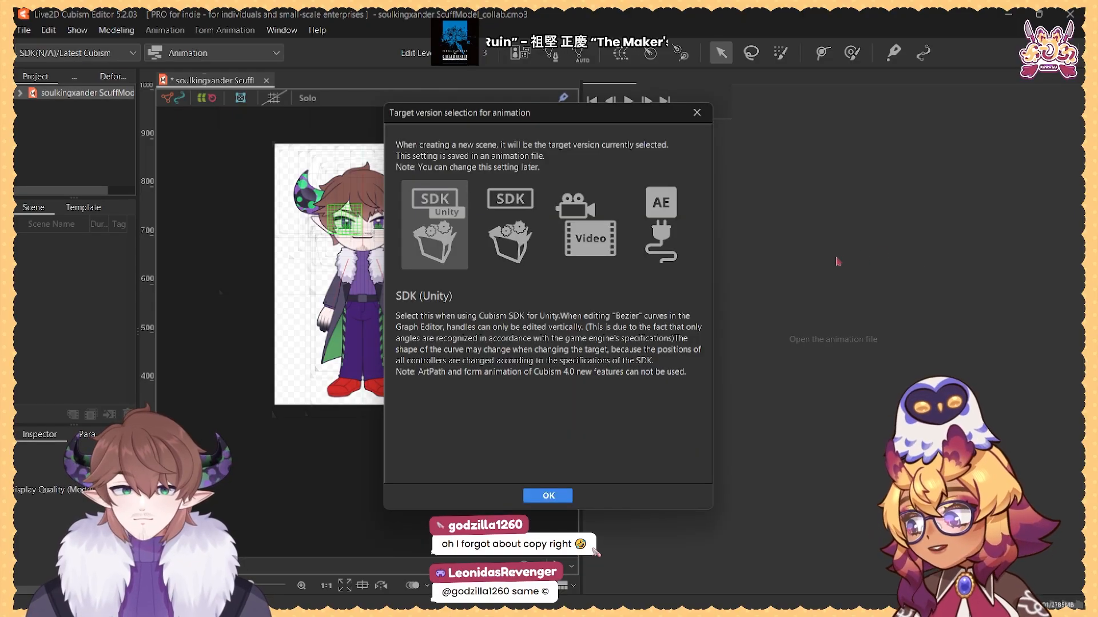
pyautogui.click(547, 496)
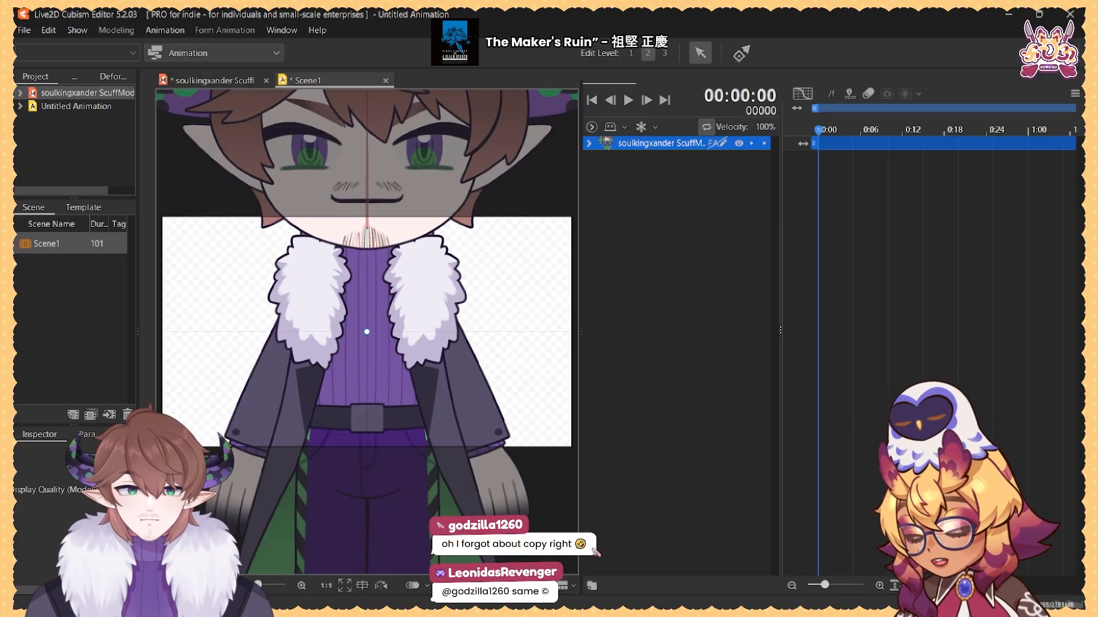
pyautogui.click(91, 437)
pyautogui.click(30, 436)
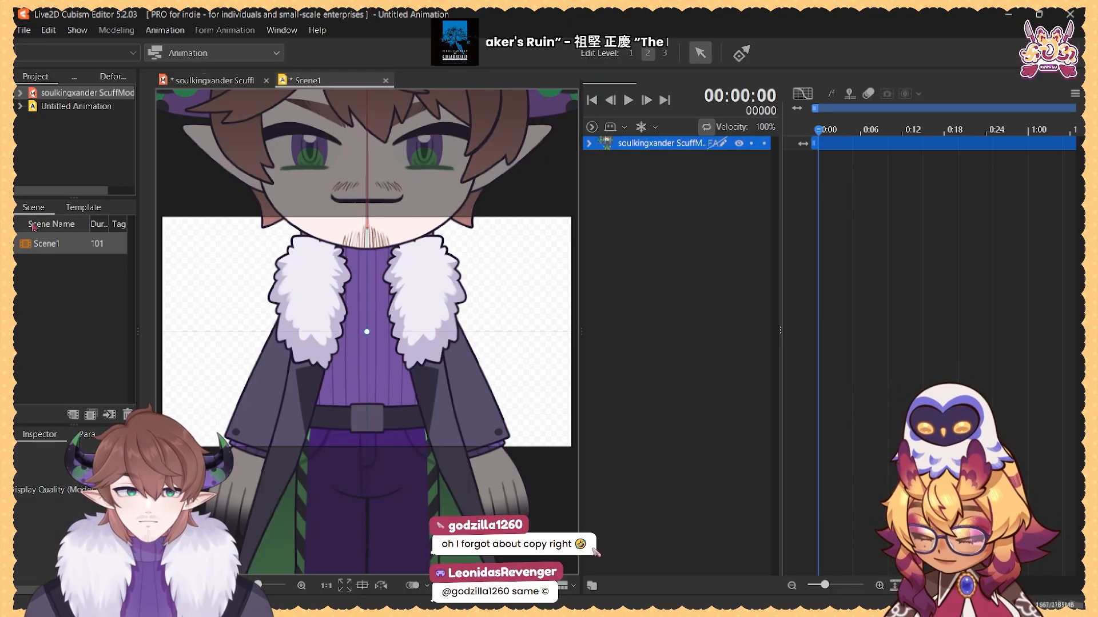
pyautogui.click(47, 245)
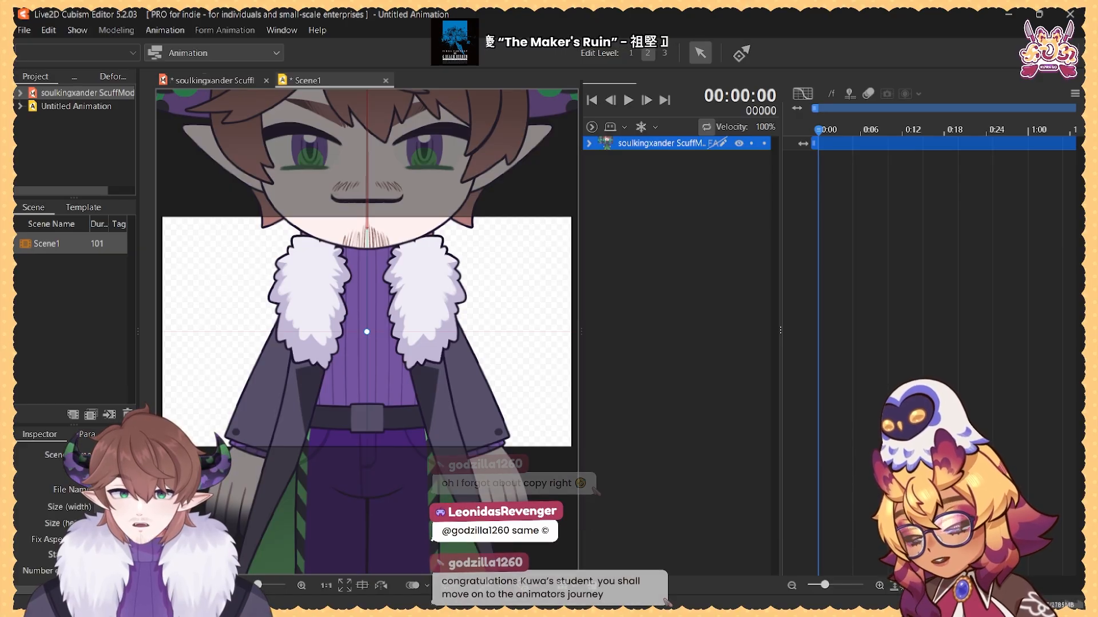
pyautogui.moveTo(138, 332); pyautogui.dragTo(167, 331)
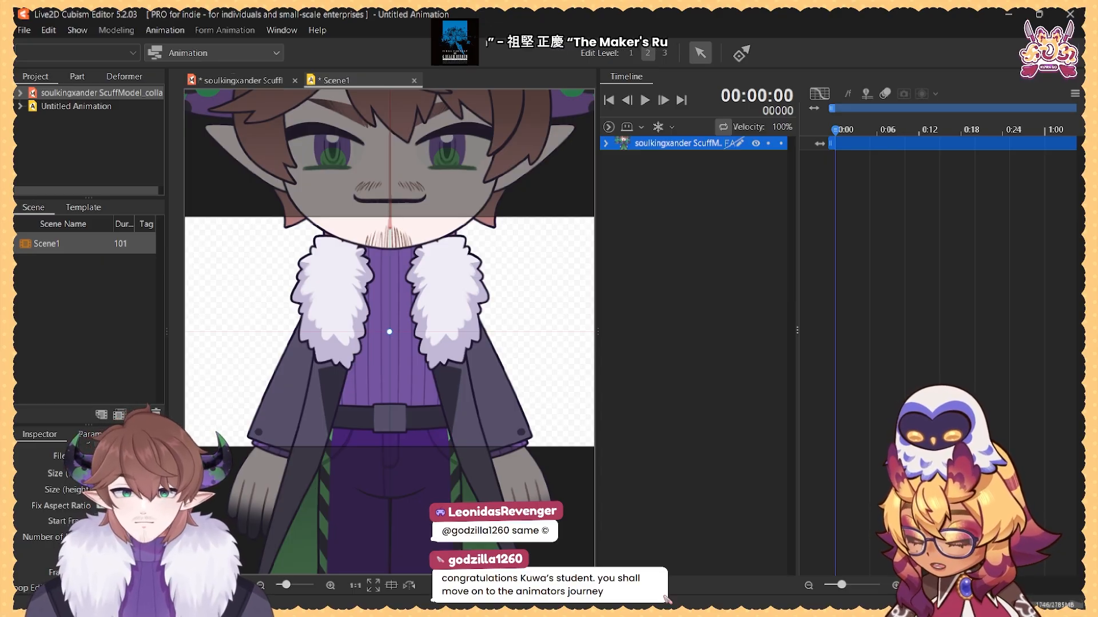
# Step: Resize the scene to a square canvas as wide as the horns and move the model down so its head and upper chest fit inside
pyautogui.scroll(-5, 374, 224)
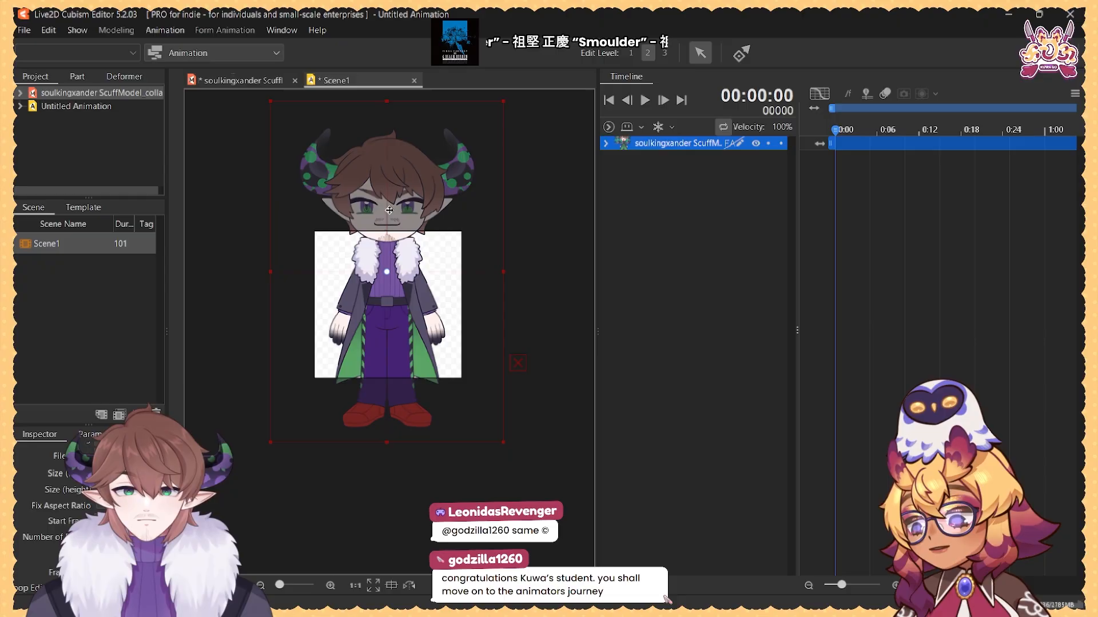
pyautogui.moveTo(389, 204); pyautogui.dragTo(389, 308)
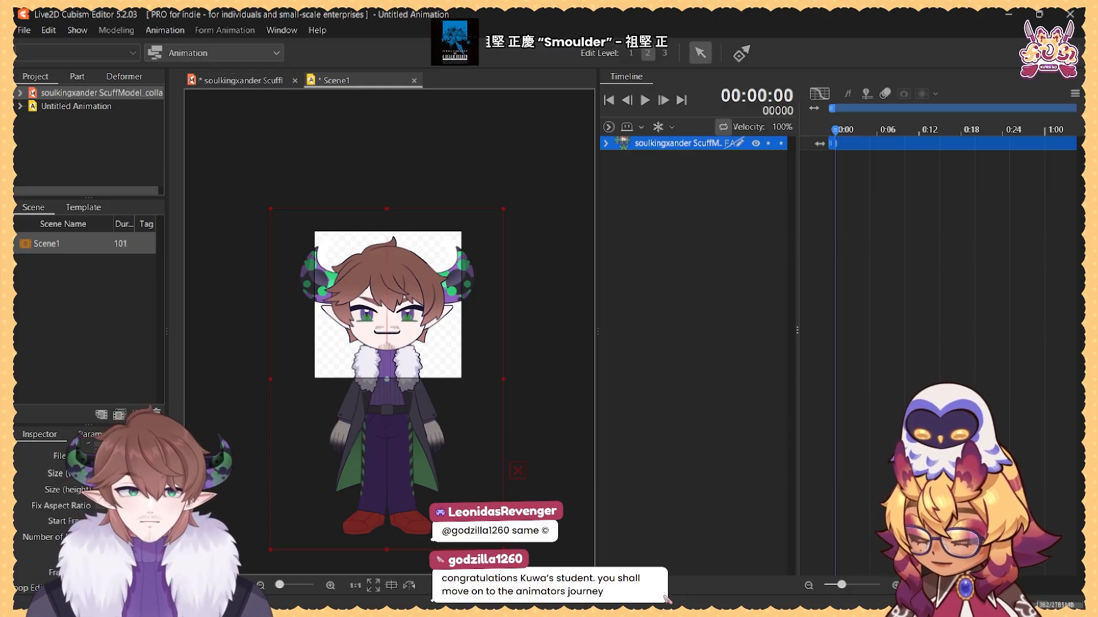
pyautogui.press('Return')
pyautogui.press('Return')
pyautogui.moveTo(381, 330); pyautogui.dragTo(394, 337)
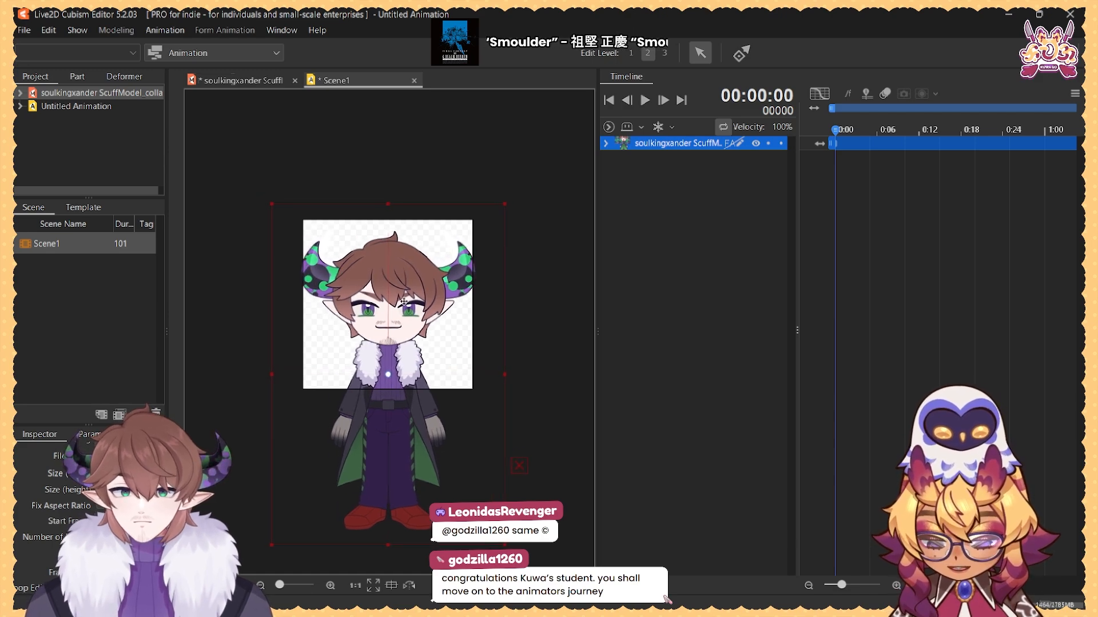
# Step: Widen the timeline area, set Scene1's length to 450 frames and expand the model track to show its base parameters
pyautogui.scroll(3, 404, 302)
pyautogui.scroll(-3, 440, 260)
pyautogui.moveTo(598, 155); pyautogui.dragTo(470, 154)
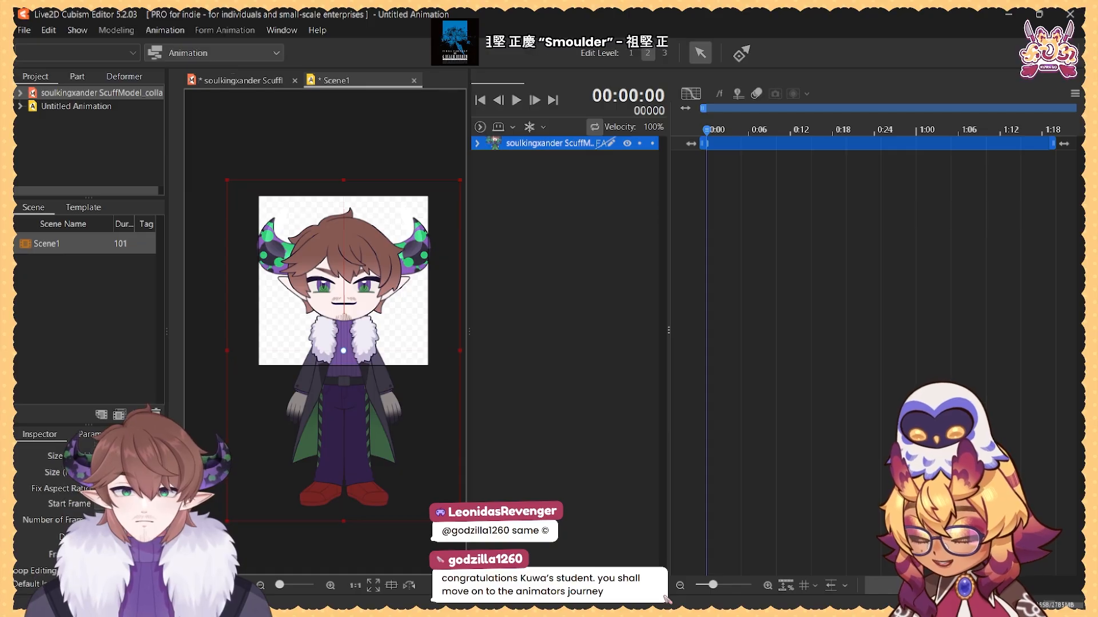
pyautogui.scroll(-2, 91, 508)
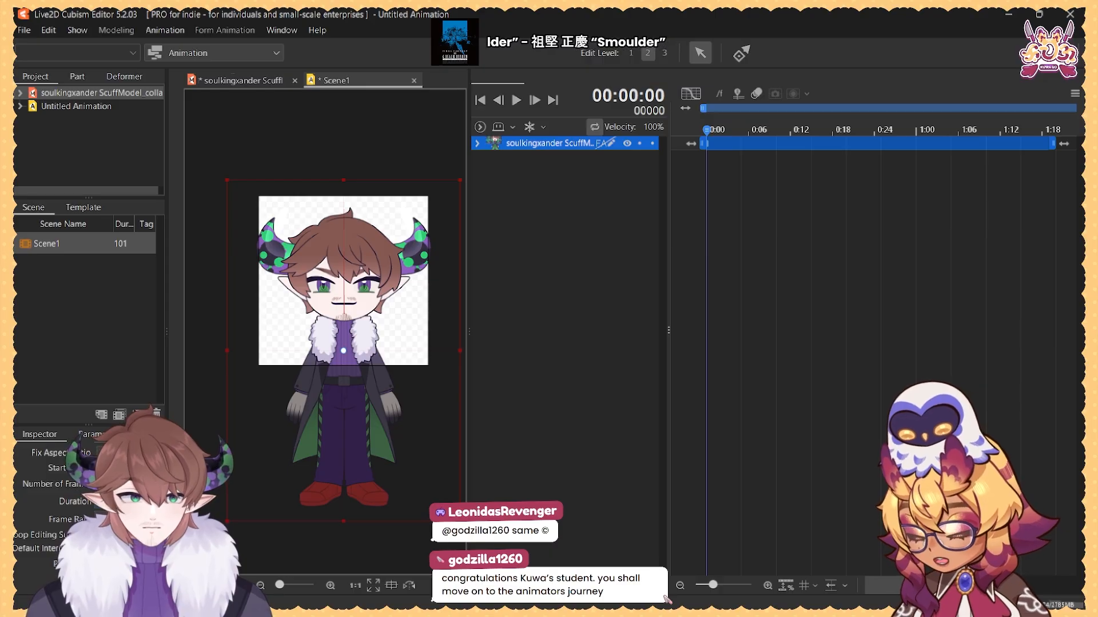
pyautogui.click(477, 143)
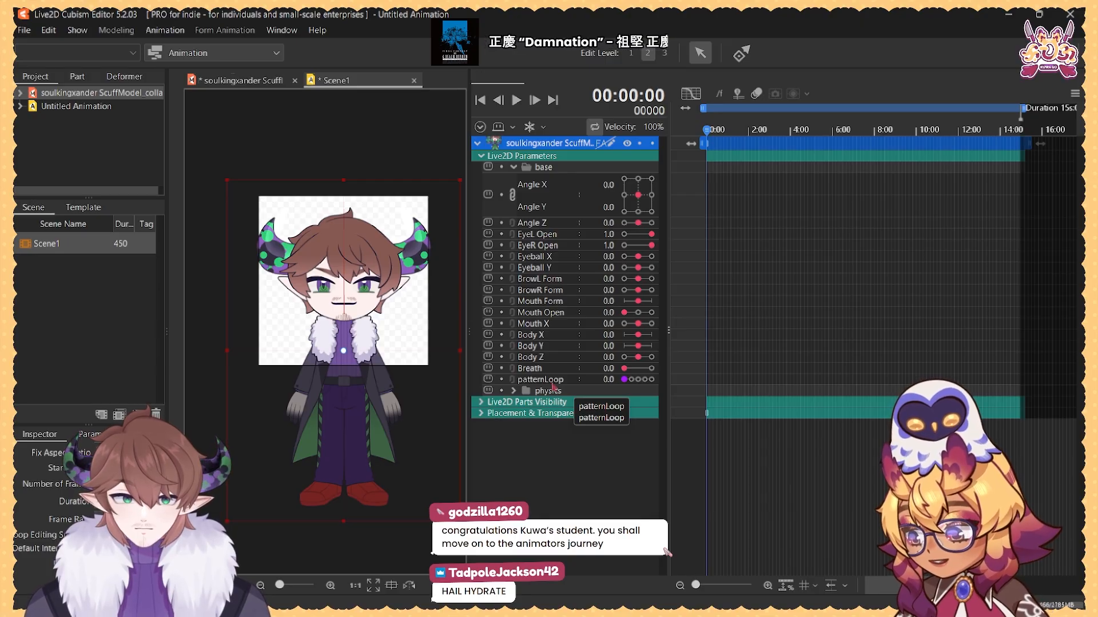
# Step: Key patternLoop at 0 on the first frame and at 30 on the last frame, 14:29
pyautogui.click(625, 381)
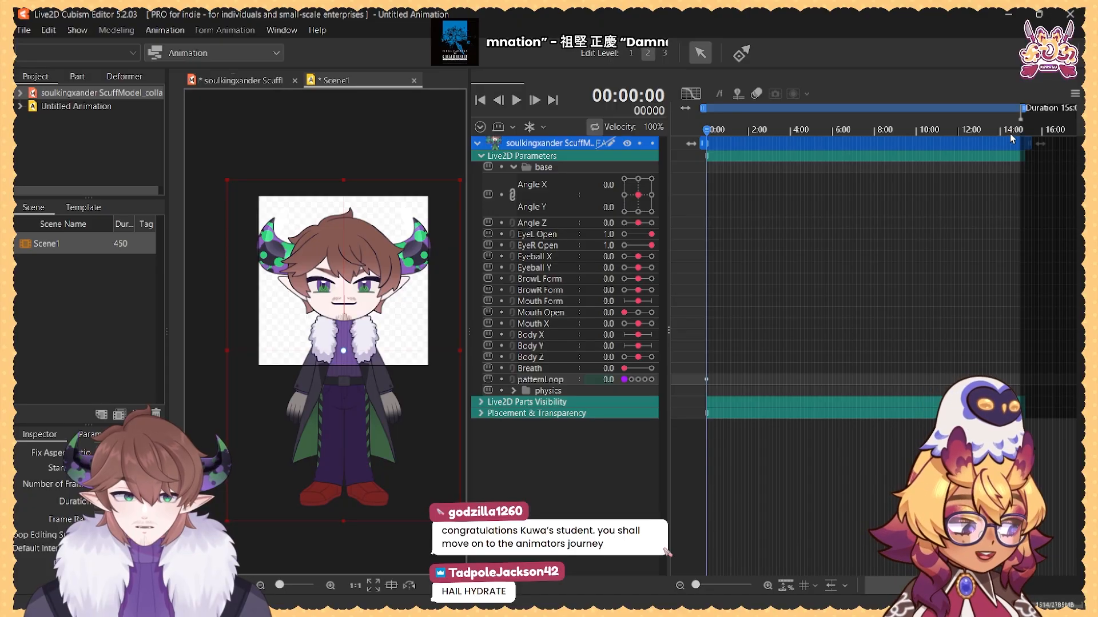
pyautogui.moveTo(1023, 131); pyautogui.dragTo(1021, 134)
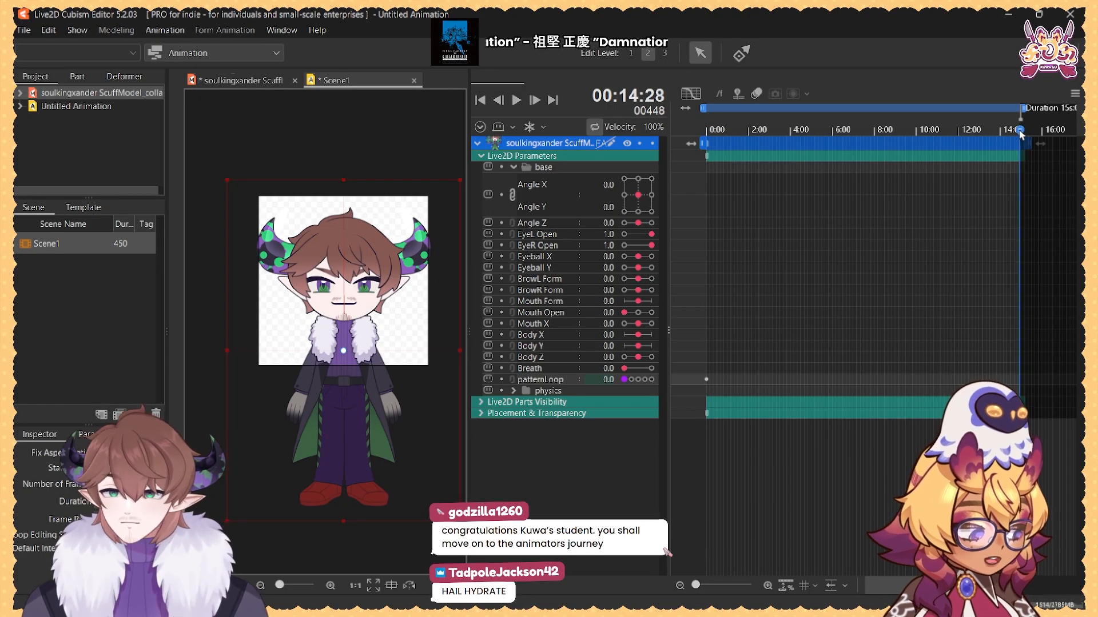
pyautogui.moveTo(701, 590); pyautogui.dragTo(713, 589)
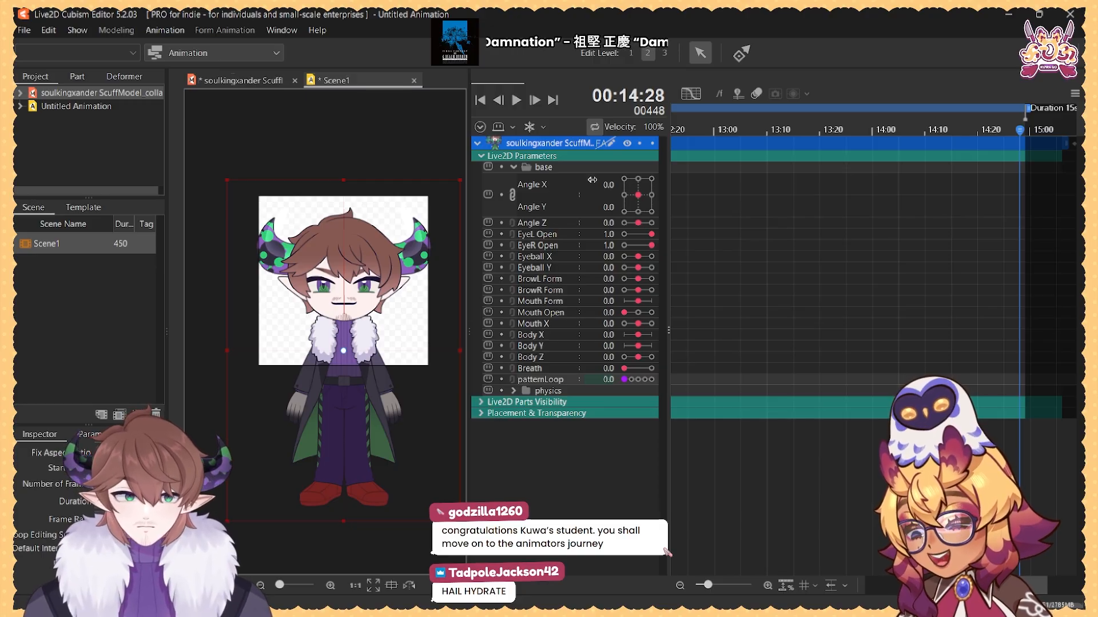
pyautogui.click(1026, 130)
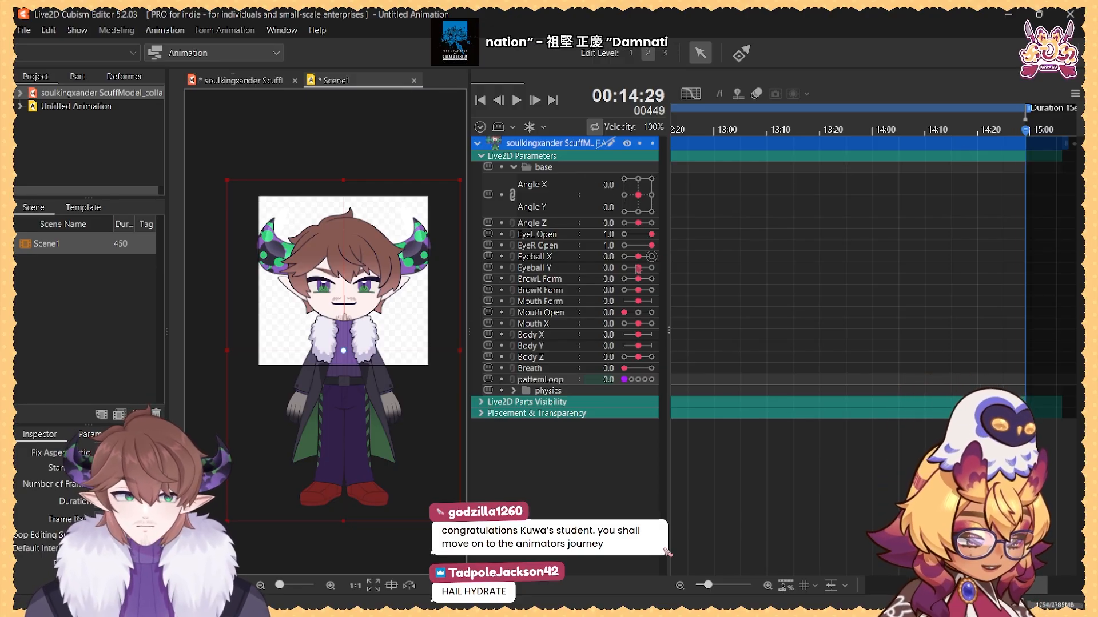
pyautogui.click(651, 380)
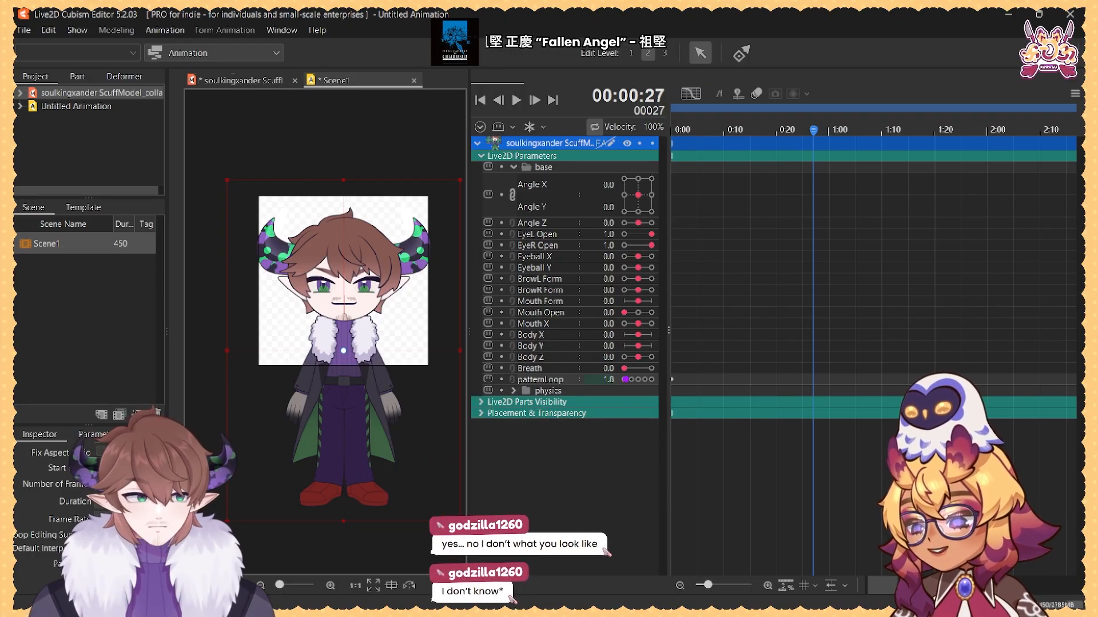
# Step: Play back the 15-second patternLoop animation to judge the speed of the horn pattern
pyautogui.hscroll(-1, 843, 313)
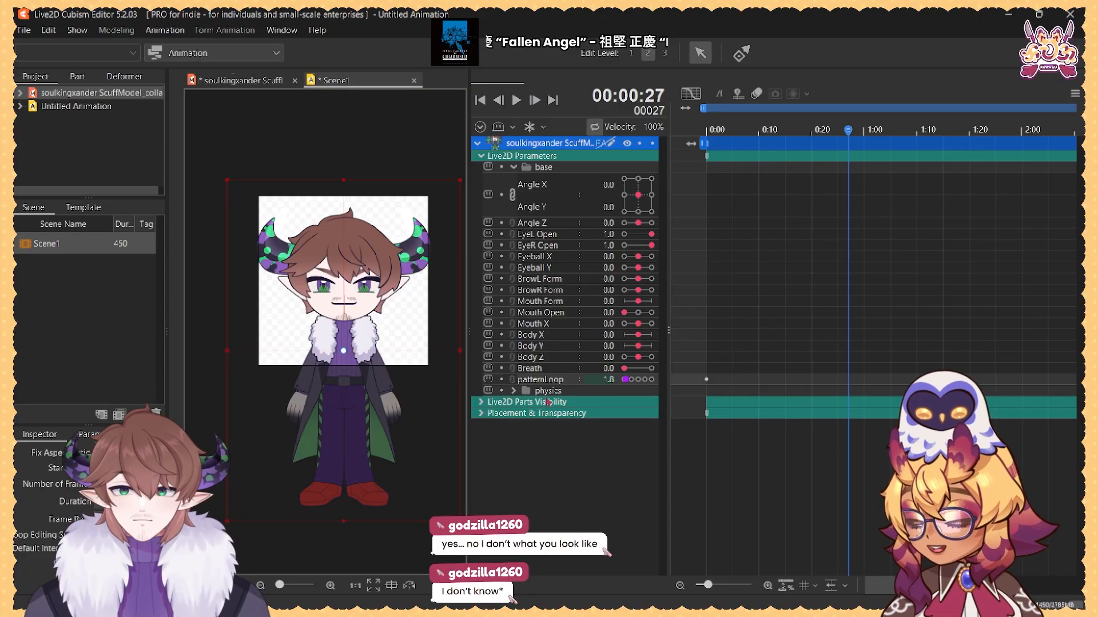
pyautogui.press('space')
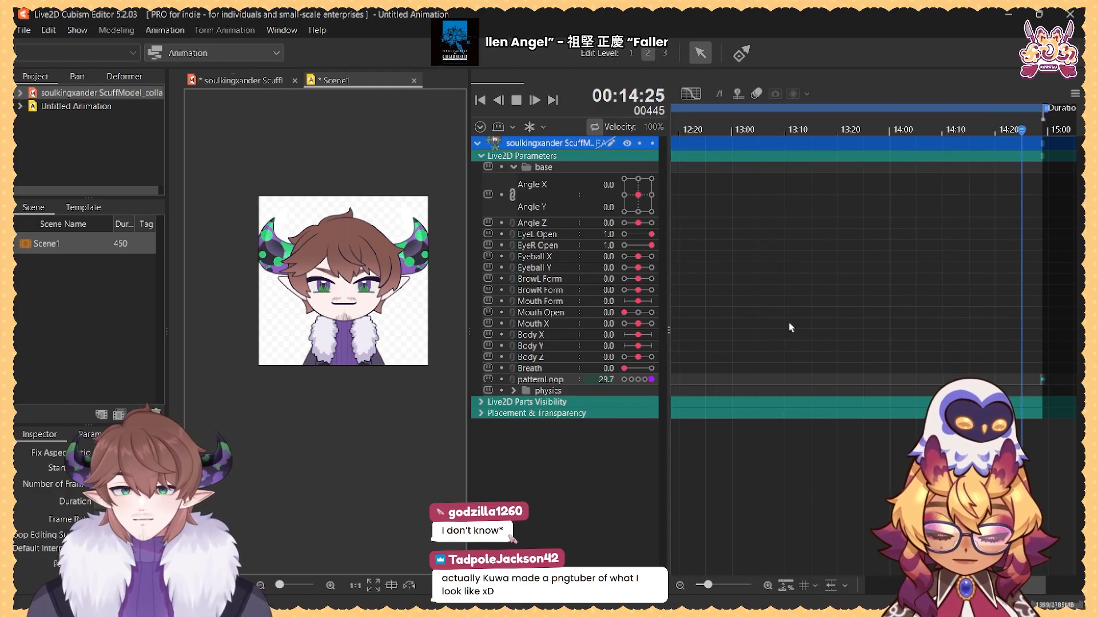
pyautogui.press('space')
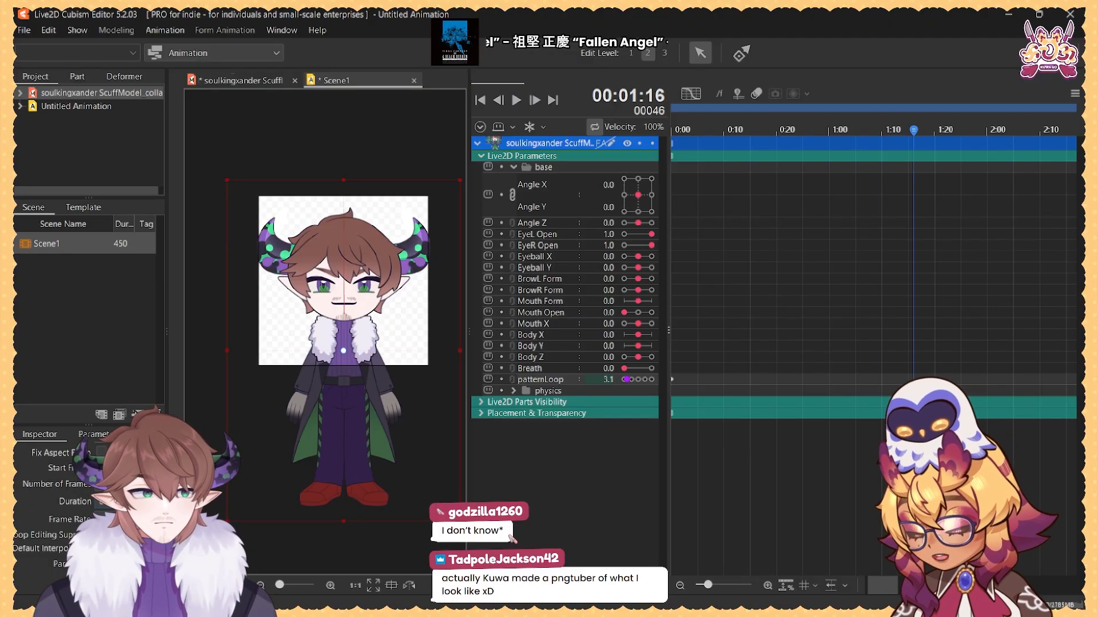
# Step: Shorten Scene1 to 300 frames and move patternLoop's final keyframe to the new end of the scene
pyautogui.click(680, 586)
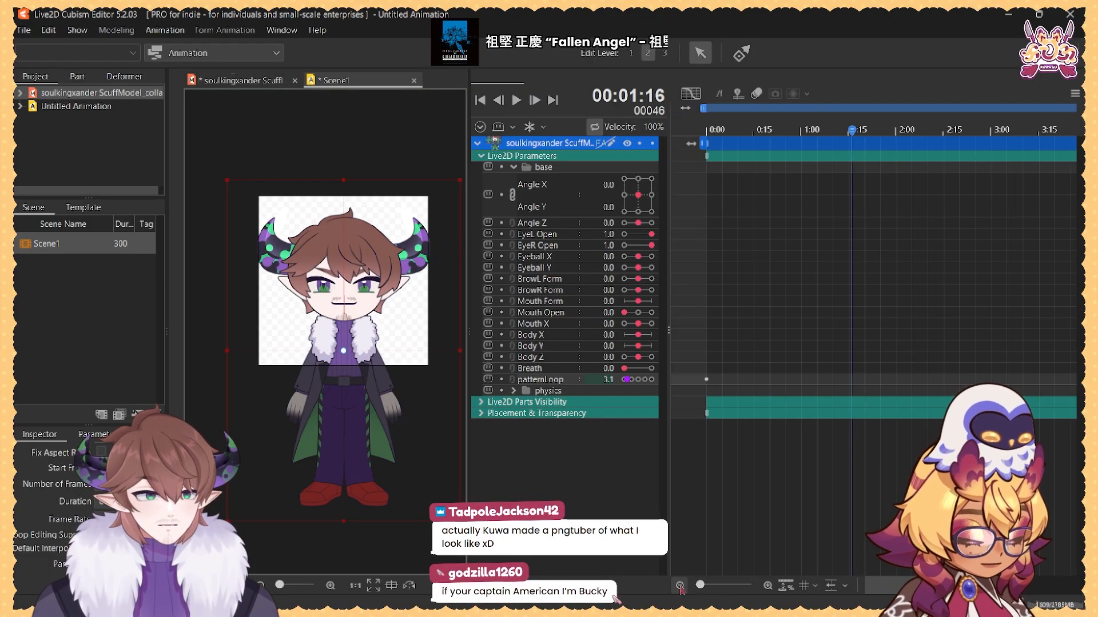
pyautogui.click(680, 586)
pyautogui.click(679, 586)
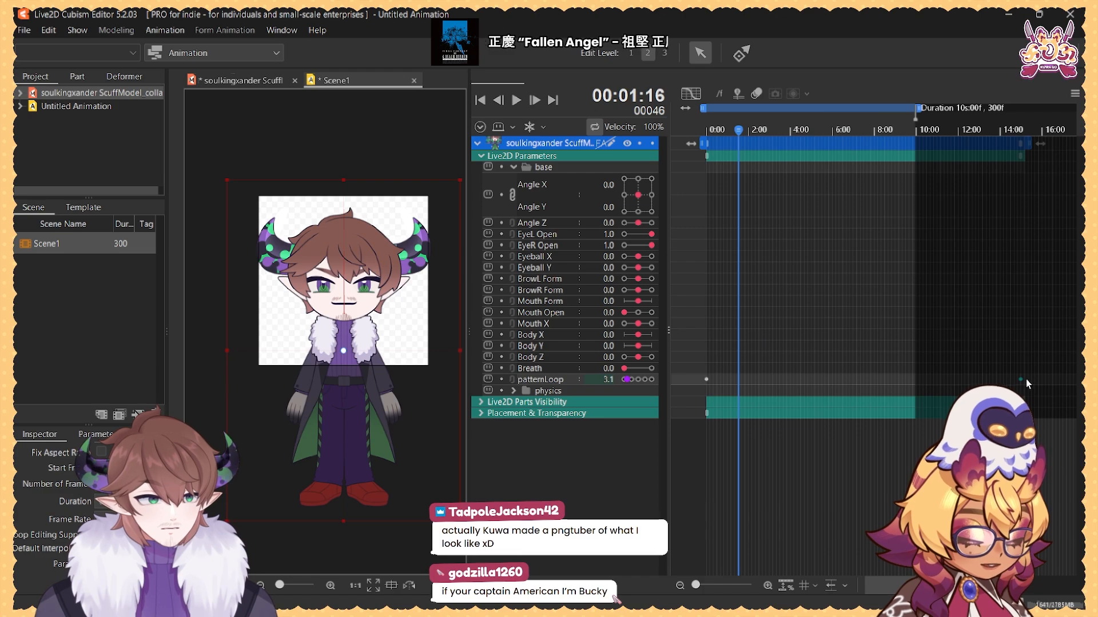
pyautogui.moveTo(1022, 381); pyautogui.dragTo(919, 381)
pyautogui.moveTo(1022, 382); pyautogui.dragTo(921, 385)
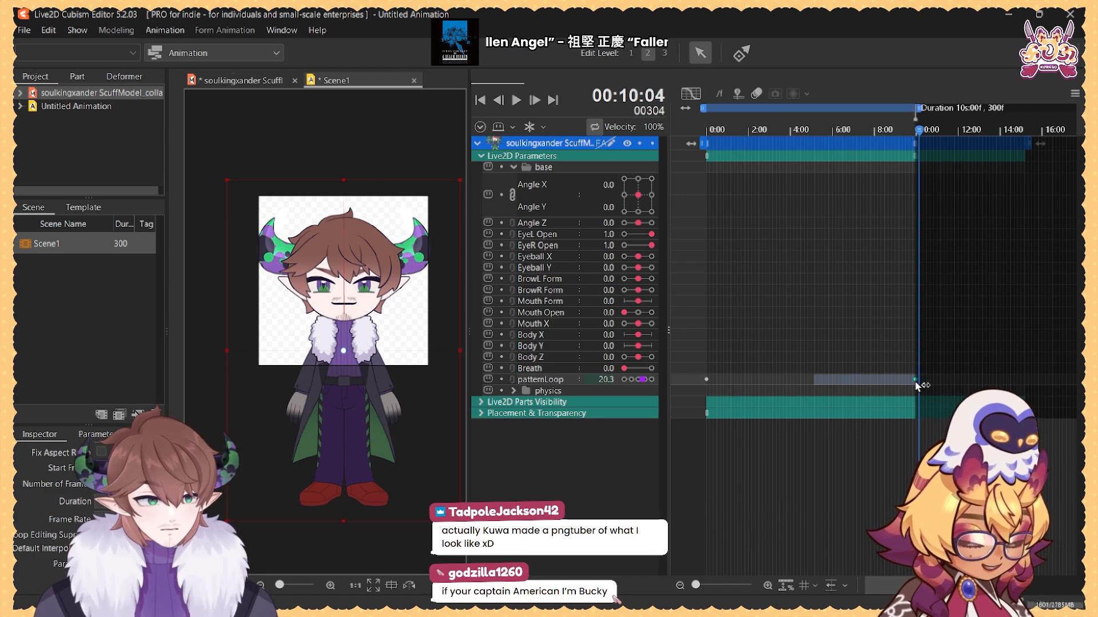
pyautogui.click(767, 586)
pyautogui.click(767, 586)
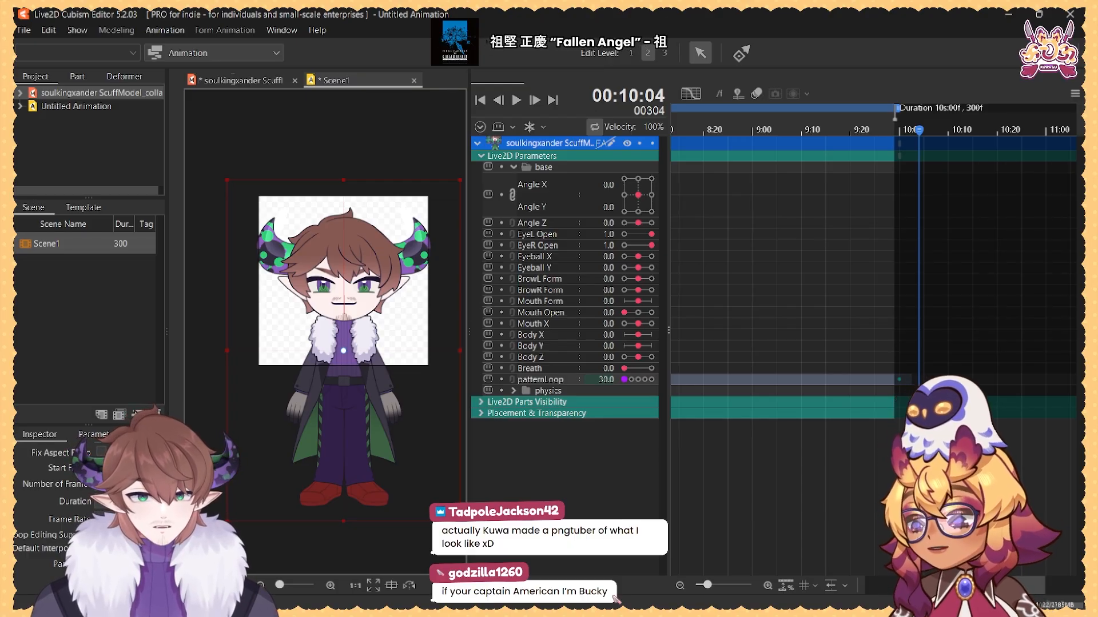
# Step: Play back the shortened 10-second scene to check how the horn pattern loops
pyautogui.press('space')
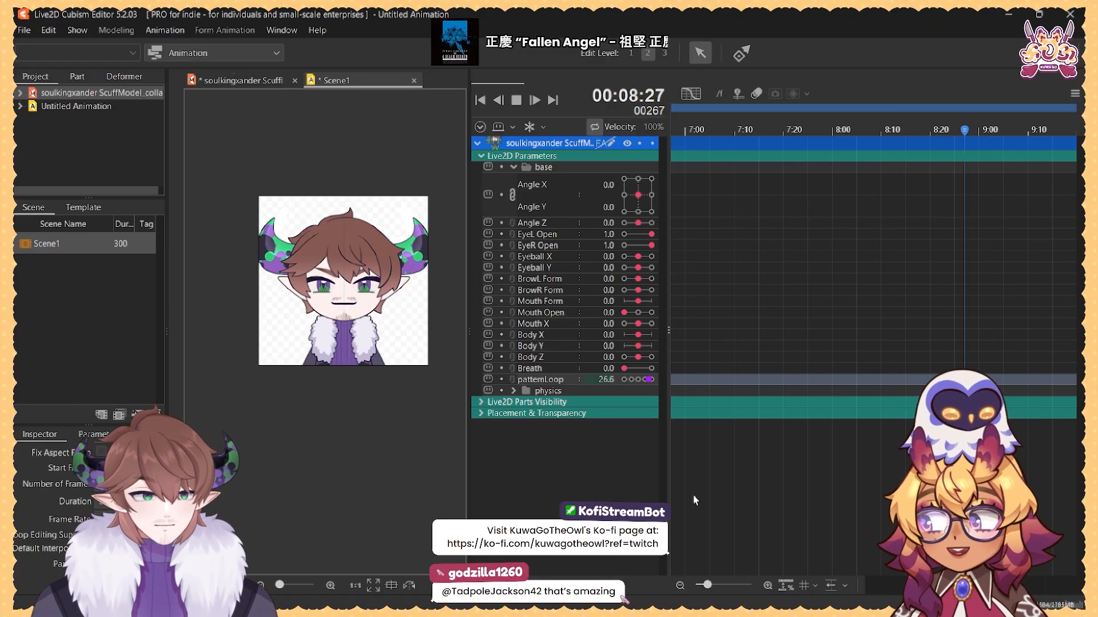
pyautogui.click(680, 585)
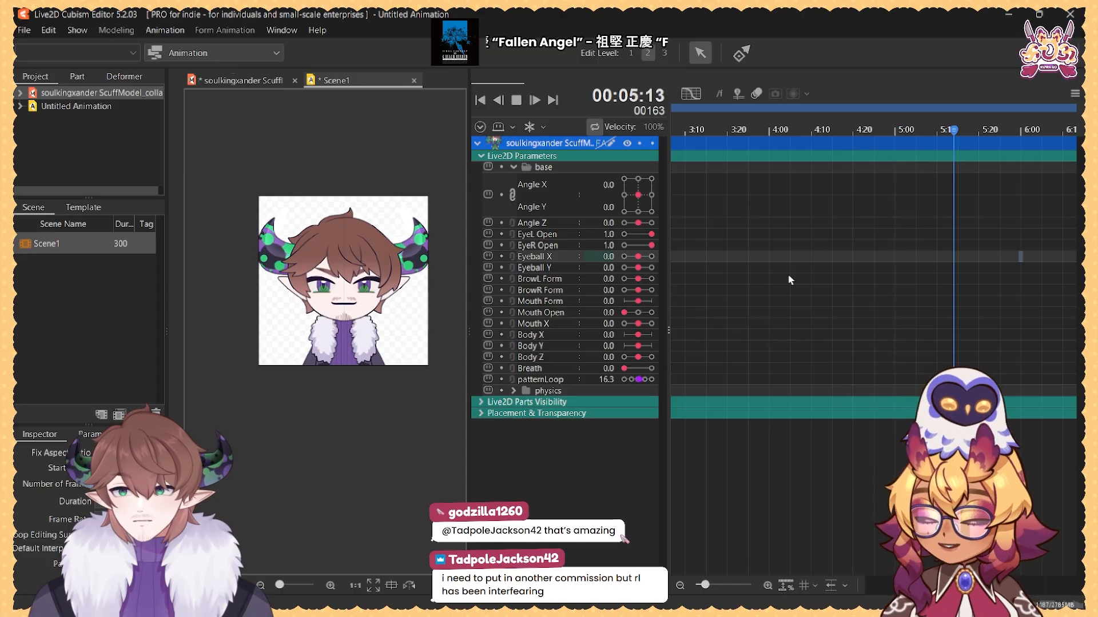
pyautogui.press('space')
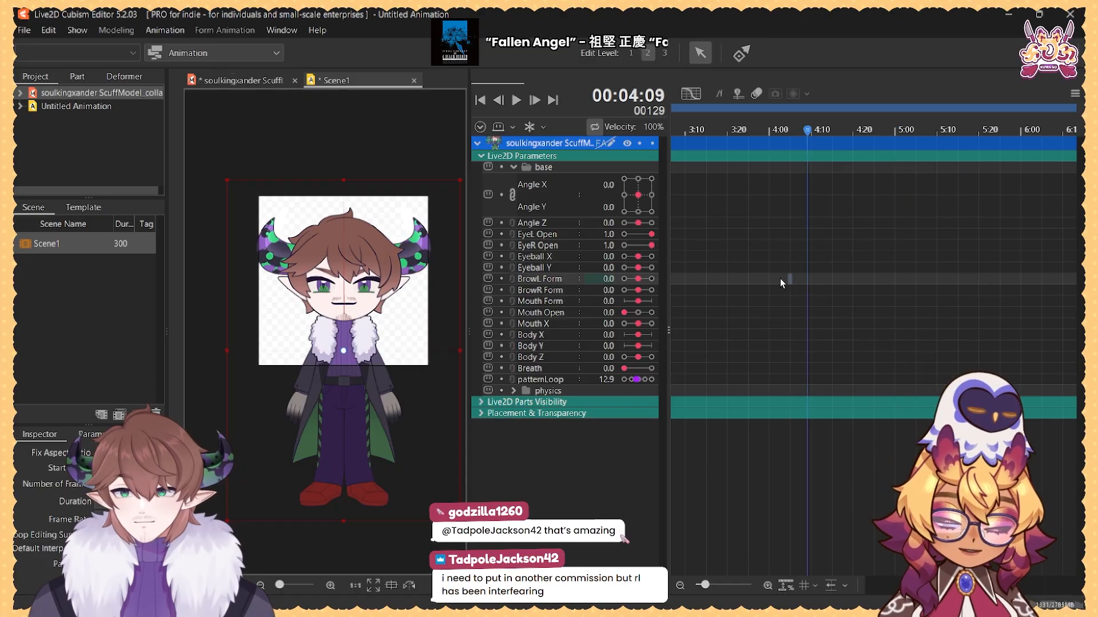
# Step: Export the animation as a runtime motion file, outputting all scenes and the work area with keyed parameters and keyed parts
pyautogui.click(25, 32)
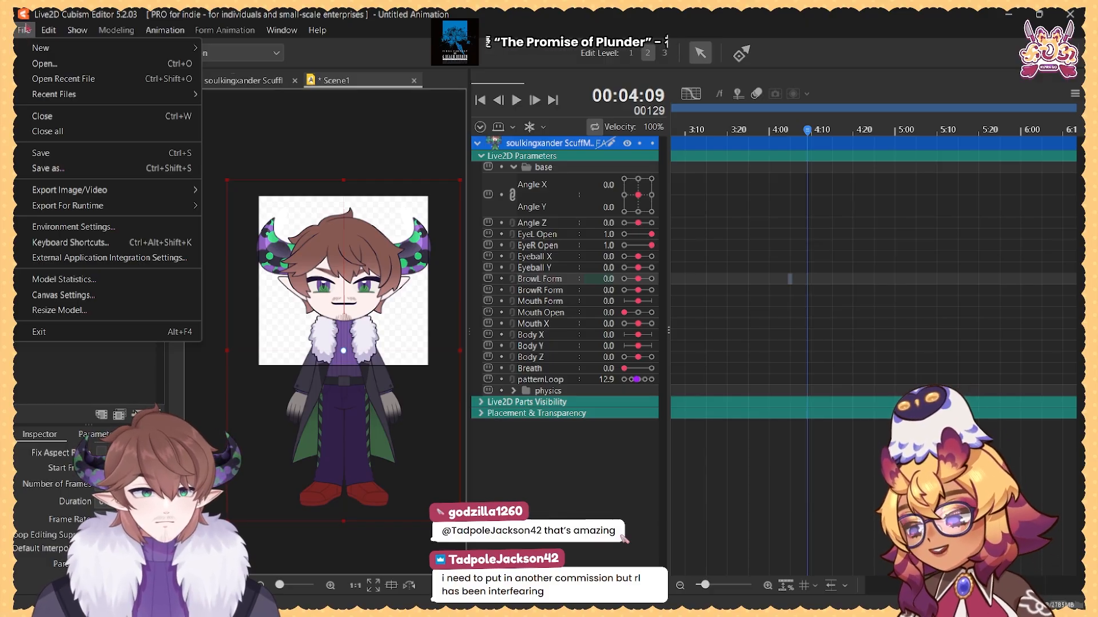
pyautogui.moveTo(89, 208)
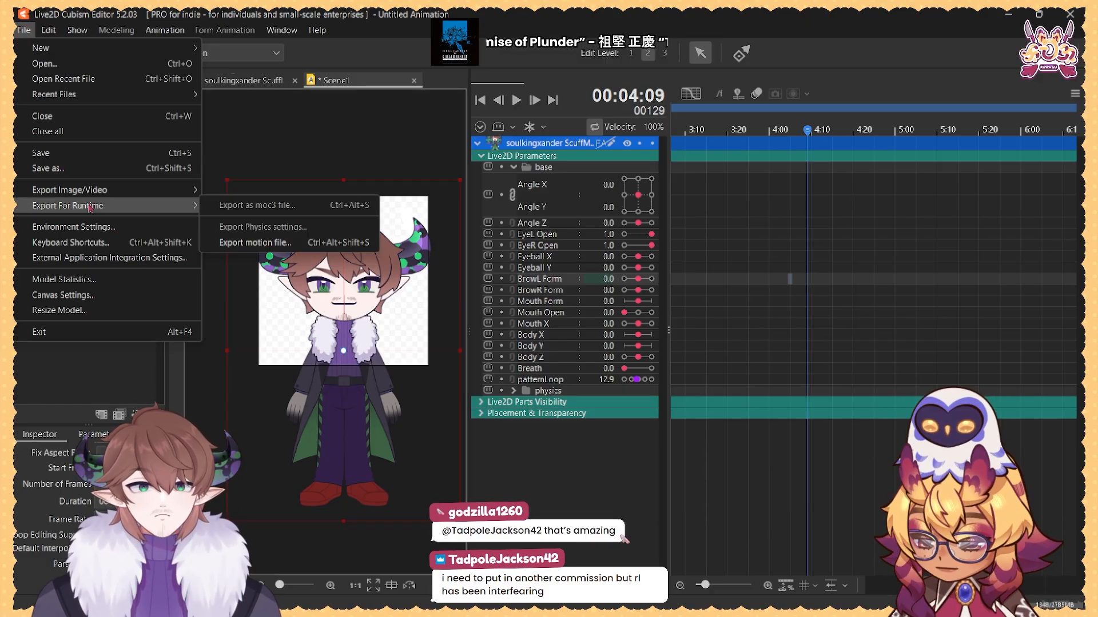
pyautogui.click(256, 244)
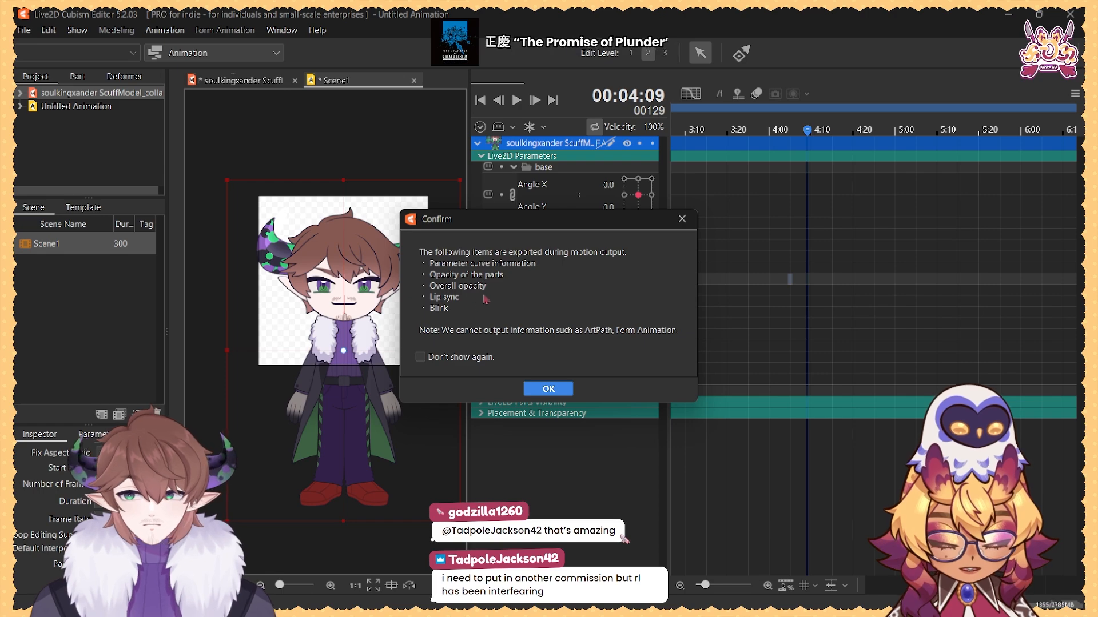
pyautogui.click(552, 390)
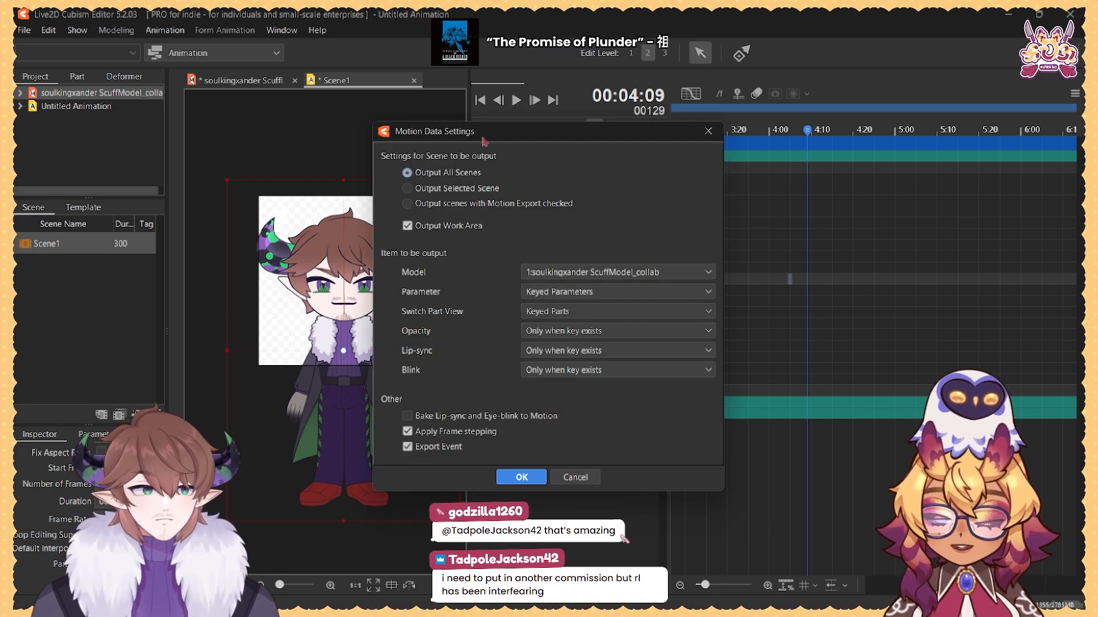
pyautogui.moveTo(483, 138); pyautogui.dragTo(446, 98)
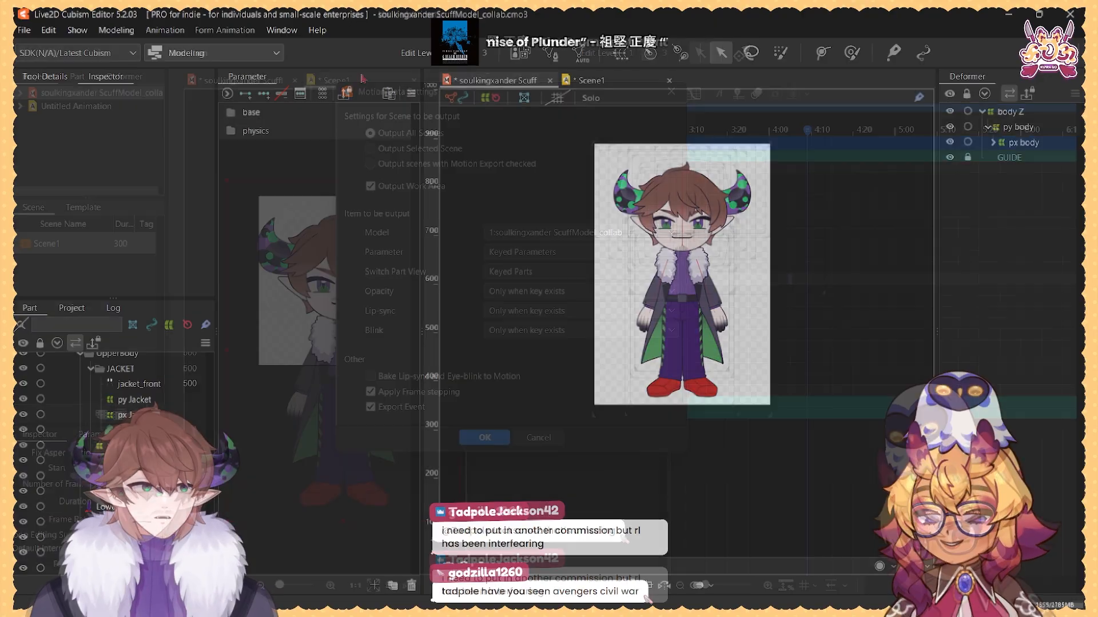
# Step: Save both the ScuffModel_collab model and the Untitled Animation file, and return to the model document
pyautogui.hotkey('ctrl', 's')
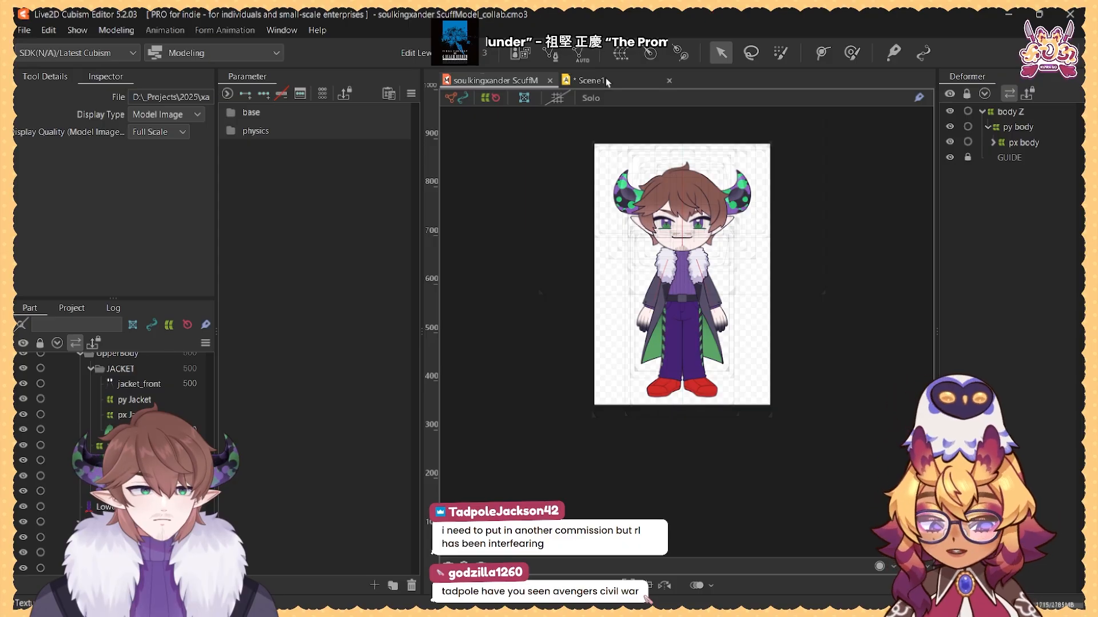
pyautogui.click(589, 80)
pyautogui.hotkey('ctrl', 's')
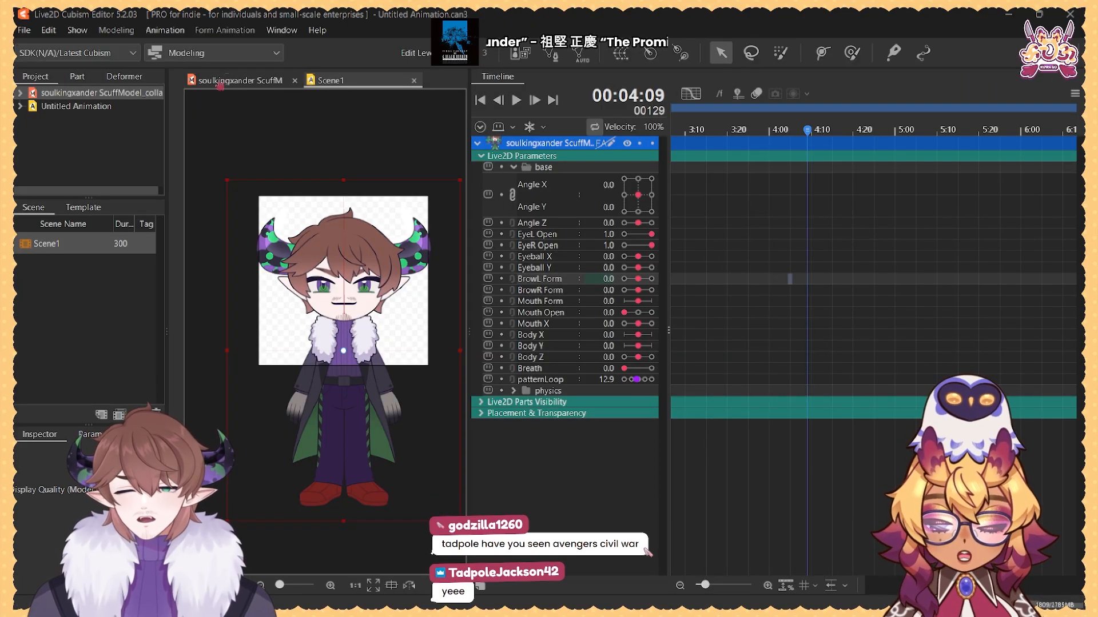
pyautogui.click(240, 81)
pyautogui.click(24, 29)
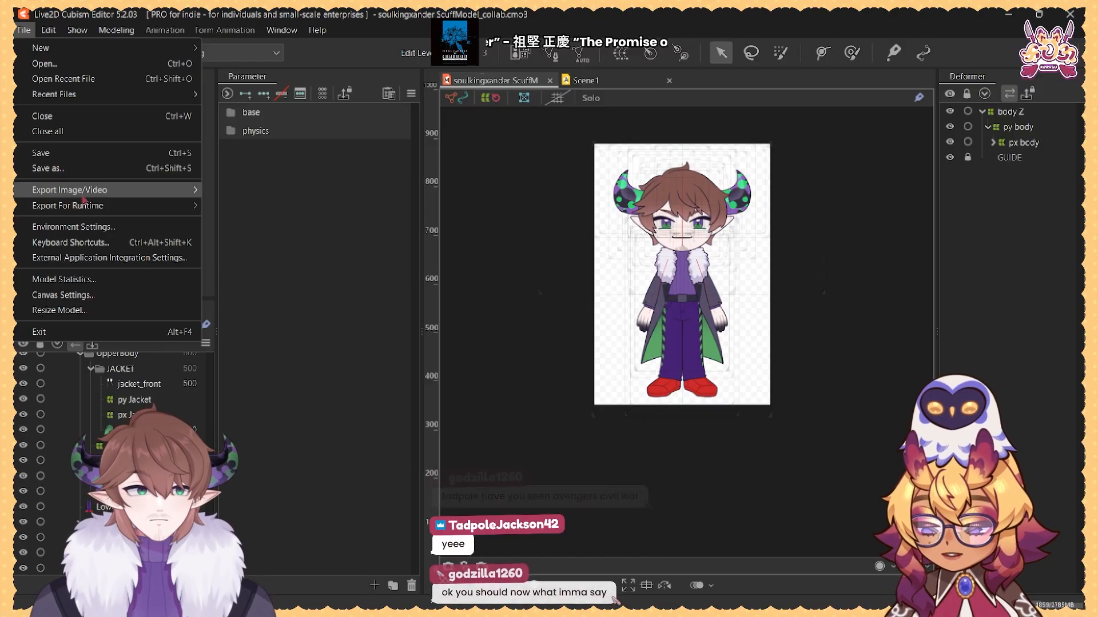
pyautogui.moveTo(88, 212)
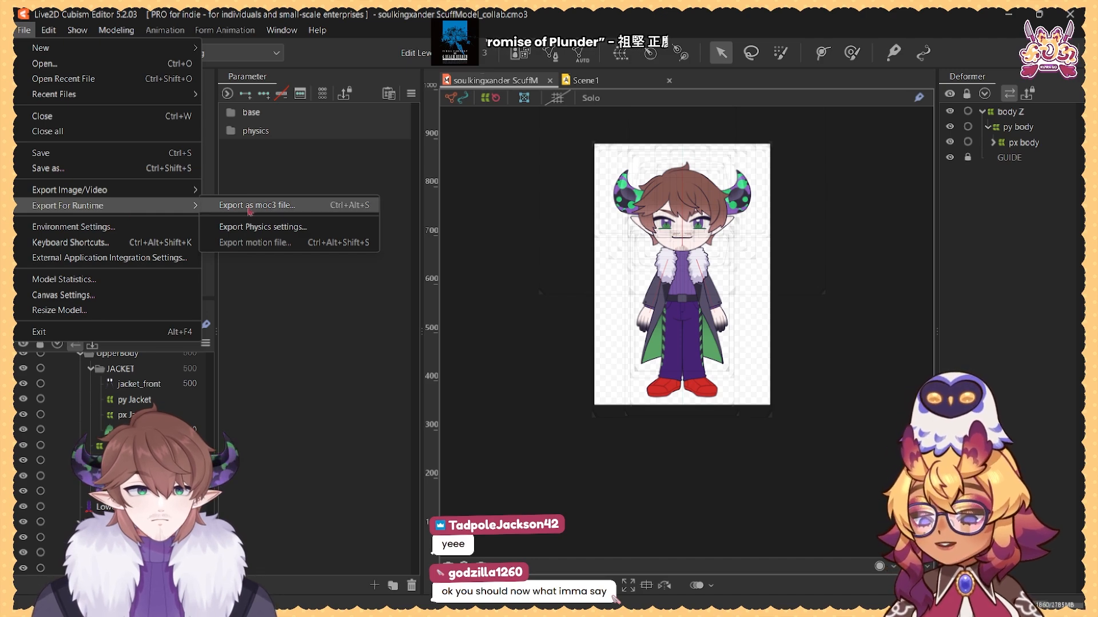
pyautogui.click(265, 207)
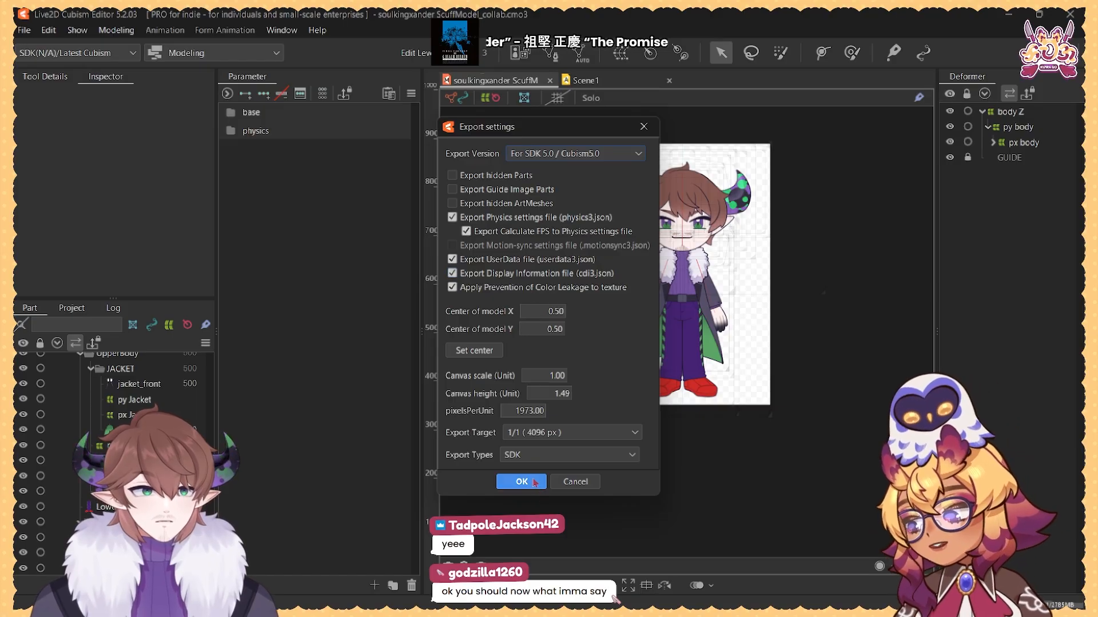
pyautogui.click(521, 481)
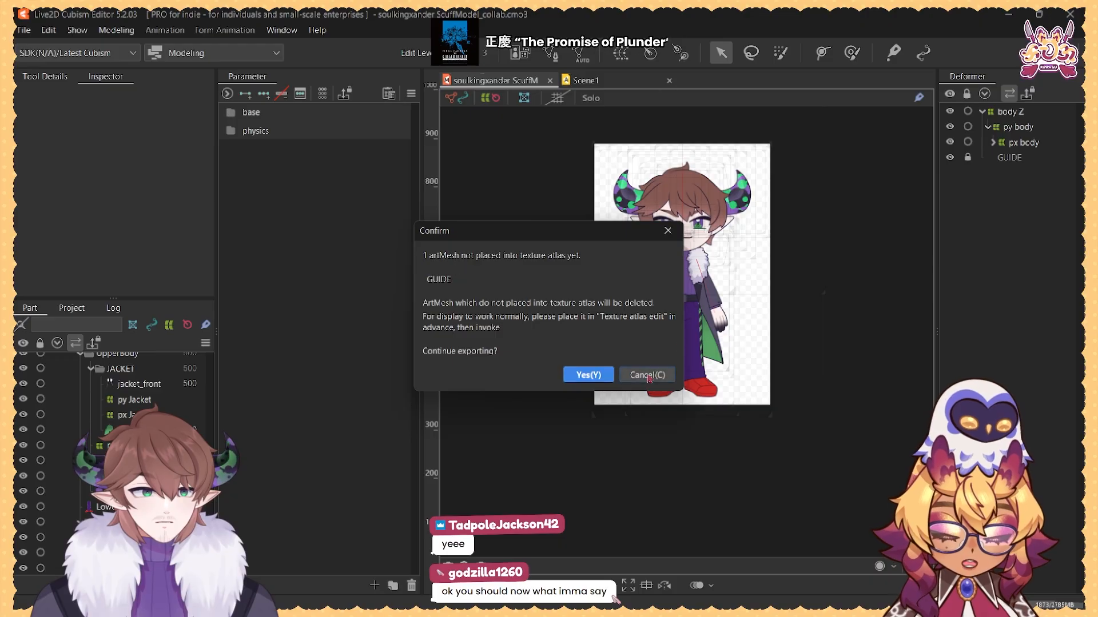
pyautogui.click(588, 374)
# Step: Export the model as a runtime moc3 file with the GUIDE part hidden, and save the model
pyautogui.scroll(5, 31, 376)
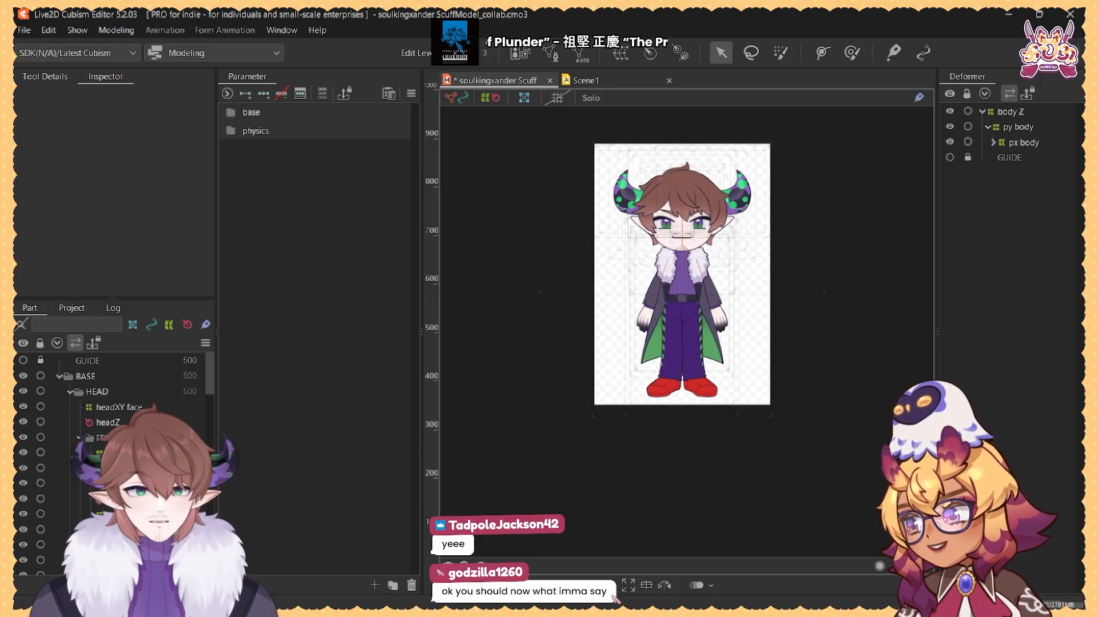
pyautogui.click(24, 30)
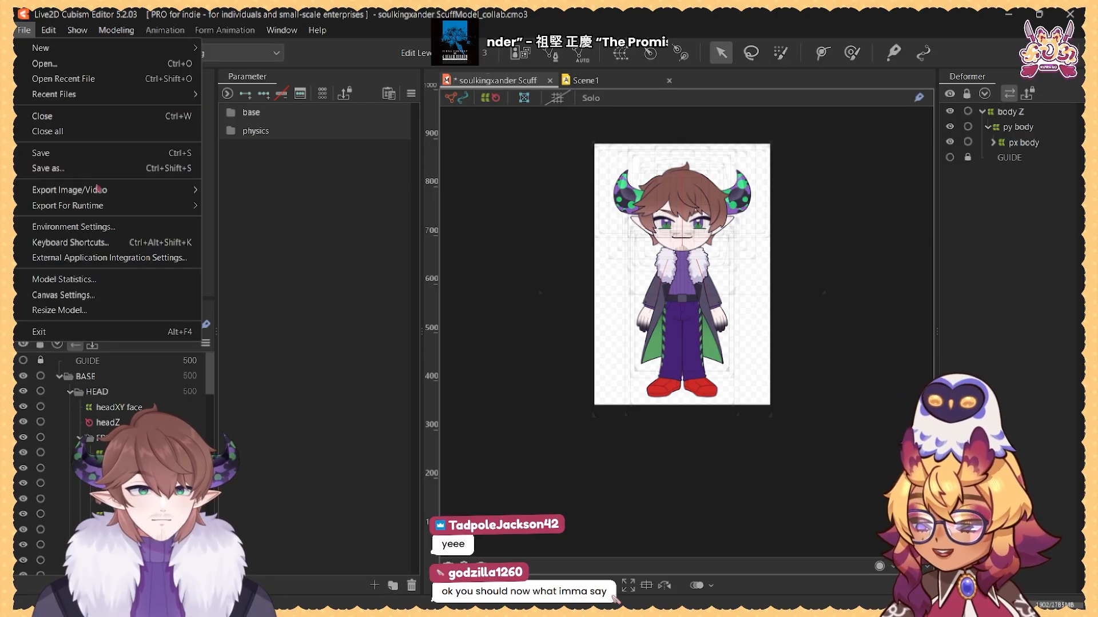
pyautogui.click(257, 206)
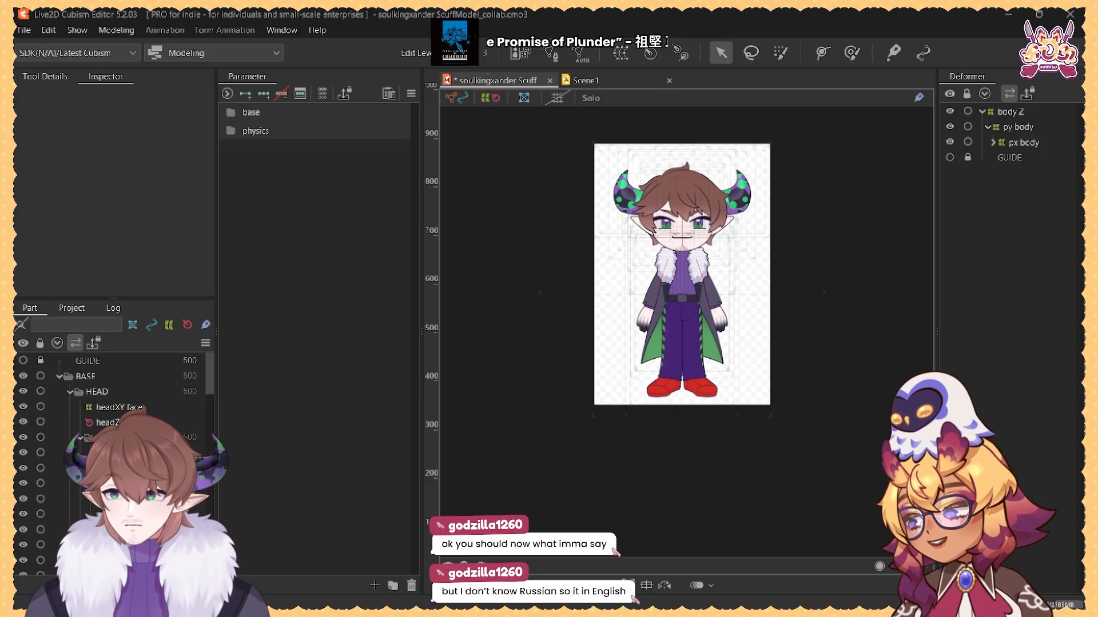
pyautogui.hotkey('ctrl', 's')
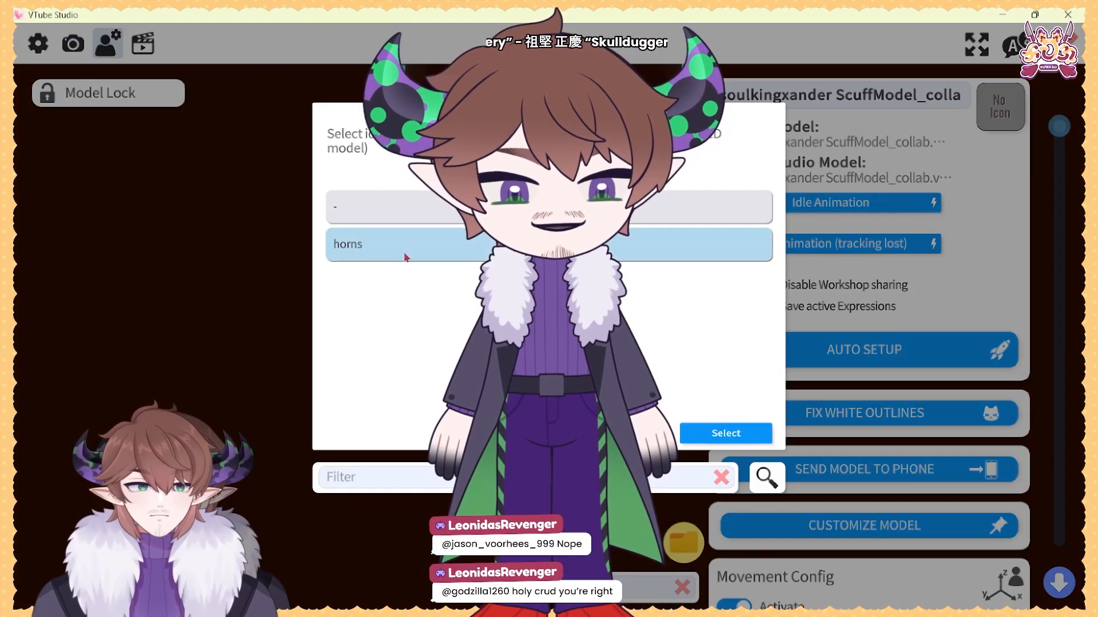
# Step: In VTube Studio, assign the horns motion as the model's idle animation and move the model down until its head and horns fit
pyautogui.doubleClick(404, 258)
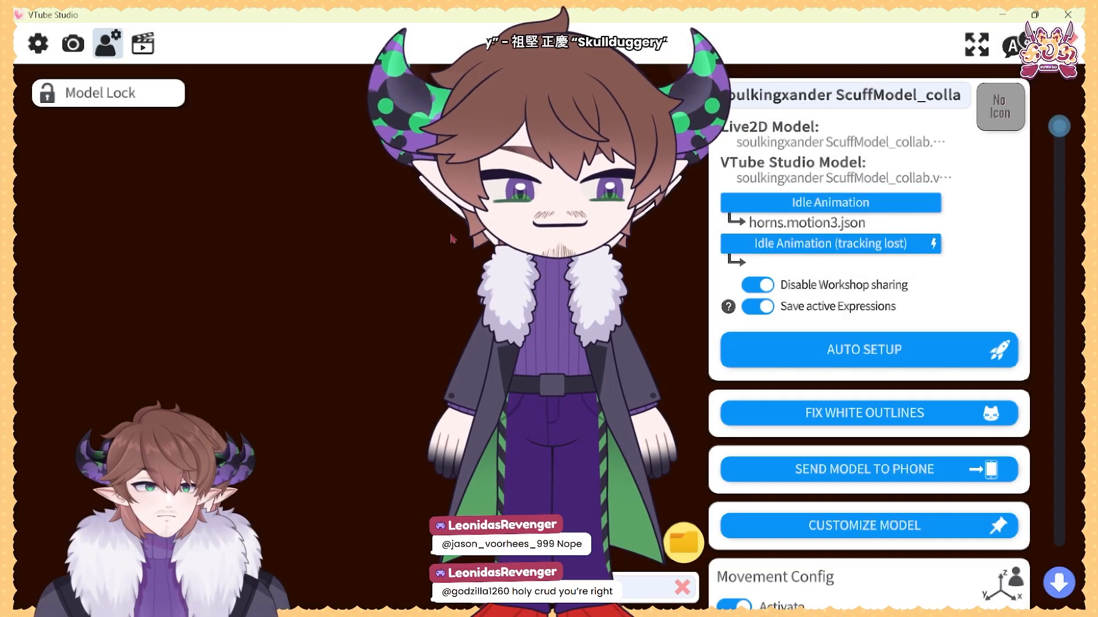
pyautogui.moveTo(453, 238); pyautogui.dragTo(353, 379)
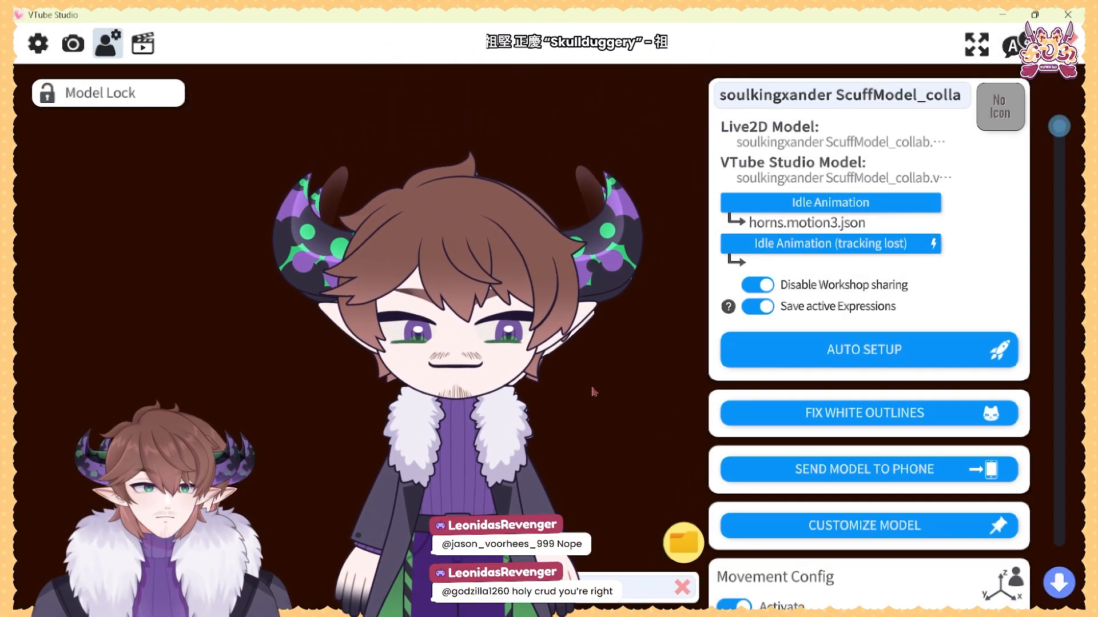